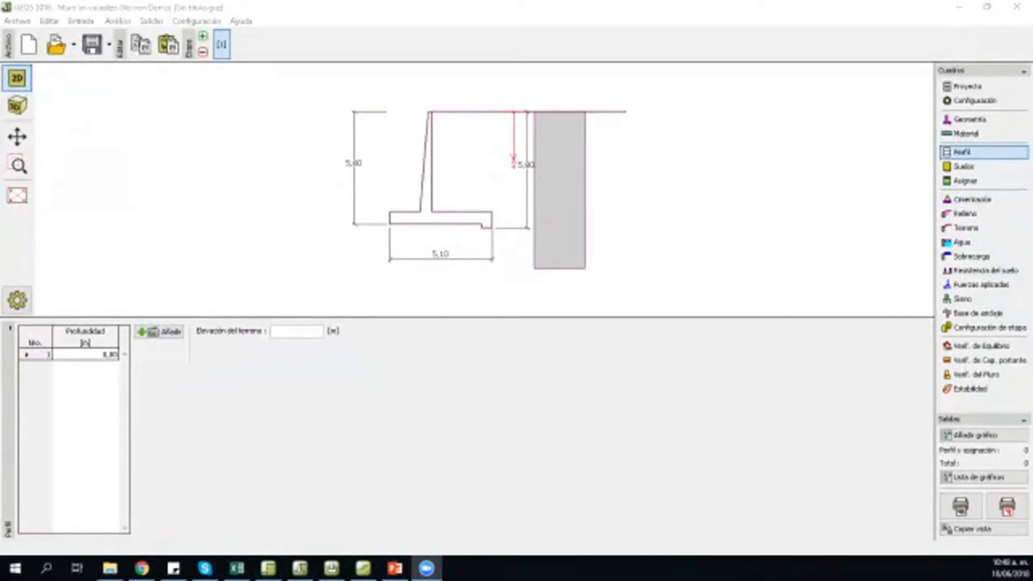
{"action": "left_click", "coordinate": [300, 568]}
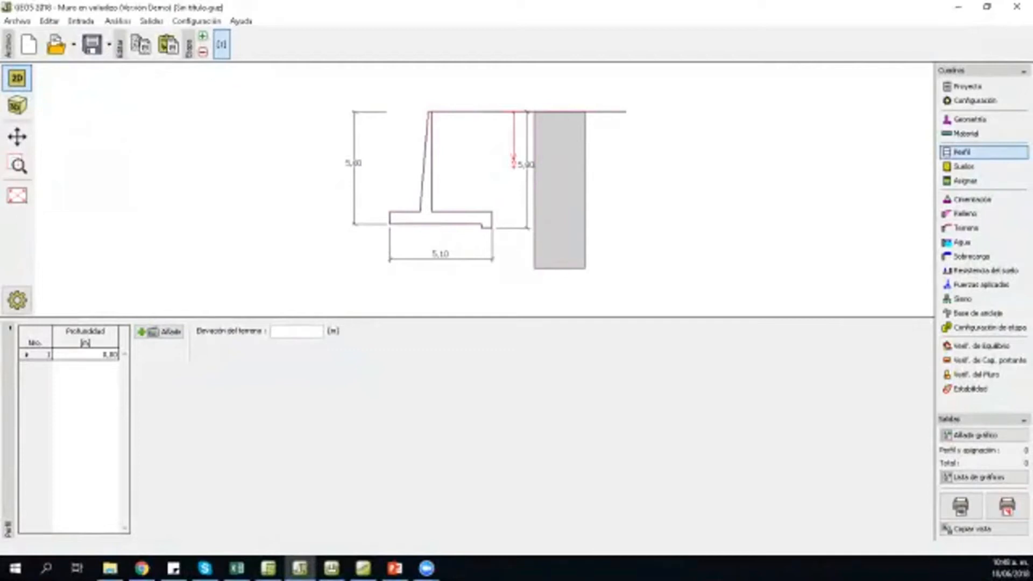
{"action": "key", "text": "alt+Tab"}
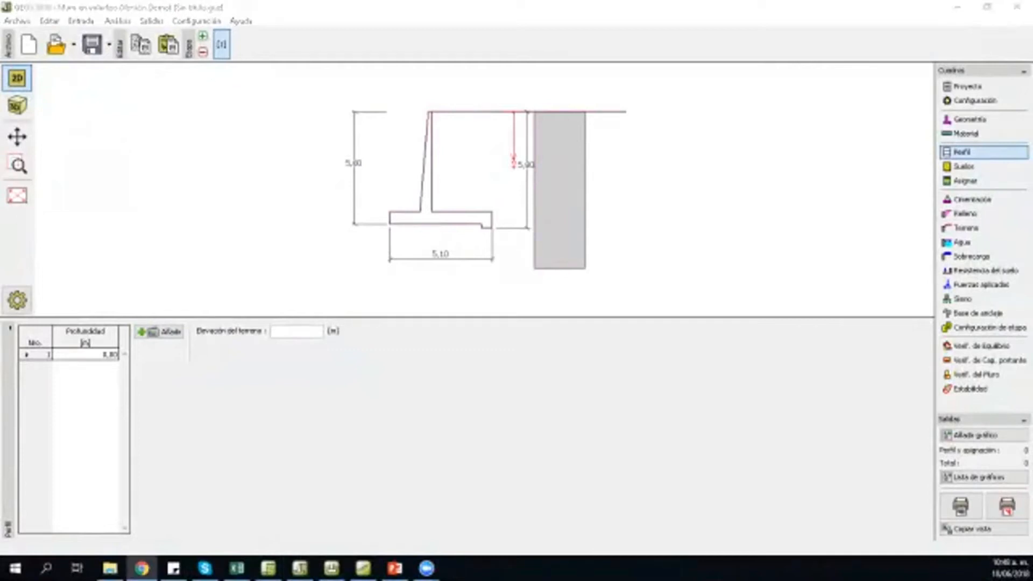
{"action": "key", "text": "alt+Tab"}
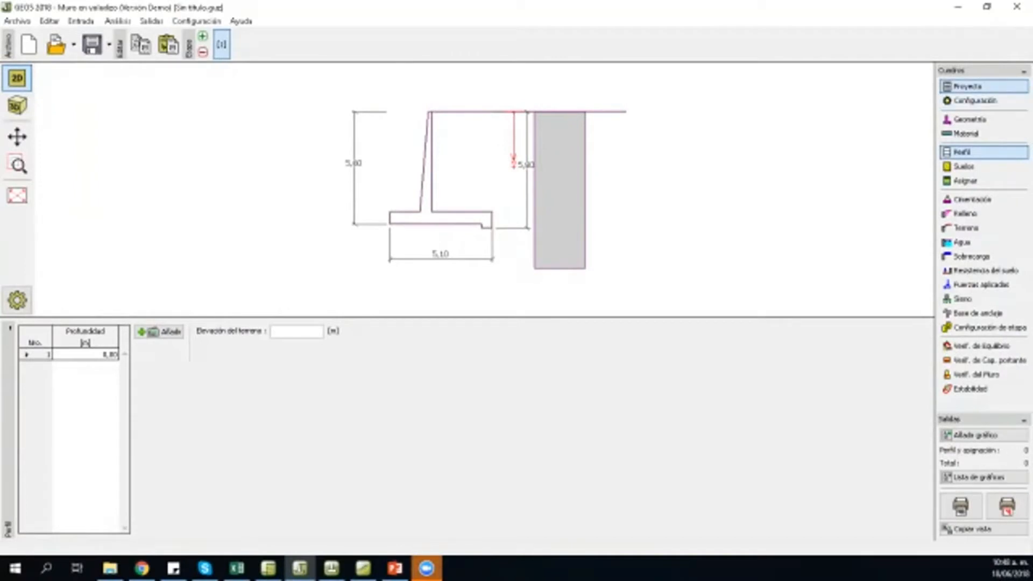
Step: Enter "DISEÑO DE MURO EN VOLADIZO" as the task name in the project data
{"action": "left_click", "coordinate": [967, 86]}
{"action": "left_click", "coordinate": [268, 349]}
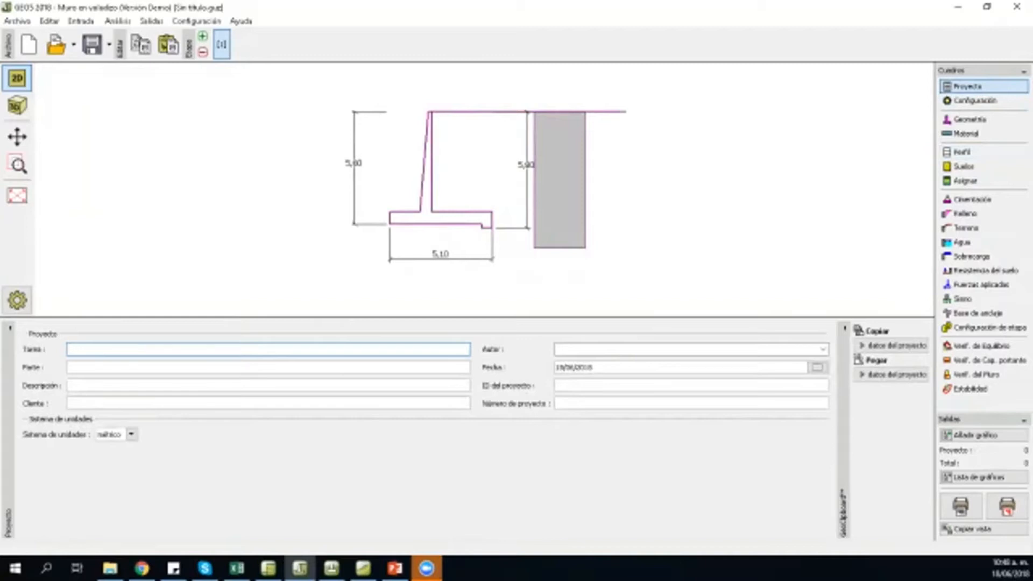
{"action": "type", "text": "DISEÑO DE MURO EN VOLADIZO"}
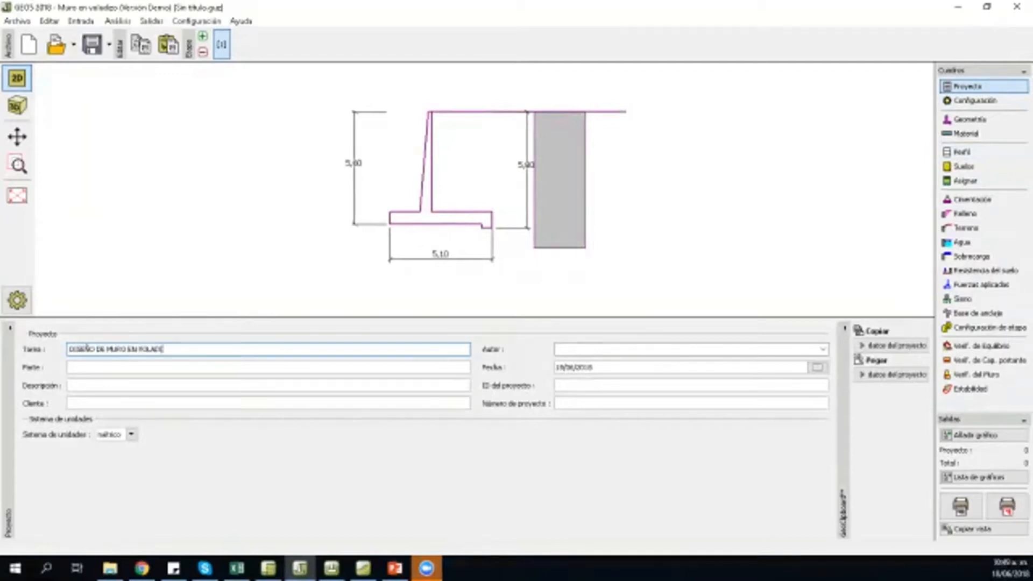
Step: Set the project client to "ICC COLOMBIA" and enter the author's full name
{"action": "key", "text": "Tab"}
{"action": "key", "text": "Tab"}
{"action": "key", "text": "Tab"}
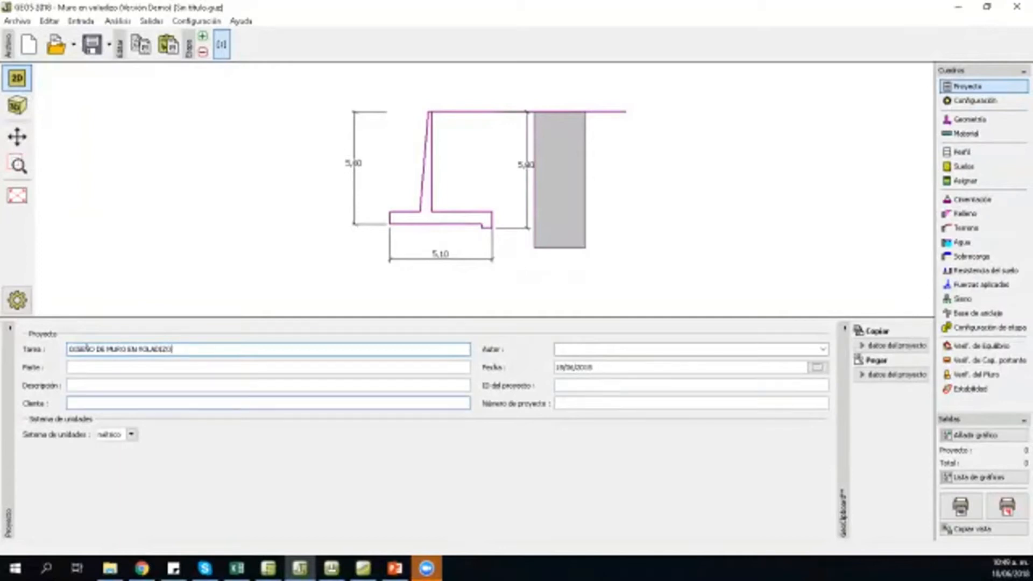
{"action": "type", "text": "ICC "}
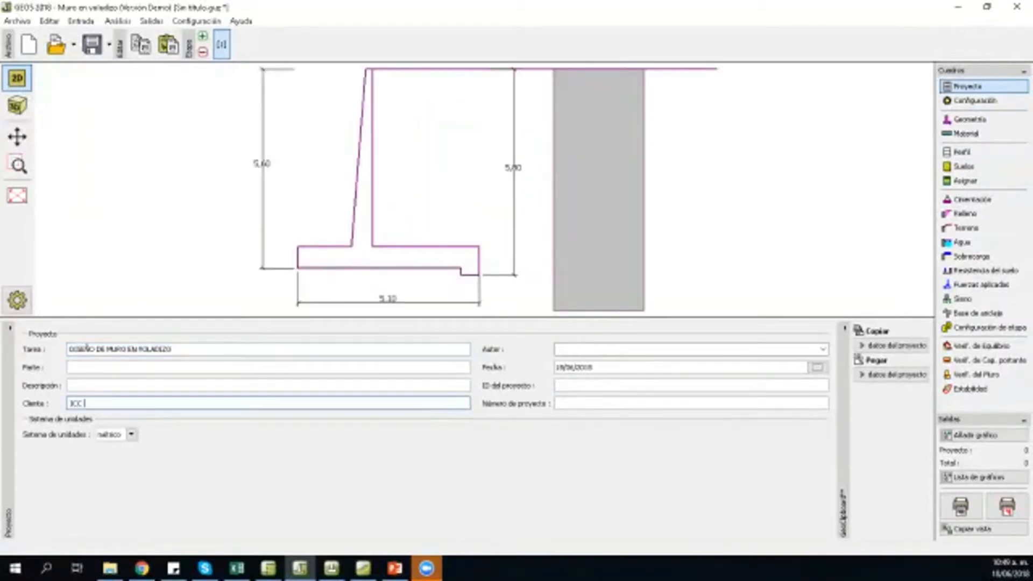
{"action": "type", "text": "COLOMBIA"}
{"action": "key", "text": "Tab"}
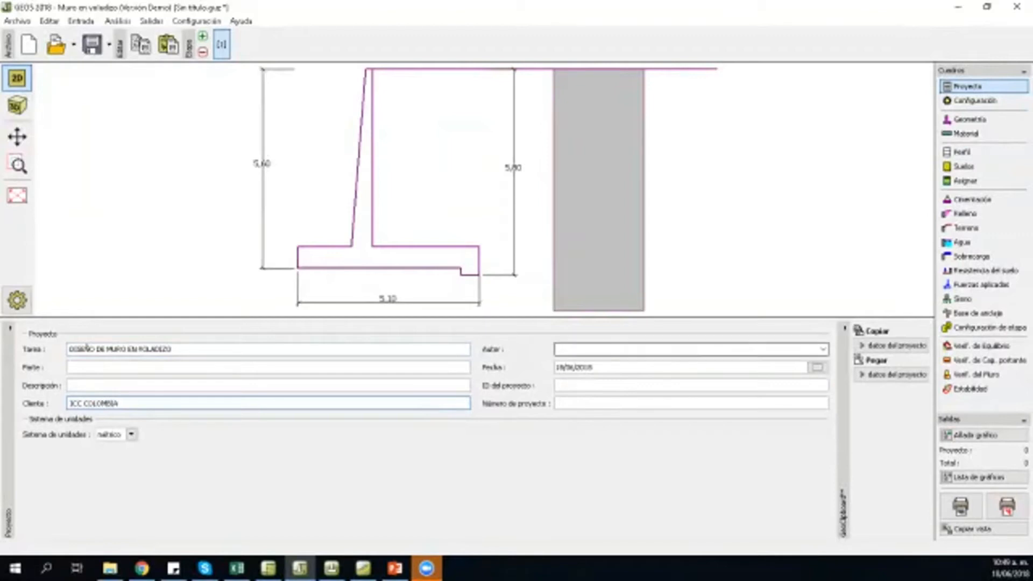
{"action": "type", "text": "GAYANA JAIMES"}
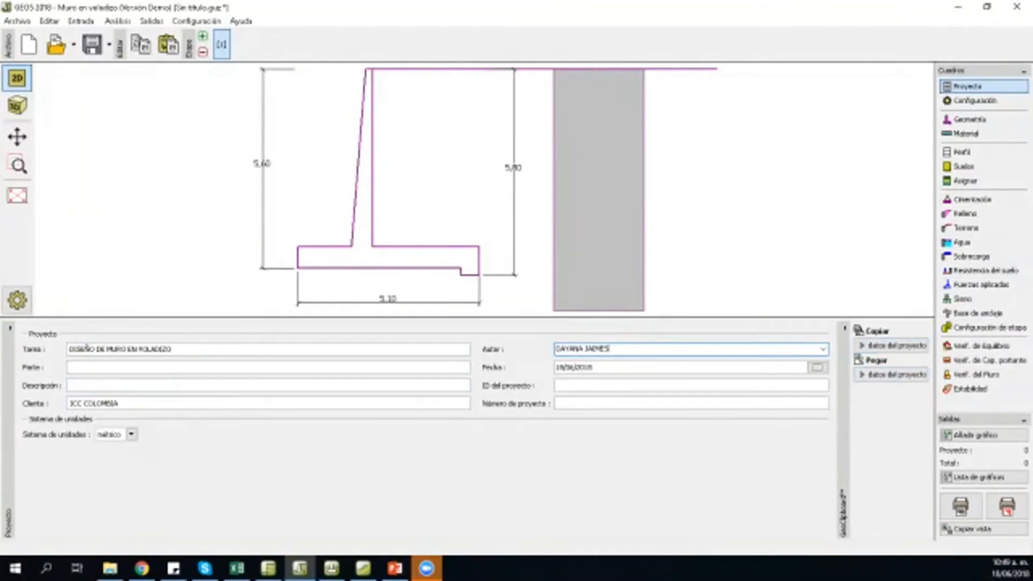
Step: Choose "Estándar - EN 1997 - DA1" as the analysis configuration
{"action": "left_click", "coordinate": [975, 101]}
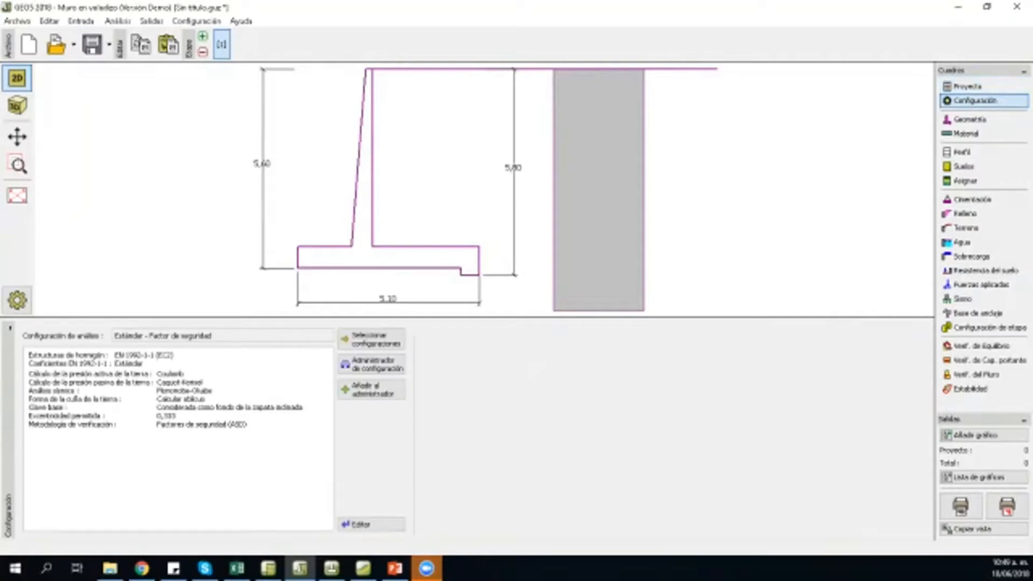
{"action": "left_click", "coordinate": [371, 339]}
{"action": "left_click", "coordinate": [190, 194]}
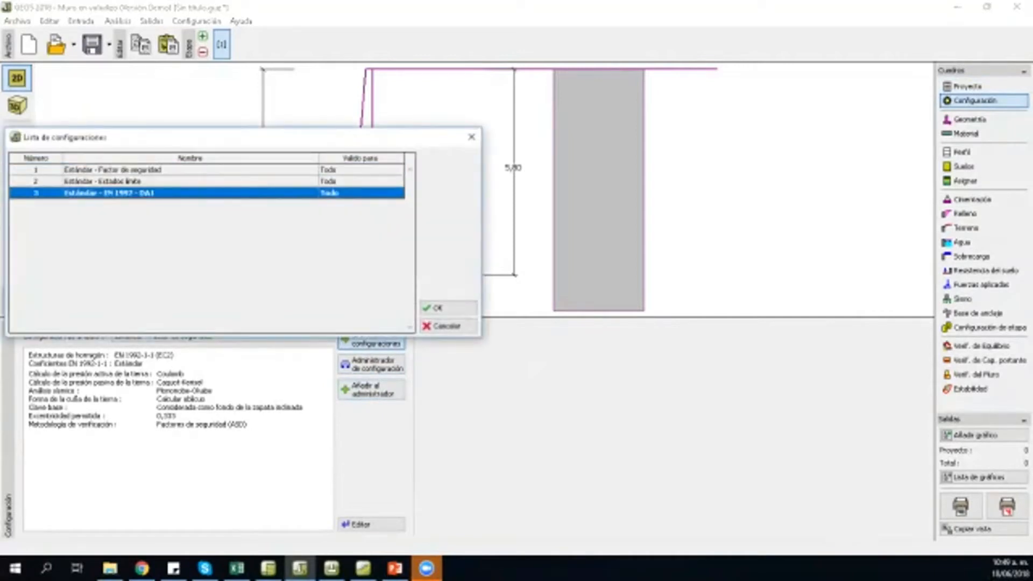
{"action": "left_click", "coordinate": [448, 308]}
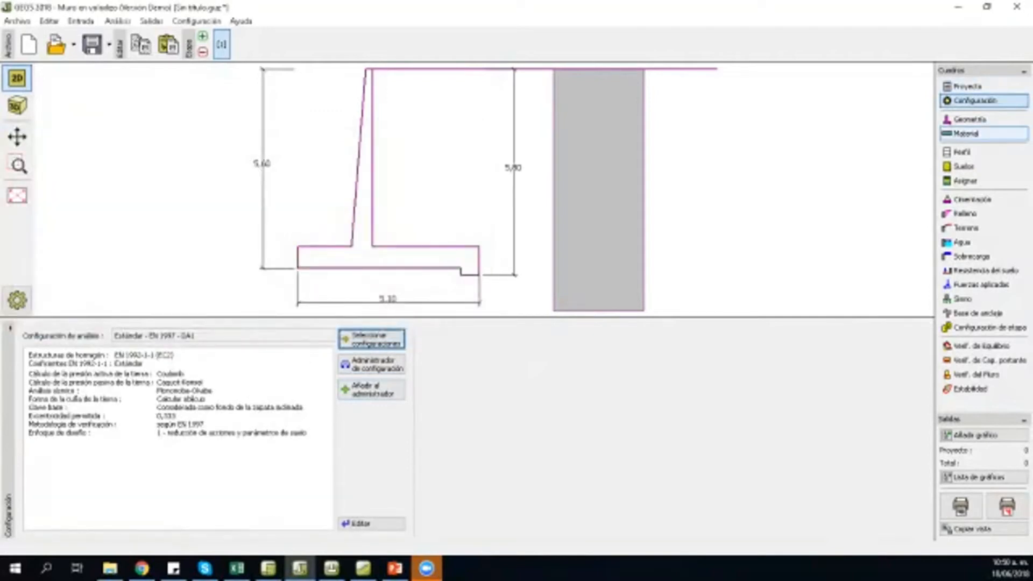
Step: Choose the inclined-stem wall shape with a flat footing and no key, and set its top width k to 0,40 m
{"action": "left_click", "coordinate": [969, 118]}
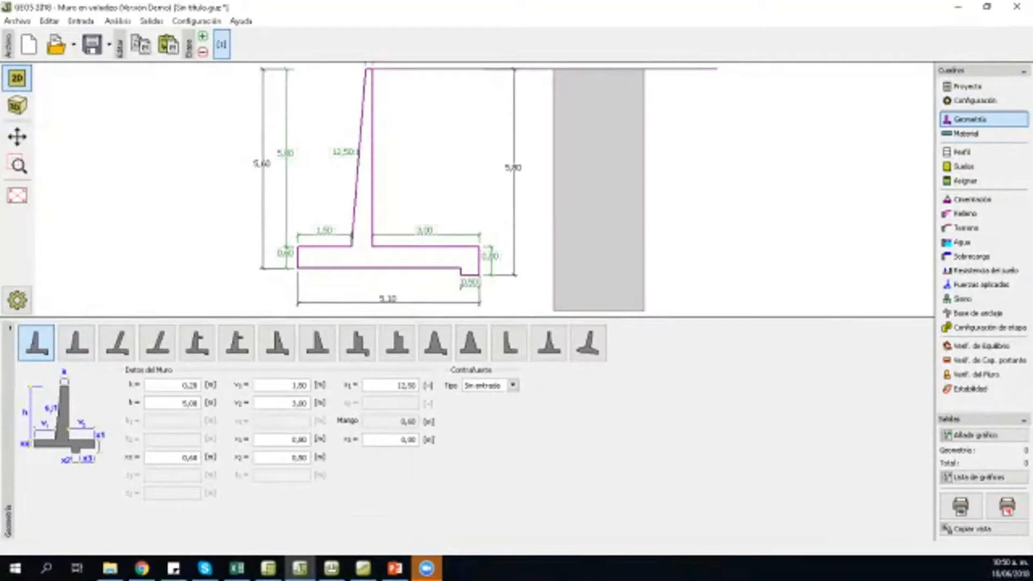
{"action": "left_click", "coordinate": [157, 343]}
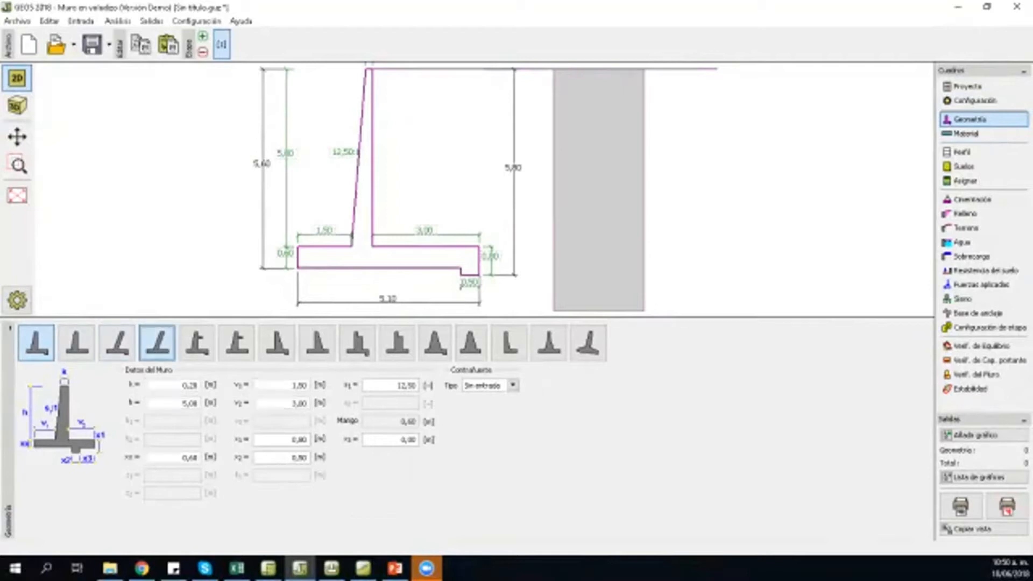
{"action": "left_click", "coordinate": [174, 385]}
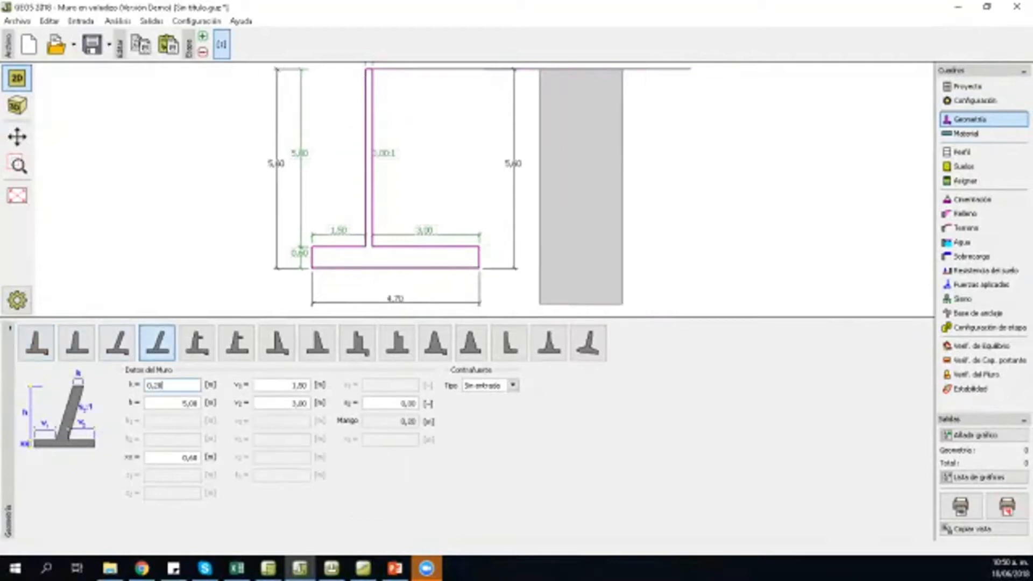
{"action": "key", "text": "BackSpace"}
{"action": "key", "text": "BackSpace"}
{"action": "type", "text": "48"}
{"action": "key", "text": "Tab"}
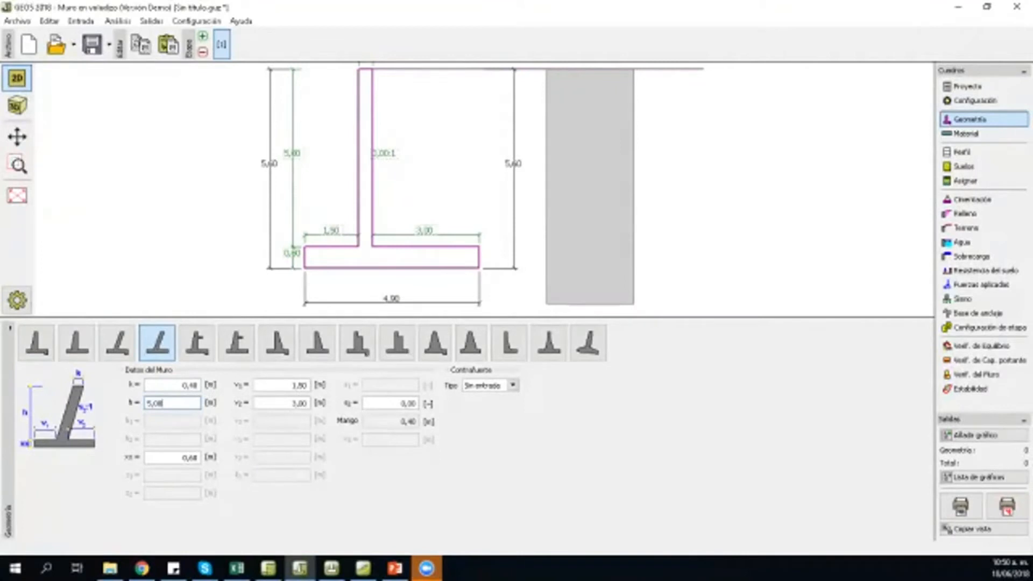
Step: Set the wall's stem height h to 3,60 m and its footing thickness to 0,40 m
{"action": "key", "text": "BackSpace"}
{"action": "key", "text": "BackSpace"}
{"action": "key", "text": "BackSpace"}
{"action": "type", "text": "5,60"}
{"action": "key", "text": "Tab"}
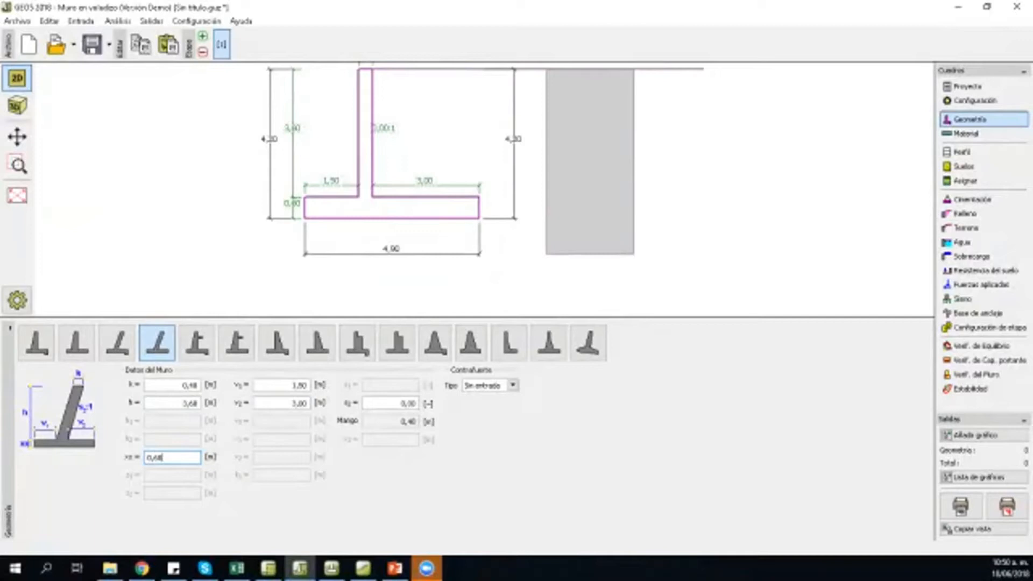
{"action": "key", "text": "BackSpace"}
{"action": "key", "text": "BackSpace"}
{"action": "type", "text": "48"}
{"action": "key", "text": "Tab"}
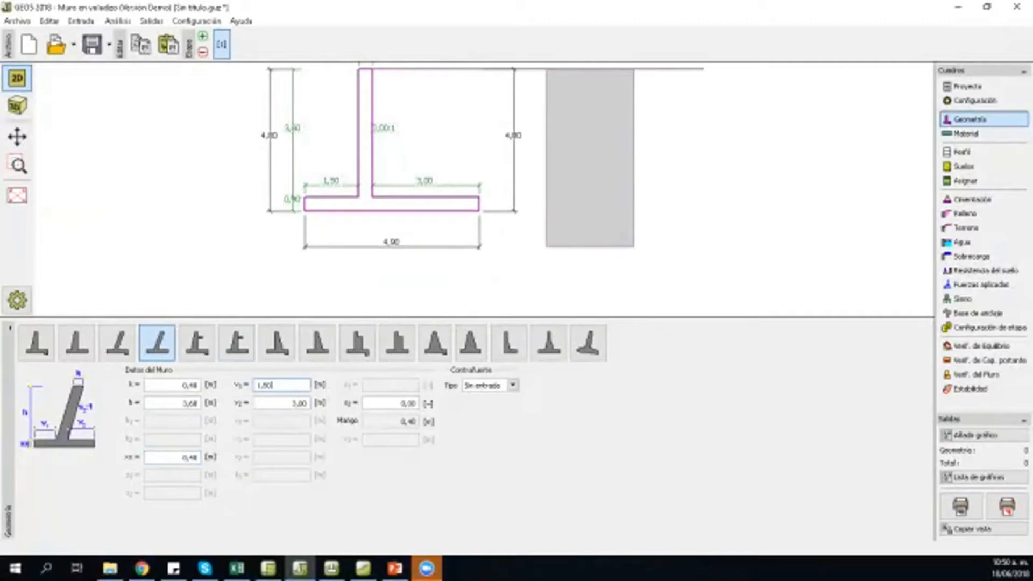
Step: Set the footing projections to v1 = 0,40 m and v2 = 1,70 m
{"action": "key", "text": "BackSpace"}
{"action": "key", "text": "BackSpace"}
{"action": "key", "text": "BackSpace"}
{"action": "key", "text": "BackSpace"}
{"action": "type", "text": "0,6"}
{"action": "type", "text": "0"}
{"action": "key", "text": "Tab"}
{"action": "key", "text": "BackSpace"}
{"action": "key", "text": "BackSpace"}
{"action": "key", "text": "BackSpace"}
{"action": "key", "text": "BackSpace"}
{"action": "type", "text": "1,70"}
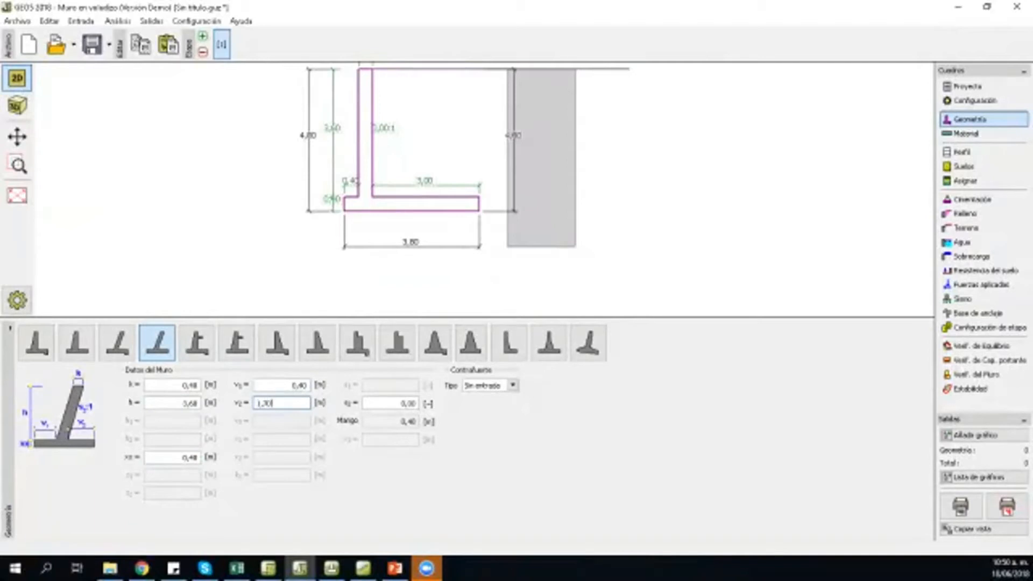
{"action": "left_click", "coordinate": [394, 404]}
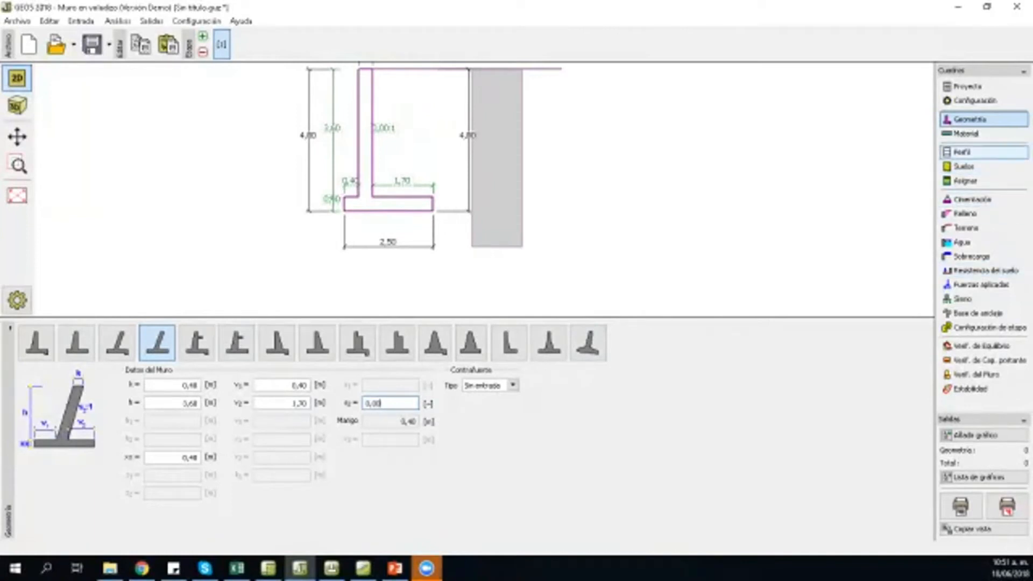
Step: Review the wall's material settings, including its unit weight and the concrete and steel grades
{"action": "left_click", "coordinate": [966, 134]}
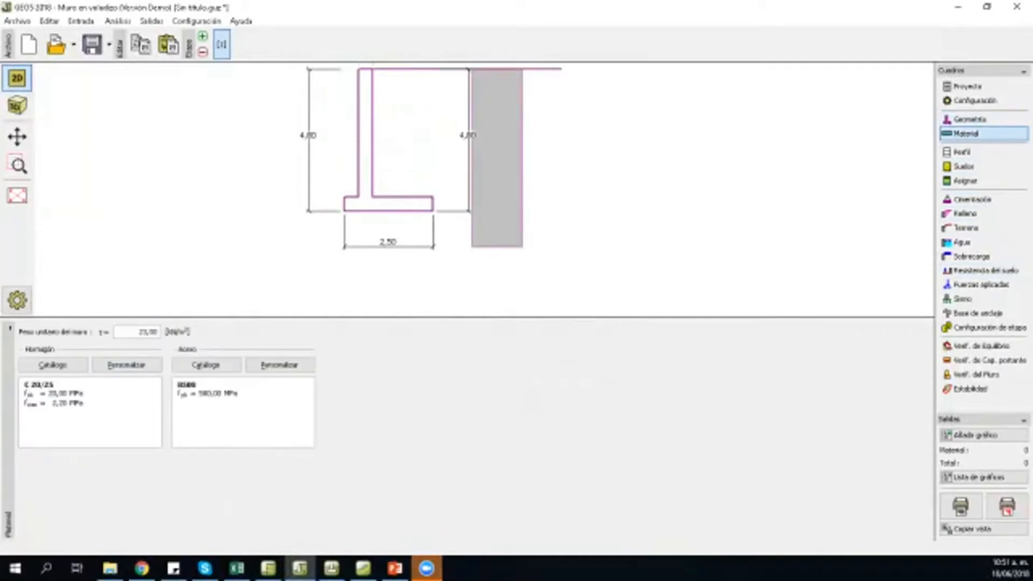
{"action": "left_click", "coordinate": [136, 332]}
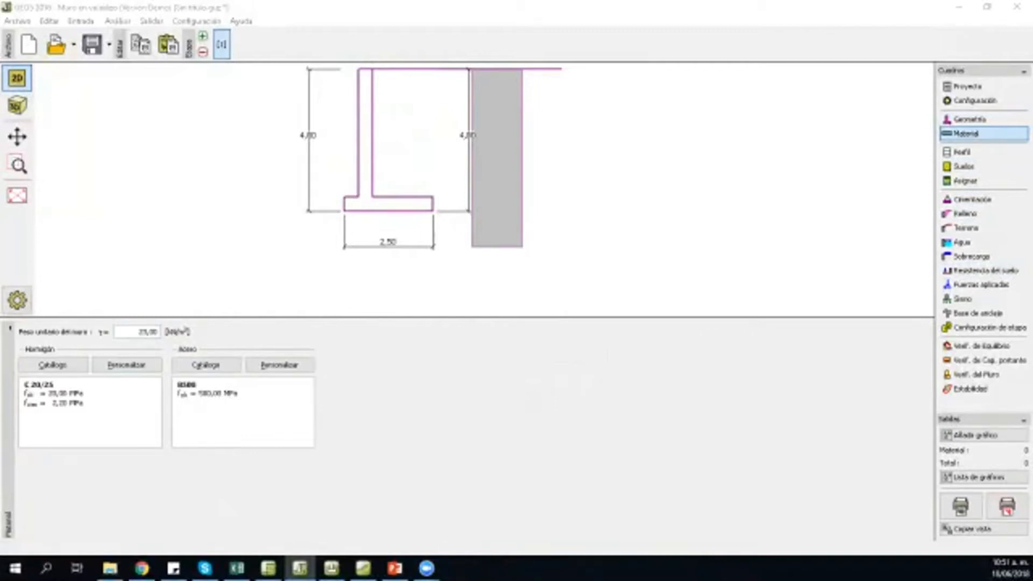
{"action": "left_click", "coordinate": [137, 332]}
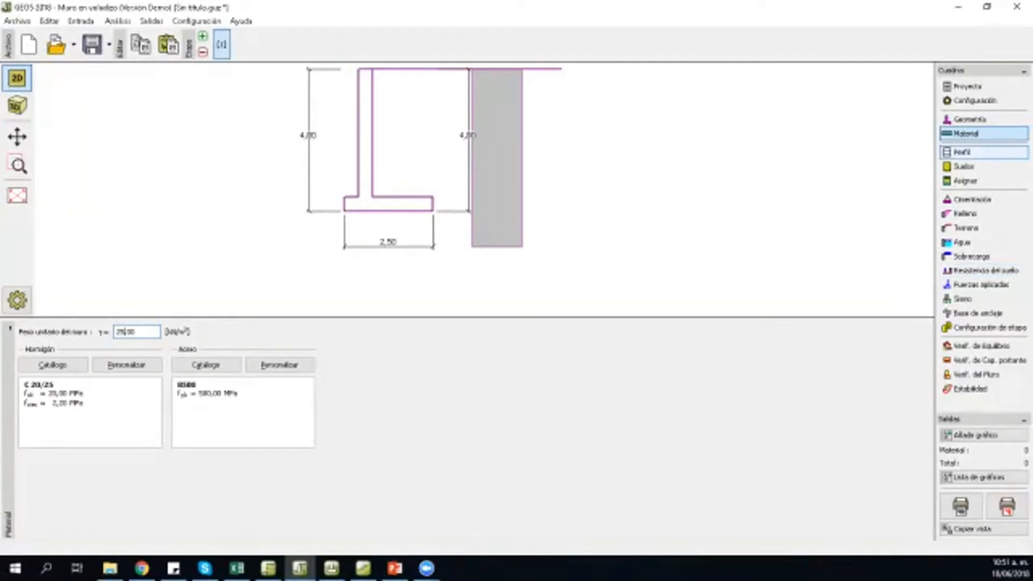
Step: Add a soil profile interface at a depth of 4,00 m
{"action": "left_click", "coordinate": [963, 152]}
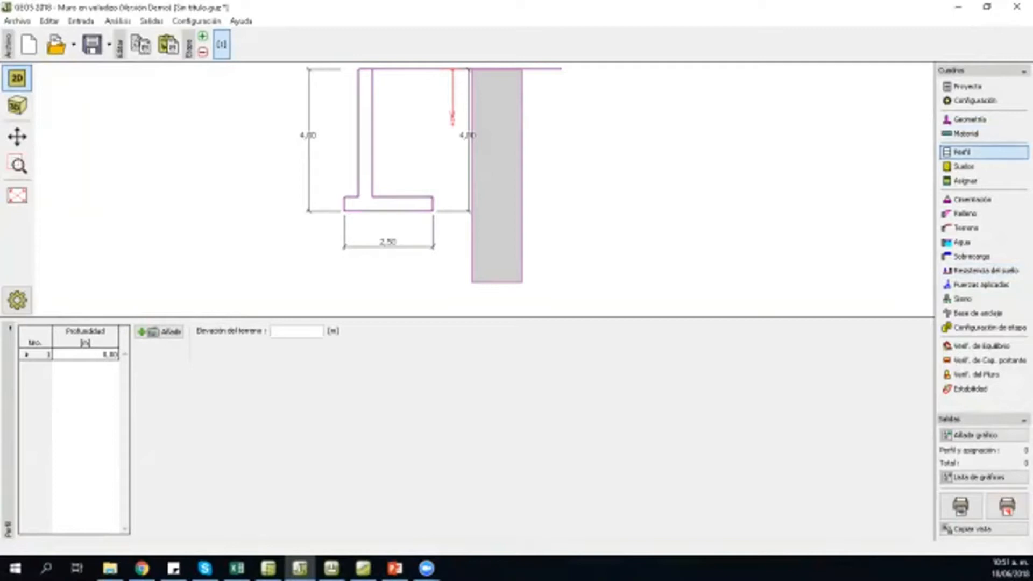
{"action": "left_click", "coordinate": [159, 331]}
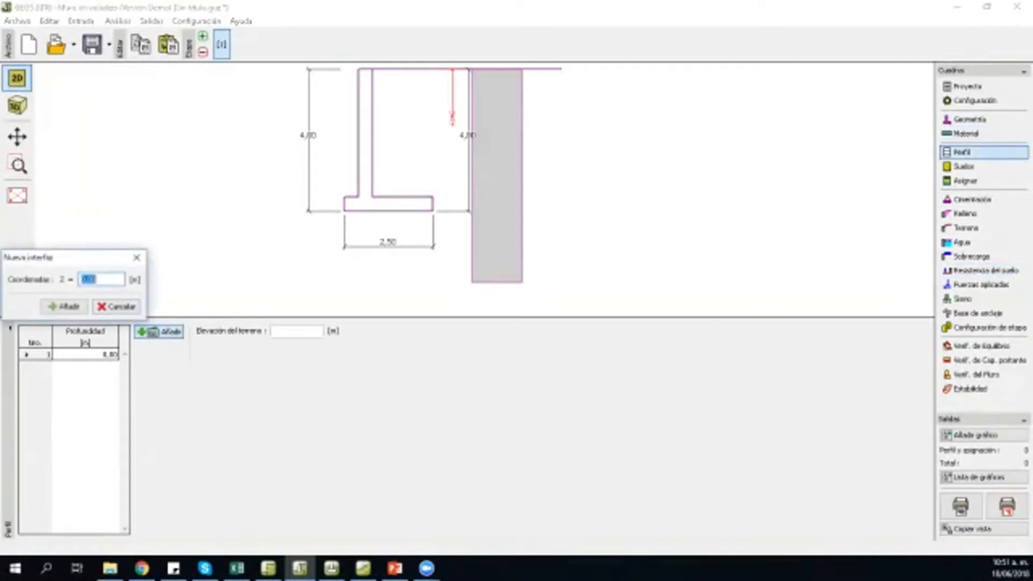
{"action": "key", "text": "BackSpace"}
{"action": "type", "text": "4"}
{"action": "key", "text": "Tab"}
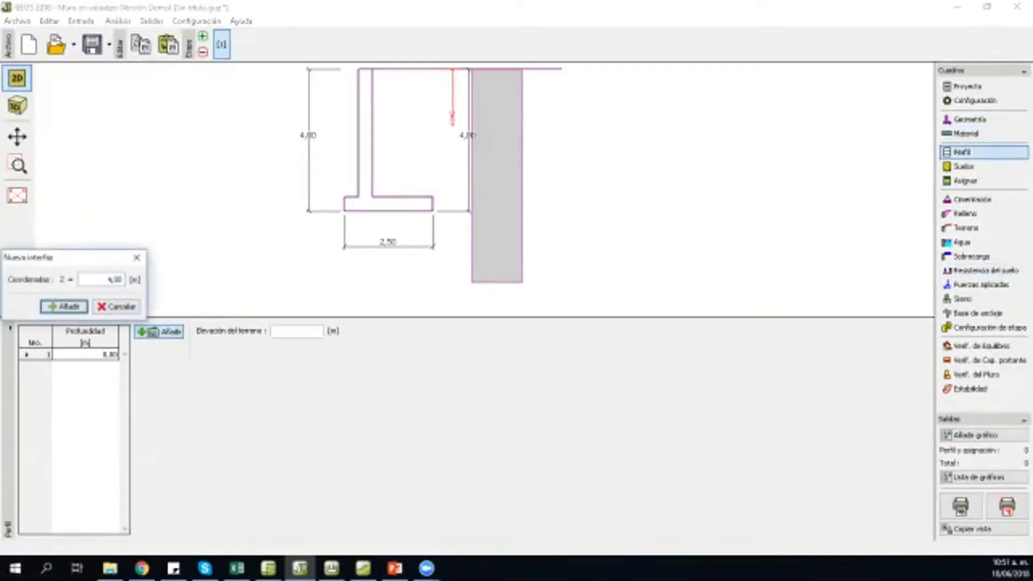
{"action": "key", "text": "Return"}
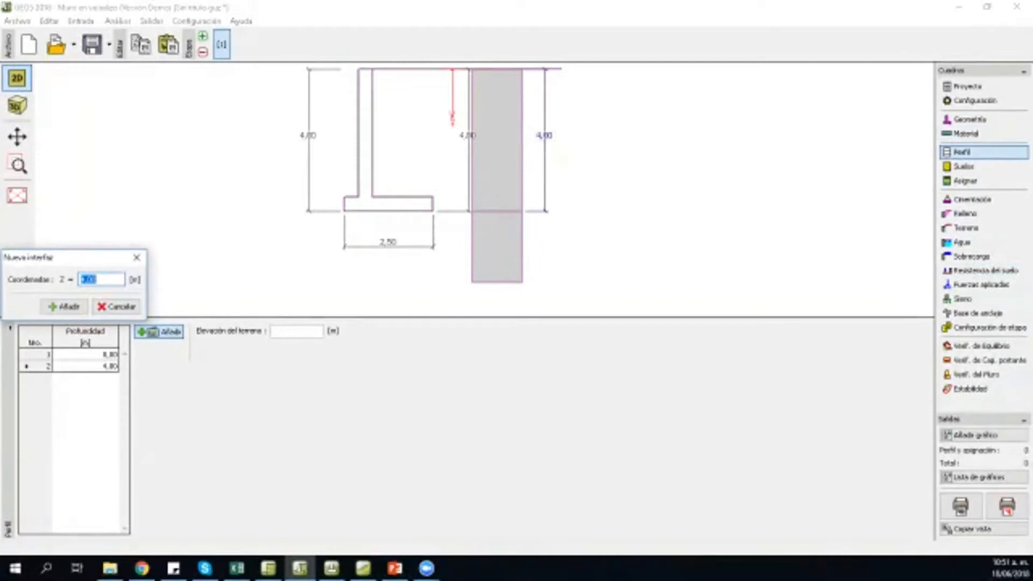
{"action": "left_click", "coordinate": [137, 257]}
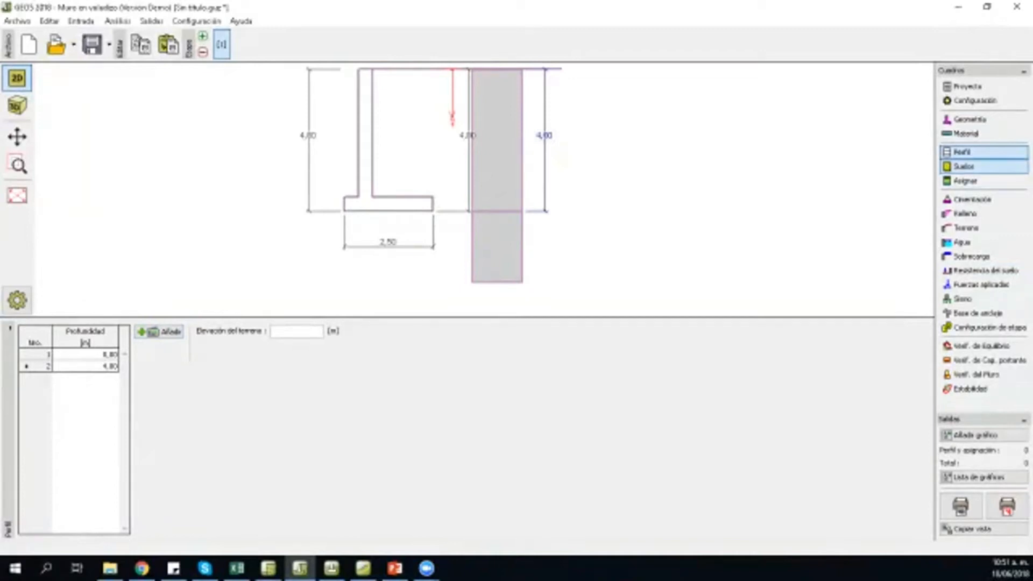
Step: Start a new soil definition named "S-P"
{"action": "left_click", "coordinate": [963, 166]}
{"action": "left_click", "coordinate": [53, 331]}
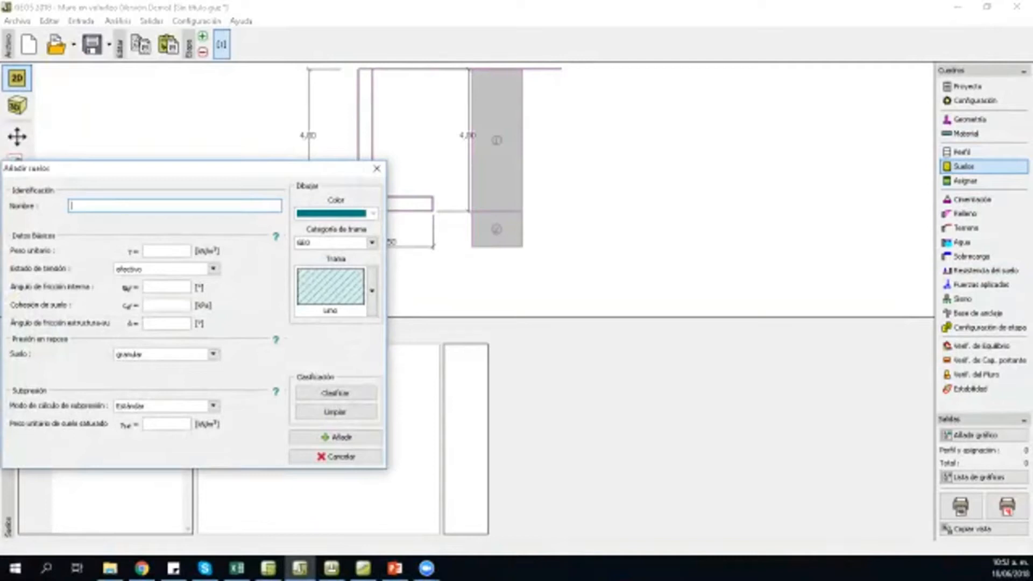
{"action": "left_click_drag", "start_coordinate": [88, 167], "coordinate": [389, 85]}
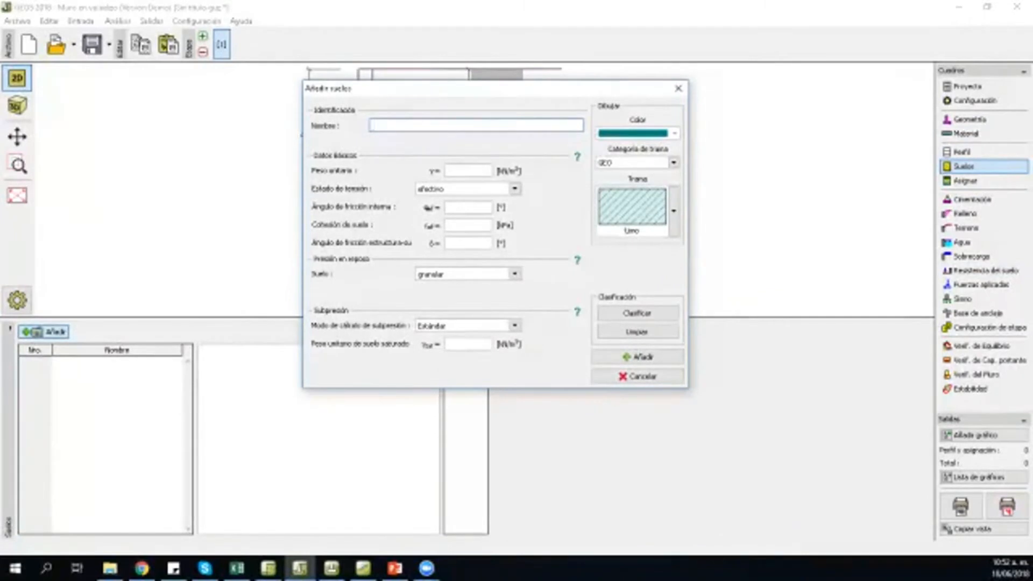
{"action": "type", "text": "S-P"}
{"action": "key", "text": "Tab"}
Step: Set soil S-F's unit weight to 17,50 kN/m³, internal friction angle to 28°, structure-soil friction angle to 18,50° and saturated unit weight to 18 kN/m³
{"action": "left_click", "coordinate": [468, 170]}
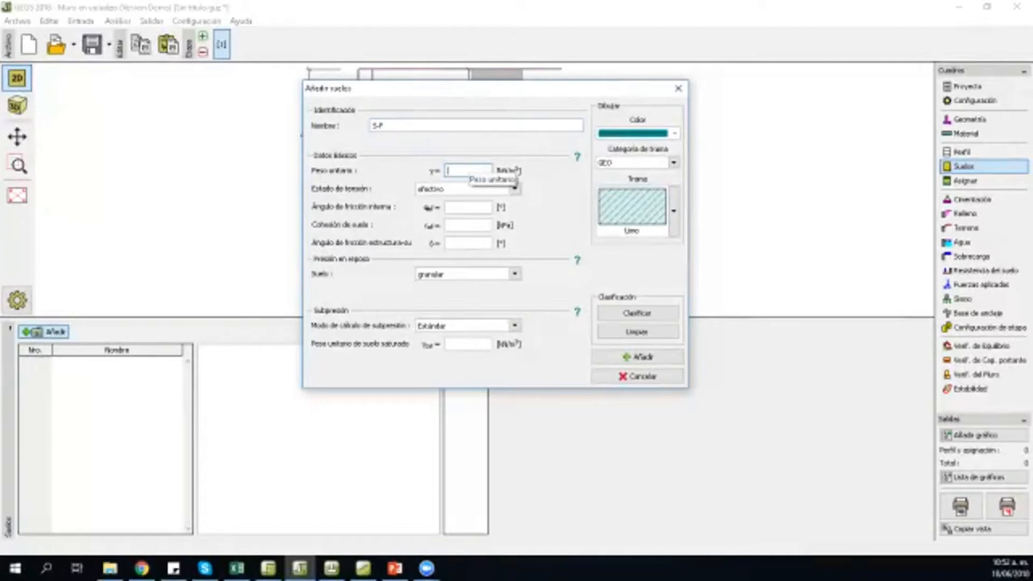
{"action": "type", "text": "17.50"}
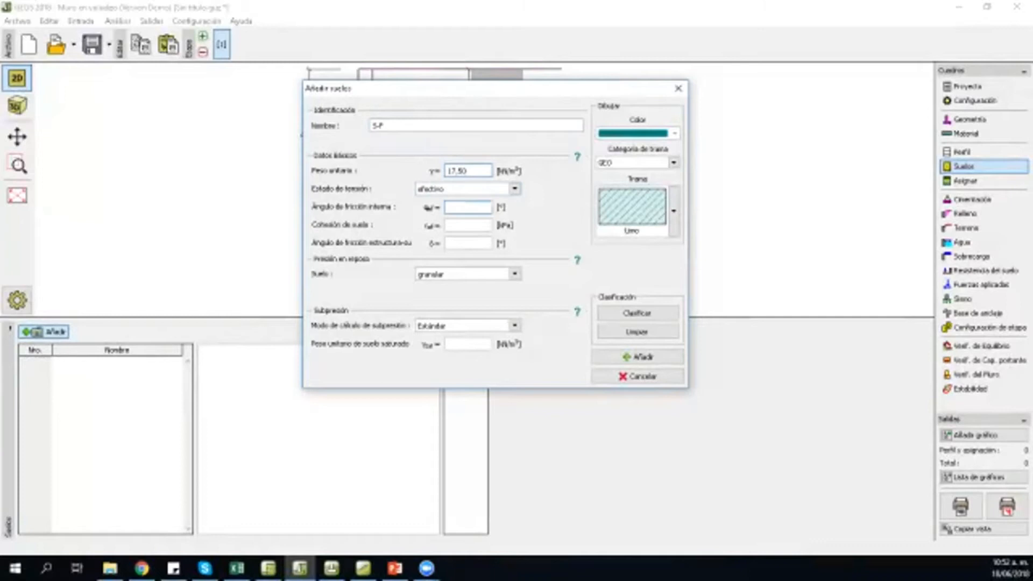
{"action": "left_click", "coordinate": [462, 207]}
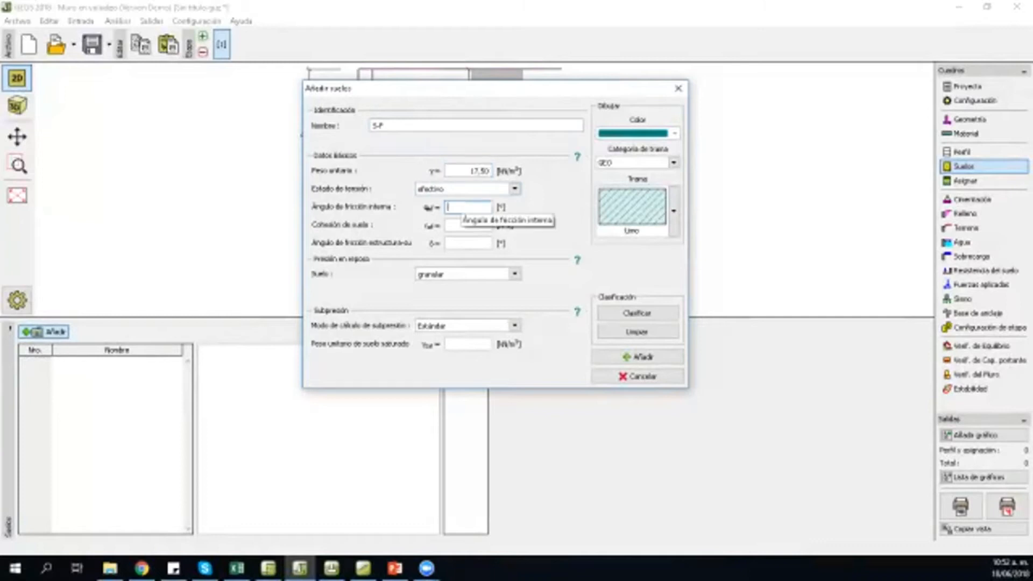
{"action": "type", "text": "28"}
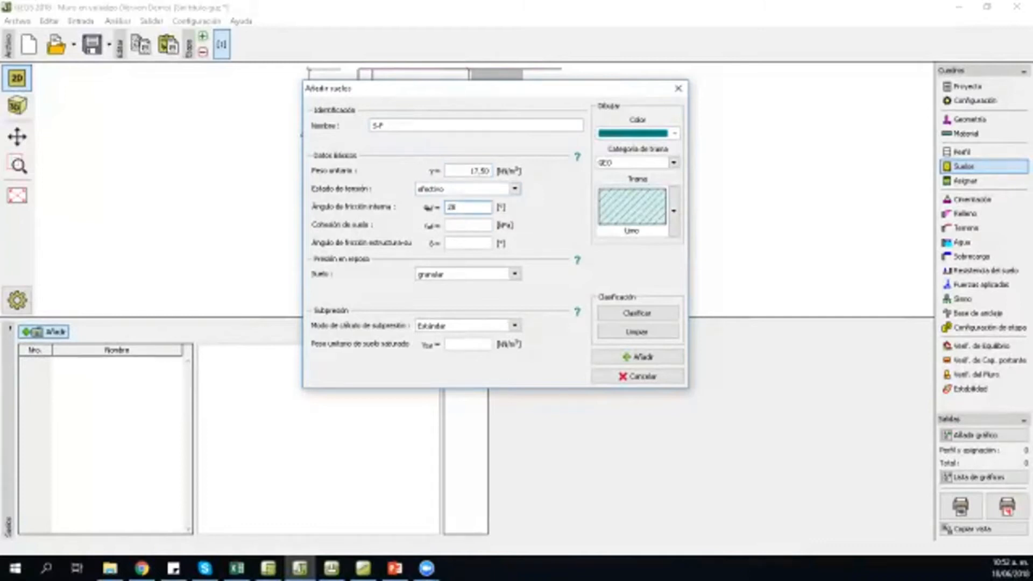
{"action": "left_click", "coordinate": [452, 225]}
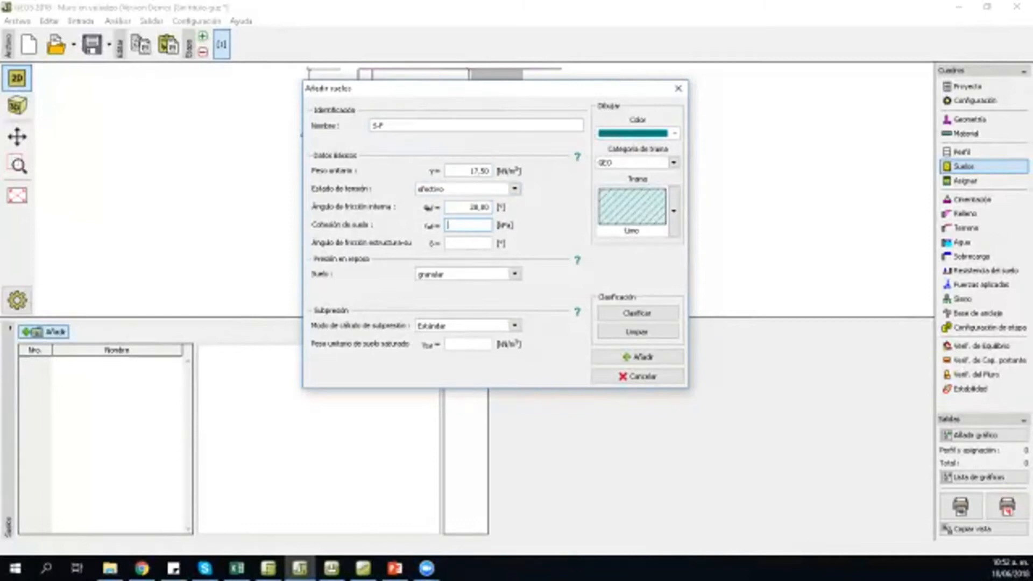
{"action": "left_click", "coordinate": [454, 243]}
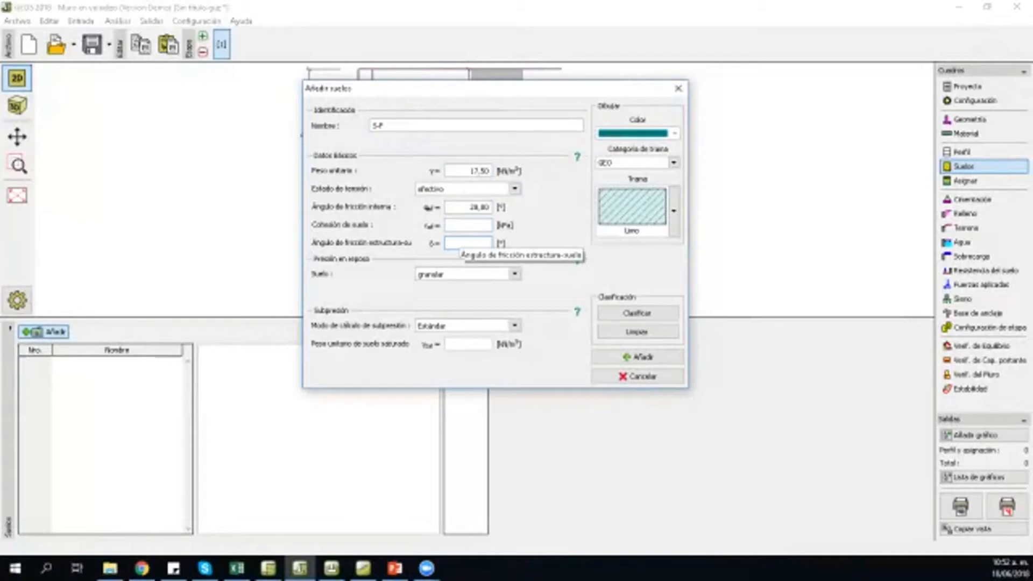
{"action": "type", "text": "18,5"}
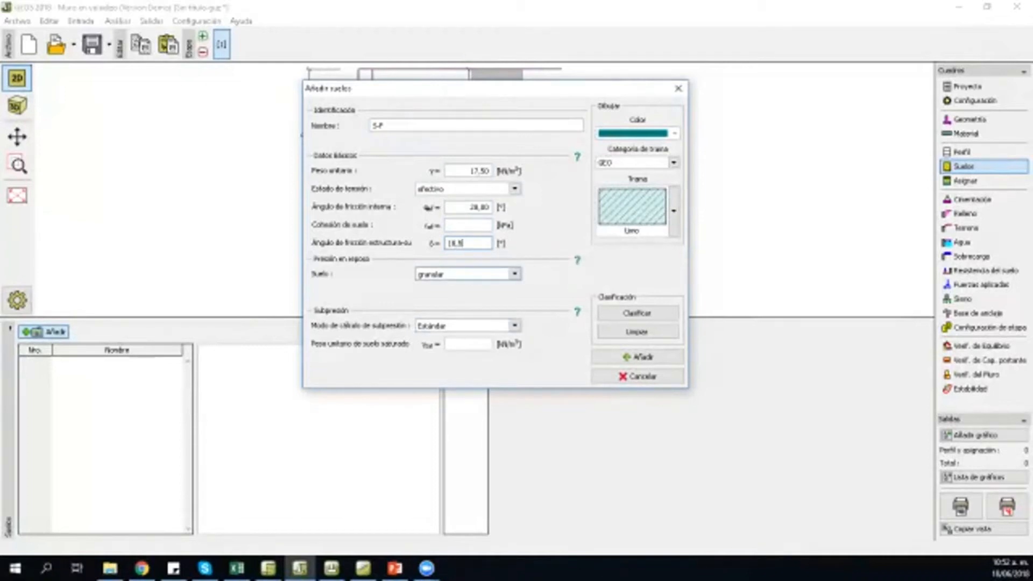
{"action": "left_click", "coordinate": [463, 344]}
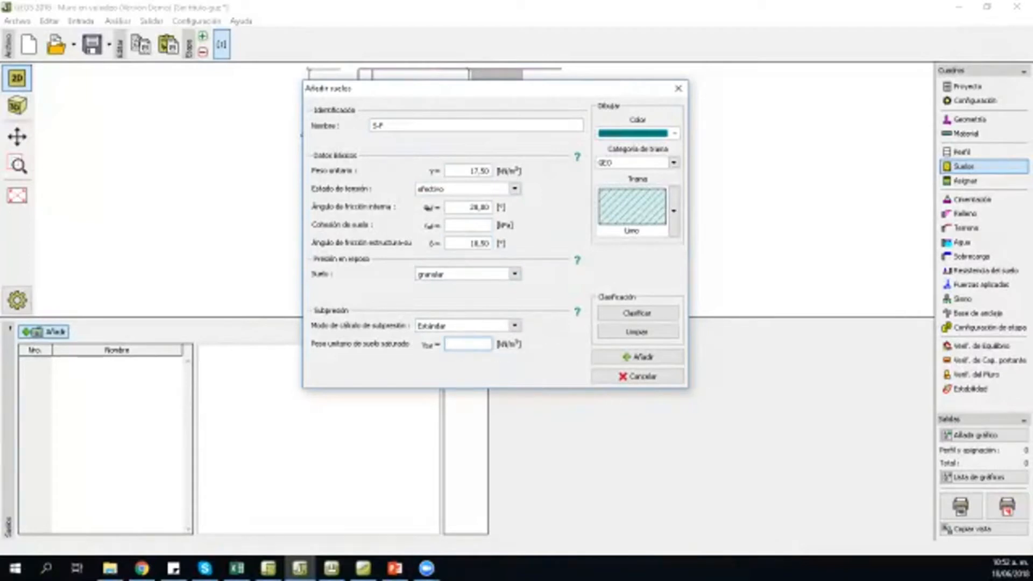
{"action": "type", "text": "18"}
{"action": "key", "text": "Tab"}
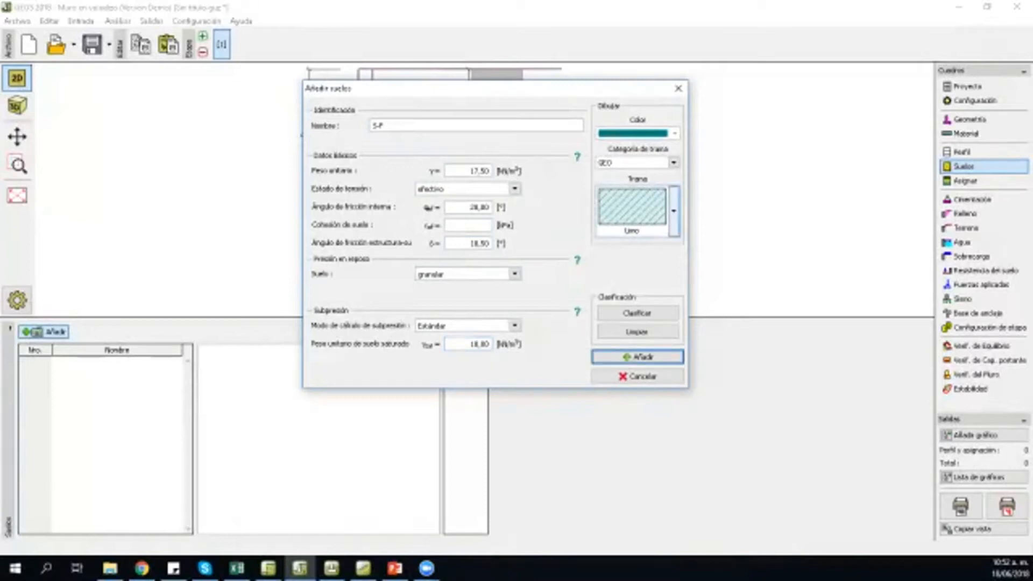
Step: Give the S-F soil the Arena hatch pattern and an orange colour
{"action": "left_click", "coordinate": [673, 210]}
{"action": "left_click", "coordinate": [491, 309]}
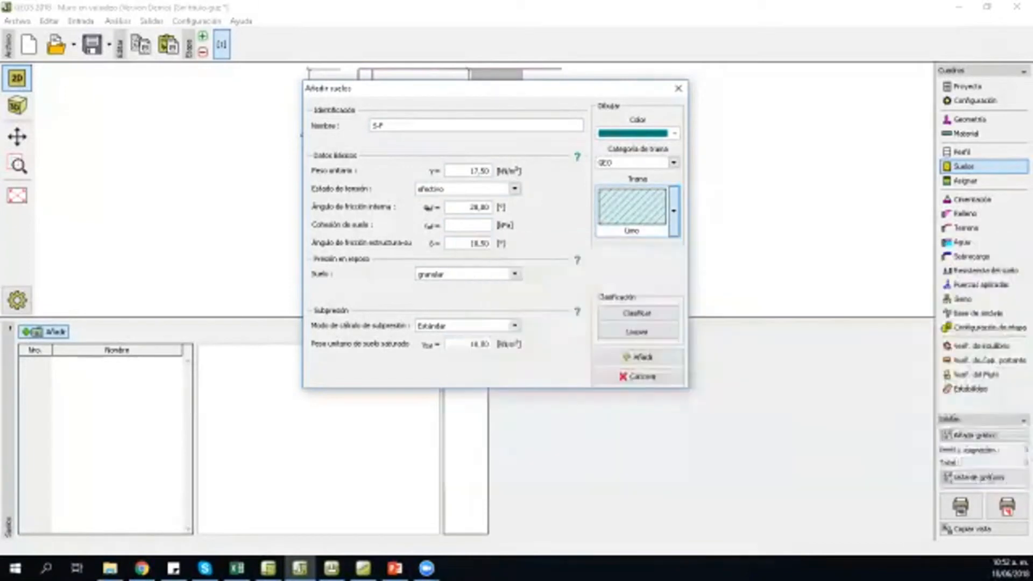
{"action": "left_click", "coordinate": [673, 133]}
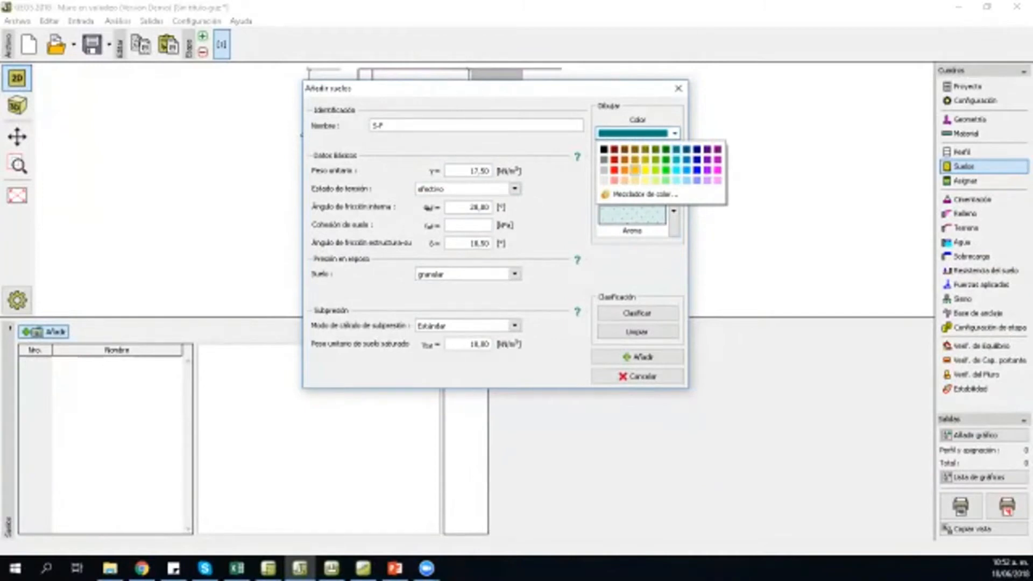
{"action": "left_click", "coordinate": [635, 170]}
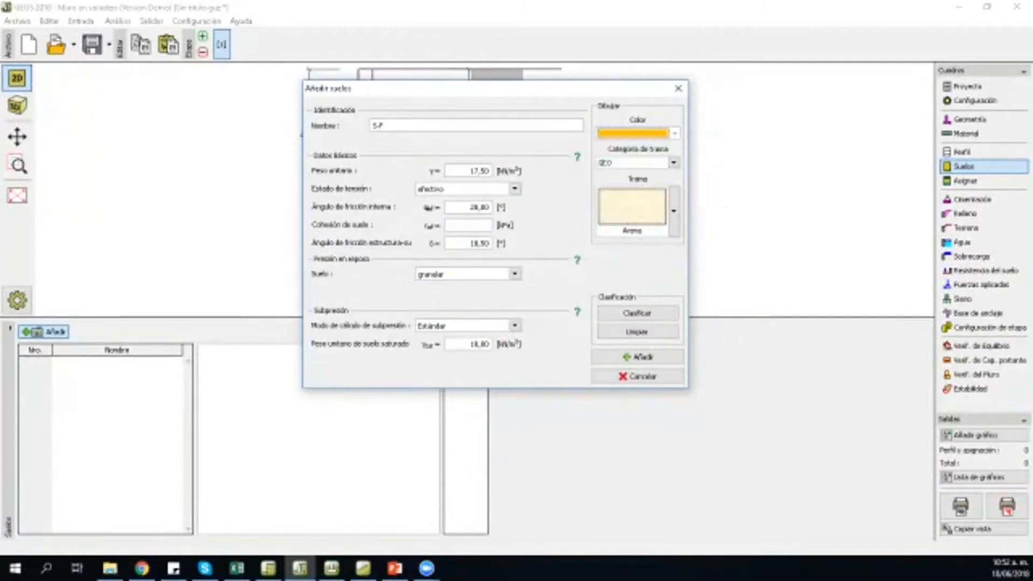
Step: Set the S-F soil's cohesion to 0 kPa and add the soil to the list
{"action": "left_click", "coordinate": [640, 357]}
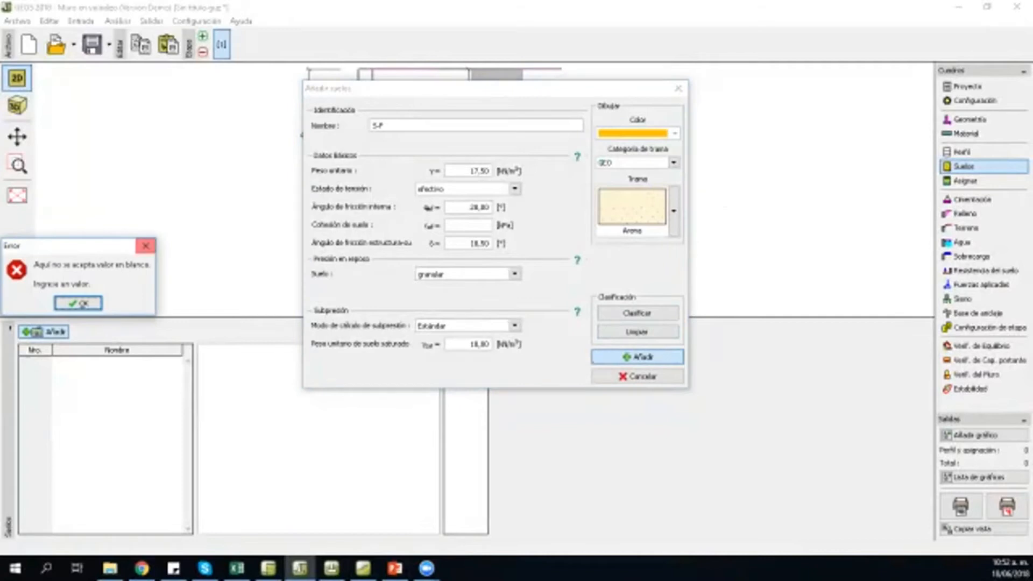
{"action": "left_click", "coordinate": [78, 303]}
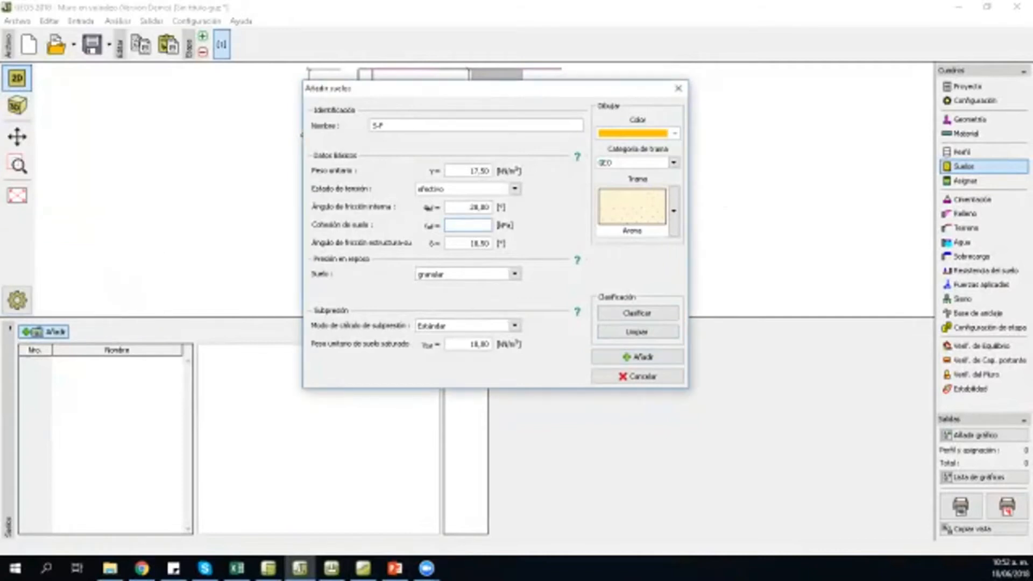
{"action": "type", "text": "0"}
{"action": "key", "text": "Tab"}
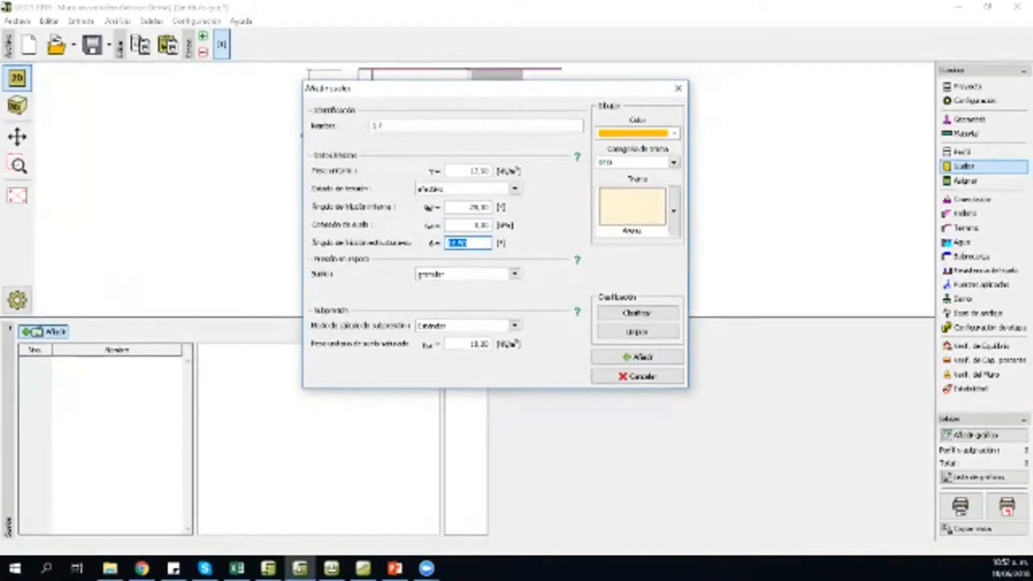
{"action": "left_click", "coordinate": [637, 356]}
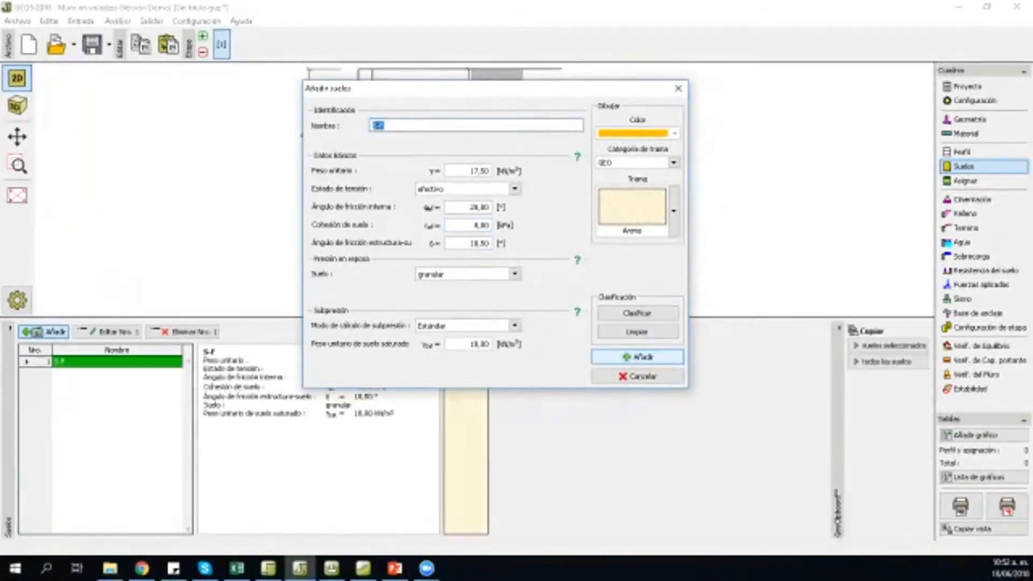
Step: Name the second soil "MS" and set its unit weight to 18,00 kN/m³
{"action": "key", "text": "BackSpace"}
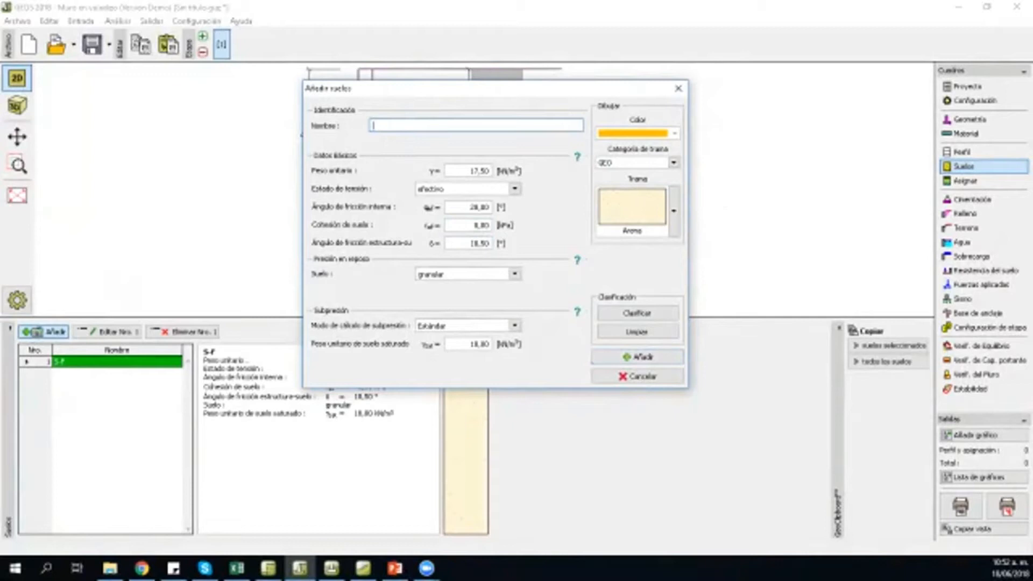
{"action": "type", "text": "MS"}
{"action": "key", "text": "Tab"}
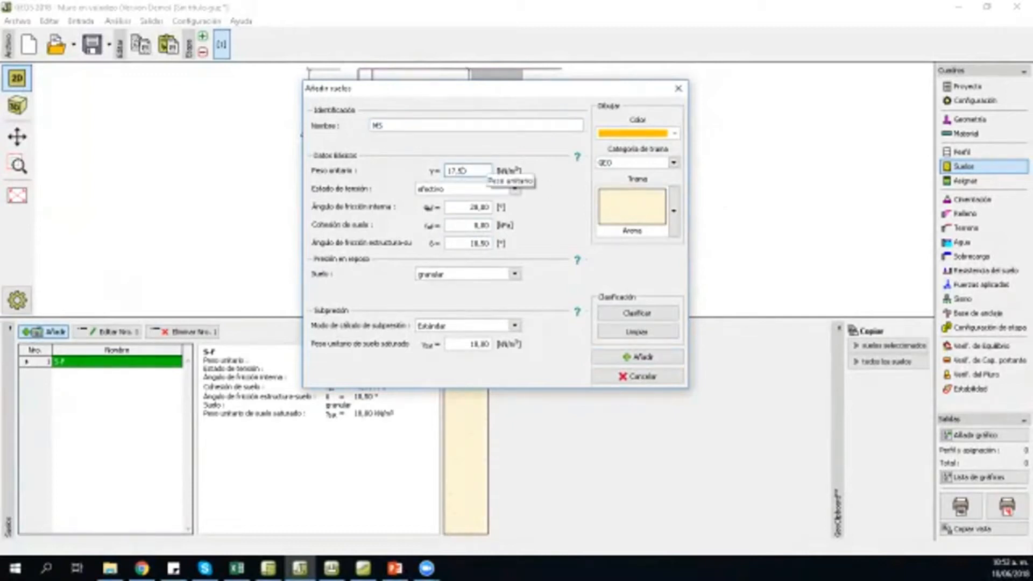
{"action": "key", "text": "BackSpace"}
{"action": "key", "text": "BackSpace"}
{"action": "key", "text": "BackSpace"}
{"action": "key", "text": "BackSpace"}
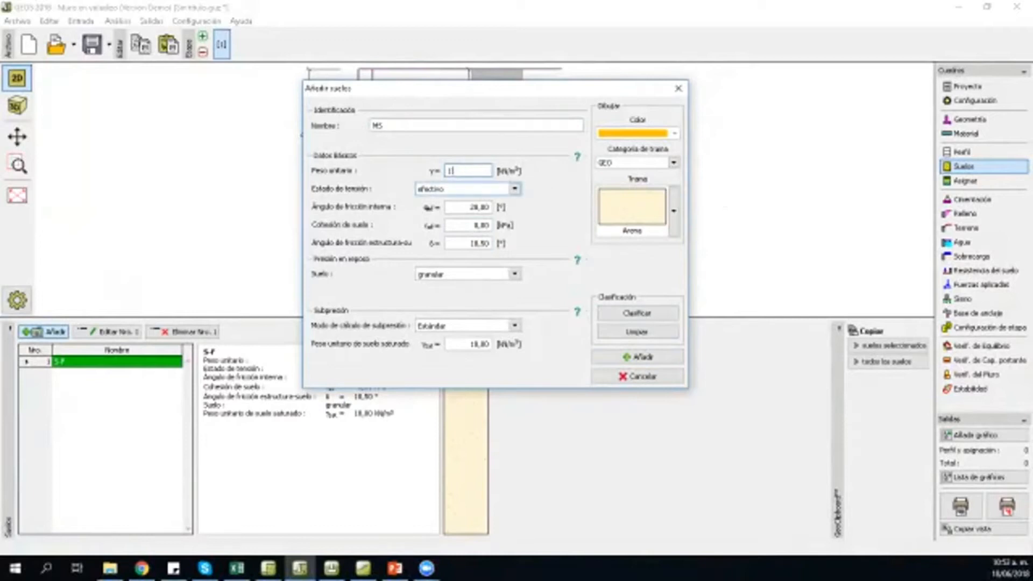
{"action": "type", "text": "8,8"}
{"action": "key", "text": "Tab"}
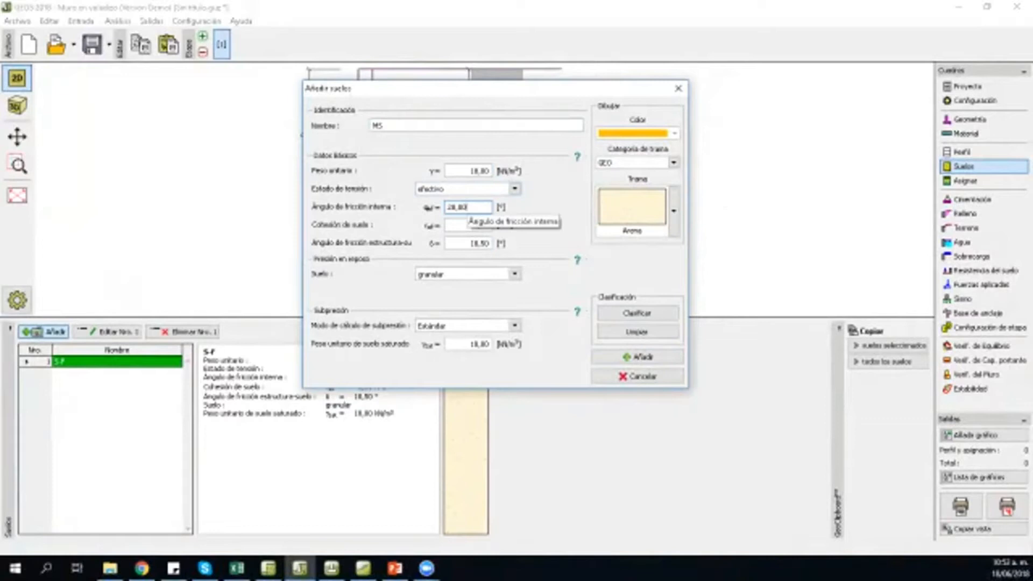
Step: Set the MS soil's internal friction angle to 26,50° and its cohesion to 30,00 kPa
{"action": "key", "text": "BackSpace"}
{"action": "key", "text": "BackSpace"}
{"action": "key", "text": "BackSpace"}
{"action": "key", "text": "BackSpace"}
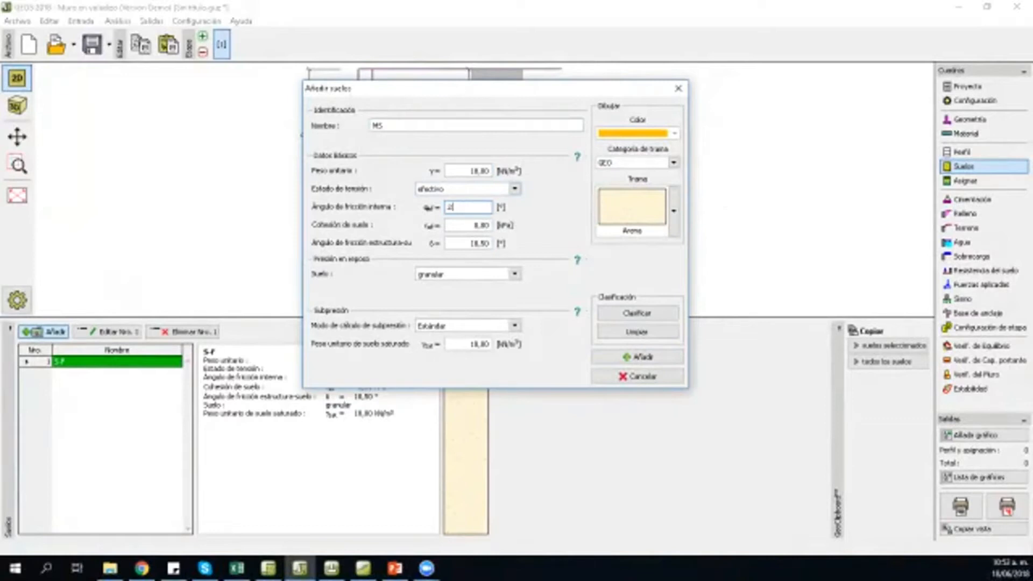
{"action": "type", "text": "6,8"}
{"action": "key", "text": "Tab"}
{"action": "key", "text": "Tab"}
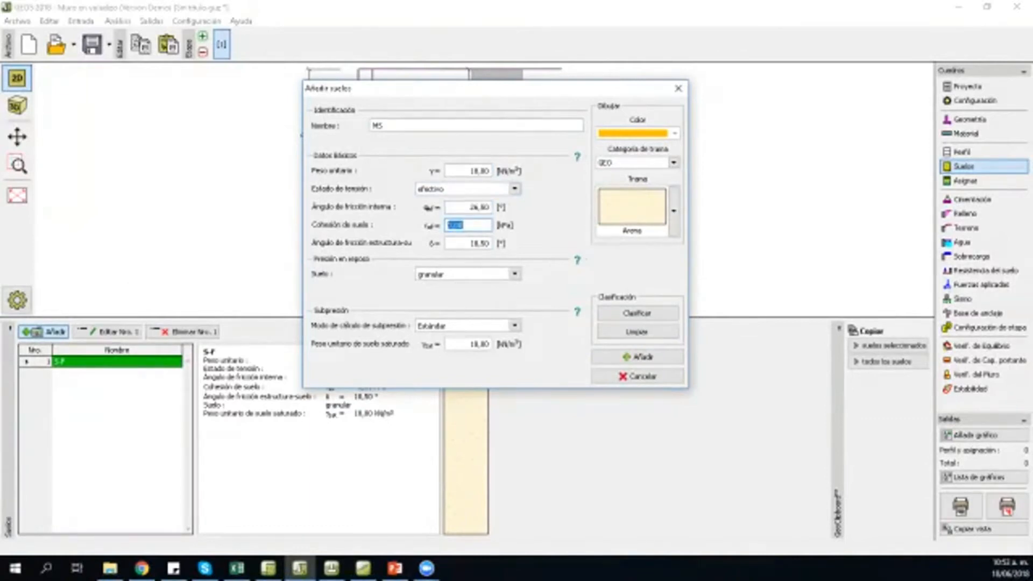
{"action": "type", "text": "5"}
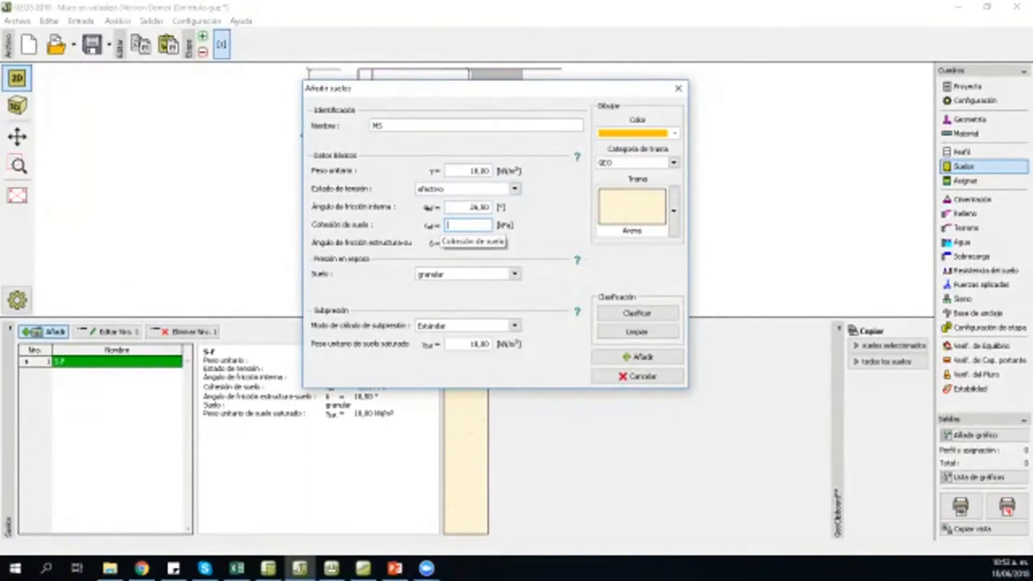
{"action": "type", "text": "8"}
{"action": "key", "text": "Tab"}
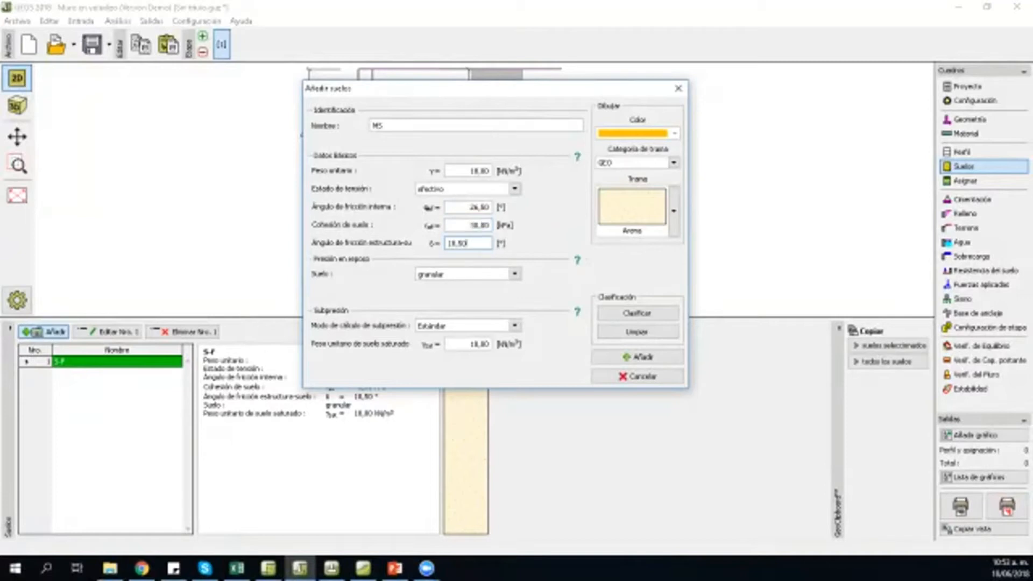
Step: Set the MS soil's structure-soil friction angle to 17,50° and its saturated unit weight to 18,50 kN/m³
{"action": "key", "text": "Left"}
{"action": "key", "text": "Left"}
{"action": "key", "text": "Left"}
{"action": "key", "text": "BackSpace"}
{"action": "type", "text": "7"}
{"action": "key", "text": "Tab"}
{"action": "key", "text": "Tab"}
{"action": "key", "text": "Tab"}
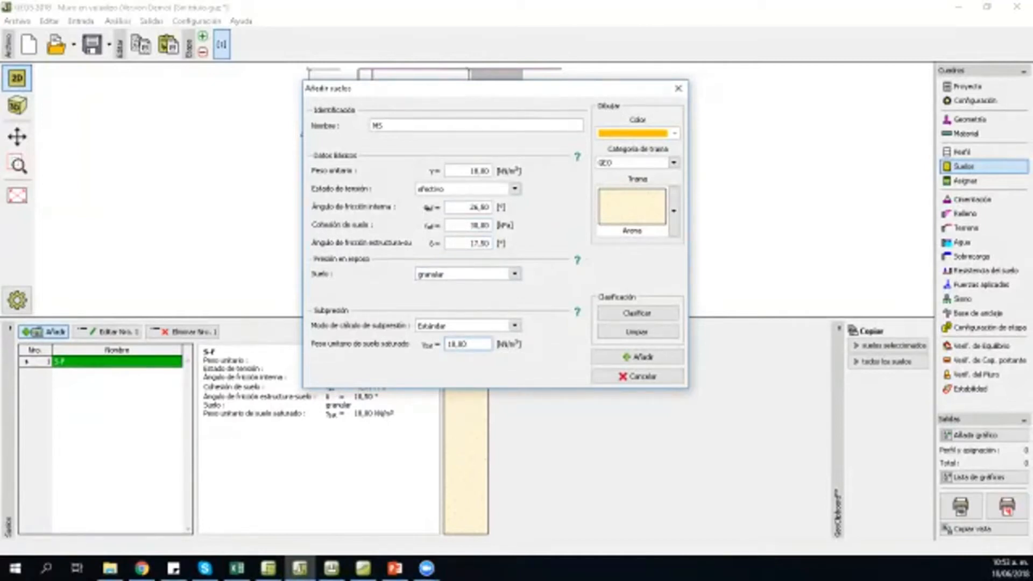
{"action": "key", "text": "Tab"}
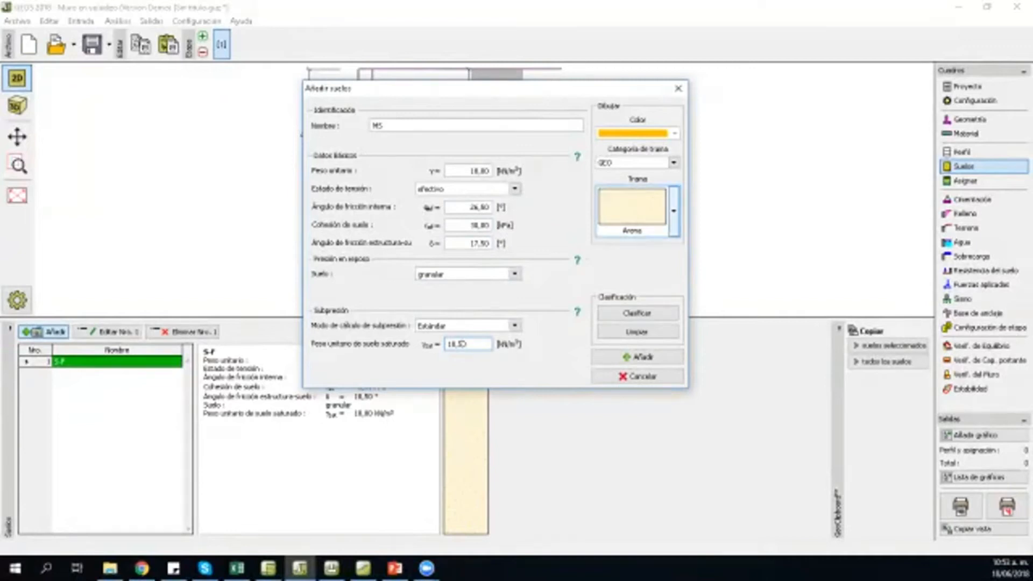
Step: Give the MS soil the Limo arenoso pattern and a turquoise colour, add it to the list and finish adding soils
{"action": "left_click", "coordinate": [673, 211]}
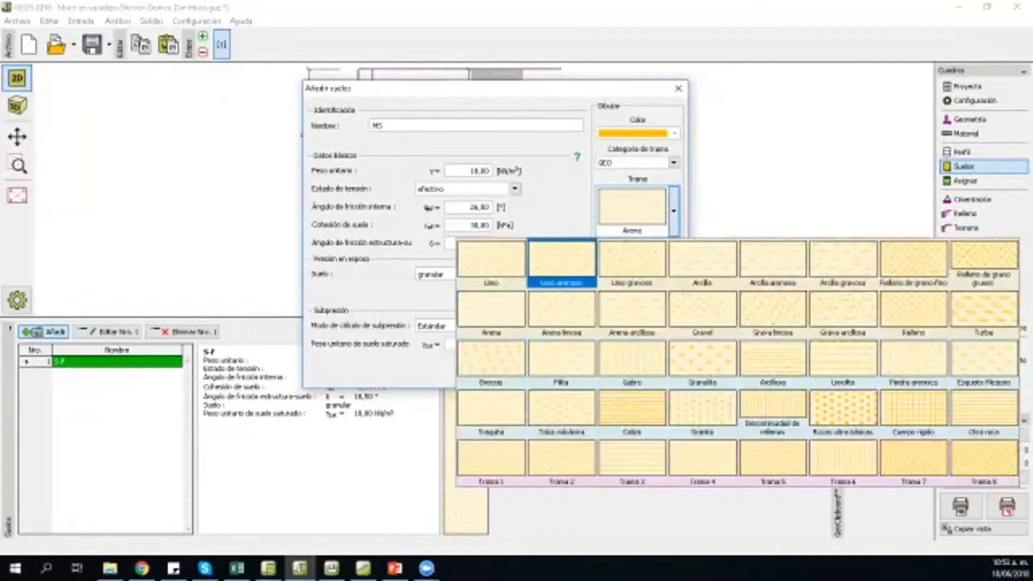
{"action": "left_click", "coordinate": [562, 262]}
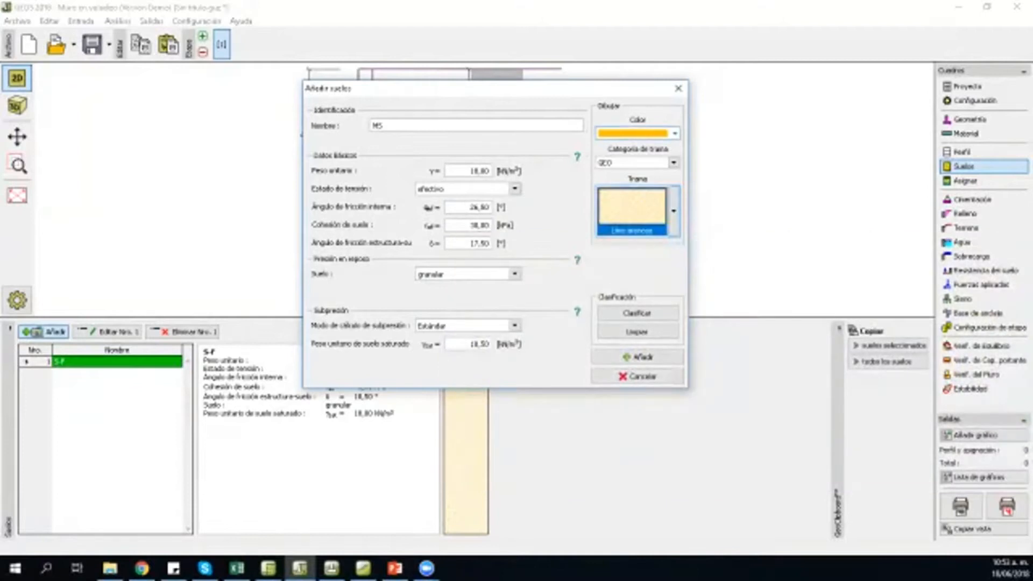
{"action": "left_click", "coordinate": [674, 133]}
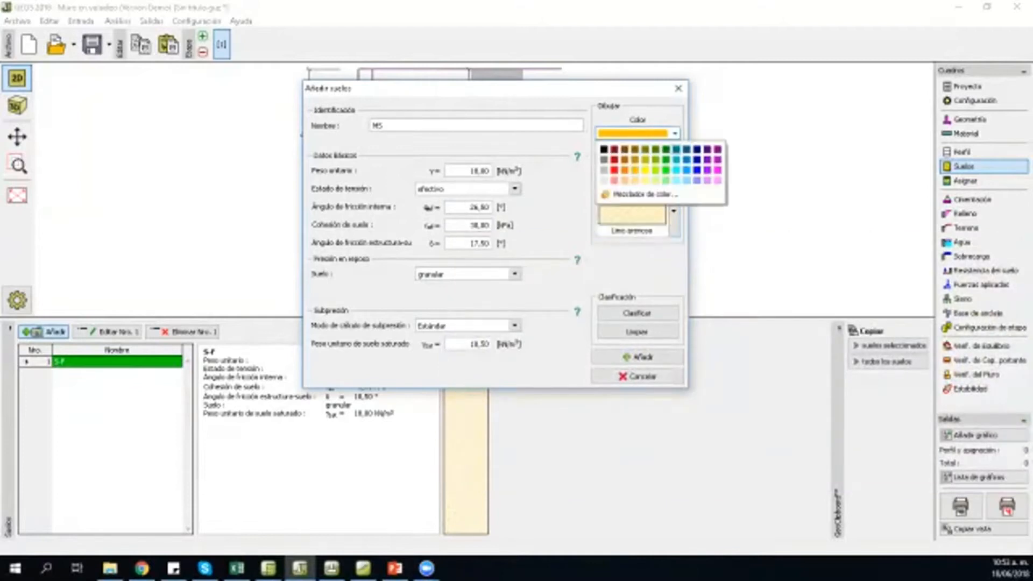
{"action": "left_click", "coordinate": [676, 159]}
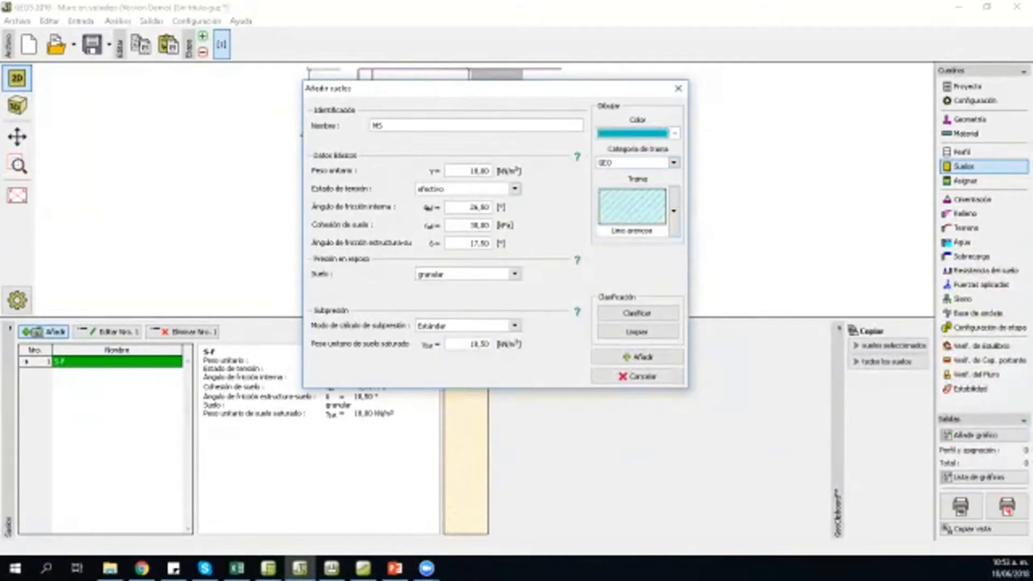
{"action": "left_click", "coordinate": [635, 357]}
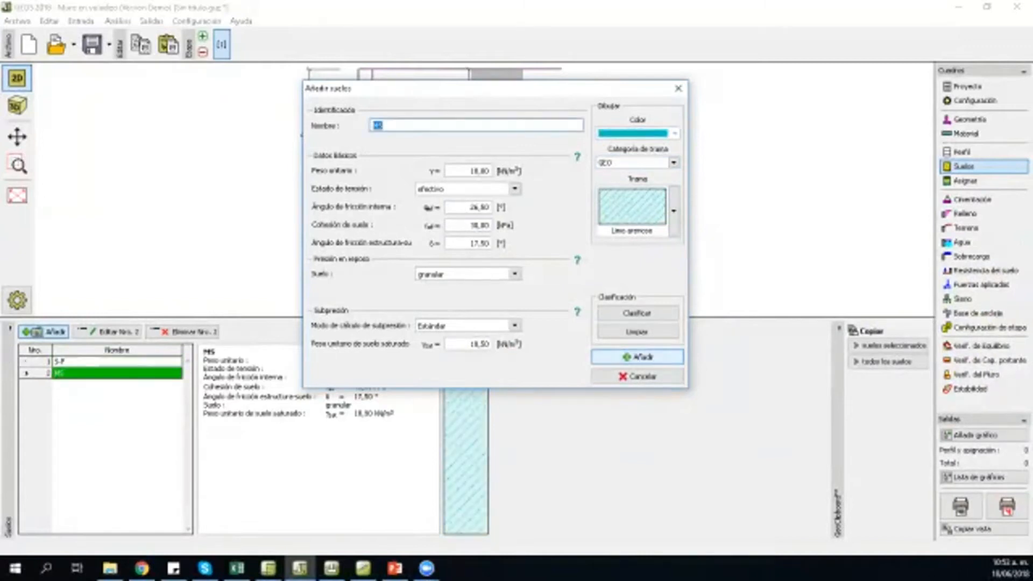
{"action": "left_click", "coordinate": [638, 376]}
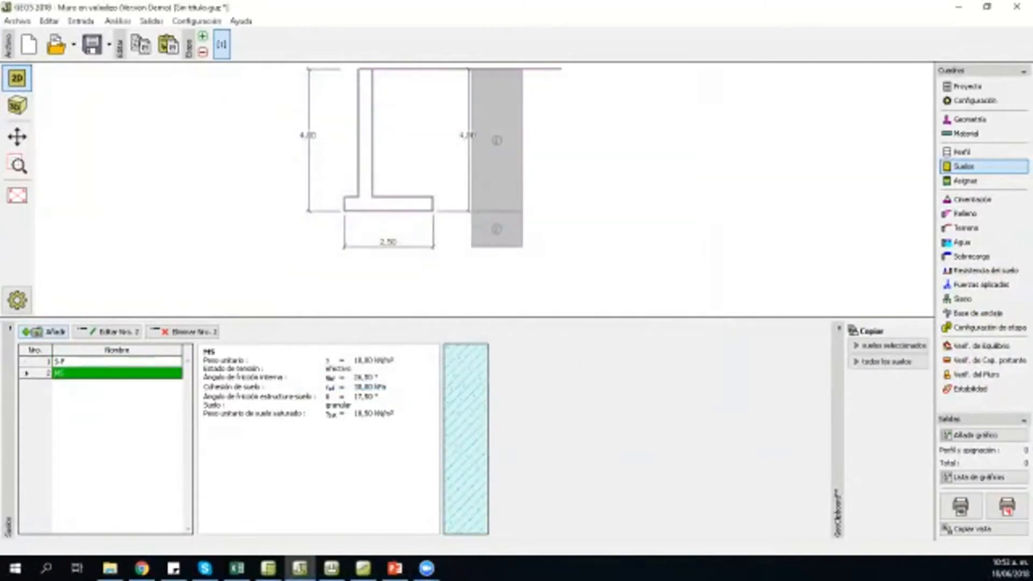
{"action": "left_click", "coordinate": [118, 361]}
{"action": "left_click", "coordinate": [117, 374]}
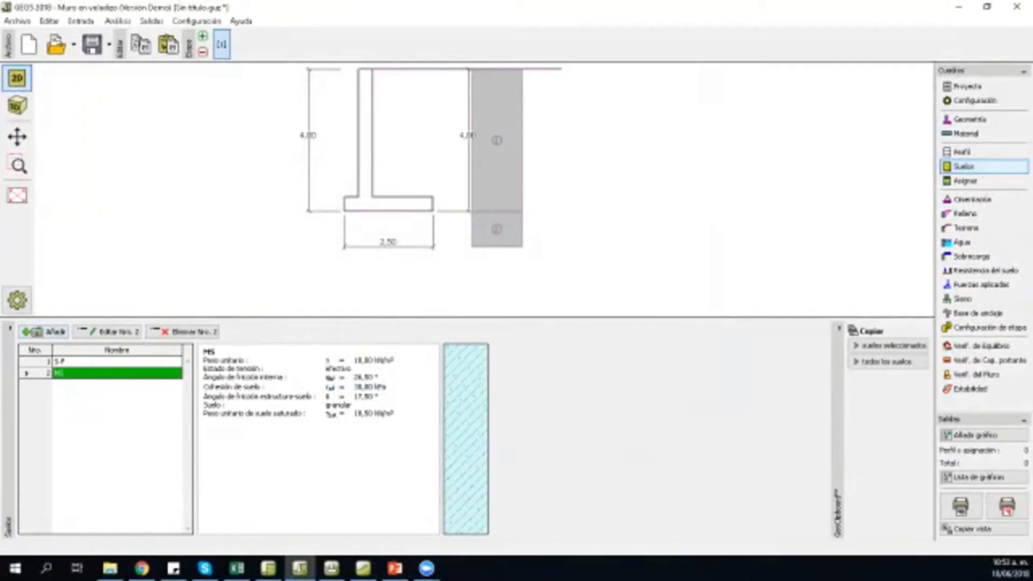
Step: Assign the MS soil to the second layer of the soil profile
{"action": "left_click", "coordinate": [965, 181]}
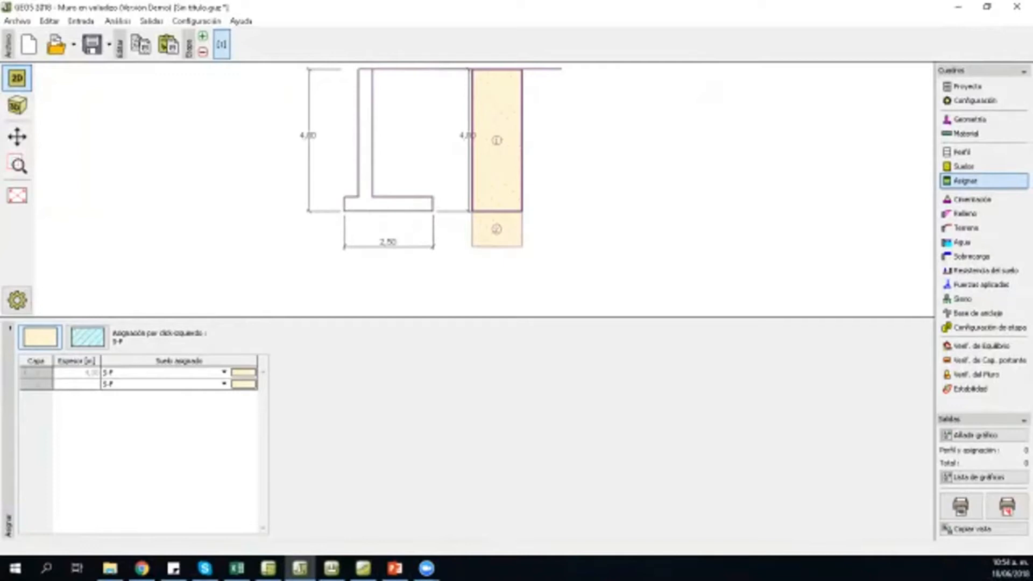
{"action": "left_click", "coordinate": [224, 383]}
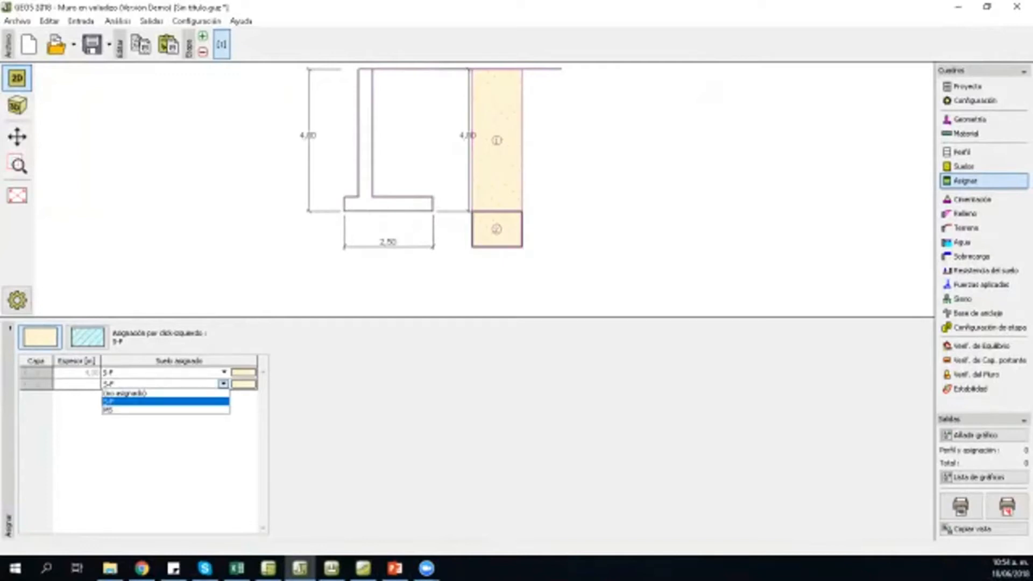
{"action": "left_click", "coordinate": [162, 411]}
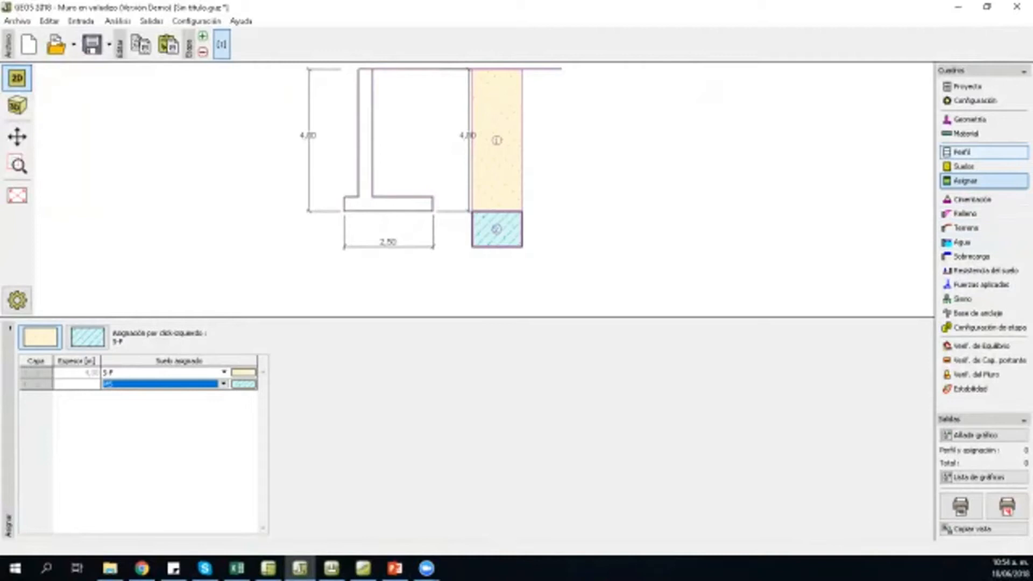
Step: Add a groundwater table behind the structure only, at a depth of 2,00 m
{"action": "left_click", "coordinate": [966, 228]}
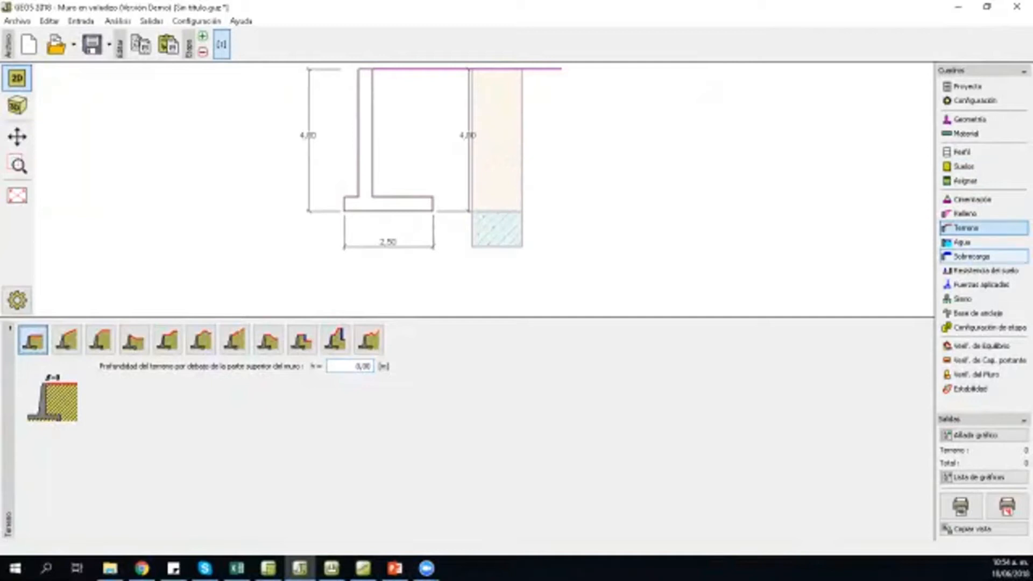
{"action": "left_click", "coordinate": [963, 242]}
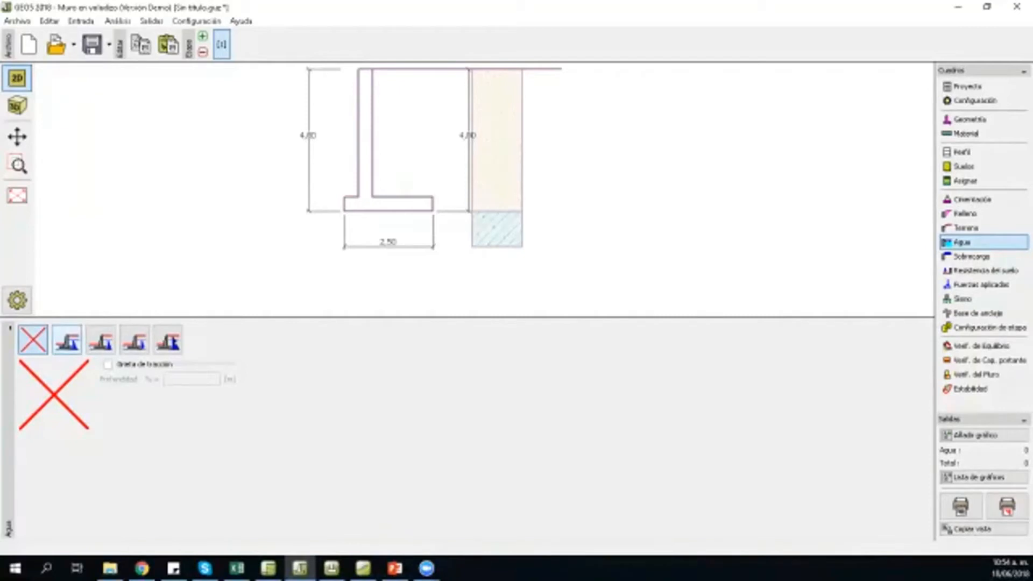
{"action": "left_click", "coordinate": [67, 340]}
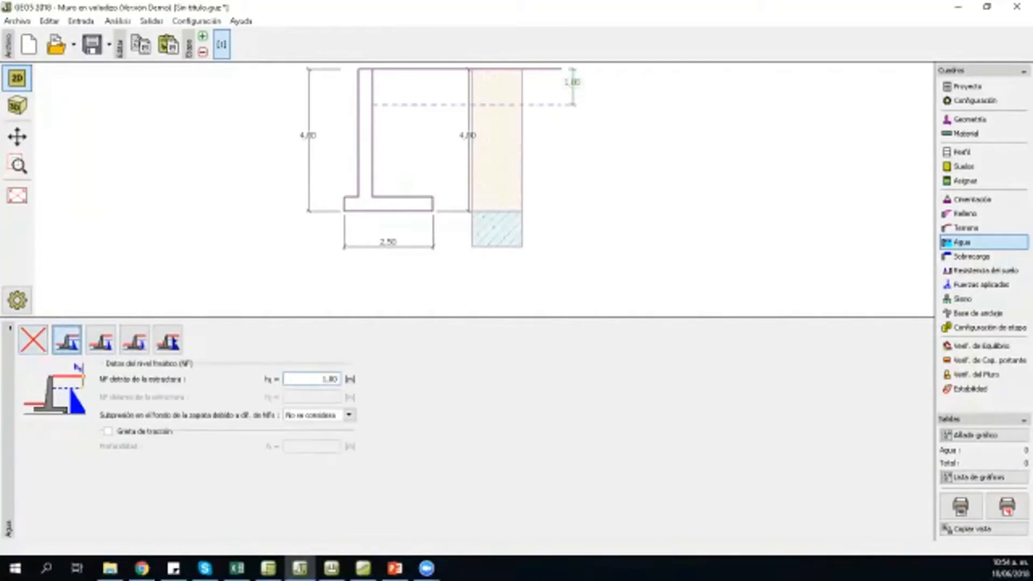
{"action": "left_click", "coordinate": [317, 380]}
{"action": "key", "text": "Left"}
{"action": "key", "text": "Left"}
{"action": "key", "text": "Left"}
{"action": "key", "text": "BackSpace"}
{"action": "type", "text": "2"}
Step: Start a new surcharge of the Franja type and name it "1.1"
{"action": "left_click", "coordinate": [971, 257]}
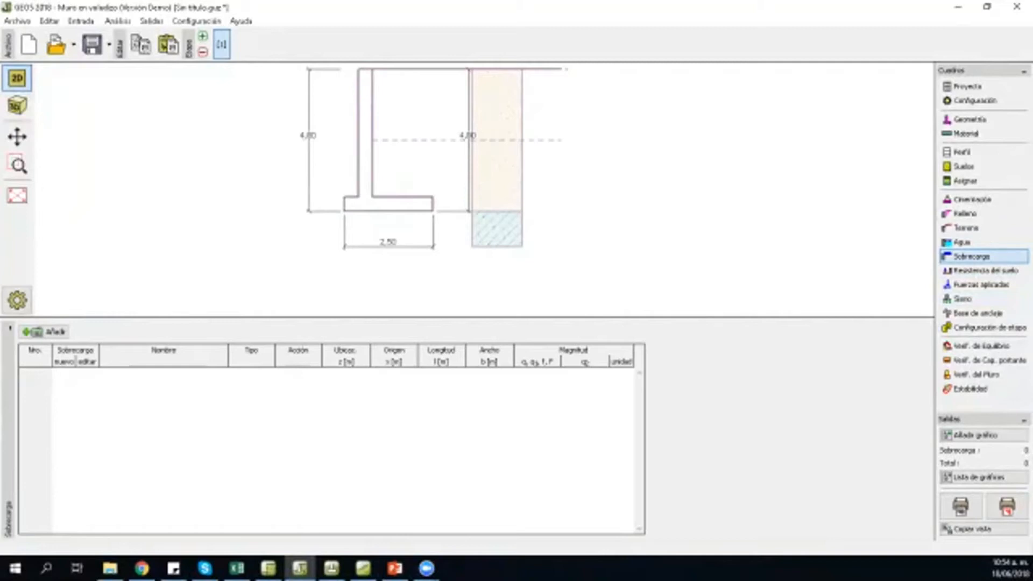
{"action": "left_click", "coordinate": [45, 331]}
{"action": "left_click_drag", "start_coordinate": [148, 84], "coordinate": [459, 102]}
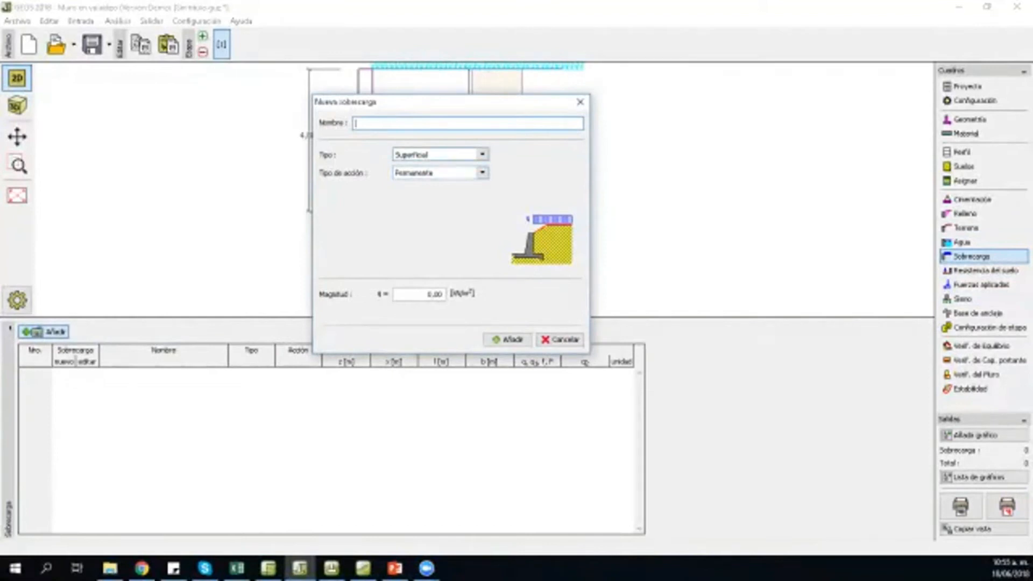
{"action": "left_click", "coordinate": [482, 154]}
{"action": "left_click", "coordinate": [430, 175]}
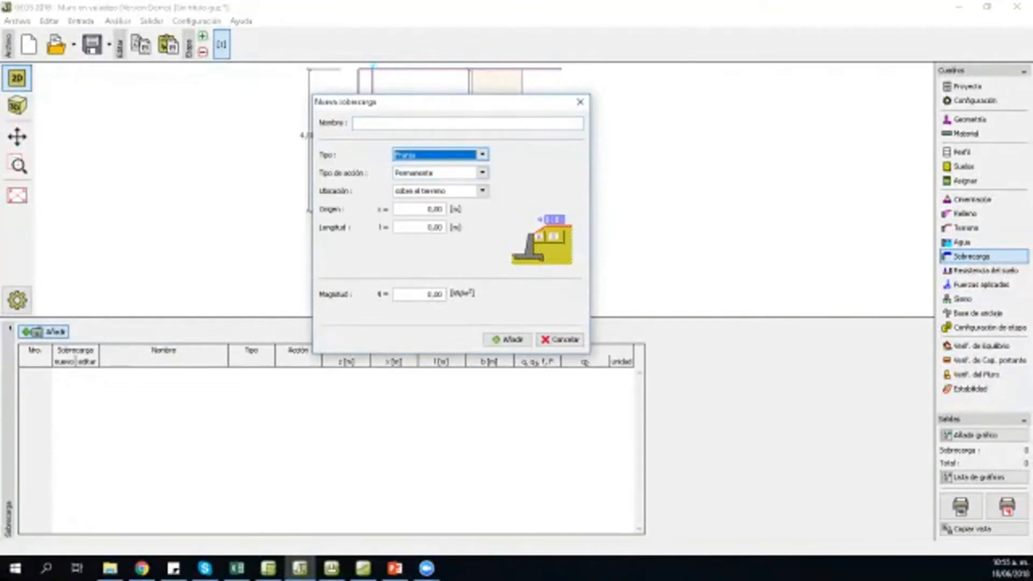
{"action": "left_click", "coordinate": [420, 123]}
{"action": "type", "text": "1 1"}
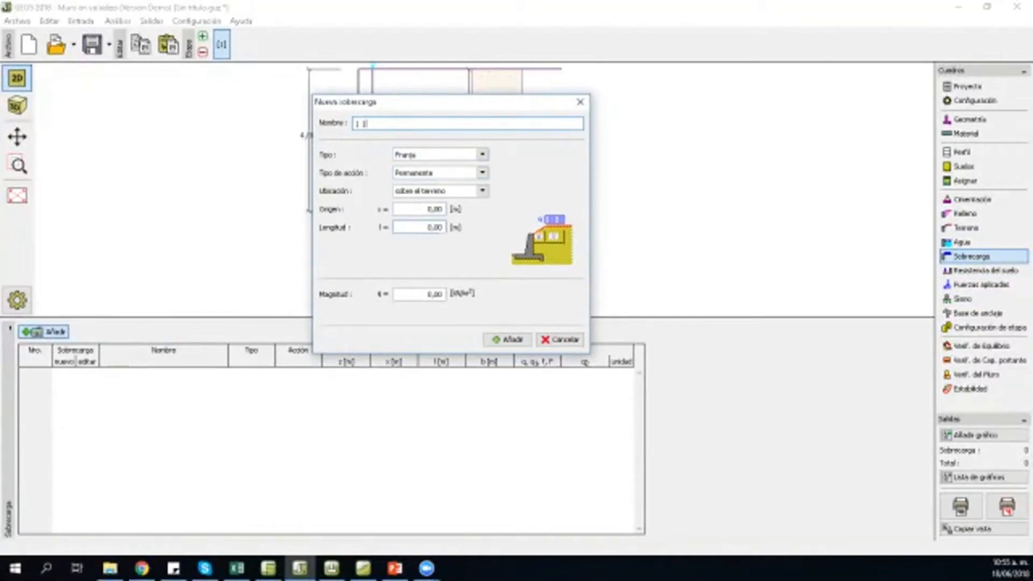
Step: Set the strip surcharge's length to 5,00 m and its magnitude to 10,00 kN/m², add it and finish adding surcharges
{"action": "left_click", "coordinate": [422, 227]}
{"action": "type", "text": "8"}
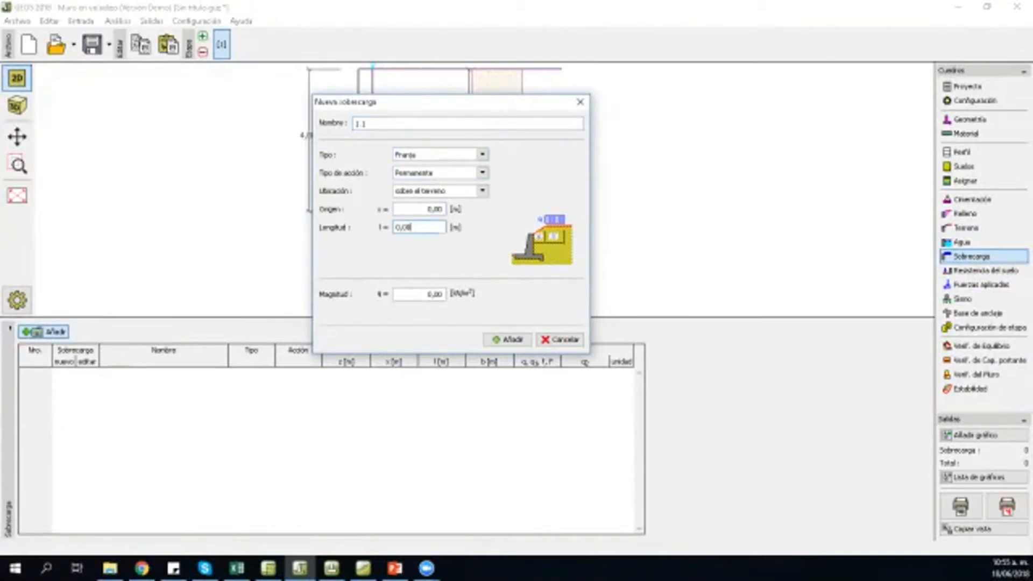
{"action": "key", "text": "BackSpace"}
{"action": "key", "text": "BackSpace"}
{"action": "key", "text": "BackSpace"}
{"action": "key", "text": "BackSpace"}
{"action": "type", "text": "5"}
{"action": "key", "text": "Tab"}
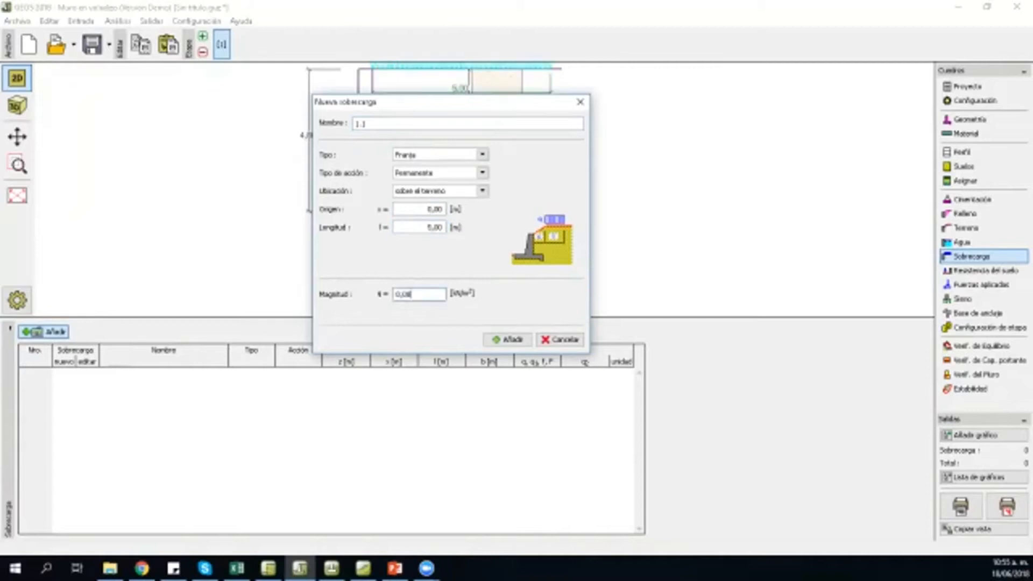
{"action": "type", "text": "10"}
{"action": "key", "text": "Tab"}
{"action": "key", "text": "Return"}
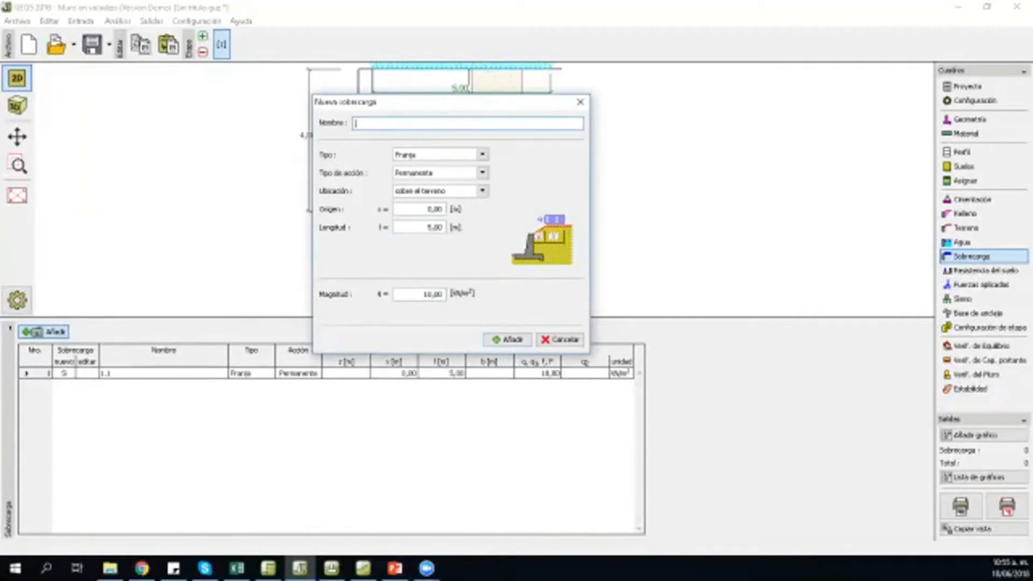
{"action": "left_click", "coordinate": [580, 102]}
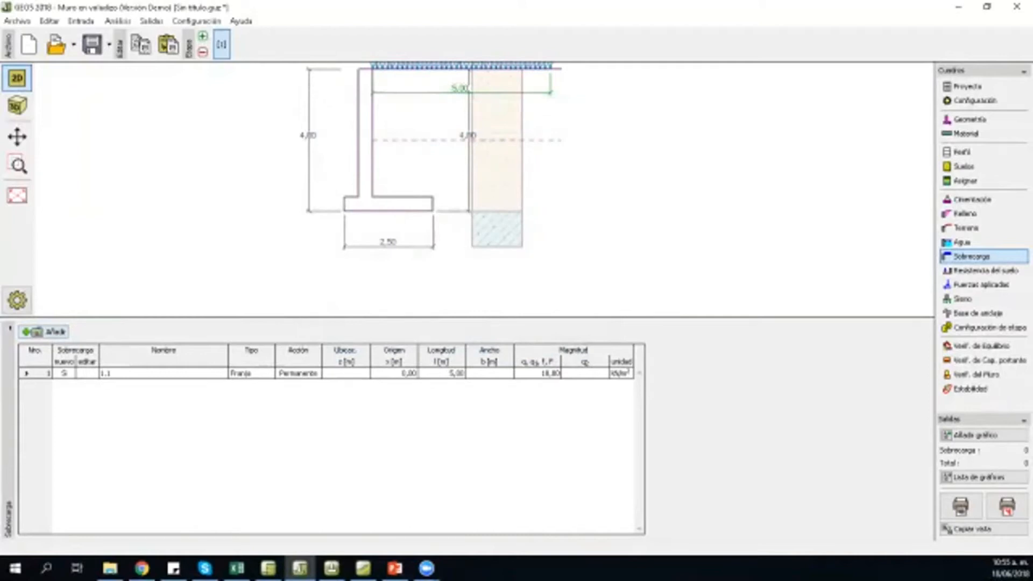
Step: Define horizontal ground at the wall's front face with resistance type "no se considera" and the MS soil
{"action": "left_click", "coordinate": [984, 270]}
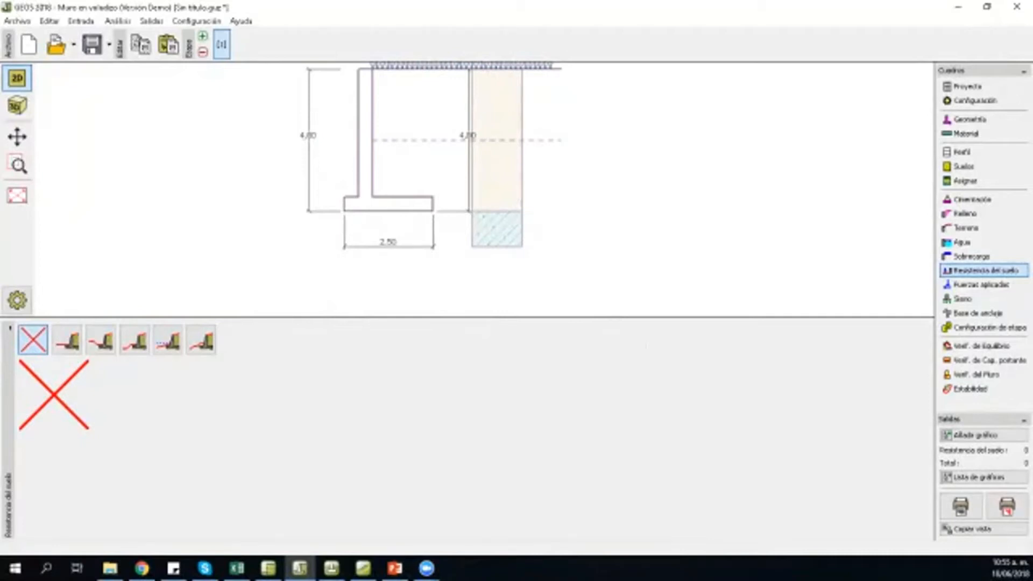
{"action": "left_click", "coordinate": [66, 339]}
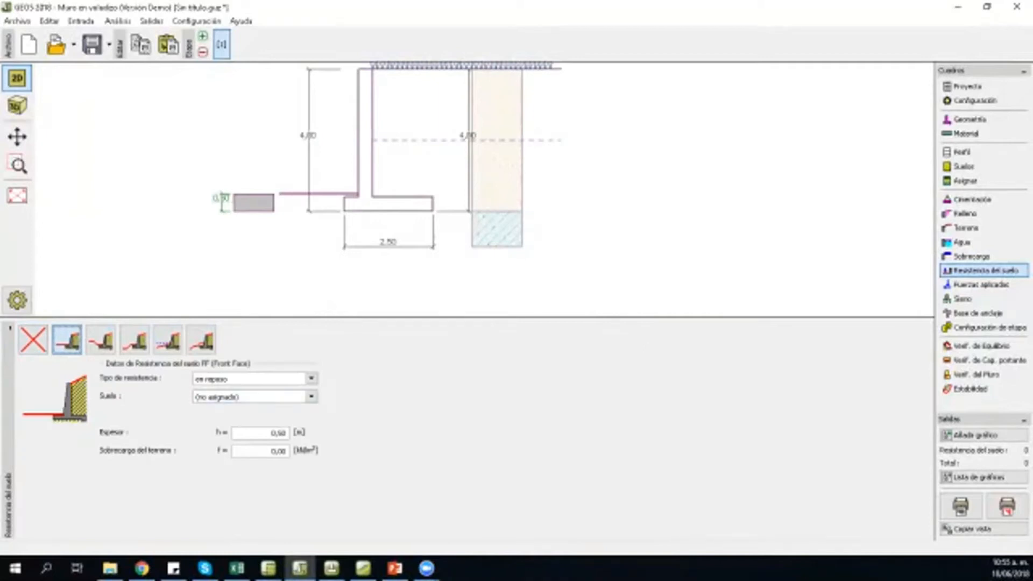
{"action": "left_click", "coordinate": [311, 378]}
{"action": "left_click", "coordinate": [221, 433]}
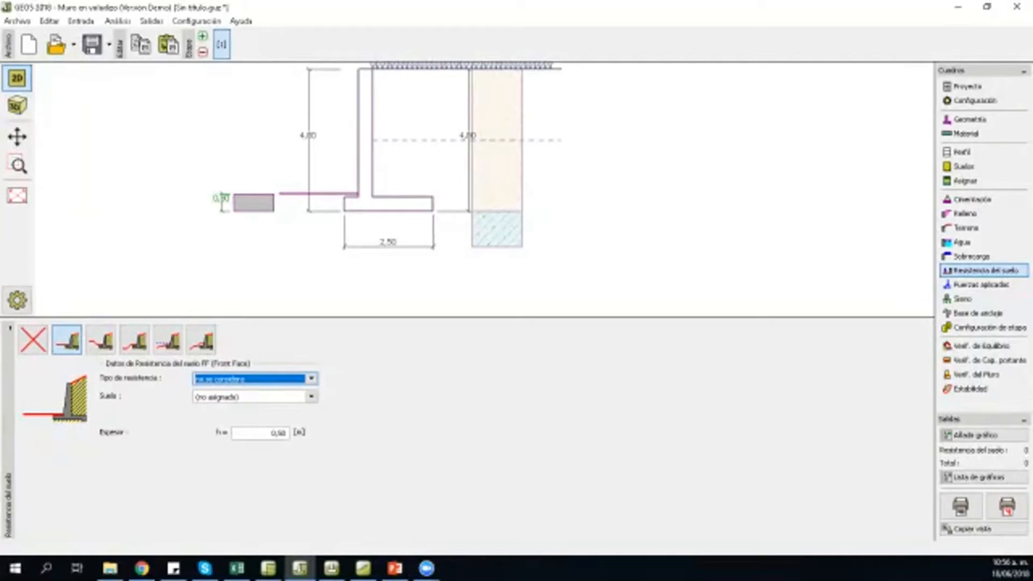
{"action": "left_click", "coordinate": [310, 397]}
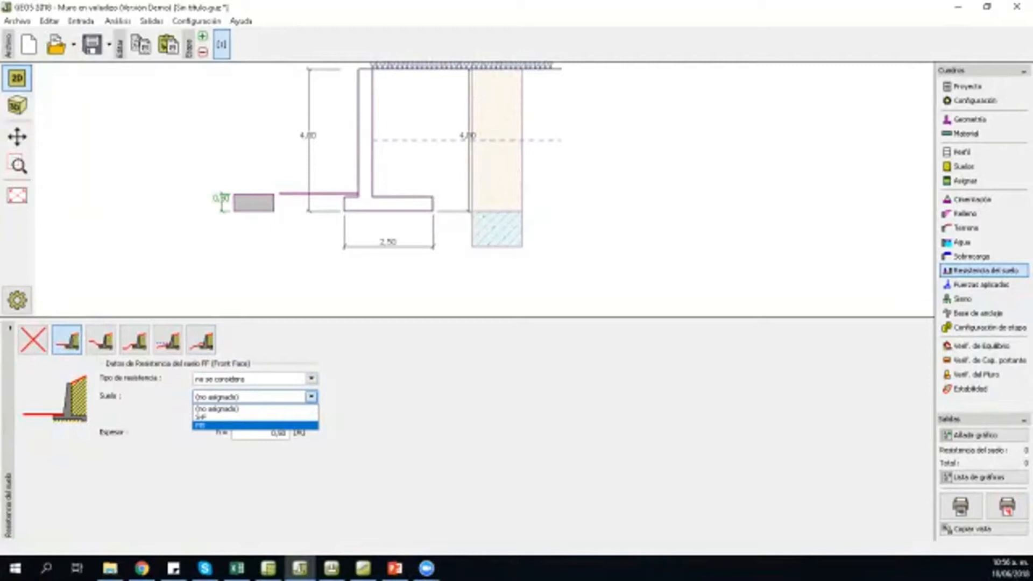
{"action": "left_click", "coordinate": [255, 425]}
Step: Set the front-face soil thickness to 1,00 m
{"action": "left_click", "coordinate": [267, 433]}
{"action": "key", "text": "ctrl+a"}
{"action": "key", "text": "BackSpace"}
{"action": "type", "text": "1"}
{"action": "key", "text": "Tab"}
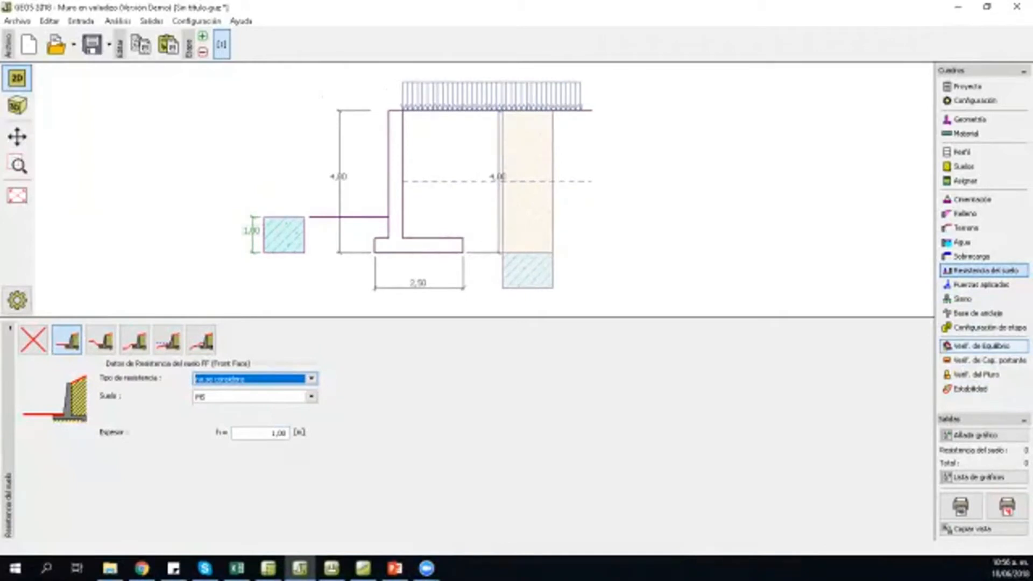
Step: Run the equilibrium verification and review the stage's design situation and active pressure options
{"action": "left_click", "coordinate": [981, 346]}
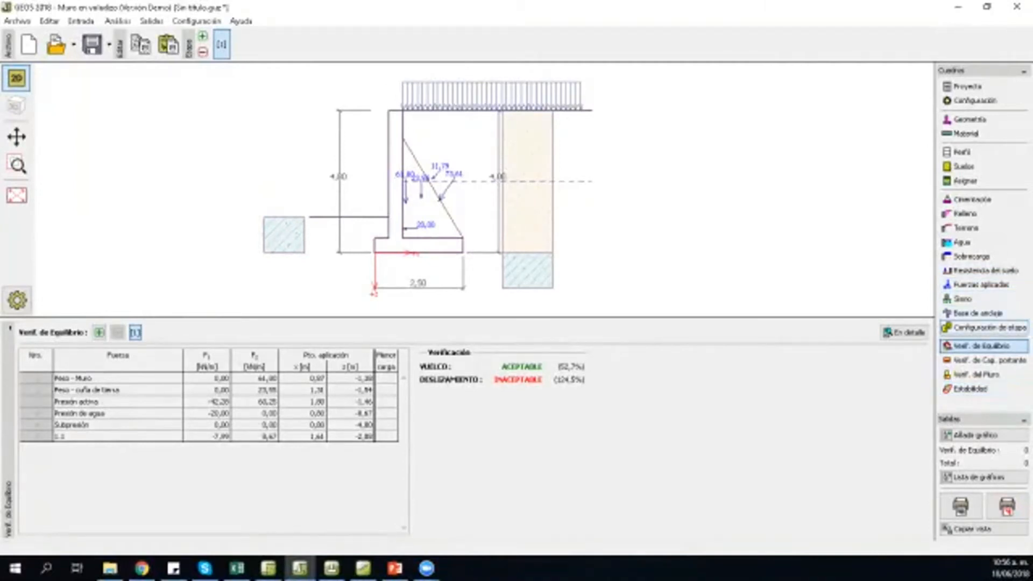
{"action": "left_click", "coordinate": [984, 327]}
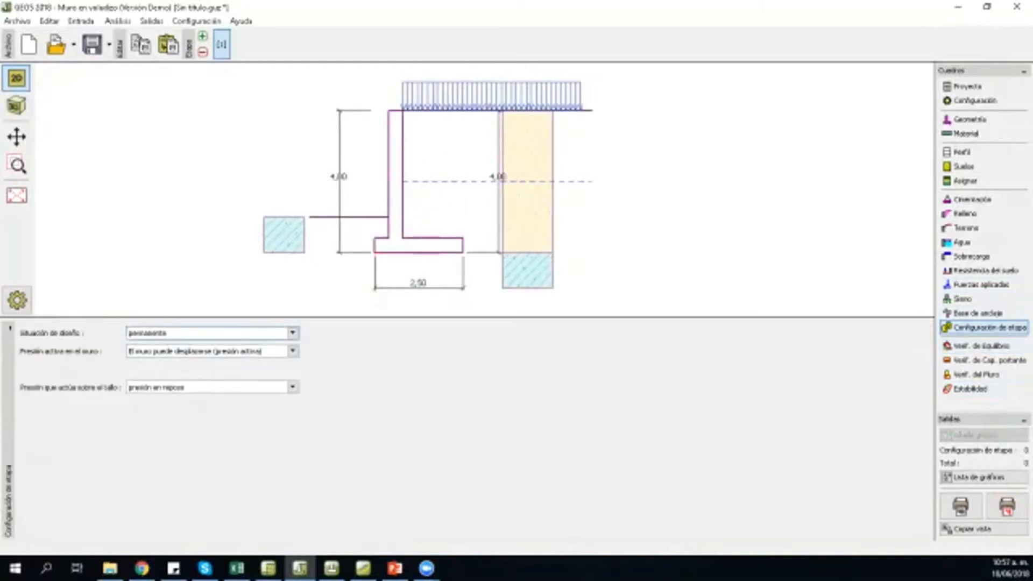
{"action": "left_click", "coordinate": [292, 332]}
{"action": "left_click", "coordinate": [293, 333]}
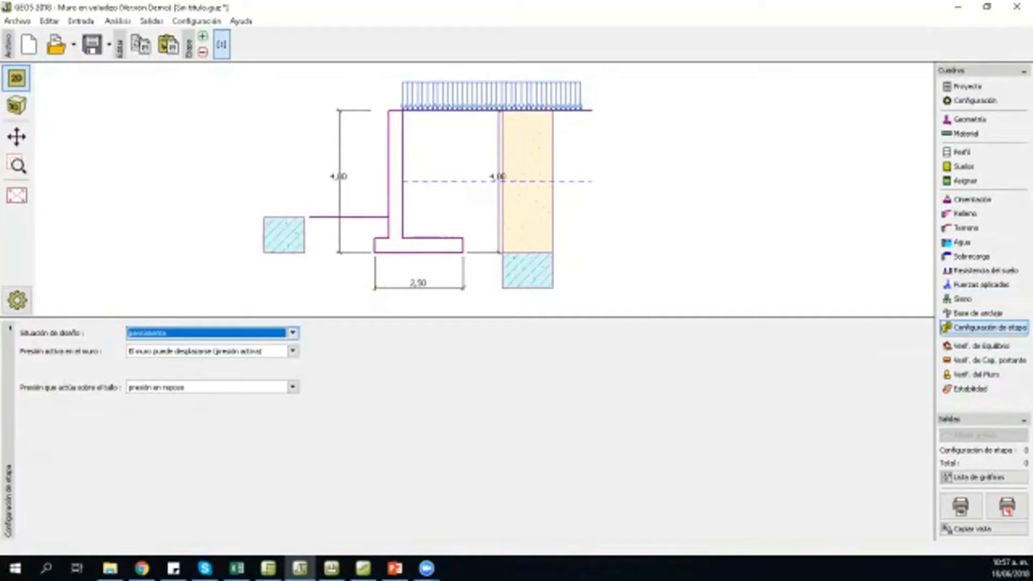
{"action": "left_click", "coordinate": [292, 351]}
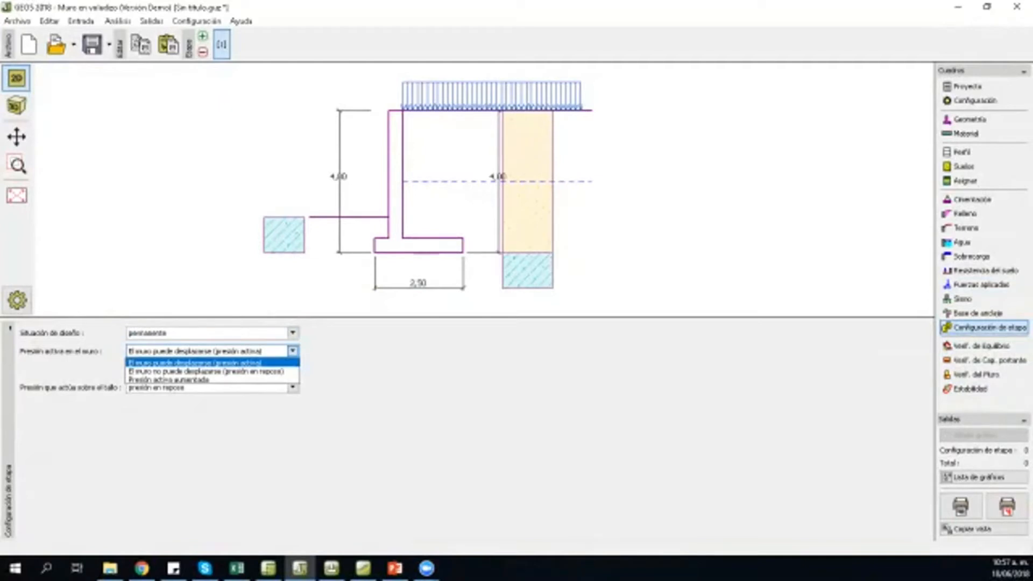
{"action": "left_click", "coordinate": [293, 351]}
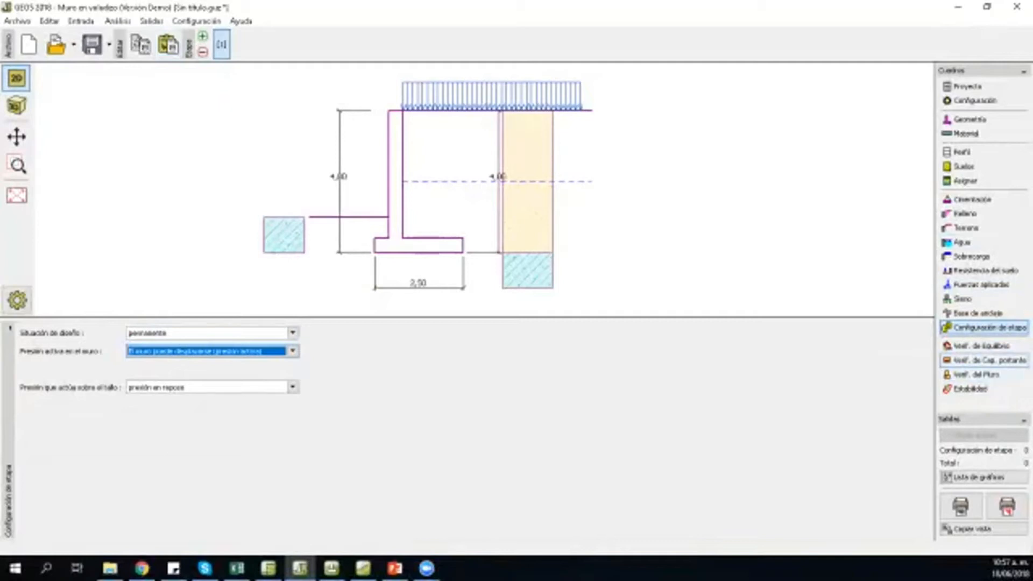
Step: Examine the detailed overturning and sliding results of the wall's equilibrium verification
{"action": "left_click", "coordinate": [981, 345]}
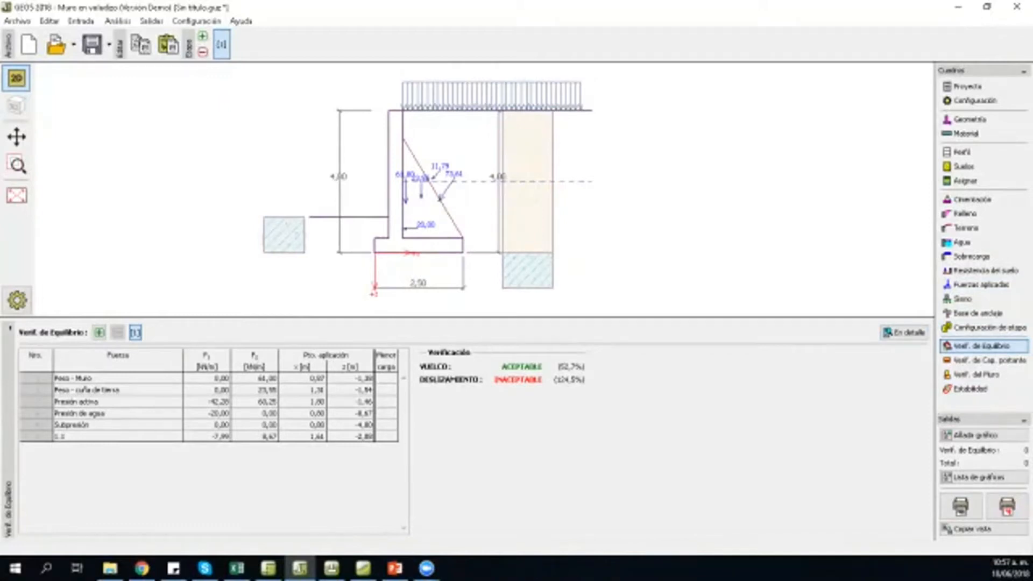
{"action": "left_click", "coordinate": [904, 332]}
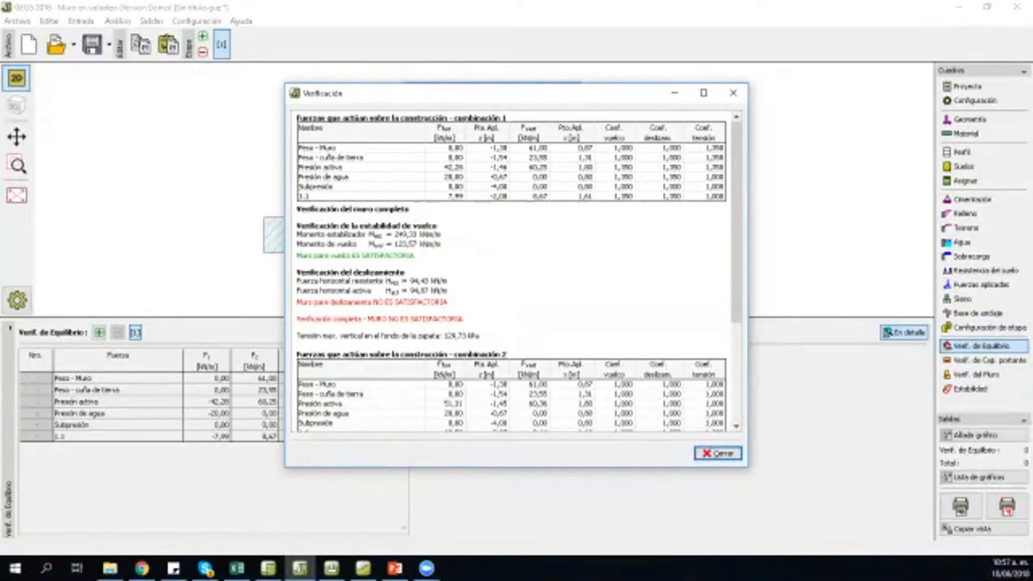
{"action": "left_click", "coordinate": [717, 454]}
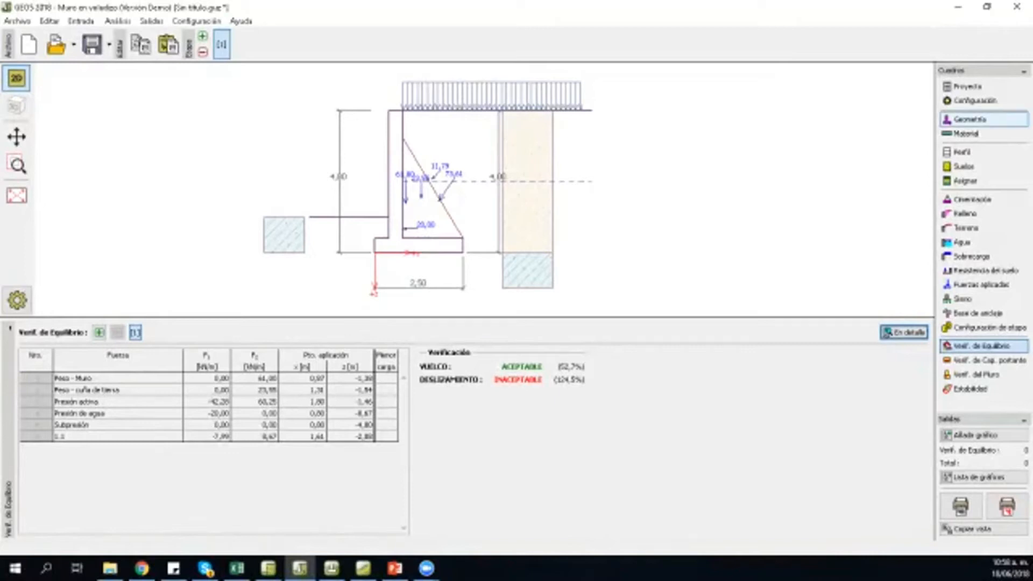
Step: Change the wall geometry to the inclined-stem shape with a heel key and set x1 to 0,80 m
{"action": "left_click", "coordinate": [970, 118]}
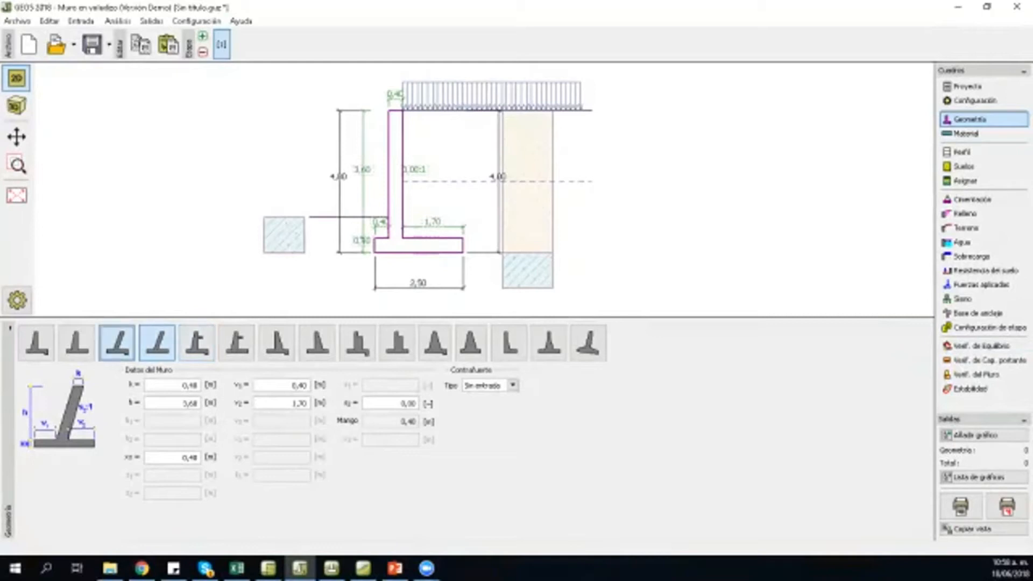
{"action": "left_click", "coordinate": [117, 342]}
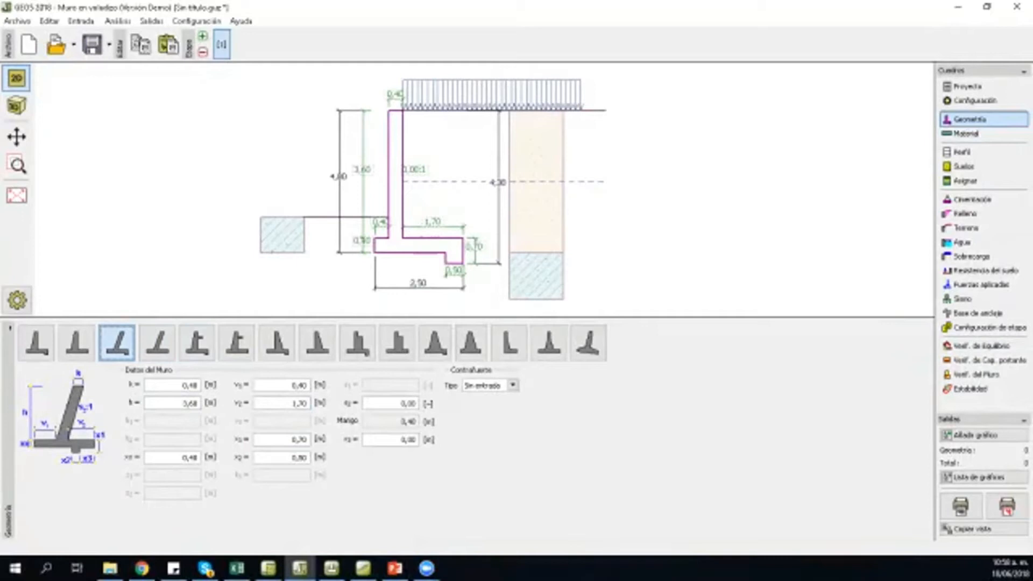
{"action": "left_click", "coordinate": [282, 440]}
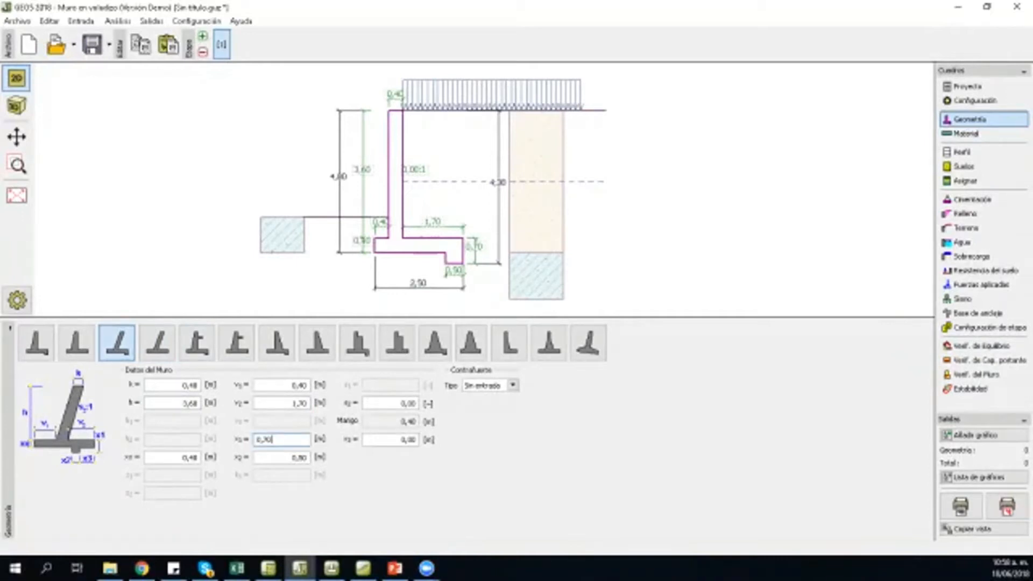
{"action": "key", "text": "Left"}
{"action": "key", "text": "Left"}
{"action": "key", "text": "Delete"}
{"action": "type", "text": "8"}
Step: Set the heel key's x2 width to 0,40 m
{"action": "left_click", "coordinate": [282, 458]}
{"action": "key", "text": "BackSpace"}
{"action": "key", "text": "BackSpace"}
{"action": "type", "text": "6"}
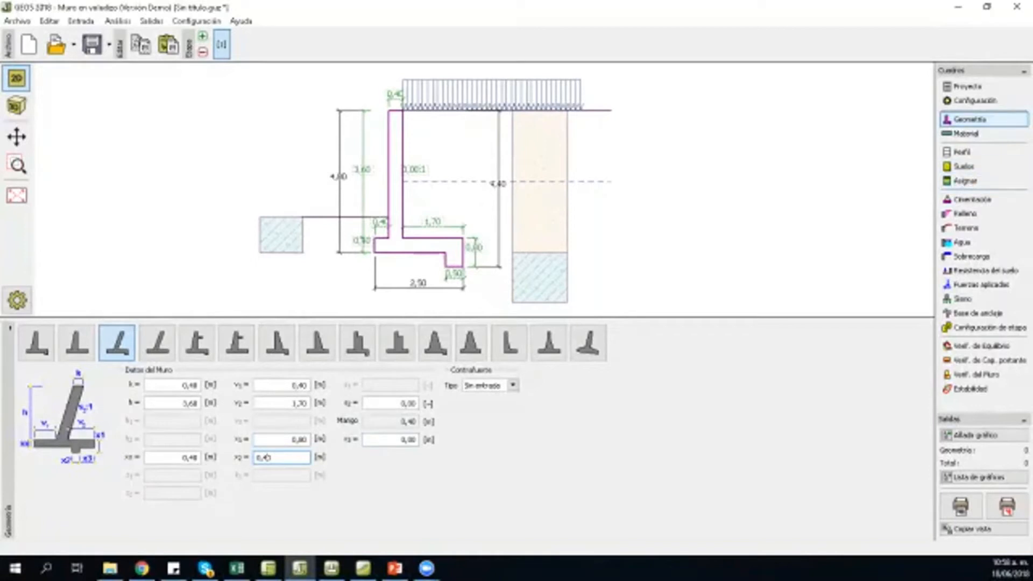
{"action": "left_click", "coordinate": [965, 133]}
{"action": "left_click", "coordinate": [970, 120]}
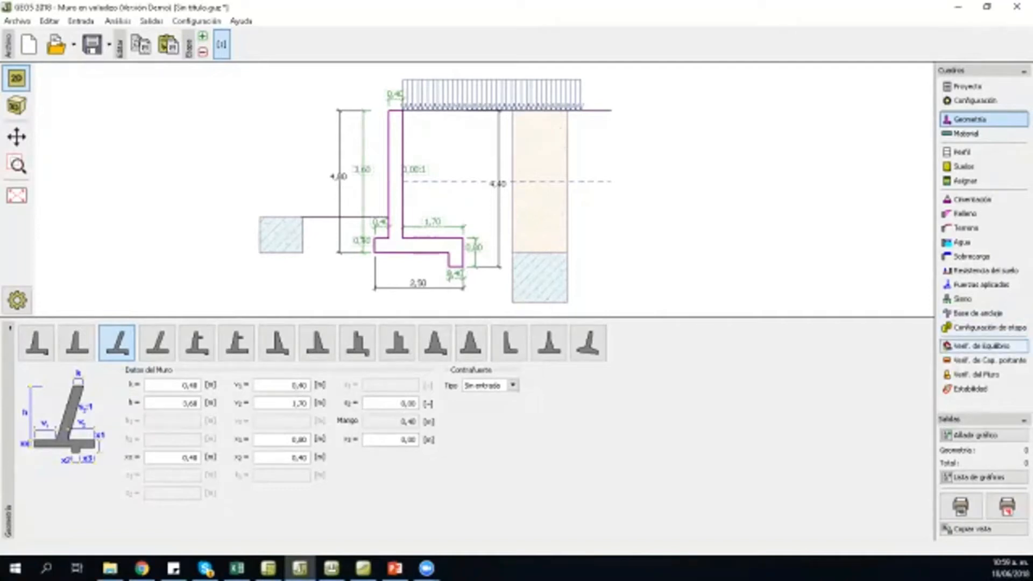
Step: Rerun the equilibrium verification for the wall with the heel key and examine its detailed results
{"action": "left_click", "coordinate": [982, 345]}
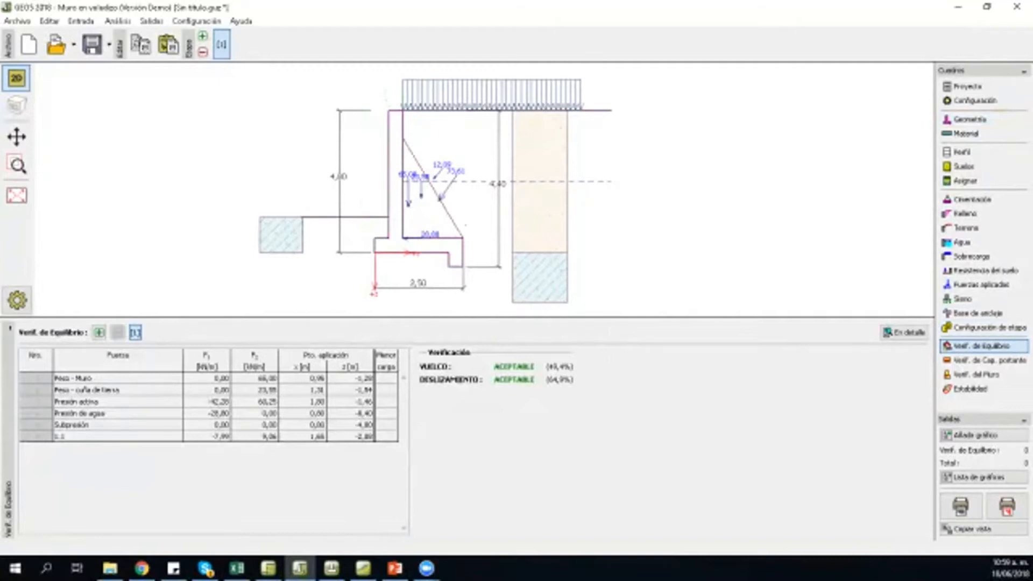
{"action": "left_click", "coordinate": [904, 332]}
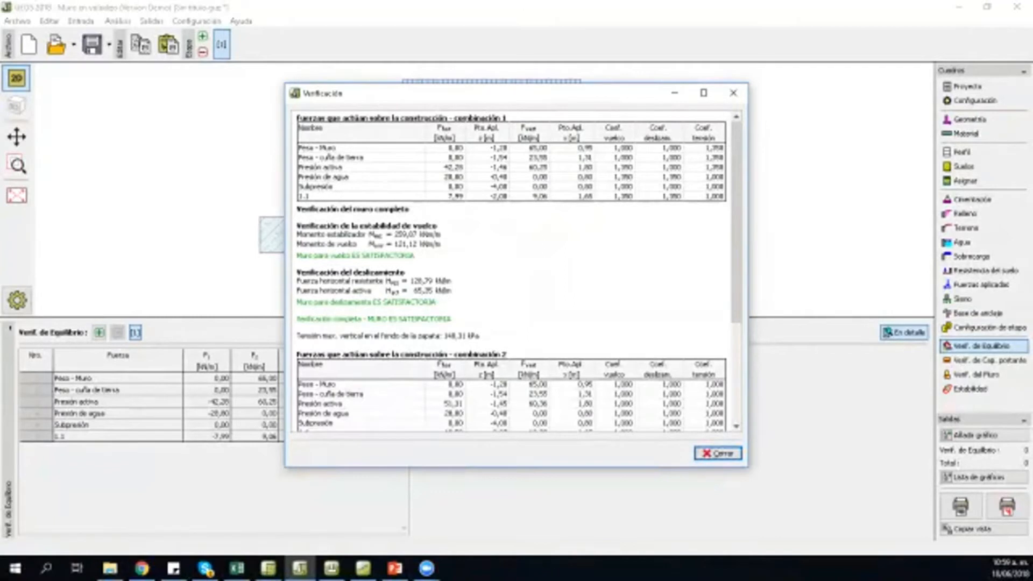
{"action": "left_click", "coordinate": [720, 453]}
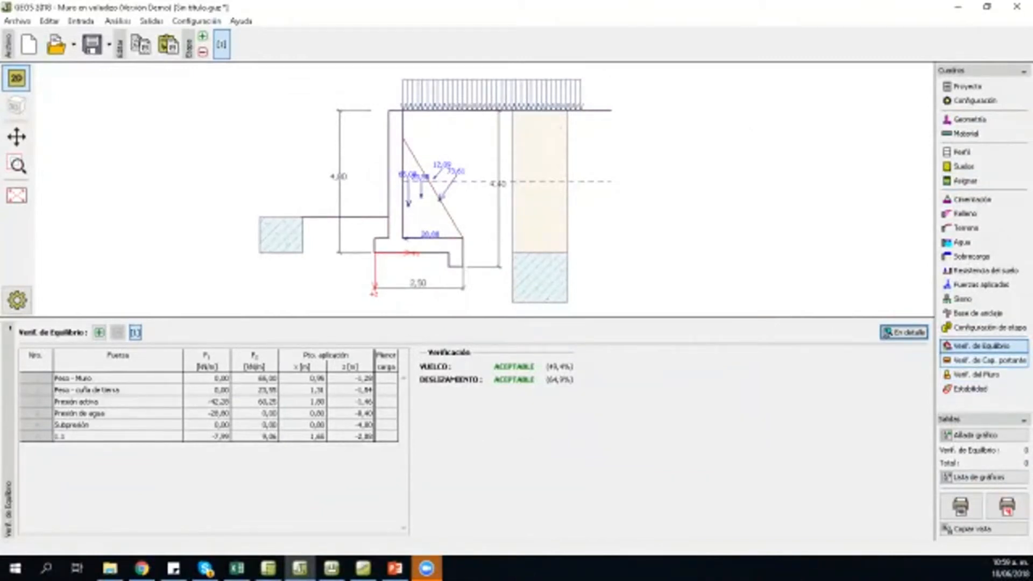
Step: Set the foundation soil's bearing capacity to 175 kPa in the wall's bearing capacity verification
{"action": "left_click", "coordinate": [984, 360]}
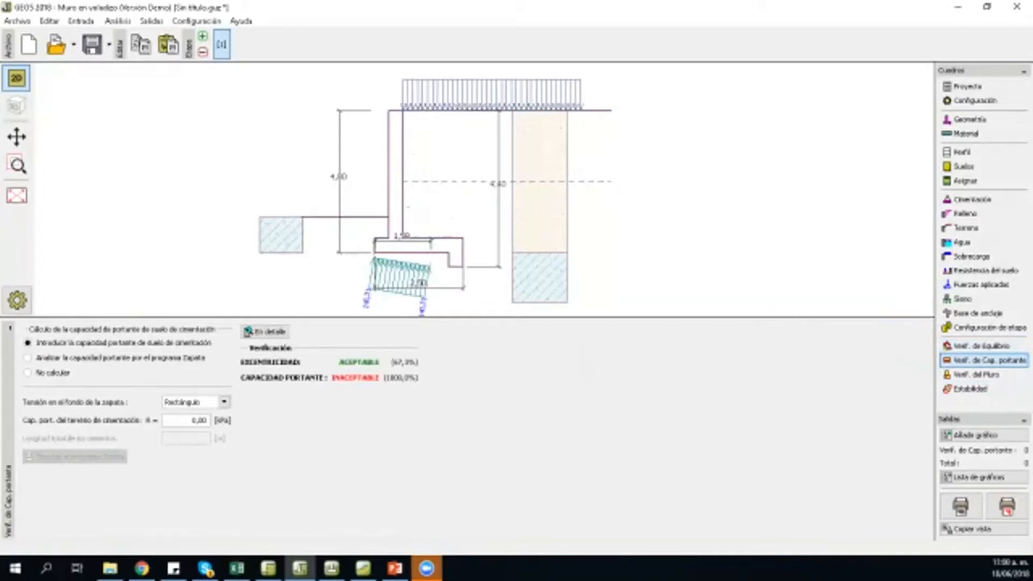
{"action": "left_click", "coordinate": [195, 420]}
{"action": "key", "text": "BackSpace"}
{"action": "key", "text": "BackSpace"}
{"action": "key", "text": "BackSpace"}
{"action": "key", "text": "BackSpace"}
{"action": "type", "text": "150"}
{"action": "key", "text": "Return"}
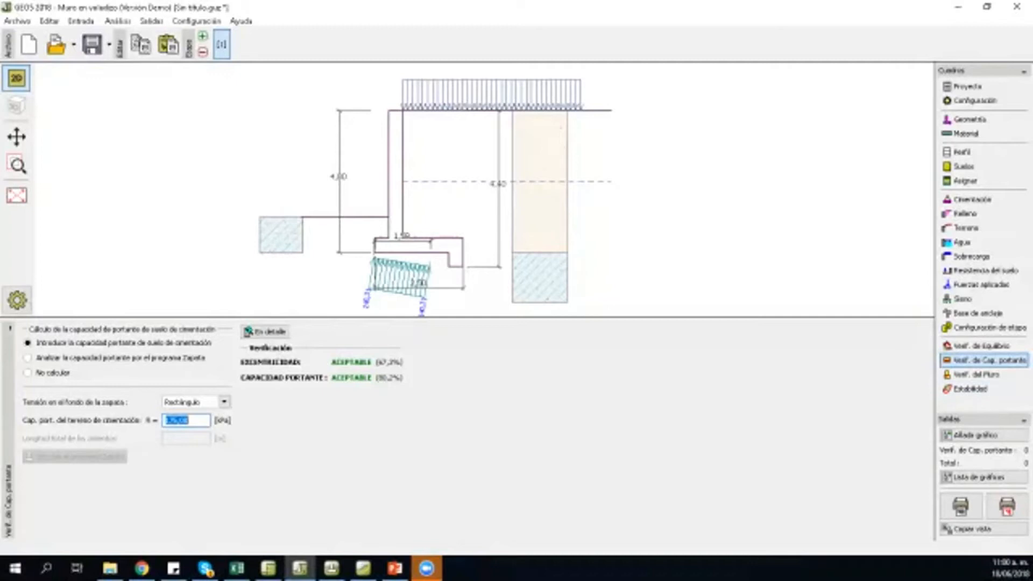
Step: Restrict the wall dimensioning to the stem's rear reinforcement by disabling the front reinforcement, toe and heel verifications
{"action": "left_click", "coordinate": [984, 374]}
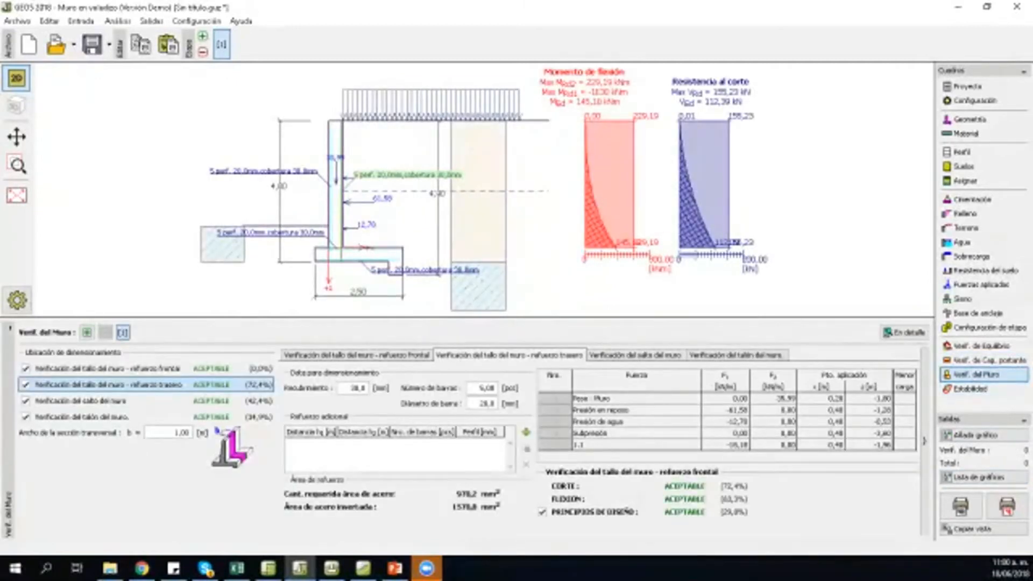
{"action": "left_click", "coordinate": [26, 368]}
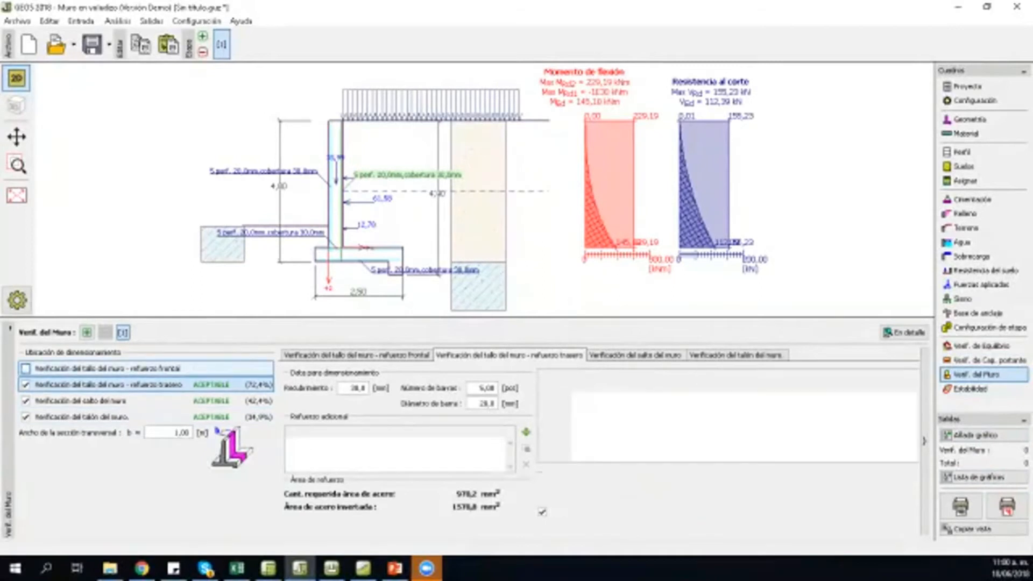
{"action": "left_click", "coordinate": [25, 401]}
{"action": "left_click", "coordinate": [25, 417]}
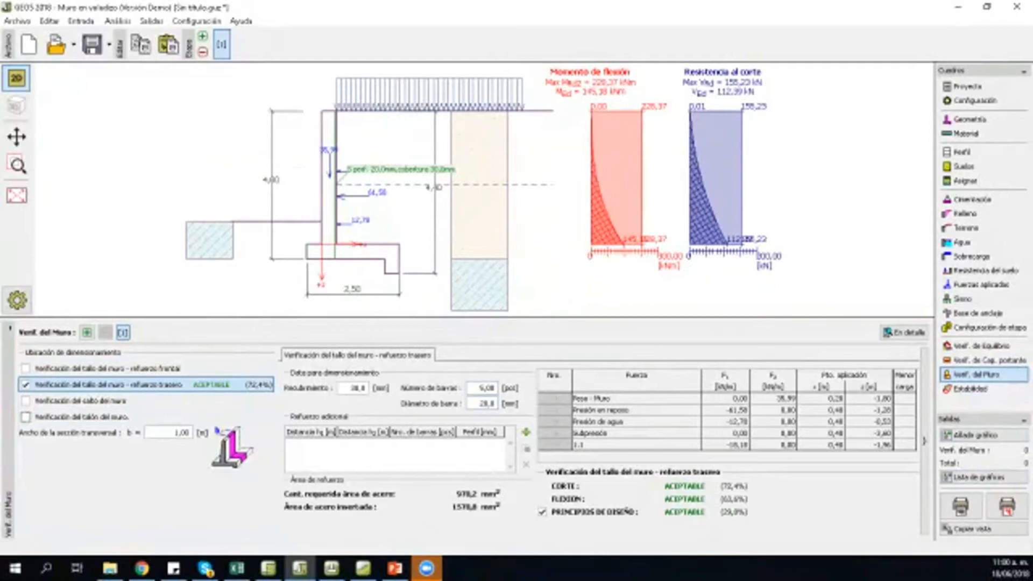
Step: Set the stem's rear reinforcement to 10 bars of 12 mm diameter
{"action": "left_click", "coordinate": [485, 388]}
{"action": "key", "text": "BackSpace"}
{"action": "key", "text": "BackSpace"}
{"action": "key", "text": "BackSpace"}
{"action": "key", "text": "BackSpace"}
{"action": "type", "text": "10"}
{"action": "left_click", "coordinate": [486, 404]}
{"action": "key", "text": "BackSpace"}
{"action": "key", "text": "BackSpace"}
{"action": "key", "text": "BackSpace"}
{"action": "key", "text": "BackSpace"}
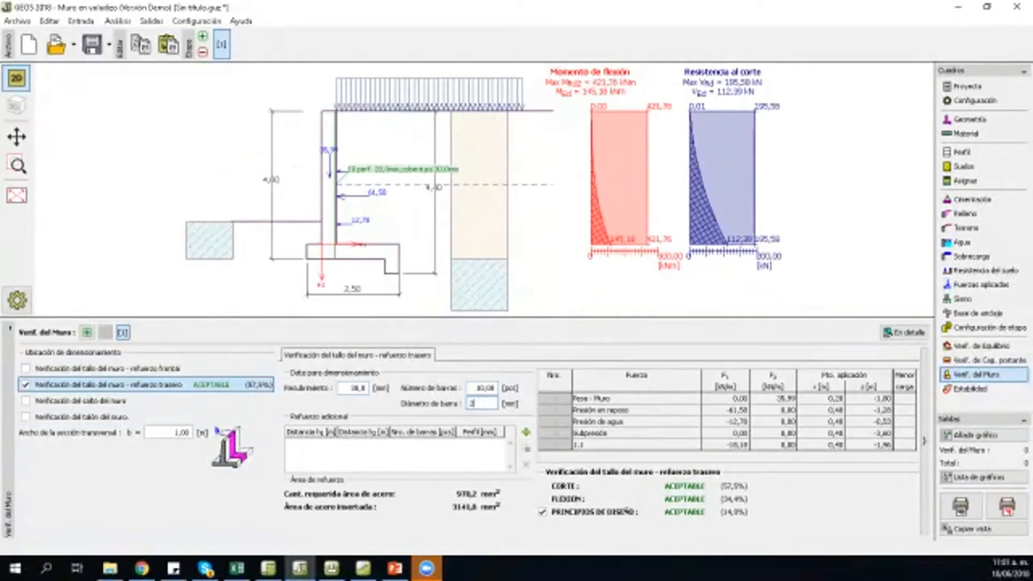
{"action": "type", "text": "12"}
{"action": "key", "text": "Tab"}
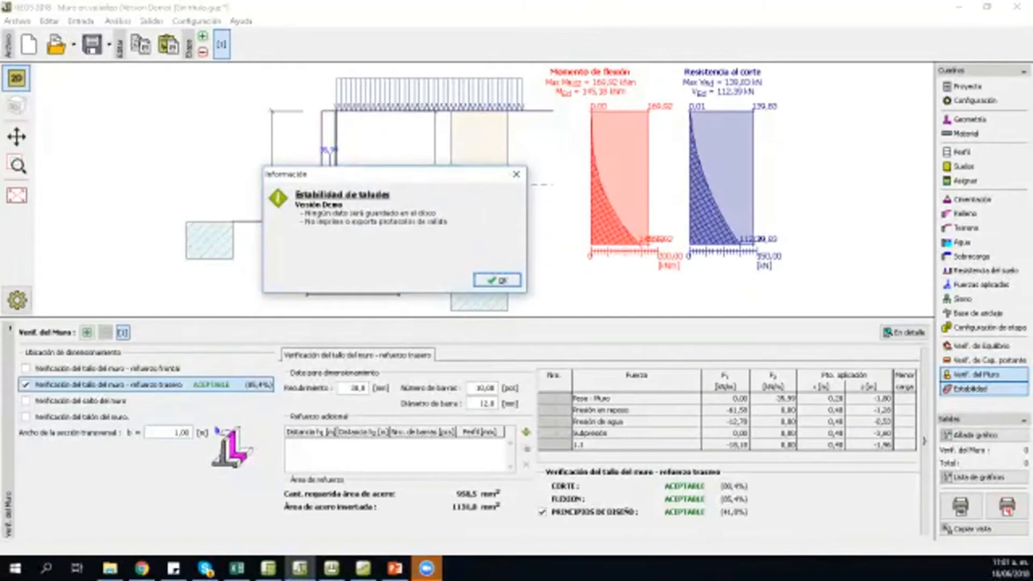
Step: Run the wall's slope stability analysis with the Bishop method and optimization on the circular slip surface, saving it on return to the wall
{"action": "left_click", "coordinate": [509, 279]}
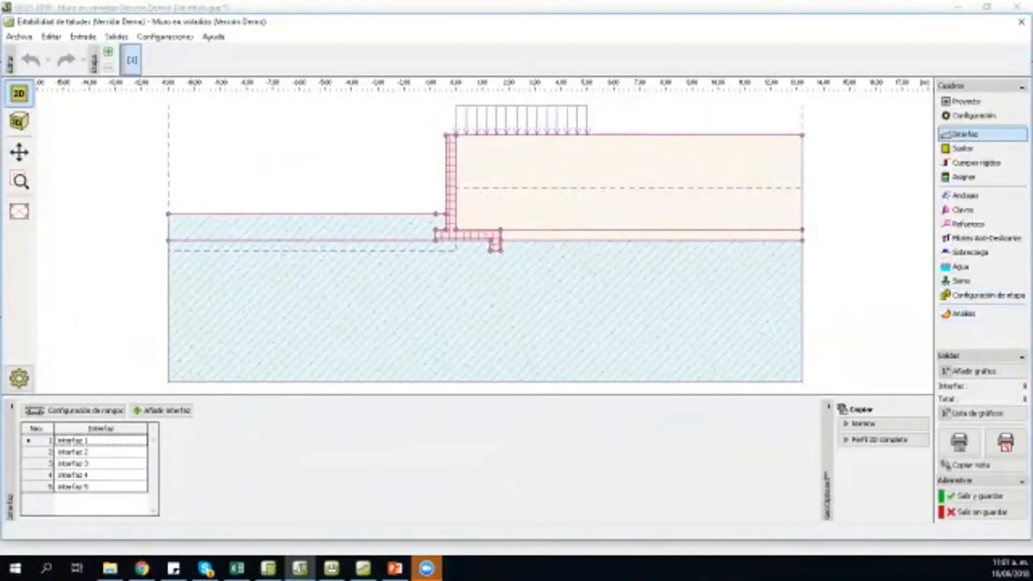
{"action": "left_click", "coordinate": [962, 313]}
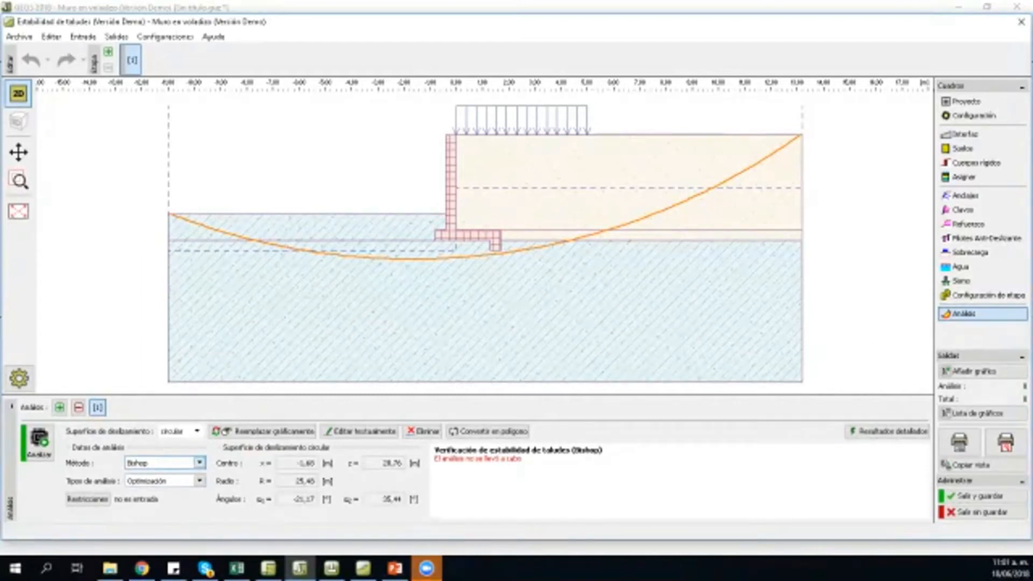
{"action": "left_click", "coordinate": [198, 463]}
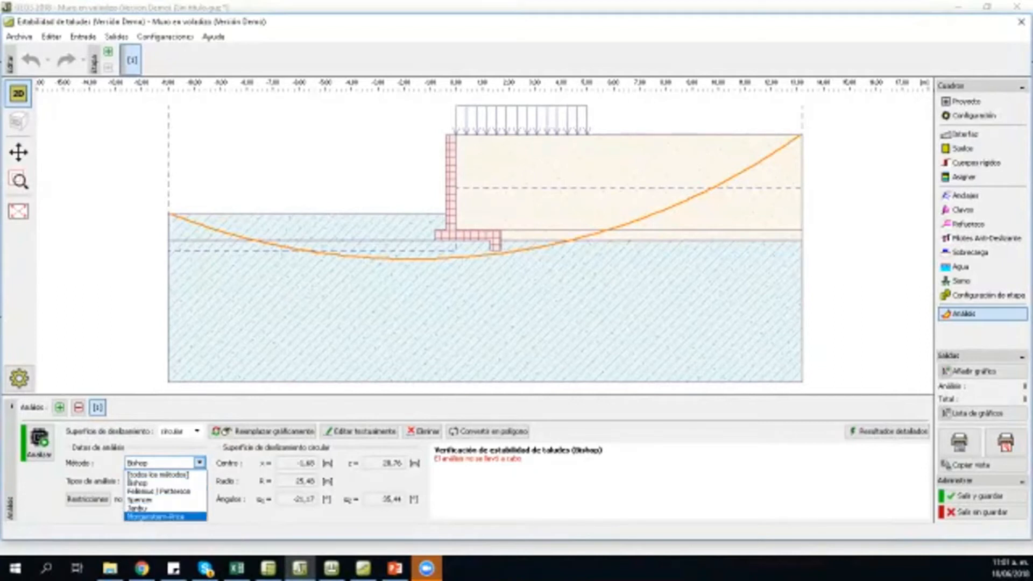
{"action": "left_click", "coordinate": [138, 482]}
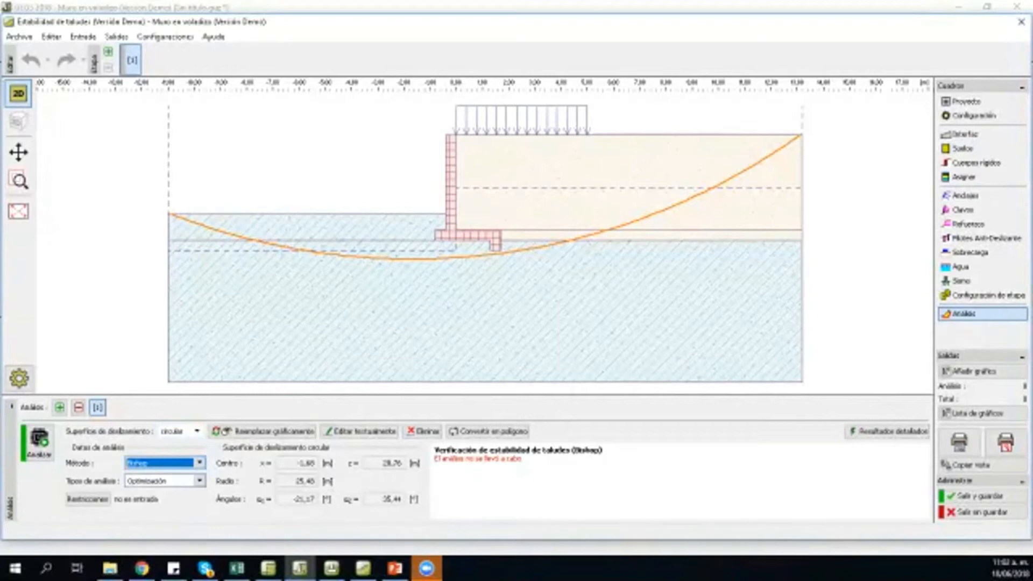
{"action": "left_click", "coordinate": [39, 441]}
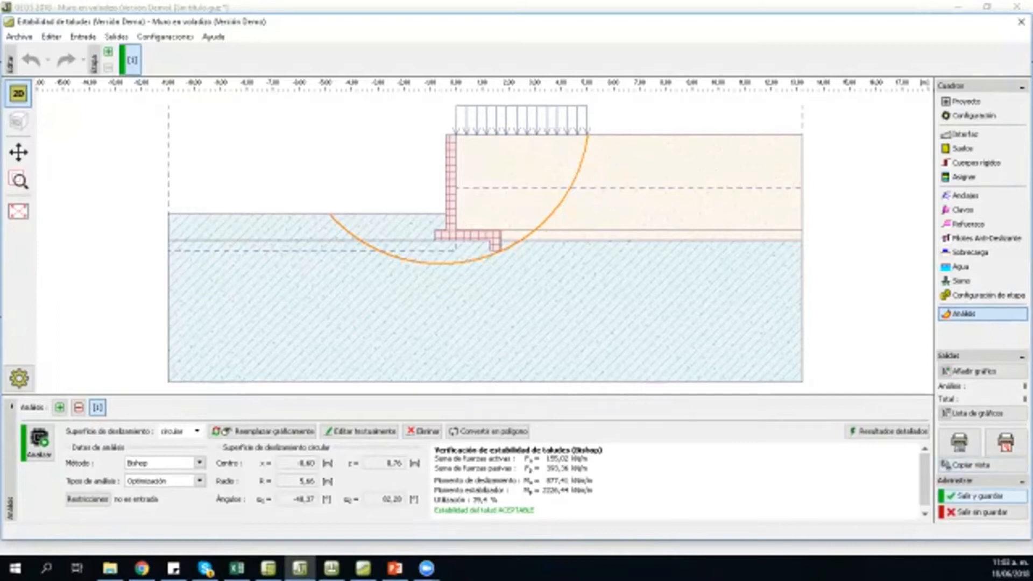
{"action": "left_click", "coordinate": [973, 495]}
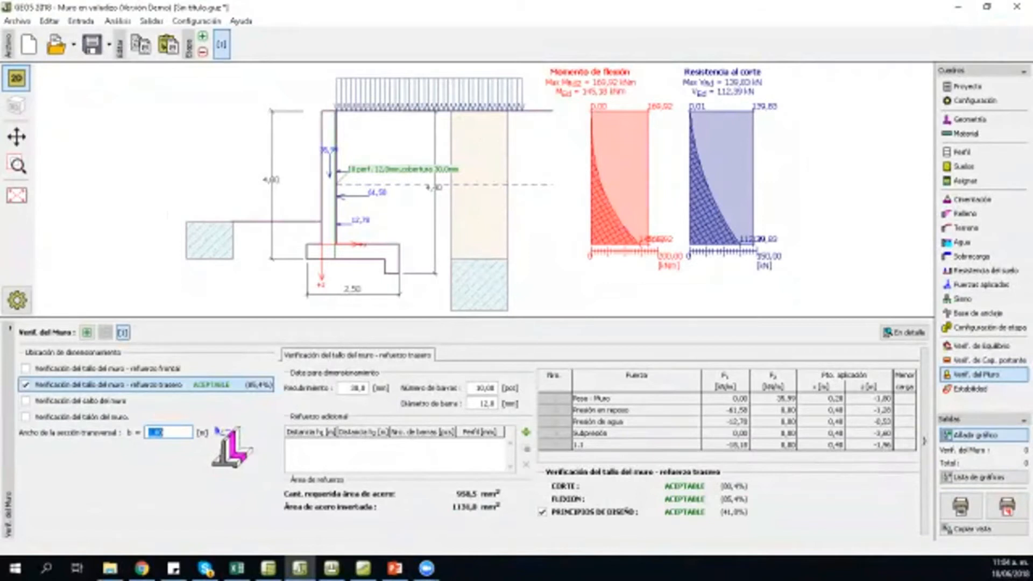
Step: Preview the wall verification drawing as a new report graphic without adding it
{"action": "left_click", "coordinate": [975, 434]}
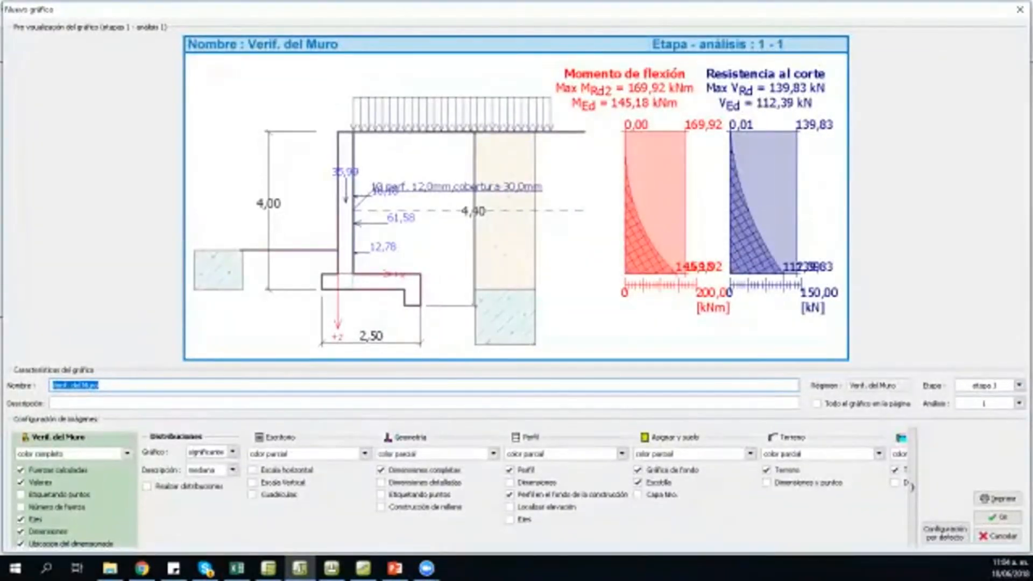
{"action": "left_click", "coordinate": [101, 385]}
{"action": "left_click", "coordinate": [997, 535]}
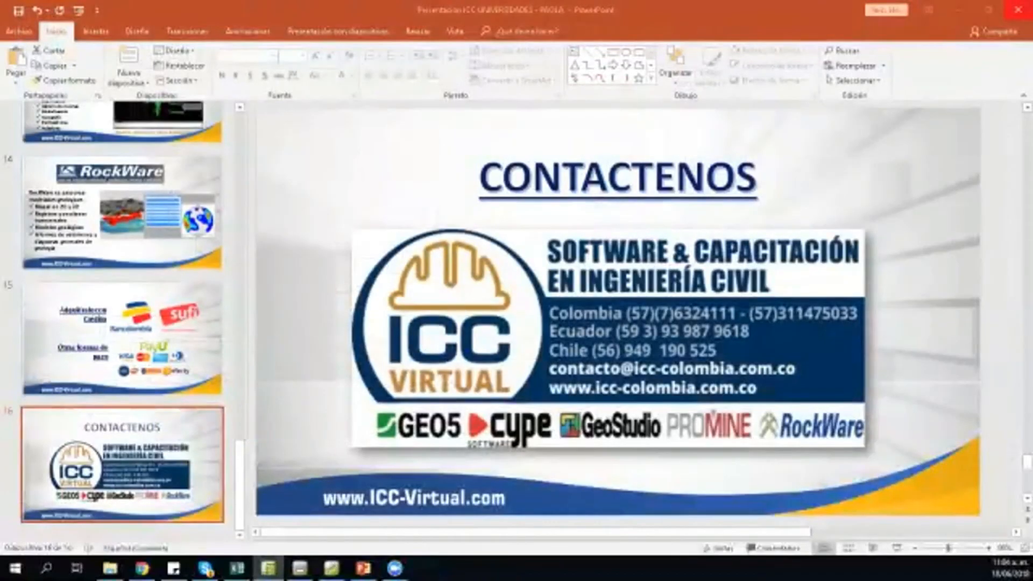
Step: Close the PowerPoint presentation without saving and switch to the GEO5 Verificación de muros pantalla program in a maximized window
{"action": "left_click", "coordinate": [1017, 10]}
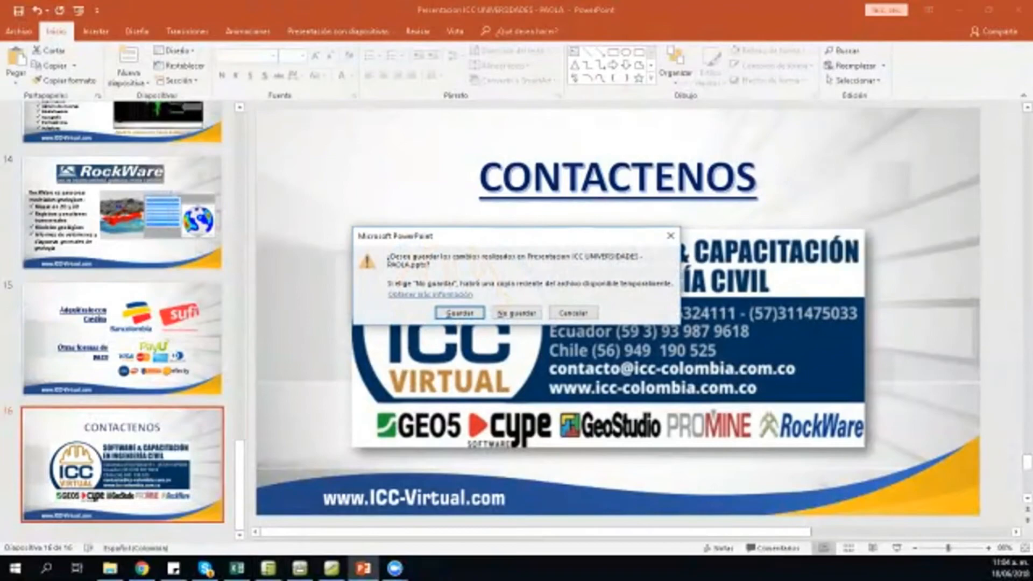
{"action": "left_click", "coordinate": [515, 312]}
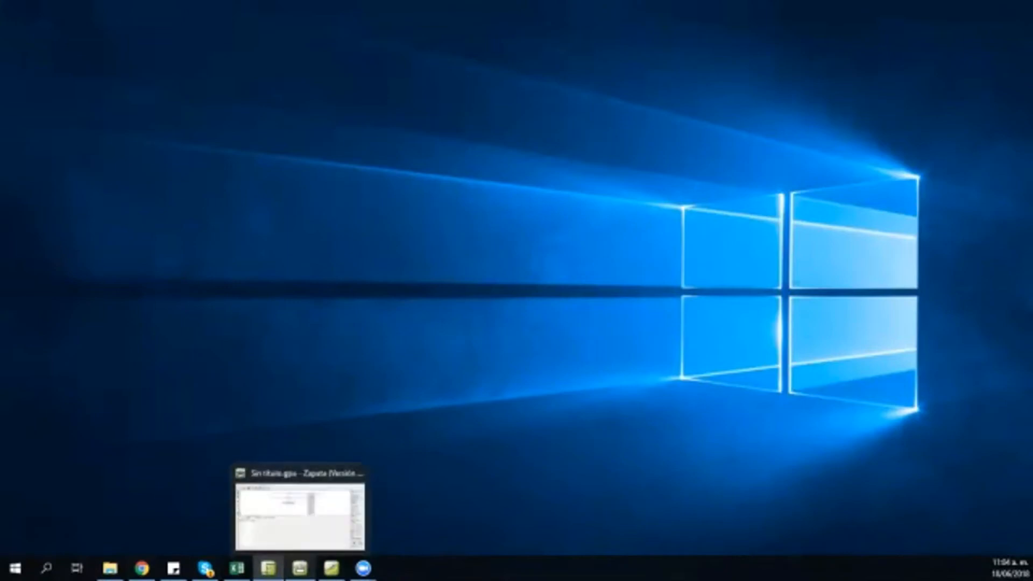
{"action": "mouse_move", "coordinate": [268, 568]}
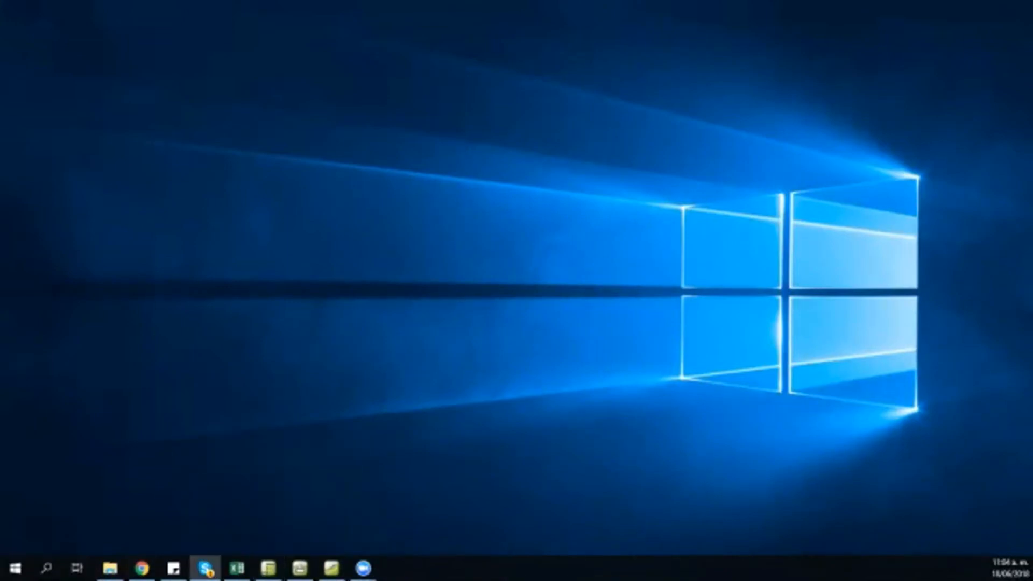
{"action": "left_click", "coordinate": [268, 568]}
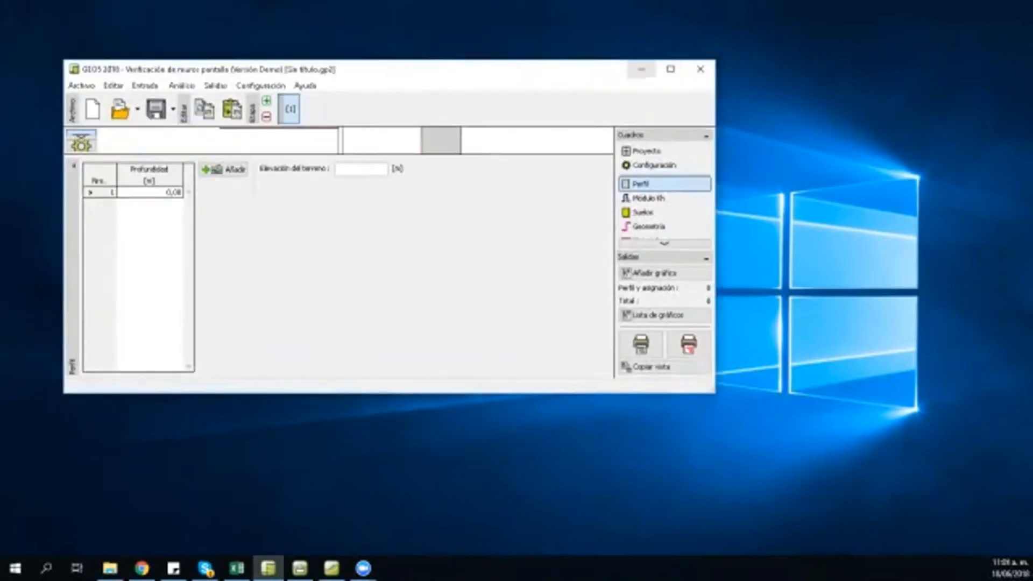
{"action": "left_click", "coordinate": [671, 69]}
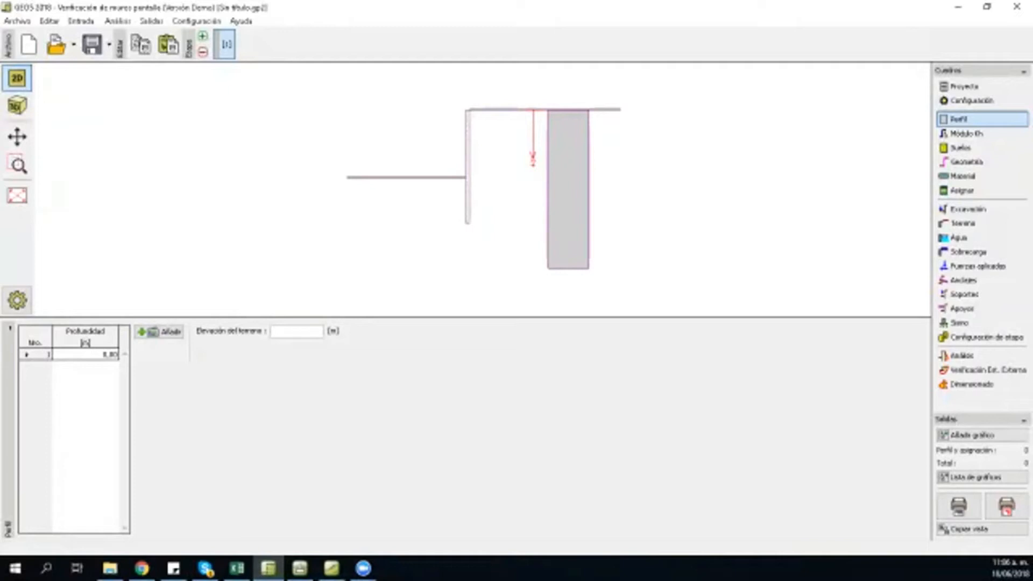
Step: Paste the GeoClipboard project data except the task, and enter "DISEÑO DE UN MURO DIAFRAGMA ANCLADO" as the task
{"action": "left_click", "coordinate": [968, 86]}
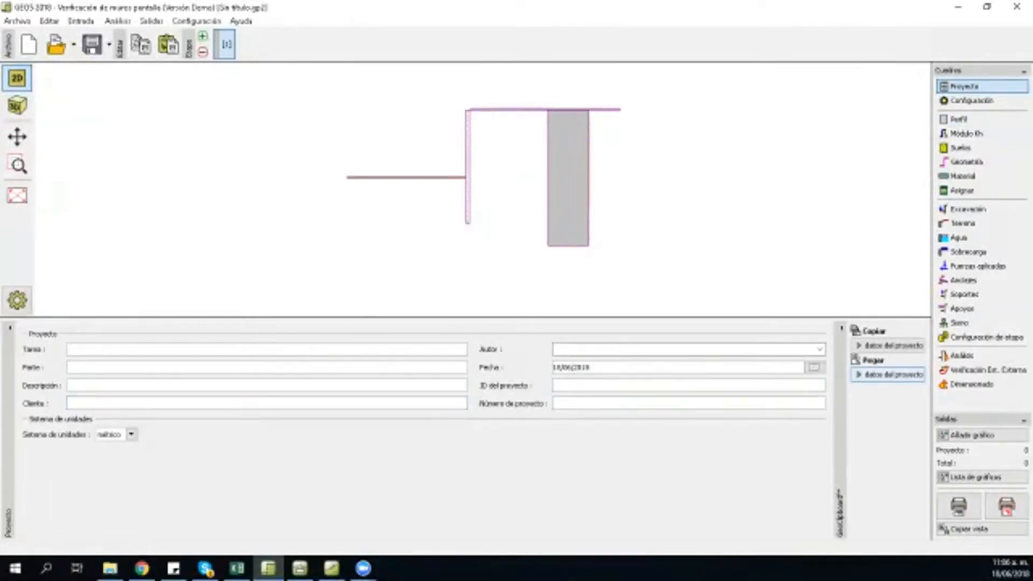
{"action": "left_click", "coordinate": [890, 374]}
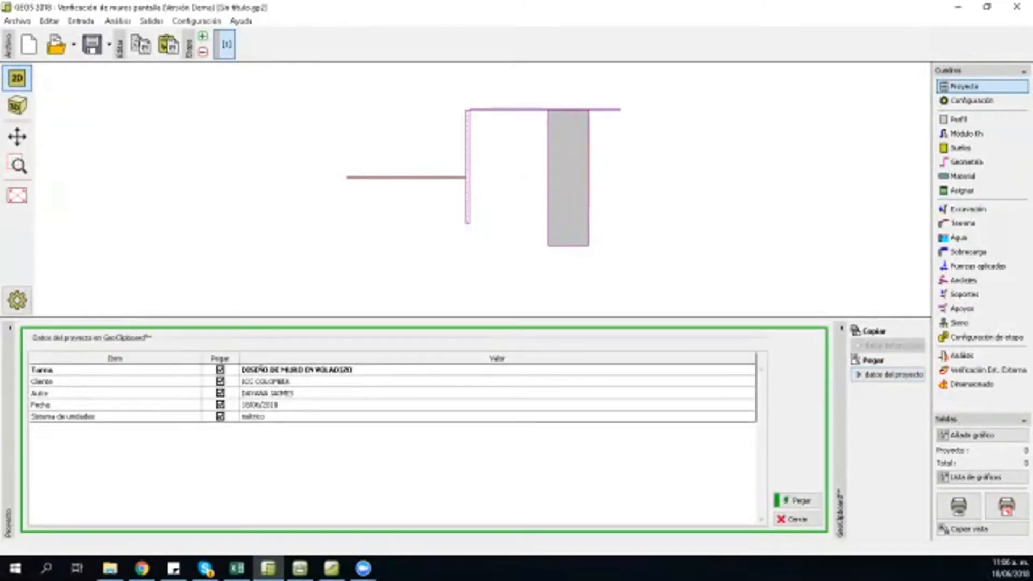
{"action": "left_click", "coordinate": [220, 370]}
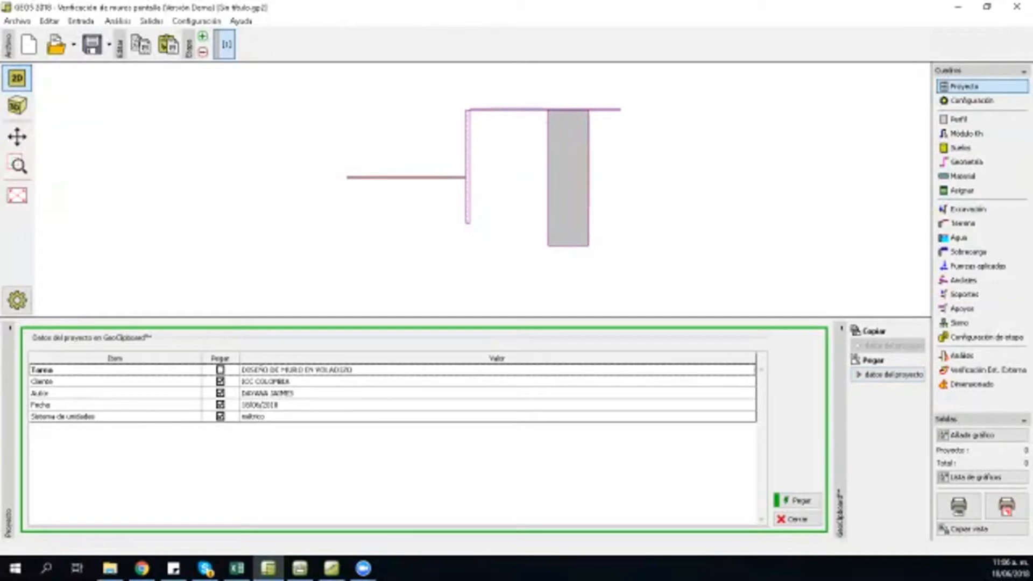
{"action": "left_click", "coordinate": [796, 500]}
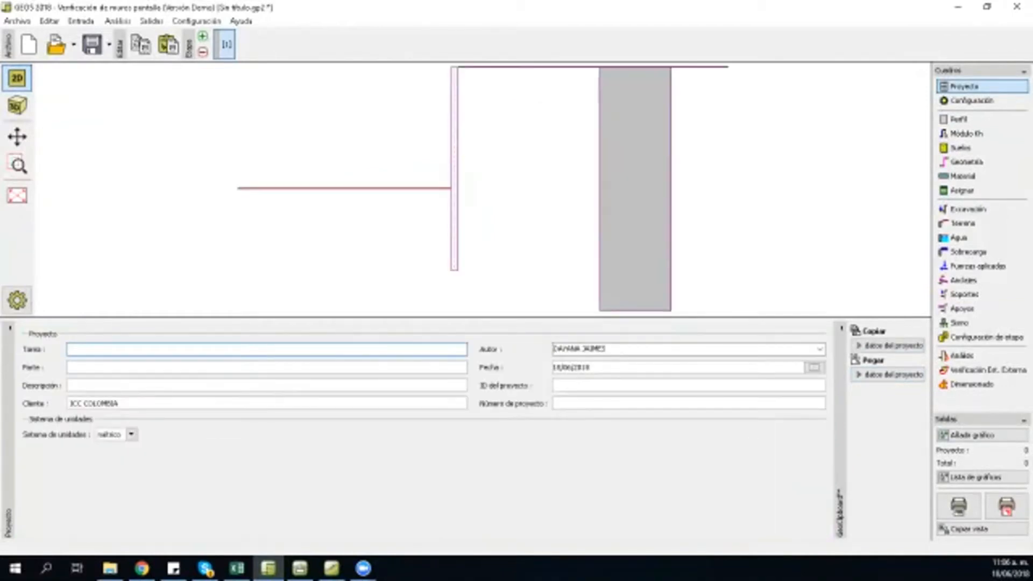
{"action": "type", "text": "DISEÑO DE UN MURO DIAFRAGMA ANCLADO"}
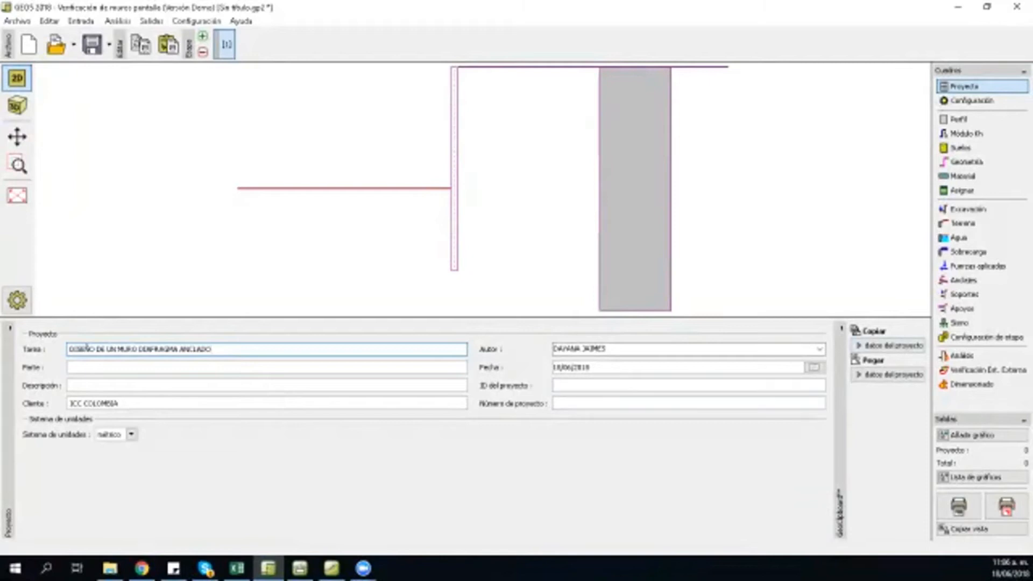
Step: Add soil profile interfaces at depths of 2,00, 4,00 and 7,00 m
{"action": "left_click", "coordinate": [971, 100]}
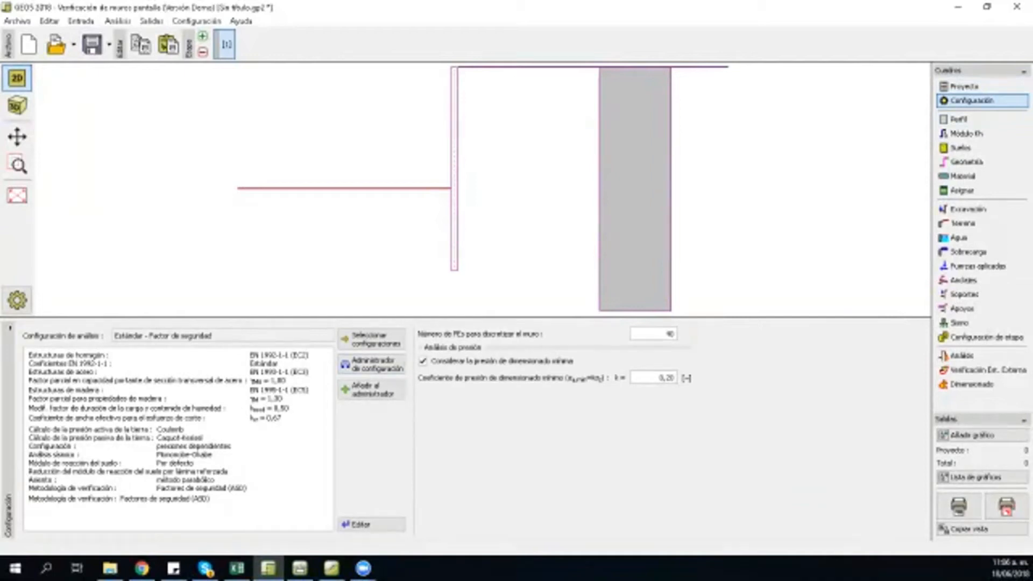
{"action": "left_click", "coordinate": [960, 119]}
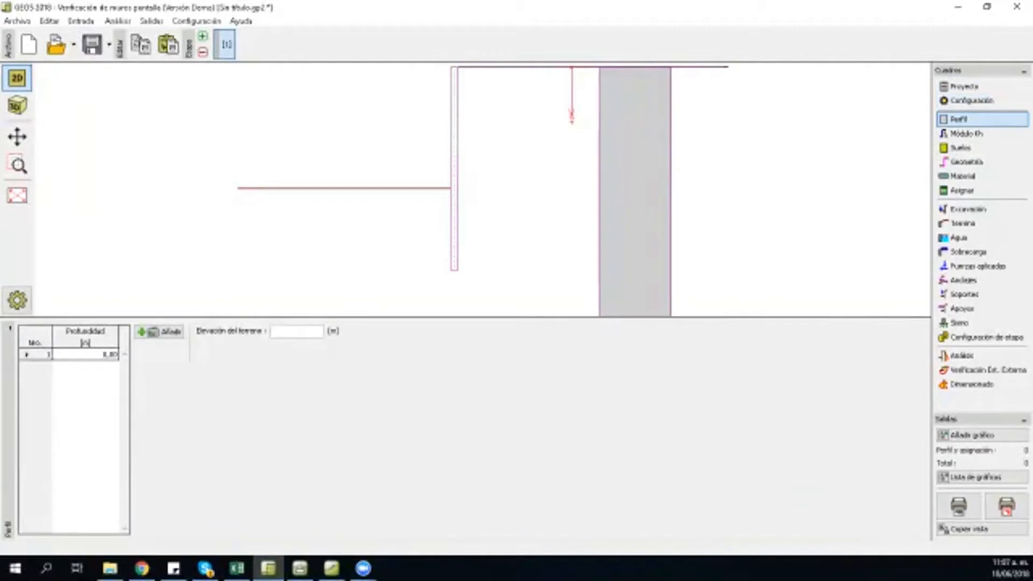
{"action": "left_click", "coordinate": [160, 331]}
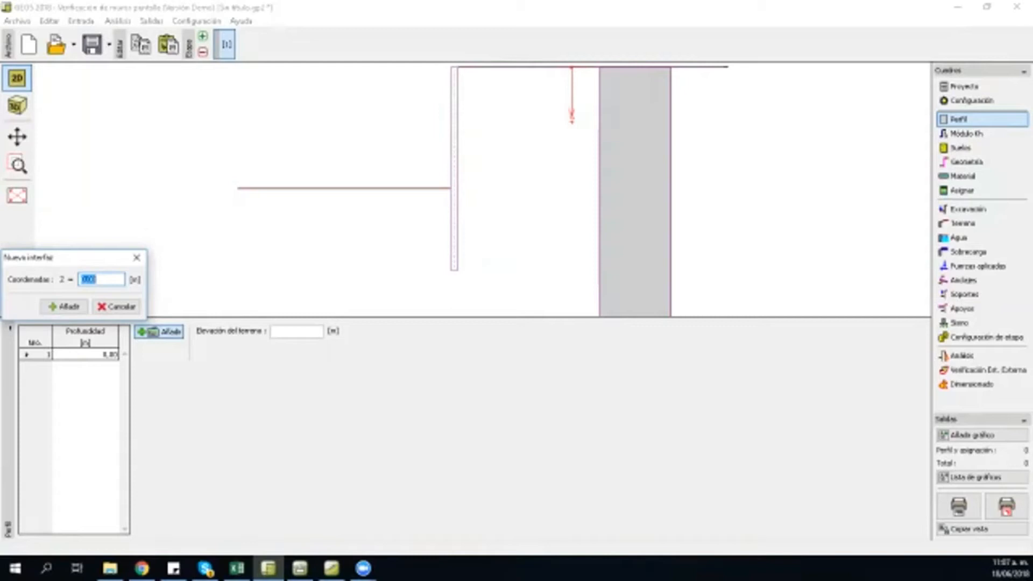
{"action": "type", "text": "2,8"}
{"action": "key", "text": "Return"}
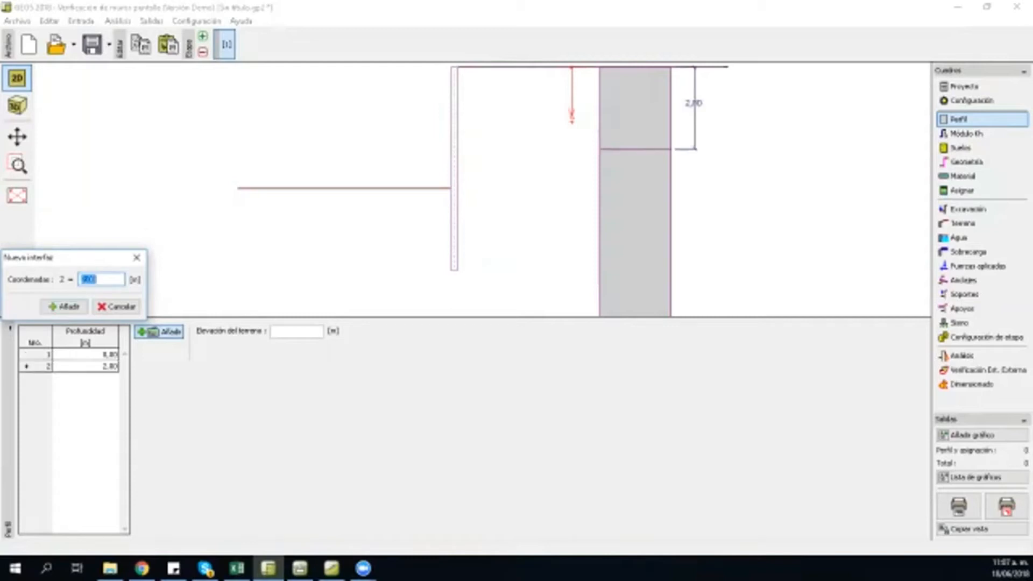
{"action": "type", "text": "4,8"}
{"action": "key", "text": "Return"}
{"action": "type", "text": "7,8"}
{"action": "key", "text": "Return"}
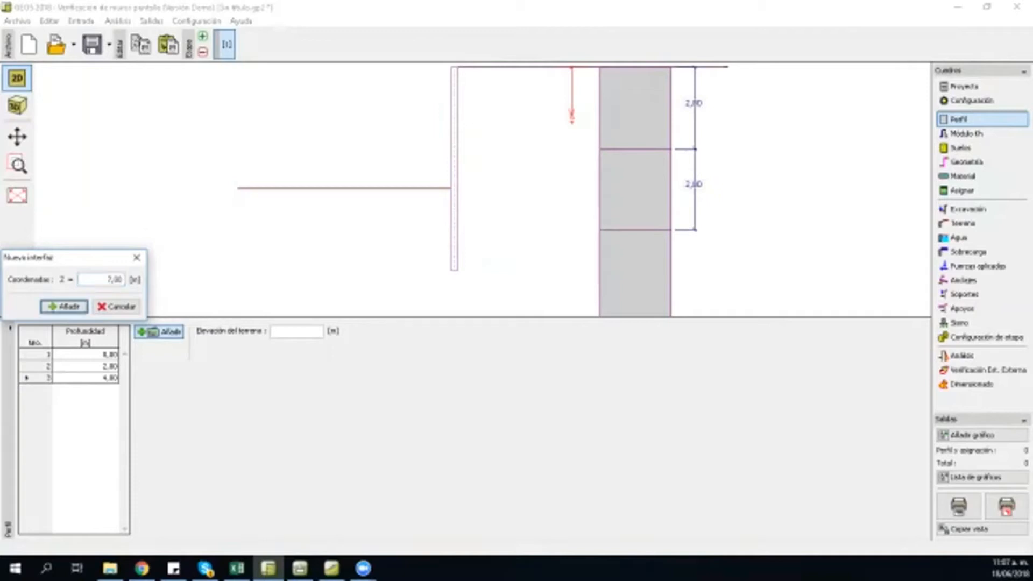
{"action": "key", "text": "Escape"}
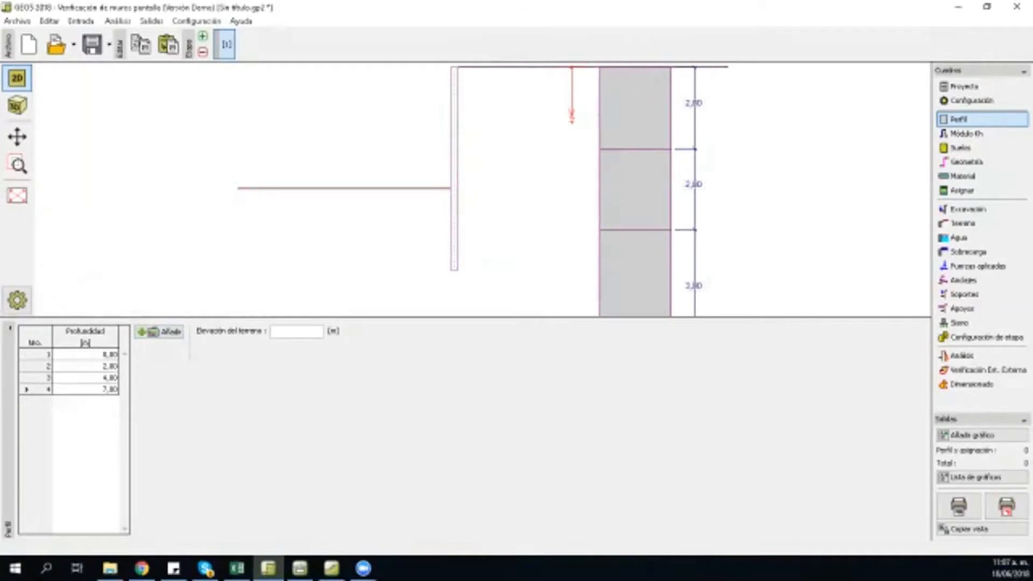
Step: Change the second soil layer's thickness to 3 m and the third layer's to 1 m in the profile drawing
{"action": "scroll", "coordinate": [720, 257], "scroll_direction": "down", "scroll_amount": 2}
{"action": "mouse_move", "coordinate": [719, 256]}
{"action": "left_mouse_down"}
{"action": "mouse_move", "coordinate": [642, 228]}
{"action": "mouse_move", "coordinate": [640, 203]}
{"action": "left_mouse_up"}
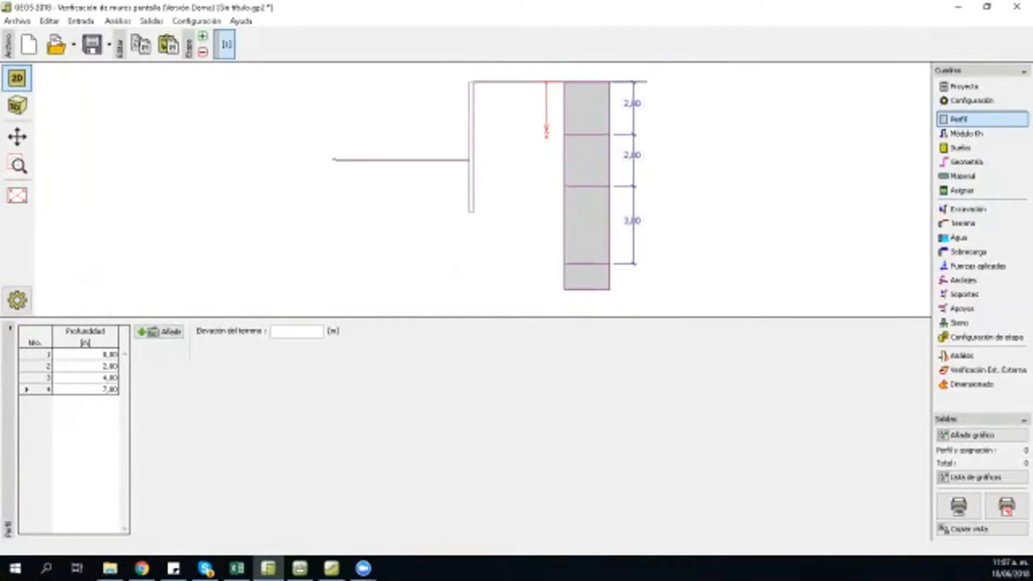
{"action": "left_click", "coordinate": [631, 156]}
{"action": "type", "text": "3"}
{"action": "key", "text": "Return"}
{"action": "left_click", "coordinate": [632, 233]}
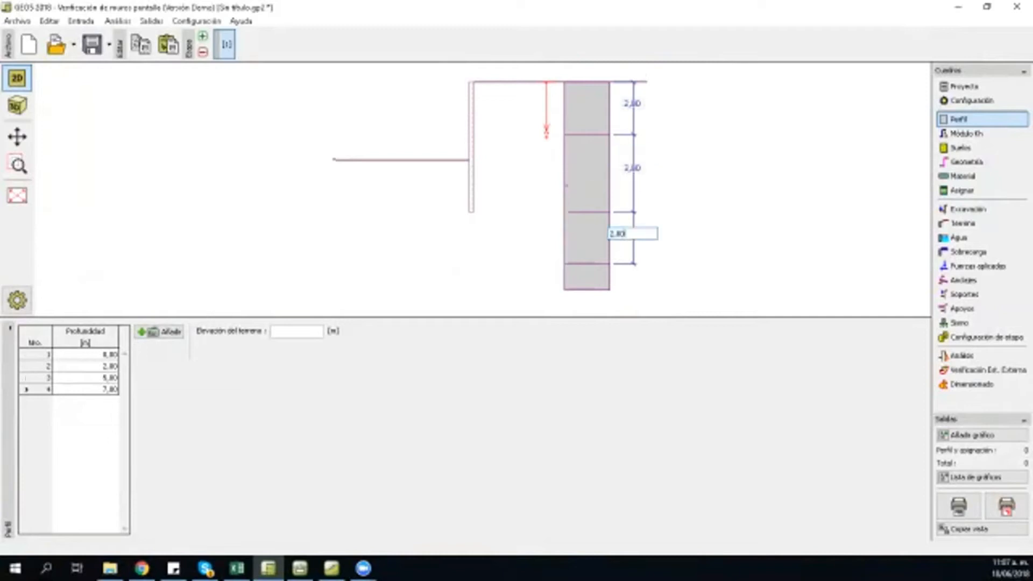
{"action": "key", "text": "BackSpace"}
{"action": "key", "text": "BackSpace"}
{"action": "key", "text": "BackSpace"}
{"action": "key", "text": "BackSpace"}
{"action": "type", "text": "1"}
{"action": "key", "text": "Return"}
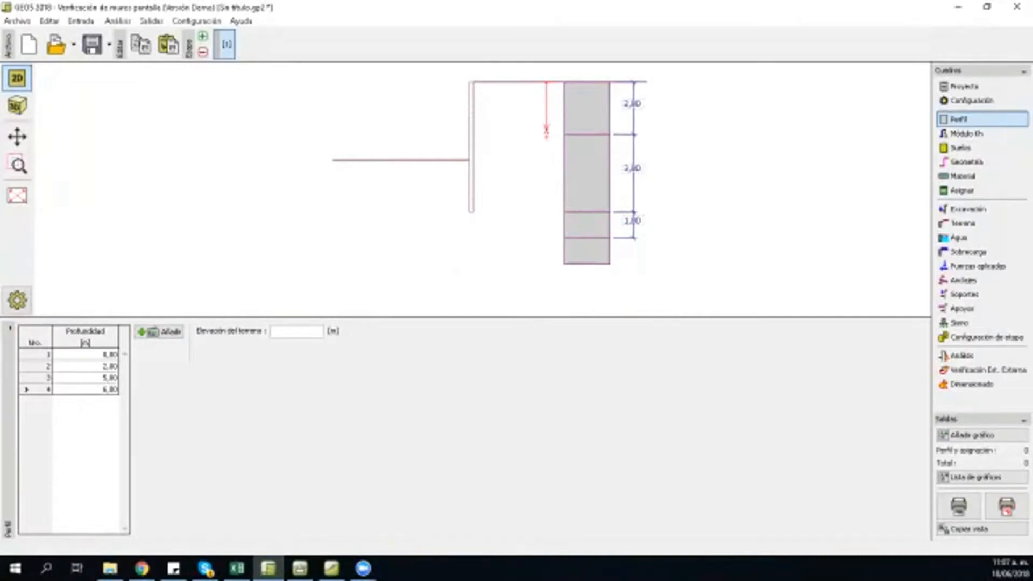
Step: Start adding a new soil and name it "SUELO 1"
{"action": "left_click", "coordinate": [961, 147]}
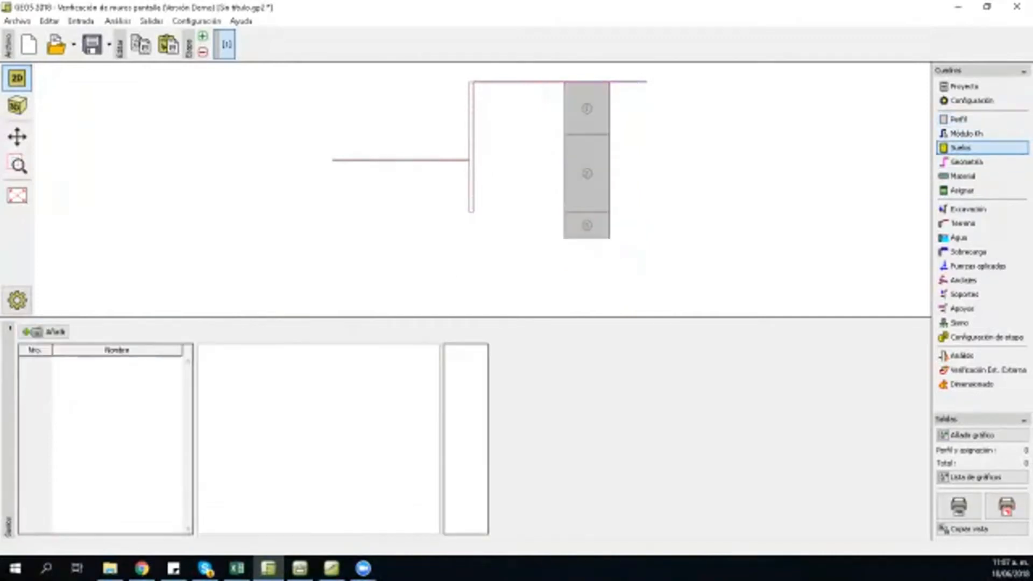
{"action": "left_click", "coordinate": [51, 331]}
{"action": "left_click_drag", "start_coordinate": [189, 108], "coordinate": [561, 88]}
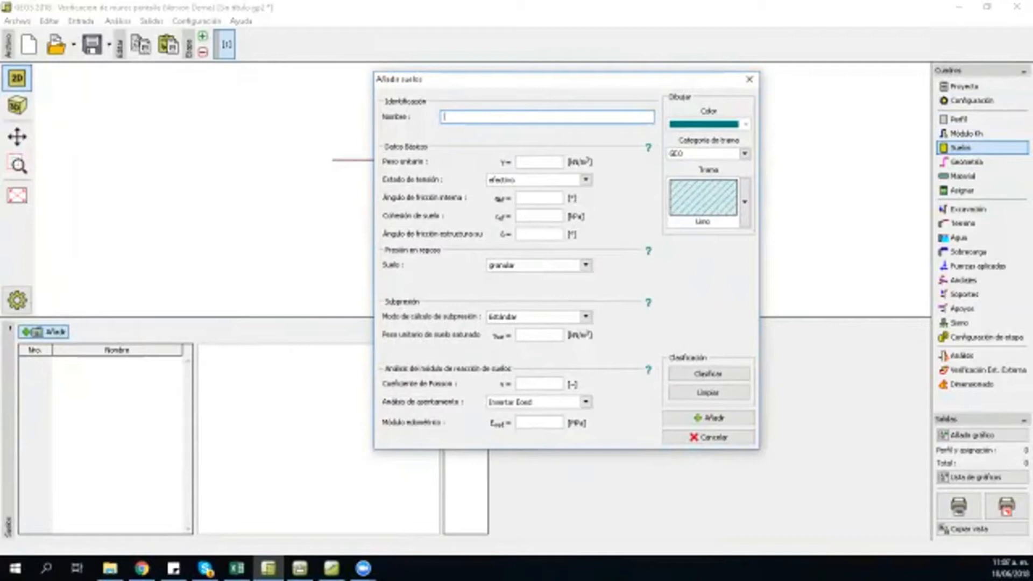
{"action": "type", "text": "SUELO 1"}
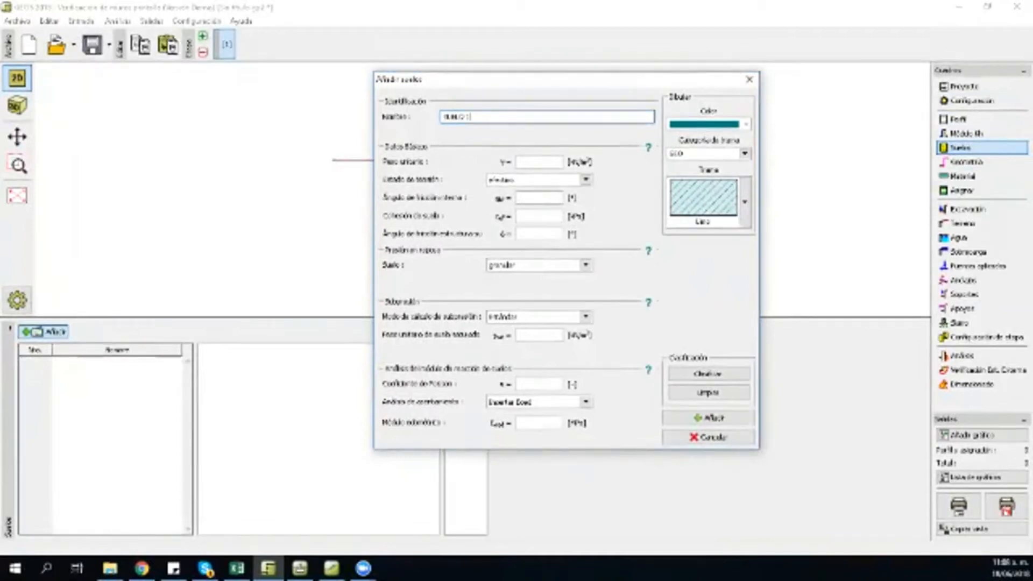
{"action": "left_click", "coordinate": [448, 117]}
{"action": "key", "text": "BackSpace"}
{"action": "type", "text": "S"}
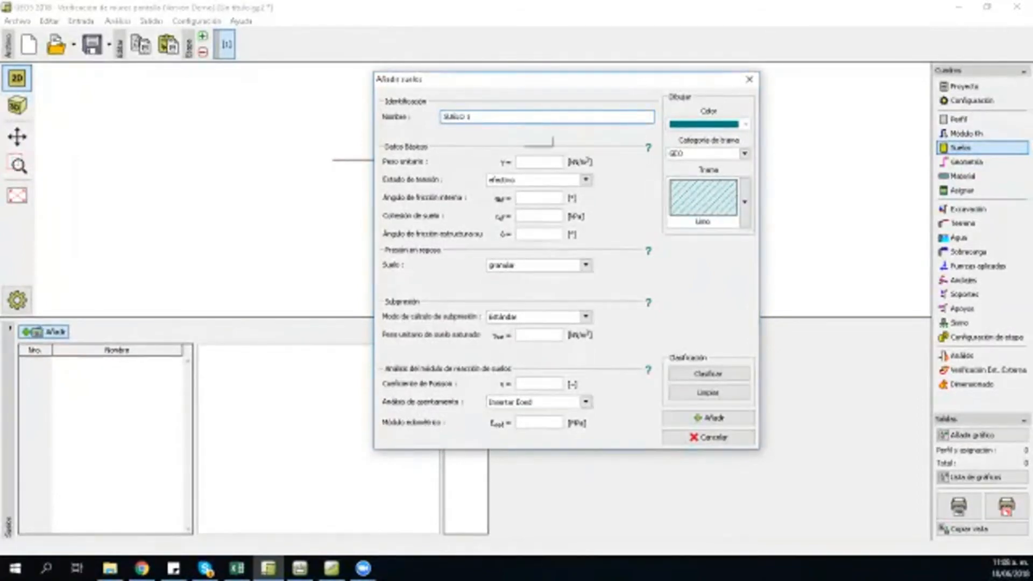
Step: Set SUELO 1's unit weight to 19 kN/m³, internal friction angle to 32,5°, cohesion to 4 kPa and structure-soil friction angle to 10°
{"action": "left_click", "coordinate": [539, 162]}
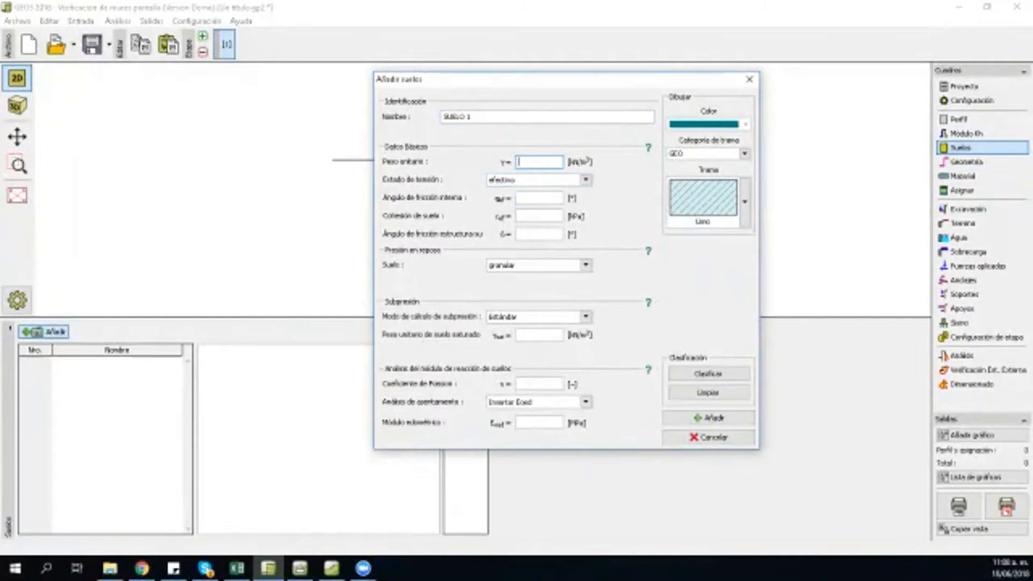
{"action": "type", "text": "18"}
{"action": "key", "text": "Tab"}
{"action": "type", "text": "32.5"}
{"action": "key", "text": "Tab"}
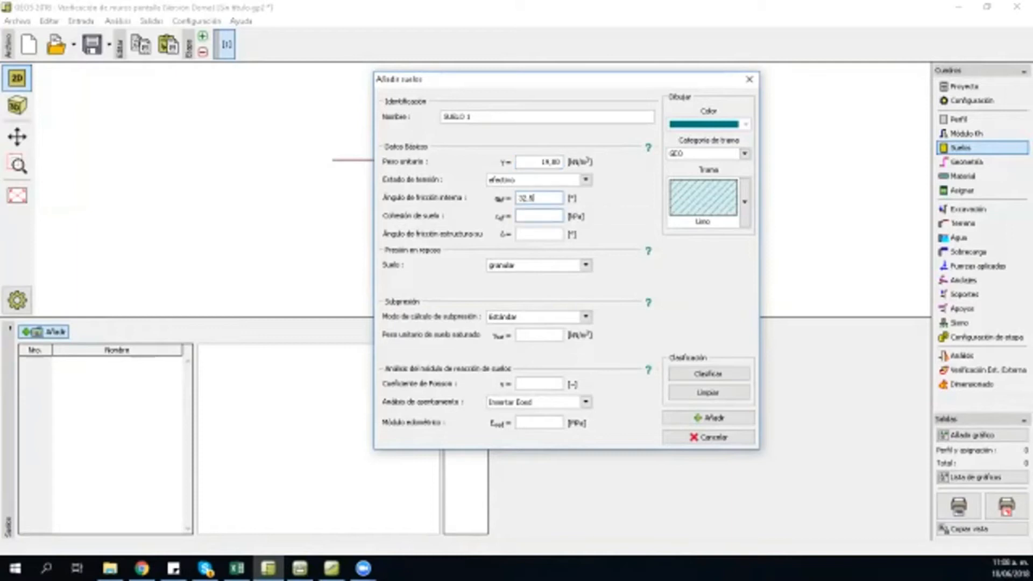
{"action": "type", "text": "4"}
{"action": "key", "text": "BackSpace"}
{"action": "key", "text": "Tab"}
{"action": "type", "text": "4.8"}
{"action": "key", "text": "Tab"}
{"action": "type", "text": "18"}
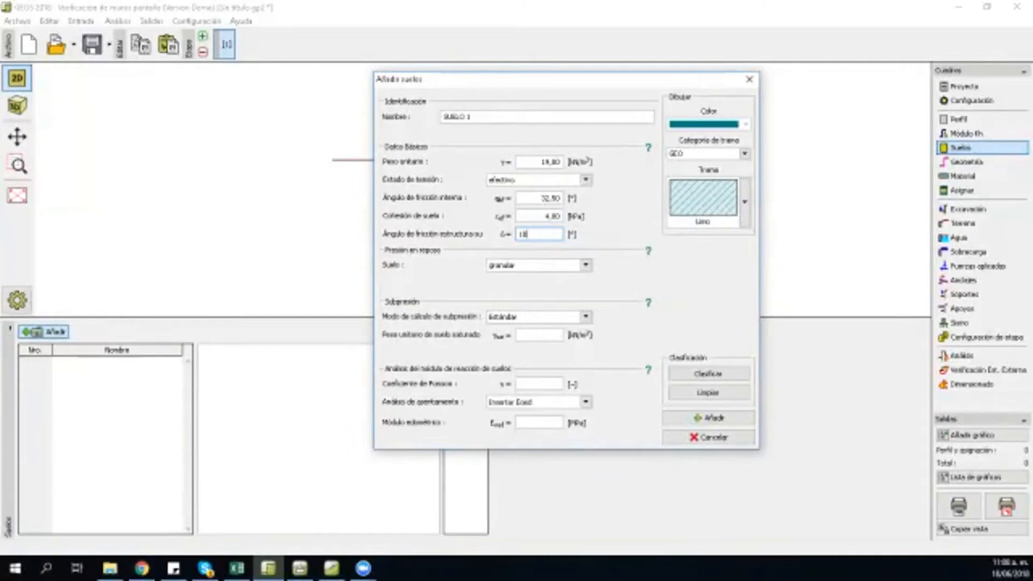
{"action": "type", "text": ".9"}
{"action": "key", "text": "BackSpace"}
{"action": "key", "text": "BackSpace"}
{"action": "key", "text": "BackSpace"}
Step: Set SUELO 1's saturated unit weight to 19,5 kN/m³, Poisson's ratio to 0,4 and oedometric modulus to 50 MPa
{"action": "left_click", "coordinate": [538, 334]}
{"action": "type", "text": "19,8"}
{"action": "left_click", "coordinate": [535, 384]}
{"action": "type", "text": "0,4"}
{"action": "key", "text": "Tab"}
{"action": "type", "text": "50"}
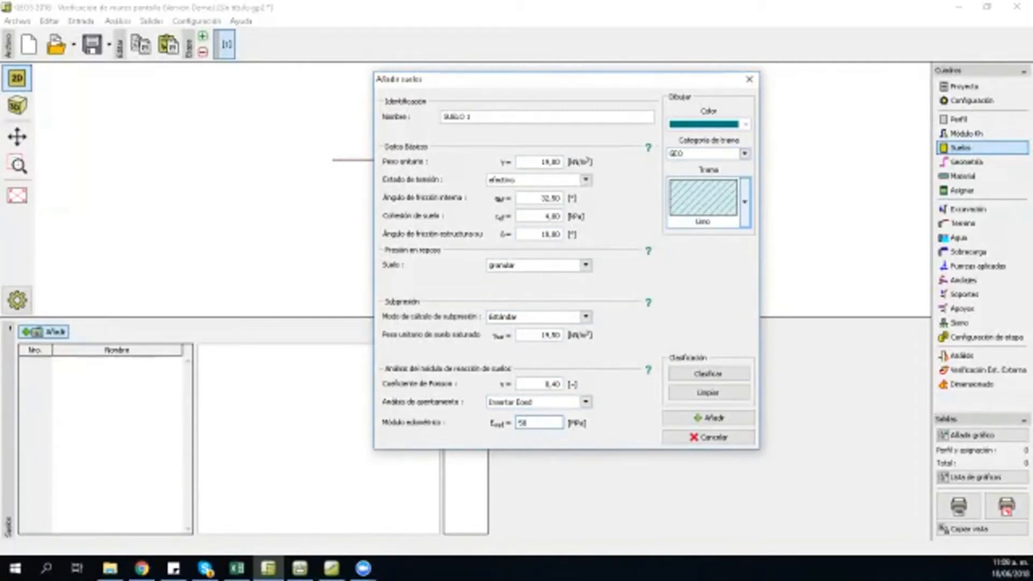
Step: Give SUELO 1 the "Limo gravoso" pattern and add it to the soil list
{"action": "left_click", "coordinate": [703, 198]}
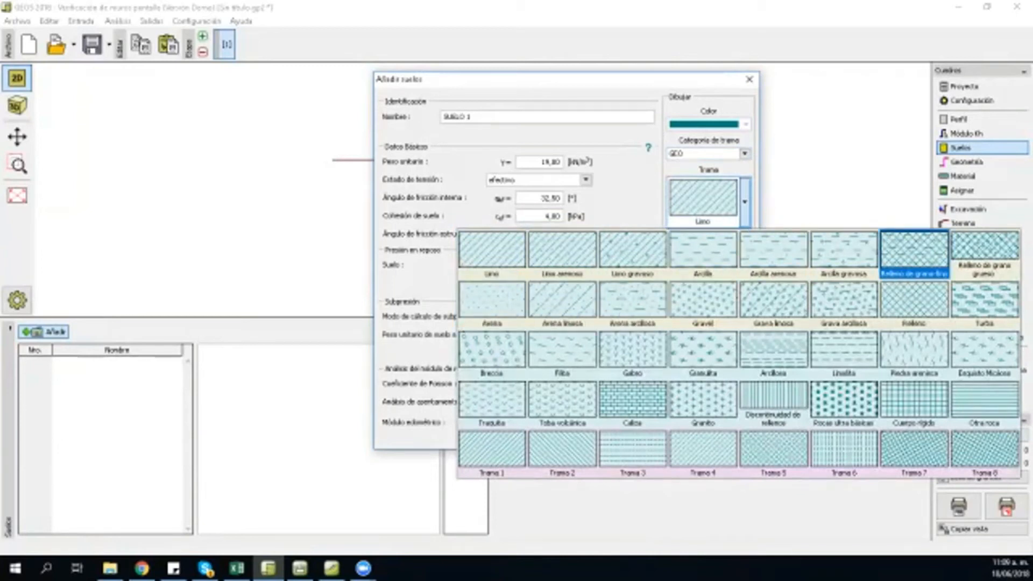
{"action": "left_click", "coordinate": [632, 252]}
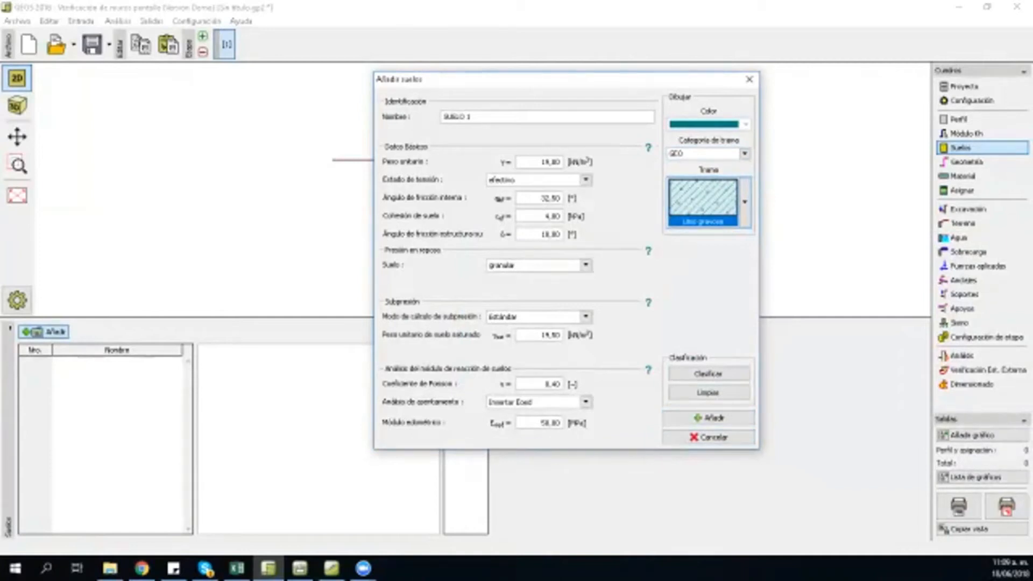
{"action": "left_click", "coordinate": [707, 417]}
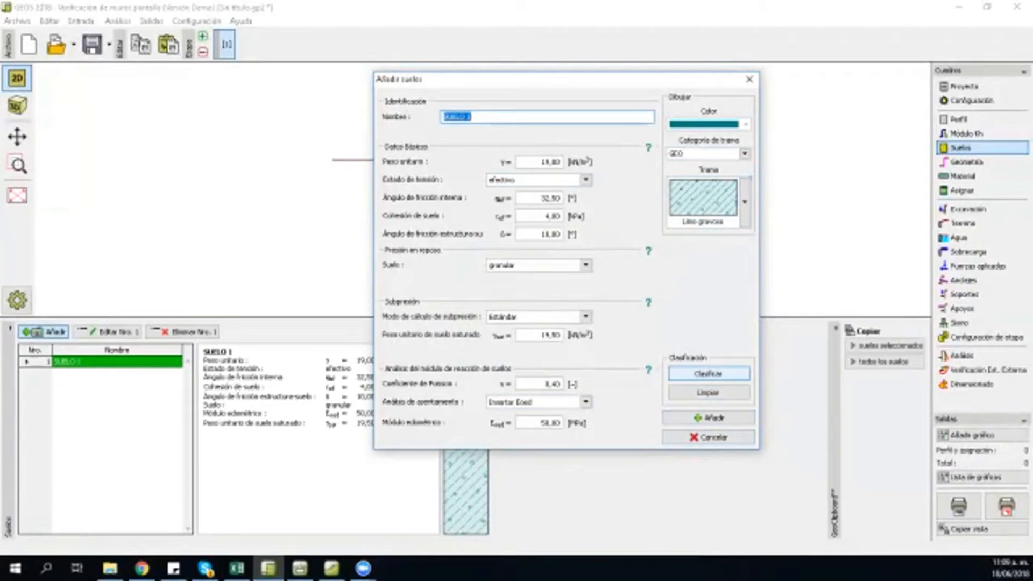
Step: Classify the next soil as "CG - Arcilla gravosa" with firm consistency and assign its standard parameters
{"action": "left_click", "coordinate": [707, 373]}
{"action": "left_click_drag", "start_coordinate": [205, 126], "coordinate": [485, 134]}
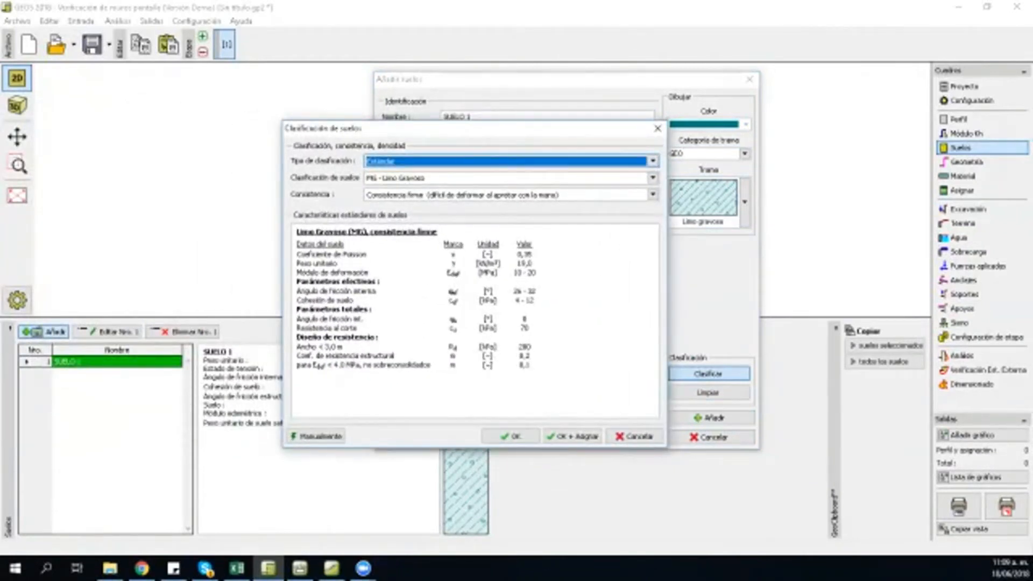
{"action": "left_click", "coordinate": [652, 178]}
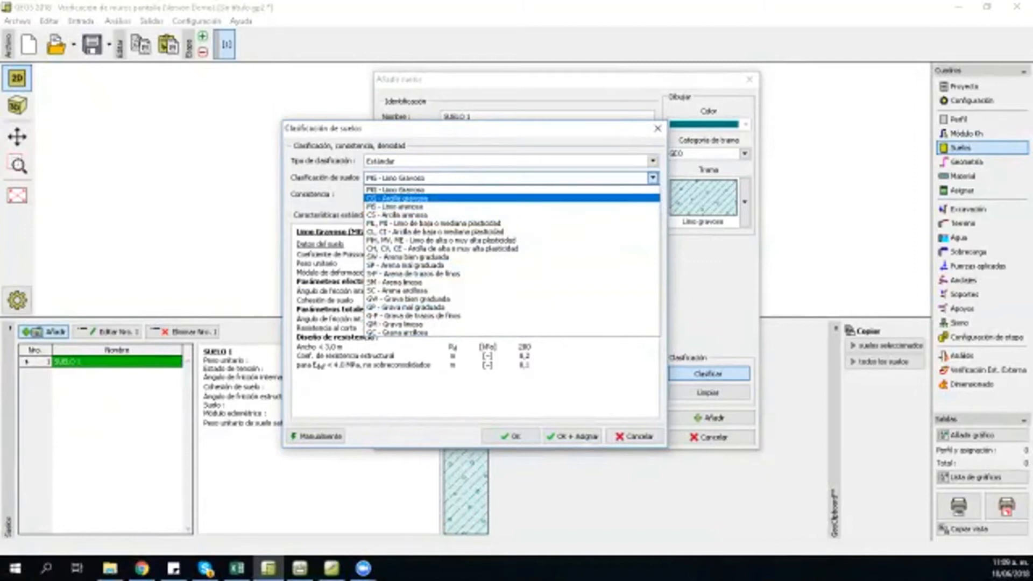
{"action": "left_click", "coordinate": [431, 198]}
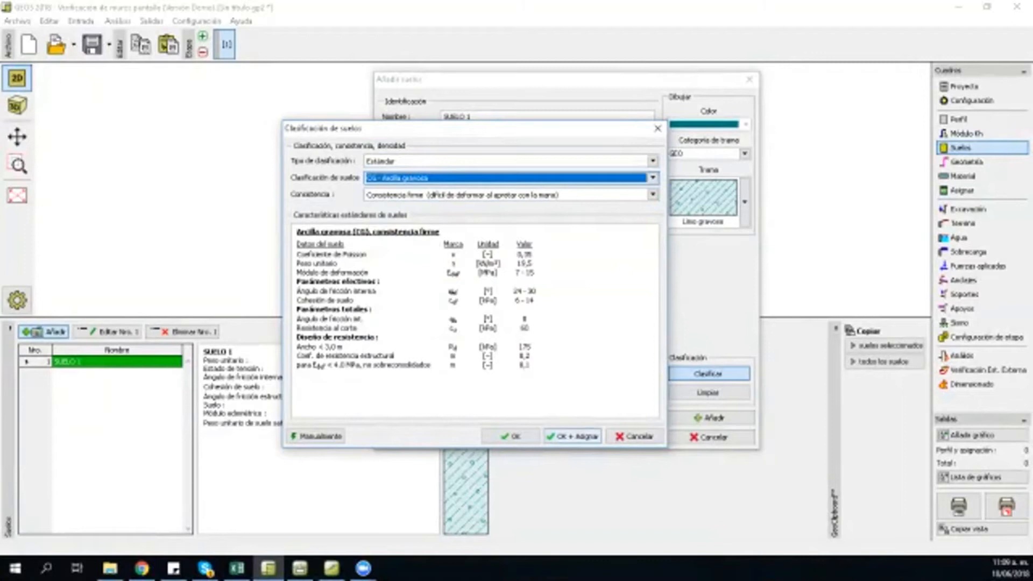
{"action": "left_click", "coordinate": [572, 437]}
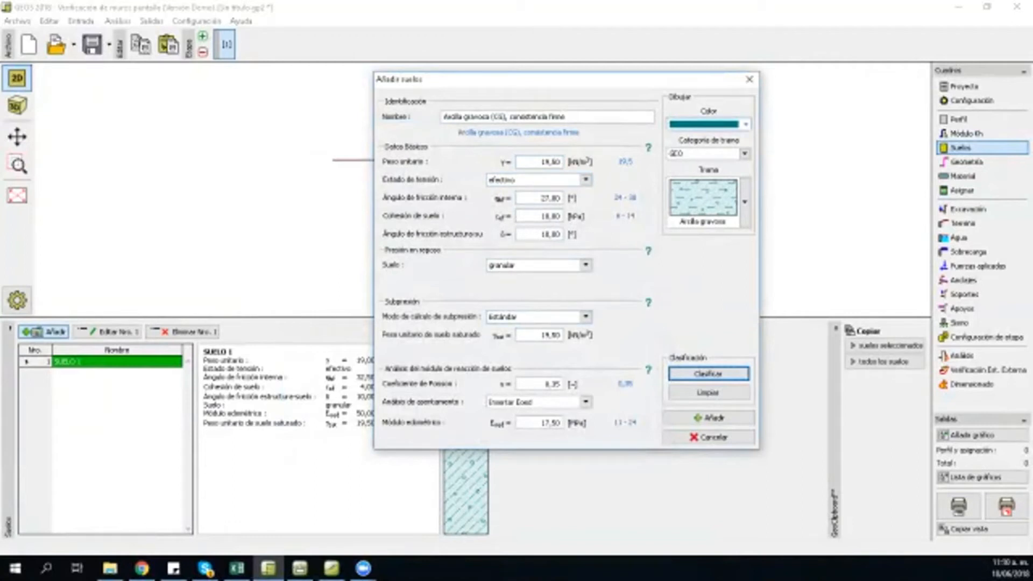
Step: Colour the gravelly clay's pattern orange, add the soil to the list and finish adding soils
{"action": "left_click", "coordinate": [745, 124]}
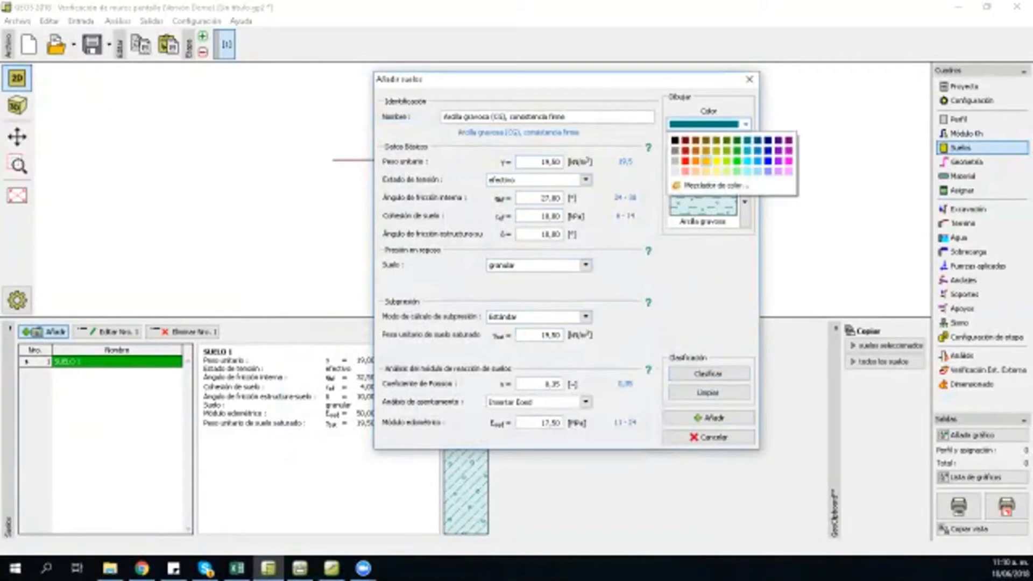
{"action": "left_click", "coordinate": [705, 160]}
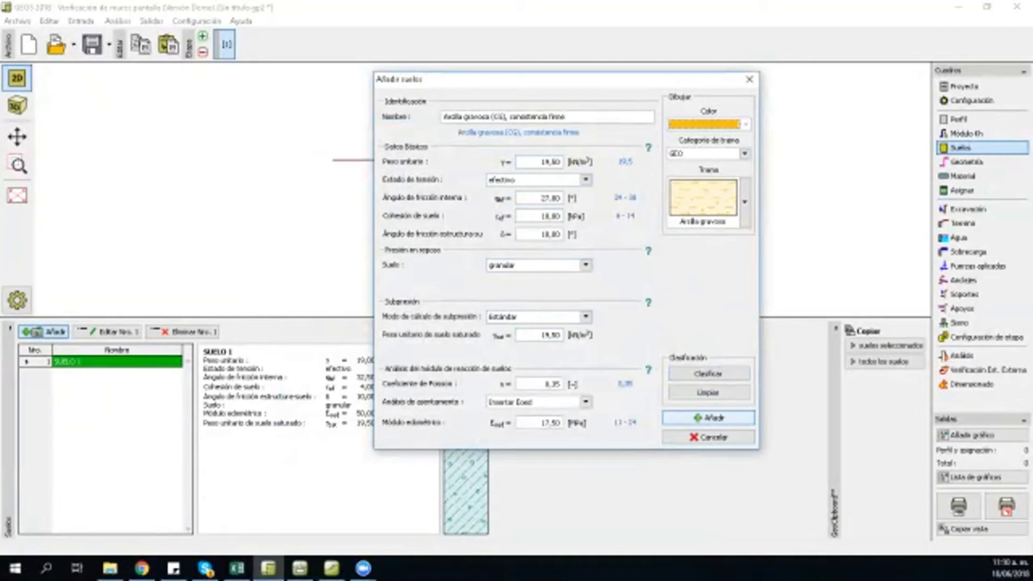
{"action": "left_click", "coordinate": [708, 418]}
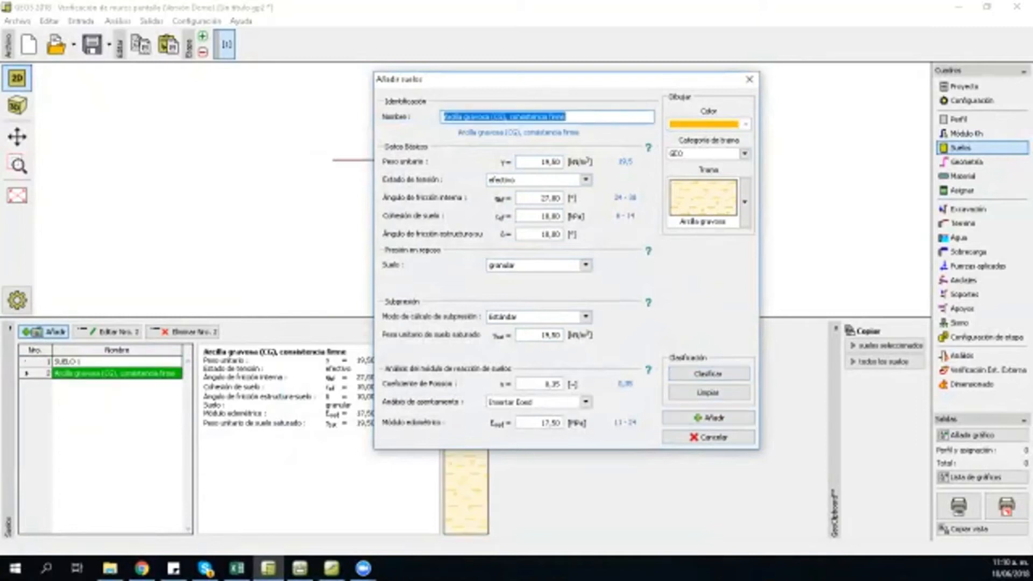
{"action": "left_click", "coordinate": [708, 437]}
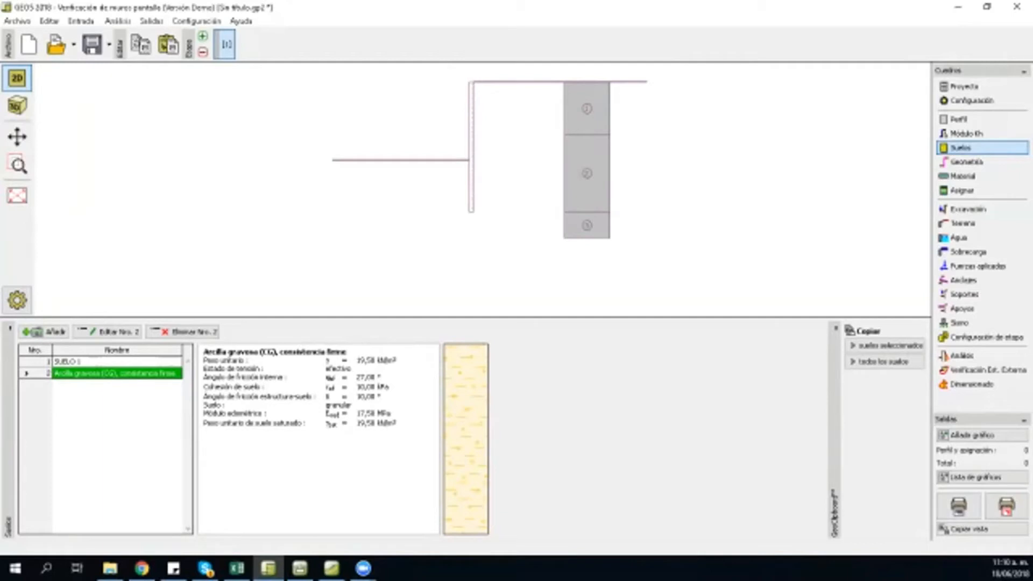
Step: Assign the soil "Arcilla gravosa (CG), consistencia firme" to the second and fourth profile layers
{"action": "left_click", "coordinate": [963, 190]}
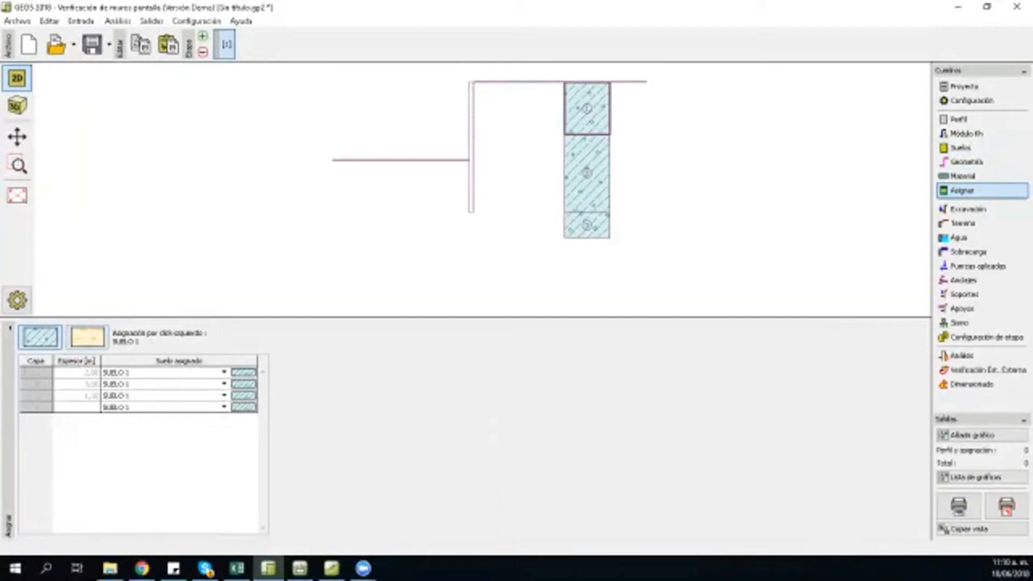
{"action": "left_click", "coordinate": [224, 384]}
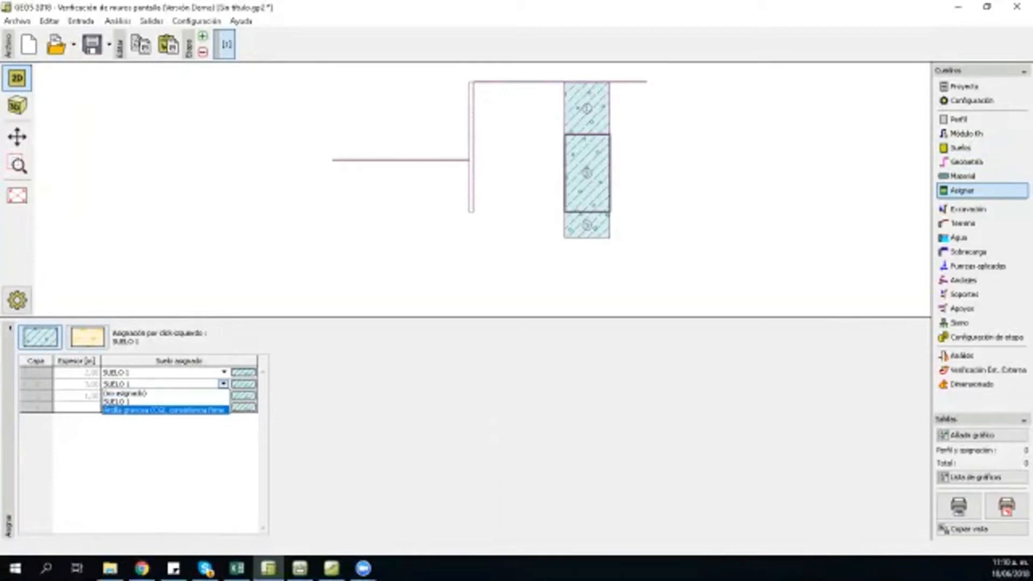
{"action": "left_click", "coordinate": [162, 410]}
{"action": "left_click", "coordinate": [224, 407]}
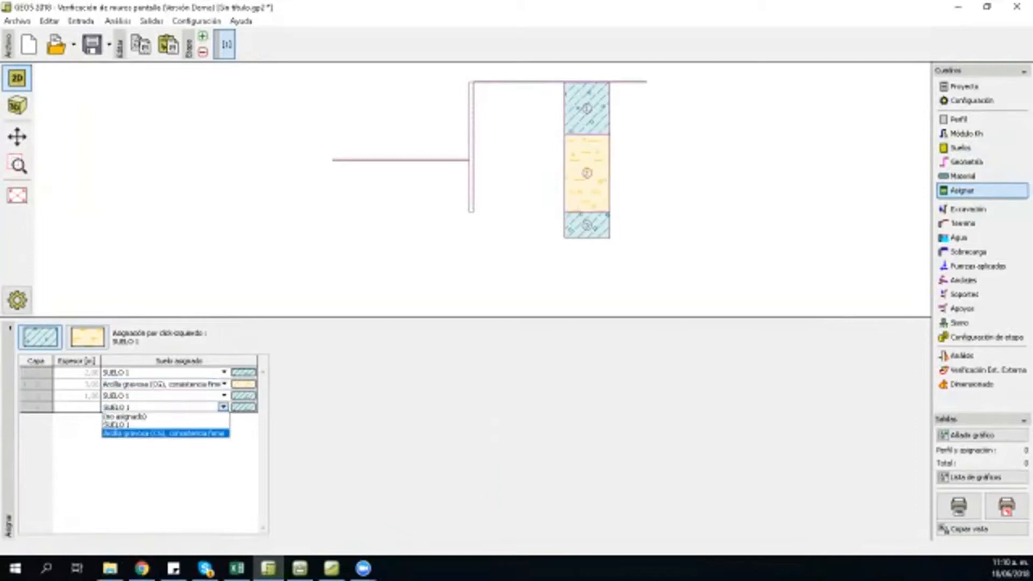
{"action": "left_click", "coordinate": [163, 433]}
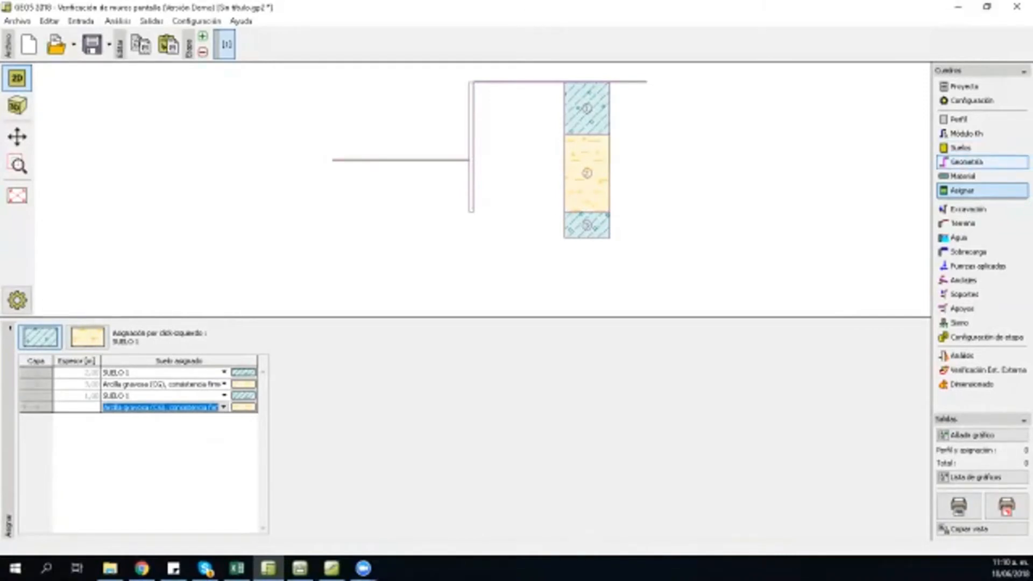
Step: Select the Schmitt analysis for the modulus of subsoil reaction
{"action": "left_click", "coordinate": [965, 133]}
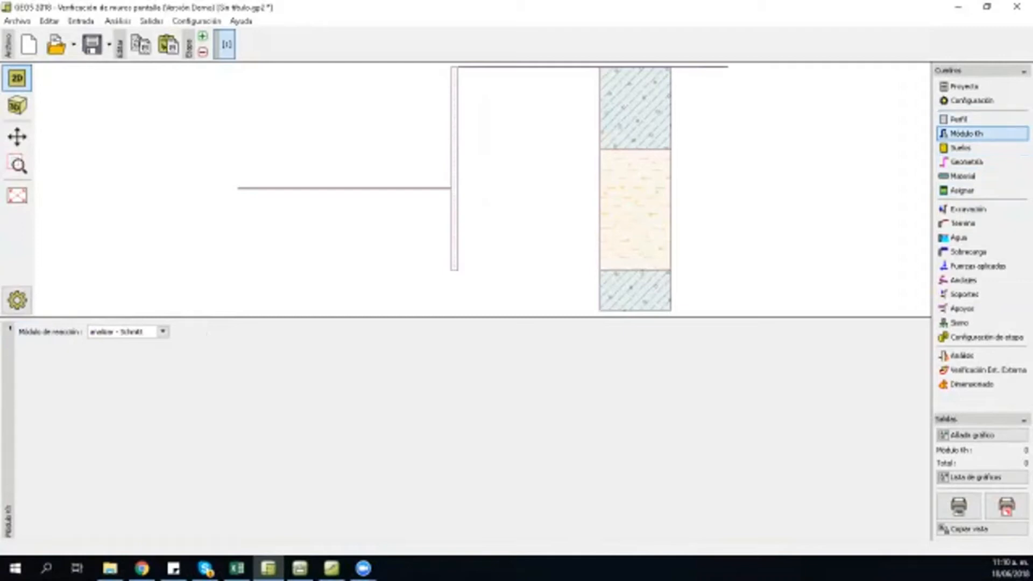
{"action": "left_click", "coordinate": [163, 331]}
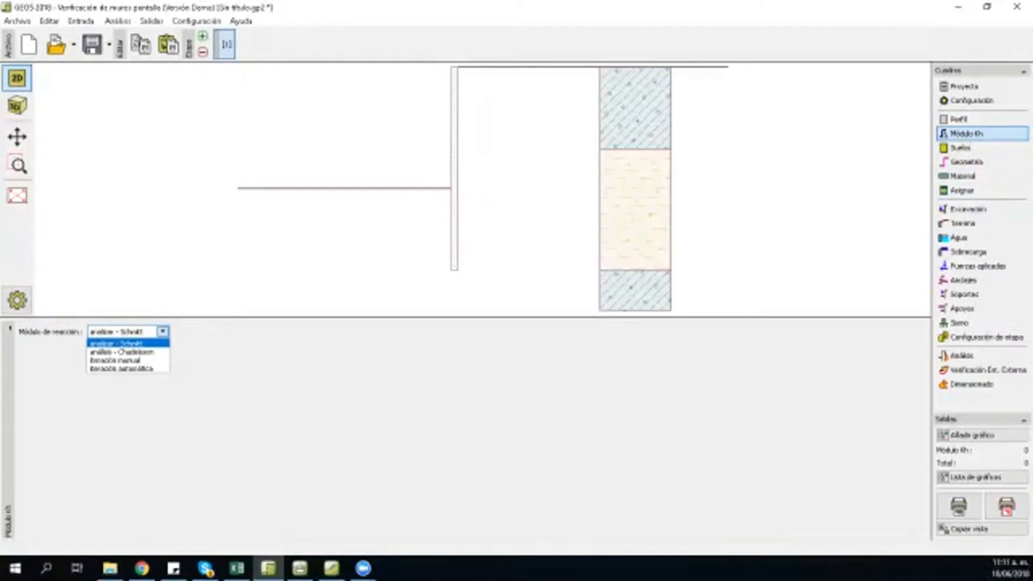
{"action": "left_click", "coordinate": [129, 343]}
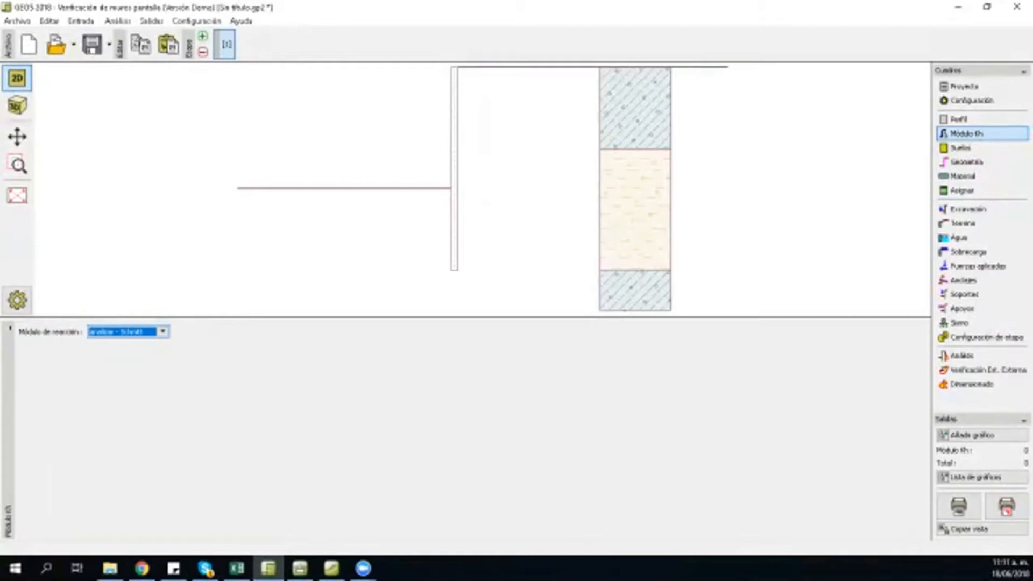
Step: Edit the rectangular reinforced concrete wall section to a length of 8 m and a thickness of 0,30 m
{"action": "left_click", "coordinate": [966, 162]}
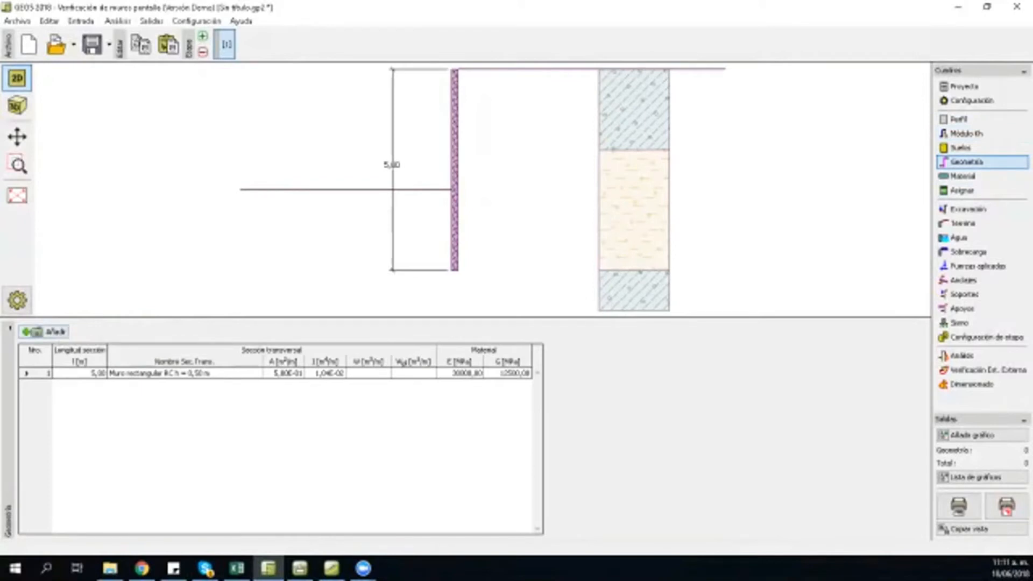
{"action": "left_click", "coordinate": [129, 373]}
{"action": "left_click", "coordinate": [120, 331]}
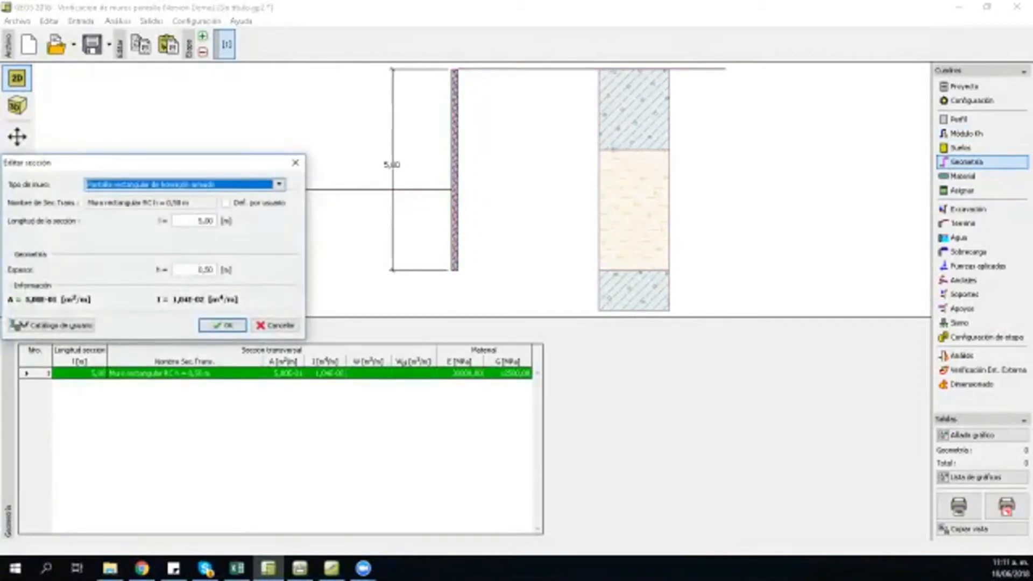
{"action": "left_click", "coordinate": [198, 221]}
{"action": "key", "text": "BackSpace"}
{"action": "key", "text": "BackSpace"}
{"action": "key", "text": "BackSpace"}
{"action": "key", "text": "BackSpace"}
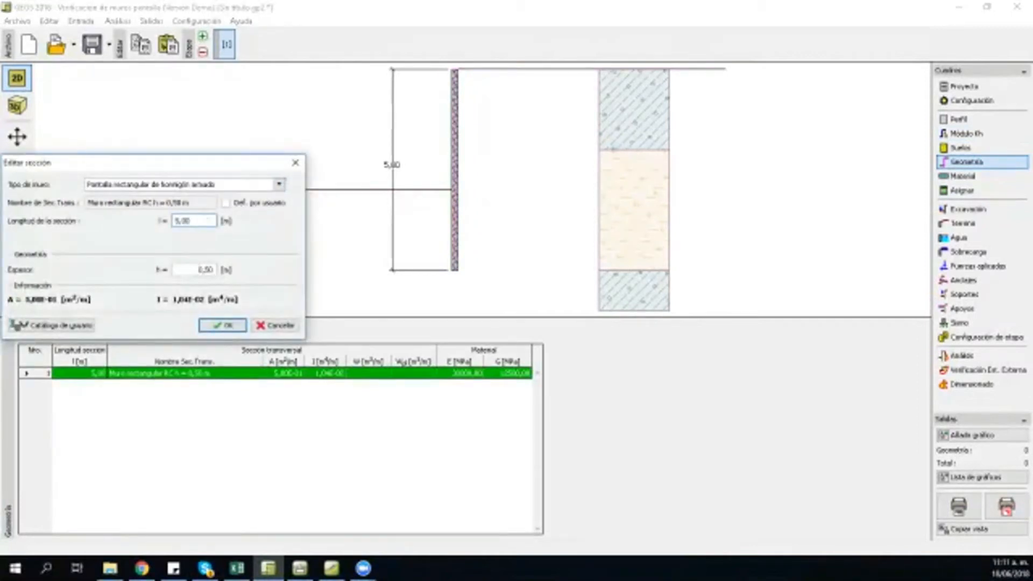
{"action": "type", "text": "8"}
{"action": "key", "text": "Tab"}
{"action": "key", "text": "BackSpace"}
{"action": "key", "text": "BackSpace"}
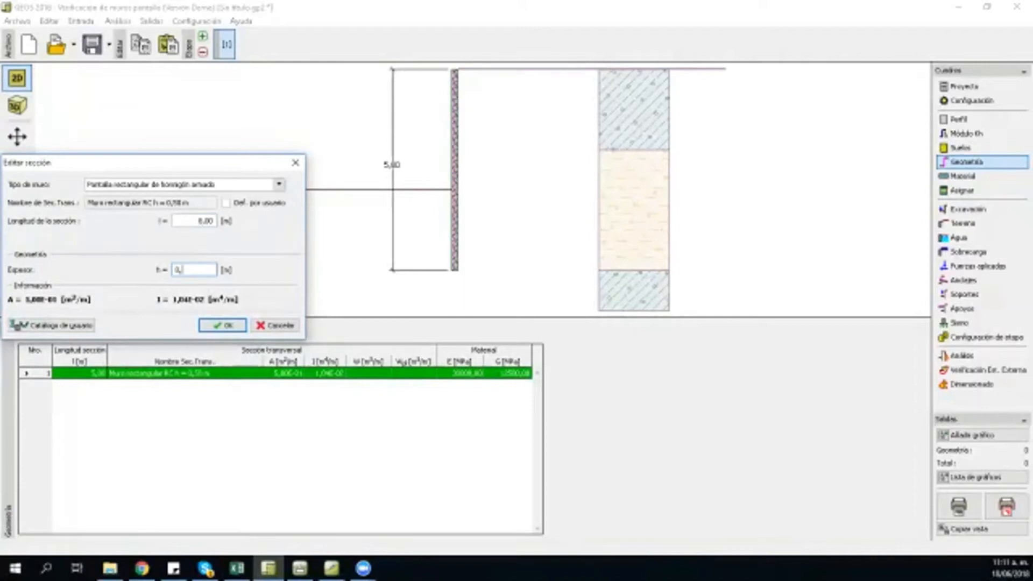
{"action": "type", "text": "30"}
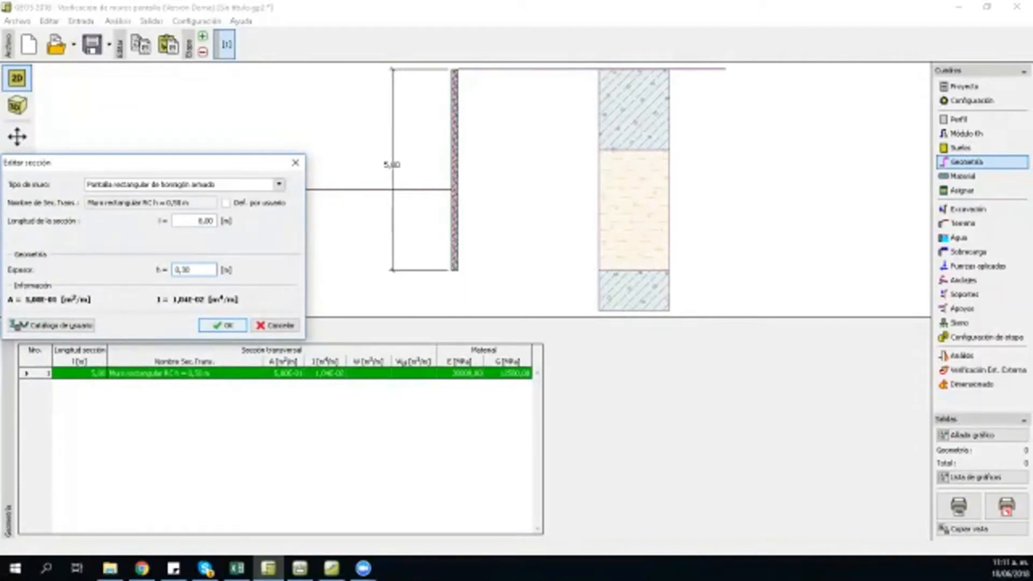
{"action": "key", "text": "Return"}
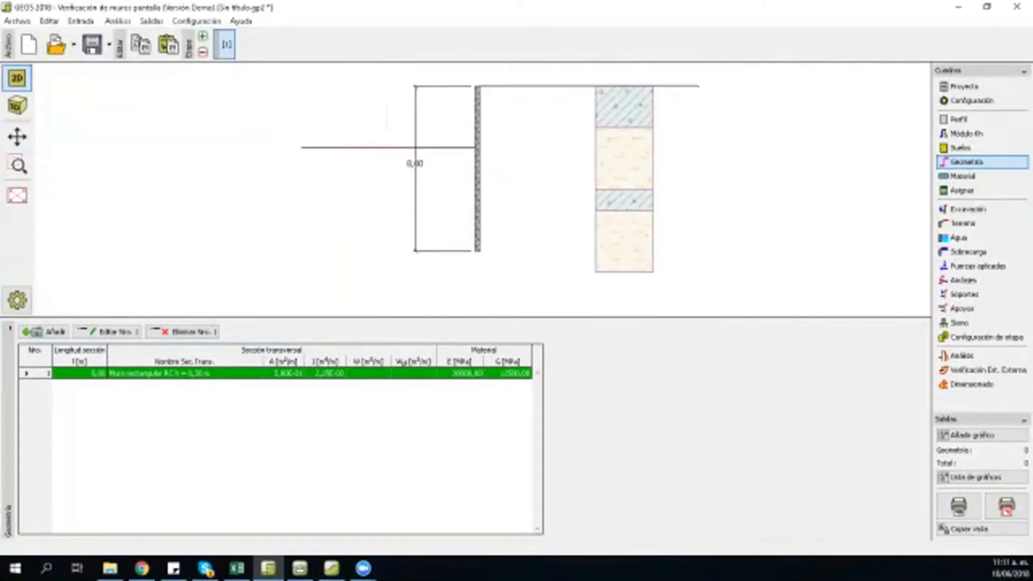
{"action": "scroll", "coordinate": [544, 194], "scroll_direction": "up", "scroll_amount": 1}
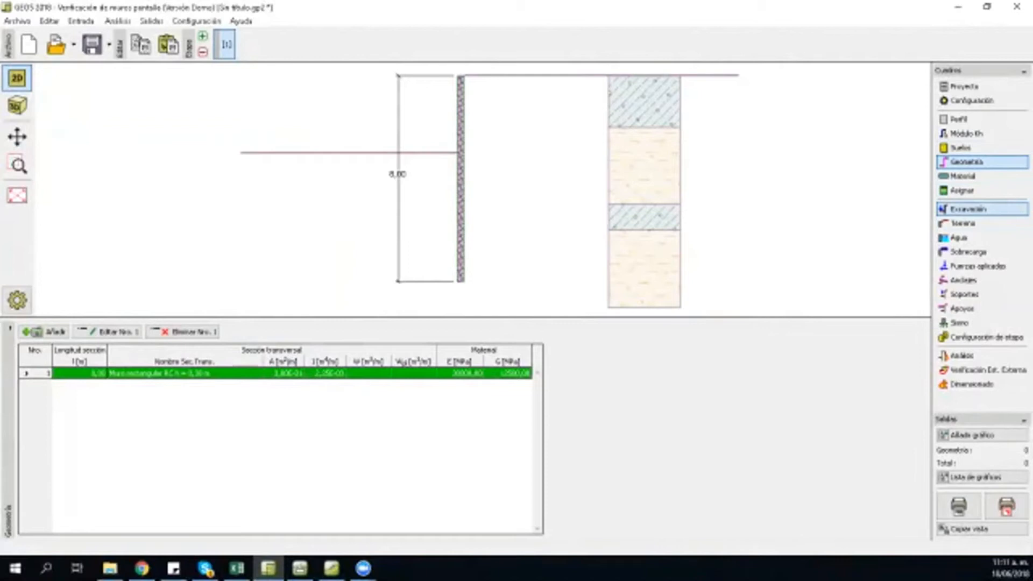
Step: Compare the available excavation bottom shapes in front of the wall, including flat, raised, stepped, sloped and coordinate-defined profiles
{"action": "left_click", "coordinate": [968, 208]}
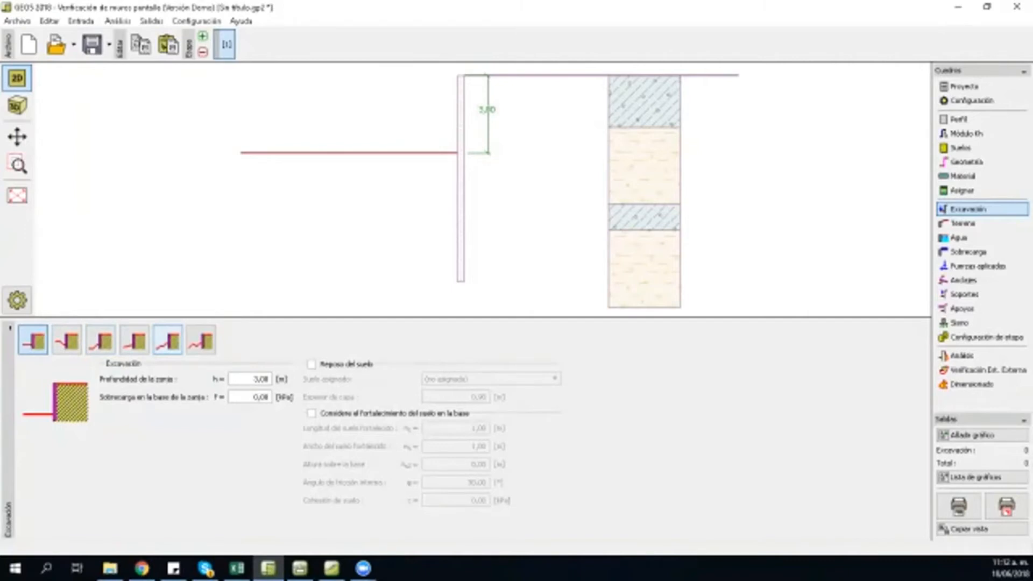
{"action": "left_click", "coordinate": [167, 340]}
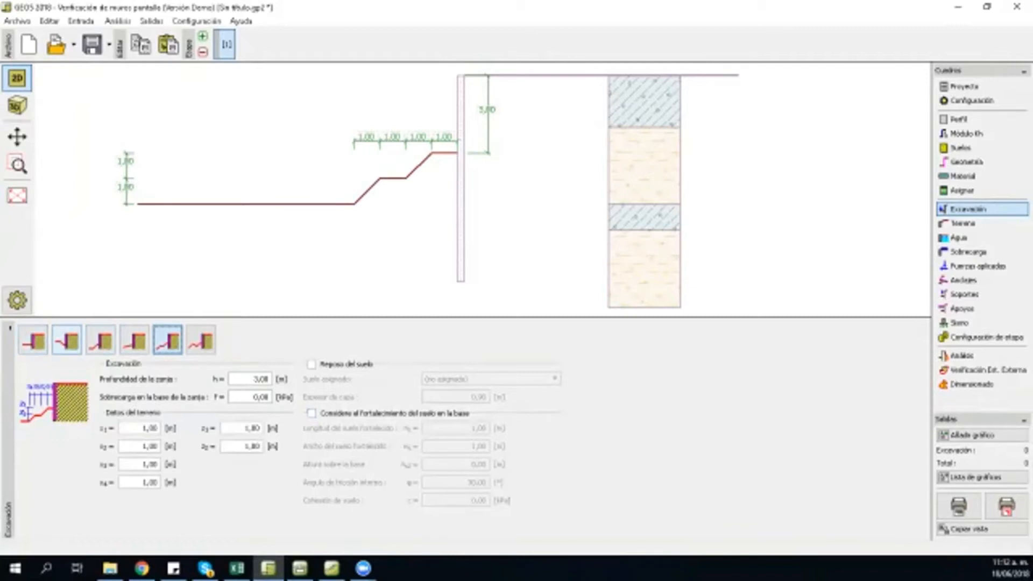
{"action": "left_click", "coordinate": [134, 340]}
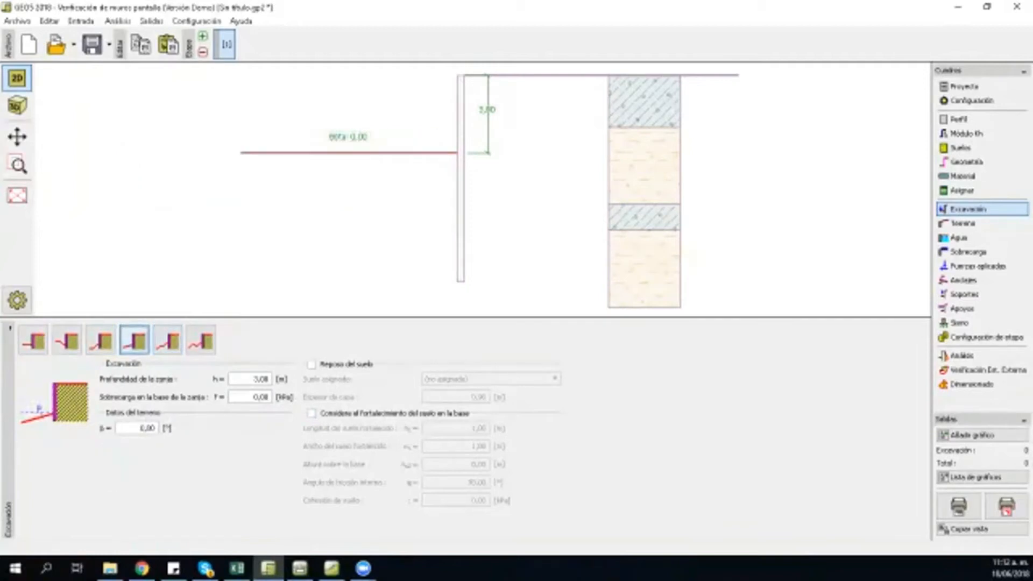
{"action": "left_click", "coordinate": [67, 340]}
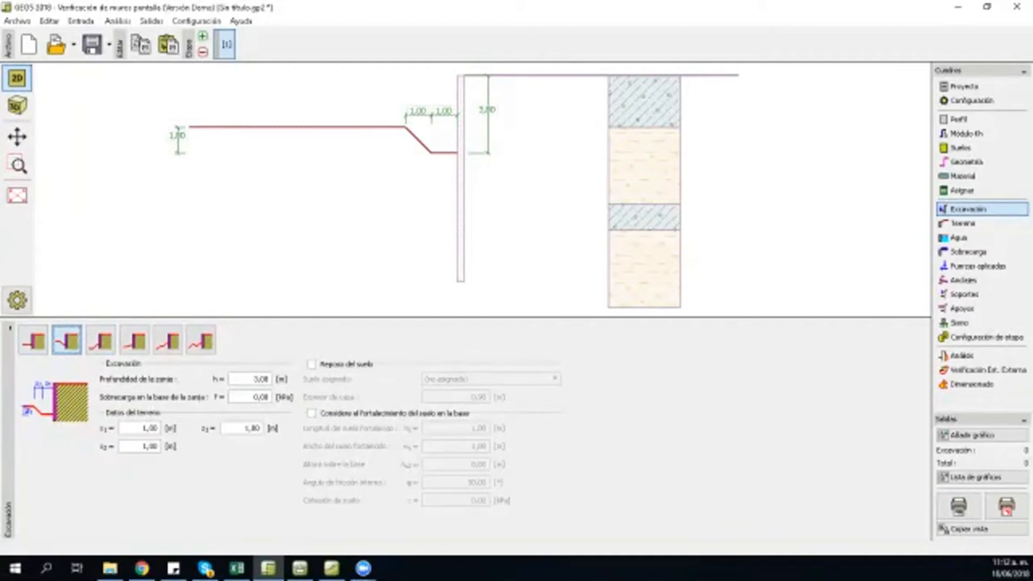
{"action": "left_click", "coordinate": [32, 340]}
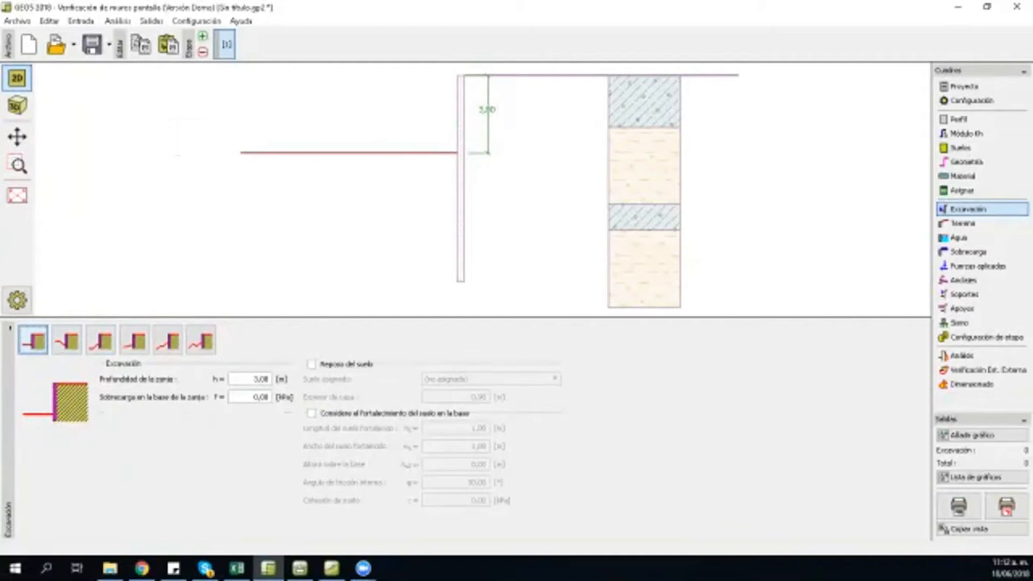
{"action": "left_click", "coordinate": [66, 340]}
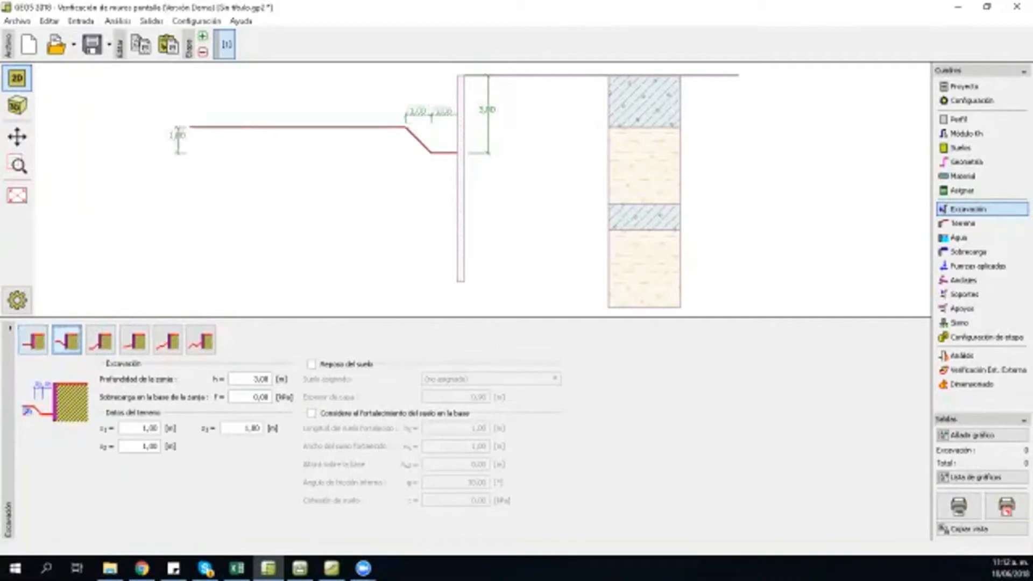
{"action": "left_click", "coordinate": [101, 340]}
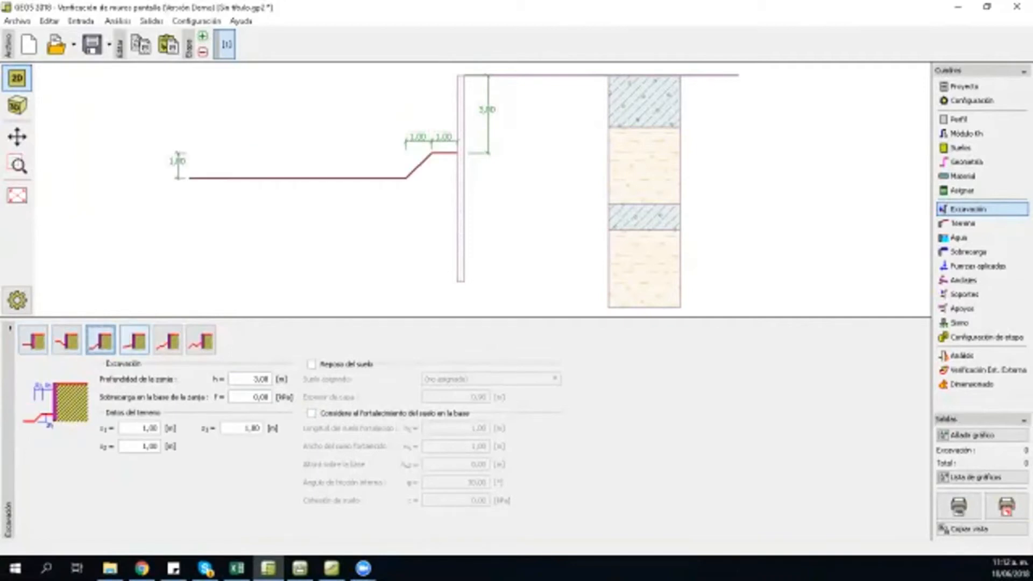
{"action": "left_click", "coordinate": [134, 340]}
{"action": "left_click", "coordinate": [168, 340]}
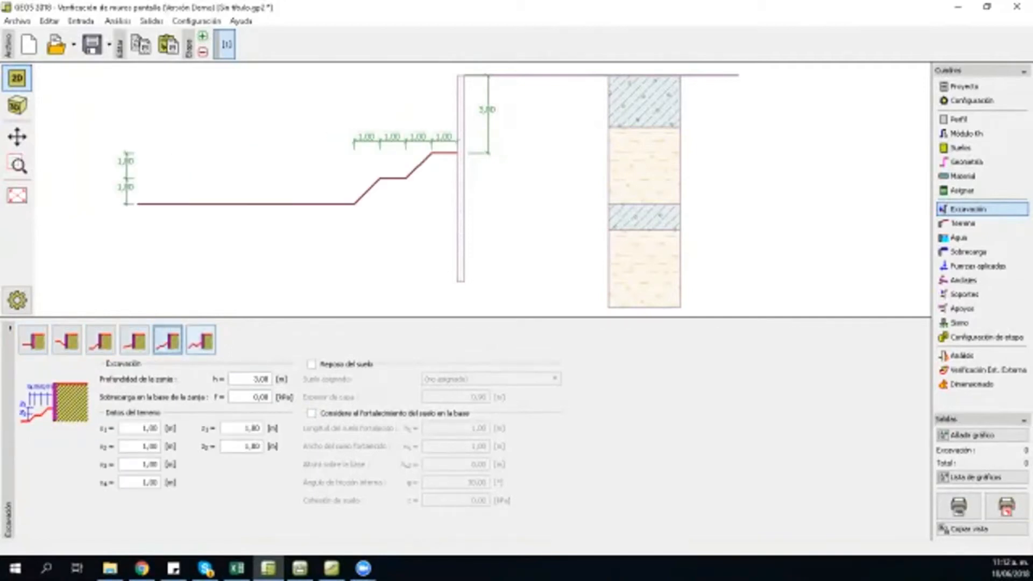
{"action": "left_click", "coordinate": [200, 340]}
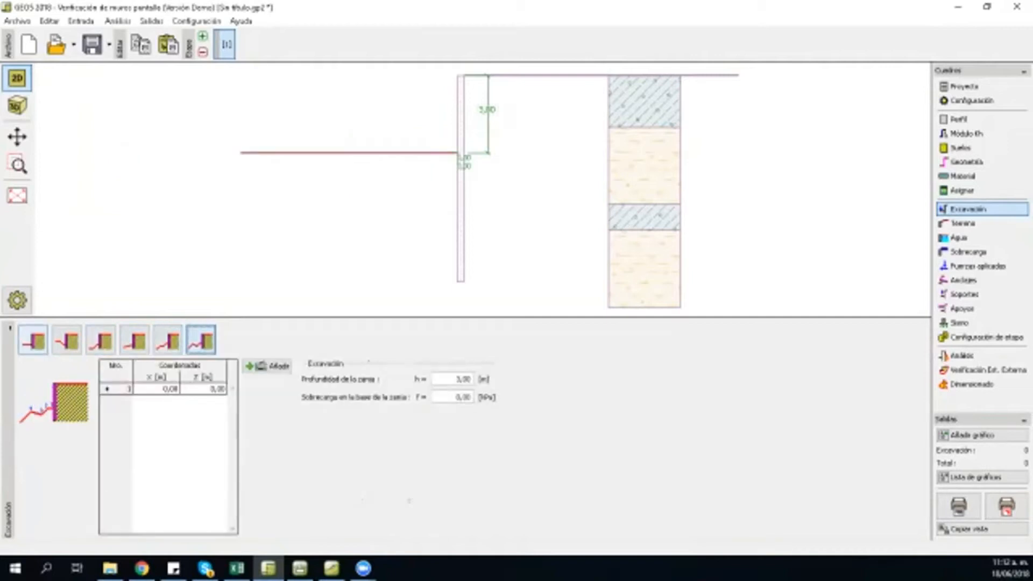
{"action": "left_click", "coordinate": [168, 340]}
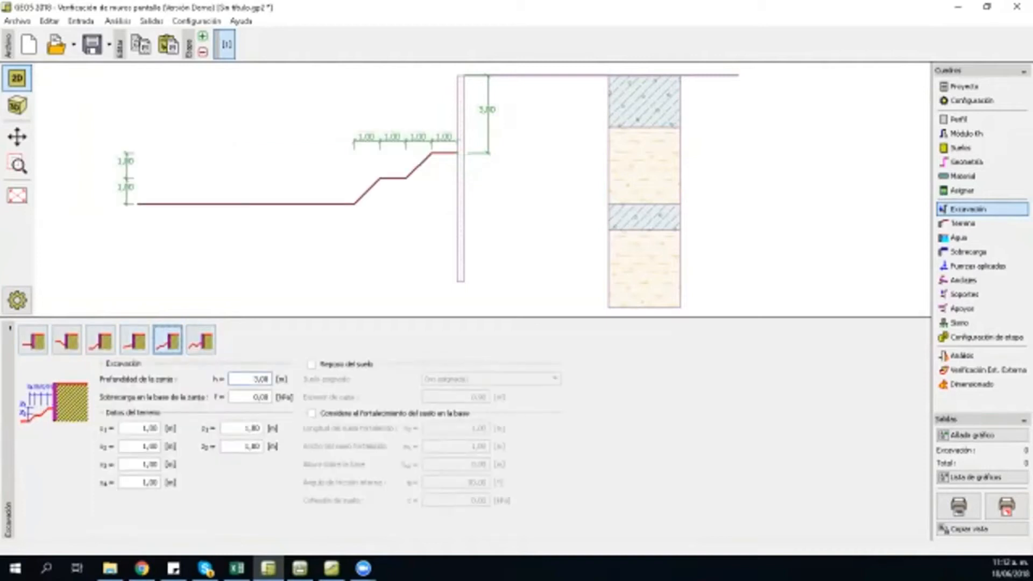
Step: Set the excavation depth in front of the wall to 2 m
{"action": "left_click", "coordinate": [156, 428]}
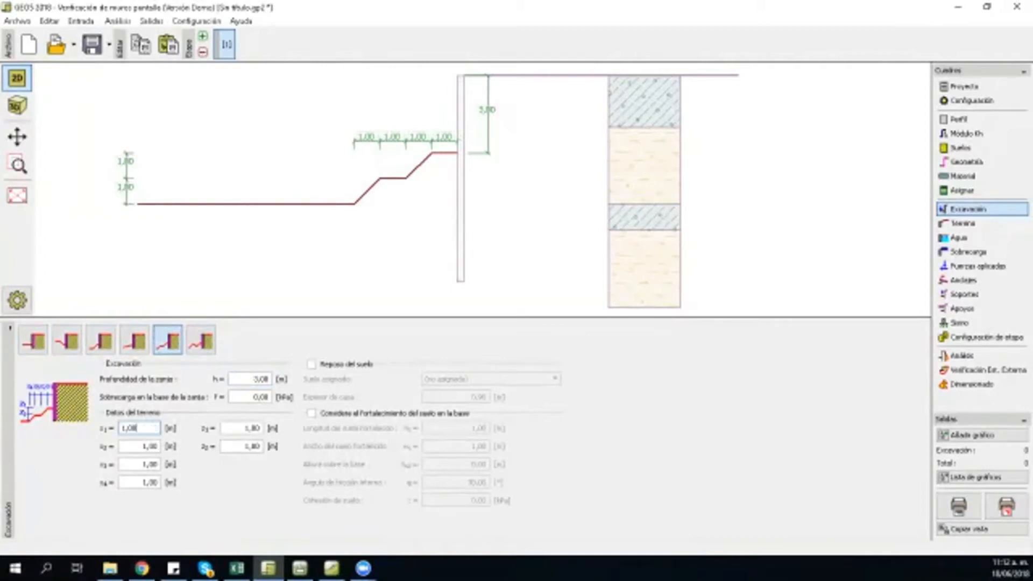
{"action": "left_click", "coordinate": [487, 109]}
{"action": "left_click", "coordinate": [487, 110]}
{"action": "key", "text": "BackSpace"}
{"action": "key", "text": "BackSpace"}
{"action": "key", "text": "BackSpace"}
{"action": "key", "text": "BackSpace"}
{"action": "type", "text": "2"}
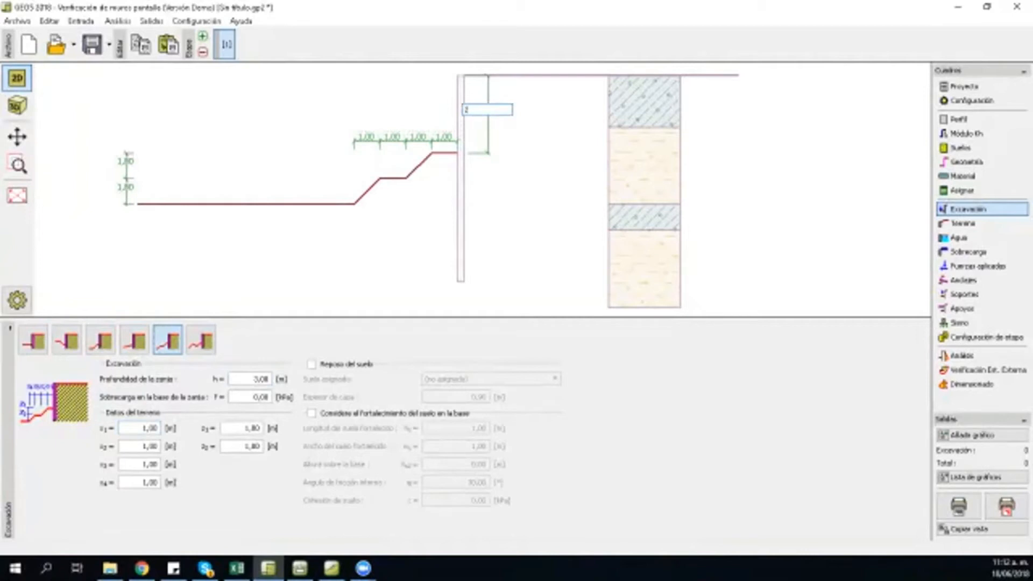
{"action": "key", "text": "Return"}
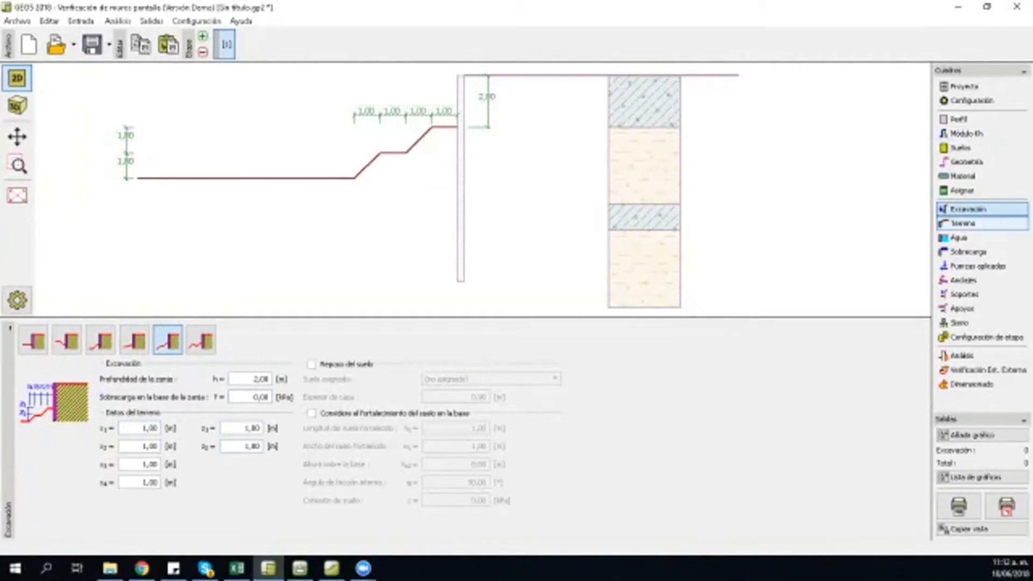
Step: Shape the terrain behind the wall as a level berm followed by a rising slope, and make the excavation bottom flat
{"action": "left_click", "coordinate": [962, 222]}
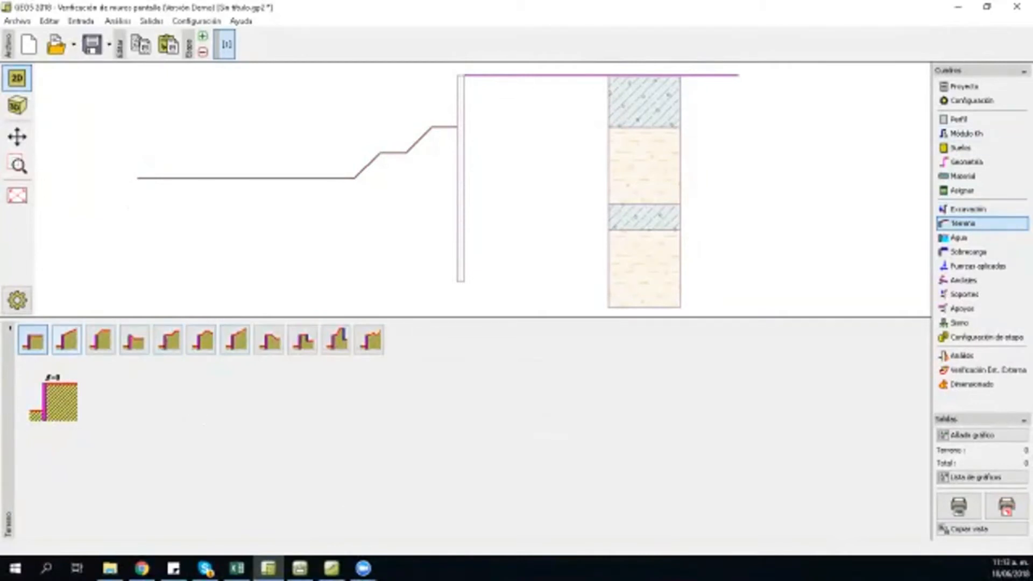
{"action": "left_click", "coordinate": [168, 339]}
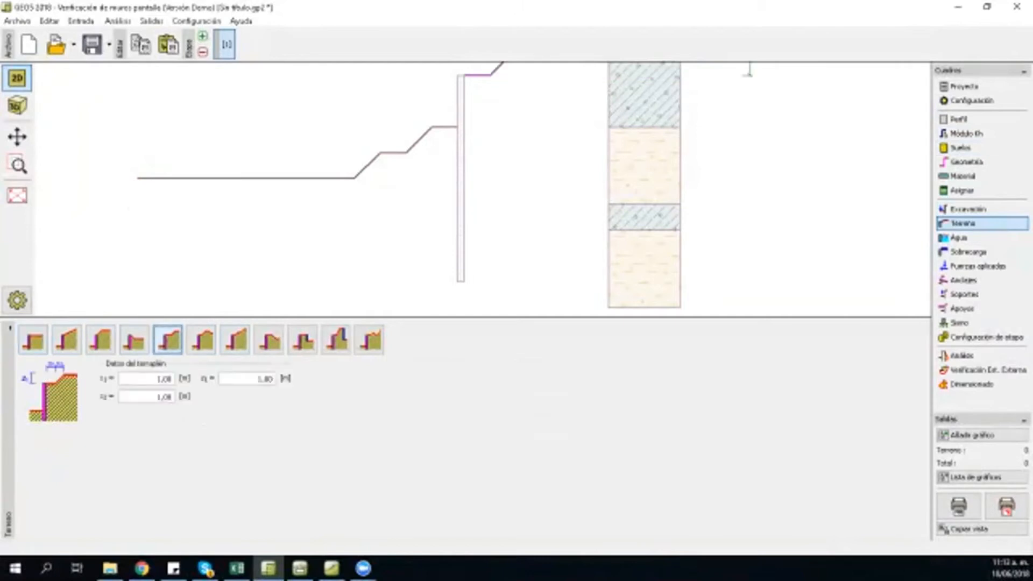
{"action": "left_click", "coordinate": [968, 210]}
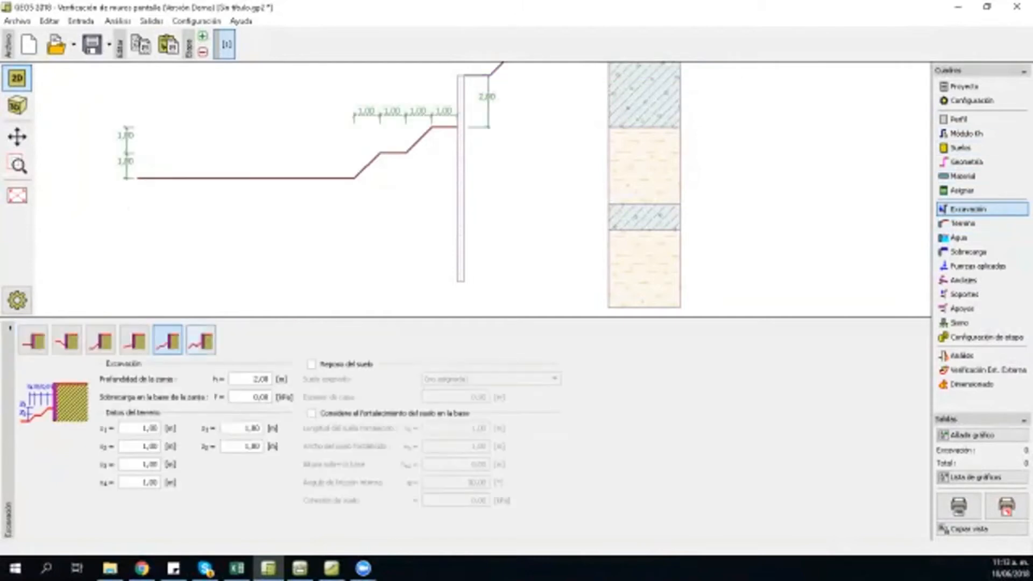
{"action": "left_click", "coordinate": [33, 340]}
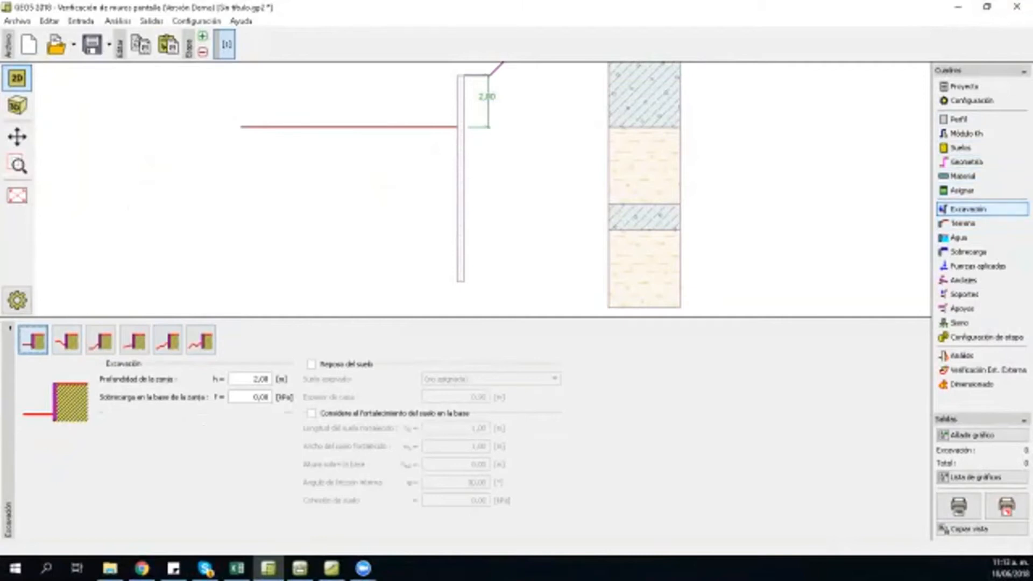
Step: Set the embankment behind the wall to a 2 m berm, a 4 m slope length and a 3 m height
{"action": "left_click", "coordinate": [962, 223]}
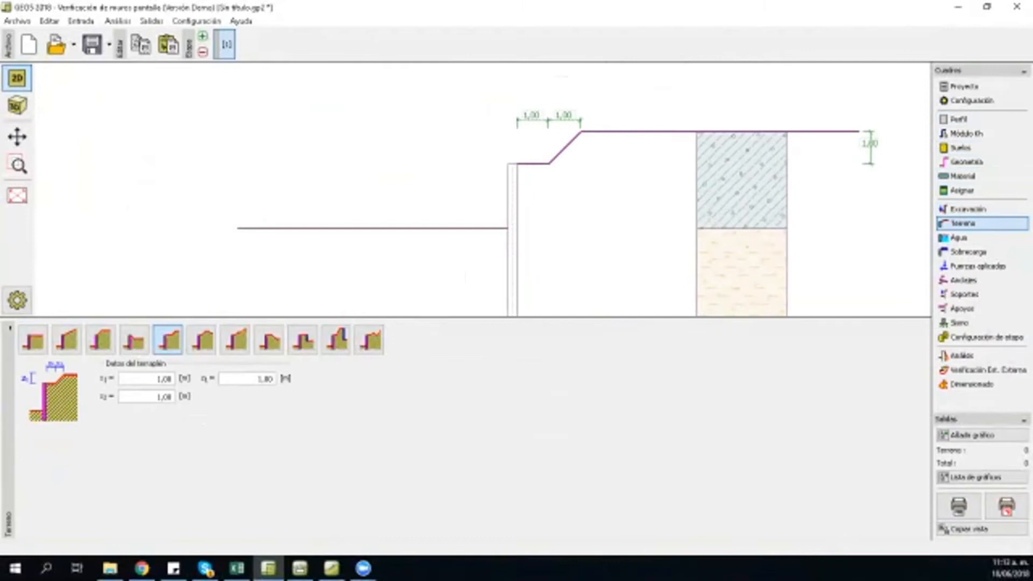
{"action": "left_click", "coordinate": [156, 379]}
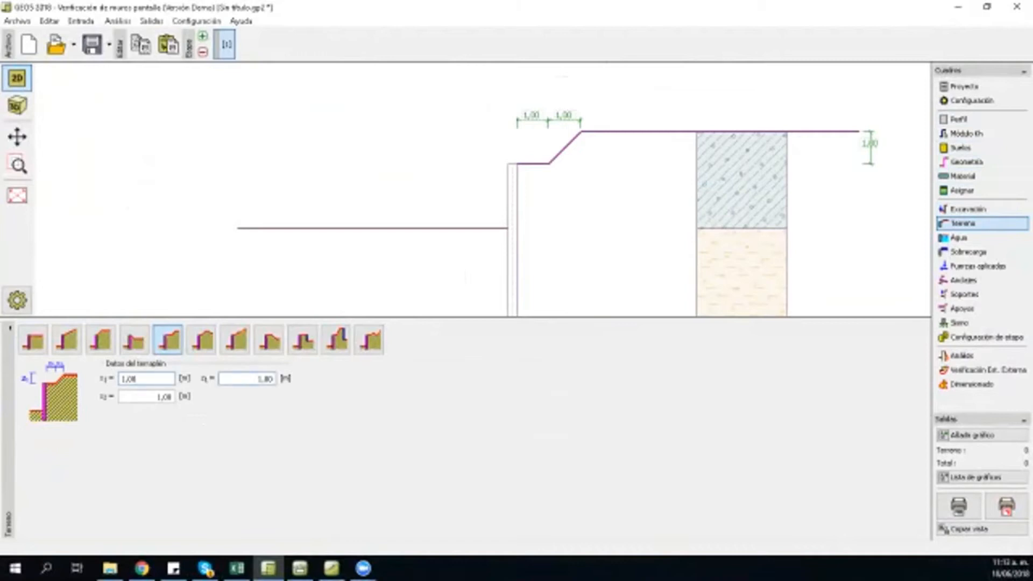
{"action": "key", "text": "BackSpace"}
{"action": "key", "text": "BackSpace"}
{"action": "key", "text": "BackSpace"}
{"action": "key", "text": "BackSpace"}
{"action": "type", "text": "2"}
{"action": "key", "text": "Tab"}
{"action": "type", "text": "4"}
{"action": "key", "text": "Tab"}
{"action": "type", "text": "3"}
{"action": "key", "text": "Tab"}
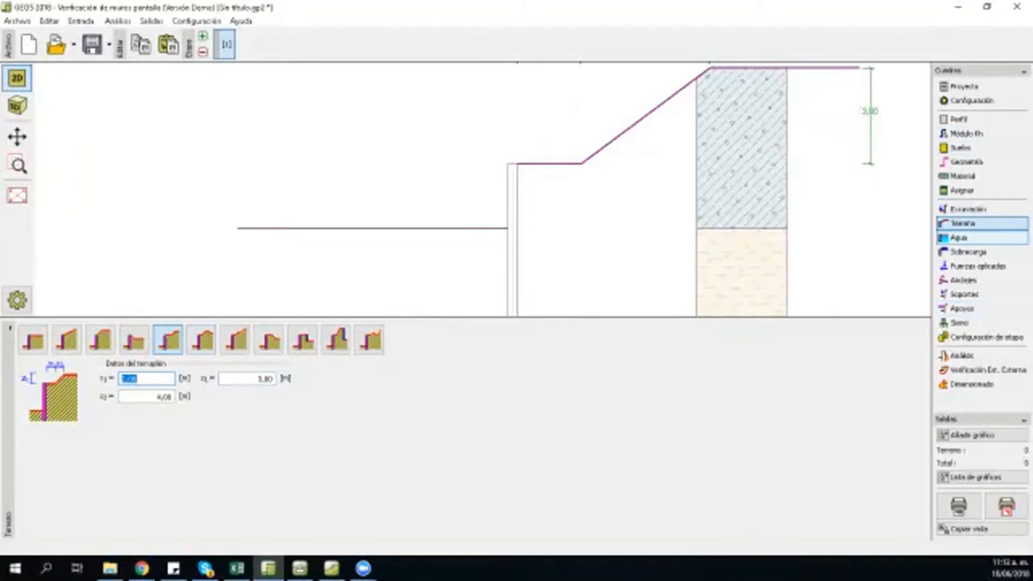
Step: Start a new permanent surcharge of type Franja on the terrain, named "CARGA 1"
{"action": "left_click", "coordinate": [959, 237]}
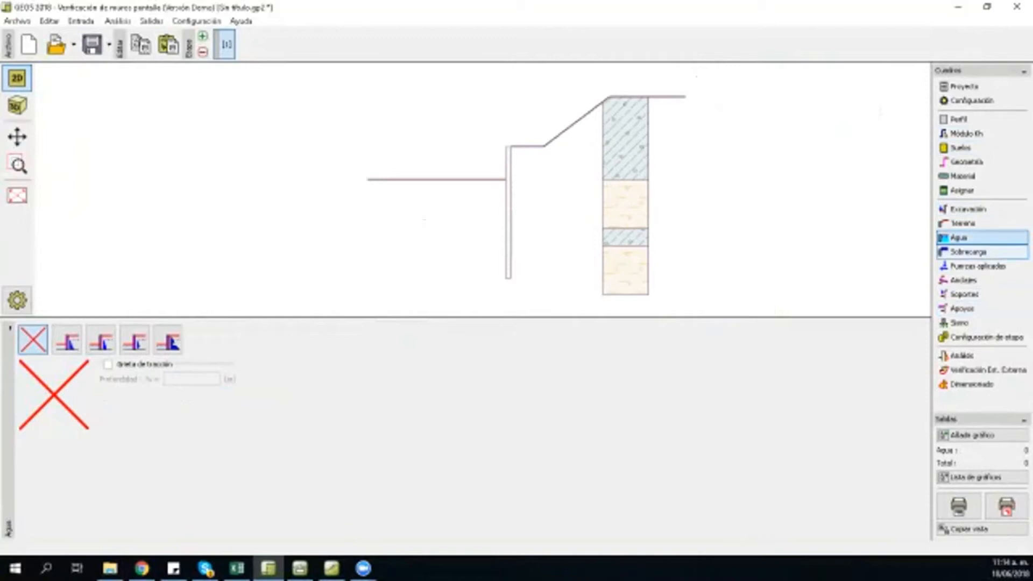
{"action": "left_click", "coordinate": [968, 252]}
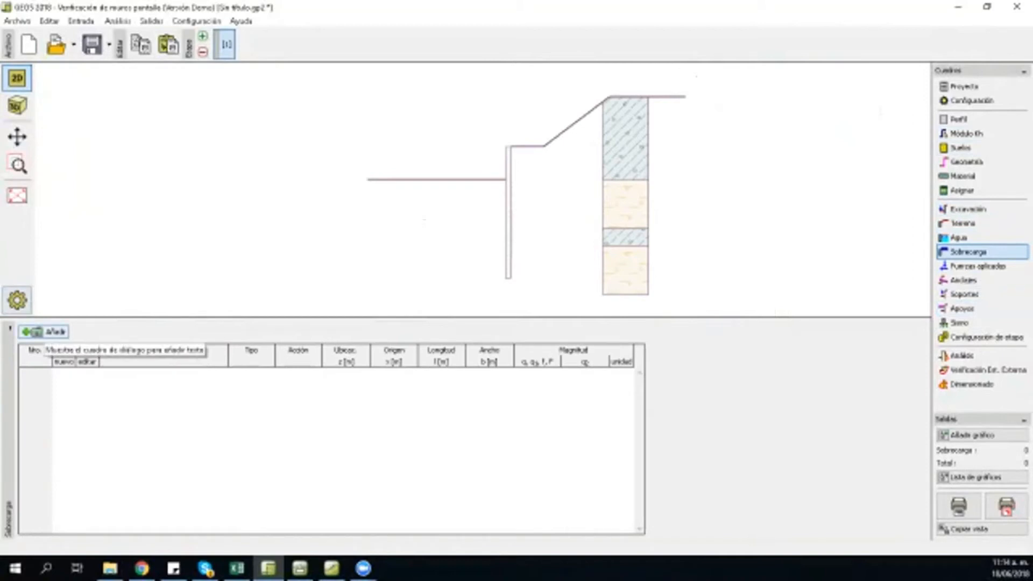
{"action": "left_click", "coordinate": [51, 331]}
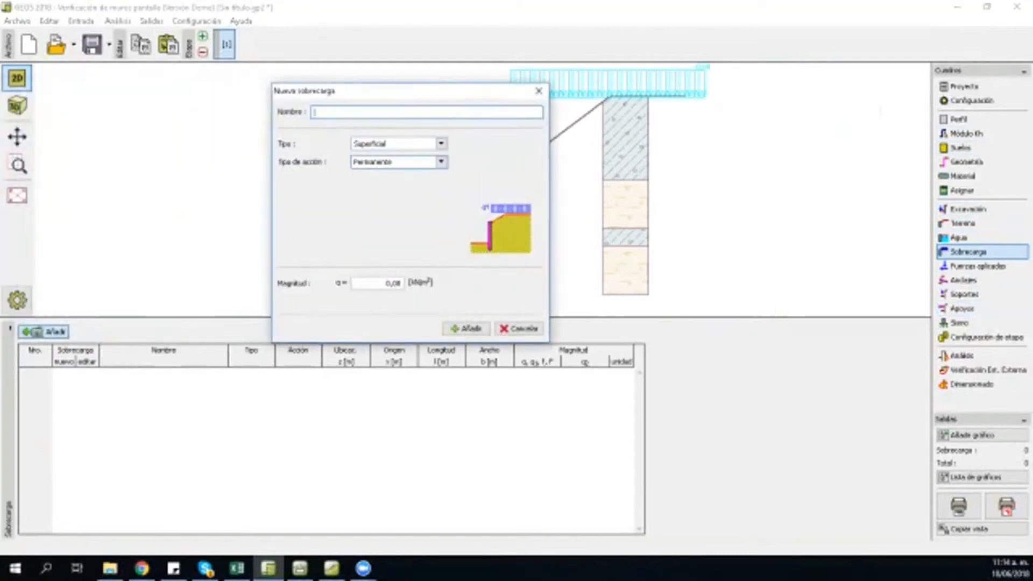
{"action": "left_click", "coordinate": [440, 144]}
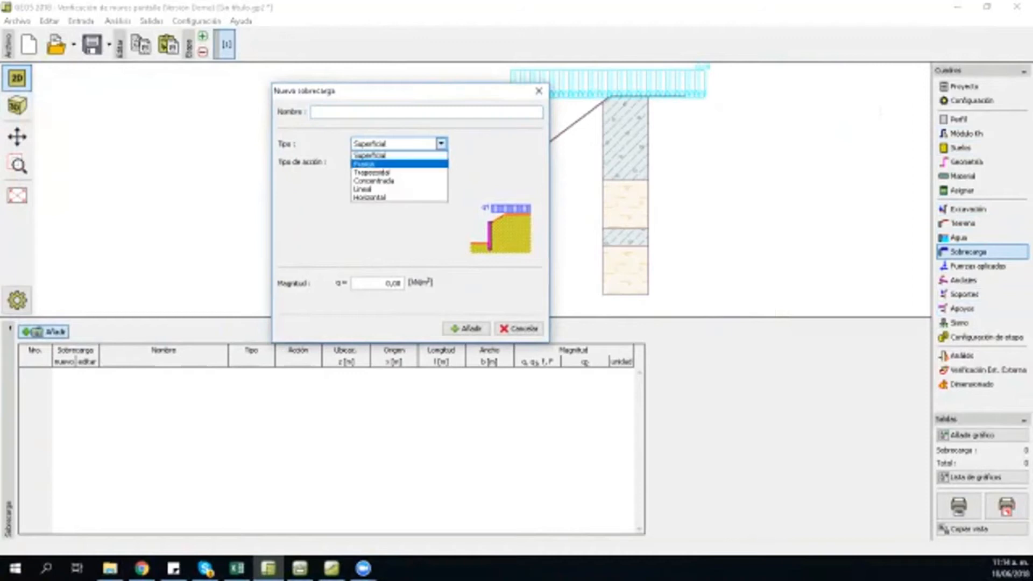
{"action": "left_click", "coordinate": [395, 163]}
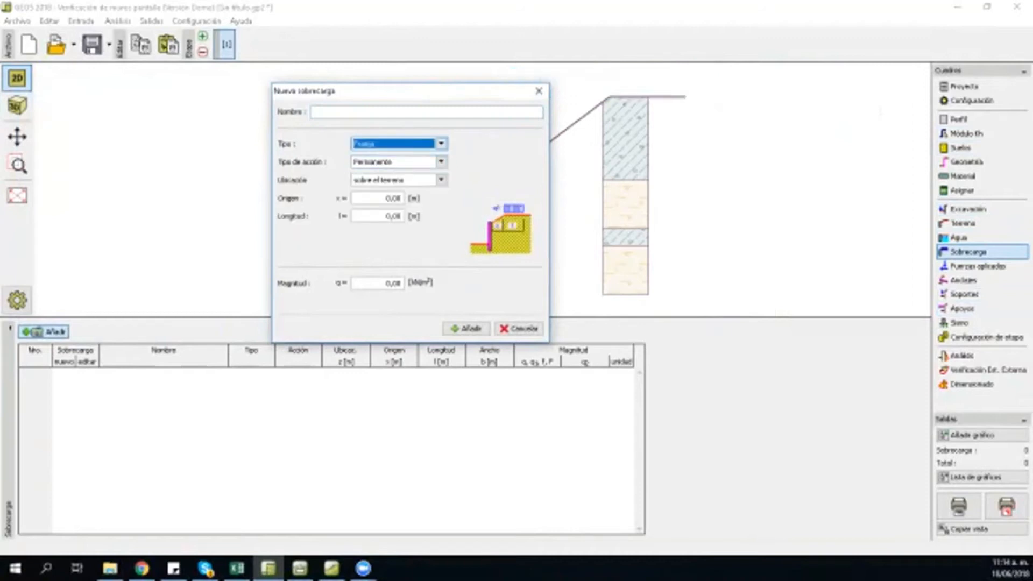
{"action": "left_click", "coordinate": [387, 112]}
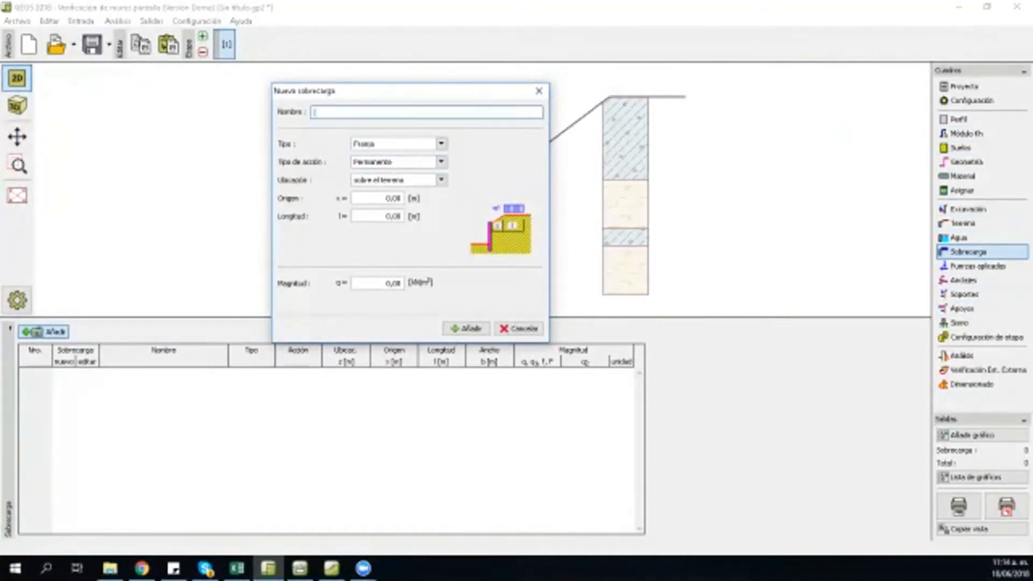
{"action": "type", "text": "CARGA 1"}
Step: Give the strip surcharge an origin of 7 m, a length of 2 m and a magnitude of 12 kN/m², and add it
{"action": "left_click", "coordinate": [378, 198]}
{"action": "key", "text": "shift+Home"}
{"action": "key", "text": "BackSpace"}
{"action": "type", "text": "7"}
{"action": "key", "text": "Tab"}
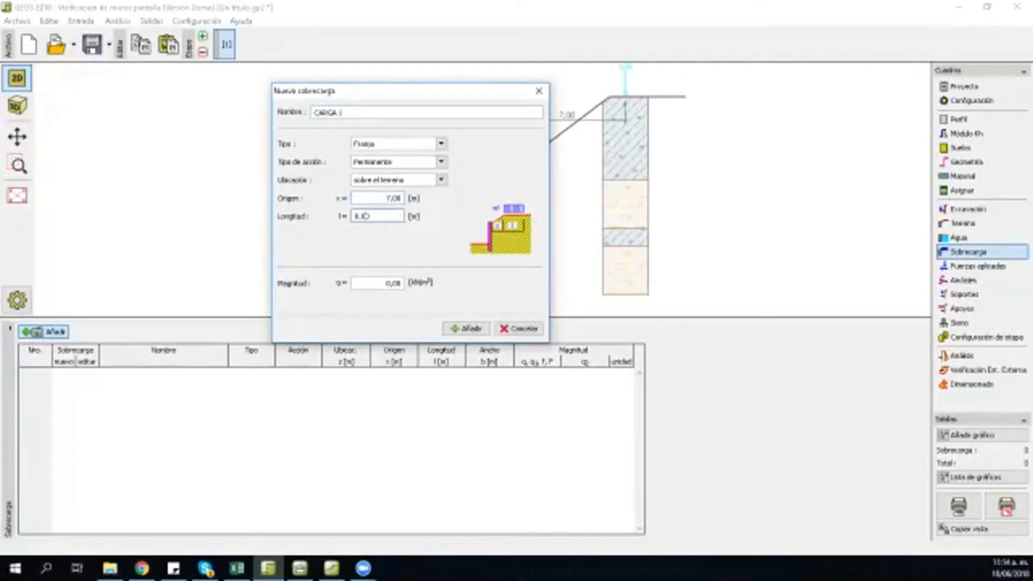
{"action": "key", "text": "shift+Home"}
{"action": "key", "text": "BackSpace"}
{"action": "type", "text": "2"}
{"action": "key", "text": "Tab"}
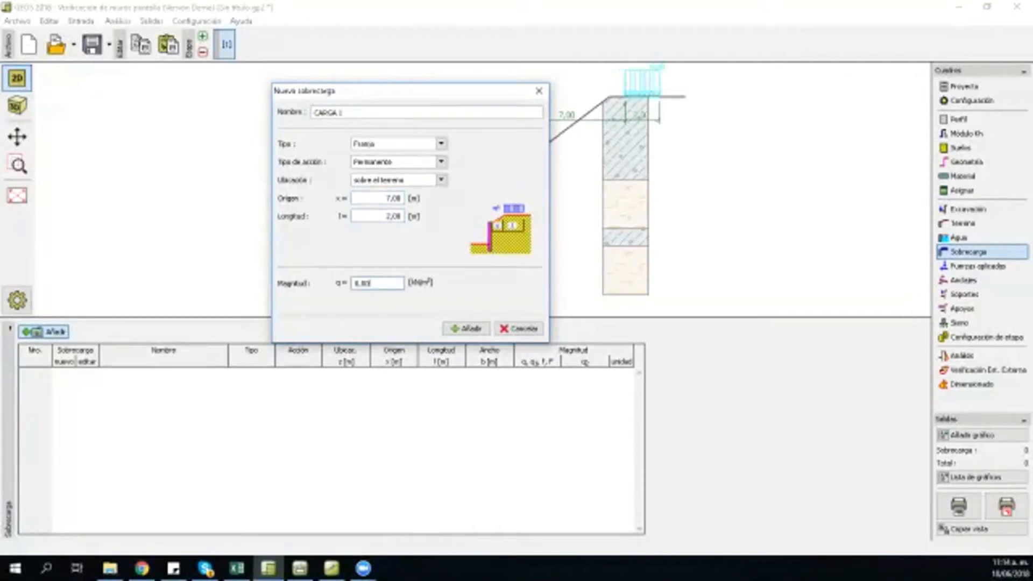
{"action": "key", "text": "BackSpace"}
{"action": "type", "text": "12"}
{"action": "key", "text": "Tab"}
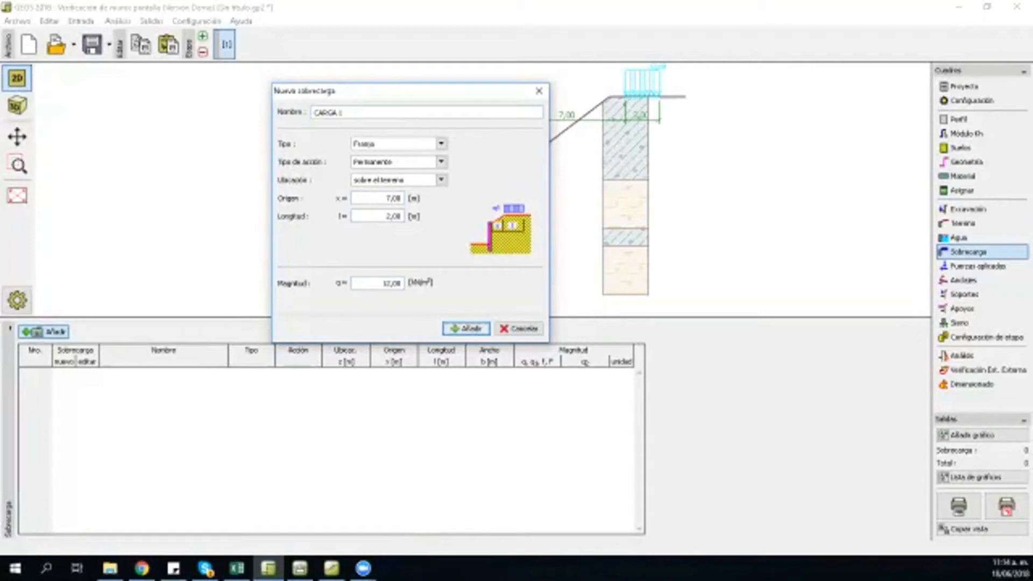
{"action": "key", "text": "space"}
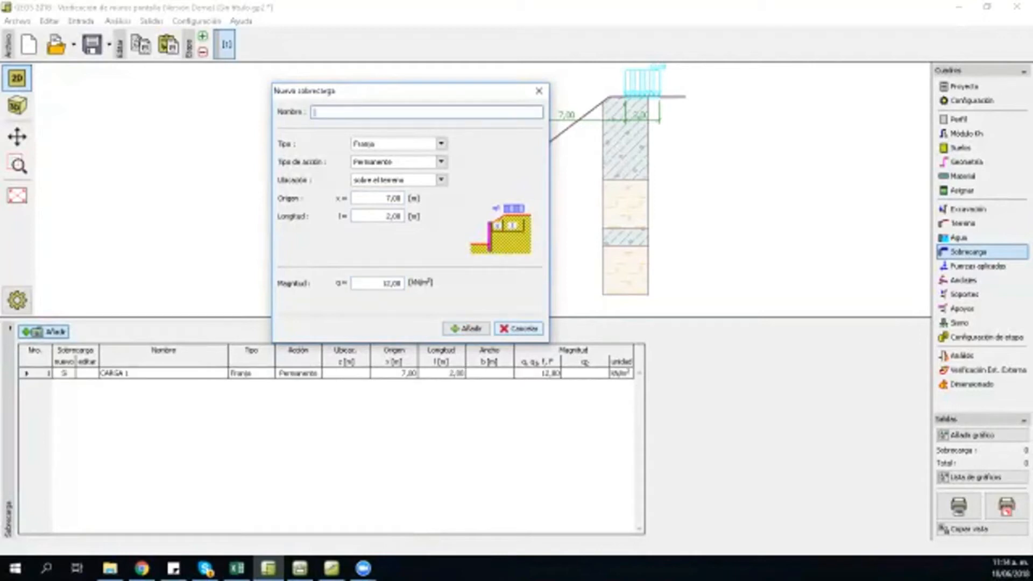
{"action": "key", "text": "Escape"}
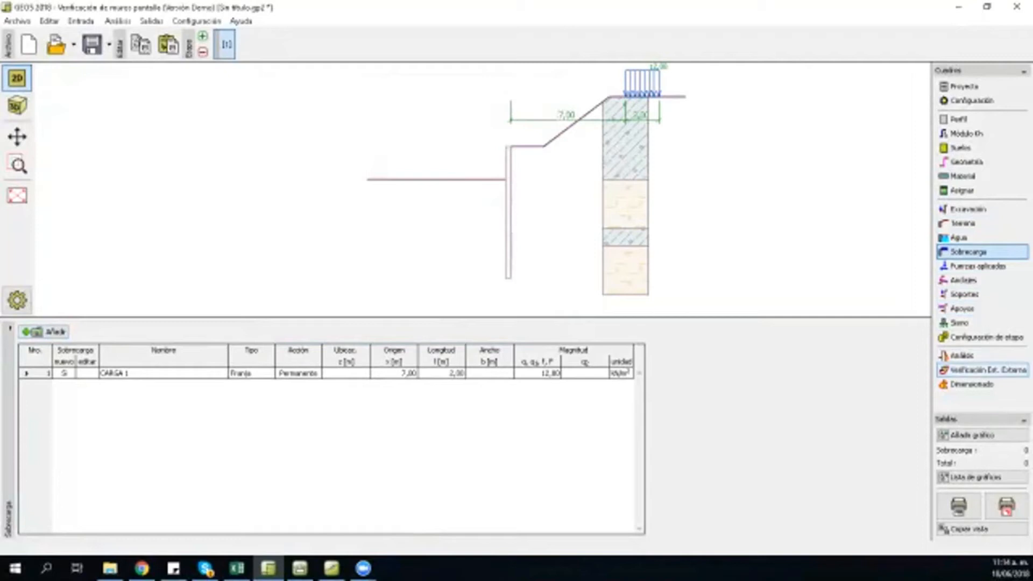
Step: Analyse the first construction stage, and add a second stage with its anchor list open
{"action": "left_click", "coordinate": [961, 355]}
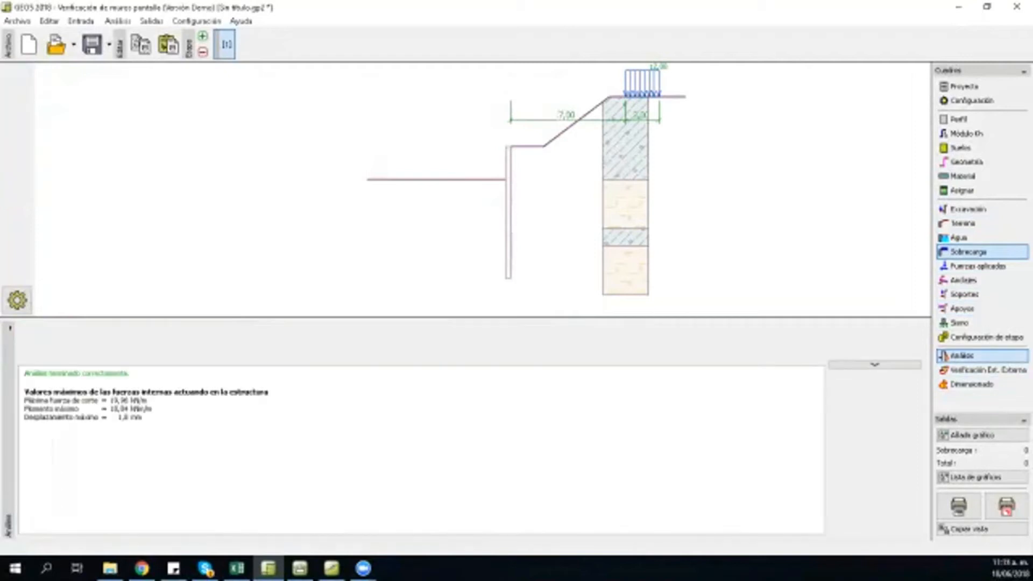
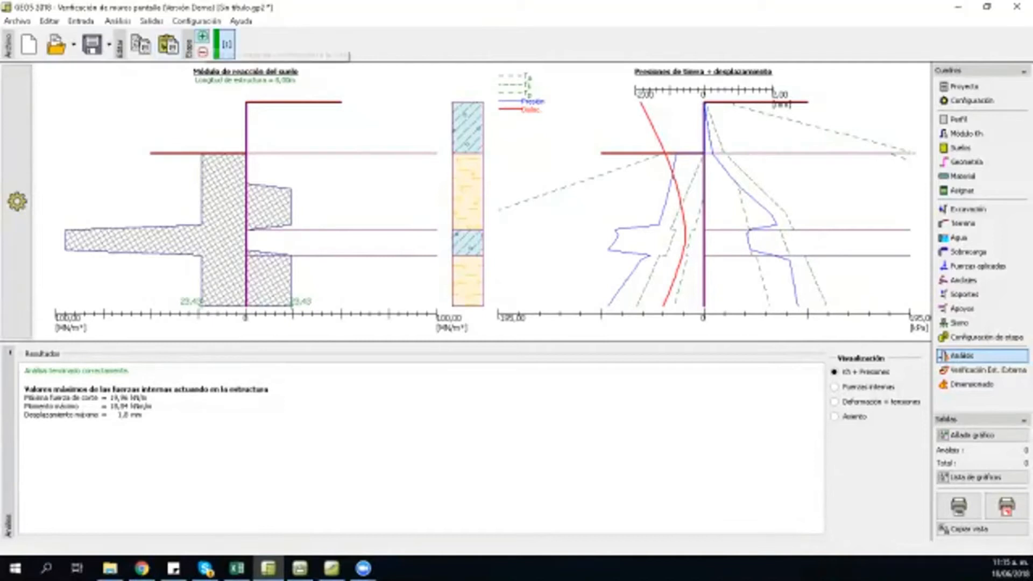
{"action": "left_click", "coordinate": [202, 36]}
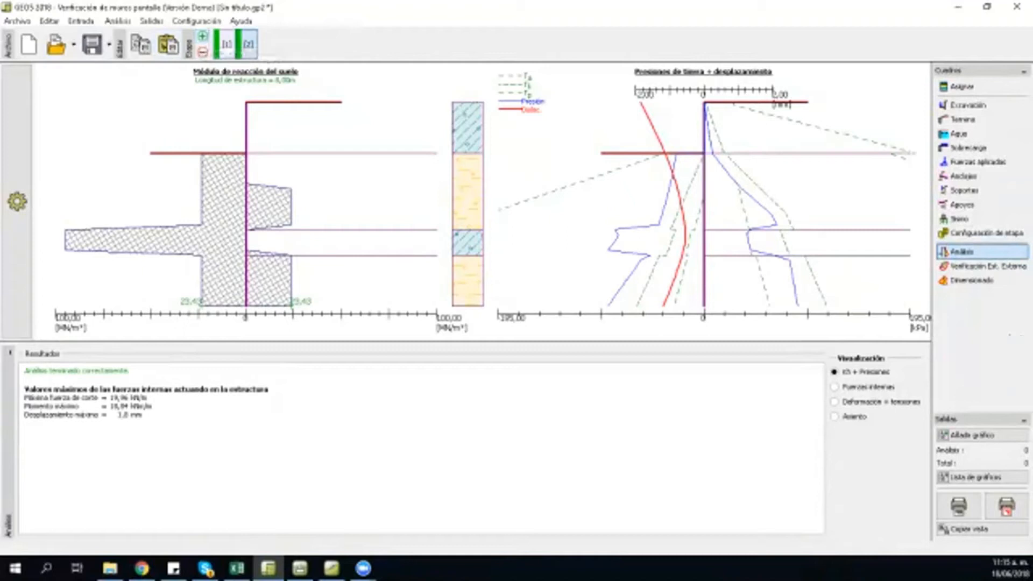
{"action": "left_click", "coordinate": [962, 176]}
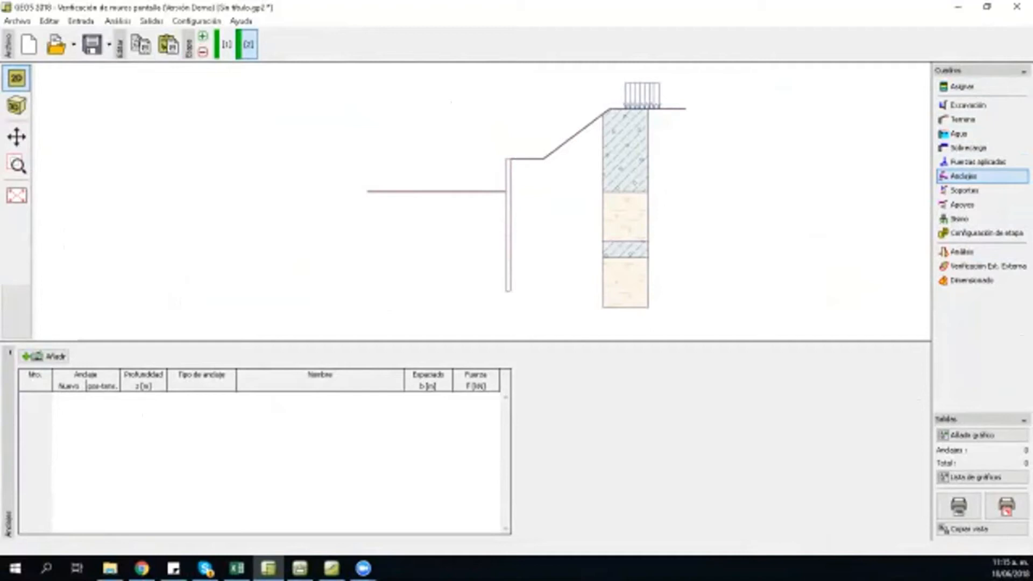
Step: Start a new anchor of unspecified type with a depth of 1.50 m and a free length of 6 m
{"action": "left_click", "coordinate": [45, 356]}
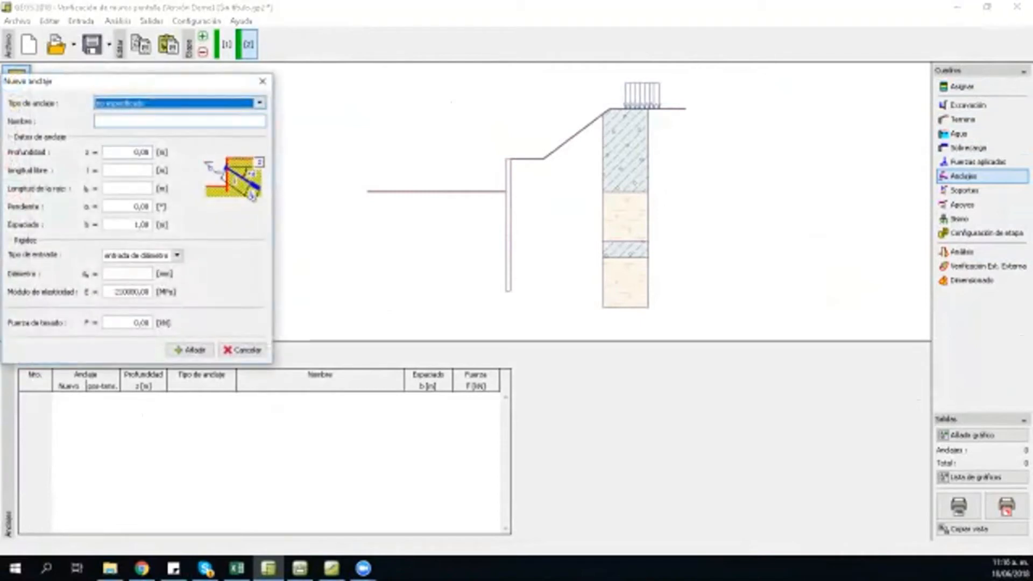
{"action": "left_click_drag", "start_coordinate": [177, 84], "coordinate": [510, 74]}
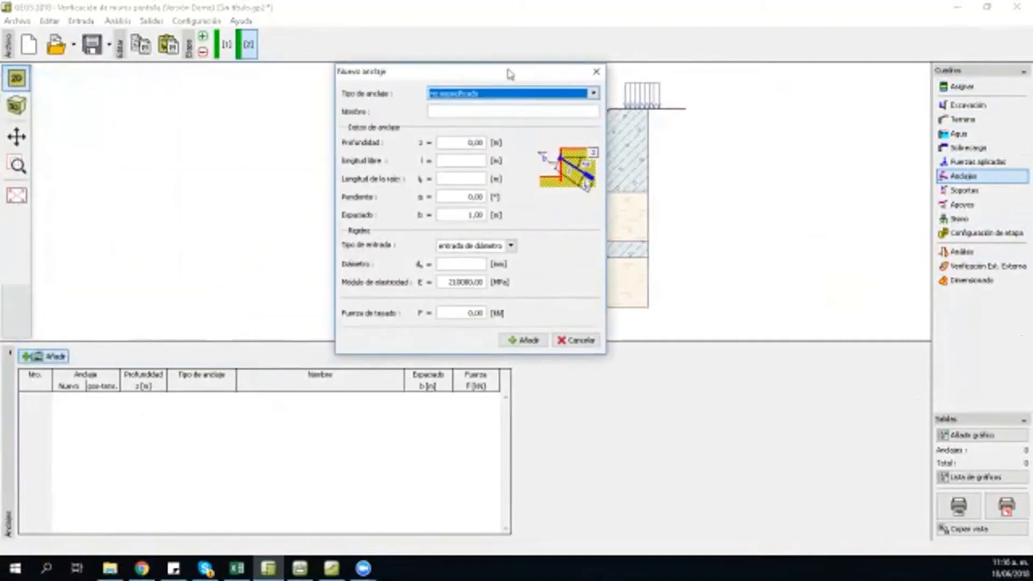
{"action": "left_click", "coordinate": [461, 143]}
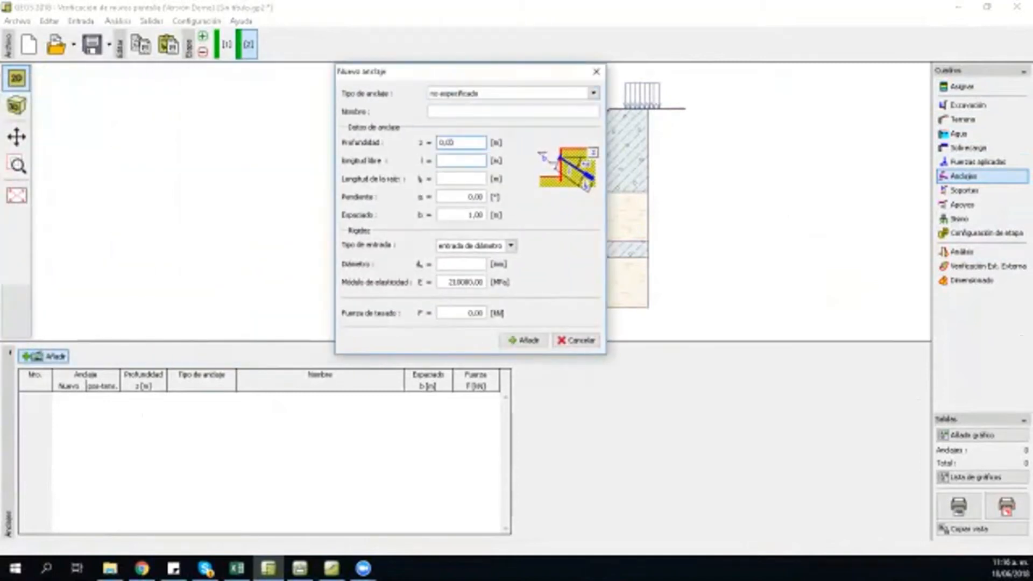
{"action": "key", "text": "ctrl+a"}
{"action": "key", "text": "BackSpace"}
{"action": "type", "text": "3"}
{"action": "type", "text": ",5"}
{"action": "key", "text": "Tab"}
{"action": "type", "text": "6"}
{"action": "key", "text": "Tab"}
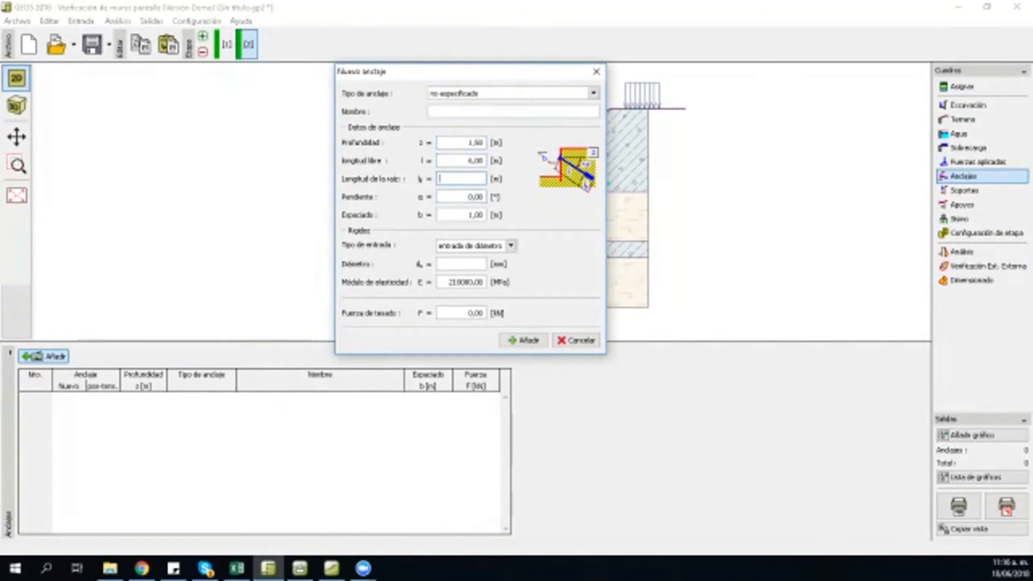
Step: Give the new anchor a root length of 3 m and a slope of 15°, keeping the 1 m spacing
{"action": "type", "text": "3"}
{"action": "key", "text": "Tab"}
{"action": "type", "text": "0"}
{"action": "type", "text": "5"}
{"action": "key", "text": "Tab"}
{"action": "key", "text": "Tab"}
{"action": "key", "text": "Tab"}
Step: Set the anchor's diameter to 20 mm and its prestressing force to 70 kN, add it, and finish adding anchors
{"action": "type", "text": "28"}
{"action": "key", "text": "Tab"}
{"action": "left_click", "coordinate": [450, 313]}
{"action": "double_click", "coordinate": [449, 313]}
{"action": "key", "text": "BackSpace"}
{"action": "type", "text": "70"}
{"action": "key", "text": "Tab"}
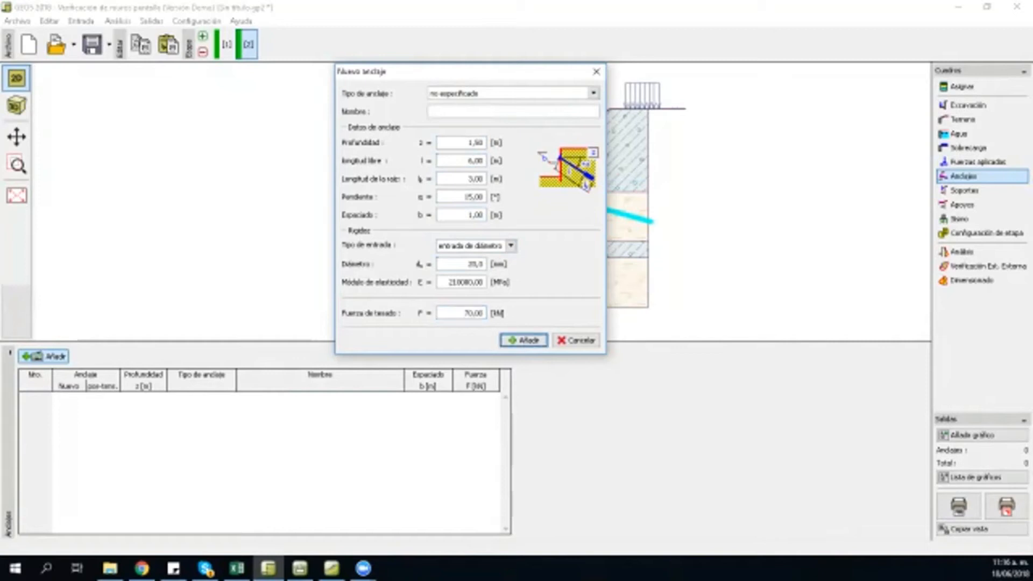
{"action": "key", "text": "Return"}
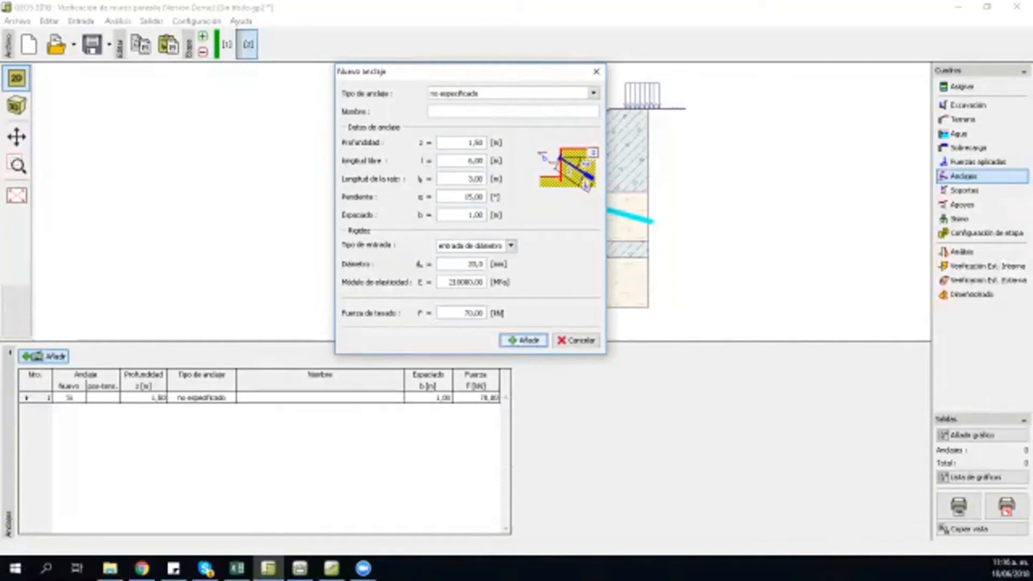
{"action": "key", "text": "Tab"}
{"action": "key", "text": "Return"}
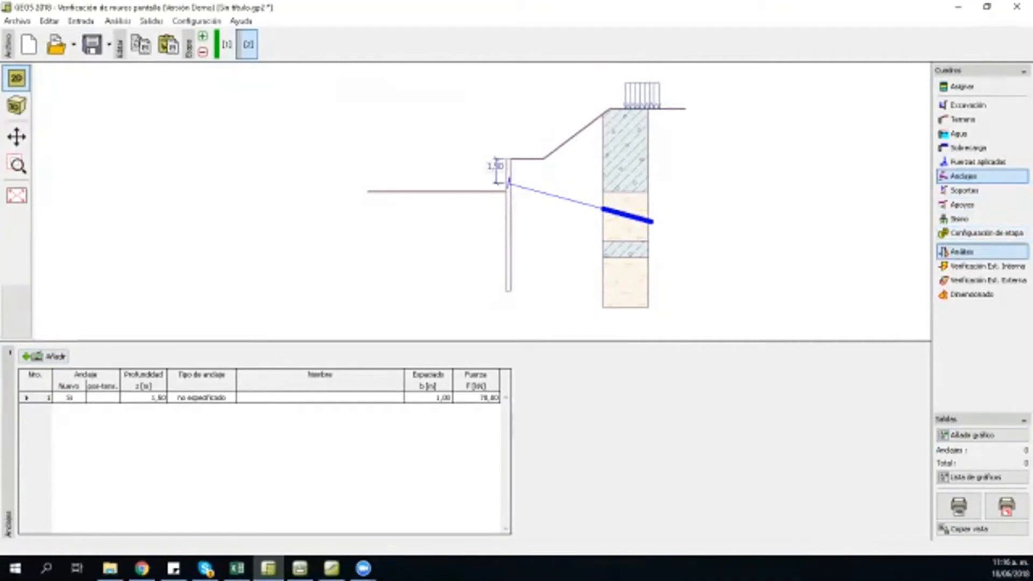
Step: Analyse the second construction stage, and add a third stage with its excavation settings open
{"action": "left_click", "coordinate": [961, 251]}
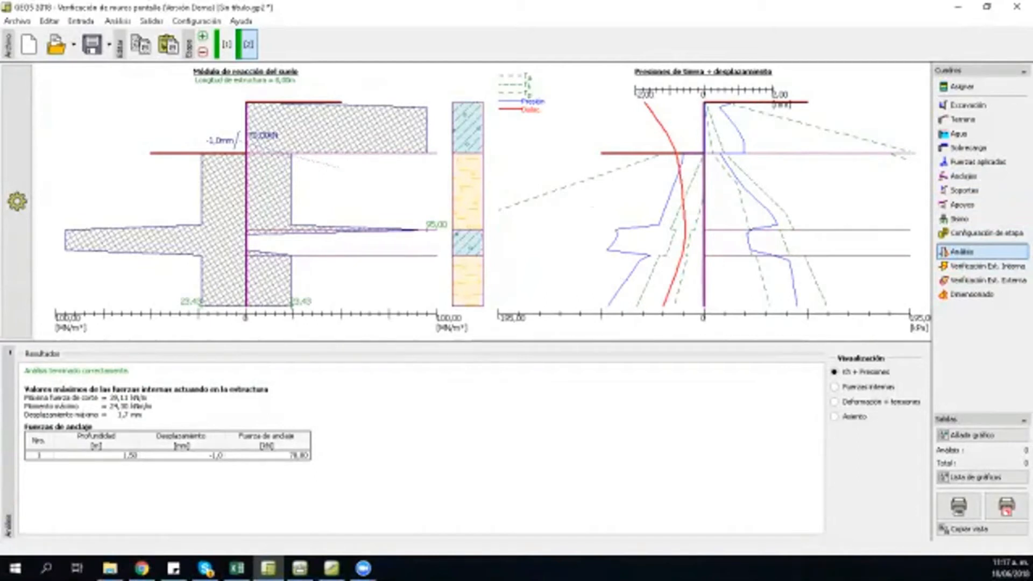
{"action": "left_click", "coordinate": [202, 36]}
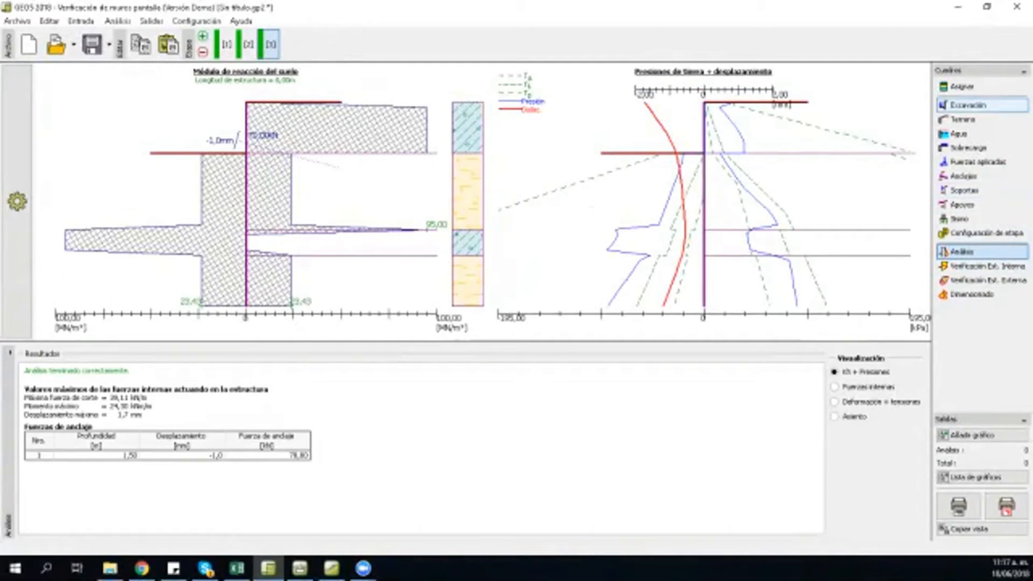
{"action": "left_click", "coordinate": [968, 105]}
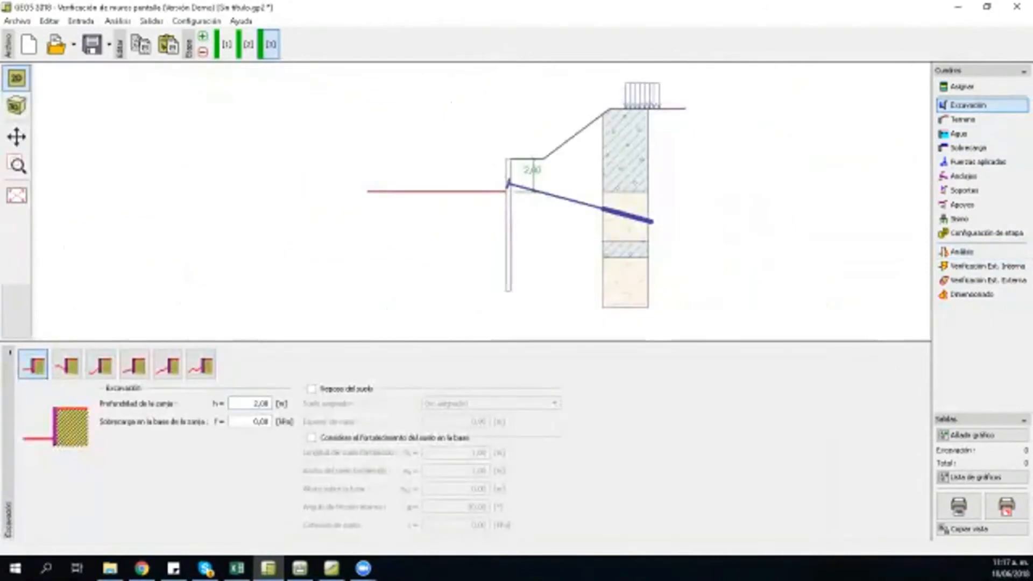
Step: Set the trench depth of the third stage to 4.70 m and analyse the stage
{"action": "left_click", "coordinate": [532, 170]}
{"action": "key", "text": "BackSpace"}
{"action": "type", "text": "4,78"}
{"action": "key", "text": "Return"}
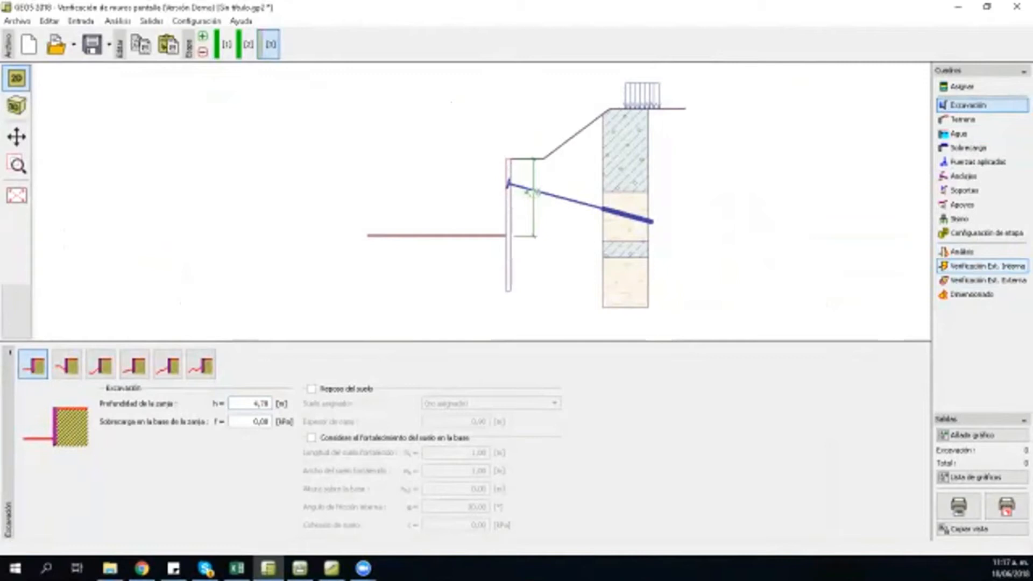
{"action": "left_click", "coordinate": [960, 252]}
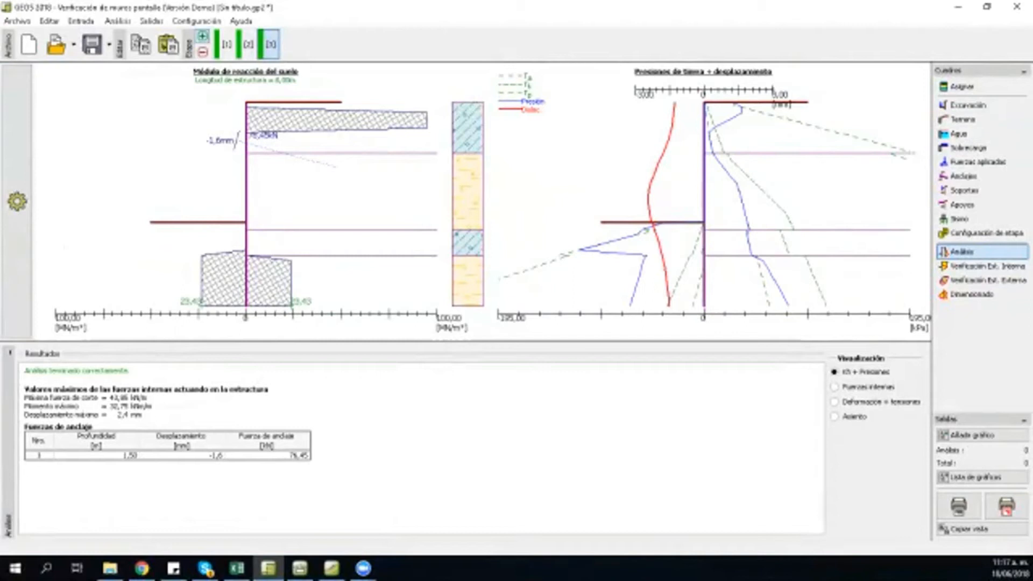
Step: Add a fourth stage and start a new anchor at 4 m depth with a 5 m free length and a 3 m root length
{"action": "left_click", "coordinate": [203, 36]}
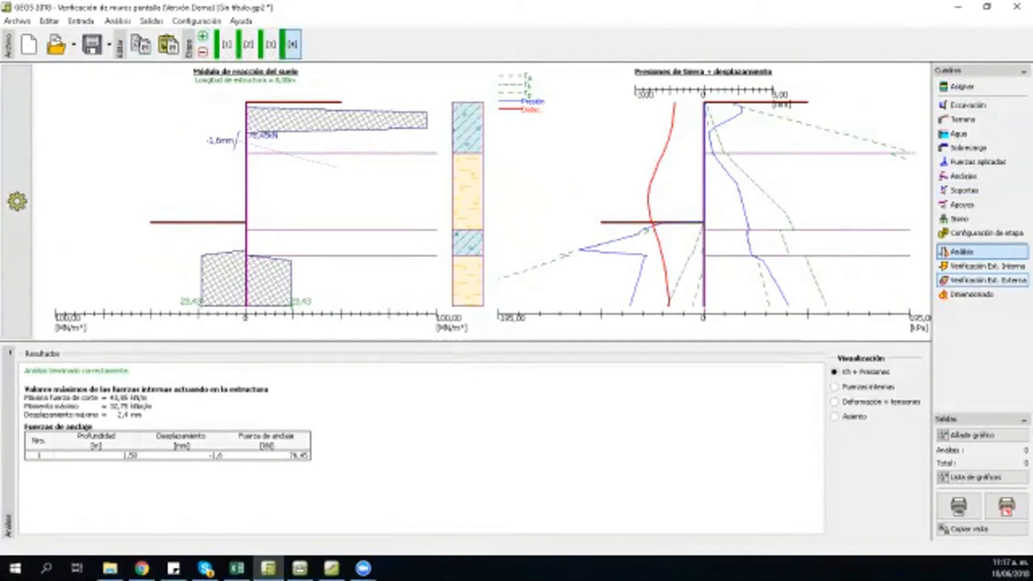
{"action": "left_click", "coordinate": [962, 175]}
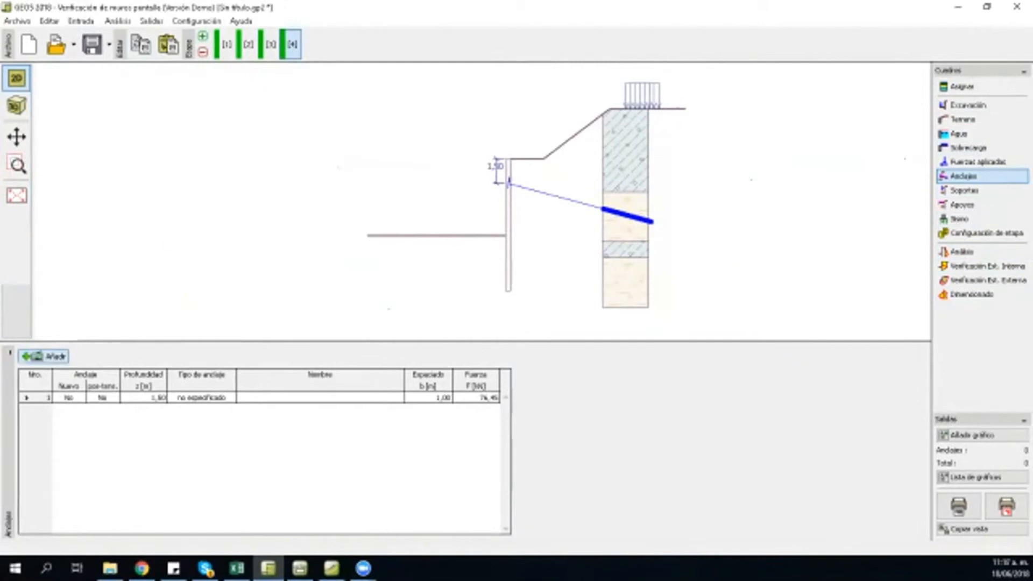
{"action": "left_click", "coordinate": [44, 356]}
{"action": "left_click_drag", "start_coordinate": [174, 79], "coordinate": [544, 95]}
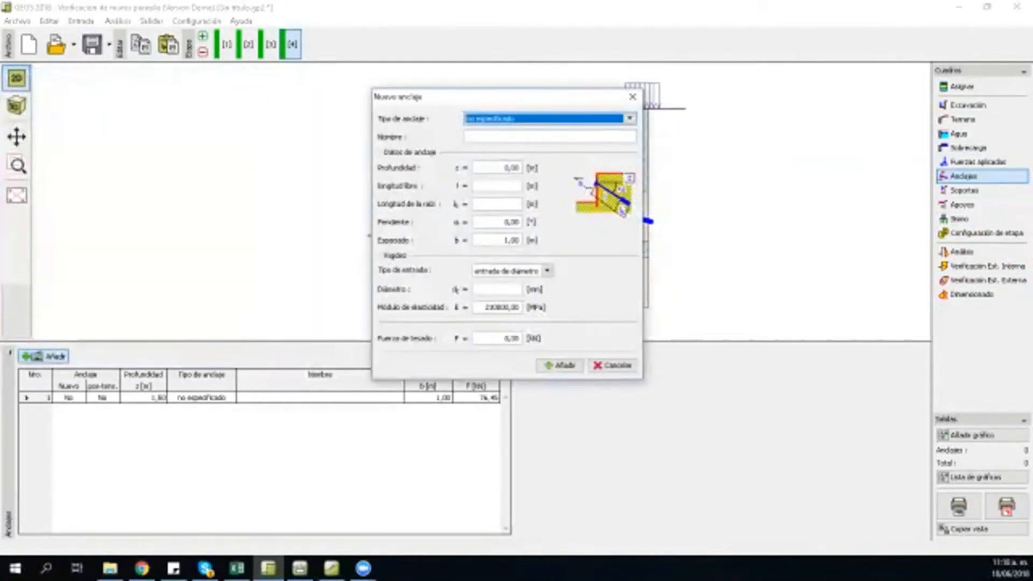
{"action": "left_click", "coordinate": [496, 168]}
{"action": "double_click", "coordinate": [488, 168]}
{"action": "type", "text": "4"}
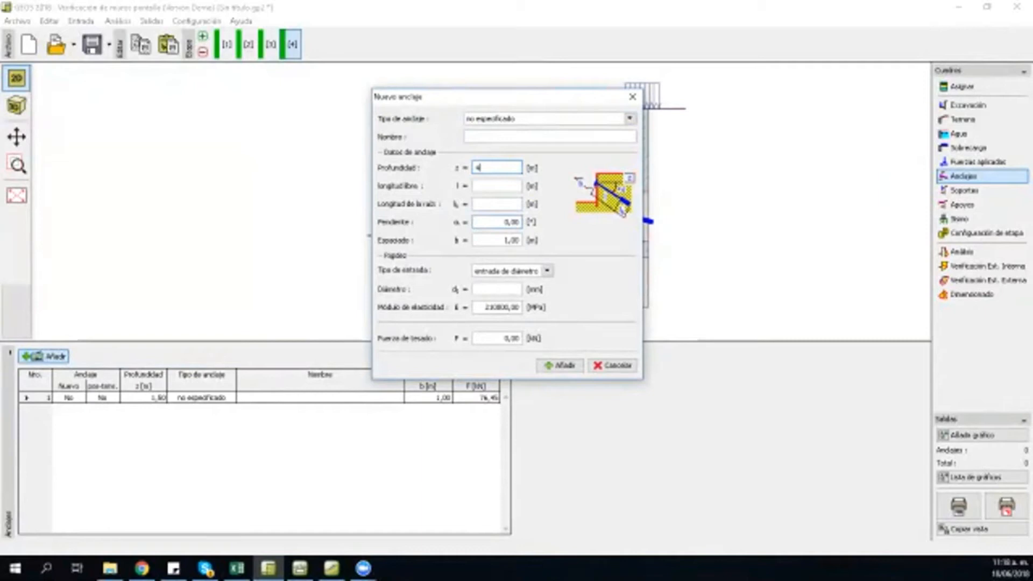
{"action": "key", "text": "Tab"}
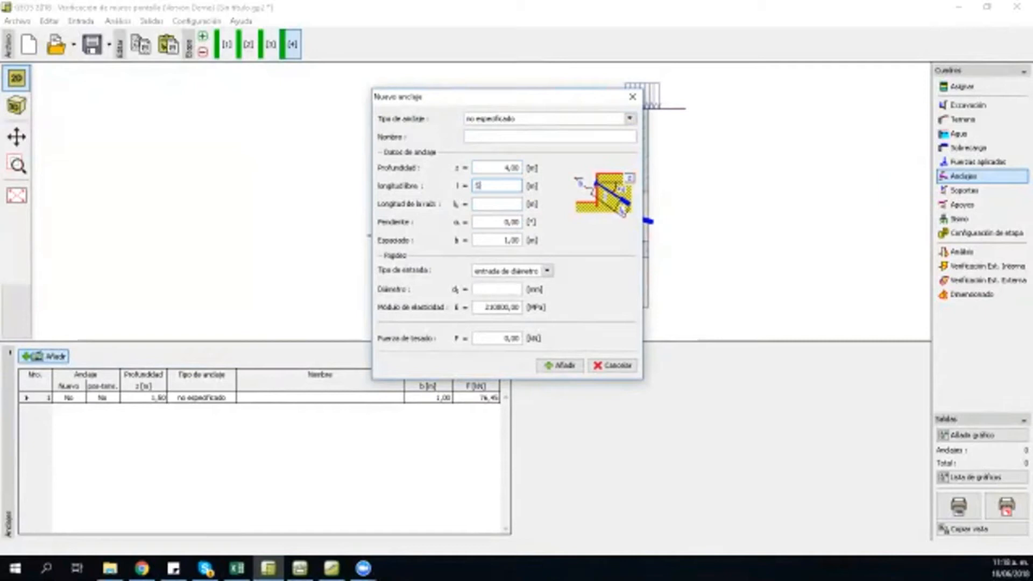
{"action": "type", "text": "5"}
{"action": "key", "text": "Tab"}
{"action": "type", "text": "3"}
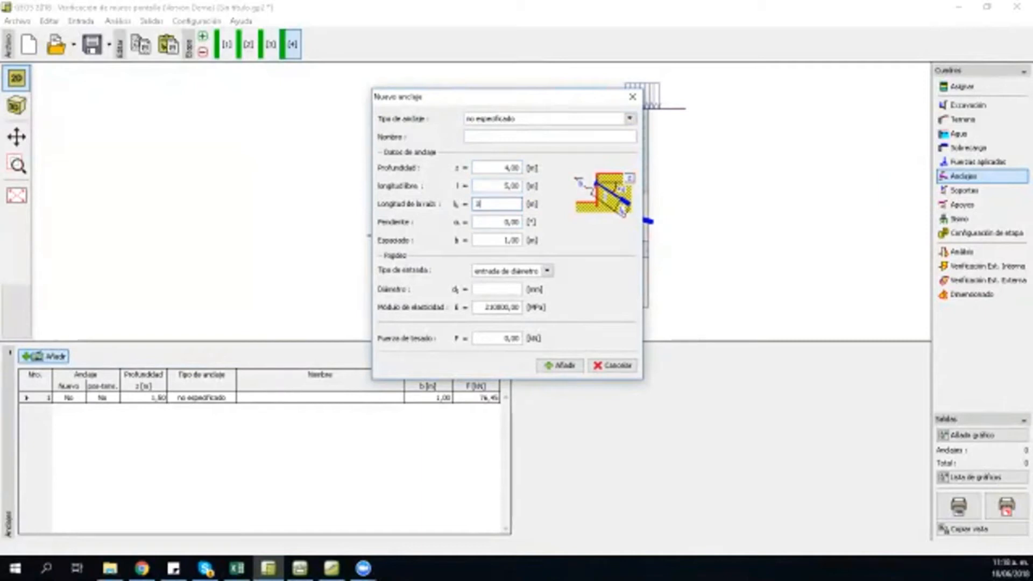
Step: Give the second anchor a 20° slope, a 20 mm diameter and a 70 kN prestressing force, and add it
{"action": "key", "text": "Tab"}
{"action": "key", "text": "BackSpace"}
{"action": "type", "text": "20"}
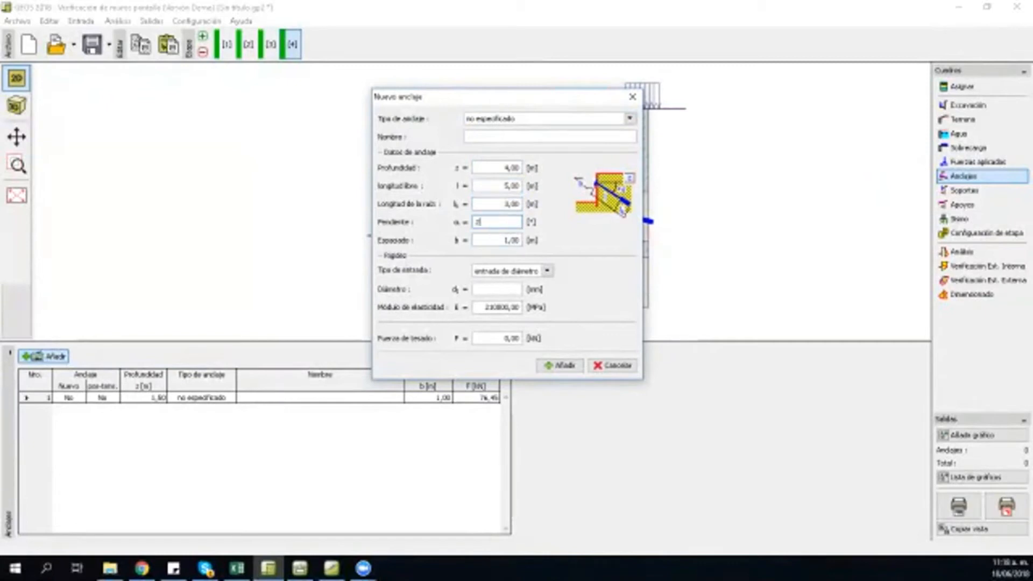
{"action": "key", "text": "Tab"}
{"action": "key", "text": "Tab"}
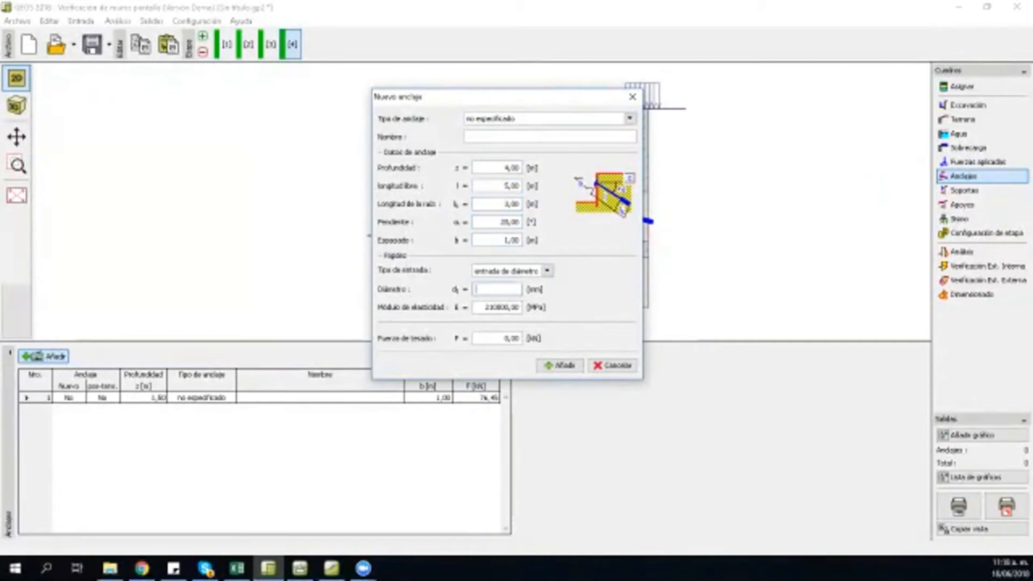
{"action": "type", "text": "20"}
{"action": "key", "text": "Tab"}
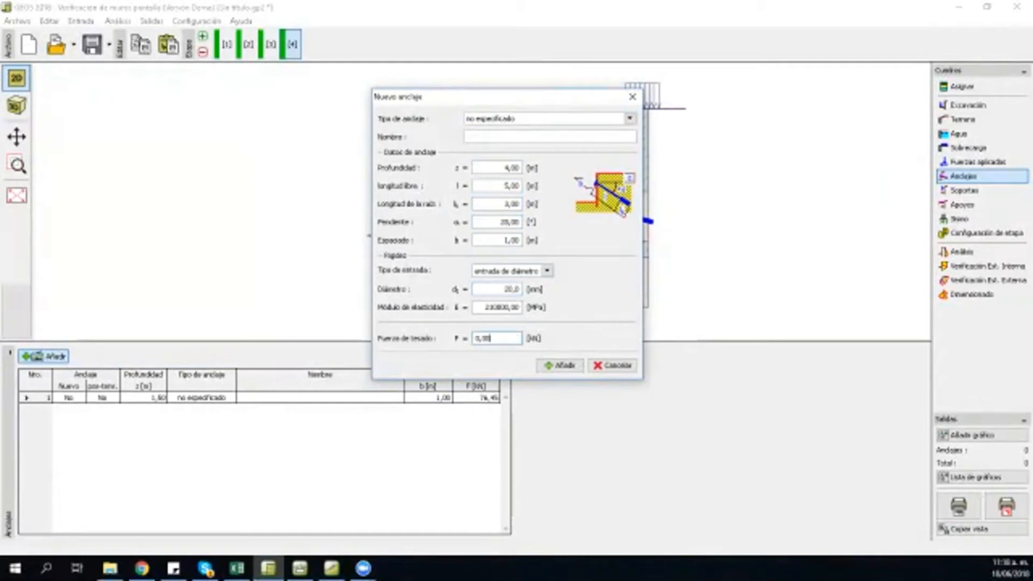
{"action": "key", "text": "BackSpace"}
{"action": "type", "text": "70"}
{"action": "key", "text": "Tab"}
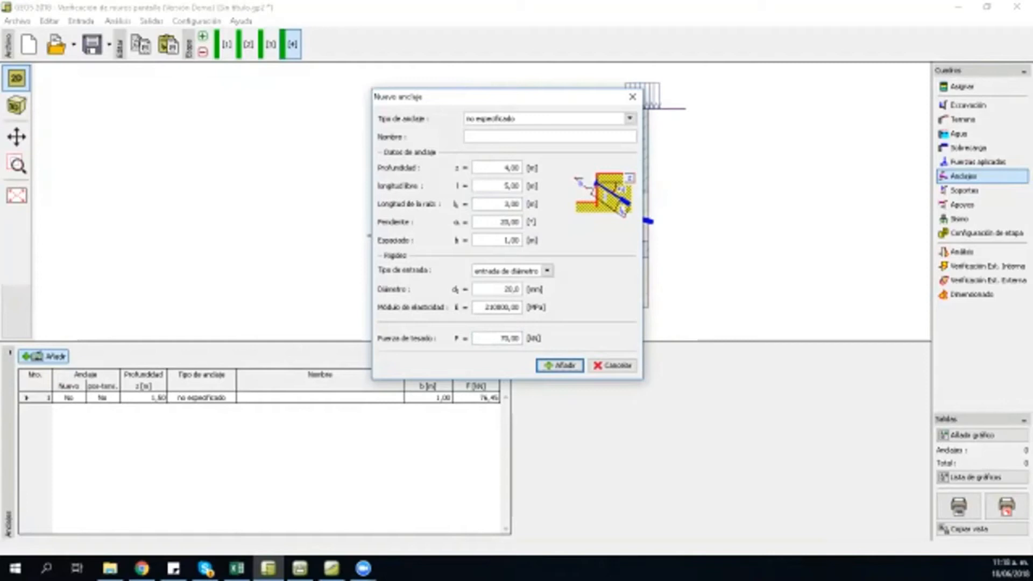
{"action": "left_click", "coordinate": [559, 365]}
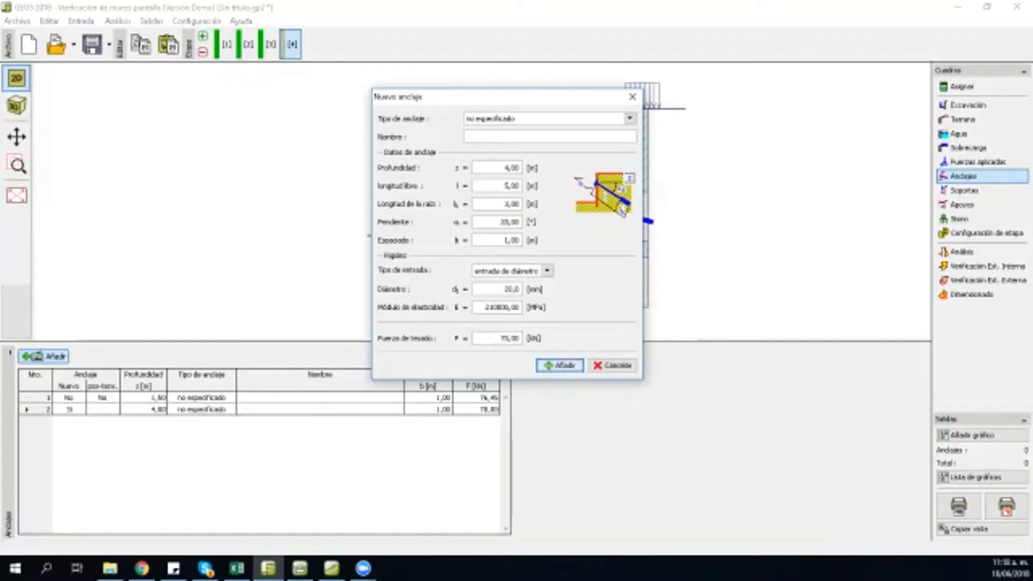
{"action": "left_click", "coordinate": [612, 365]}
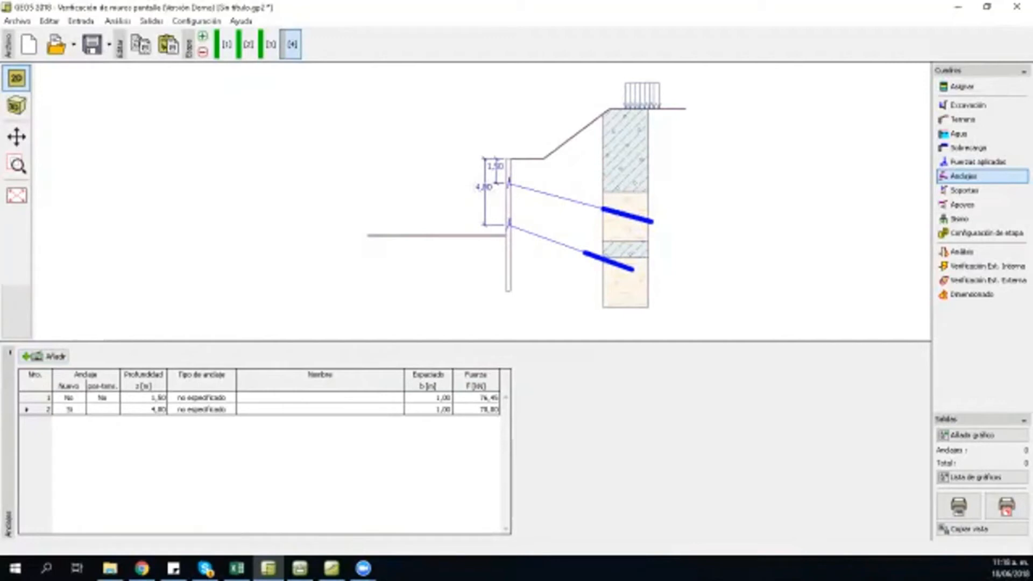
Step: Analyse the fourth construction stage, and add a fifth stage with its excavation settings open
{"action": "left_click", "coordinate": [962, 251]}
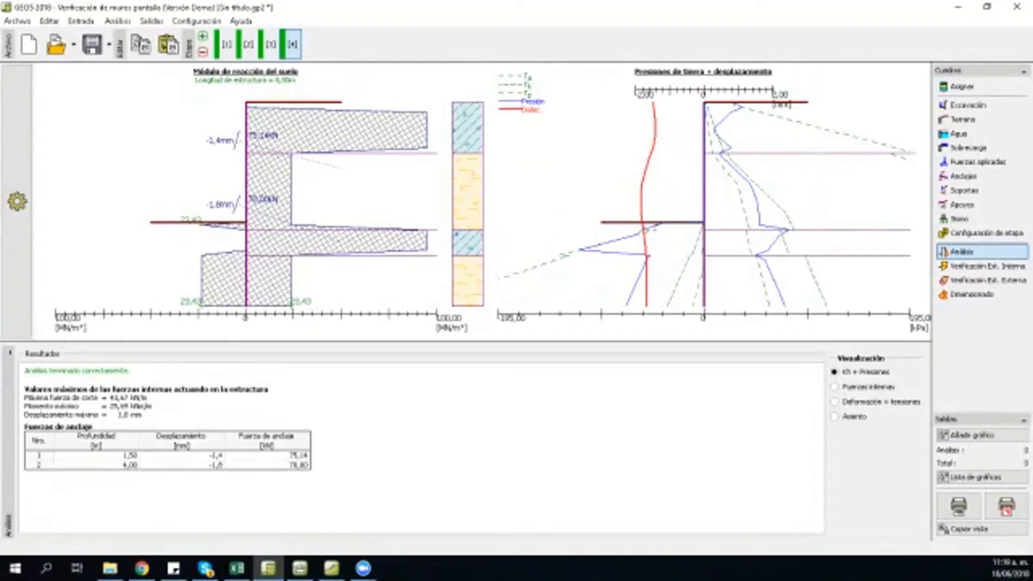
{"action": "left_click", "coordinate": [202, 36]}
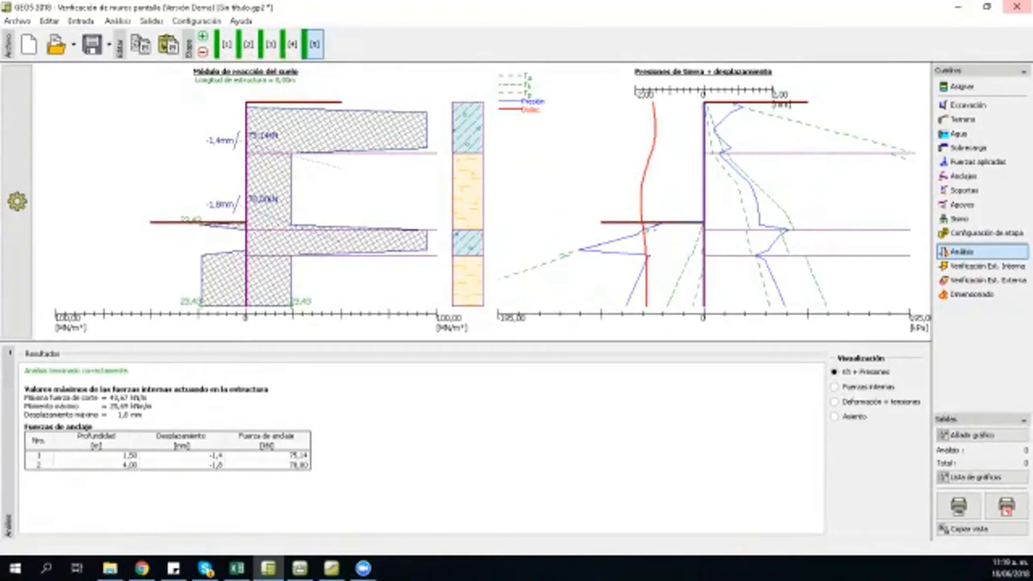
{"action": "left_click", "coordinate": [967, 105]}
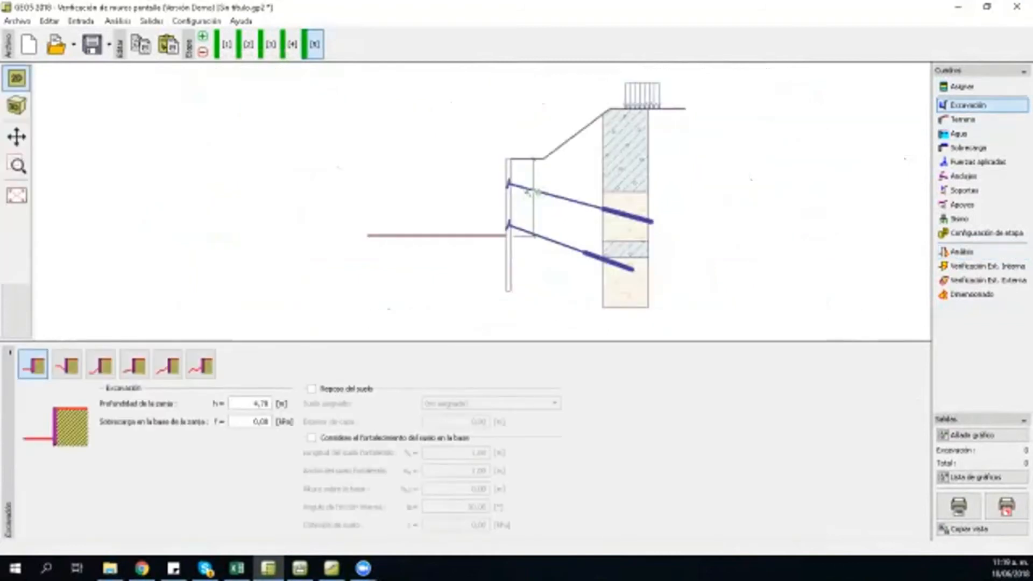
Step: Set the trench depth of the fifth stage to 6.50 m
{"action": "left_click_drag", "start_coordinate": [256, 404], "coordinate": [224, 402]}
{"action": "key", "text": "BackSpace"}
{"action": "type", "text": "6,58"}
{"action": "key", "text": "Tab"}
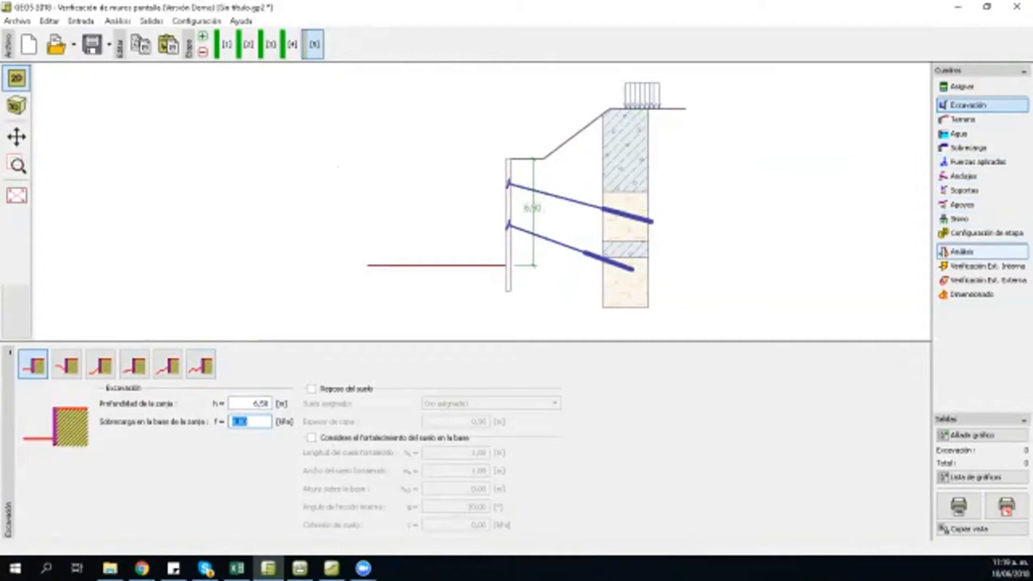
Step: Analyse the fifth stage and view its internal forces and its deformation and stress diagrams
{"action": "left_click", "coordinate": [963, 251]}
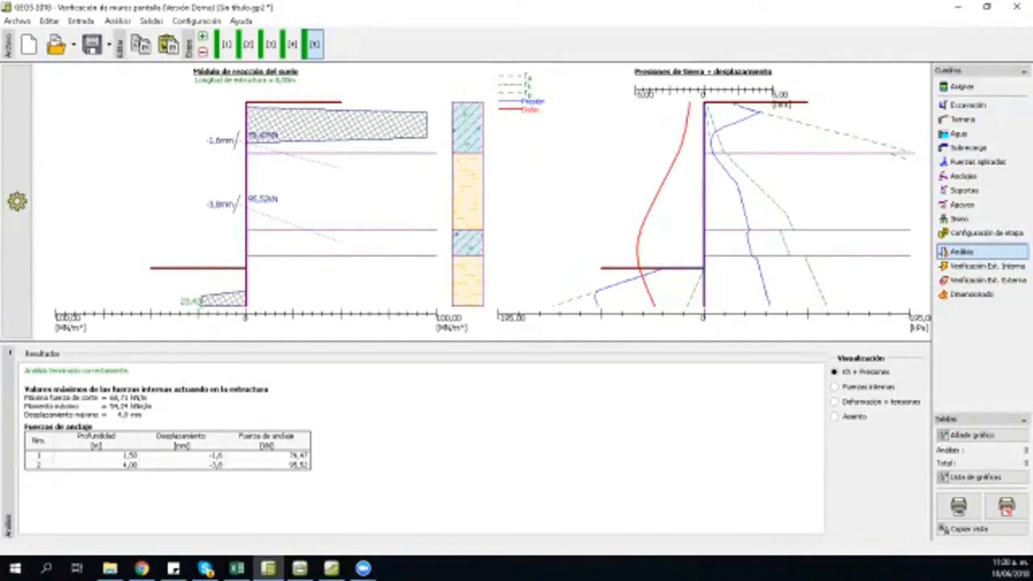
{"action": "left_click", "coordinate": [834, 386]}
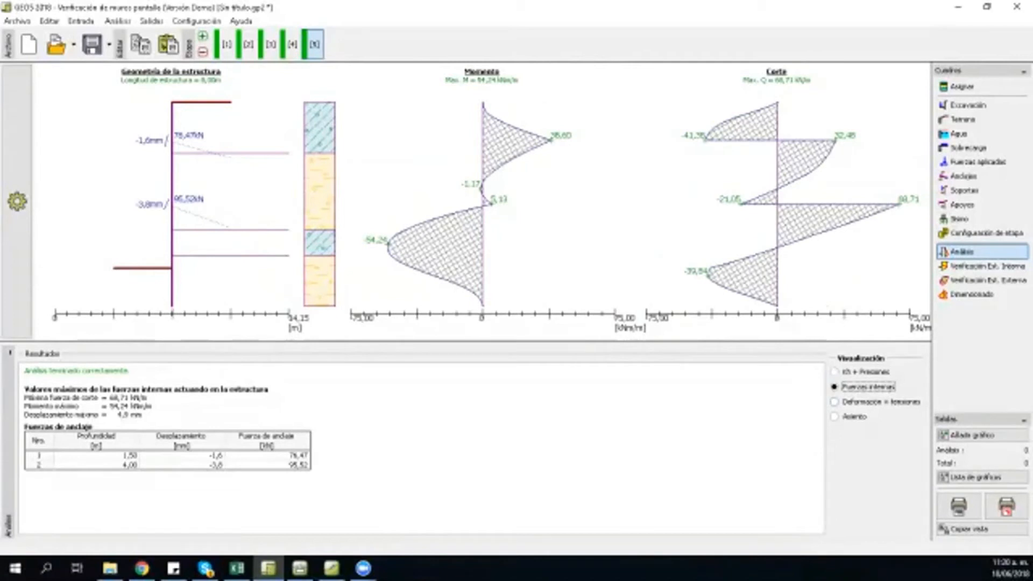
{"action": "left_click", "coordinate": [855, 402]}
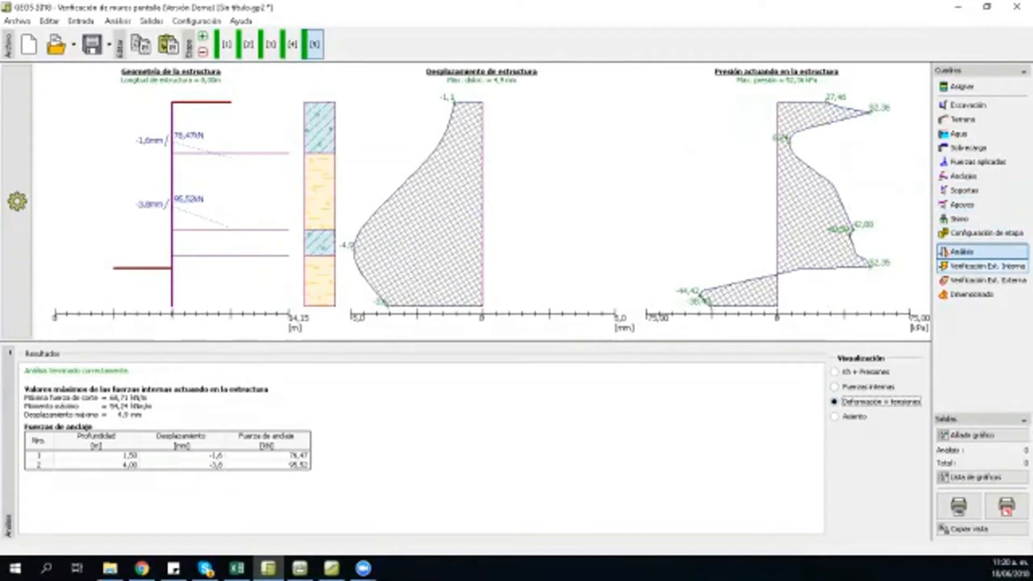
Step: Check the internal stability of the fifth stage, comparing the failure wedges and safety factors of the two anchors
{"action": "left_click", "coordinate": [984, 265]}
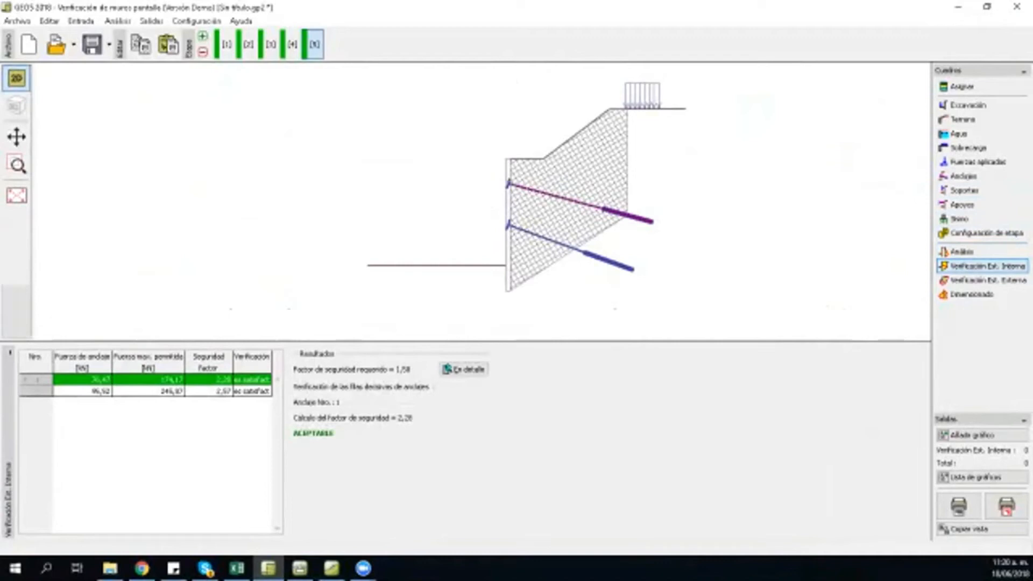
{"action": "left_click", "coordinate": [148, 391]}
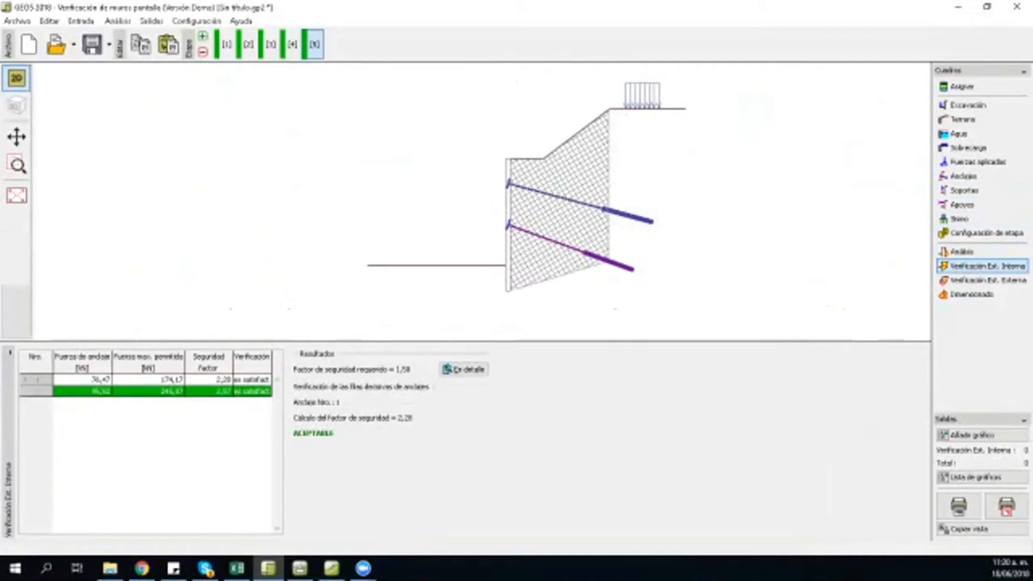
{"action": "left_click", "coordinate": [148, 380]}
{"action": "left_click", "coordinate": [148, 391]}
{"action": "left_click", "coordinate": [148, 379]}
{"action": "left_click", "coordinate": [148, 391]}
{"action": "left_click", "coordinate": [148, 380]}
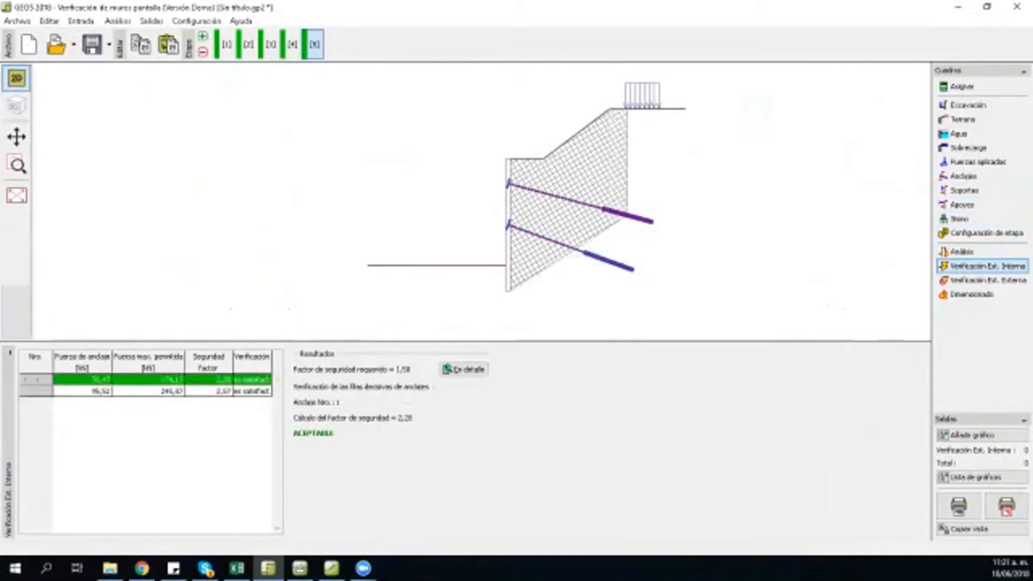
{"action": "left_click", "coordinate": [148, 391]}
{"action": "left_click", "coordinate": [148, 380]}
{"action": "left_click", "coordinate": [148, 391]}
{"action": "left_click", "coordinate": [148, 380]}
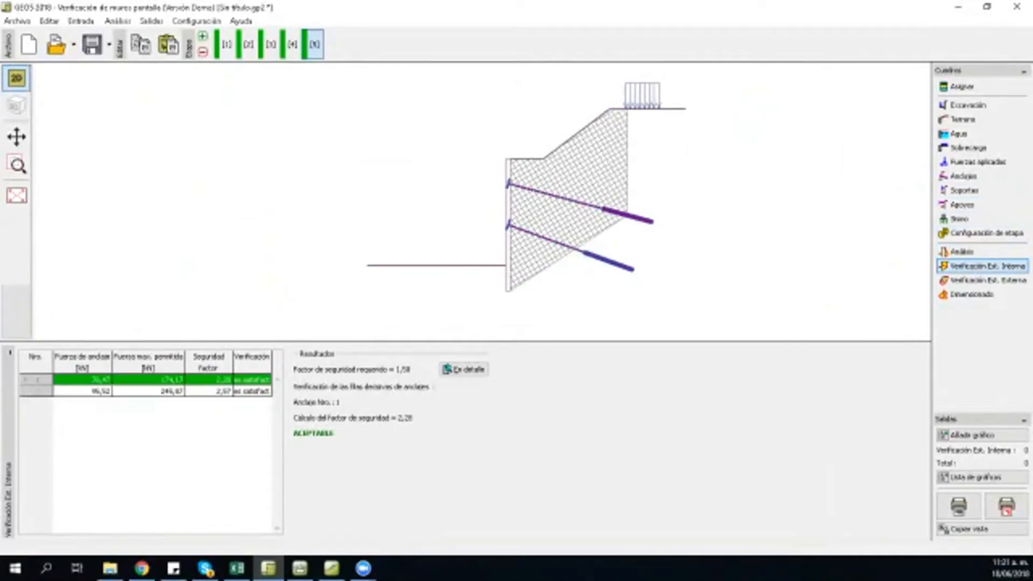
Step: Display the second anchor's failure wedge, run the fifth stage's external slope stability analysis with Bishop optimization on a circular slip surface, and save it
{"action": "left_click", "coordinate": [148, 391]}
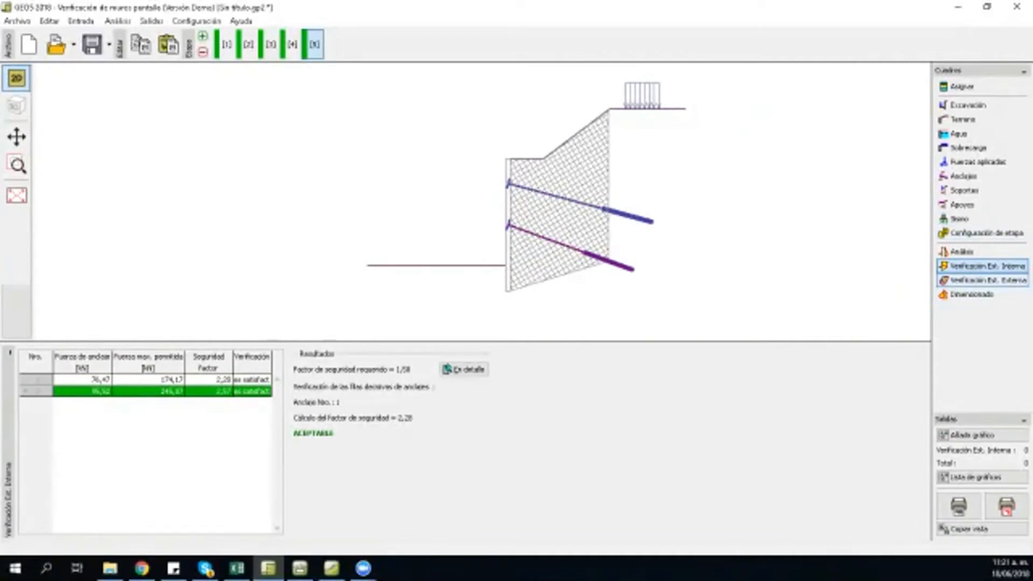
{"action": "left_click", "coordinate": [983, 280]}
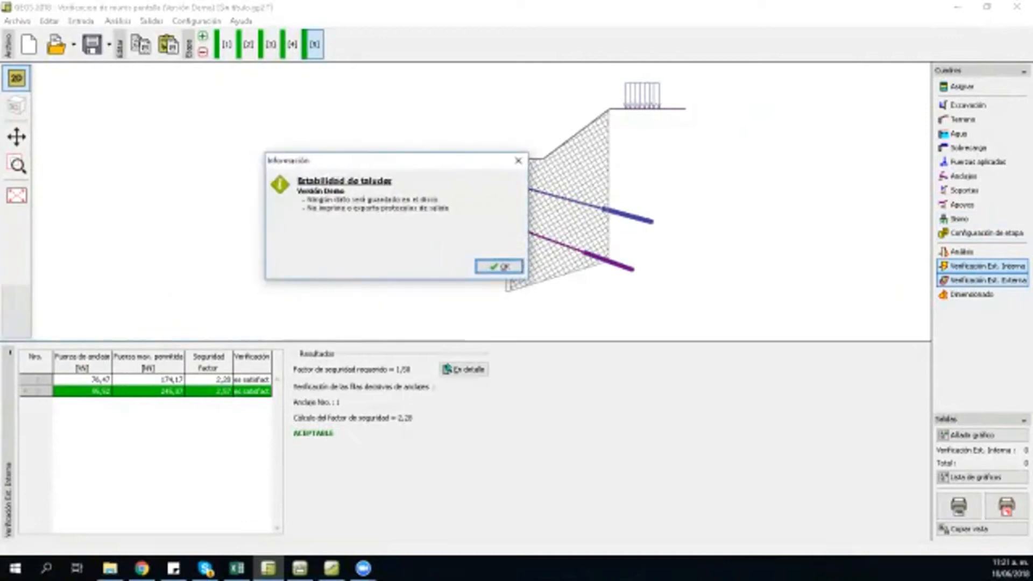
{"action": "key", "text": "Return"}
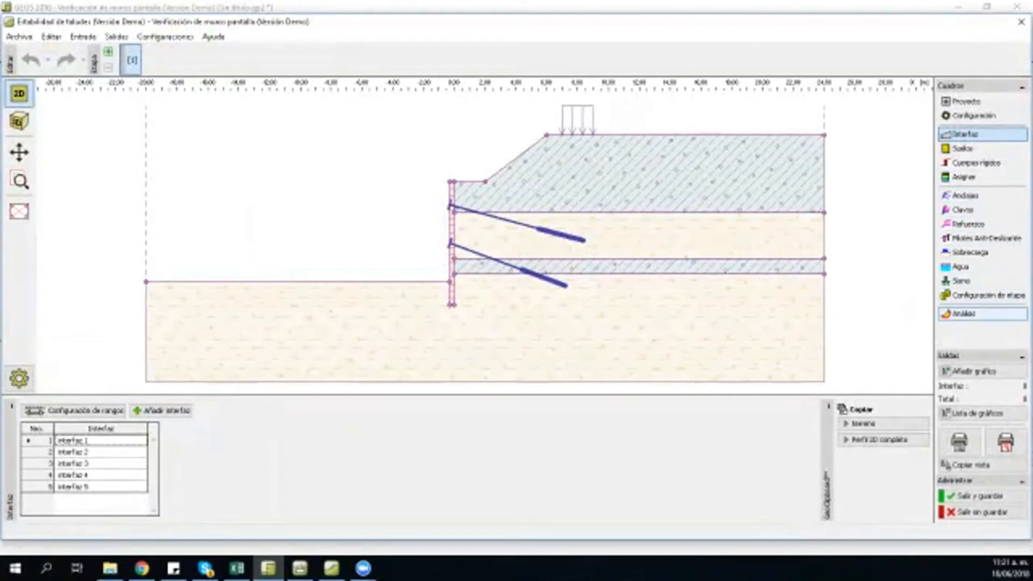
{"action": "left_click", "coordinate": [963, 313]}
{"action": "left_click", "coordinate": [38, 441]}
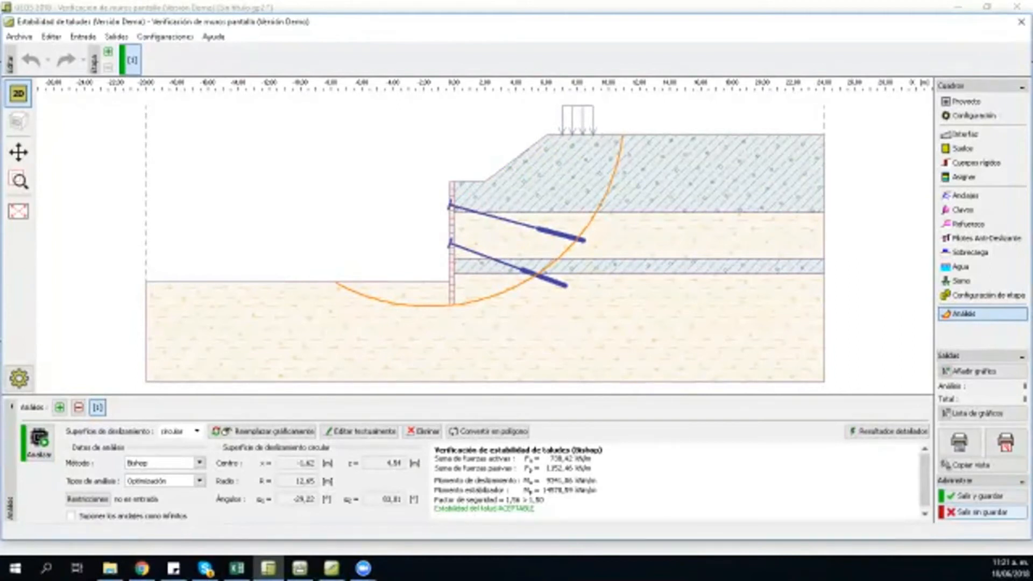
{"action": "left_click", "coordinate": [973, 496]}
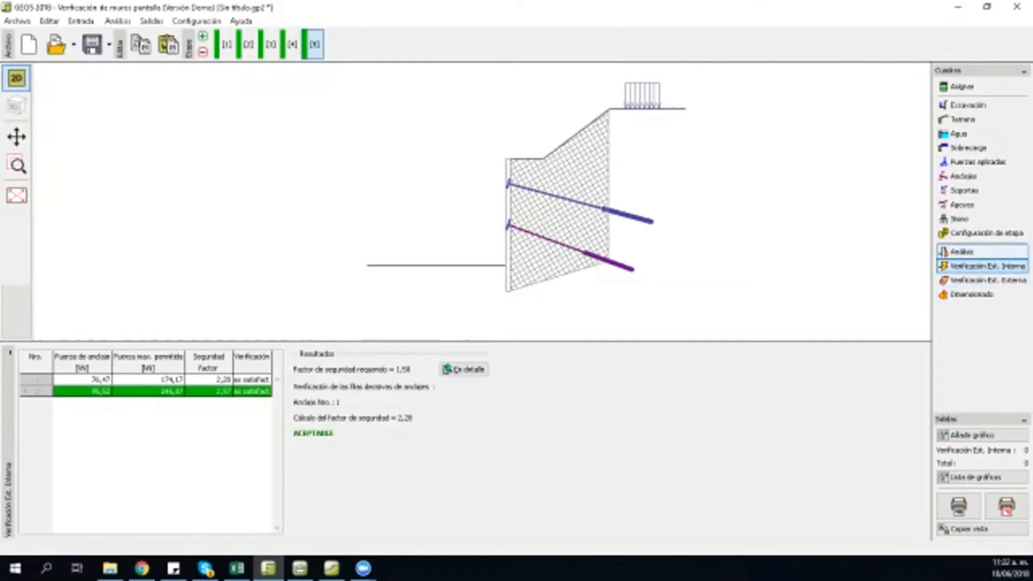
{"action": "left_click", "coordinate": [961, 252]}
{"action": "left_click", "coordinate": [987, 280]}
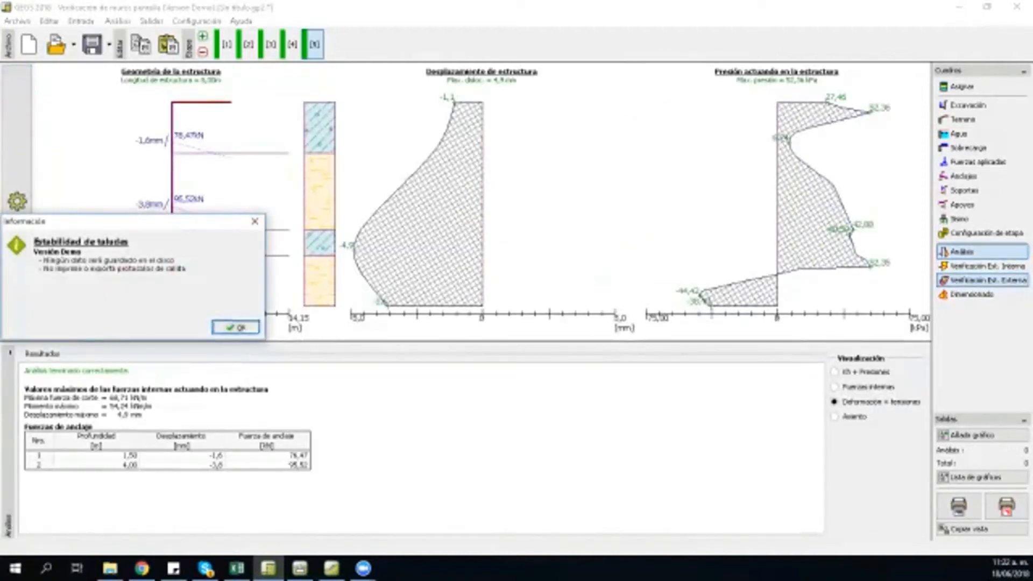
{"action": "left_click", "coordinate": [255, 221]}
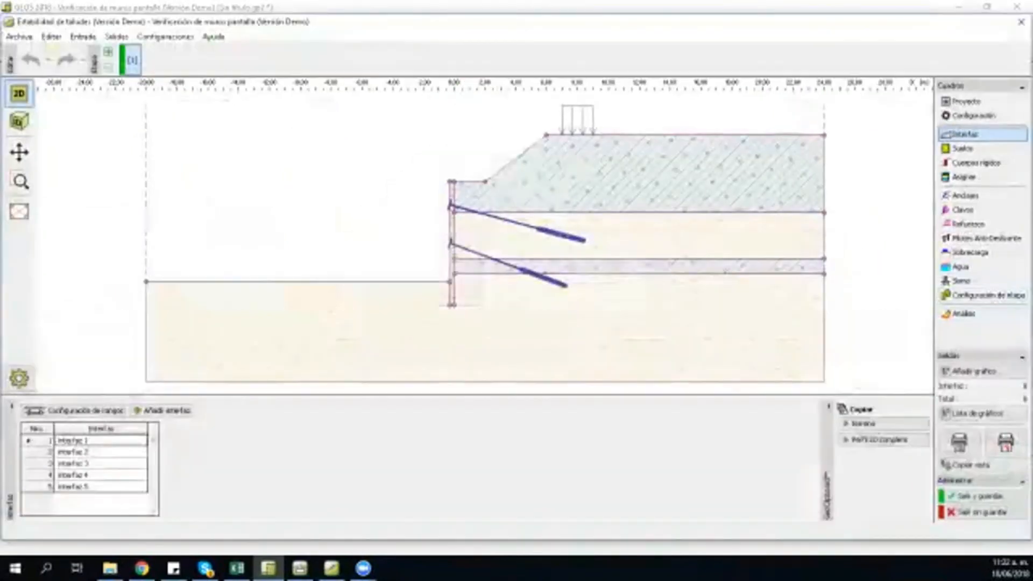
{"action": "left_click", "coordinate": [1021, 22]}
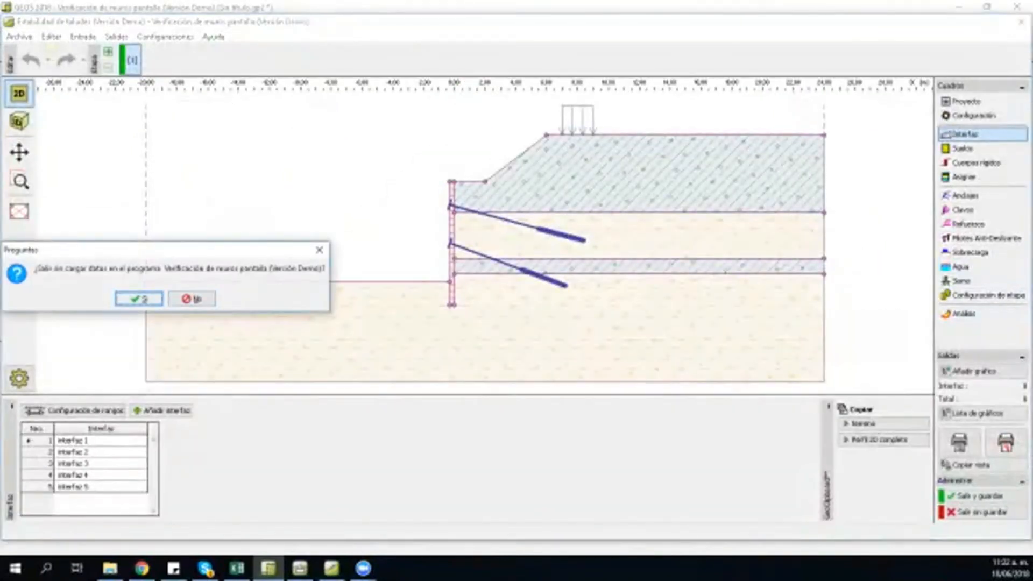
{"action": "left_click", "coordinate": [139, 298]}
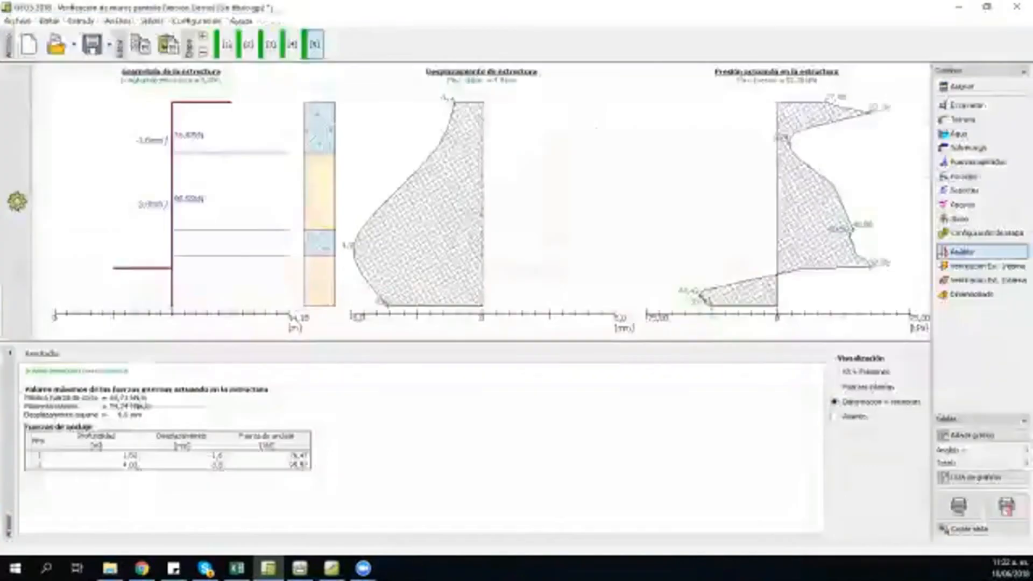
Step: Open the dimensioning of the concrete wall section and examine its internal force envelopes and the shear, bending and design-principle checks
{"action": "left_click", "coordinate": [970, 294]}
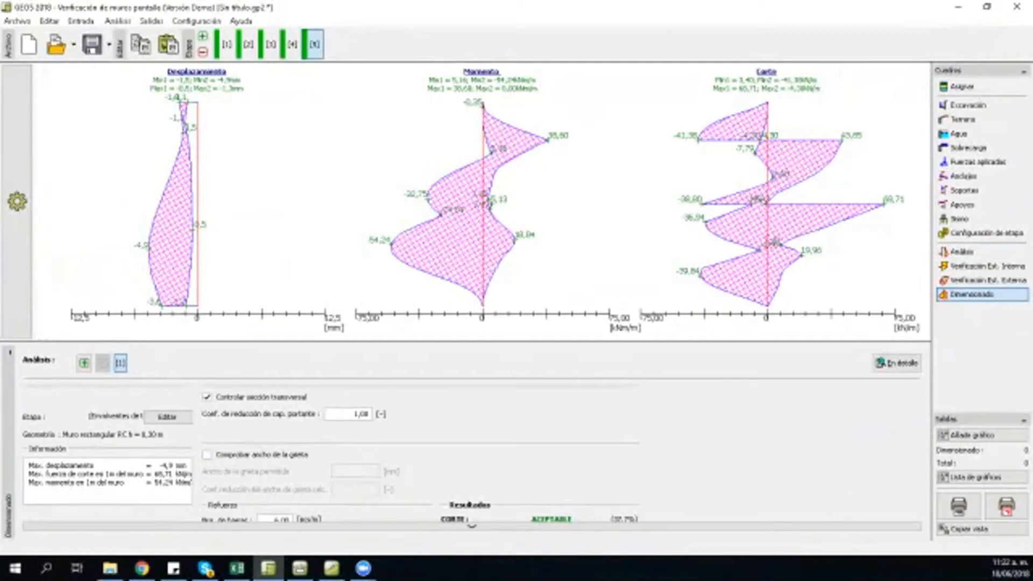
{"action": "scroll", "coordinate": [330, 457], "scroll_direction": "down", "scroll_amount": 3}
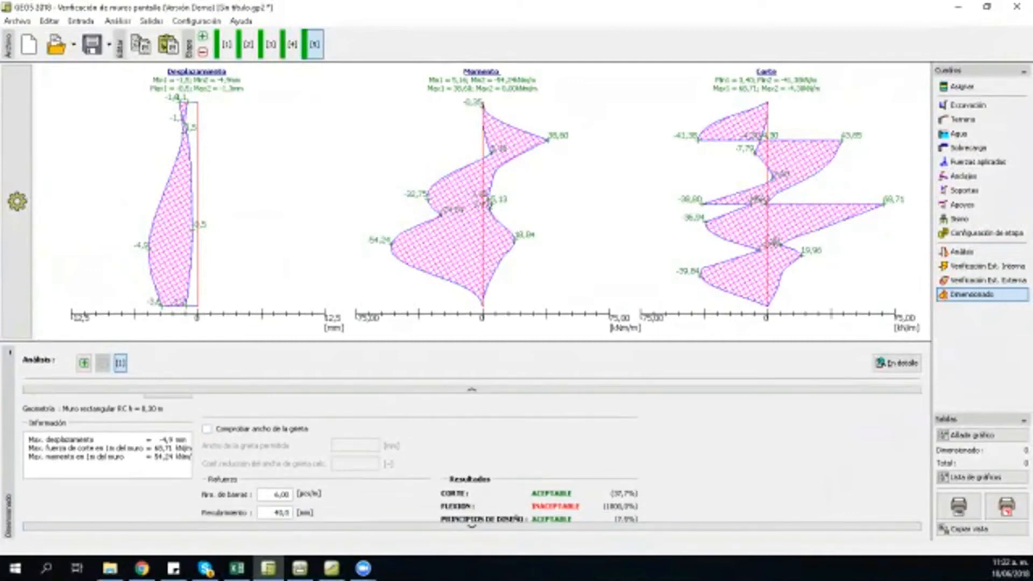
{"action": "scroll", "coordinate": [330, 462], "scroll_direction": "down", "scroll_amount": 1}
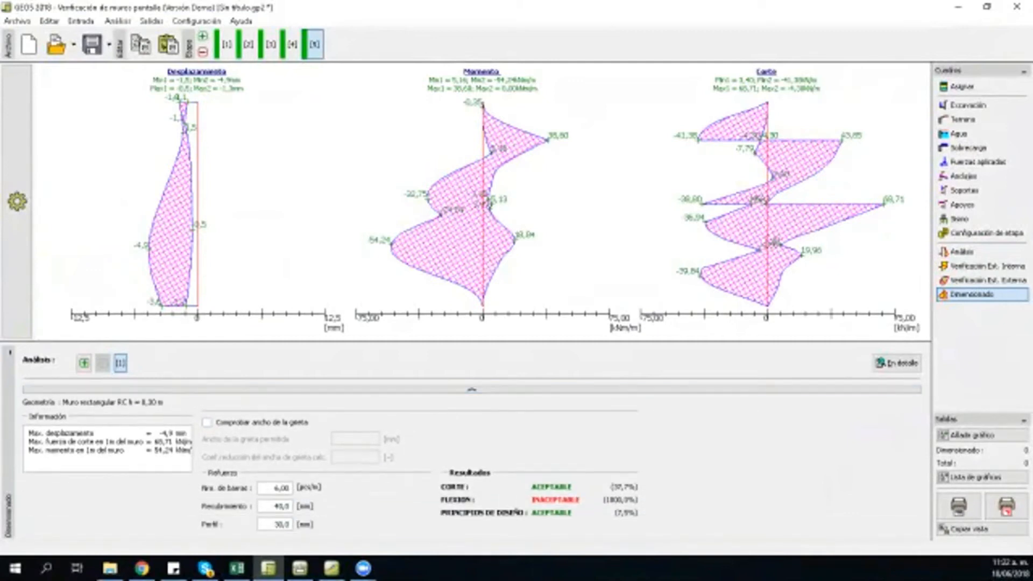
{"action": "left_click_drag", "start_coordinate": [474, 341], "coordinate": [474, 296]}
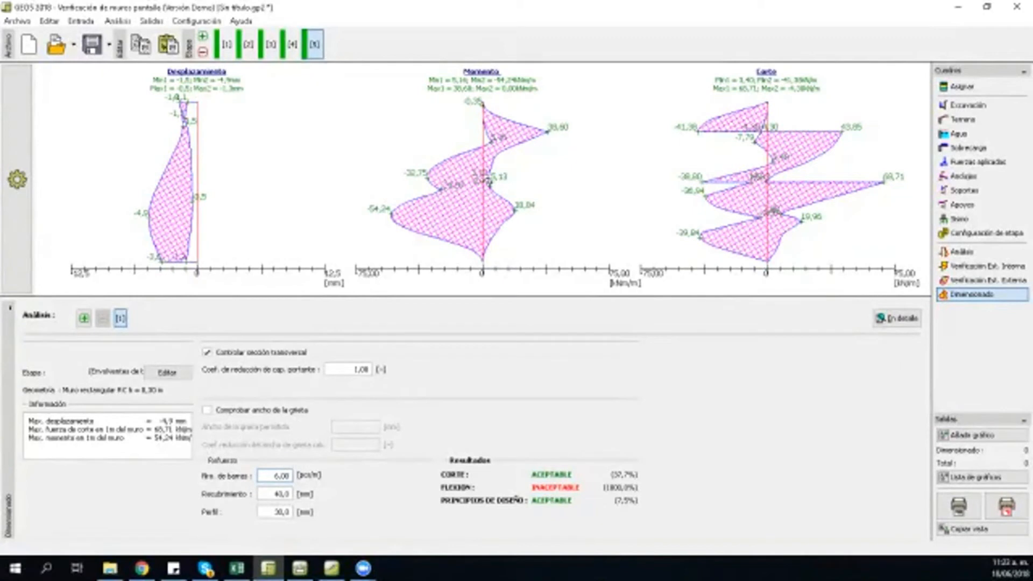
Step: Try a reinforcement of 4 bars per metre in the wall's cross-section check
{"action": "left_click", "coordinate": [280, 475]}
{"action": "key", "text": "BackSpace"}
{"action": "key", "text": "BackSpace"}
{"action": "key", "text": "BackSpace"}
{"action": "key", "text": "BackSpace"}
{"action": "type", "text": "4"}
{"action": "key", "text": "Tab"}
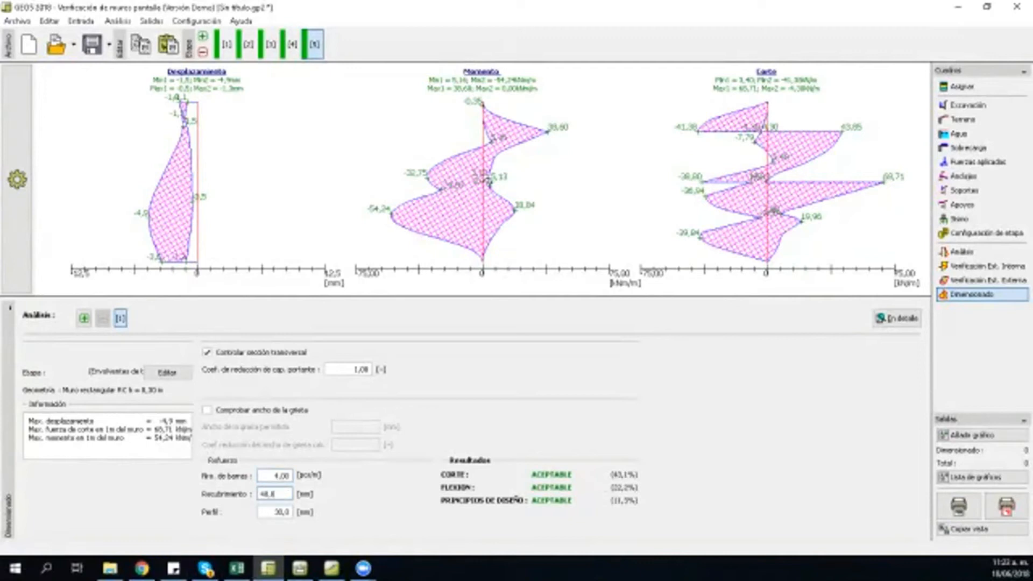
Step: Set the reinforcement back to 6 bars per metre and view the detailed cross-section verification
{"action": "left_click", "coordinate": [276, 475]}
{"action": "key", "text": "BackSpace"}
{"action": "key", "text": "BackSpace"}
{"action": "key", "text": "BackSpace"}
{"action": "key", "text": "BackSpace"}
{"action": "type", "text": "6"}
{"action": "key", "text": "Tab"}
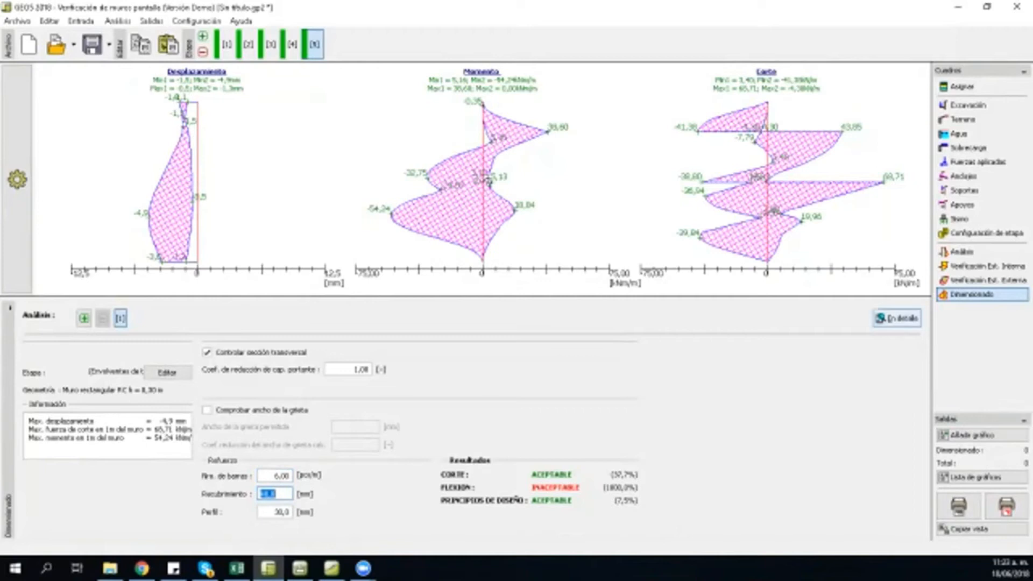
{"action": "left_click", "coordinate": [897, 317]}
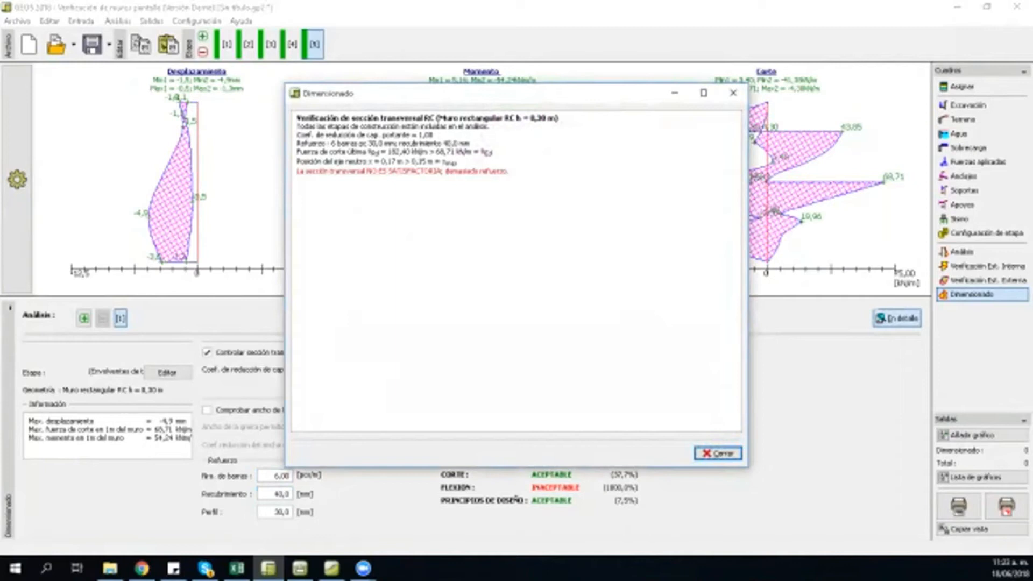
{"action": "left_click", "coordinate": [717, 453]}
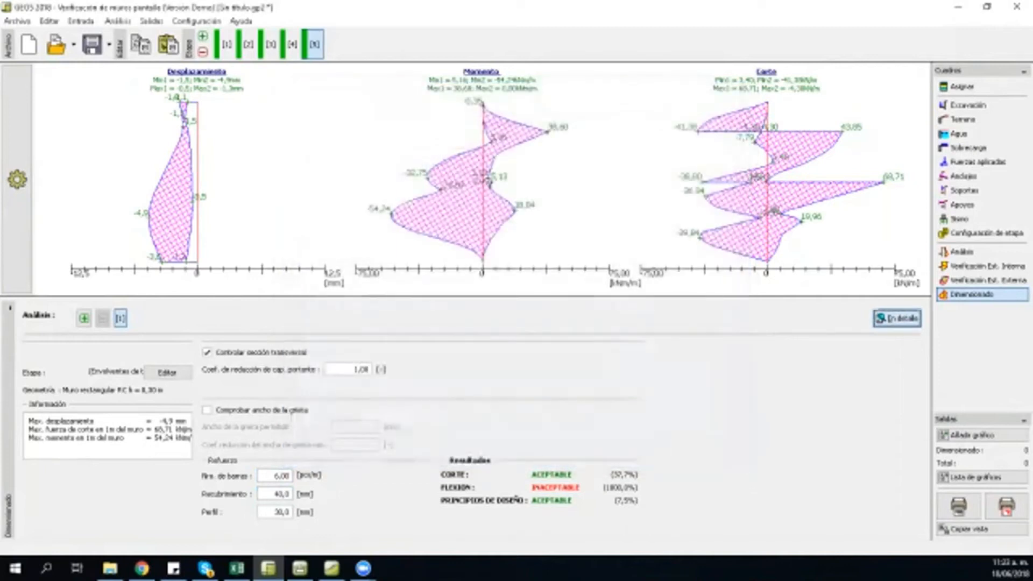
Step: Set the wall reinforcement to 4 bars per metre and enable the crack width check
{"action": "key", "text": "BackSpace"}
{"action": "key", "text": "BackSpace"}
{"action": "key", "text": "BackSpace"}
{"action": "key", "text": "BackSpace"}
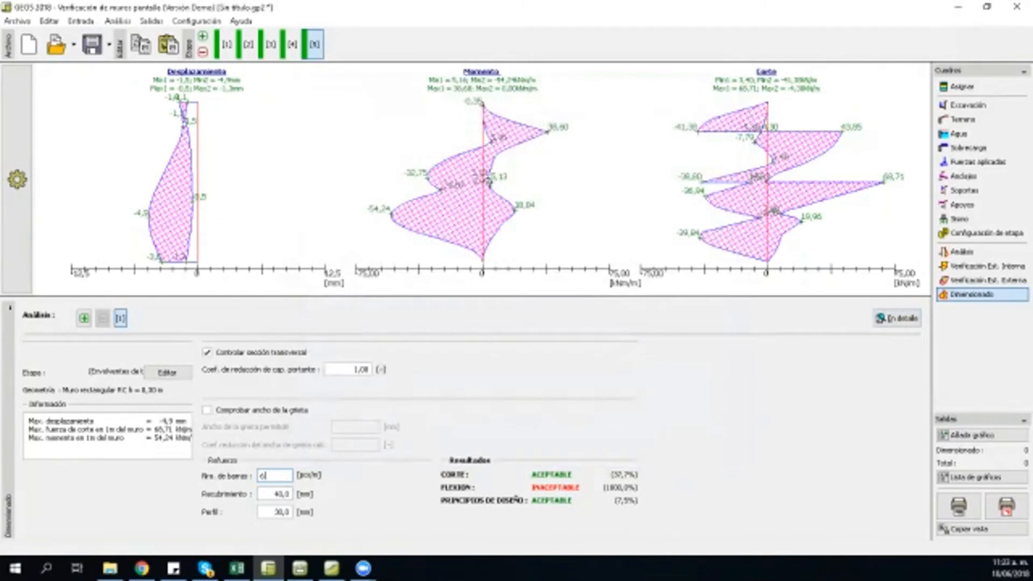
{"action": "type", "text": "6"}
{"action": "key", "text": "Tab"}
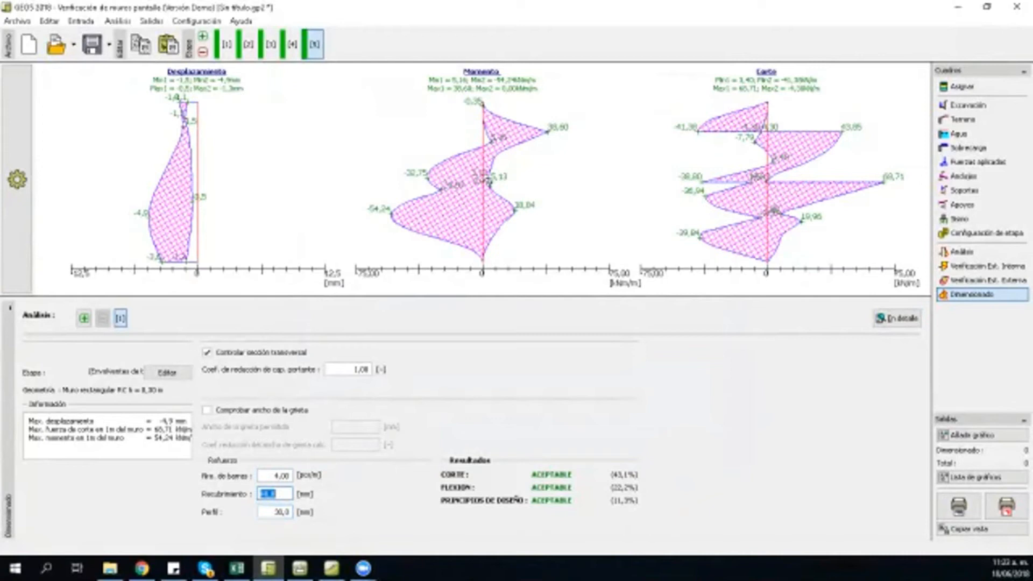
{"action": "left_click", "coordinate": [207, 410]}
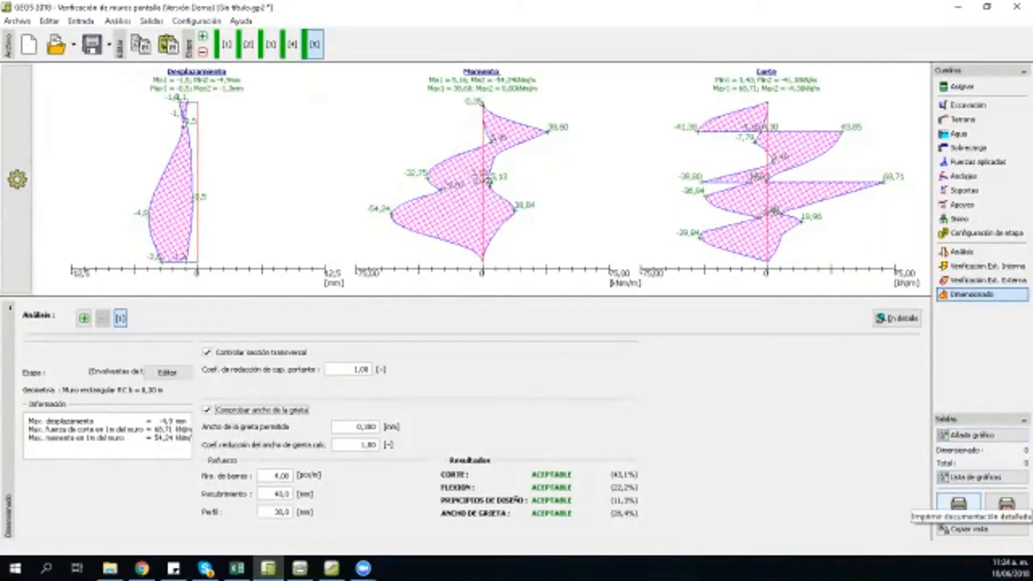
Step: Preview the detailed calculation report and look over its content tree from the first construction stage, closing the preview when done
{"action": "left_click", "coordinate": [958, 505]}
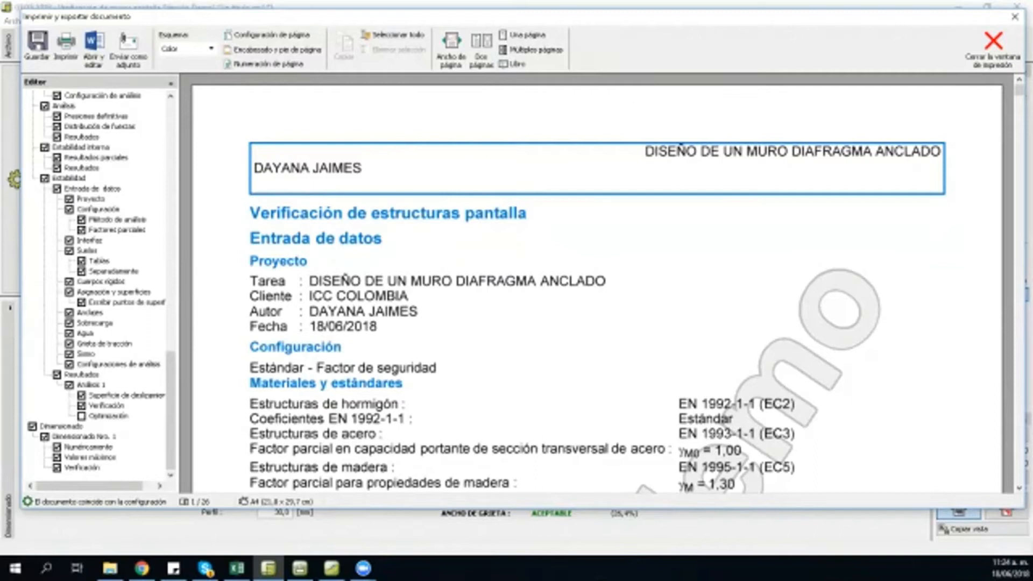
{"action": "scroll", "coordinate": [97, 285], "scroll_direction": "up", "scroll_amount": 20}
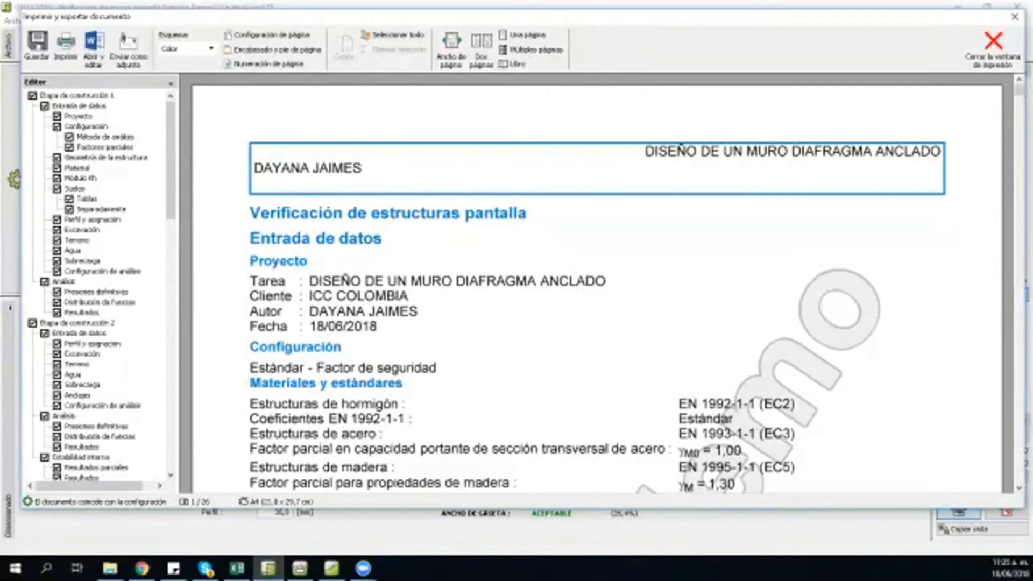
{"action": "left_click", "coordinate": [1014, 17]}
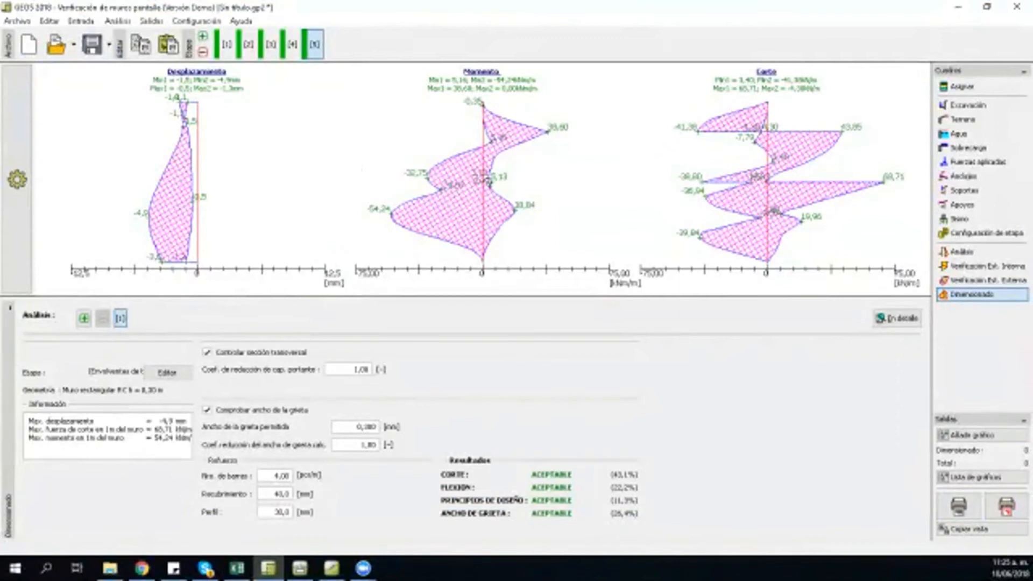
Step: Reopen the detailed report and review the input data for structure geometry, materials, soil parameters and geological profile
{"action": "left_click", "coordinate": [957, 505]}
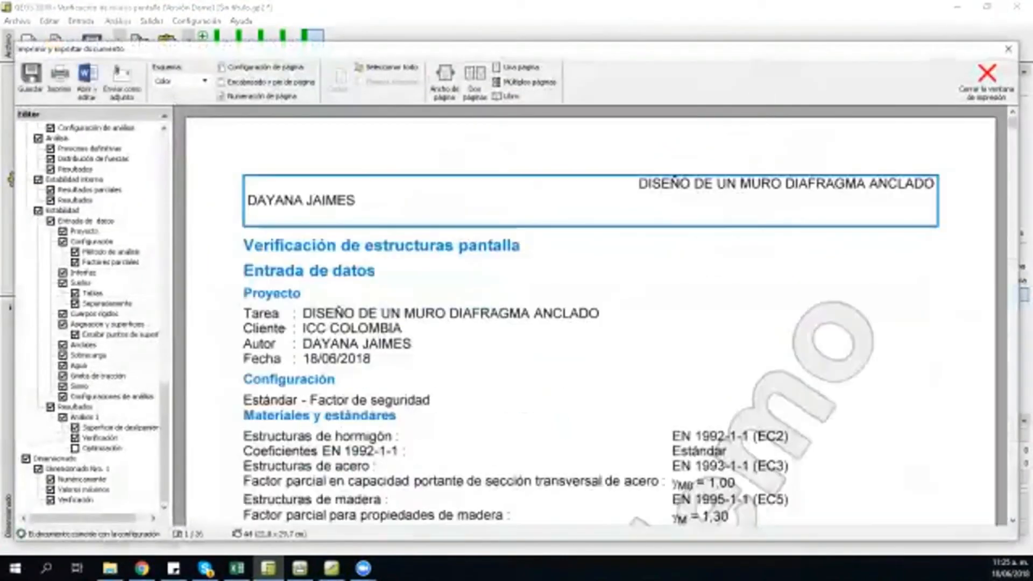
{"action": "scroll", "coordinate": [590, 314], "scroll_direction": "down", "scroll_amount": 7}
{"action": "scroll", "coordinate": [590, 314], "scroll_direction": "down", "scroll_amount": 7}
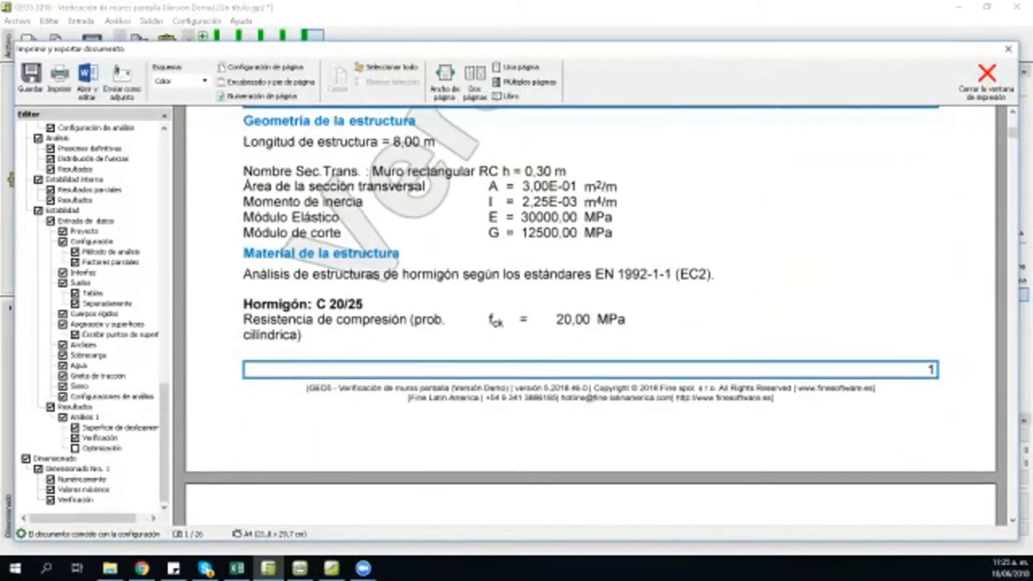
{"action": "scroll", "coordinate": [591, 315], "scroll_direction": "down", "scroll_amount": 9}
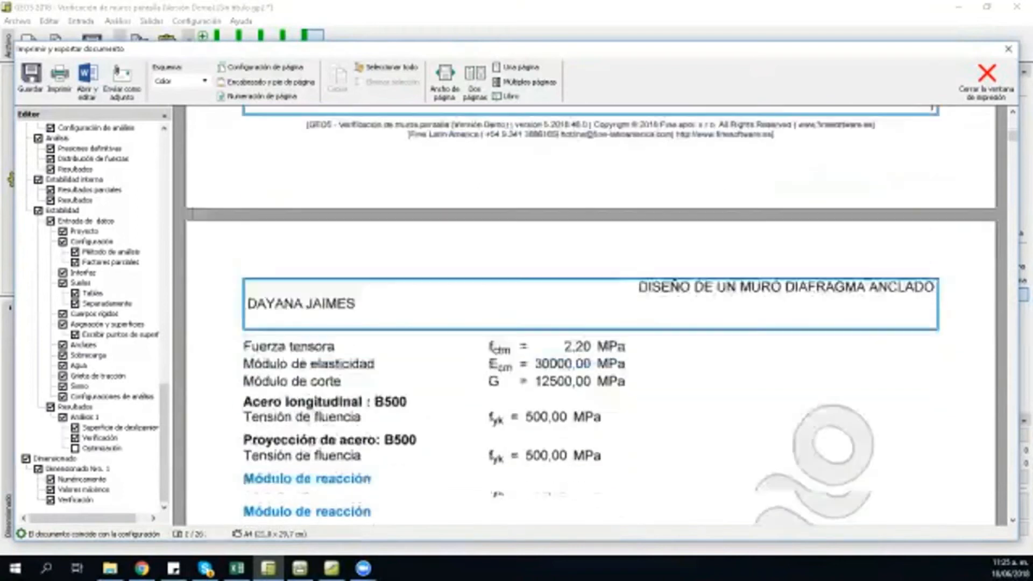
{"action": "scroll", "coordinate": [590, 315], "scroll_direction": "down", "scroll_amount": 3}
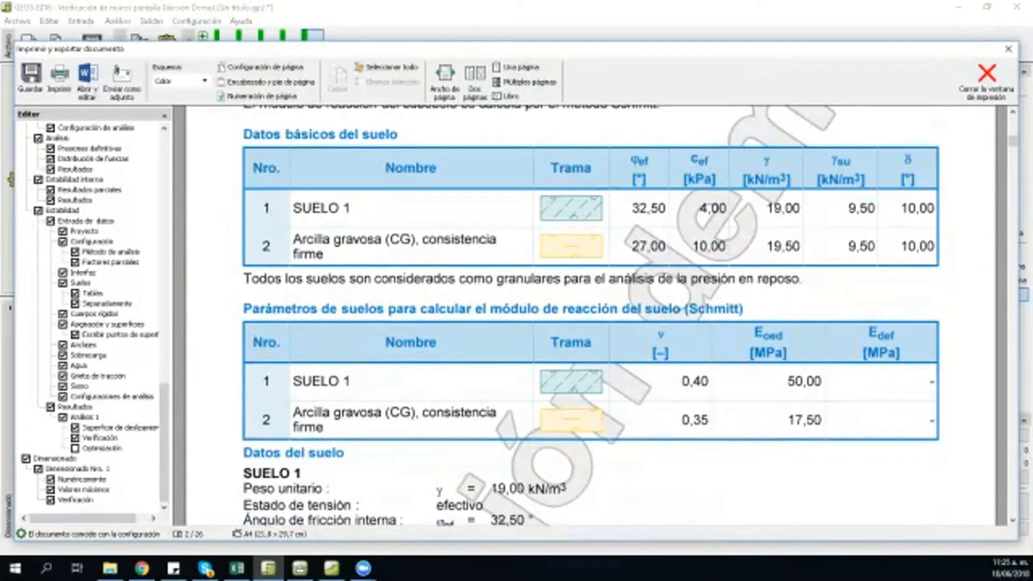
{"action": "scroll", "coordinate": [590, 315], "scroll_direction": "down", "scroll_amount": 11}
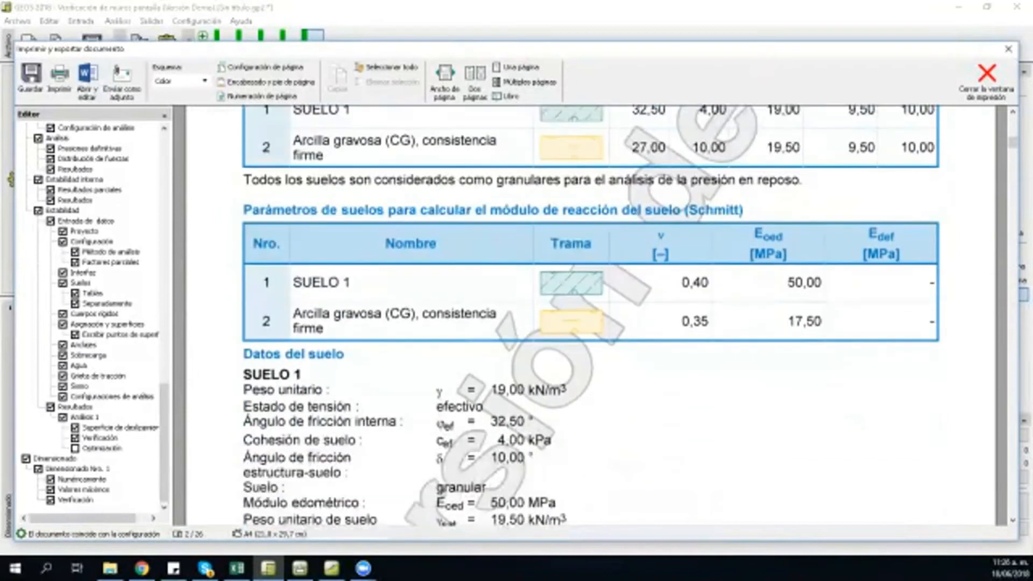
{"action": "scroll", "coordinate": [590, 314], "scroll_direction": "down", "scroll_amount": 6}
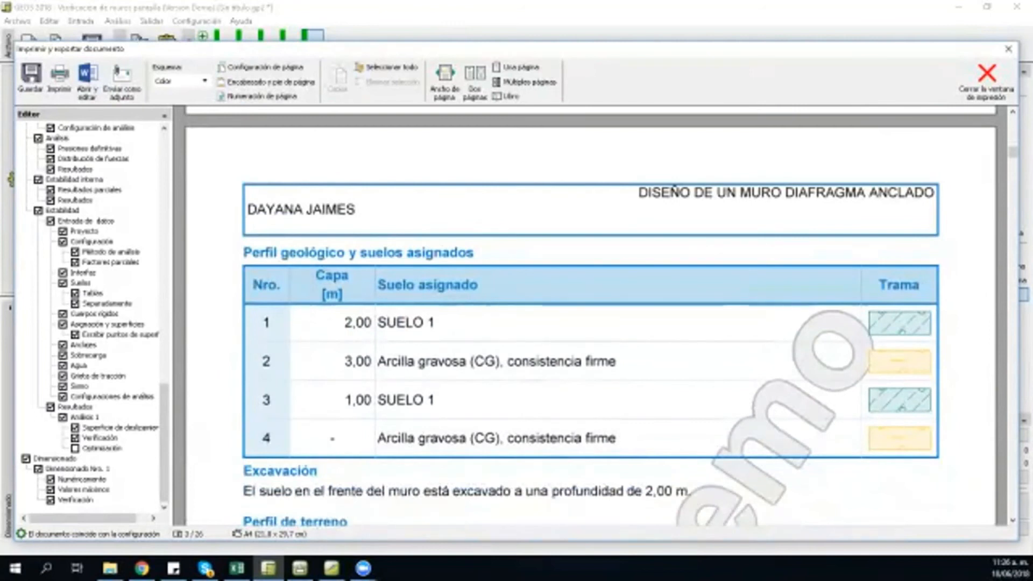
Step: Exclude the fifth stage's Estabilidad section from the report
{"action": "left_click", "coordinate": [38, 210]}
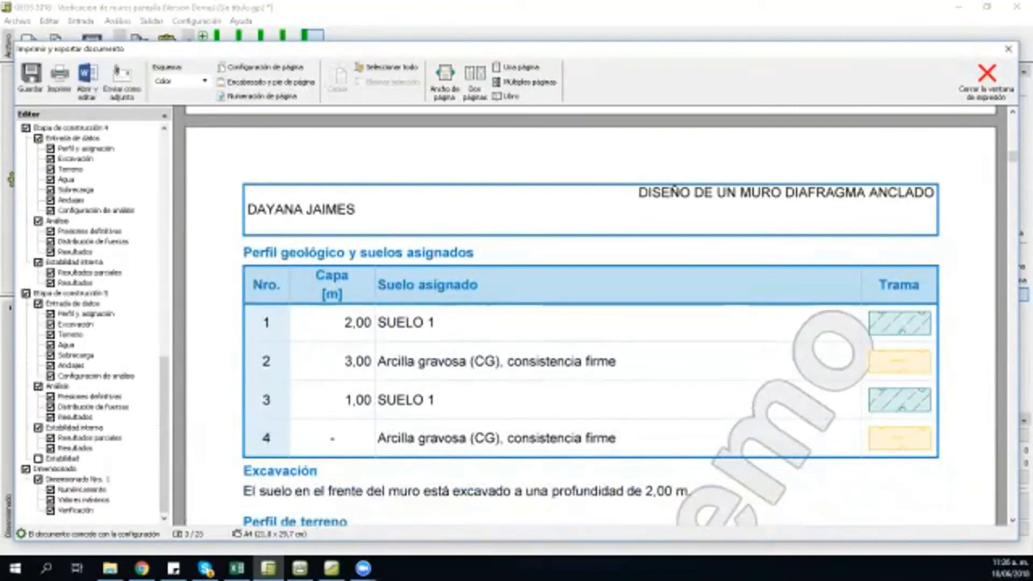
{"action": "left_click", "coordinate": [38, 221]}
{"action": "left_click", "coordinate": [38, 252]}
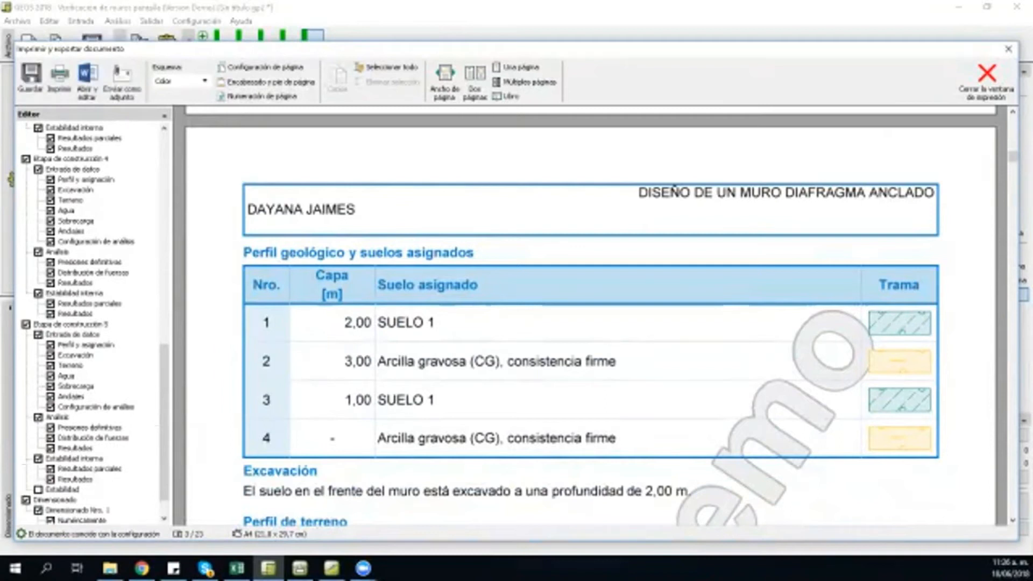
Step: Review the report's terrain, surcharge, pressure and internal force tables for the first construction stage
{"action": "scroll", "coordinate": [590, 315], "scroll_direction": "down", "scroll_amount": 9}
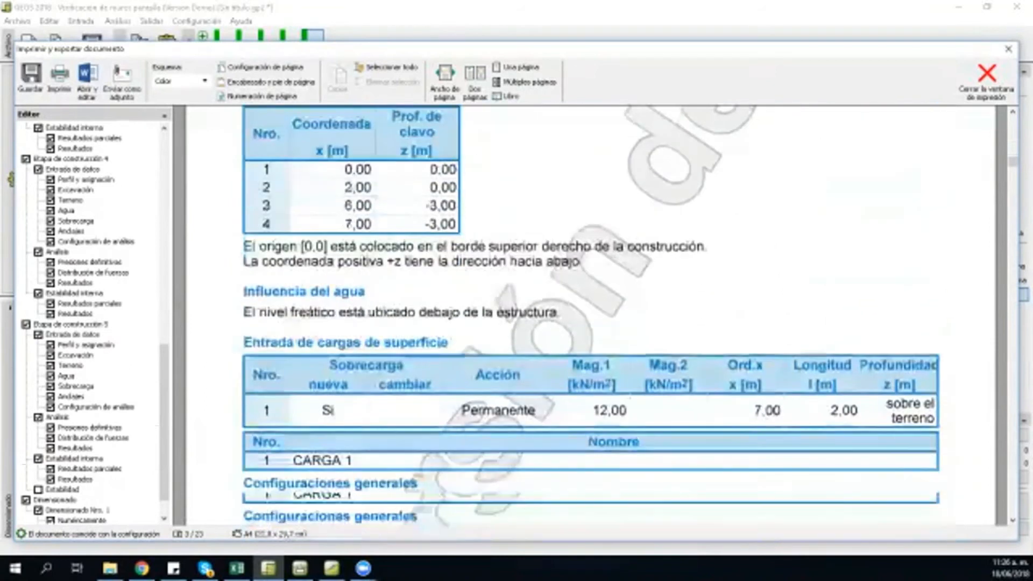
{"action": "scroll", "coordinate": [590, 314], "scroll_direction": "down", "scroll_amount": 10}
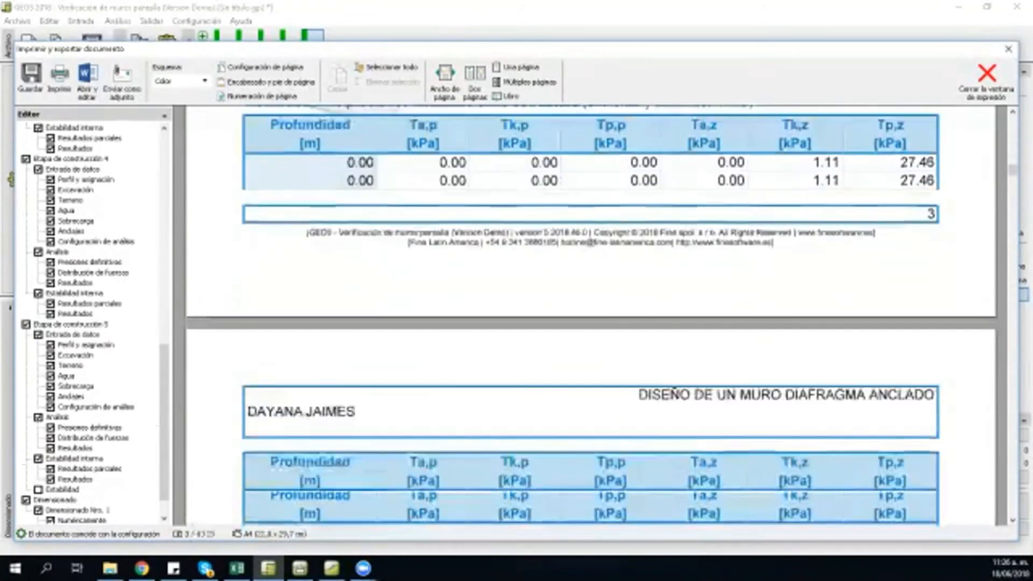
{"action": "scroll", "coordinate": [675, 291], "scroll_direction": "down", "scroll_amount": 10}
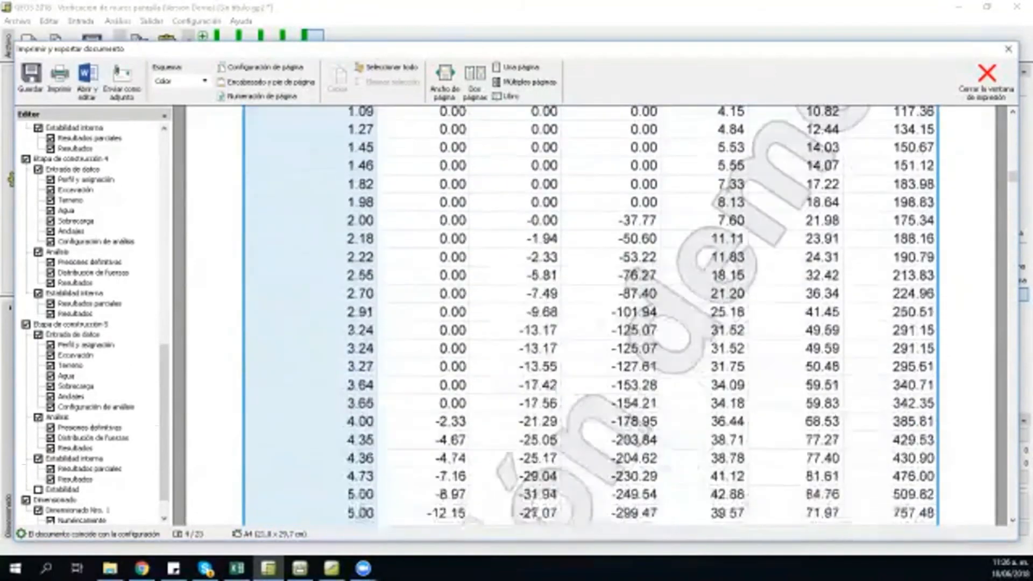
{"action": "scroll", "coordinate": [590, 315], "scroll_direction": "down", "scroll_amount": 10}
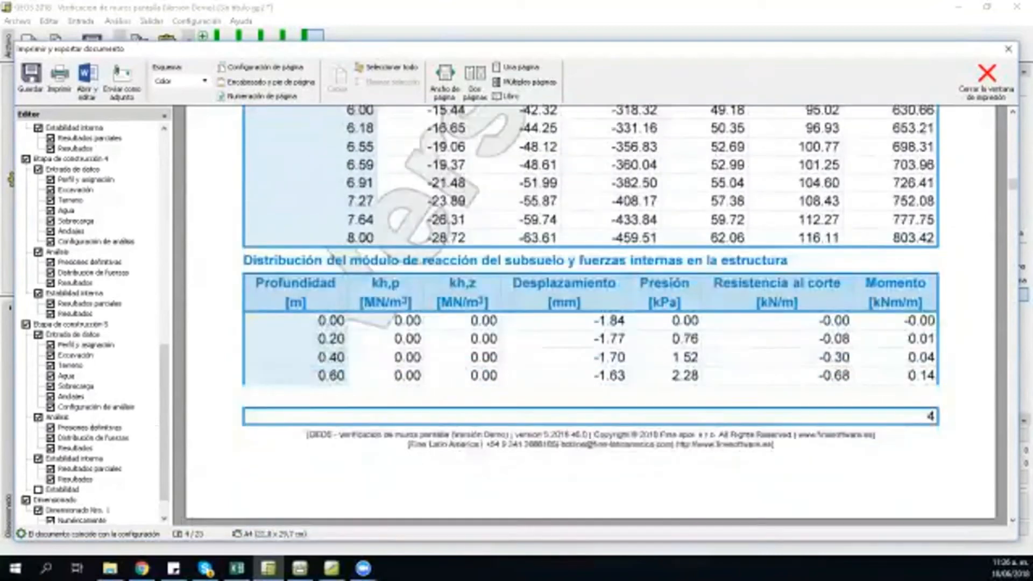
Step: Review the first construction stage's subsoil reaction and internal force table down to its maximum values, then close the report preview
{"action": "scroll", "coordinate": [591, 314], "scroll_direction": "down", "scroll_amount": 10}
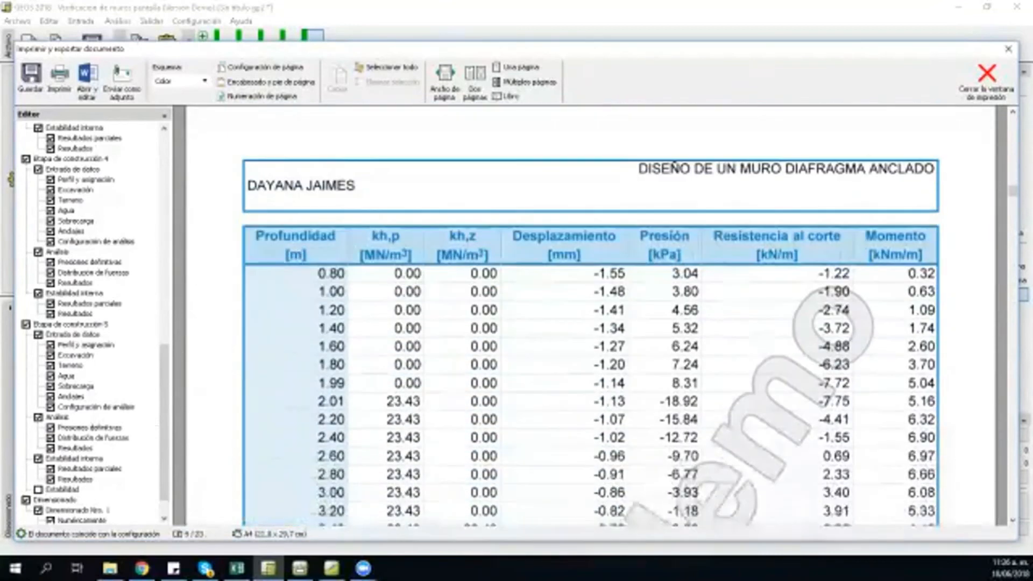
{"action": "scroll", "coordinate": [591, 314], "scroll_direction": "down", "scroll_amount": 3}
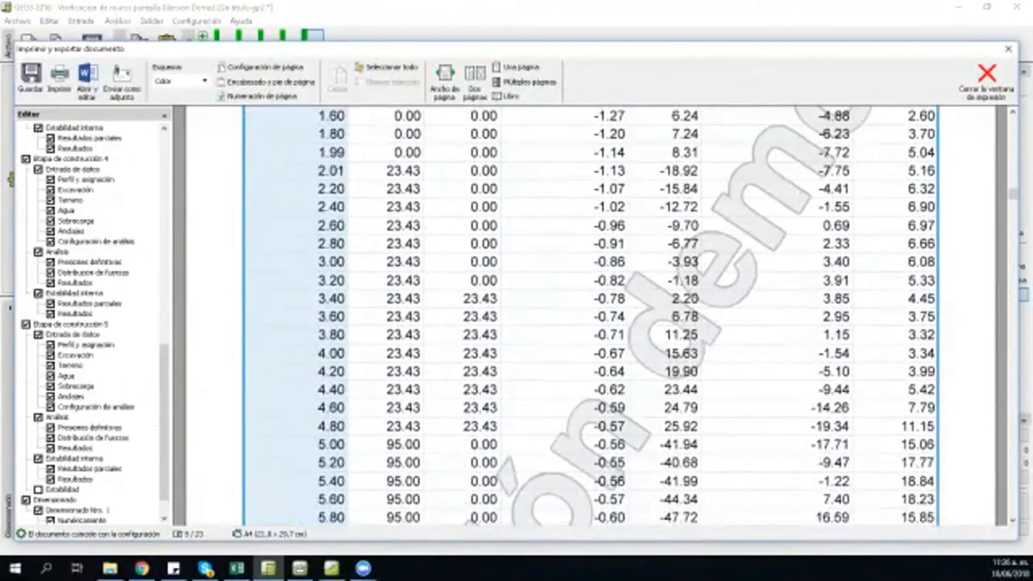
{"action": "scroll", "coordinate": [591, 315], "scroll_direction": "down", "scroll_amount": 6}
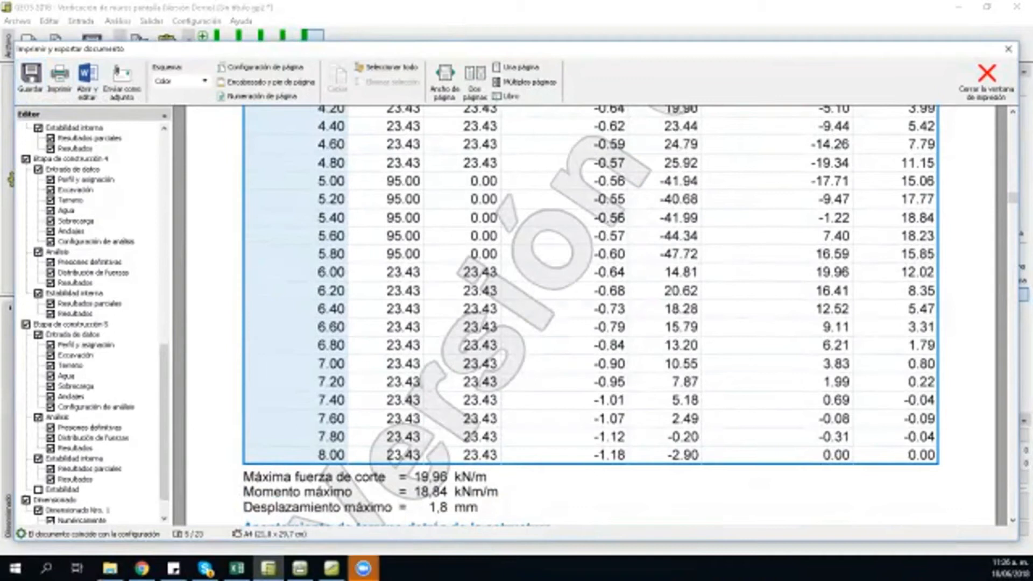
{"action": "left_click", "coordinate": [1008, 49]}
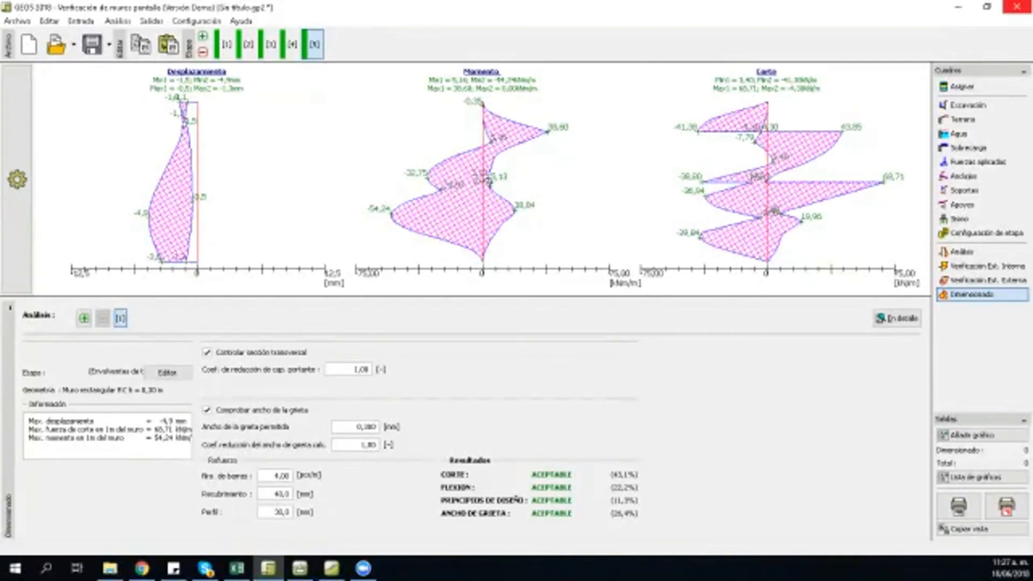
Step: Close the diaphragm wall verification program and switch to the GEO5 Estabilidad de taludes program
{"action": "left_click", "coordinate": [1017, 7]}
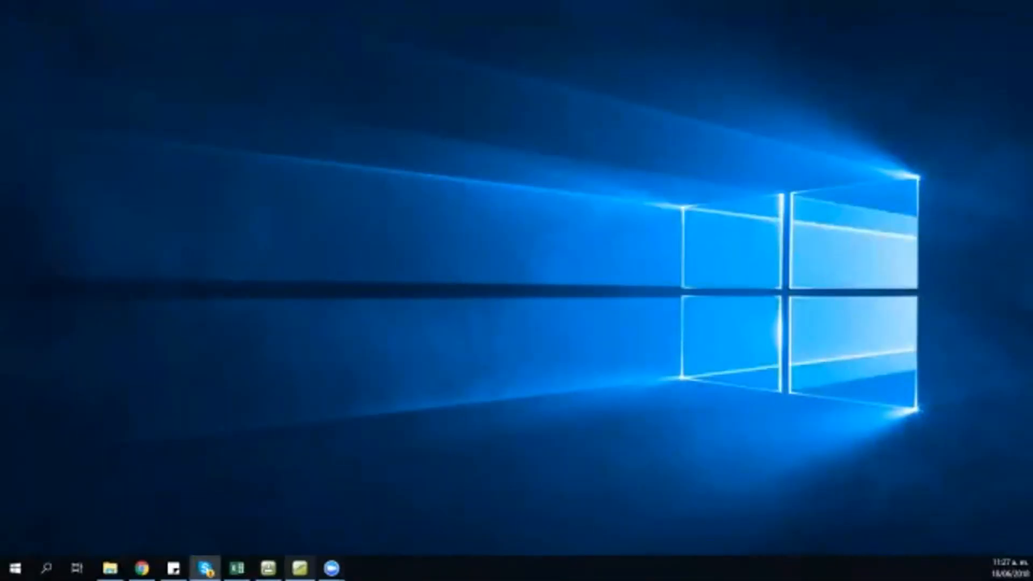
{"action": "left_click", "coordinate": [299, 568]}
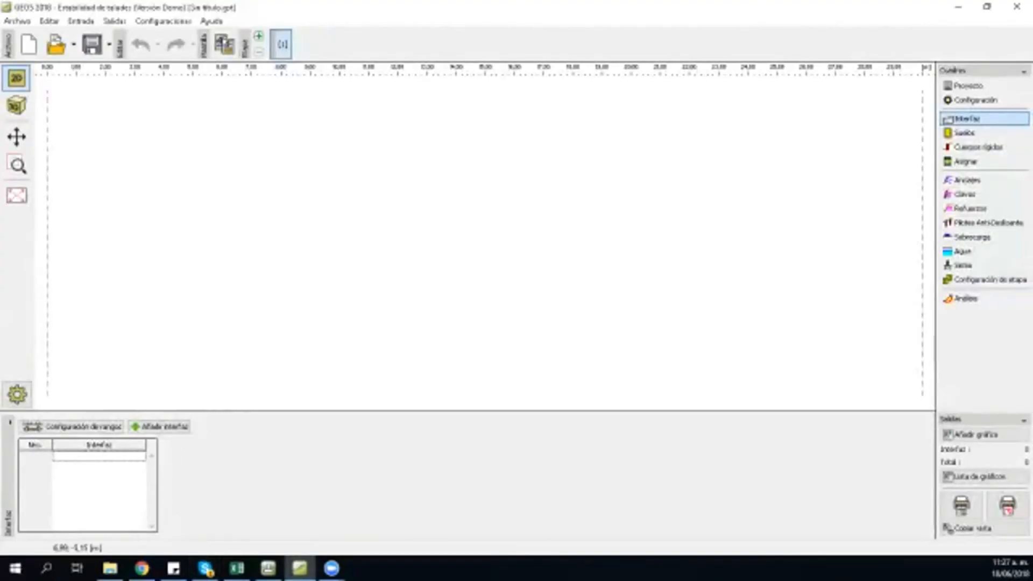
{"action": "scroll", "coordinate": [623, 341], "scroll_direction": "down", "scroll_amount": 3}
{"action": "scroll", "coordinate": [624, 341], "scroll_direction": "down", "scroll_amount": 1}
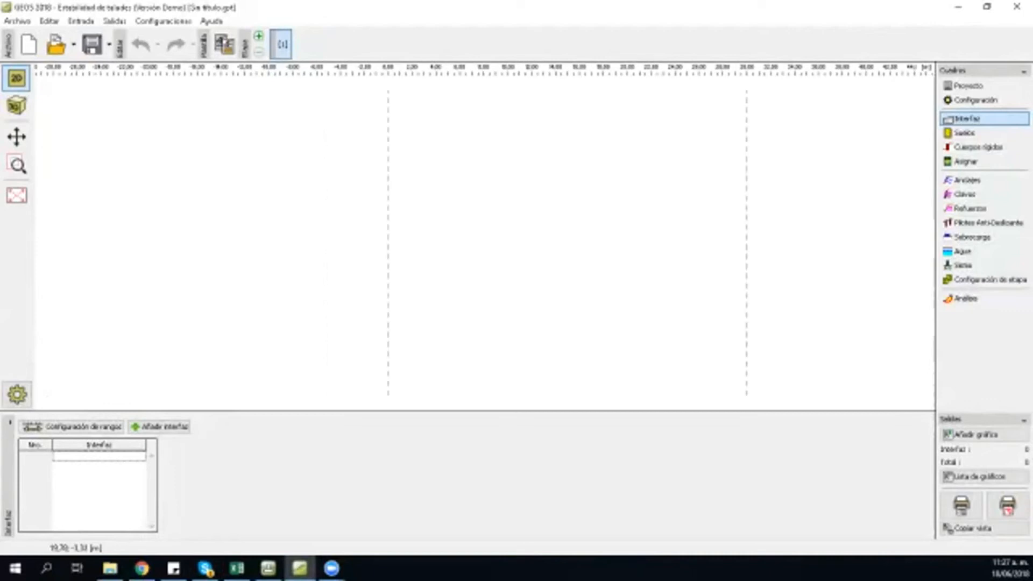
{"action": "scroll", "coordinate": [470, 325], "scroll_direction": "up", "scroll_amount": 1}
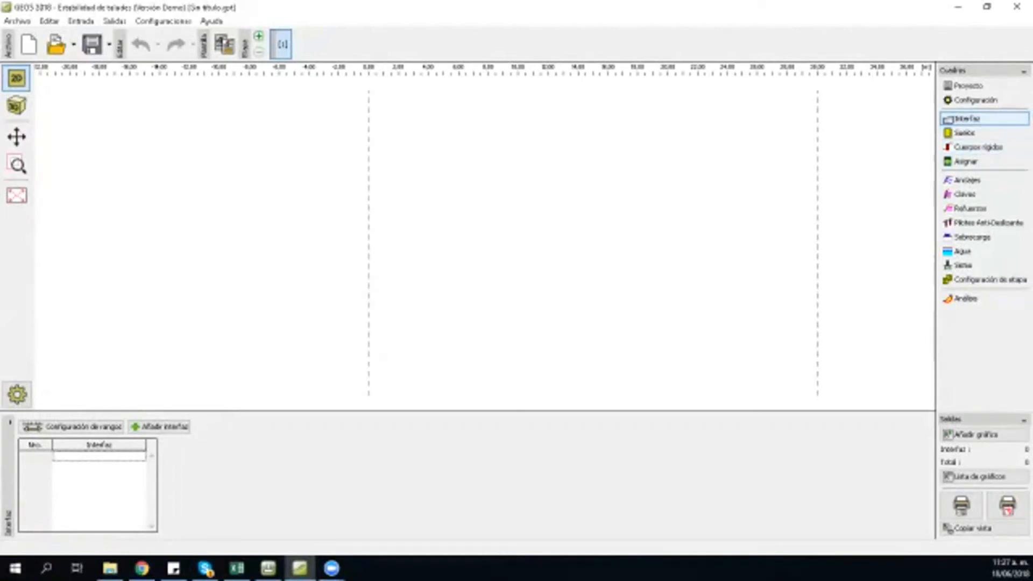
{"action": "left_click", "coordinate": [975, 100]}
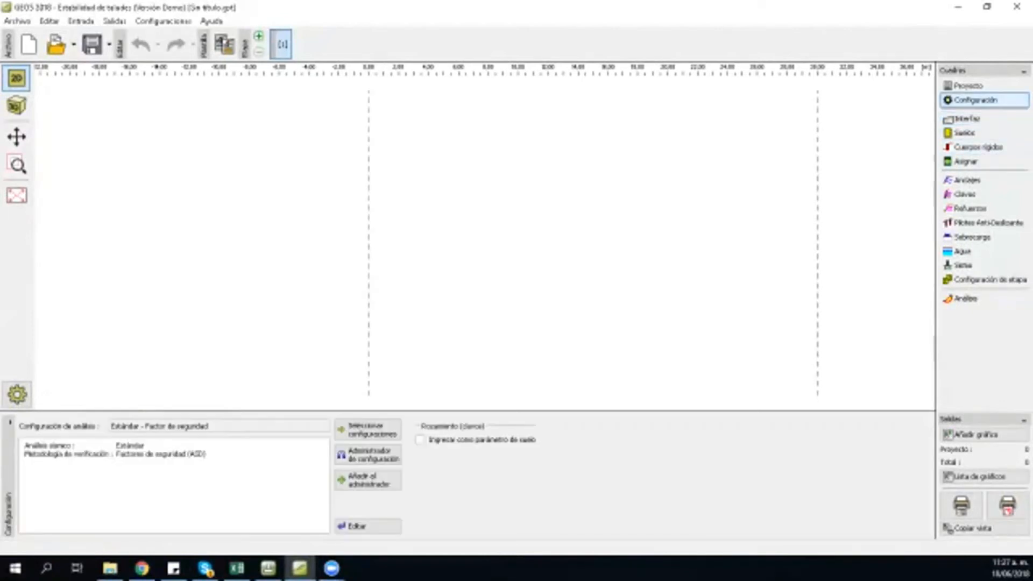
{"action": "left_click", "coordinate": [984, 119]}
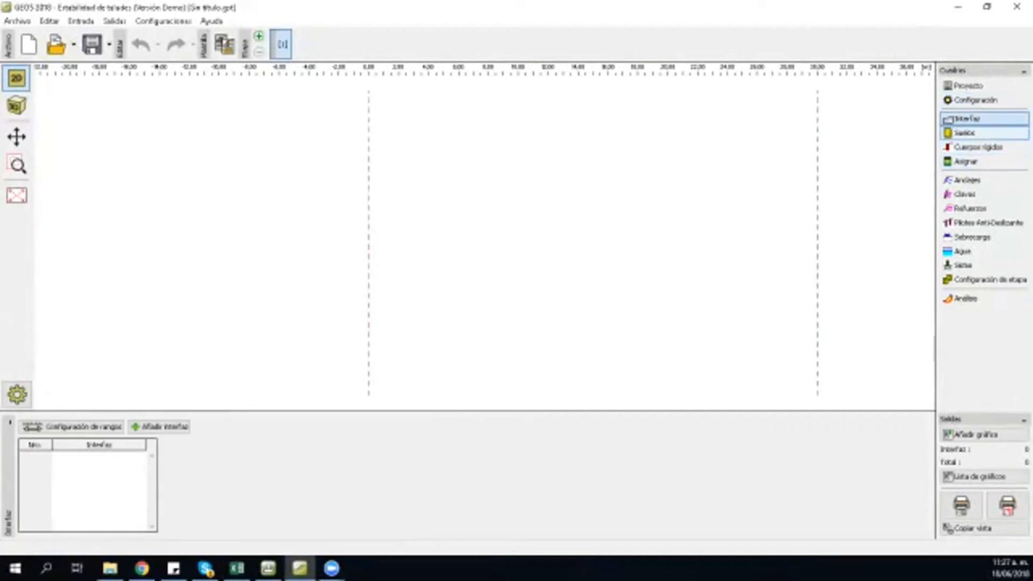
{"action": "left_click", "coordinate": [984, 132]}
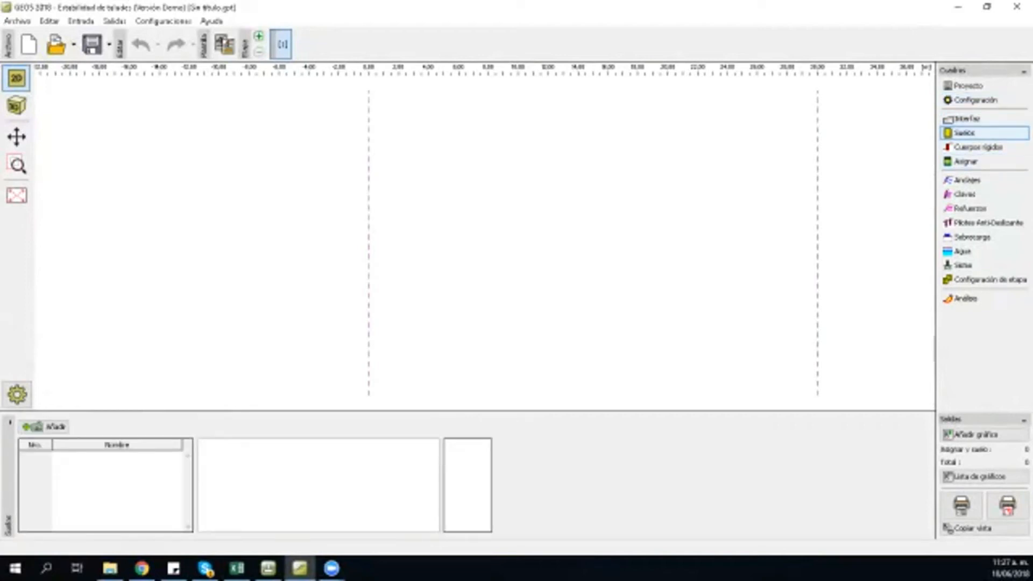
{"action": "left_click", "coordinate": [984, 118]}
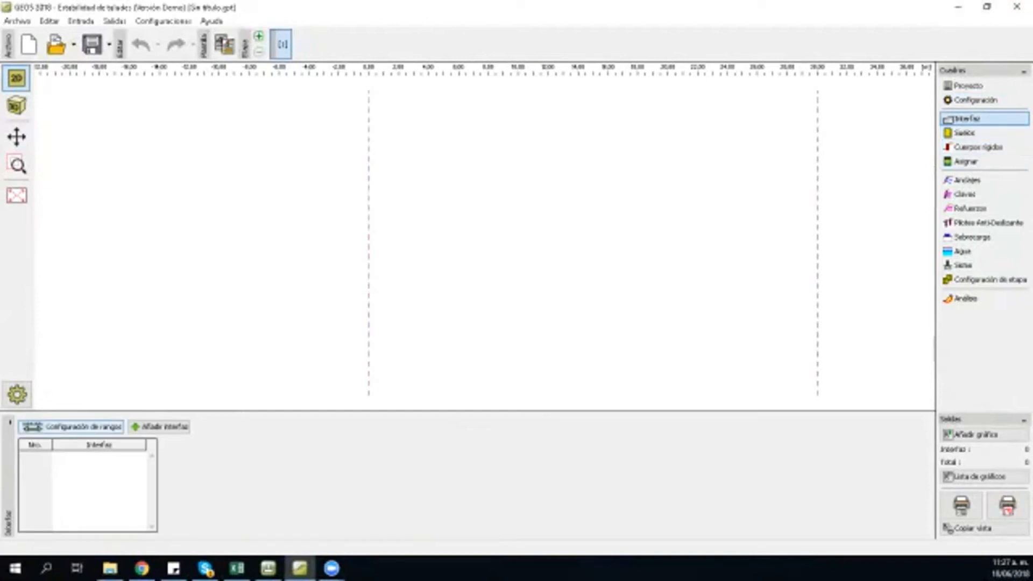
Step: Set the maximum X range of the model's global coordinates to 50 m
{"action": "left_click", "coordinate": [72, 427]}
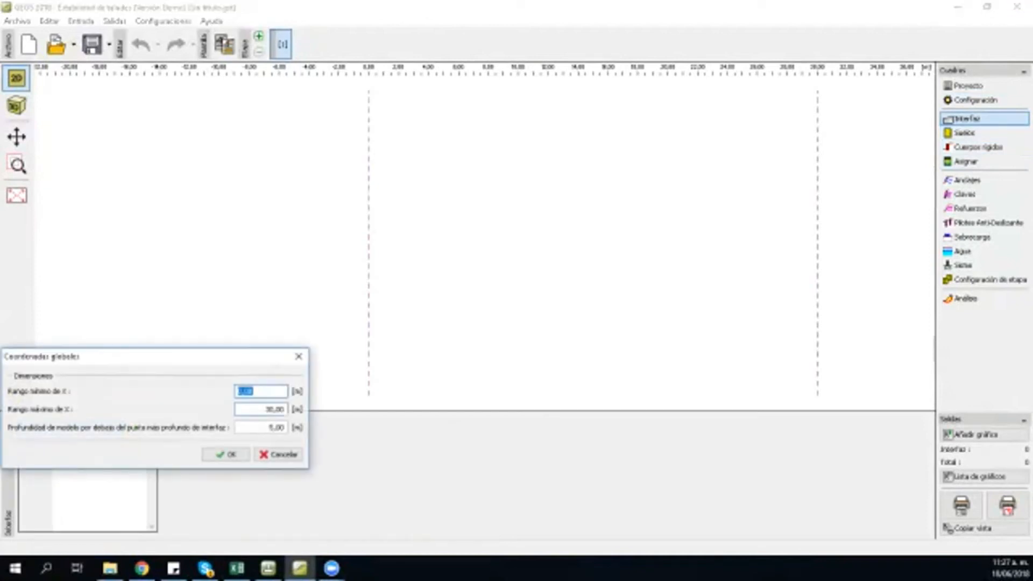
{"action": "key", "text": "Tab"}
{"action": "type", "text": "18,80"}
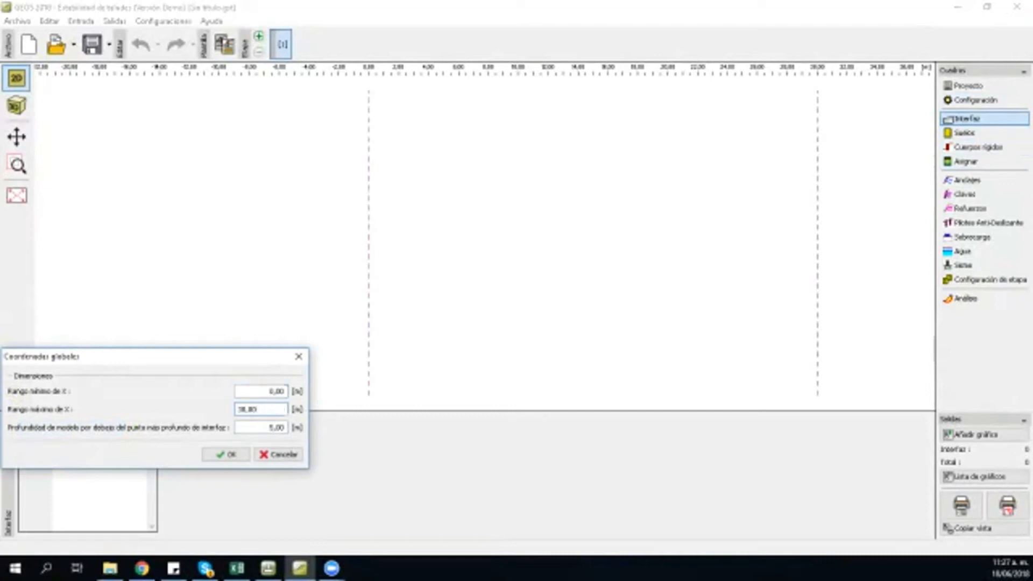
{"action": "key", "text": "BackSpace"}
{"action": "key", "text": "BackSpace"}
{"action": "key", "text": "BackSpace"}
{"action": "key", "text": "BackSpace"}
{"action": "key", "text": "BackSpace"}
{"action": "type", "text": "50"}
{"action": "key", "text": "Tab"}
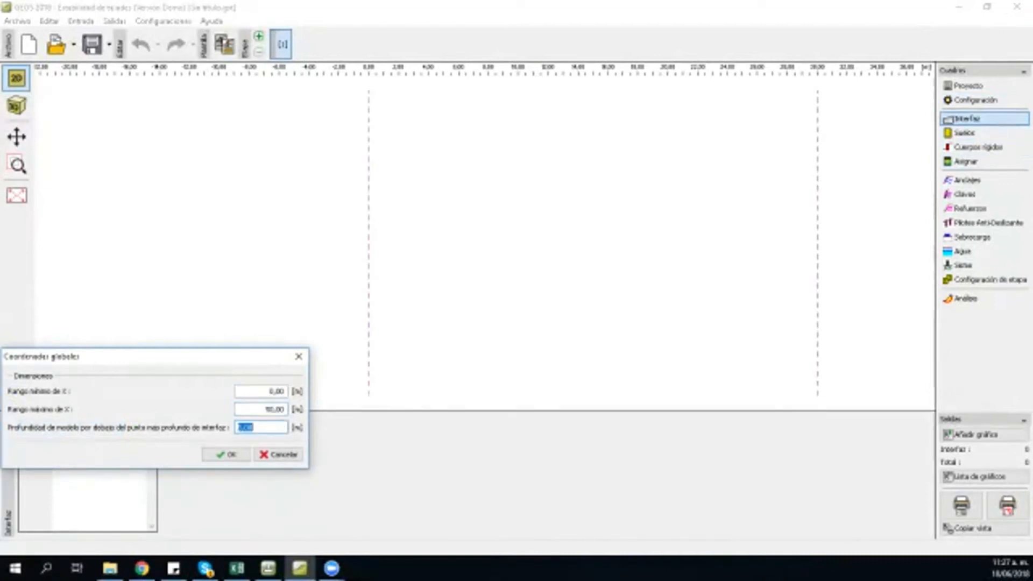
{"action": "left_click", "coordinate": [226, 454]}
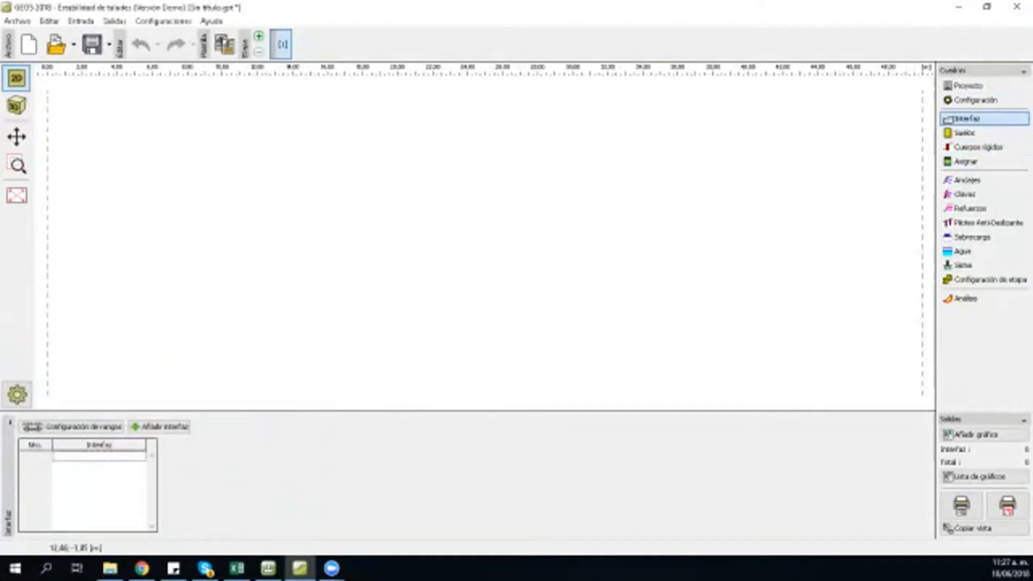
Step: Reopen the global coordinates settings to check the model's X range and depth, and accept them as they are
{"action": "scroll", "coordinate": [267, 242], "scroll_direction": "down", "scroll_amount": 2}
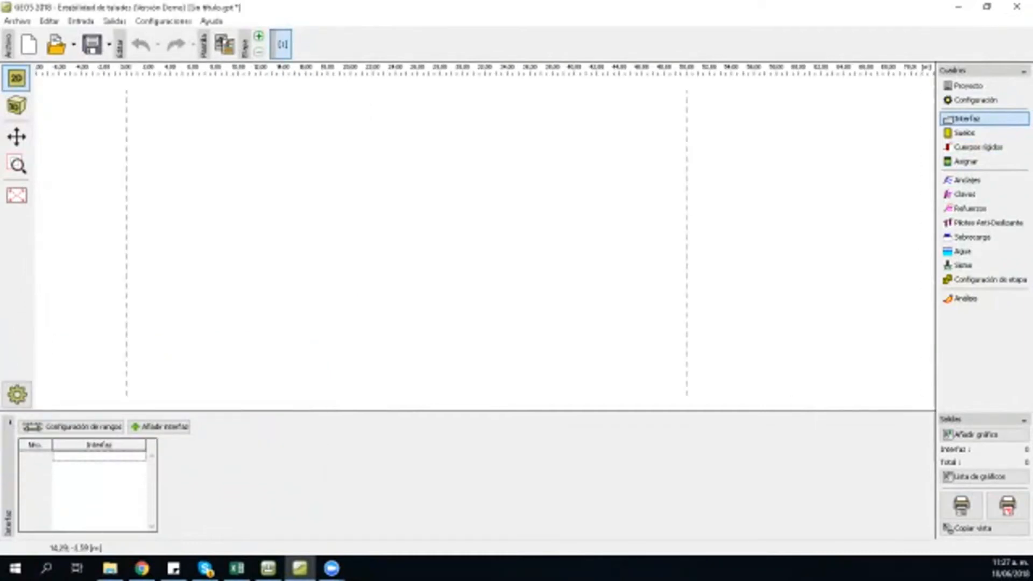
{"action": "left_click", "coordinate": [73, 426]}
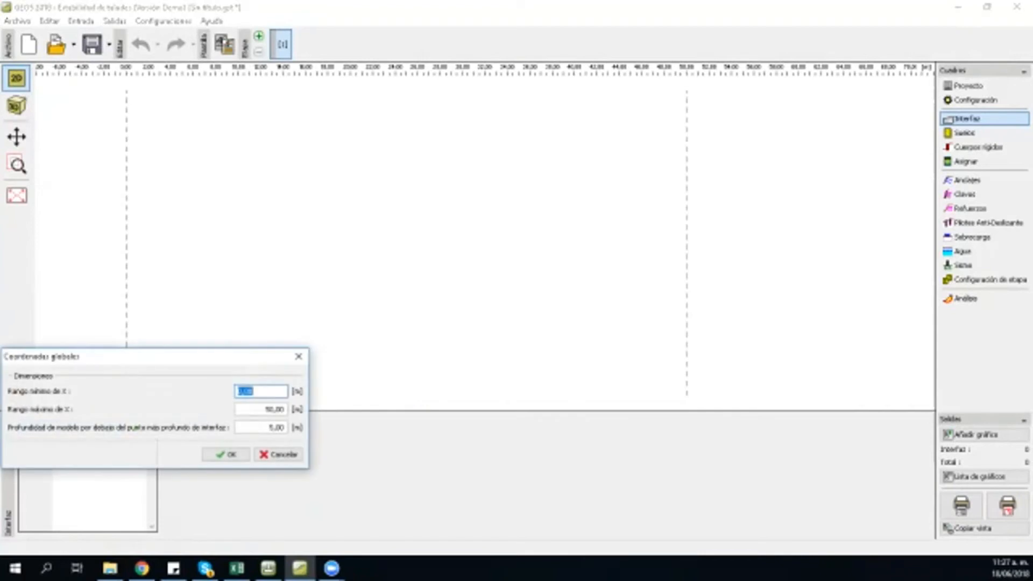
{"action": "key", "text": "Tab"}
{"action": "left_click", "coordinate": [225, 454]}
{"action": "scroll", "coordinate": [347, 313], "scroll_direction": "up", "scroll_amount": 1}
{"action": "left_click_drag", "start_coordinate": [354, 314], "coordinate": [362, 317]}
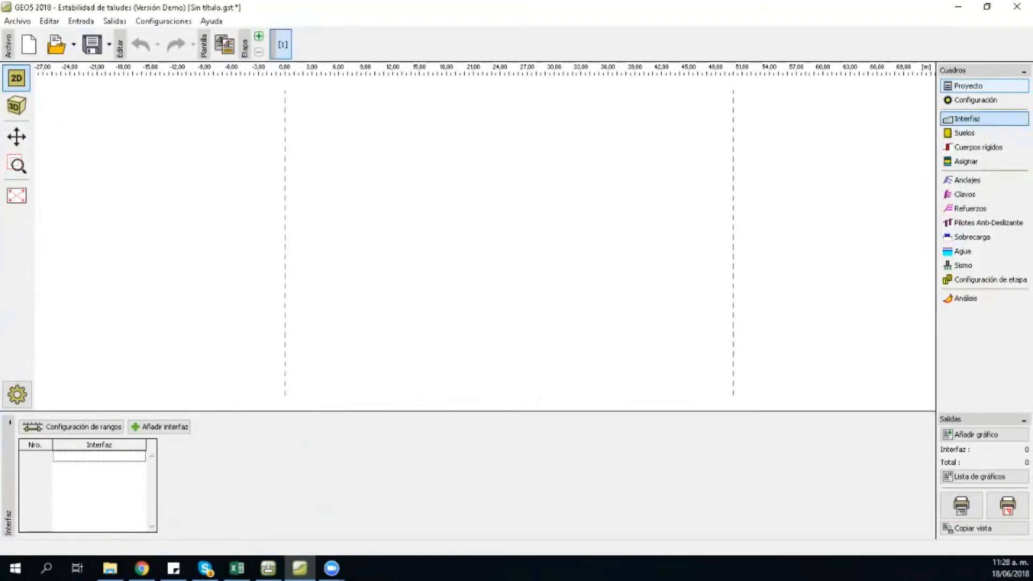
Step: Paste the project data from GeoClipboard, including client, author, date and unit system but excluding the Tarea item
{"action": "left_click", "coordinate": [968, 85]}
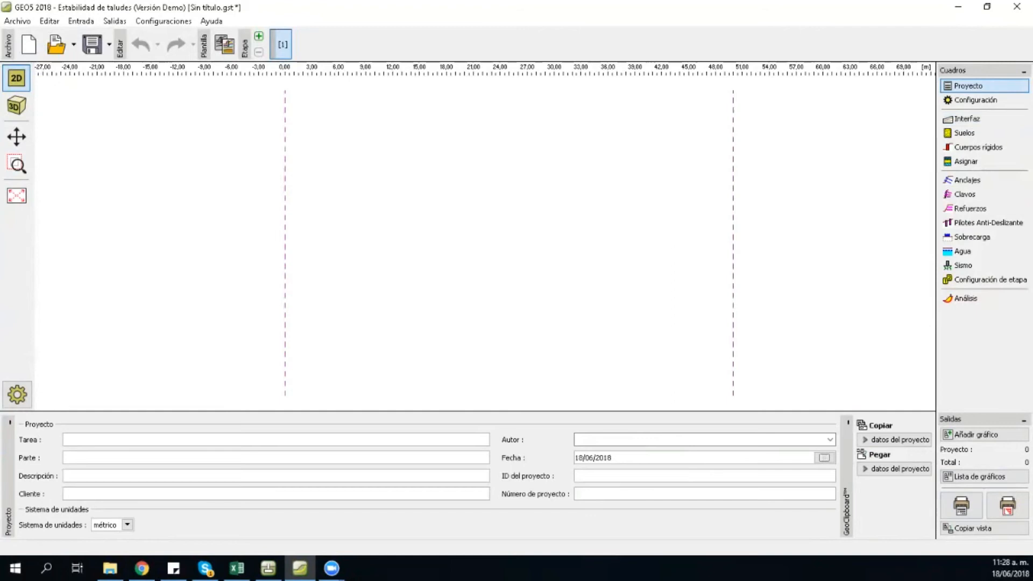
{"action": "left_click", "coordinate": [897, 468]}
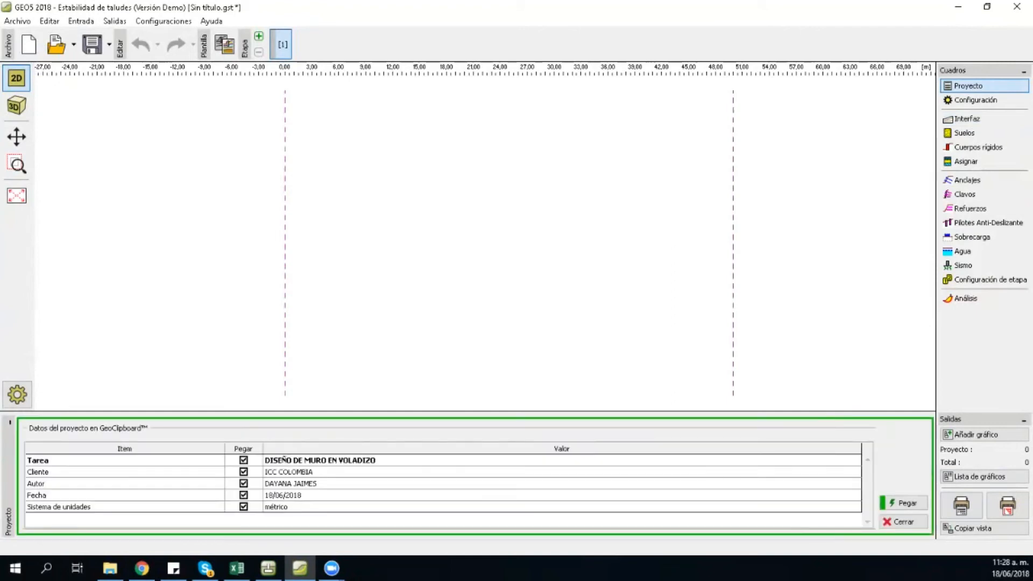
{"action": "left_click", "coordinate": [243, 460]}
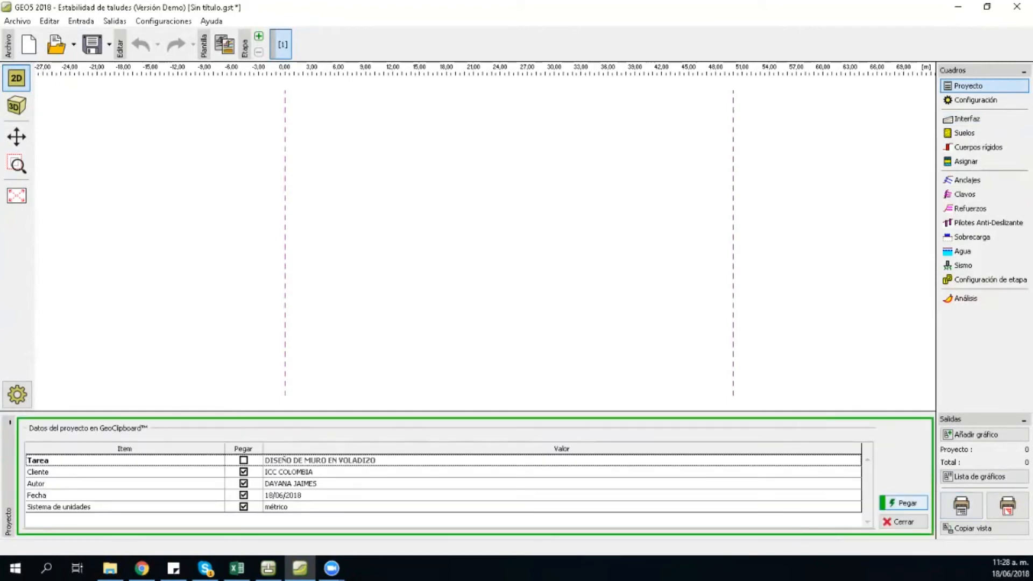
{"action": "left_click", "coordinate": [903, 503]}
Step: Enter "ANALISIS DE TALUD" as the project's task name
{"action": "left_click", "coordinate": [276, 440]}
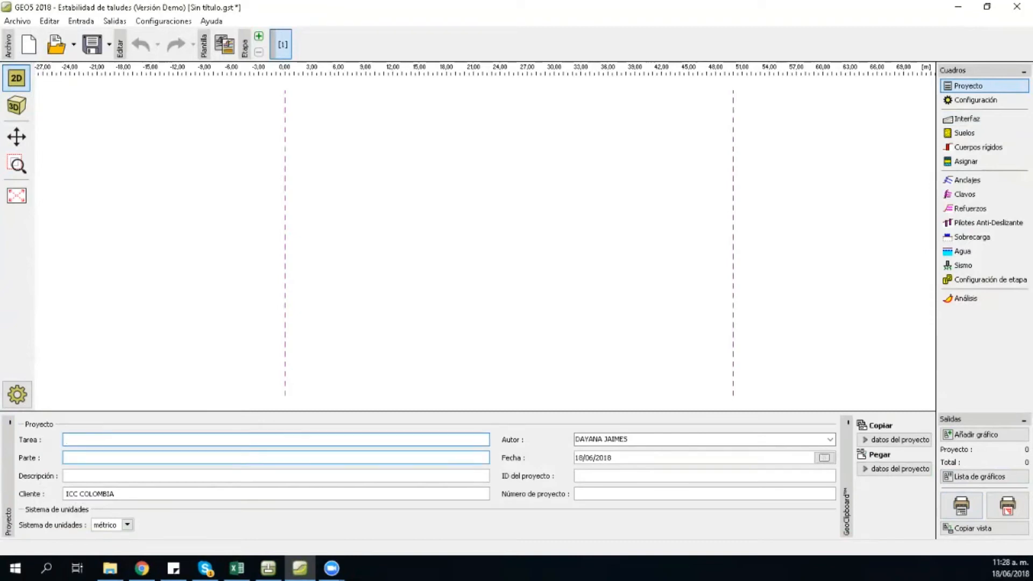
{"action": "type", "text": "ANALISIS "}
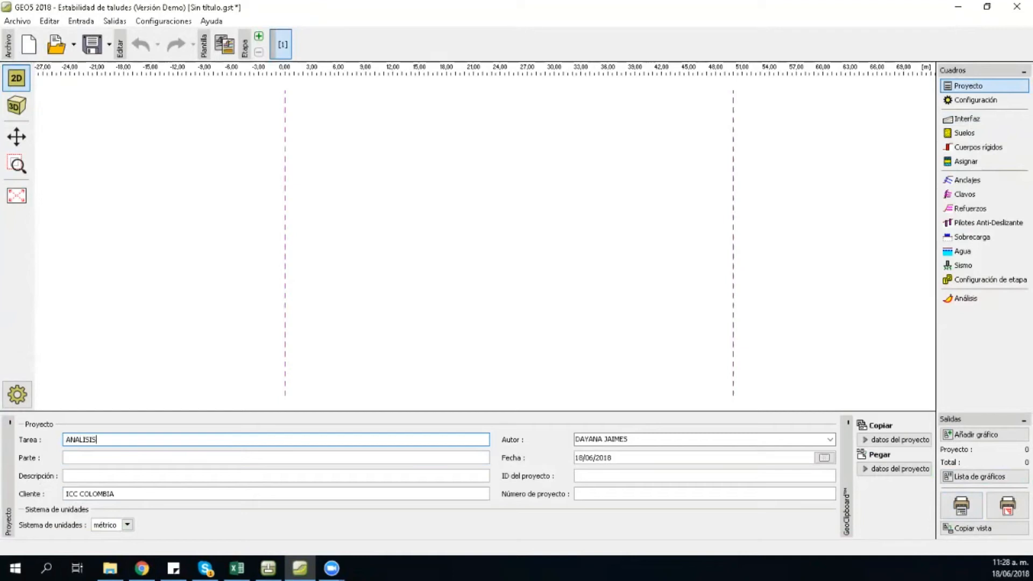
{"action": "type", "text": "DE TALUD"}
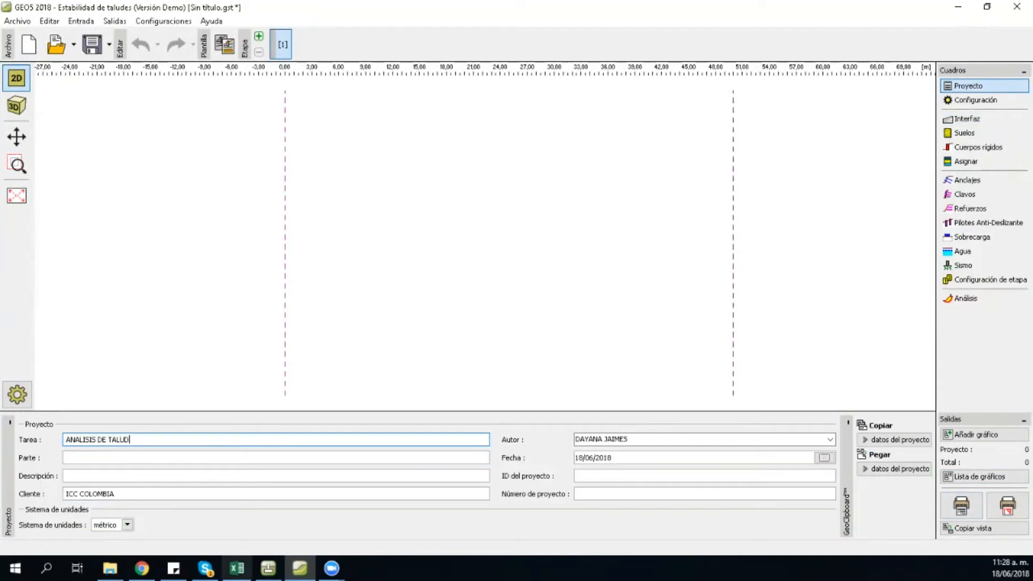
Step: Look over the analysis configuration, the settings for adding it to the administrator, and the administrator's list of standard configurations
{"action": "left_click", "coordinate": [975, 100]}
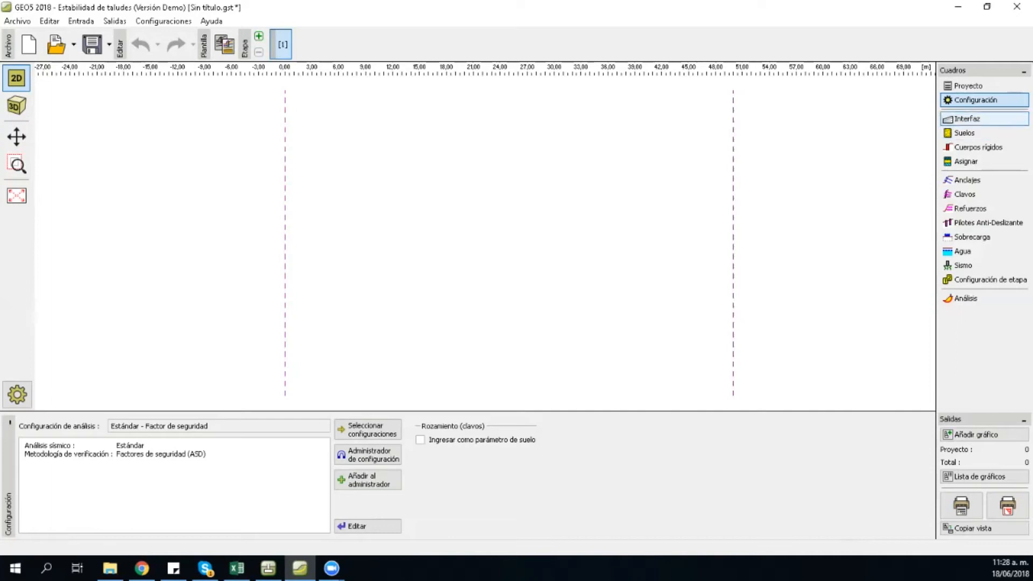
{"action": "left_click", "coordinate": [966, 118]}
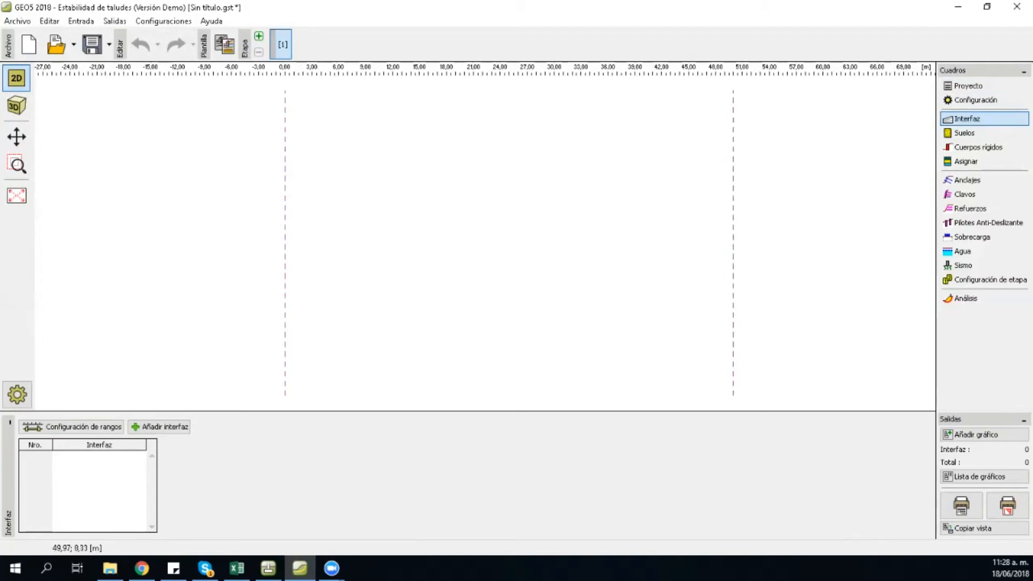
{"action": "left_click", "coordinate": [975, 100]}
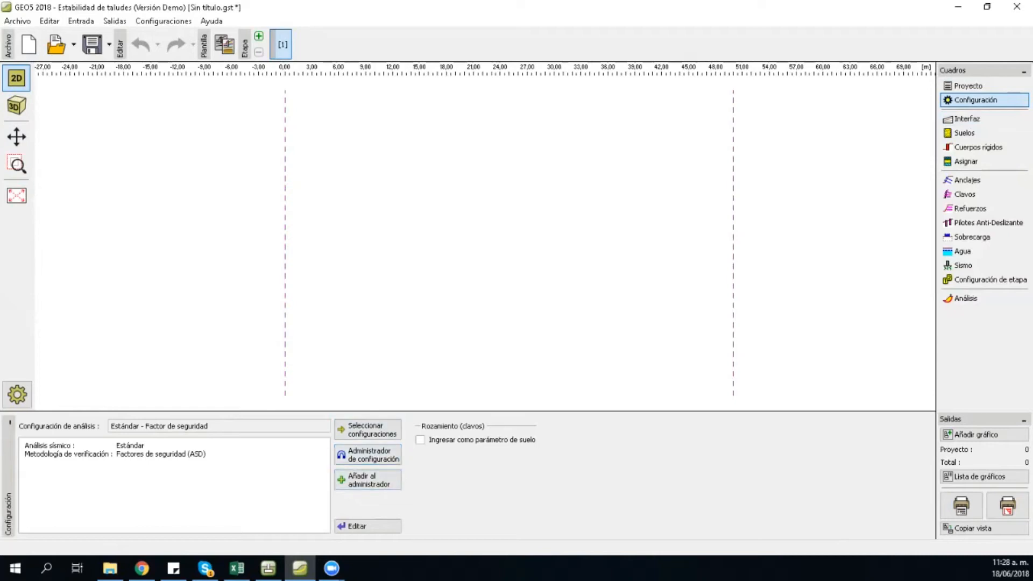
{"action": "left_click", "coordinate": [368, 479]}
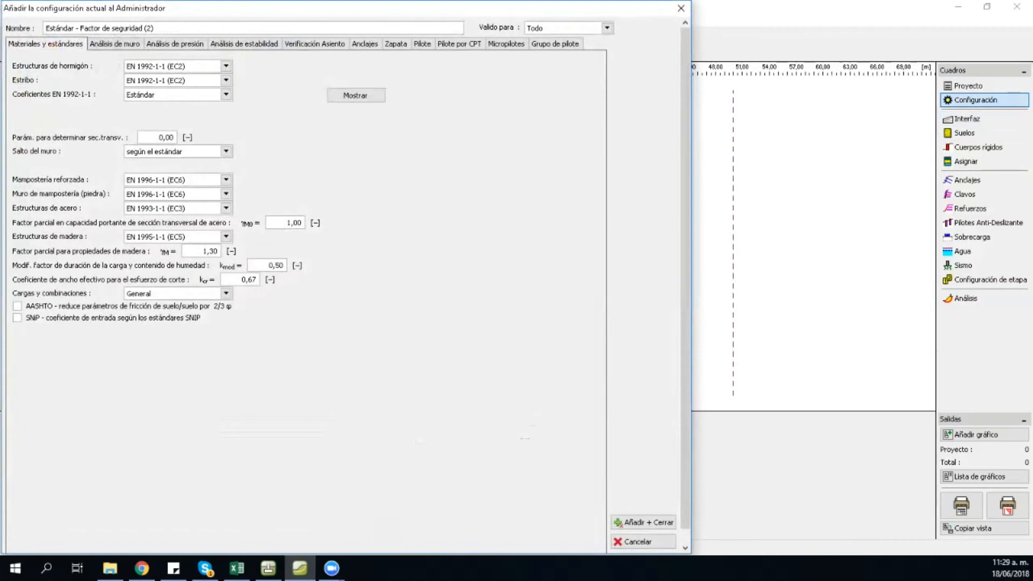
{"action": "left_click", "coordinate": [681, 8]}
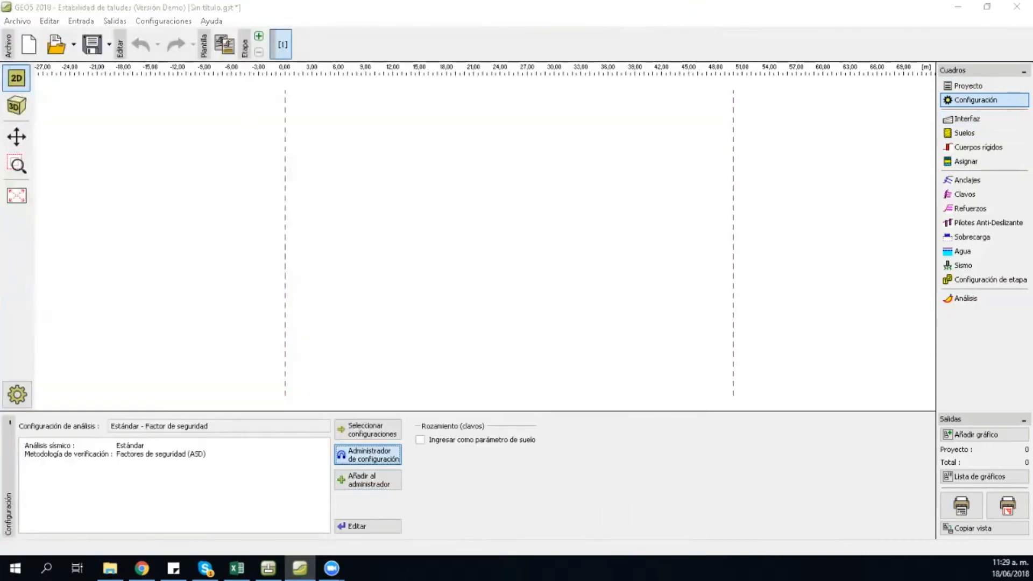
{"action": "left_click", "coordinate": [368, 455]}
{"action": "left_click_drag", "start_coordinate": [413, 102], "coordinate": [695, 61]}
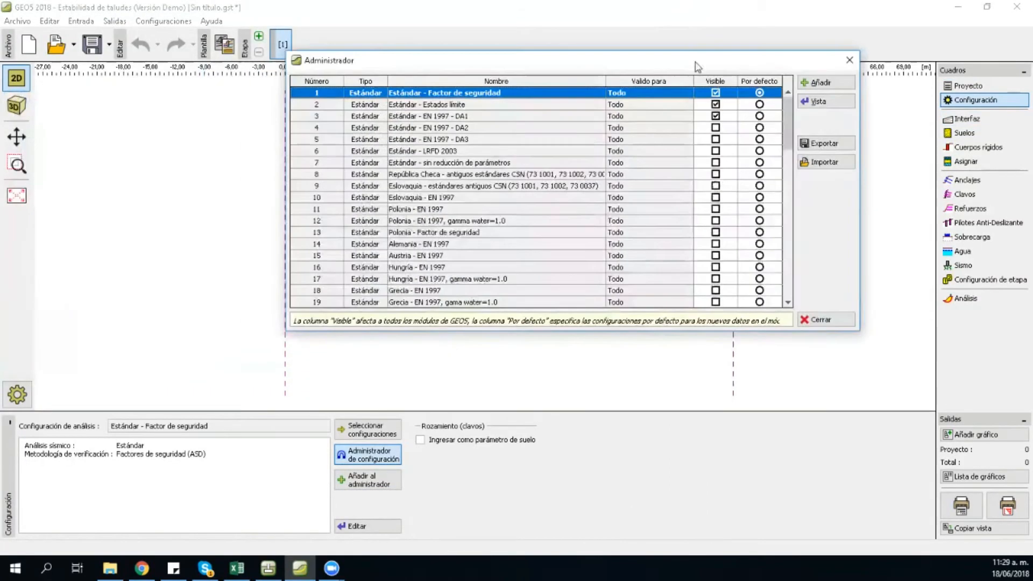
{"action": "left_click", "coordinate": [849, 60]}
Step: Start adding the current analysis configuration to the administrator and make it valid for Estabilidad de taludes
{"action": "left_click", "coordinate": [368, 480]}
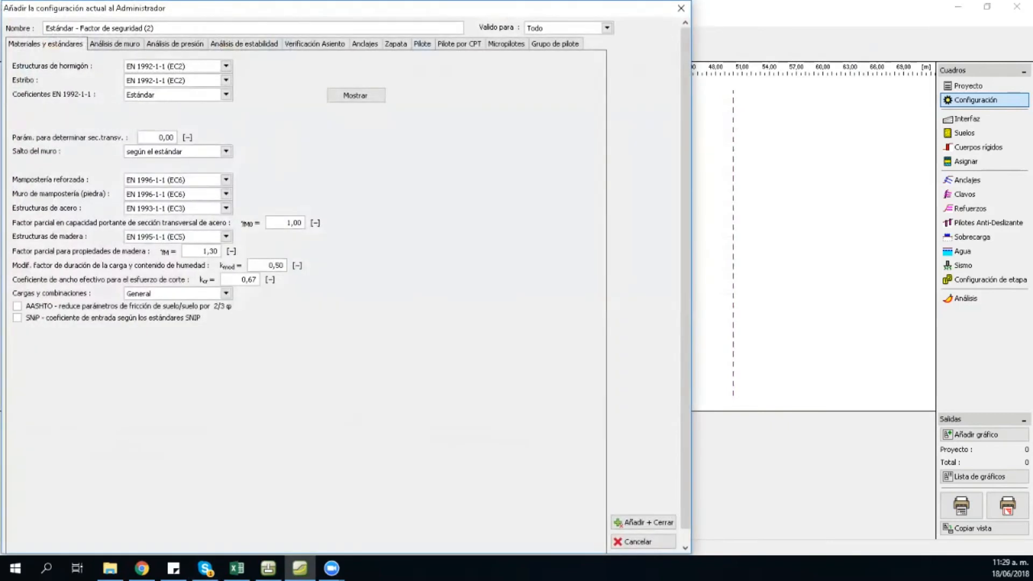
{"action": "left_click_drag", "start_coordinate": [433, 11], "coordinate": [638, 18]}
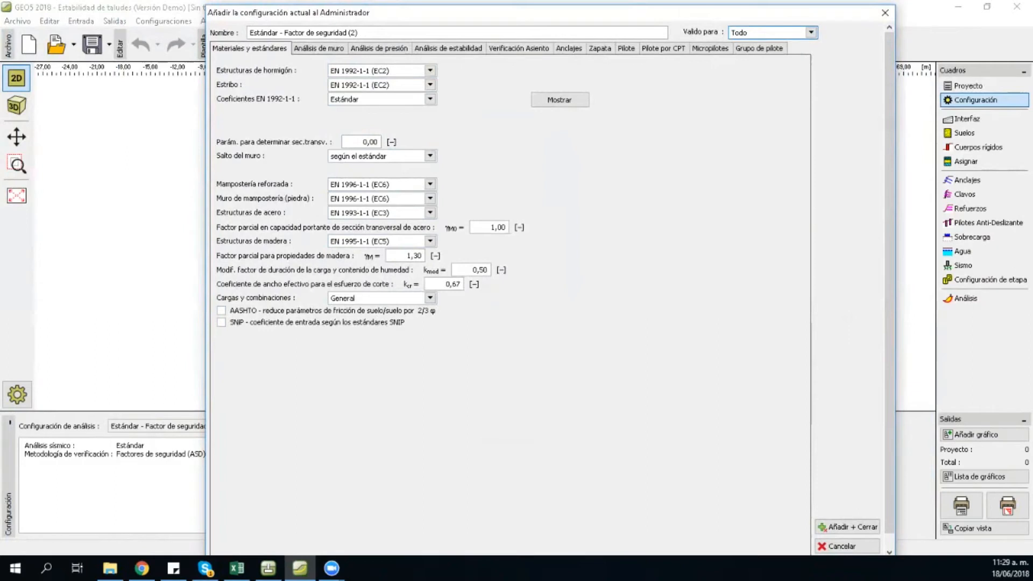
{"action": "left_click", "coordinate": [811, 32]}
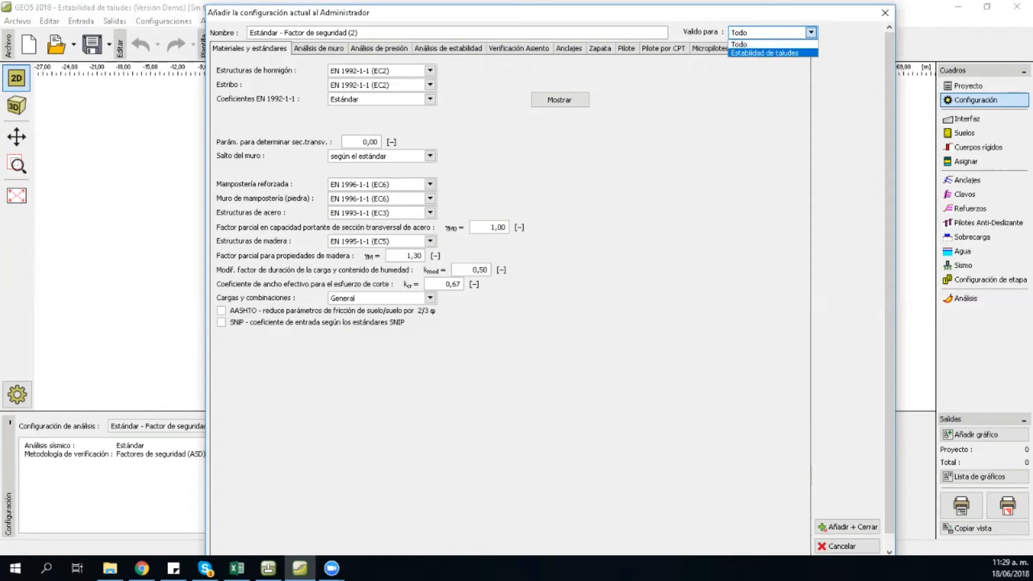
{"action": "key", "text": "Return"}
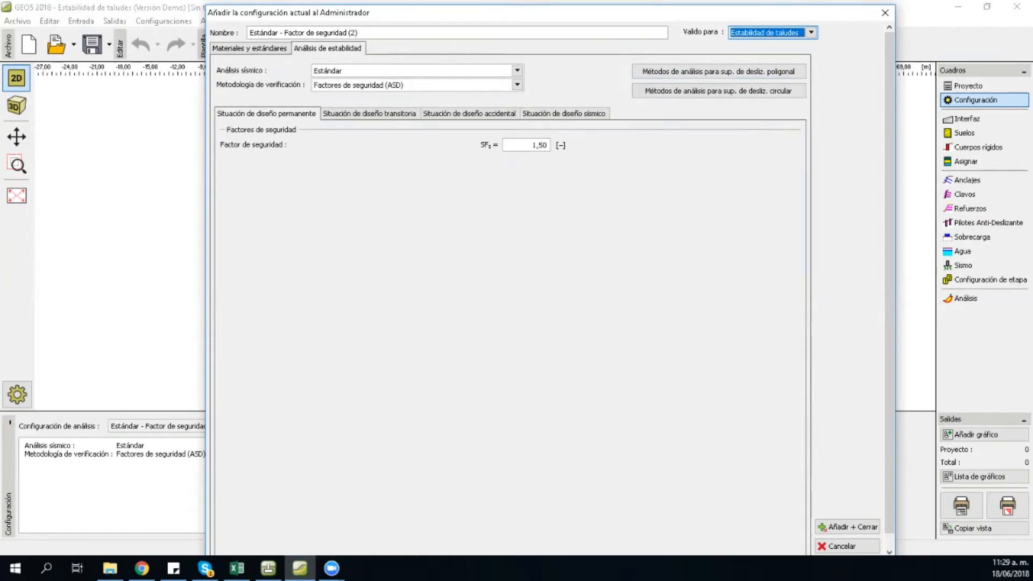
Step: Close the dialog for adding to the administrator without adding anything, and choose Estándar - Factor de seguridad from the list of configurations
{"action": "left_click", "coordinate": [885, 12]}
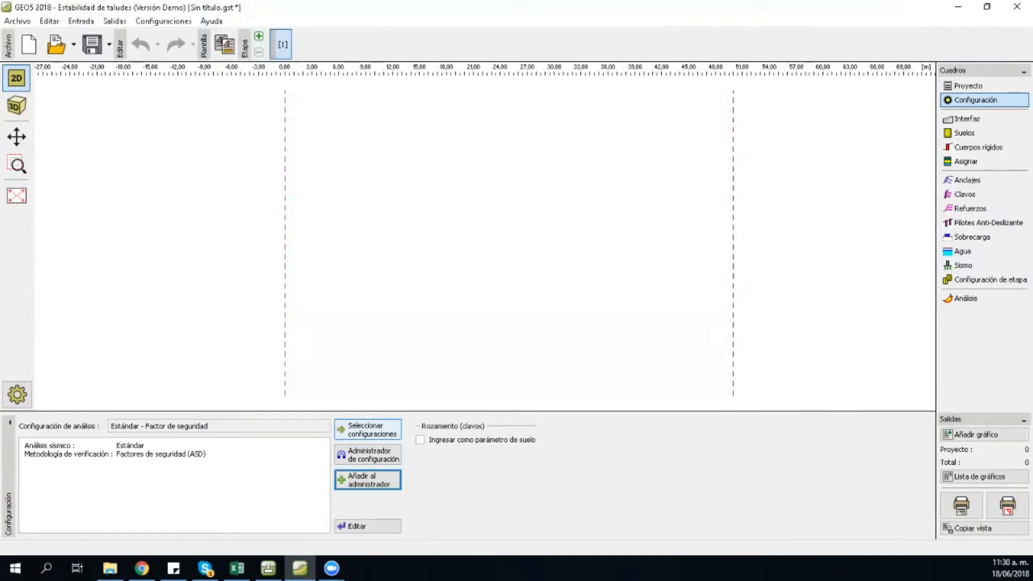
{"action": "left_click", "coordinate": [367, 429]}
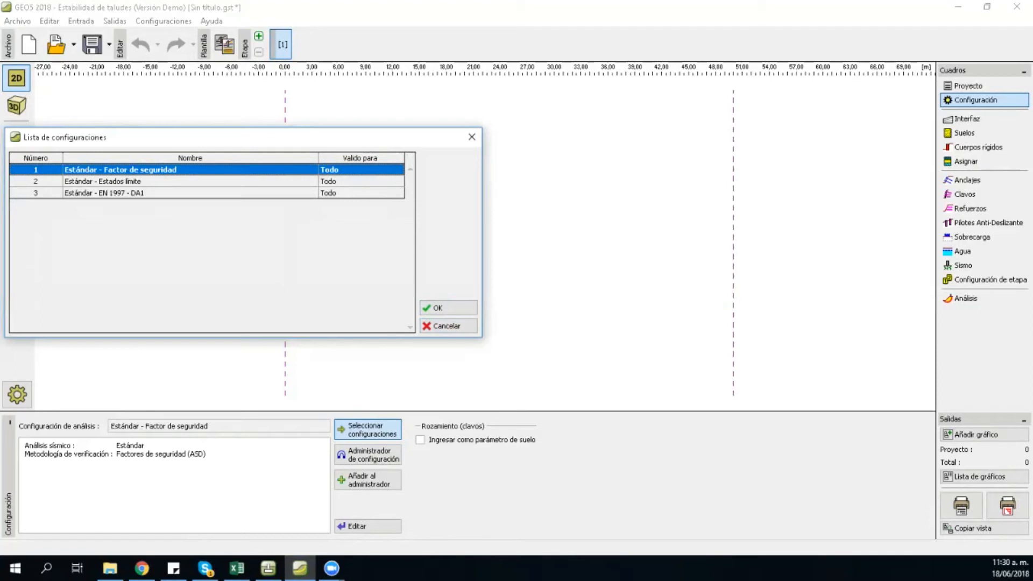
{"action": "left_click", "coordinate": [448, 307]}
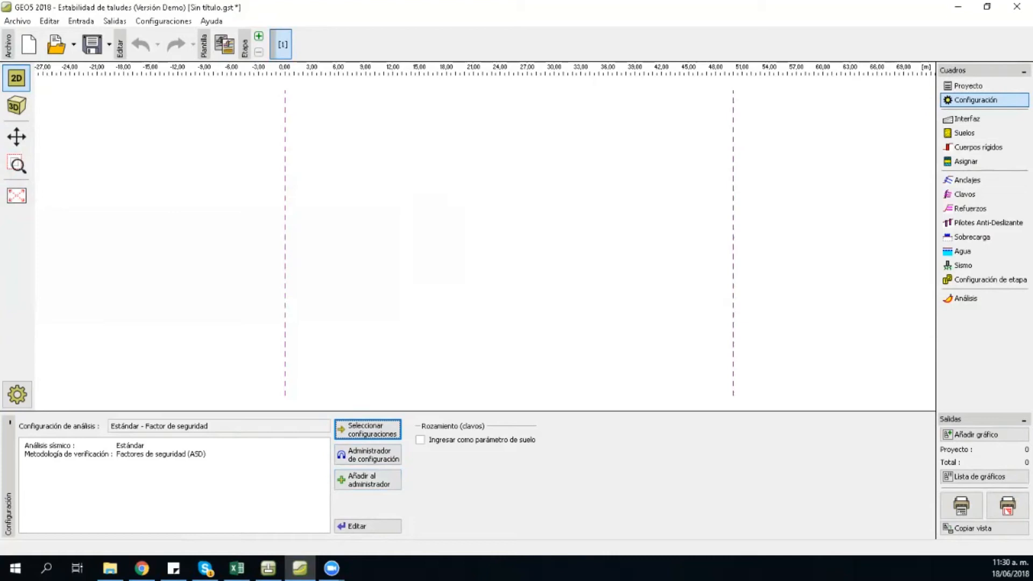
Step: Look through the administrator's configurations down to the end of the list and select Philippines - DPWH Configuraciones
{"action": "left_click", "coordinate": [372, 455]}
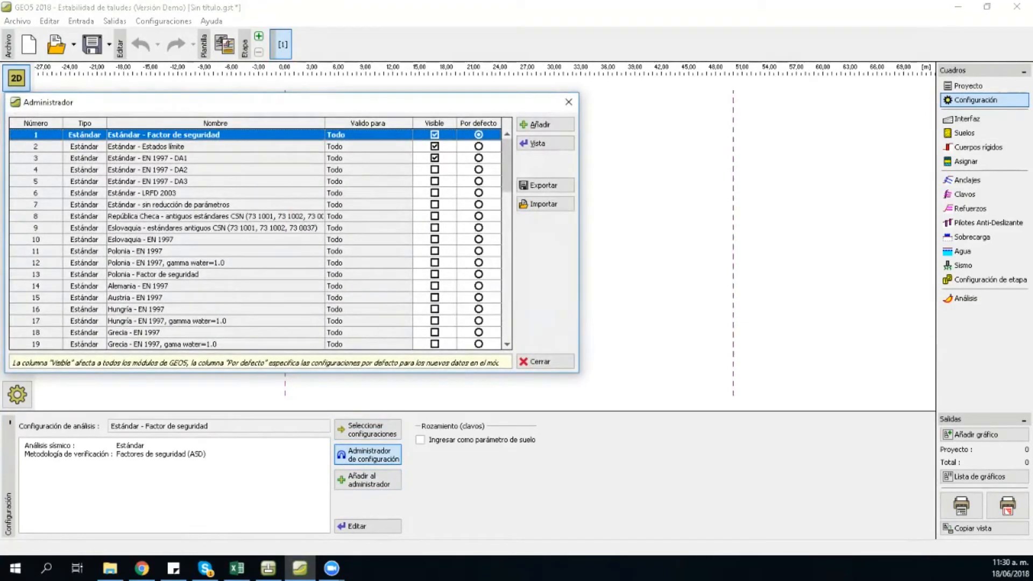
{"action": "scroll", "coordinate": [255, 239], "scroll_direction": "down", "scroll_amount": 9}
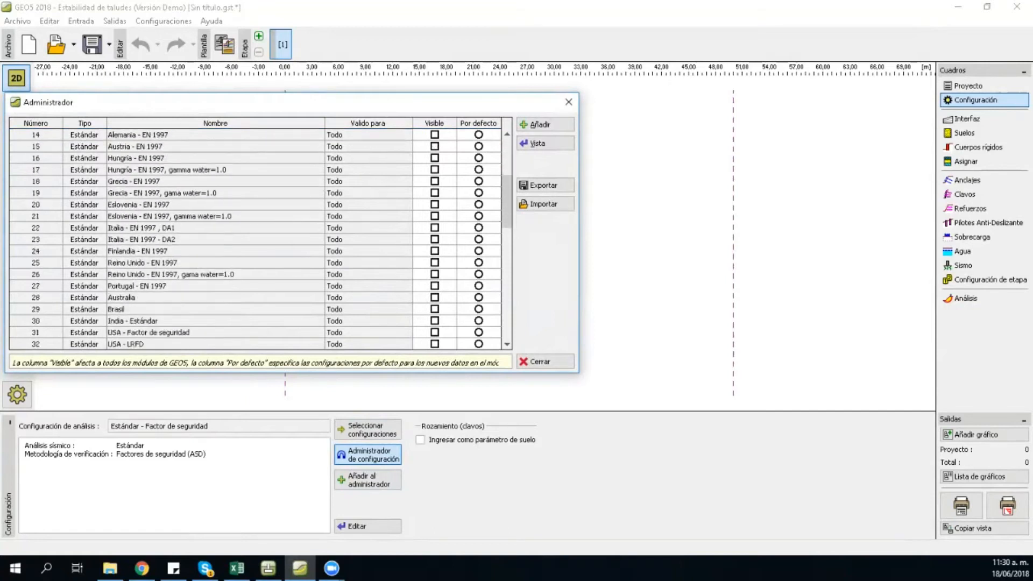
{"action": "scroll", "coordinate": [256, 239], "scroll_direction": "down", "scroll_amount": 9}
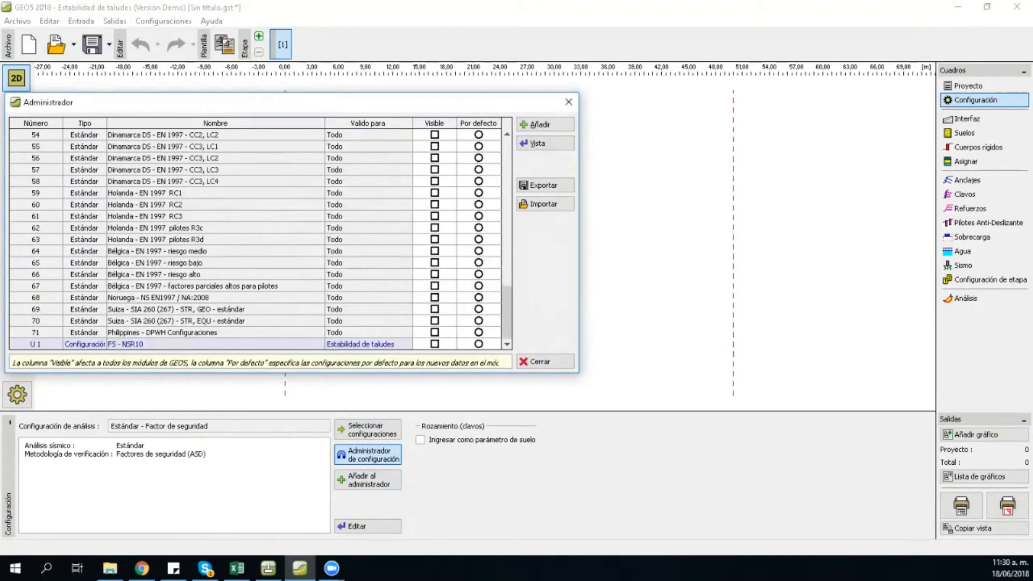
{"action": "left_click", "coordinate": [216, 332]}
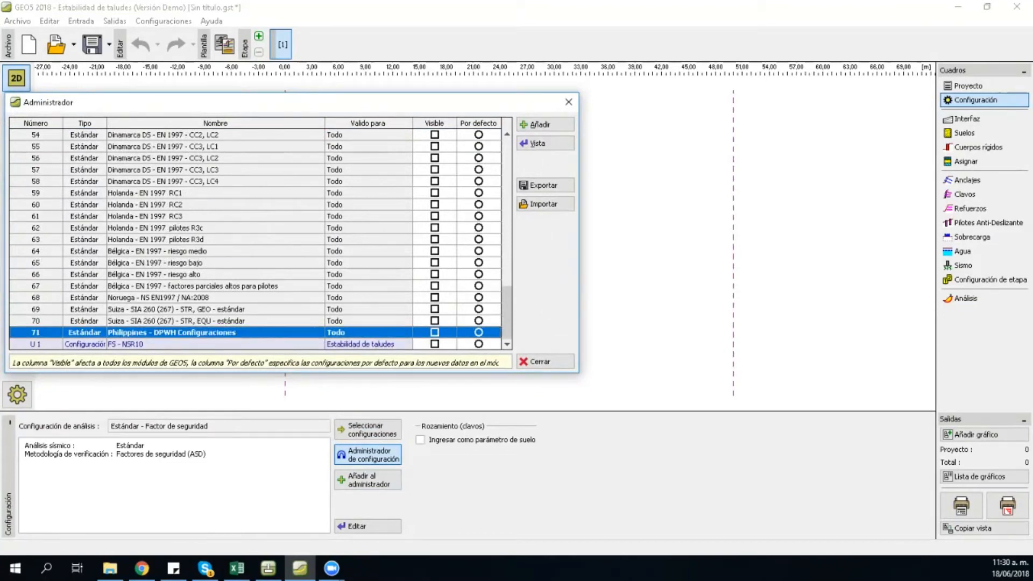
Step: Review the standard analysis configurations listed in the configuration administrator, from the first entry through to the user-defined one
{"action": "scroll", "coordinate": [256, 239], "scroll_direction": "up", "scroll_amount": 1}
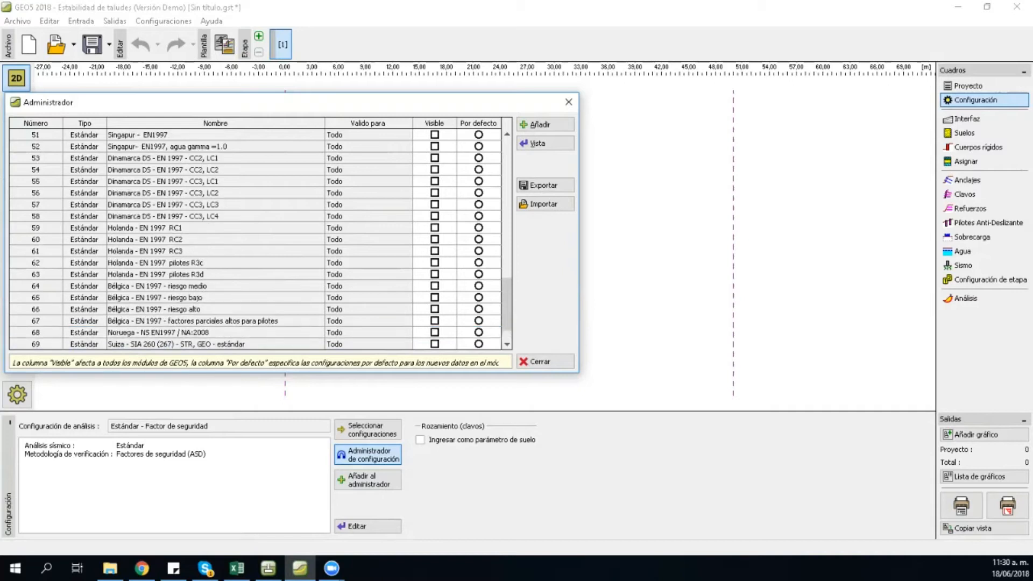
{"action": "scroll", "coordinate": [255, 240], "scroll_direction": "up", "scroll_amount": 3}
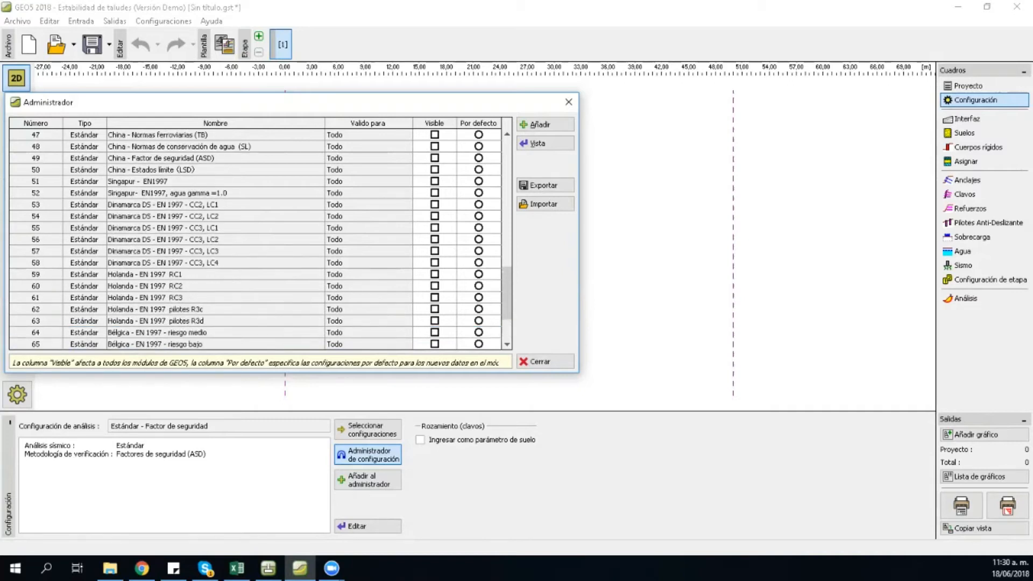
{"action": "scroll", "coordinate": [255, 240], "scroll_direction": "up", "scroll_amount": 4}
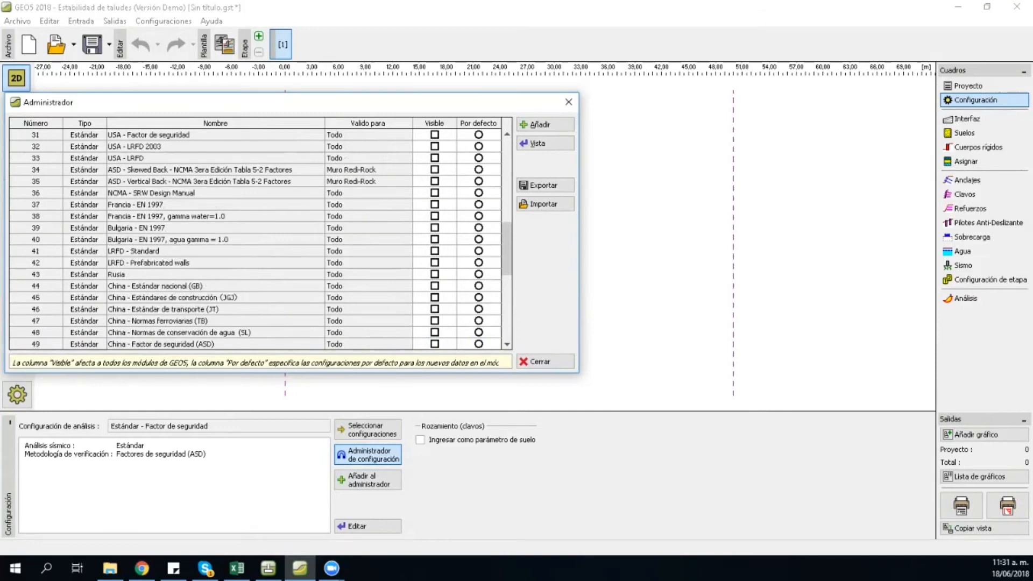
{"action": "scroll", "coordinate": [255, 239], "scroll_direction": "up", "scroll_amount": 8}
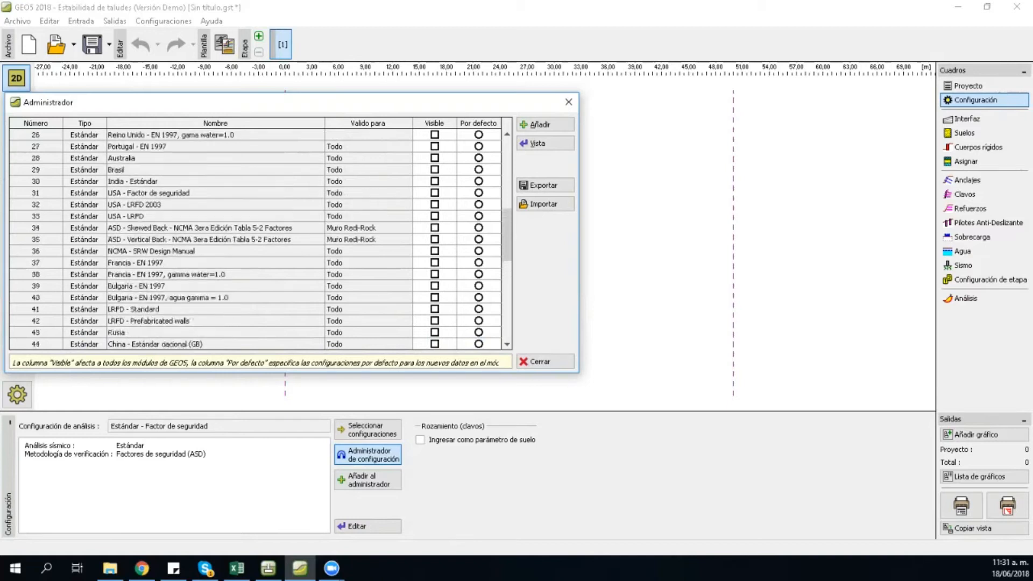
{"action": "scroll", "coordinate": [256, 239], "scroll_direction": "up", "scroll_amount": 3}
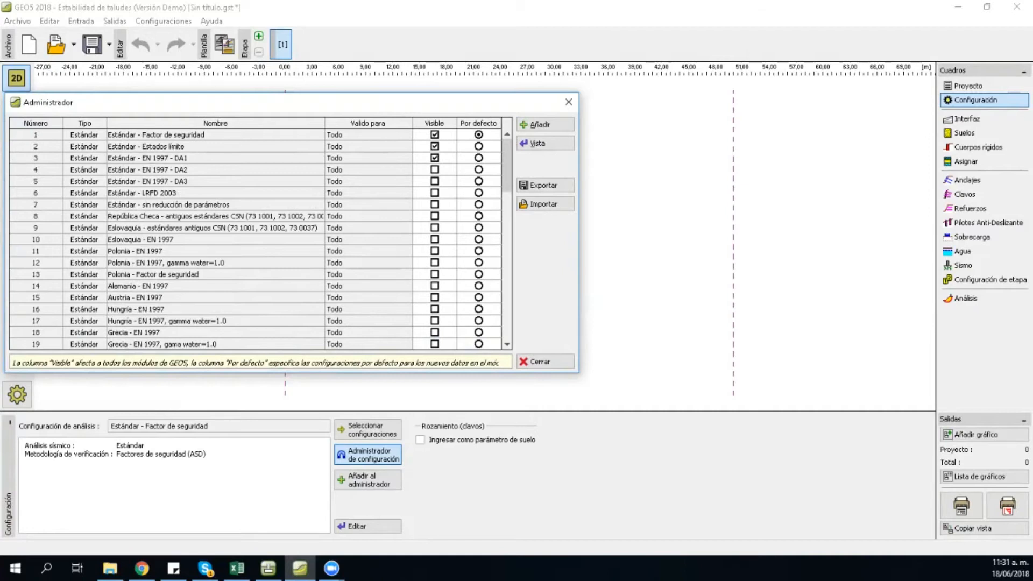
{"action": "scroll", "coordinate": [255, 240], "scroll_direction": "down", "scroll_amount": 11}
{"action": "scroll", "coordinate": [256, 239], "scroll_direction": "down", "scroll_amount": 6}
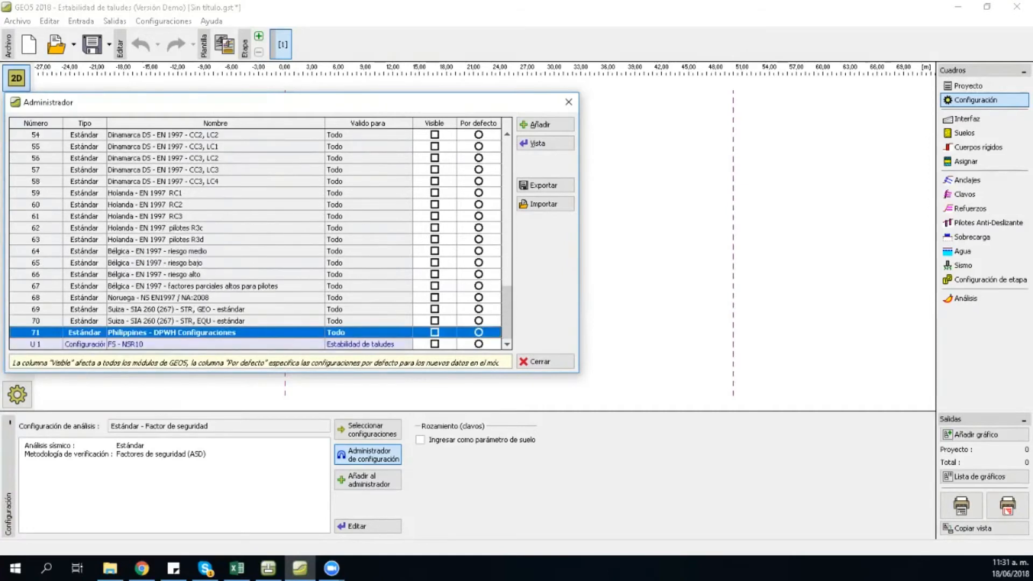
Step: Open the FS - NSR10 configuration for editing and examine its materials and standards settings and the modules it can be valid for
{"action": "left_click", "coordinate": [215, 344]}
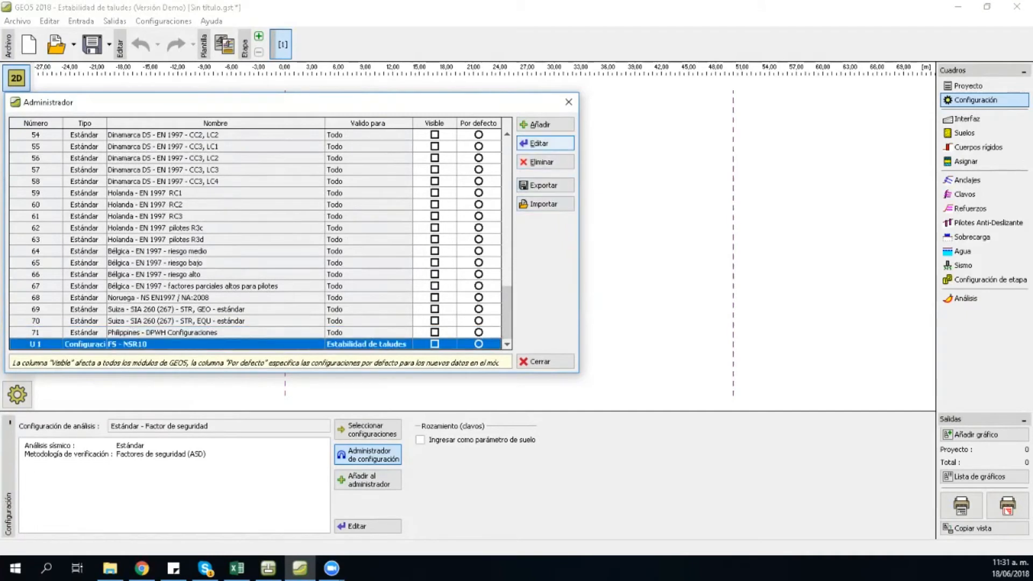
{"action": "left_click", "coordinate": [544, 143]}
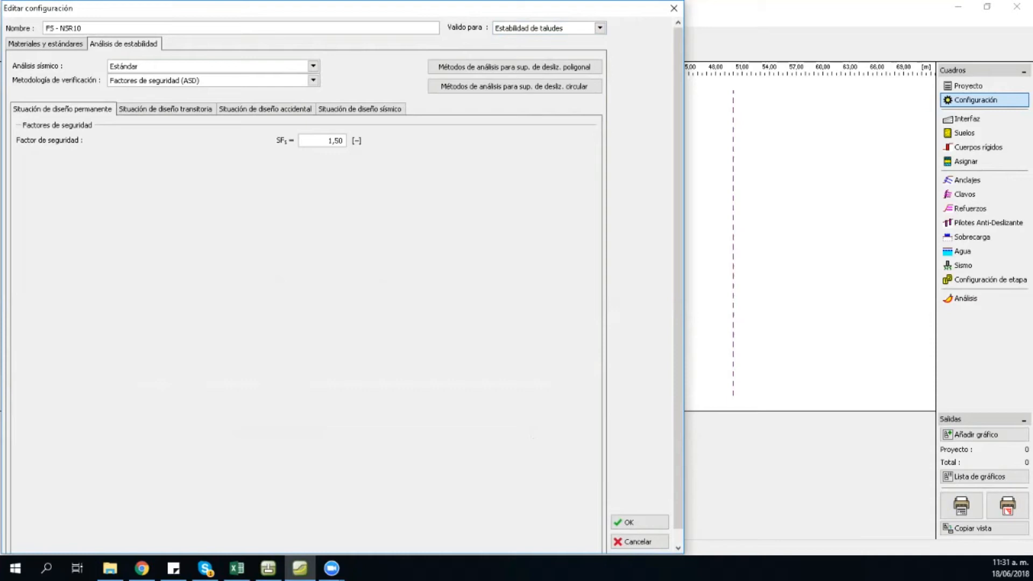
{"action": "left_click", "coordinate": [45, 44]}
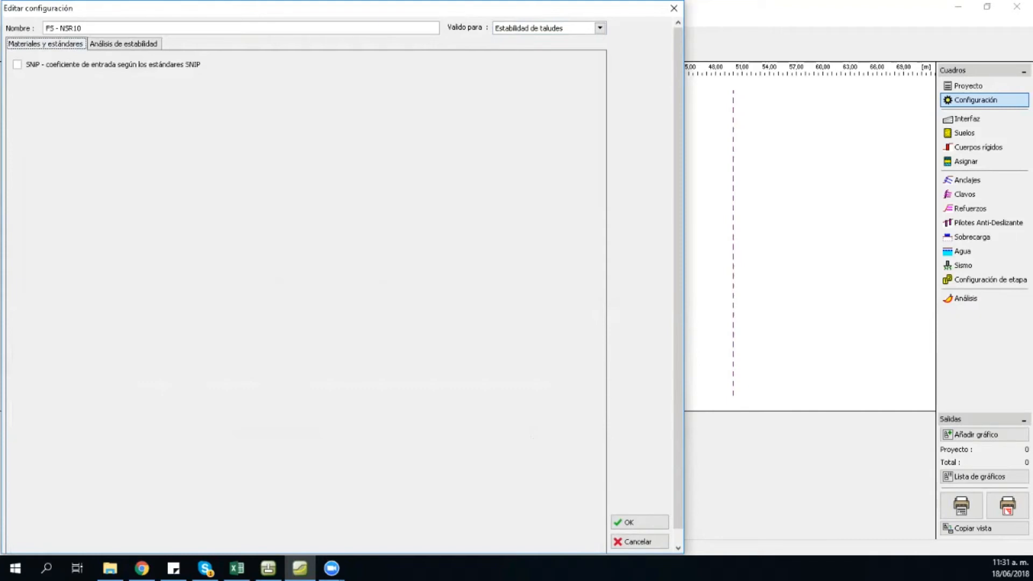
{"action": "left_click", "coordinate": [599, 27]}
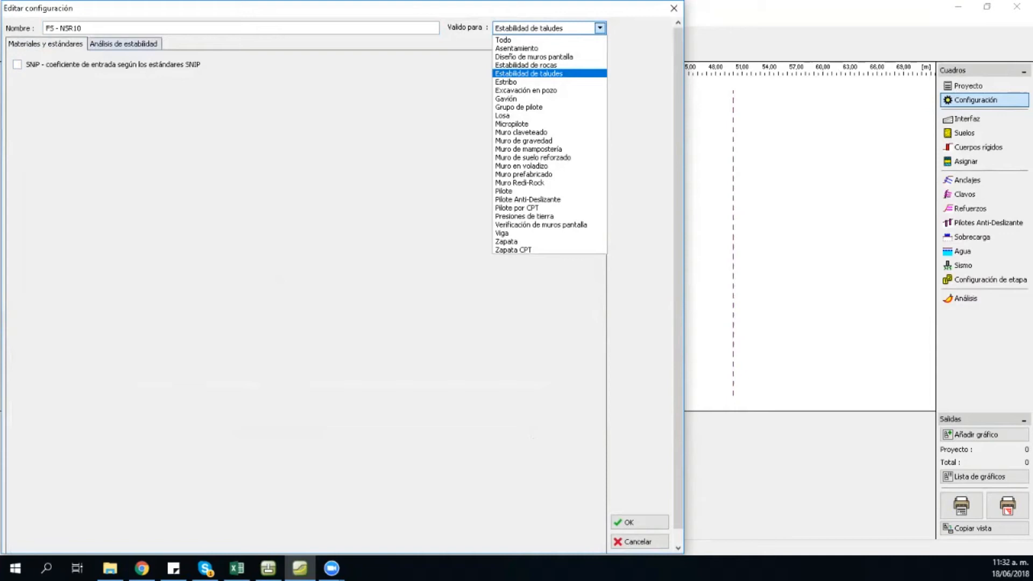
{"action": "left_click", "coordinate": [124, 44]}
{"action": "left_click", "coordinate": [124, 44]}
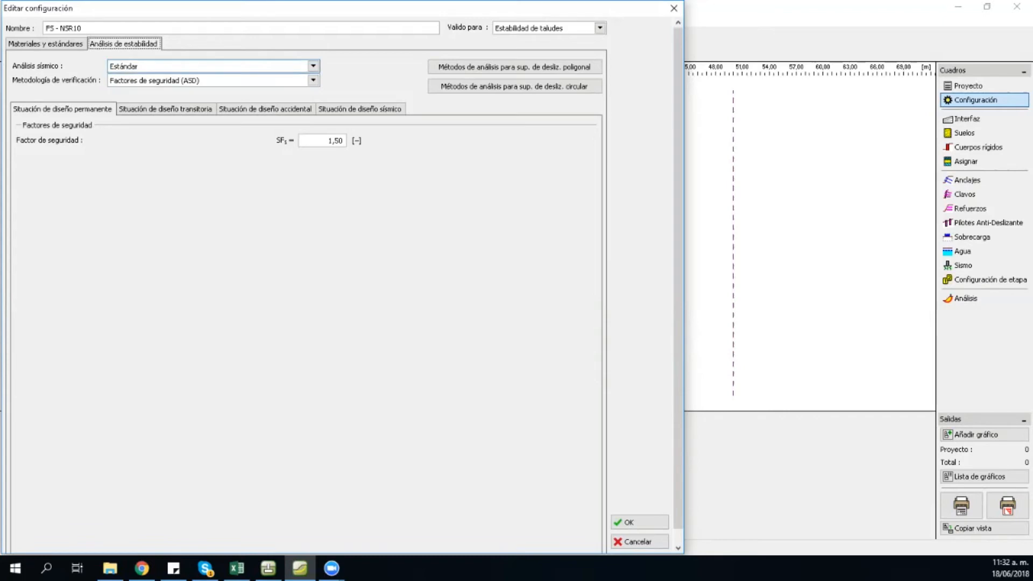
Step: Select Estándar as the seismic analysis and Factores de seguridad (ASD) as the verification methodology for FS - NSR10
{"action": "left_click", "coordinate": [313, 66]}
{"action": "left_click", "coordinate": [301, 78]}
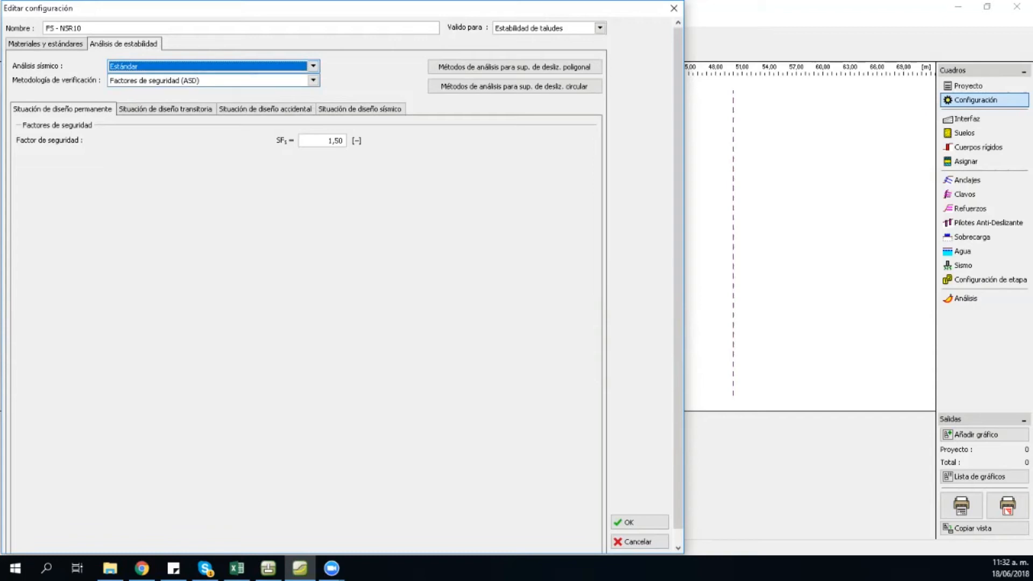
{"action": "left_click", "coordinate": [301, 79]}
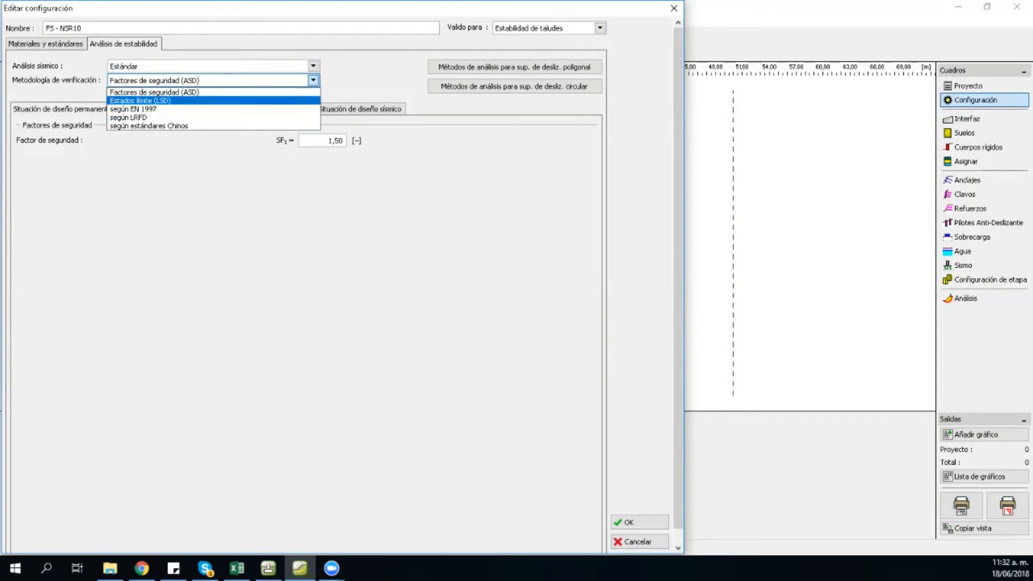
{"action": "left_click", "coordinate": [183, 92]}
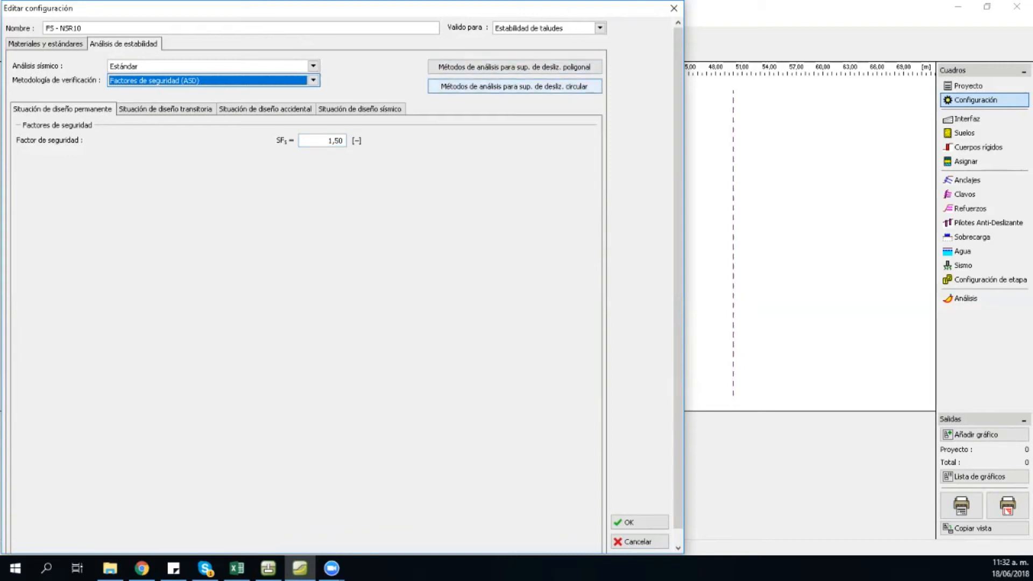
Step: Examine the analysis methods for polygonal and circular slip surfaces without changing them, and accept the FS - NSR10 configuration
{"action": "left_click", "coordinate": [514, 67]}
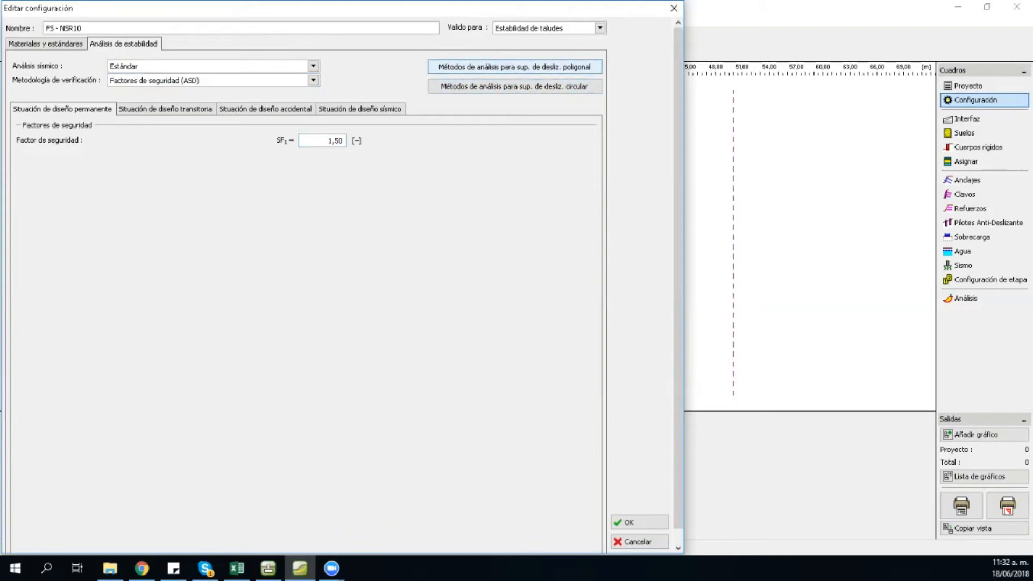
{"action": "left_click_drag", "start_coordinate": [145, 187], "coordinate": [226, 163]}
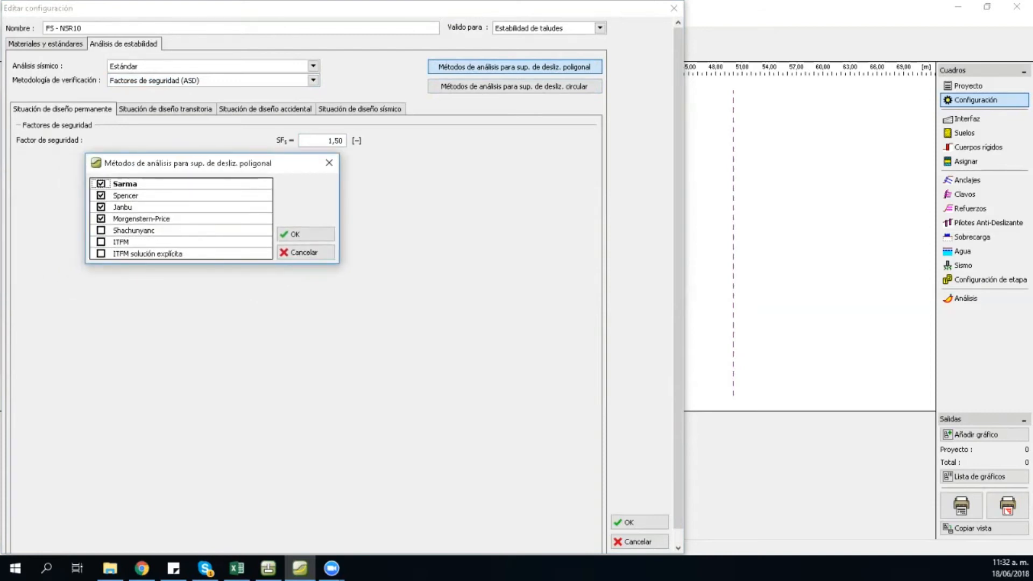
{"action": "left_click", "coordinate": [328, 162]}
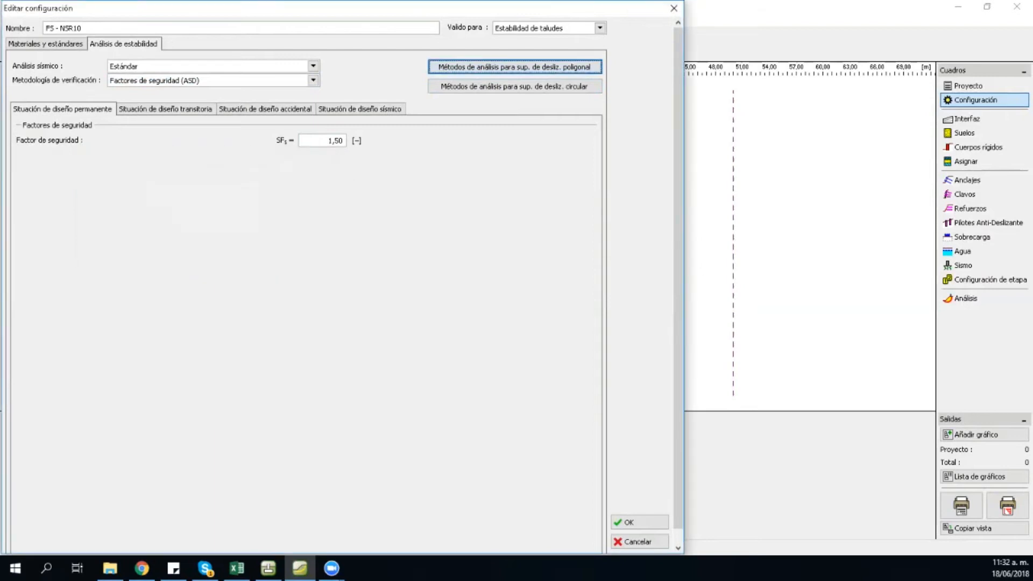
{"action": "left_click", "coordinate": [514, 86]}
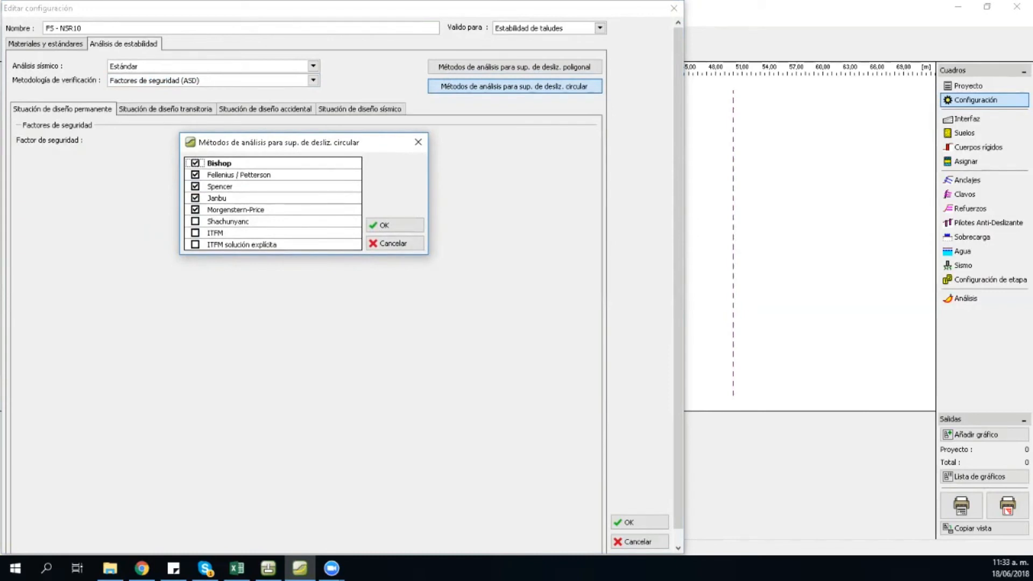
{"action": "left_click", "coordinate": [394, 243]}
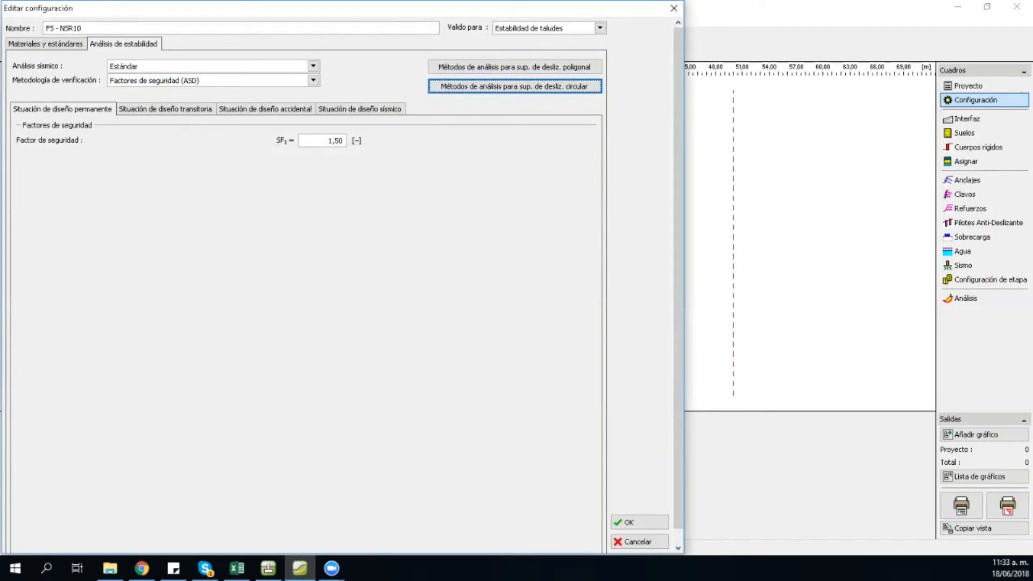
{"action": "left_click", "coordinate": [639, 521]}
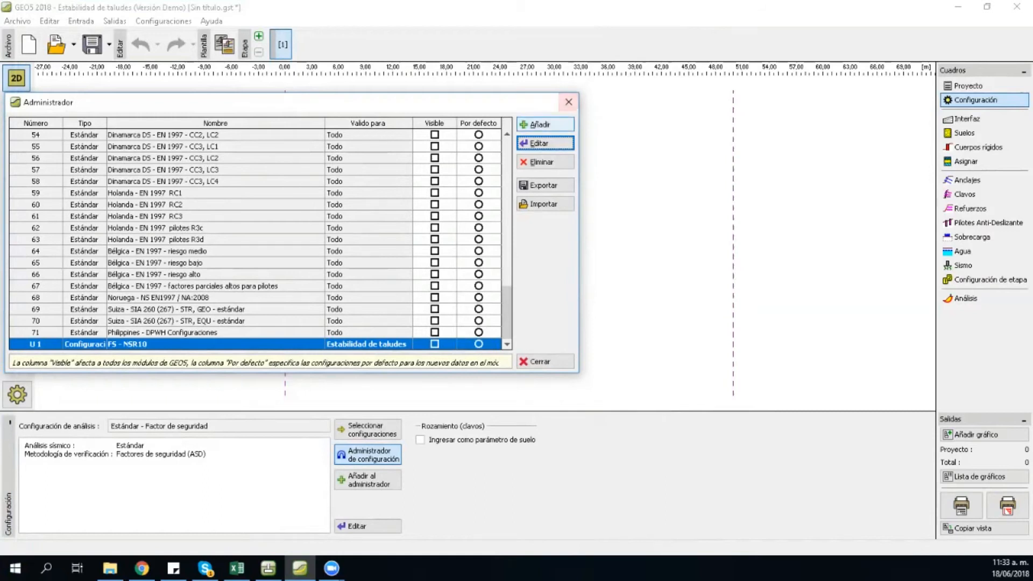
Step: Make the FS - NSR10 configuration visible in the administrator and go to the interface definition
{"action": "left_click", "coordinate": [544, 124]}
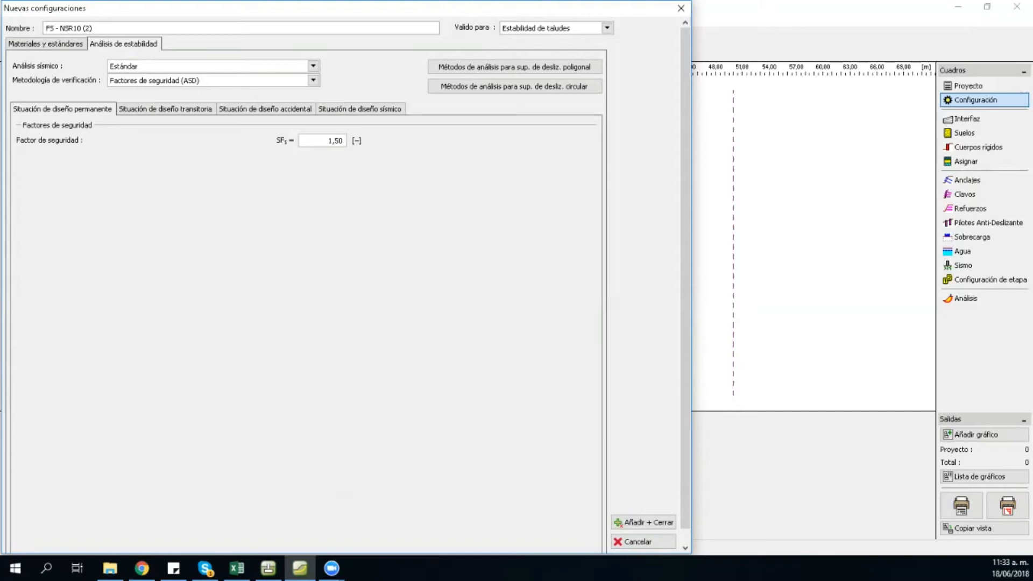
{"action": "left_click", "coordinate": [643, 541]}
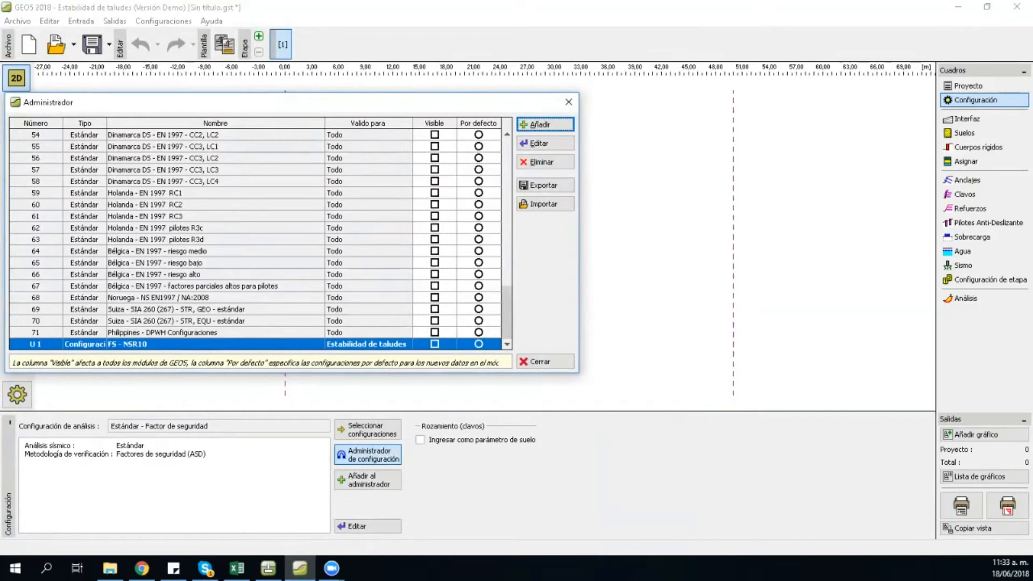
{"action": "left_click", "coordinate": [434, 344]}
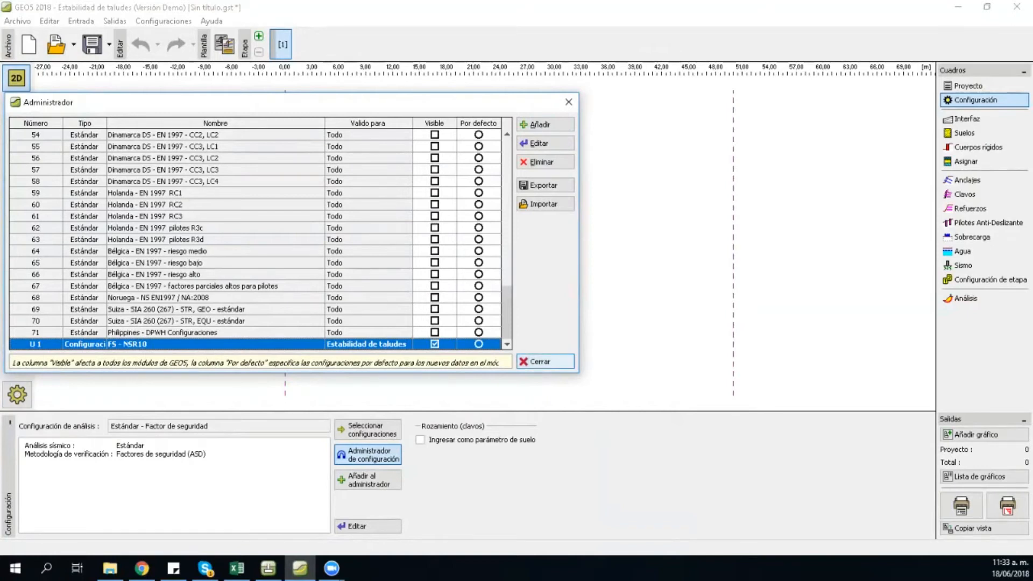
{"action": "left_click", "coordinate": [538, 361]}
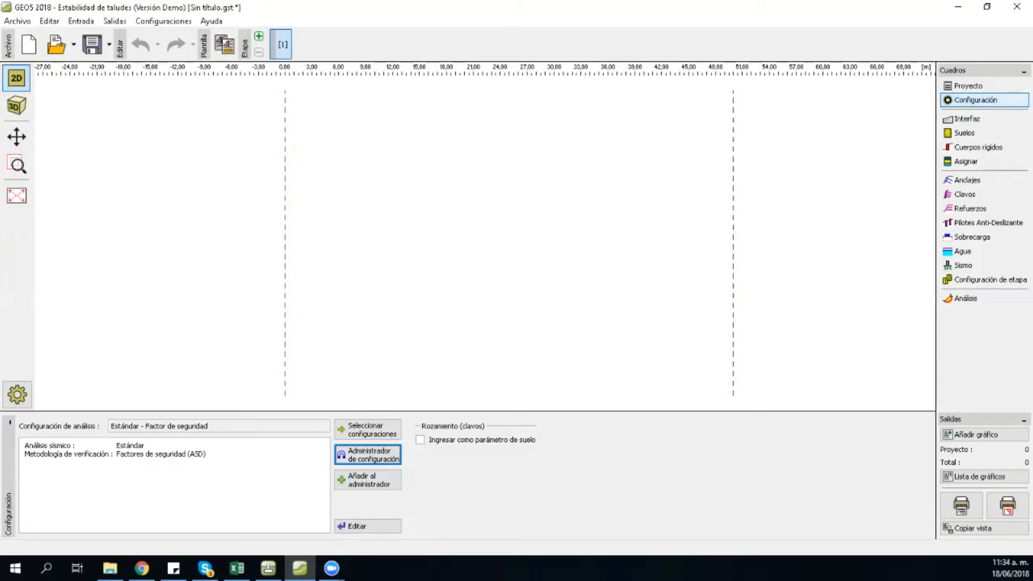
{"action": "left_click", "coordinate": [983, 119]}
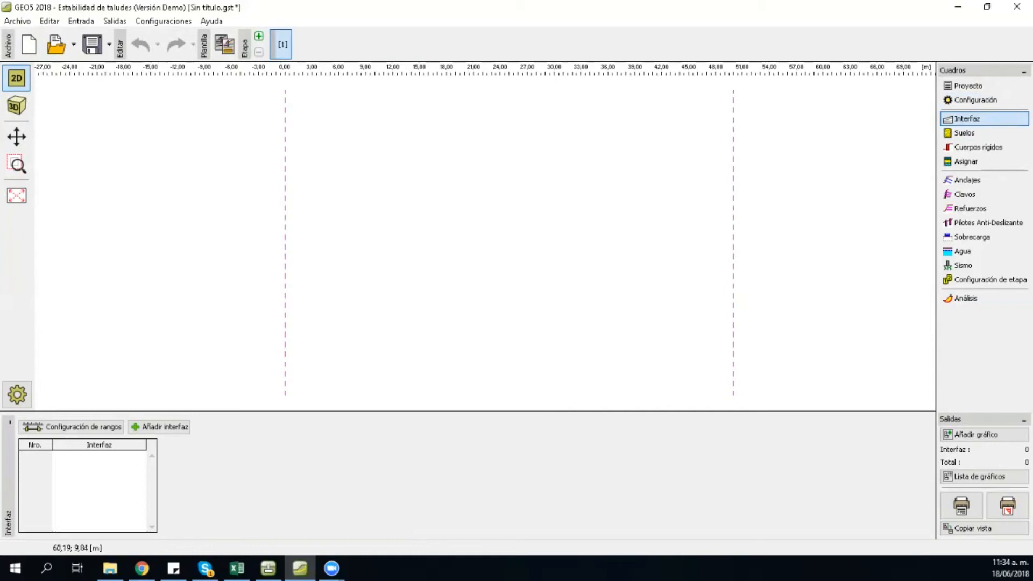
{"action": "left_click", "coordinate": [159, 427]}
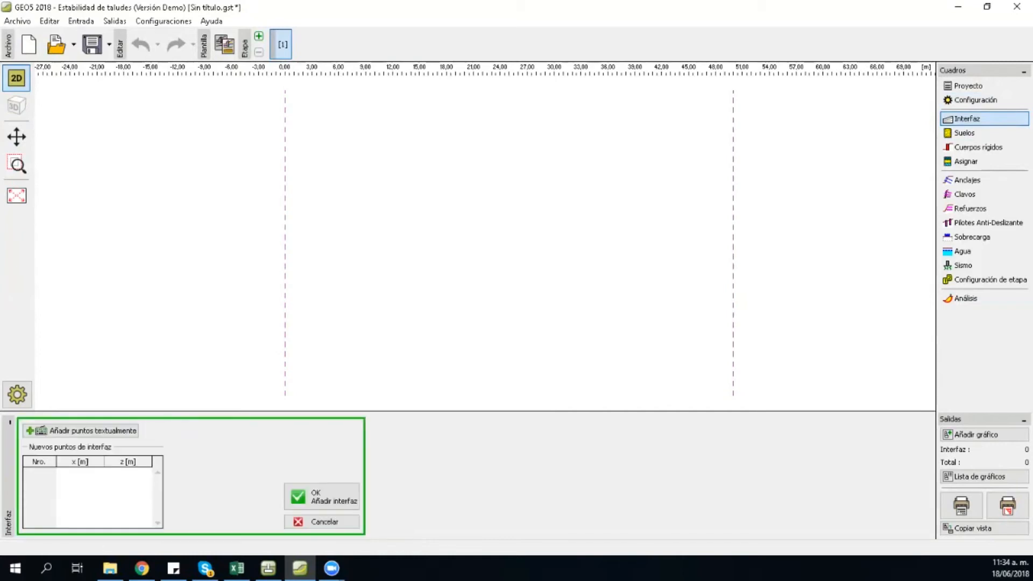
{"action": "left_click", "coordinate": [81, 431]}
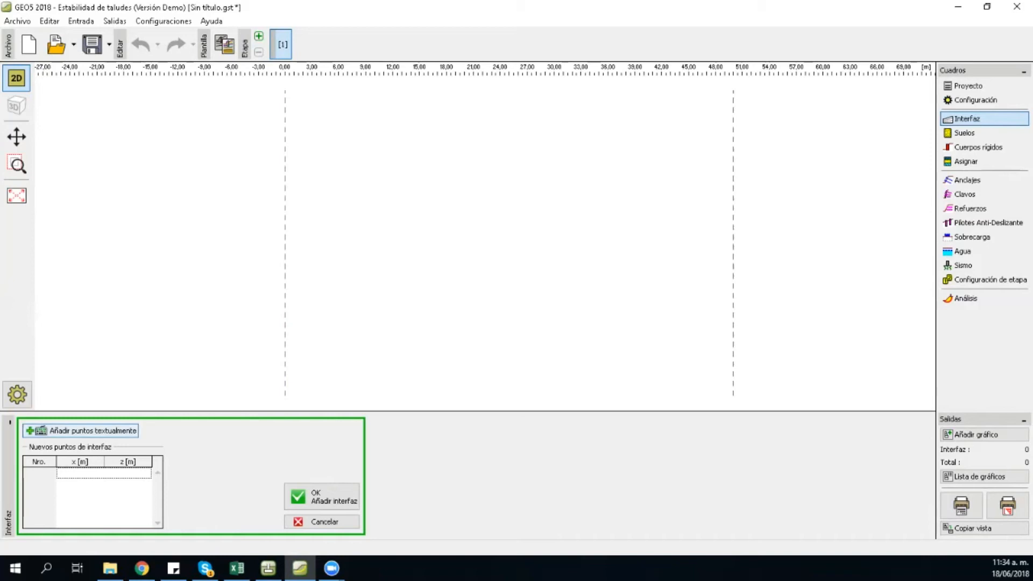
{"action": "left_click", "coordinate": [168, 454]}
{"action": "left_click", "coordinate": [322, 522]}
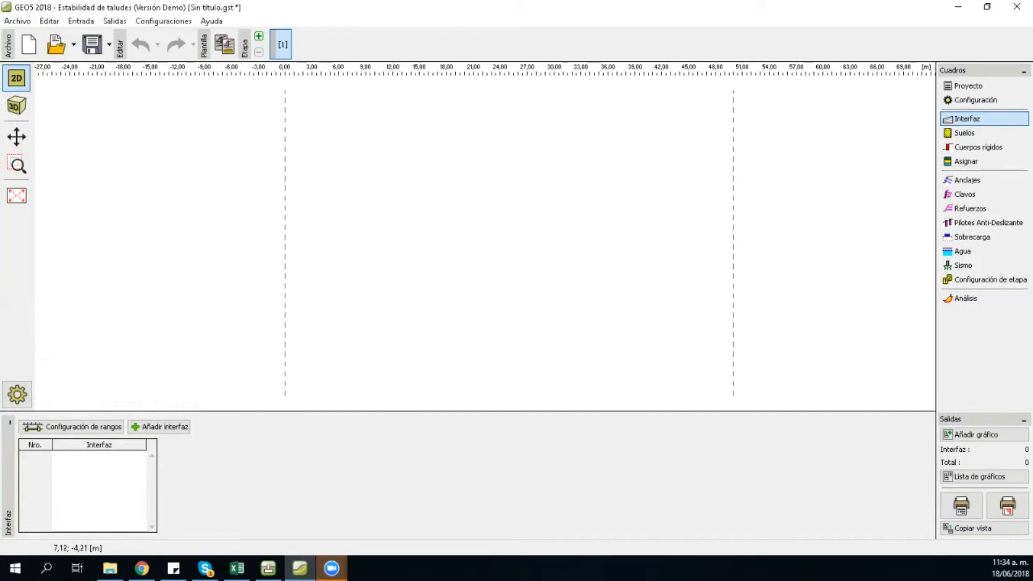
Step: Add the terrain surface as a nine-point interface descending from x = 0 m to x = 50 m, ending at z about 0.12 m
{"action": "left_click", "coordinate": [159, 427]}
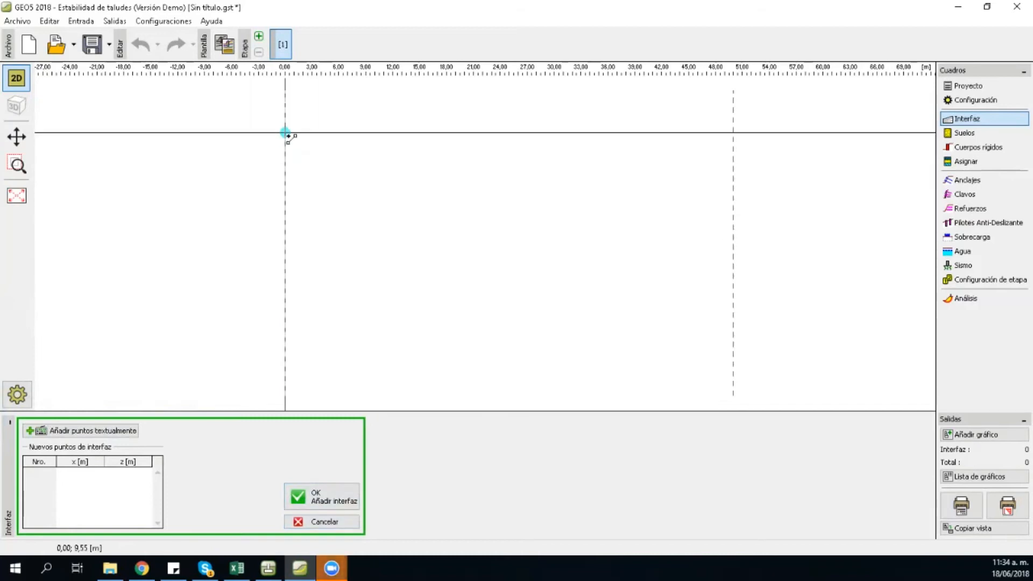
{"action": "left_click", "coordinate": [285, 109]}
{"action": "left_click", "coordinate": [340, 110]}
{"action": "left_click", "coordinate": [384, 119]}
{"action": "left_click", "coordinate": [460, 144]}
{"action": "left_click", "coordinate": [518, 163]}
{"action": "left_click", "coordinate": [585, 186]}
{"action": "left_click", "coordinate": [644, 201]}
{"action": "left_click", "coordinate": [698, 212]}
{"action": "left_click", "coordinate": [733, 217]}
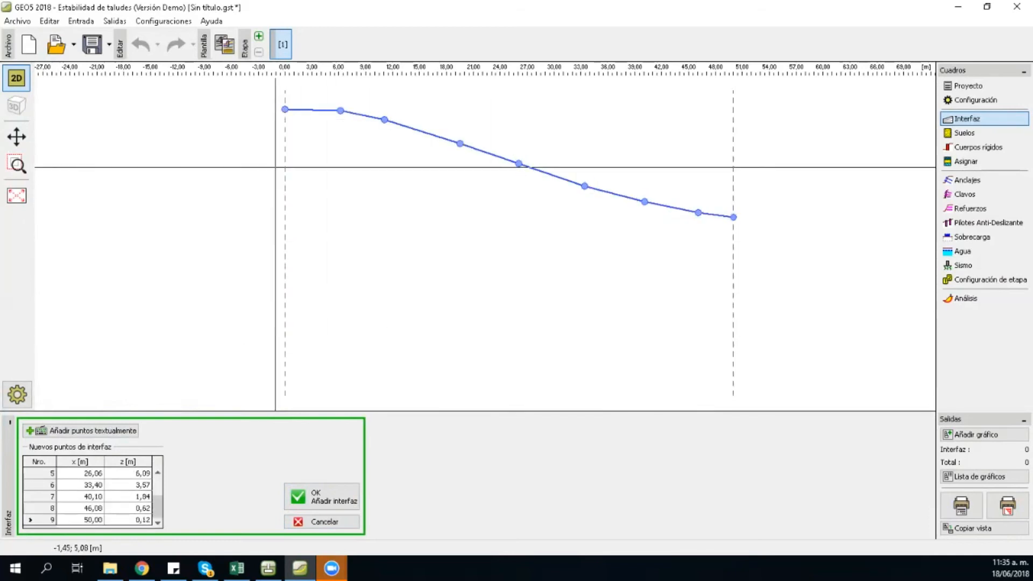
{"action": "left_click", "coordinate": [285, 162]}
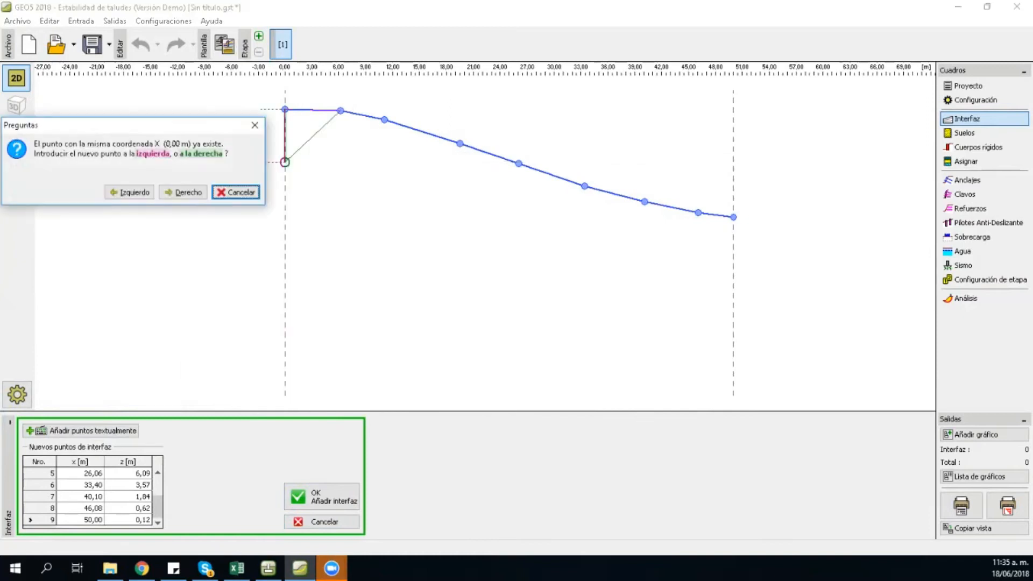
{"action": "left_click", "coordinate": [237, 192]}
{"action": "left_click", "coordinate": [321, 496]}
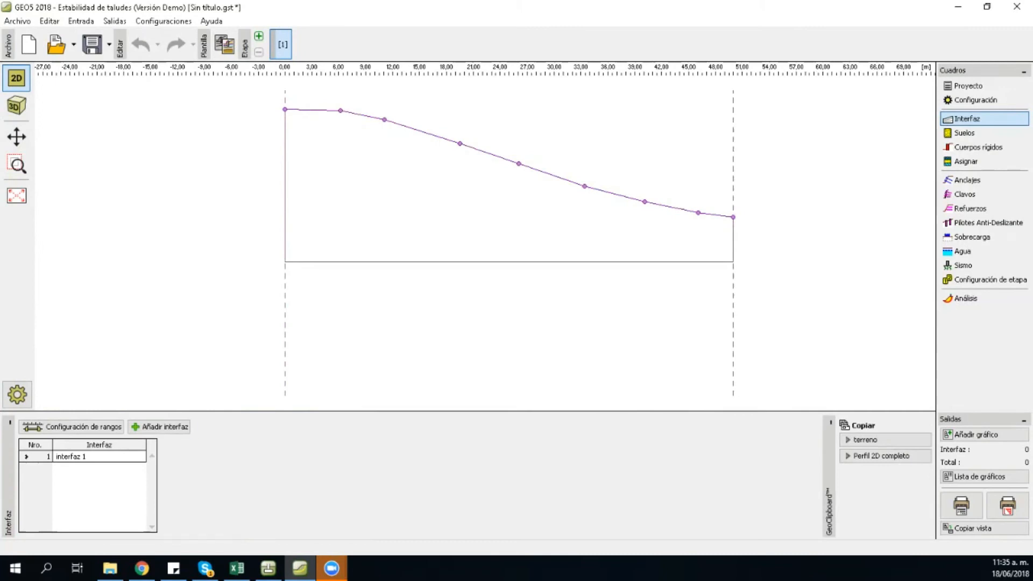
Step: Add a second, six-point interface below the terrain from x = 0 m, z about 7.68 m, to meet the terrain near z = 4.90 m
{"action": "left_click", "coordinate": [159, 427]}
{"action": "left_click", "coordinate": [285, 149]}
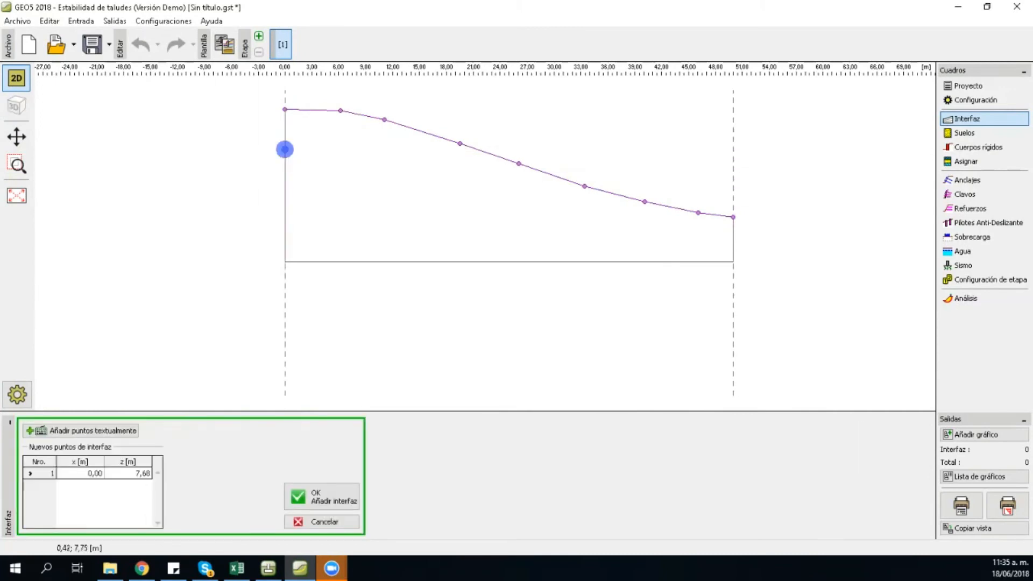
{"action": "left_click", "coordinate": [331, 148]}
{"action": "left_click", "coordinate": [373, 153]}
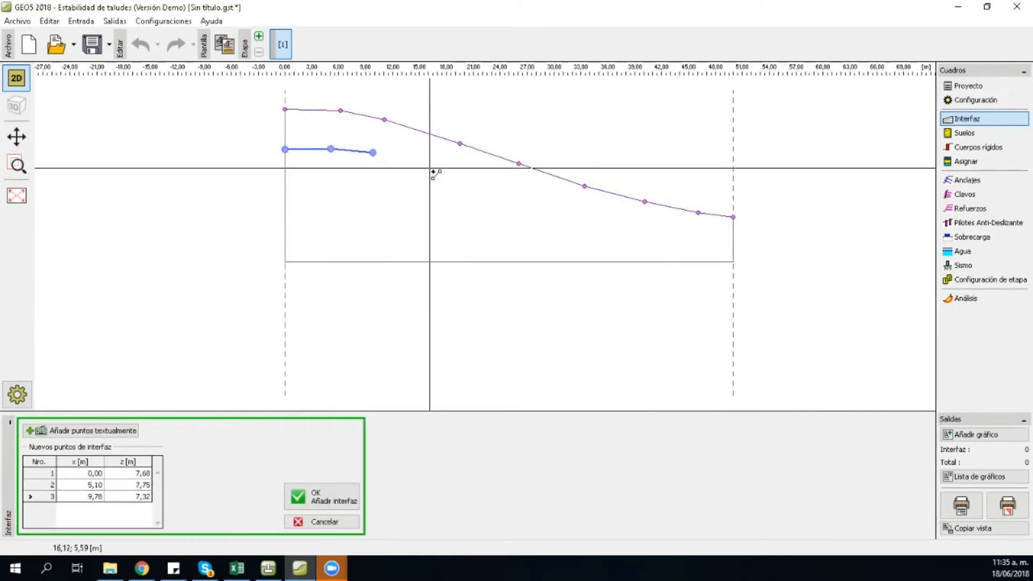
{"action": "left_click", "coordinate": [429, 168]}
{"action": "left_click", "coordinate": [490, 179]}
{"action": "left_click", "coordinate": [553, 178]}
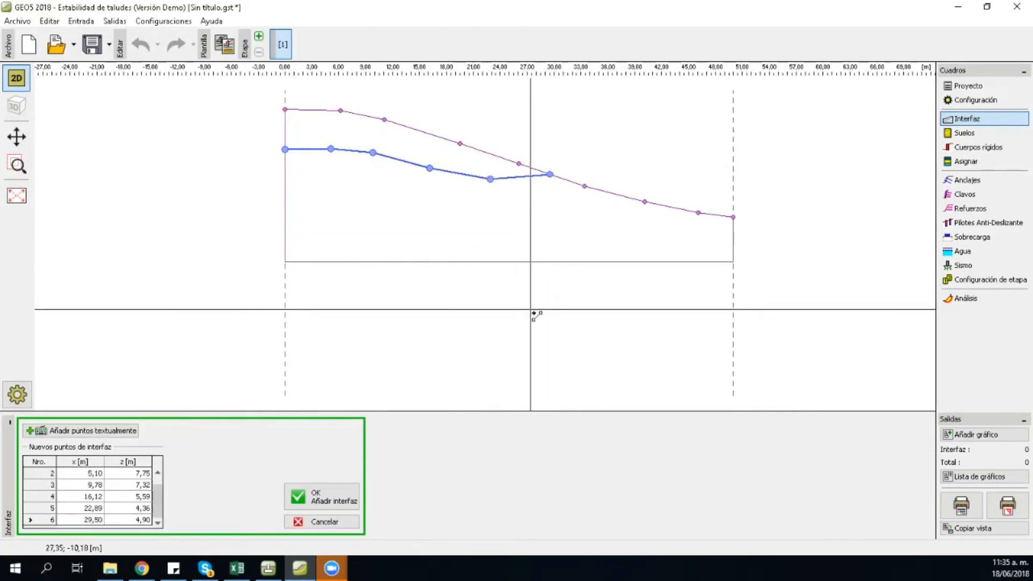
{"action": "left_click", "coordinate": [322, 496]}
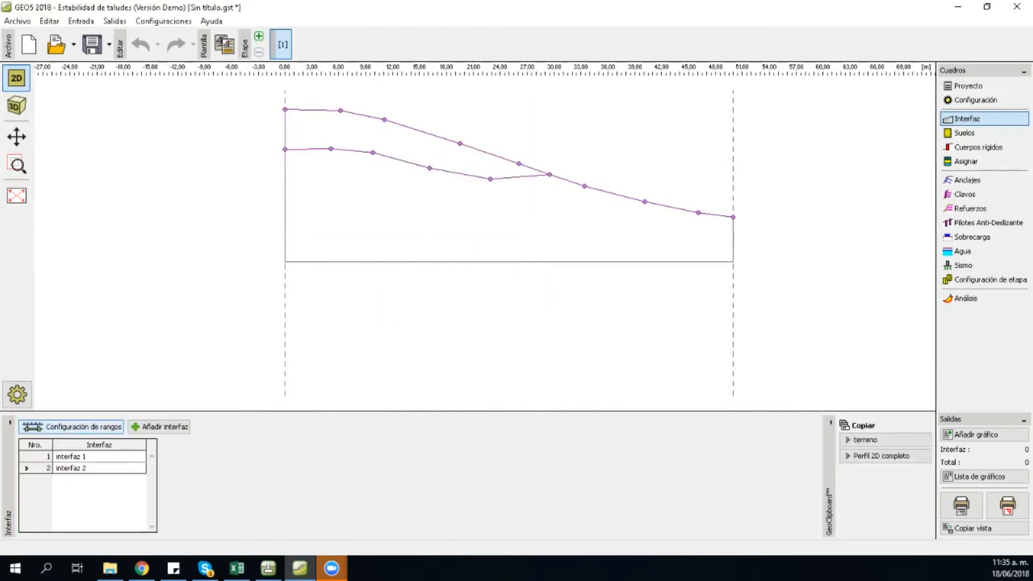
Step: Add a third, ten-point interface below the second, descending from x = 0 m to x = 50 m and ending at z about -4.64 m
{"action": "left_click", "coordinate": [160, 426]}
{"action": "left_click", "coordinate": [285, 192]}
{"action": "left_click", "coordinate": [333, 192]}
{"action": "left_click", "coordinate": [382, 197]}
{"action": "left_click", "coordinate": [424, 207]}
{"action": "left_click", "coordinate": [477, 219]}
{"action": "left_click", "coordinate": [519, 231]}
{"action": "left_click", "coordinate": [580, 245]}
{"action": "left_click", "coordinate": [645, 250]}
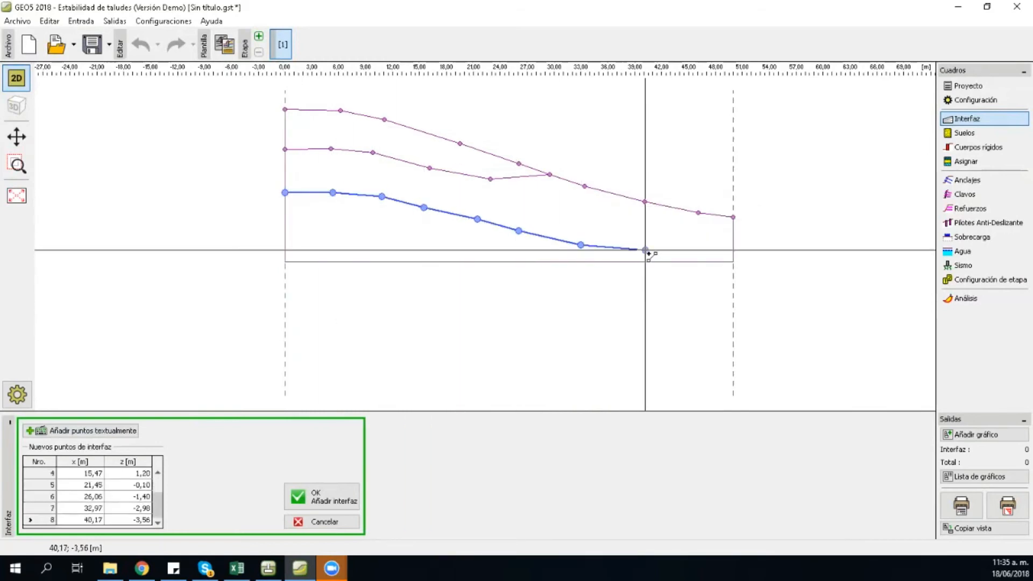
{"action": "left_click", "coordinate": [692, 257]}
{"action": "left_click", "coordinate": [733, 260]}
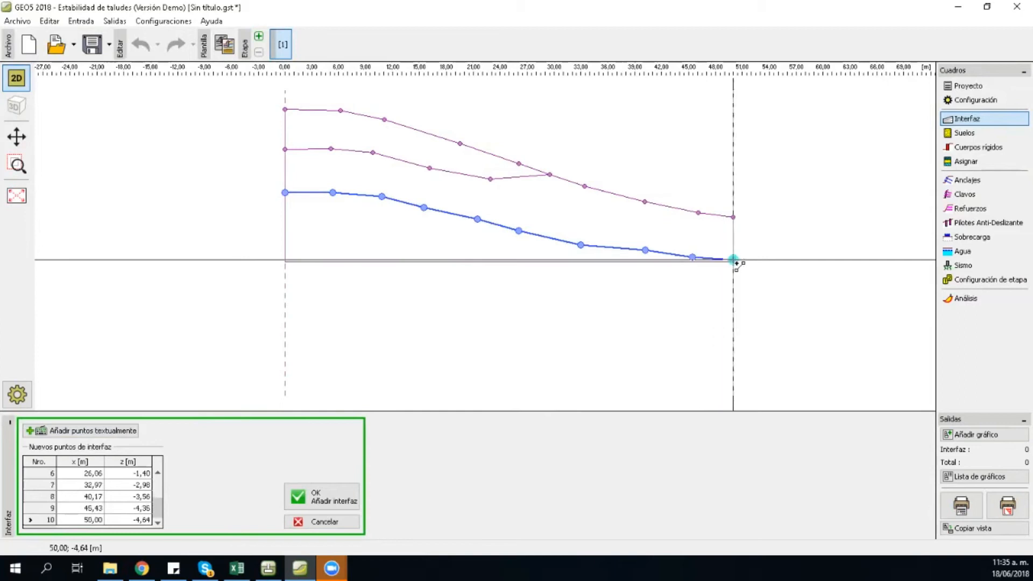
{"action": "left_click", "coordinate": [322, 496]}
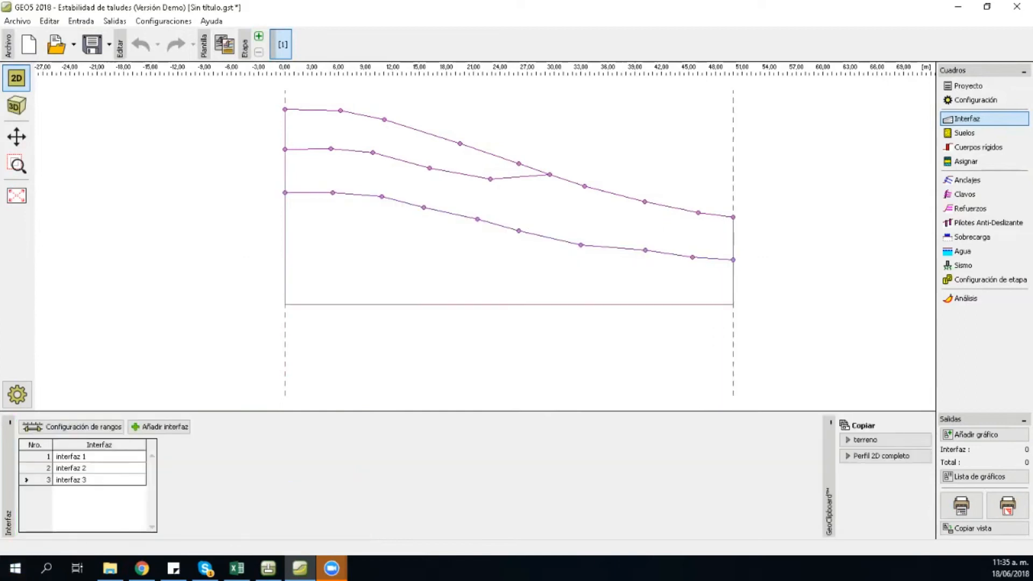
Step: Edit the terrain interface to insert a raised point at about x = 16.26 m, z = 11.35 m
{"action": "mouse_move", "coordinate": [237, 568]}
{"action": "left_click", "coordinate": [473, 148]}
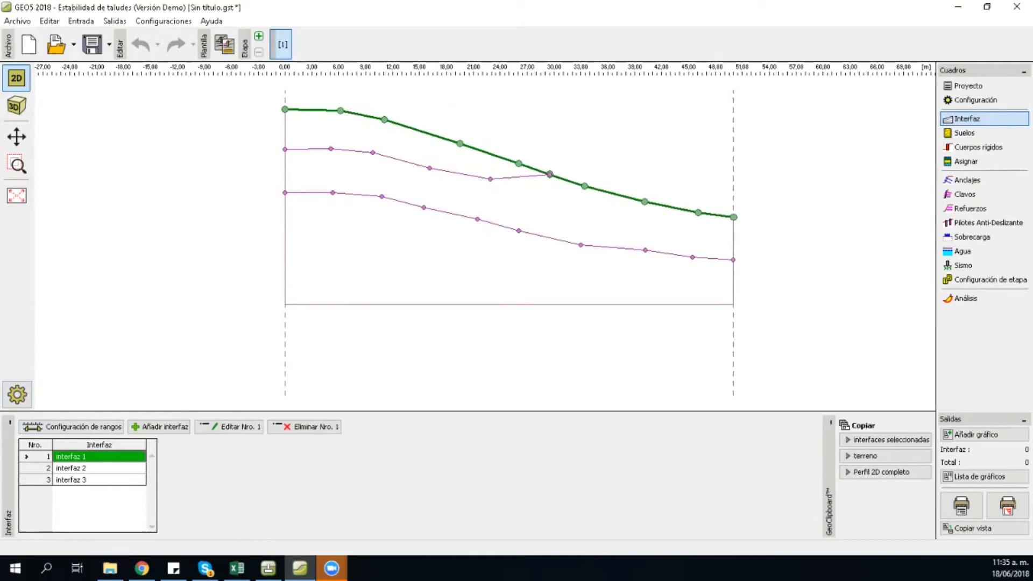
{"action": "left_click", "coordinate": [228, 425]}
{"action": "left_click", "coordinate": [430, 116]}
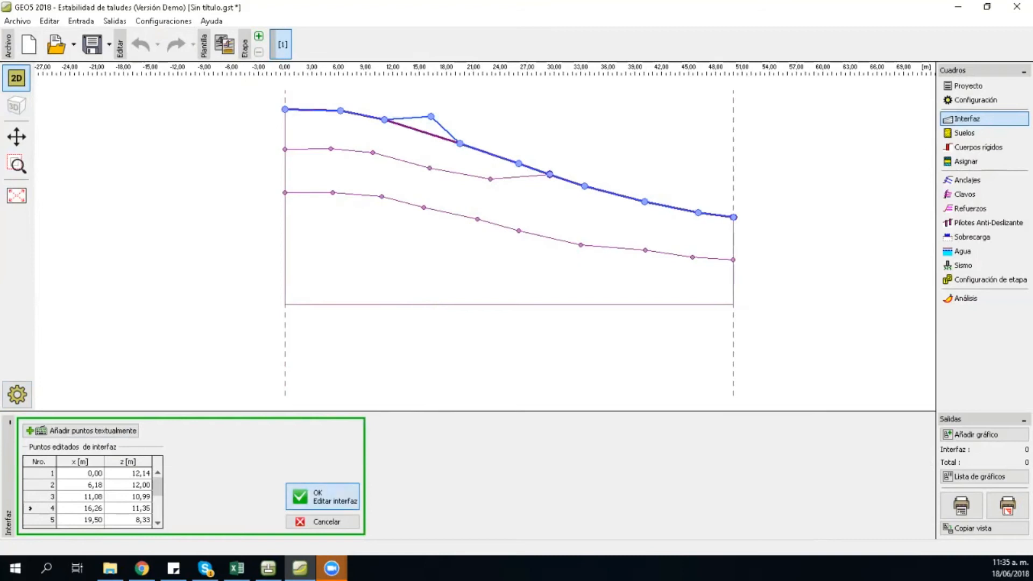
{"action": "left_click", "coordinate": [323, 497]}
Step: Insert another terrain interface point before the raised one, at about x = 15.25 m, z = 9.62 m
{"action": "left_click", "coordinate": [228, 425]}
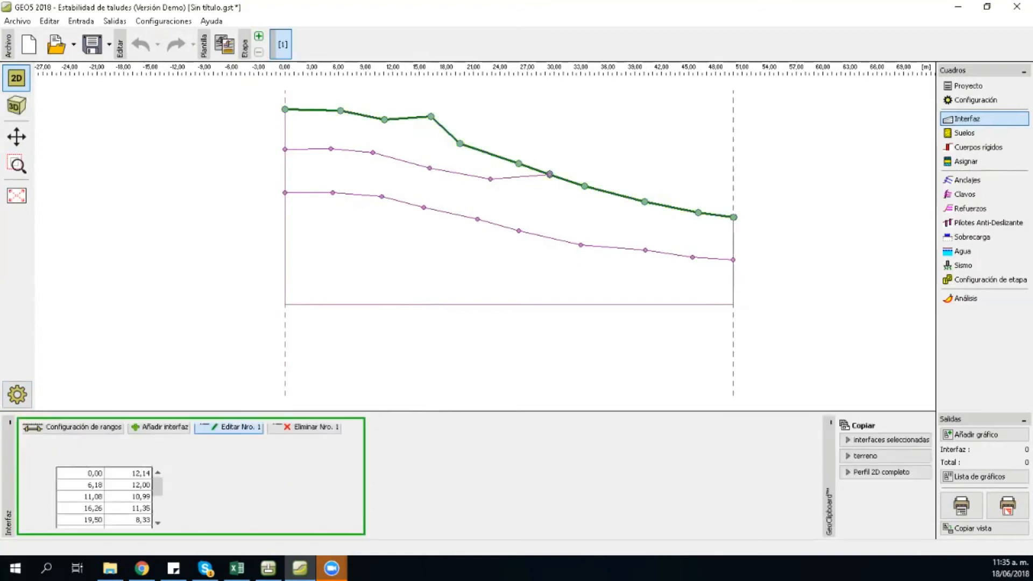
{"action": "left_click", "coordinate": [421, 131]}
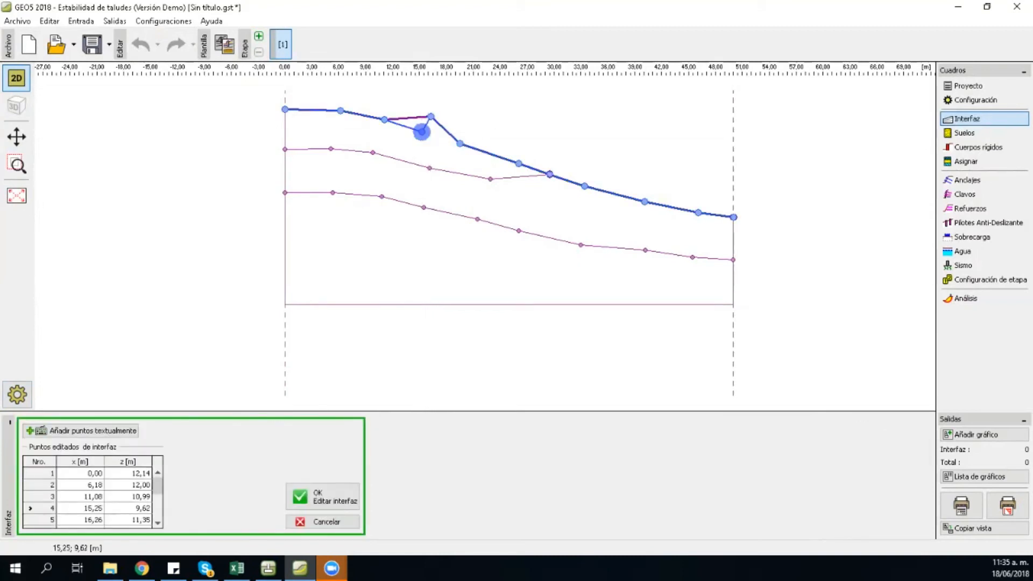
{"action": "left_click", "coordinate": [323, 496]}
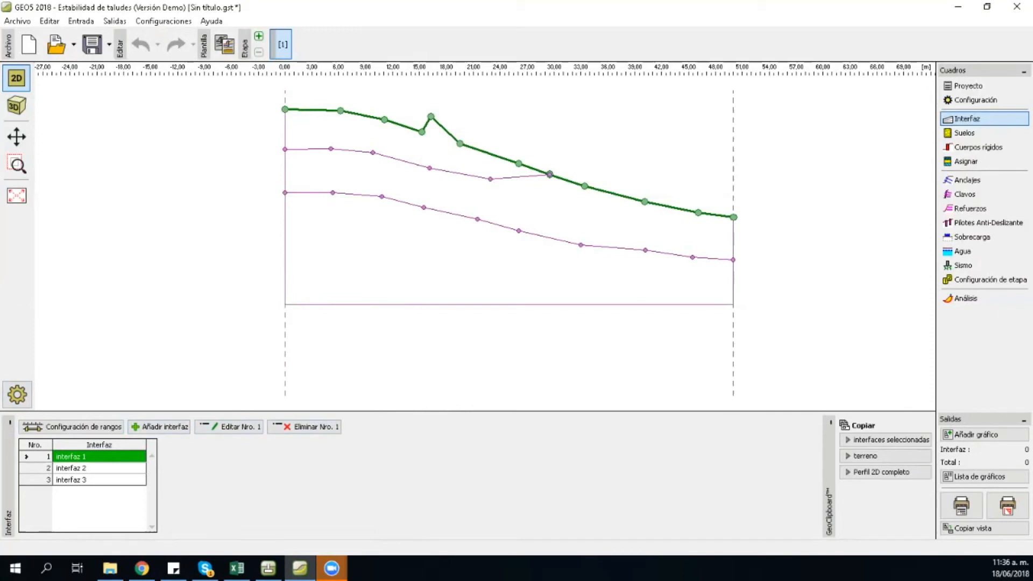
Step: Move the raised point of the terrain interface down into line with the slope and accept the edit
{"action": "left_click", "coordinate": [229, 427]}
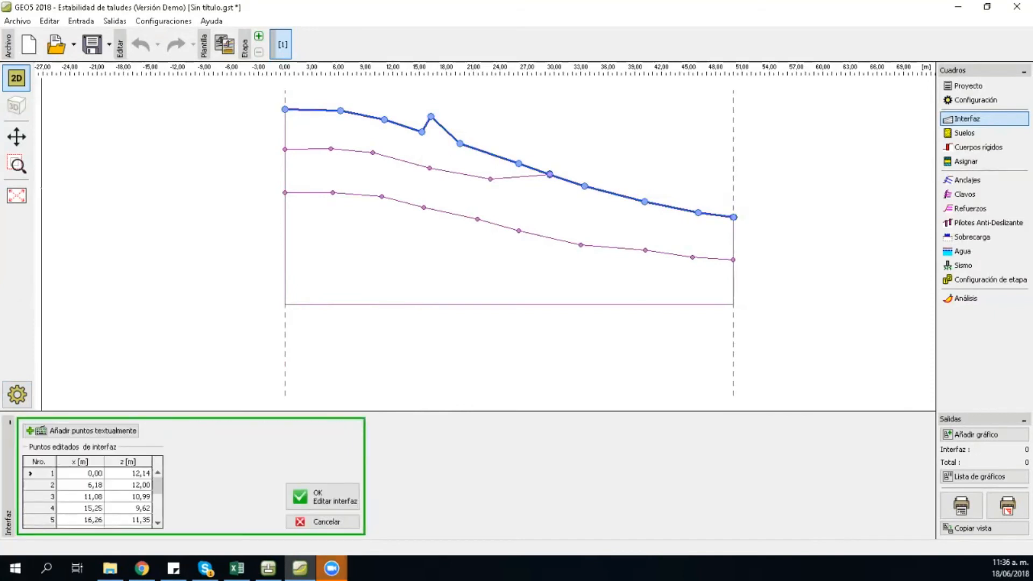
{"action": "left_click", "coordinate": [430, 117]}
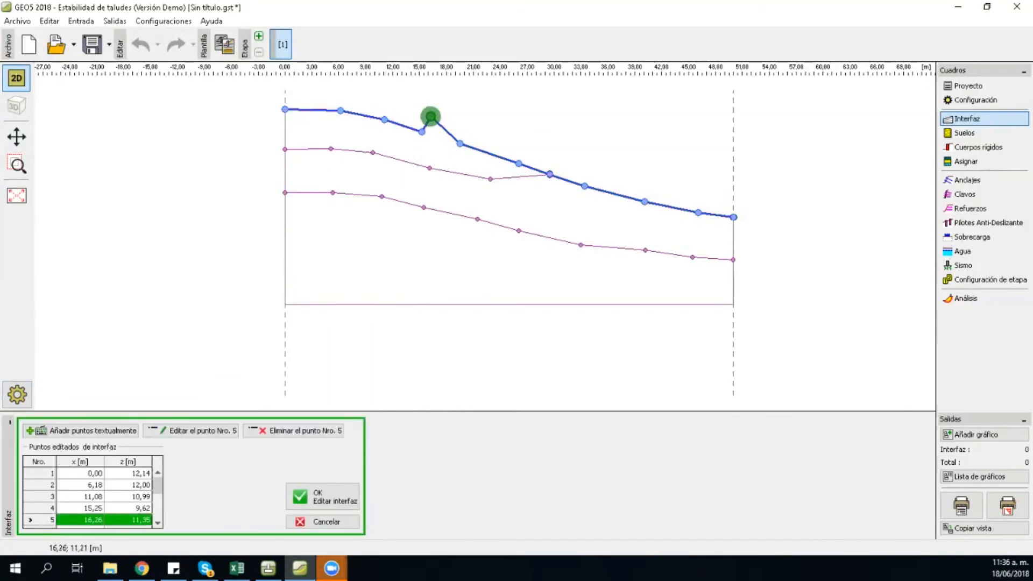
{"action": "left_click_drag", "start_coordinate": [431, 116], "coordinate": [439, 136]}
{"action": "left_click", "coordinate": [322, 497]}
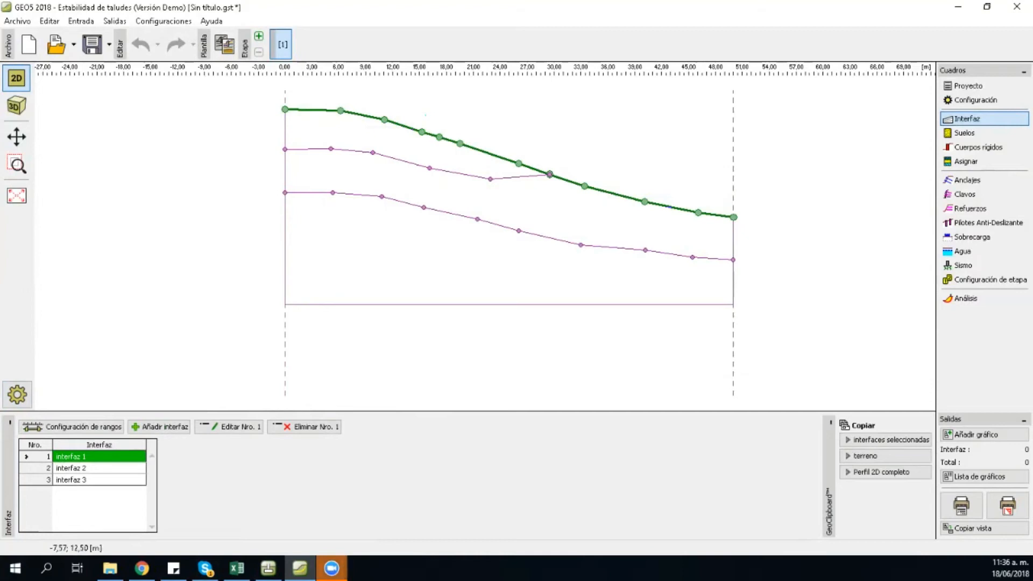
Step: Start a new soil in the soil definitions and name it Lleno H
{"action": "left_click", "coordinate": [965, 132]}
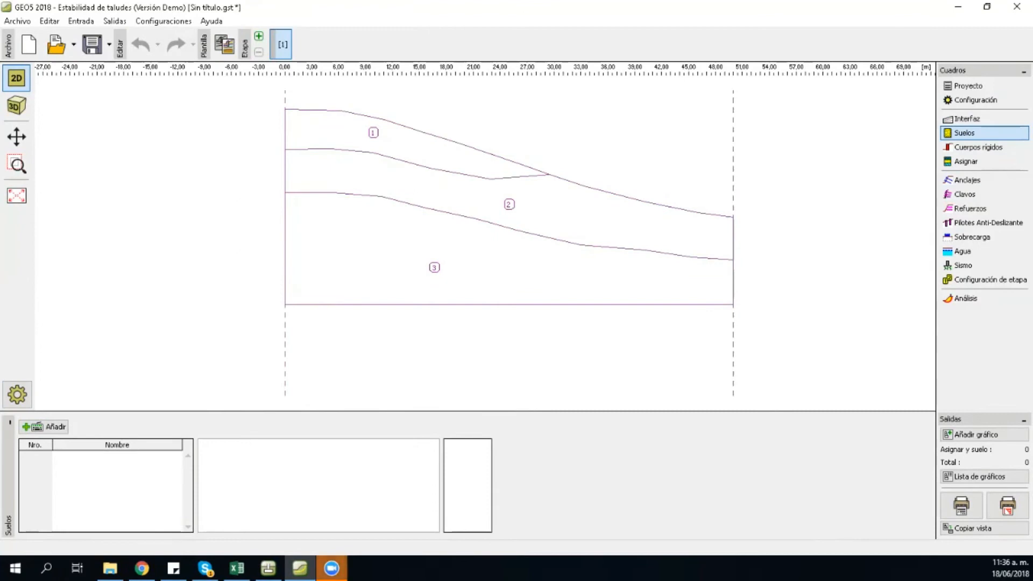
{"action": "left_click", "coordinate": [44, 427]}
{"action": "left_click_drag", "start_coordinate": [165, 136], "coordinate": [490, 77]}
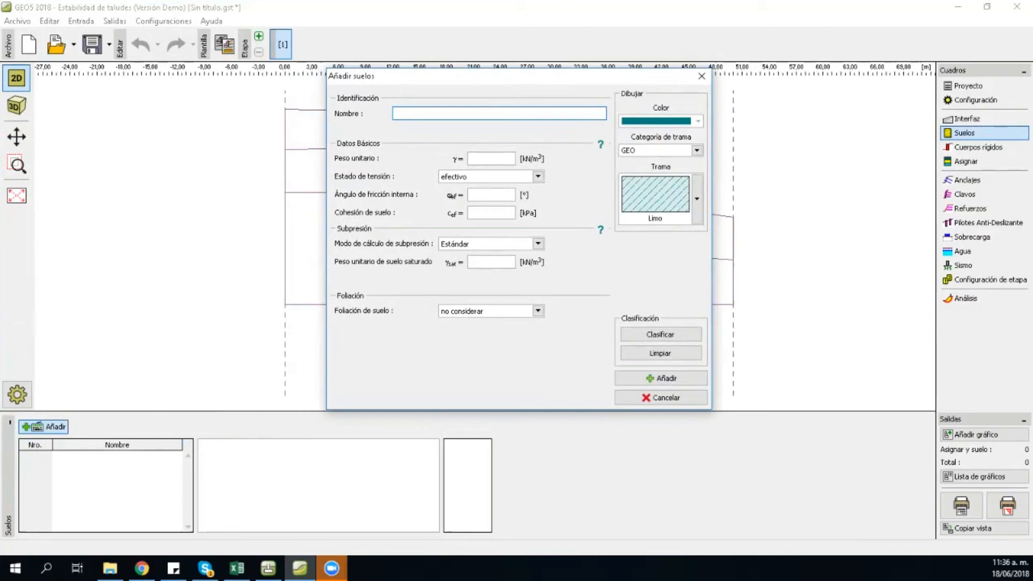
{"action": "type", "text": "su"}
{"action": "key", "text": "BackSpace"}
{"action": "key", "text": "BackSpace"}
{"action": "type", "text": "Suelo 1"}
{"action": "key", "text": "BackSpace"}
{"action": "key", "text": "BackSpace"}
{"action": "key", "text": "BackSpace"}
{"action": "key", "text": "BackSpace"}
{"action": "key", "text": "BackSpace"}
{"action": "key", "text": "BackSpace"}
{"action": "key", "text": "BackSpace"}
{"action": "type", "text": "Lleno H"}
Step: Set Lleno H's unit weight to 18 kN/m³, friction angle to 25°, cohesion to 5 kPa and saturated unit weight to 19 kN/m³
{"action": "left_click", "coordinate": [472, 159]}
{"action": "type", "text": "18"}
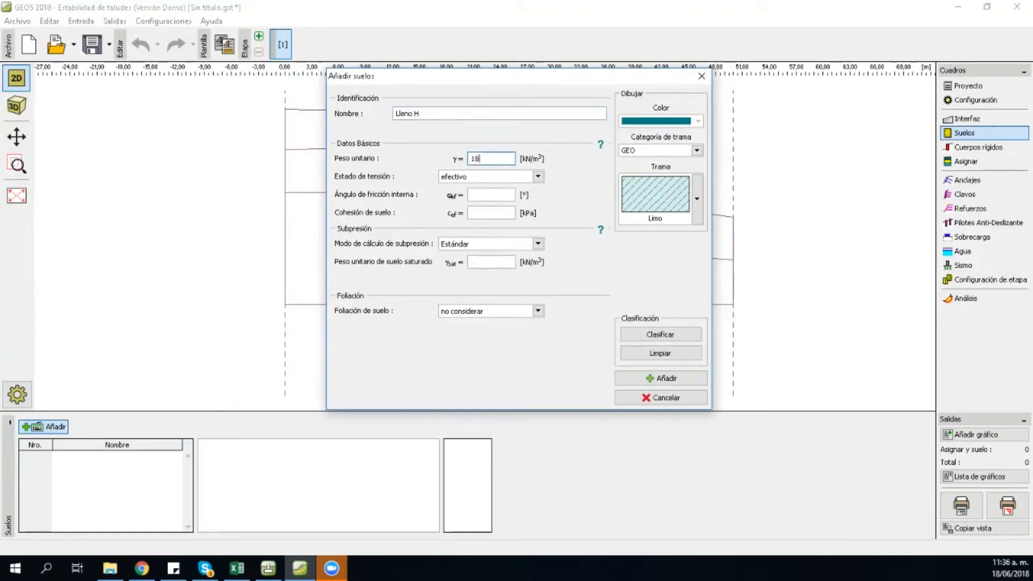
{"action": "left_click", "coordinate": [498, 195]}
{"action": "type", "text": "25"}
{"action": "left_click", "coordinate": [492, 214]}
{"action": "type", "text": "5"}
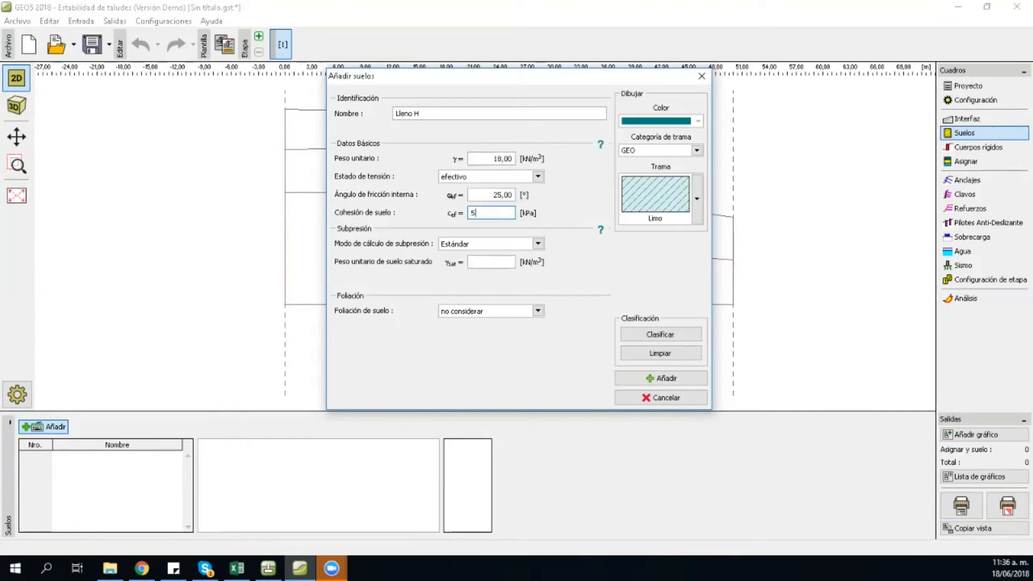
{"action": "left_click", "coordinate": [484, 262]}
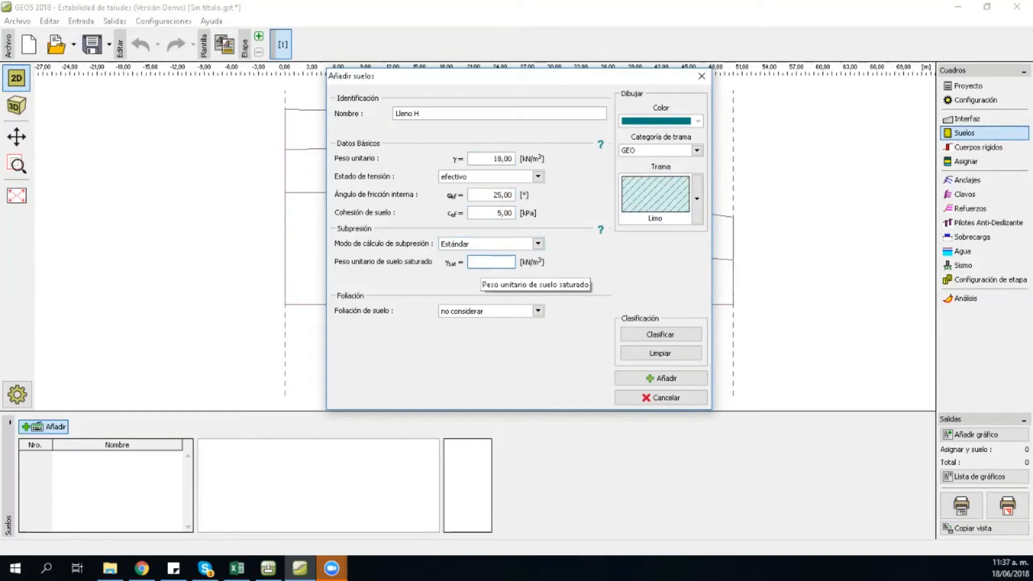
{"action": "type", "text": "19"}
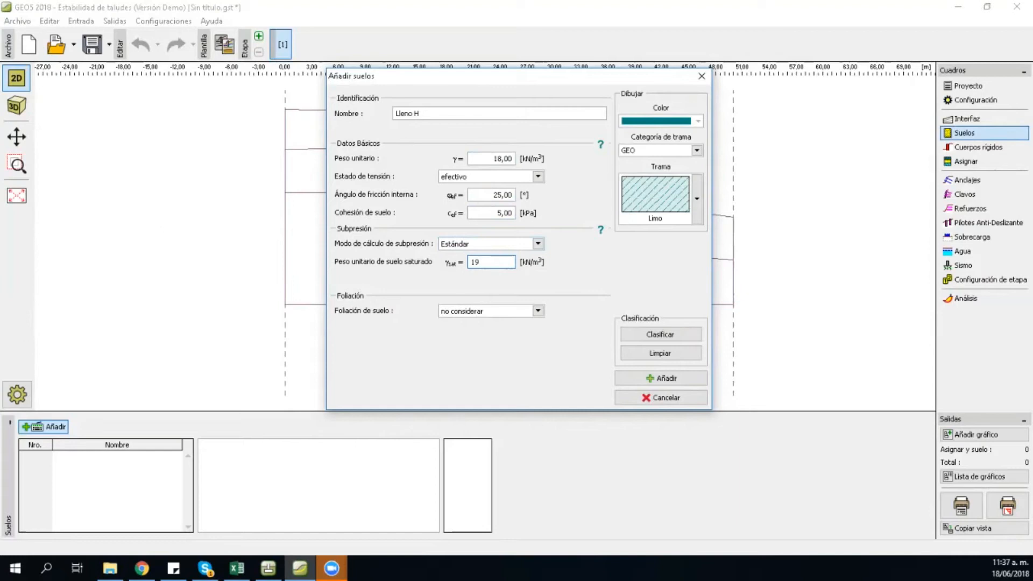
{"action": "key", "text": "Tab"}
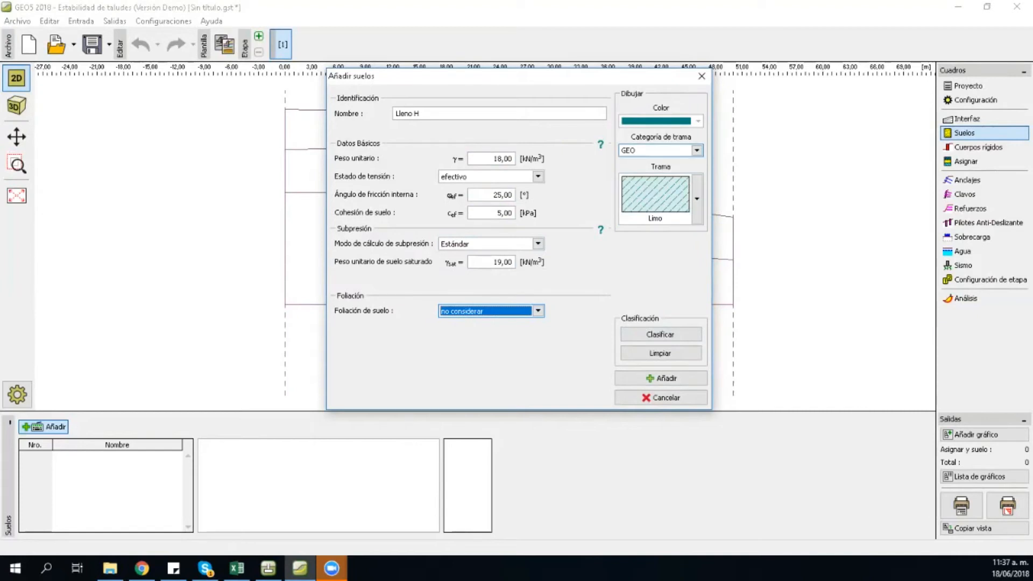
Step: Assign Lleno H the ASFALTO pattern from the GINT category in teal, and add the soil
{"action": "left_click", "coordinate": [697, 150]}
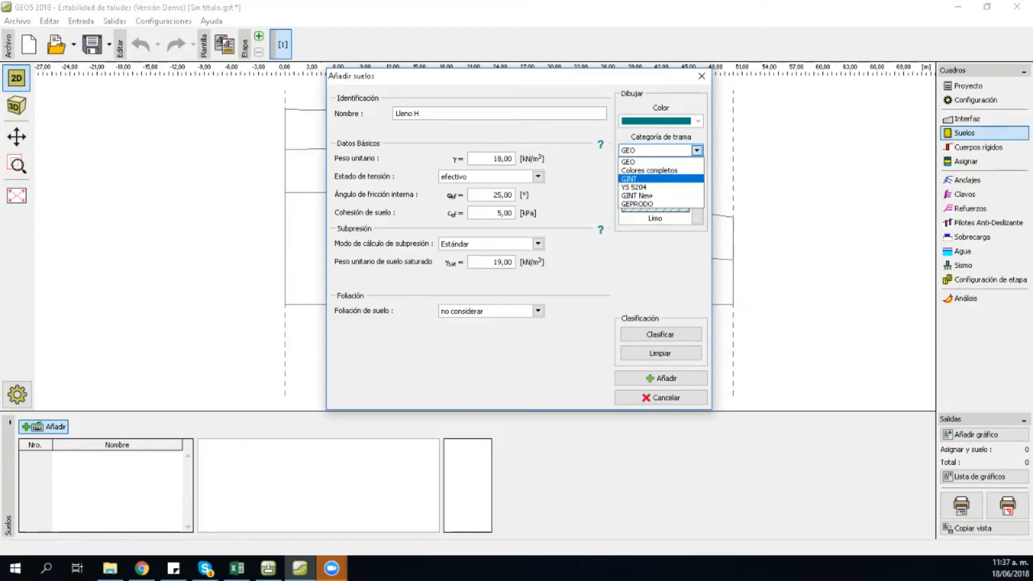
{"action": "left_click", "coordinate": [661, 179]}
{"action": "left_click", "coordinate": [696, 199]}
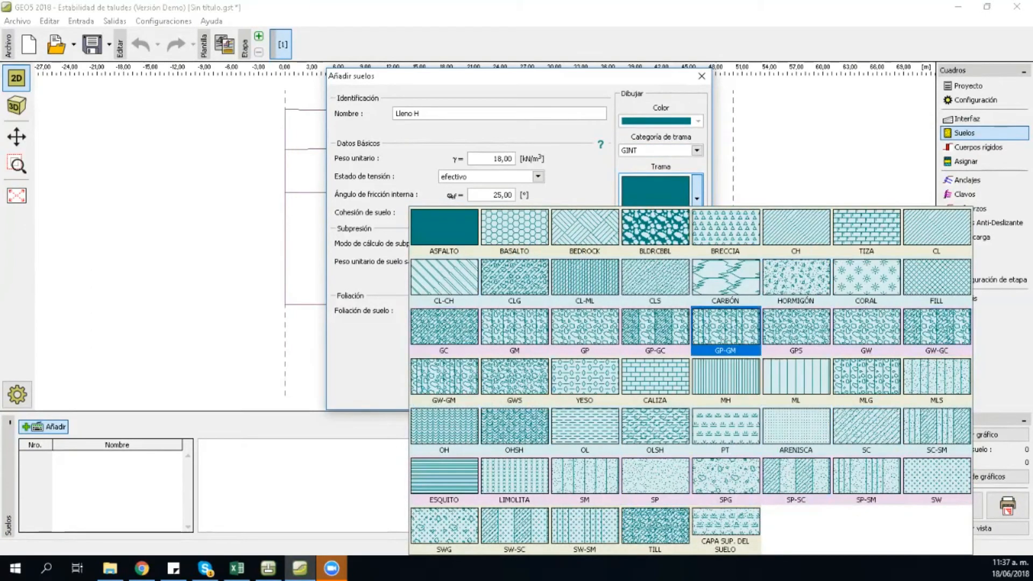
{"action": "left_click", "coordinate": [444, 228]}
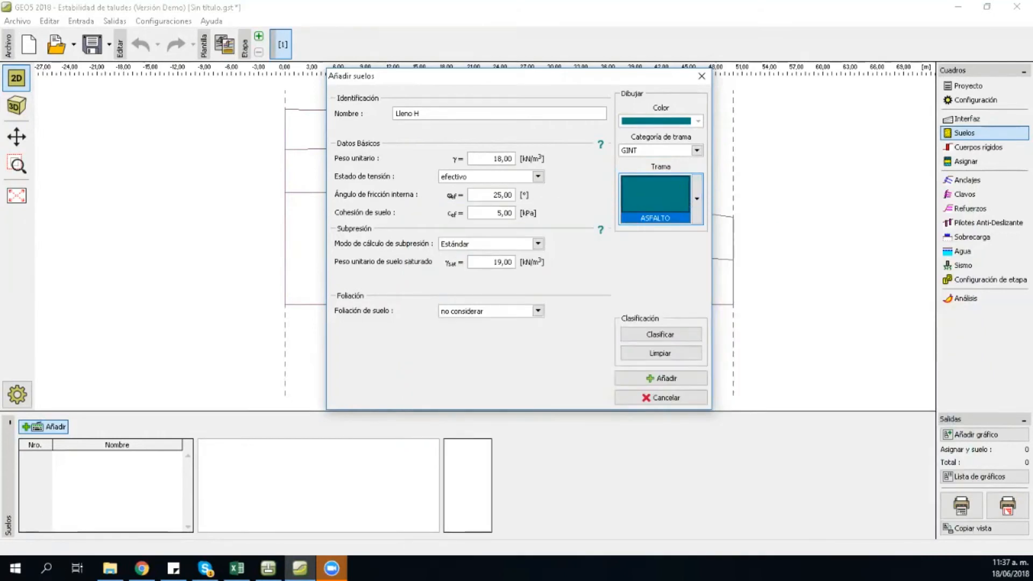
{"action": "left_click", "coordinate": [660, 121]}
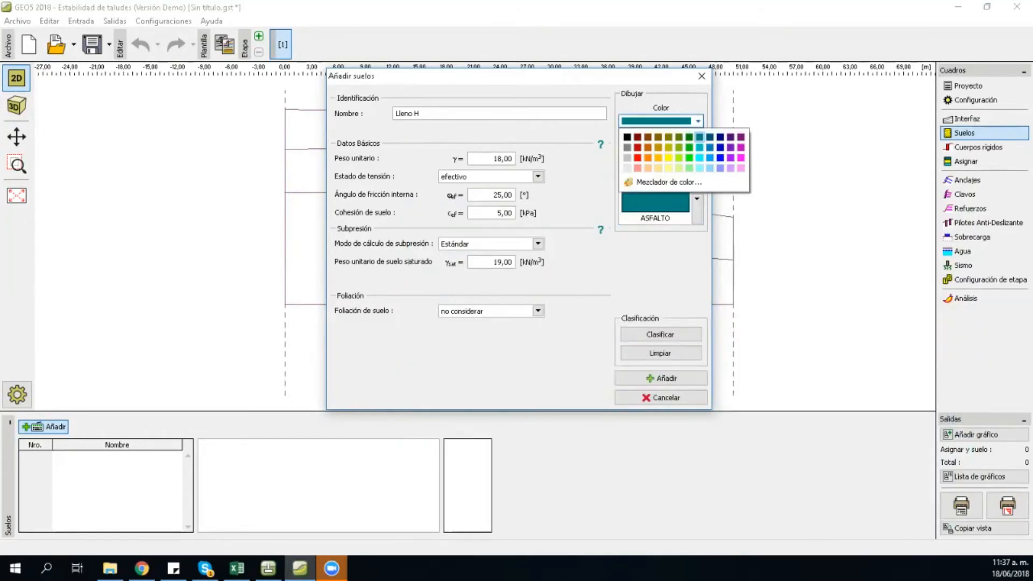
{"action": "left_click", "coordinate": [678, 137]}
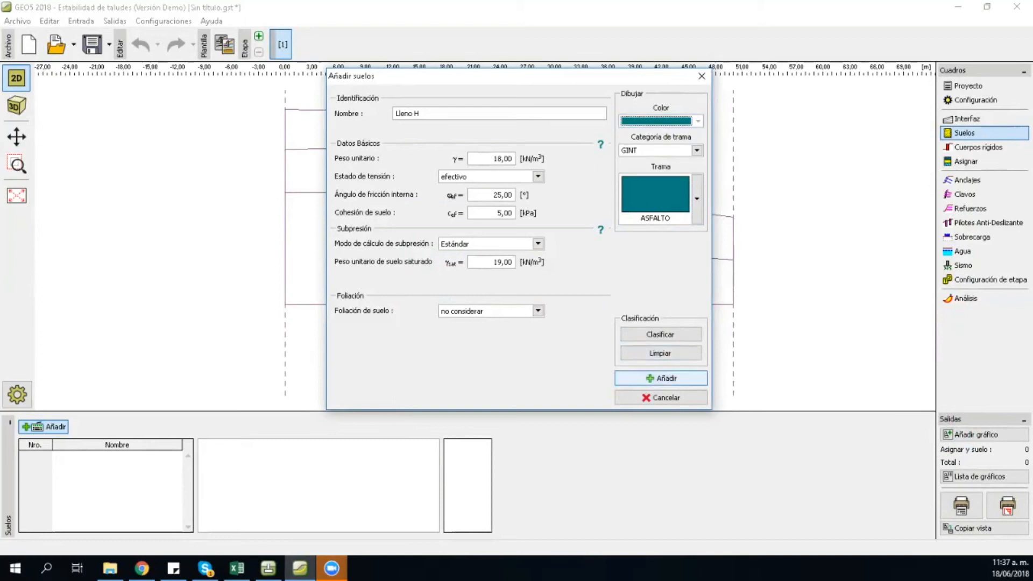
{"action": "left_click", "coordinate": [660, 379]}
Step: Name the second soil Aluvial
{"action": "left_click", "coordinate": [421, 114]}
{"action": "left_click_drag", "start_coordinate": [420, 113], "coordinate": [395, 114]}
{"action": "key", "text": "BackSpace"}
{"action": "type", "text": "Aluvial"}
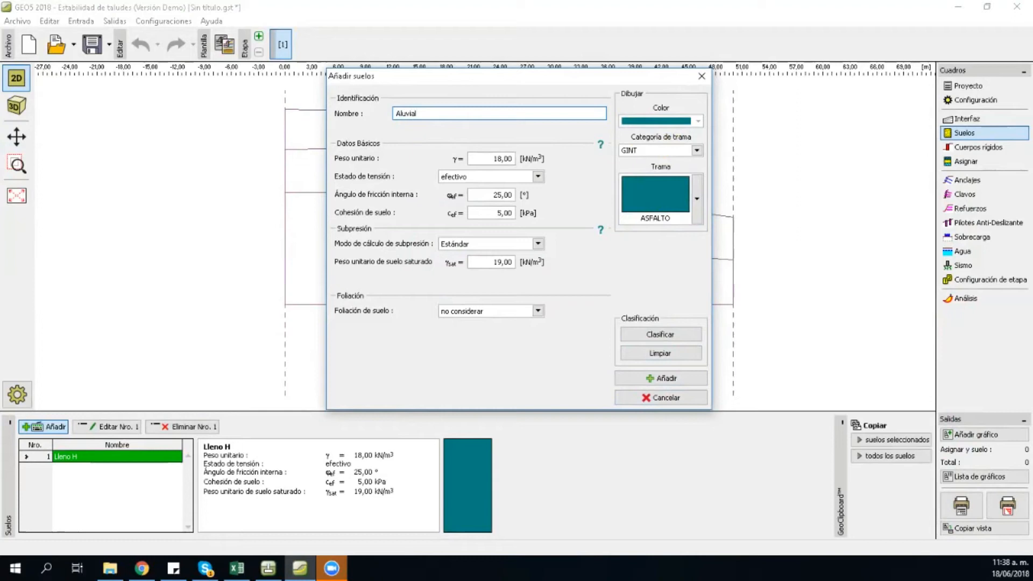
Step: Set Aluvial's unit weight to 19 kN/m³, internal friction angle to 26° and cohesion to 10 kPa
{"action": "left_click", "coordinate": [479, 159]}
{"action": "key", "text": "BackSpace"}
{"action": "type", "text": "9"}
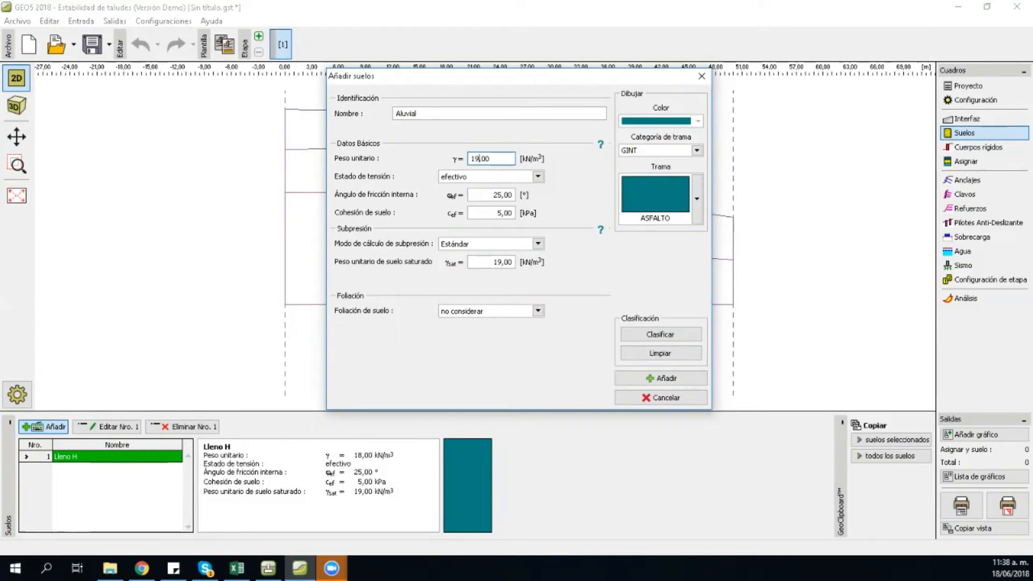
{"action": "left_click", "coordinate": [491, 195]}
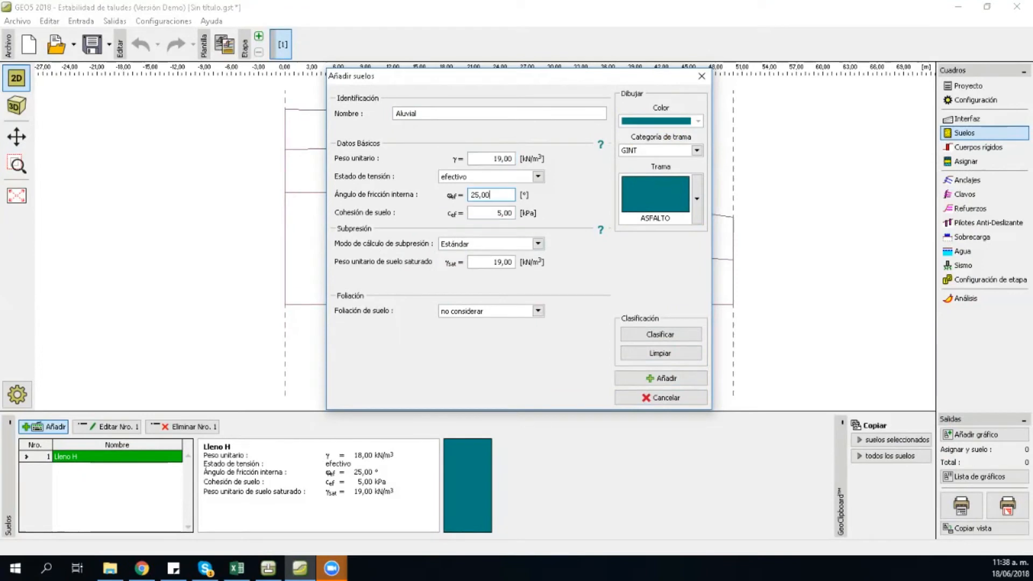
{"action": "left_click", "coordinate": [479, 194]}
{"action": "type", "text": "6"}
{"action": "key", "text": "Tab"}
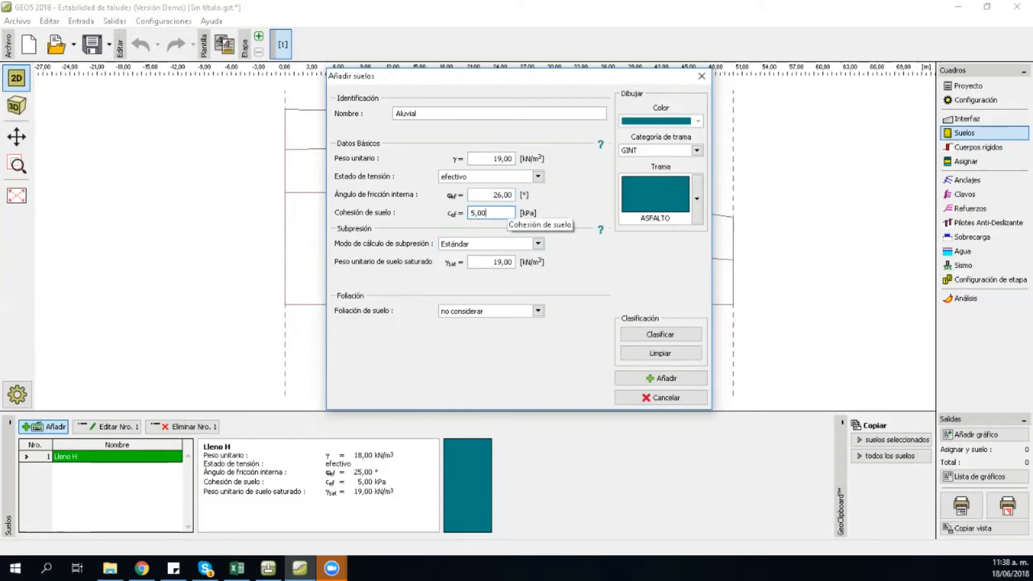
{"action": "double_click", "coordinate": [475, 213]}
{"action": "type", "text": "10"}
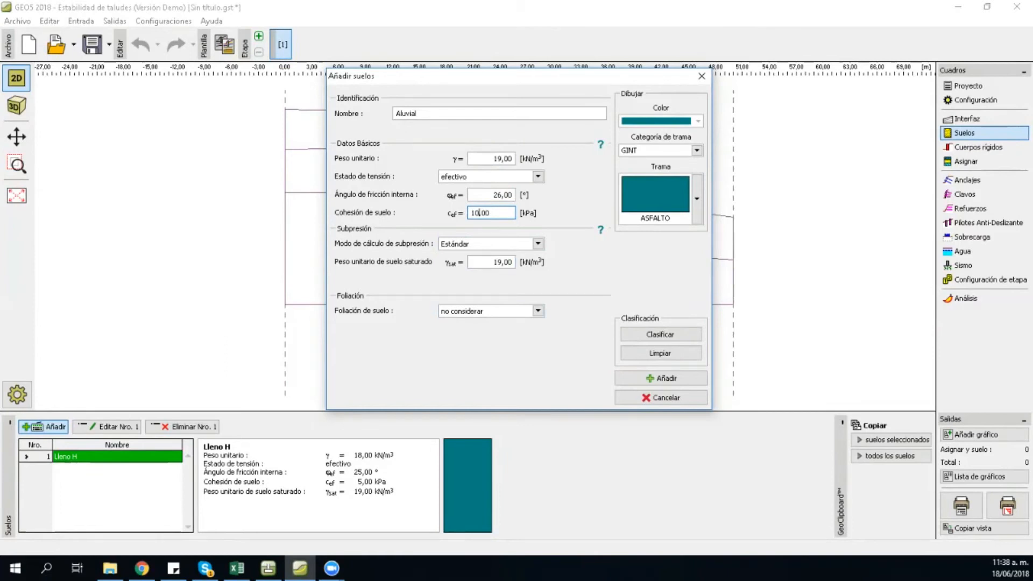
Step: Give the Aluvial soil the Limo pattern from the GEO category, keeping teal, and add the soil
{"action": "left_click", "coordinate": [697, 150]}
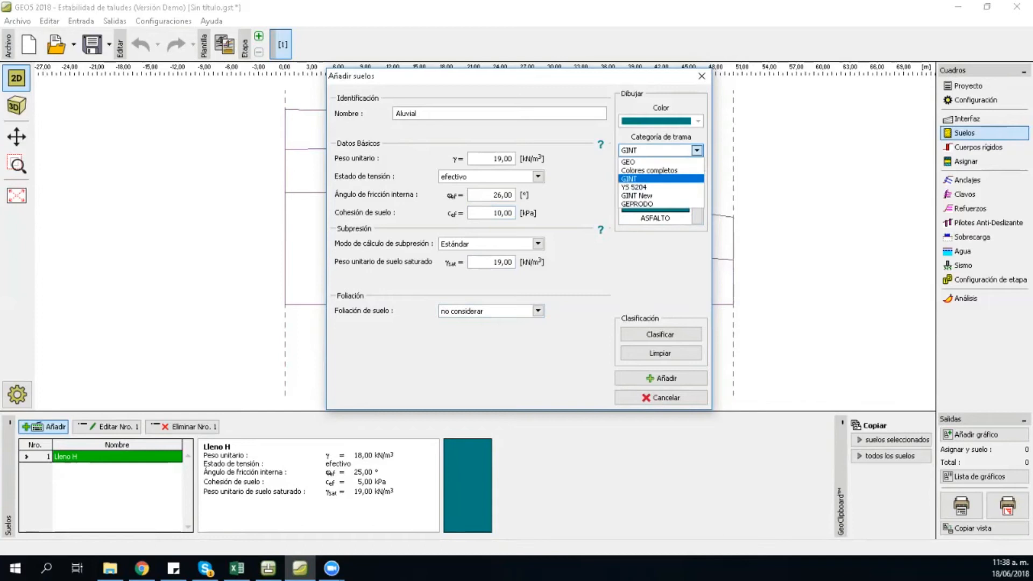
{"action": "left_click", "coordinate": [628, 162]}
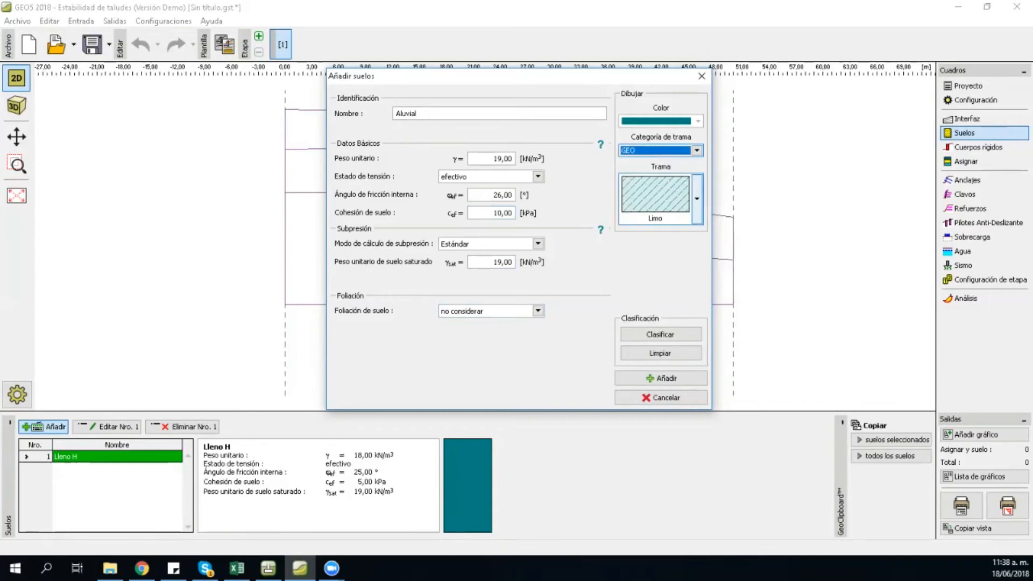
{"action": "left_click", "coordinate": [697, 198]}
{"action": "left_click", "coordinate": [697, 198]}
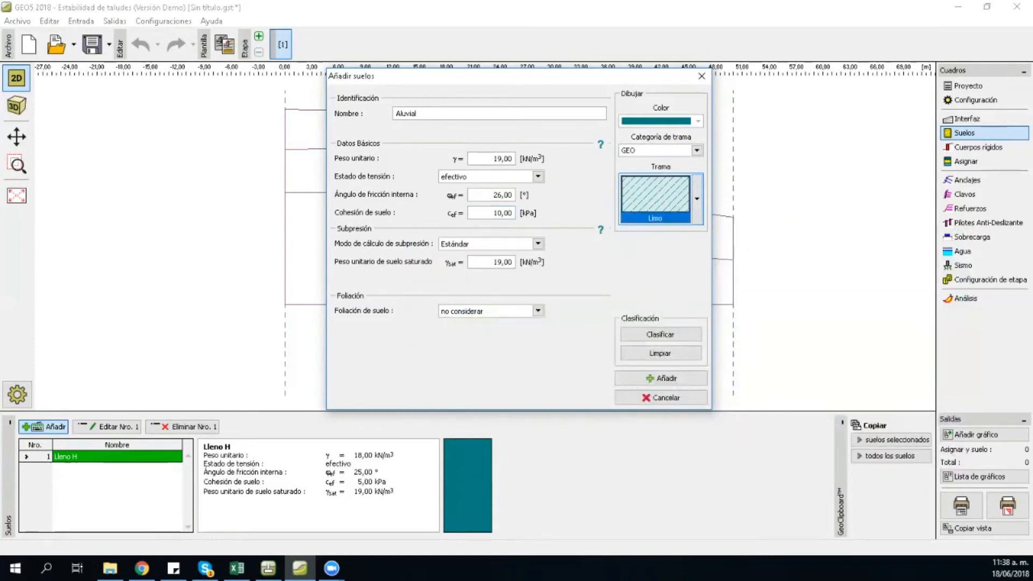
{"action": "left_click", "coordinate": [698, 121]}
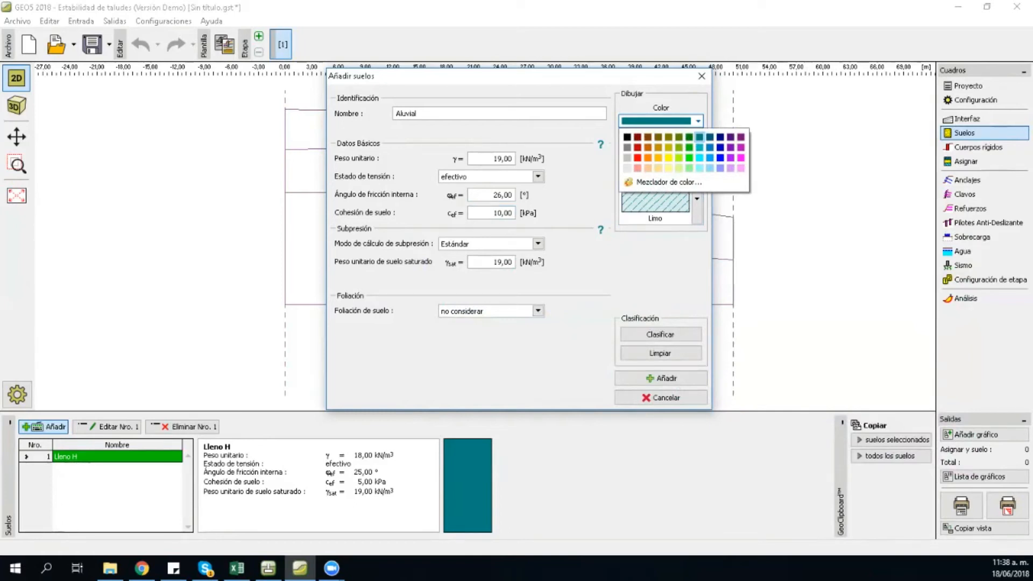
{"action": "key", "text": "Escape"}
{"action": "left_click", "coordinate": [662, 379]}
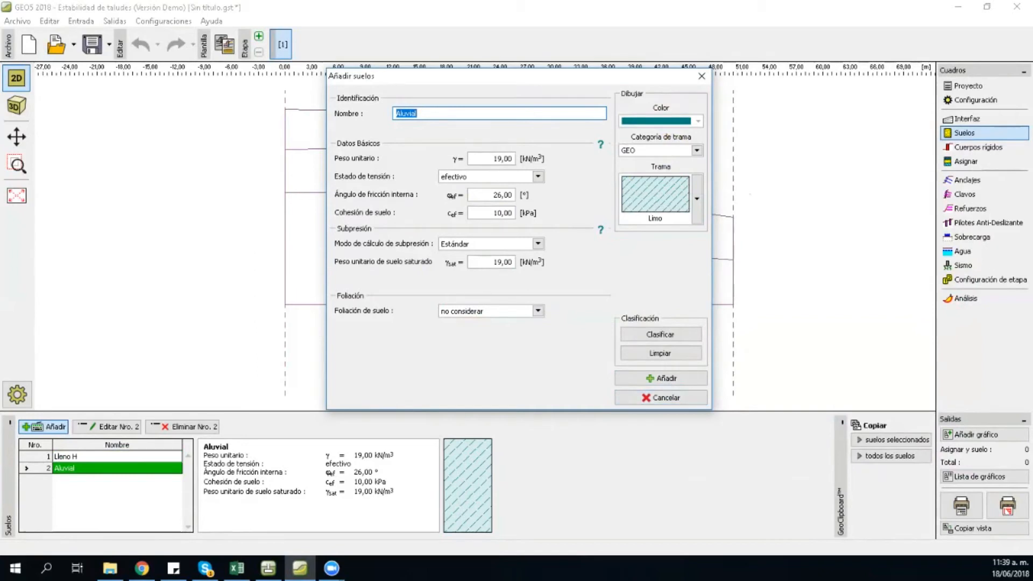
Step: Name the third soil Residual IC and set its cohesion to 15 kPa
{"action": "key", "text": "BackSpace"}
{"action": "type", "text": "Residual IC"}
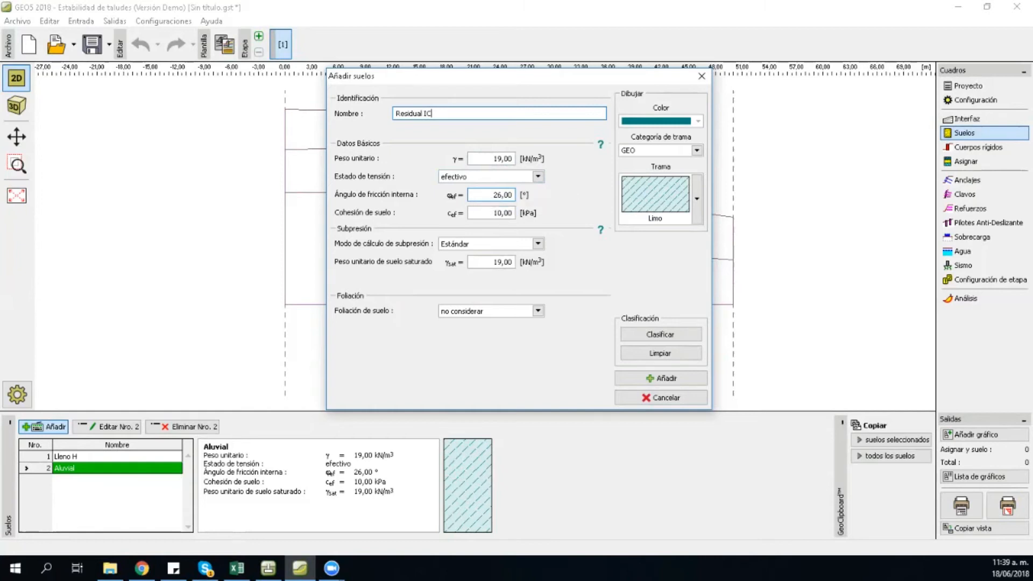
{"action": "left_click", "coordinate": [490, 213]}
{"action": "left_click", "coordinate": [475, 213]}
{"action": "key", "text": "BackSpace"}
{"action": "type", "text": "5"}
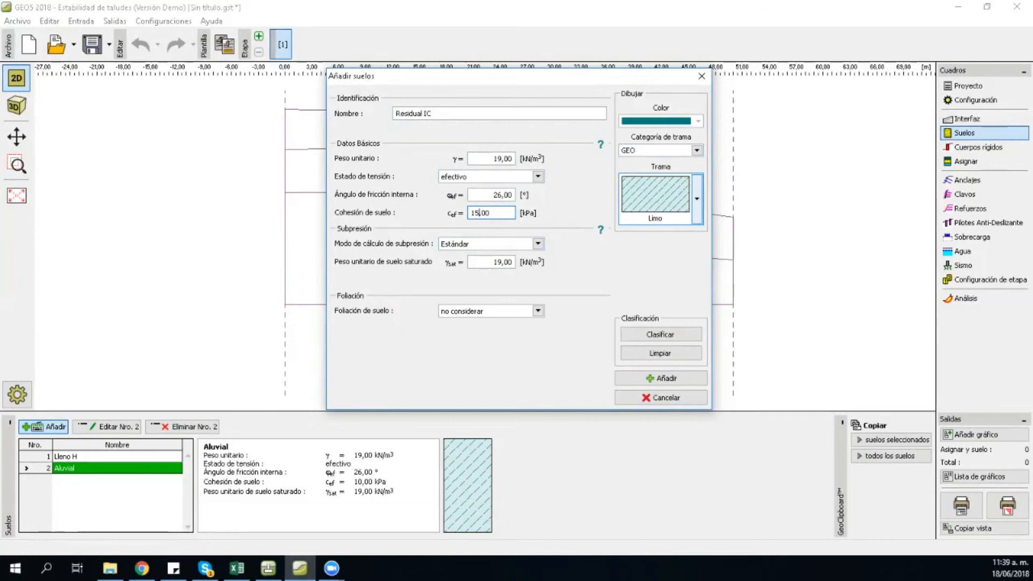
Step: Assign Residual IC the Arcillosa pattern in orange-yellow and add the soil
{"action": "left_click", "coordinate": [696, 198]}
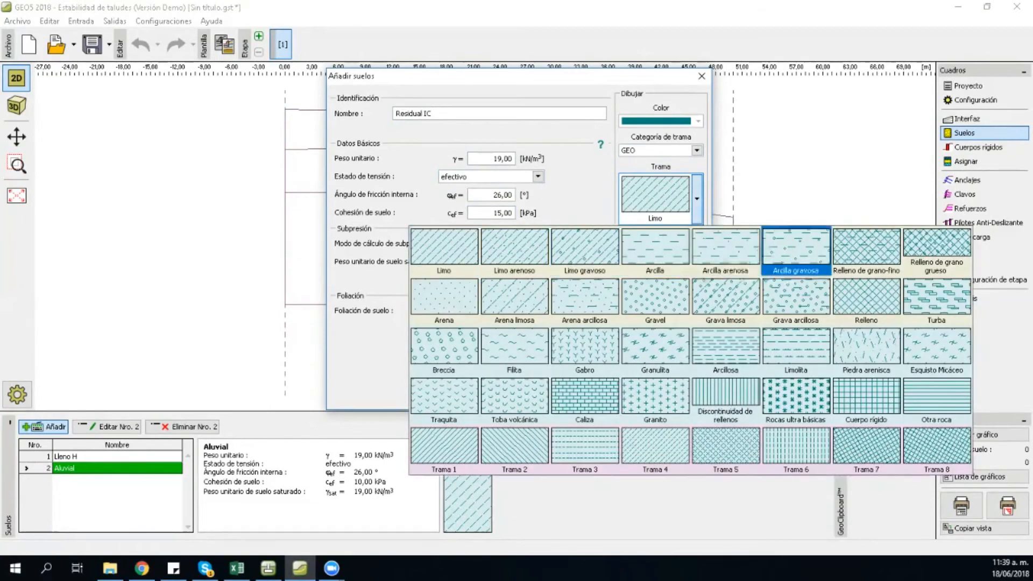
{"action": "left_click", "coordinate": [726, 349]}
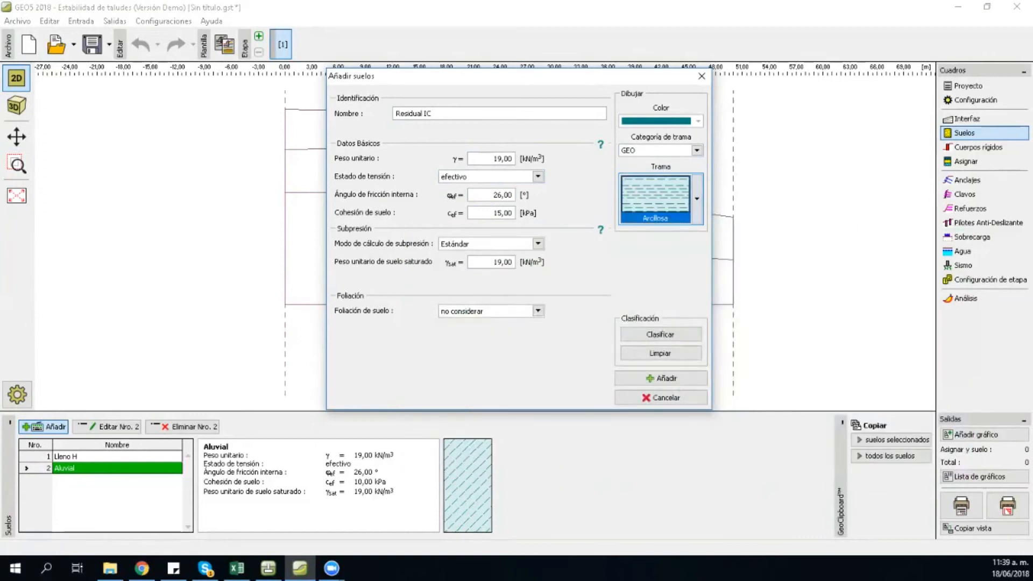
{"action": "left_click", "coordinate": [698, 121]}
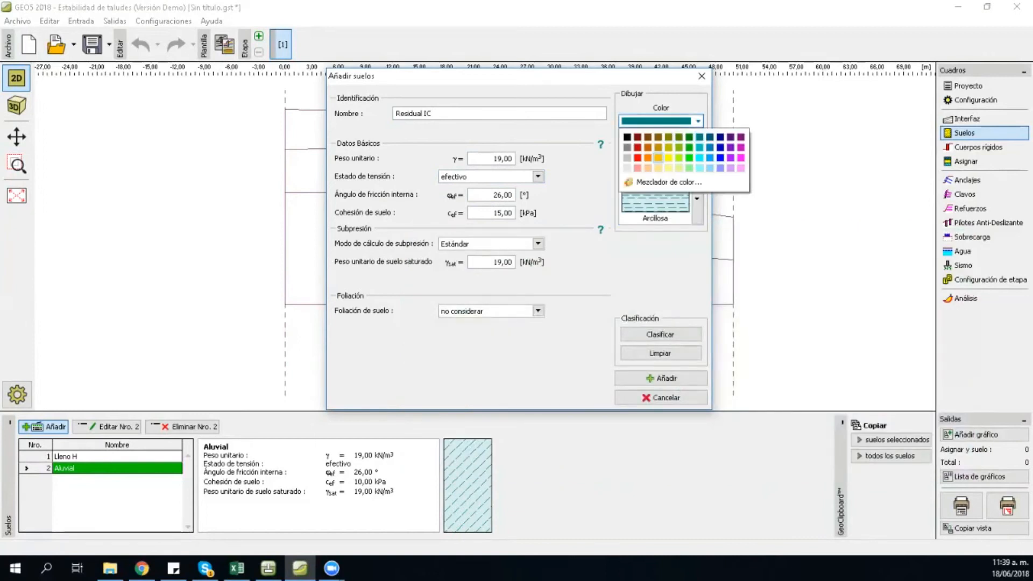
{"action": "left_click", "coordinate": [657, 158]}
{"action": "left_click", "coordinate": [662, 378]}
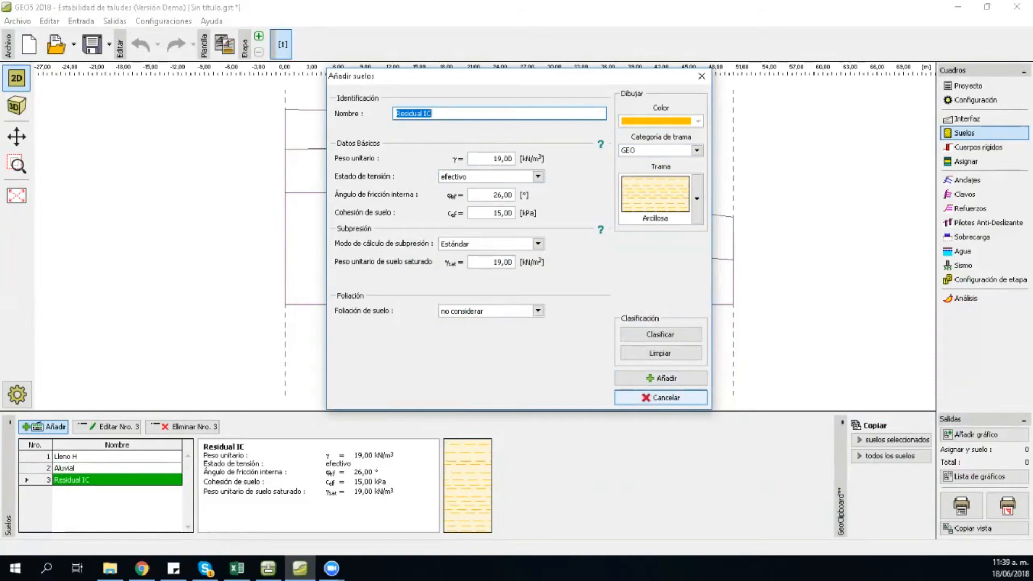
Step: Finish entering soils and copy all of them to the GeoClipboard
{"action": "left_click", "coordinate": [660, 398]}
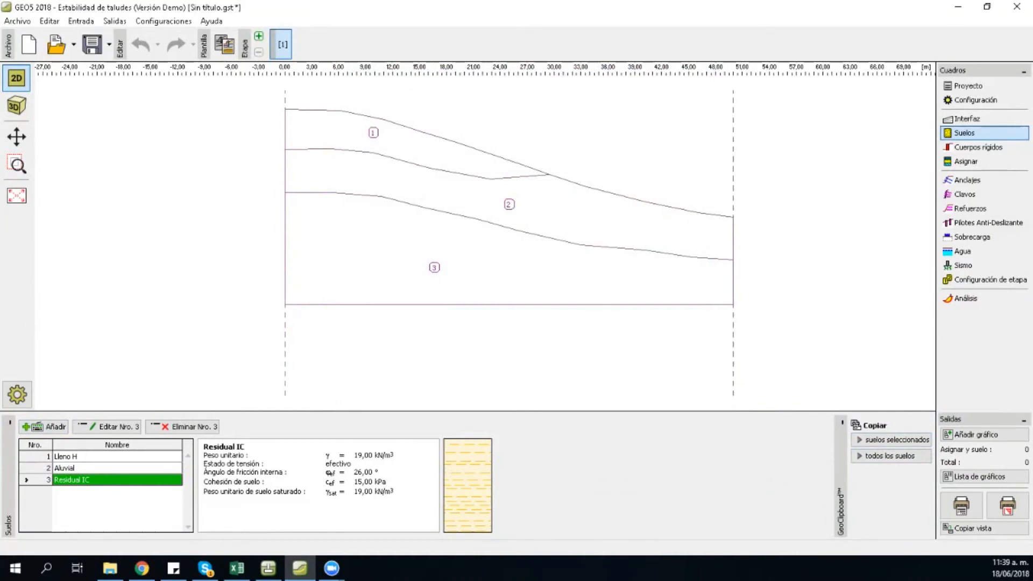
{"action": "left_click", "coordinate": [890, 456]}
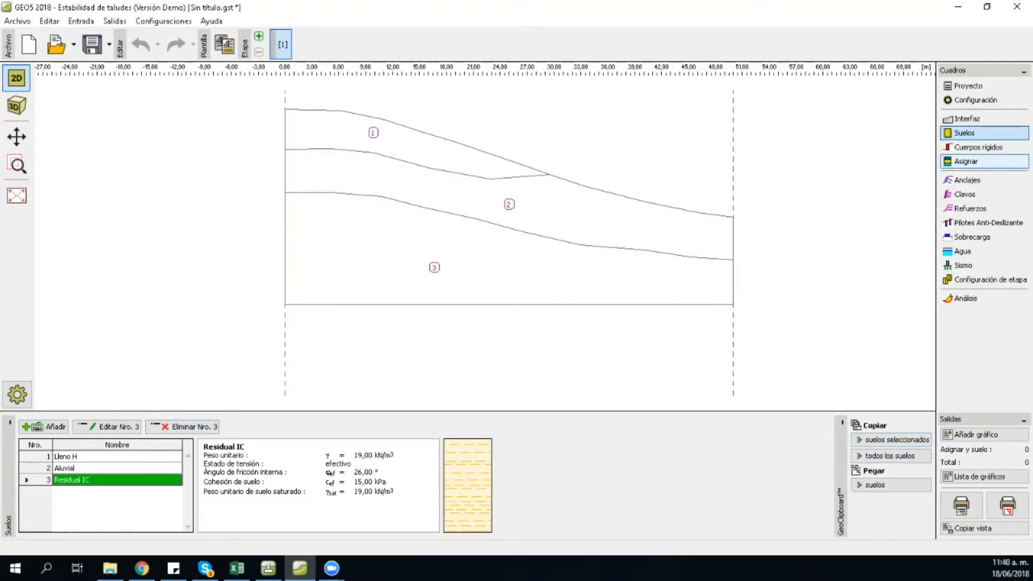
Step: Assign Lleno H to region 1, Aluvial to region 2 and Residual IC to region 3
{"action": "left_click", "coordinate": [965, 162]}
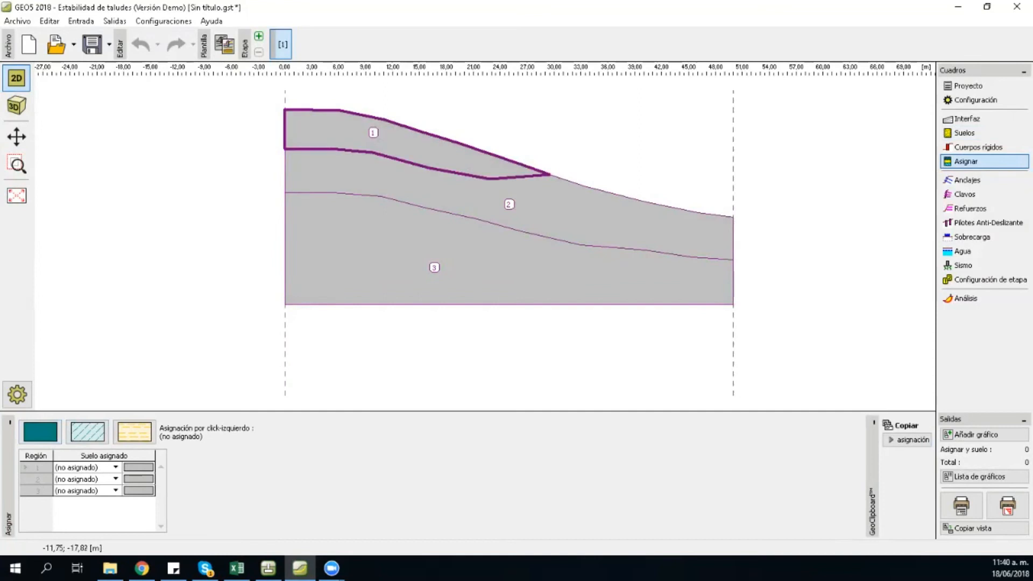
{"action": "left_click", "coordinate": [115, 467]}
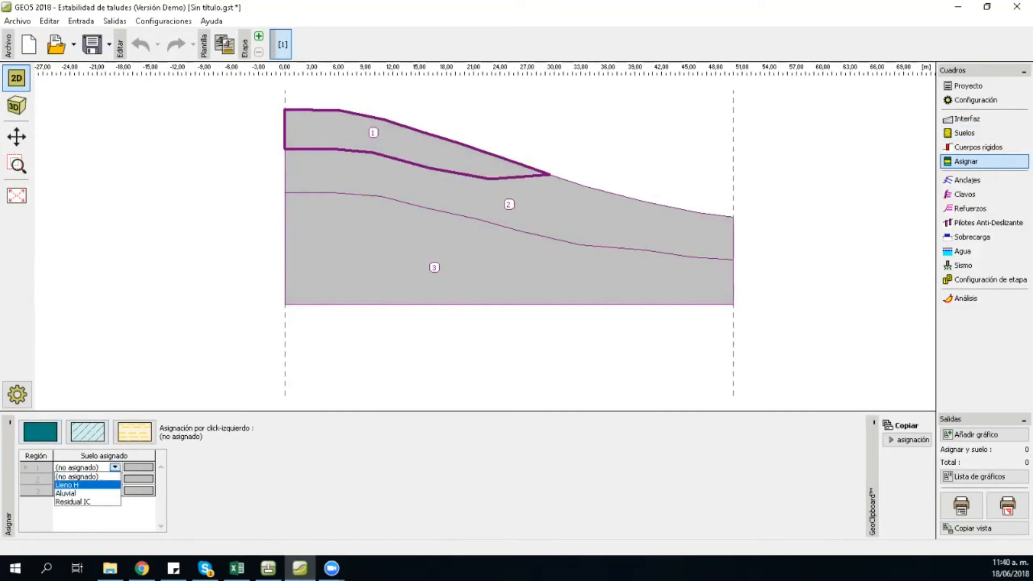
{"action": "left_click", "coordinate": [86, 485]}
{"action": "left_click", "coordinate": [115, 479]}
{"action": "left_click", "coordinate": [81, 504]}
{"action": "left_click", "coordinate": [115, 491]}
{"action": "left_click", "coordinate": [81, 524]}
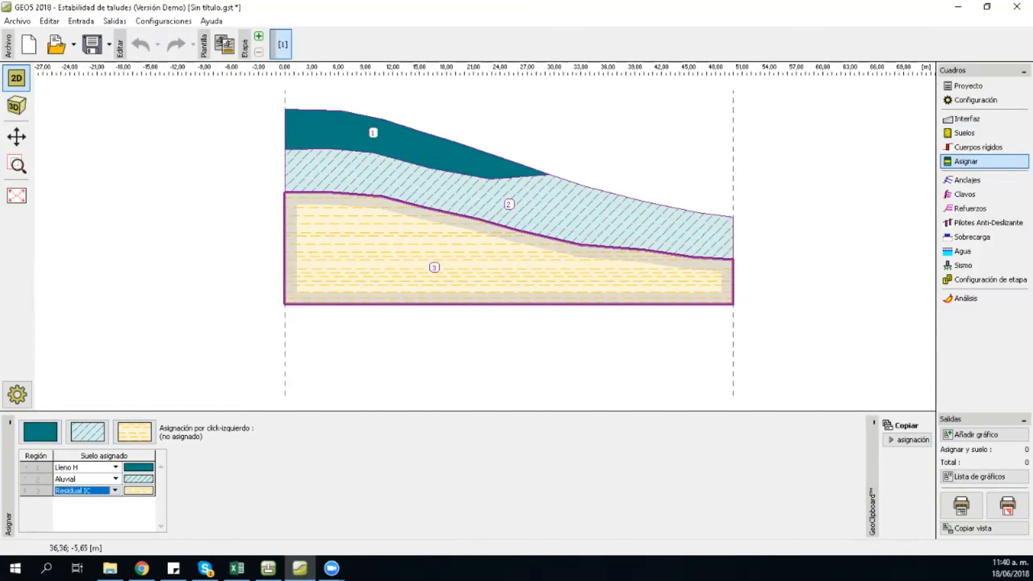
Step: Clear the soil assignments of the three regions directly in the slope section
{"action": "left_click", "coordinate": [432, 185]}
{"action": "left_click", "coordinate": [424, 152]}
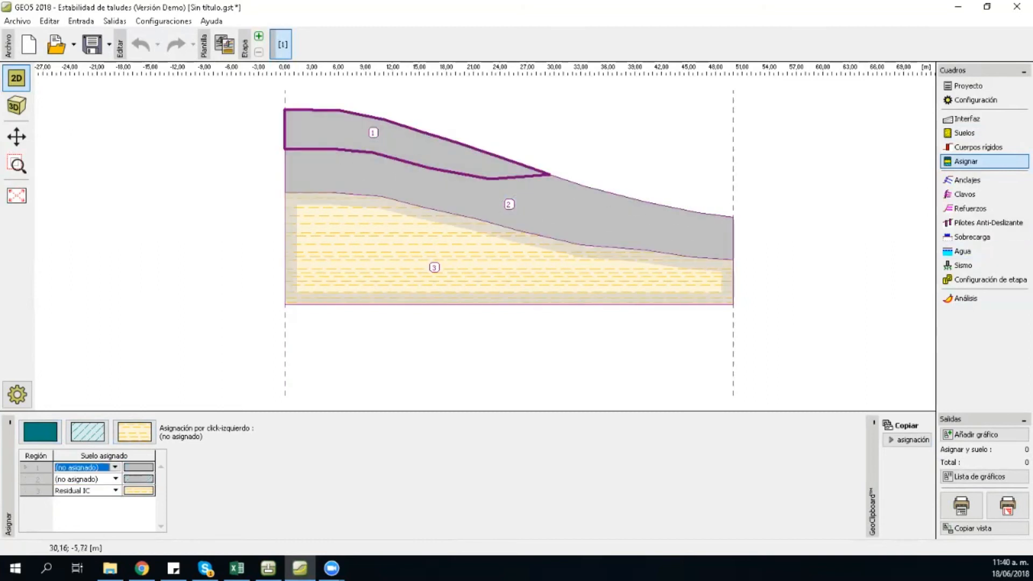
{"action": "left_click", "coordinate": [445, 269]}
Step: Reassign the soils to the cleared regions: Lleno H to 1, Aluvial to 2 and Residual IC to 3
{"action": "left_click", "coordinate": [116, 467]}
{"action": "left_click", "coordinate": [67, 484]}
{"action": "left_click", "coordinate": [114, 479]}
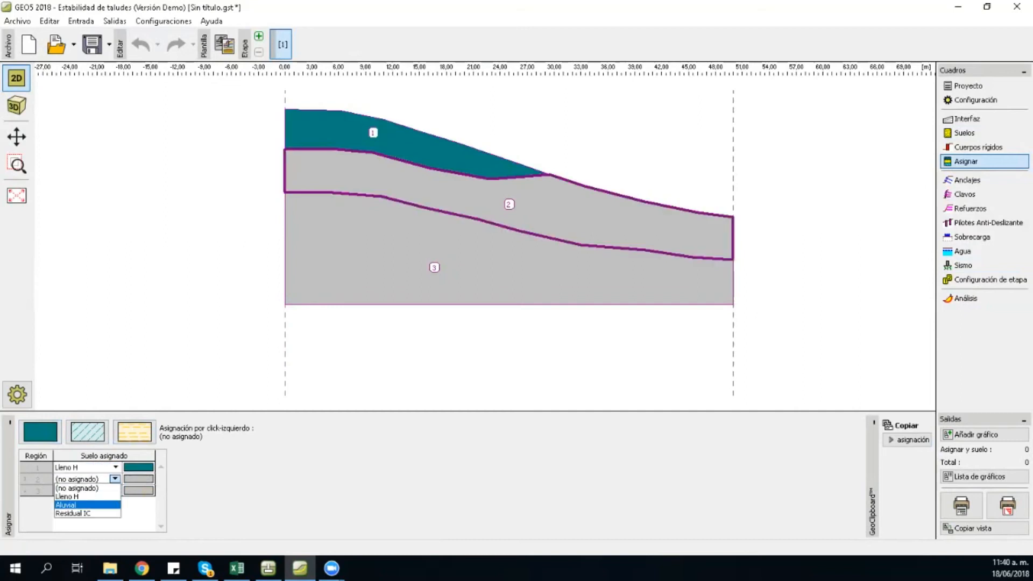
{"action": "left_click", "coordinate": [67, 504]}
{"action": "left_click", "coordinate": [114, 490]}
{"action": "left_click", "coordinate": [73, 524]}
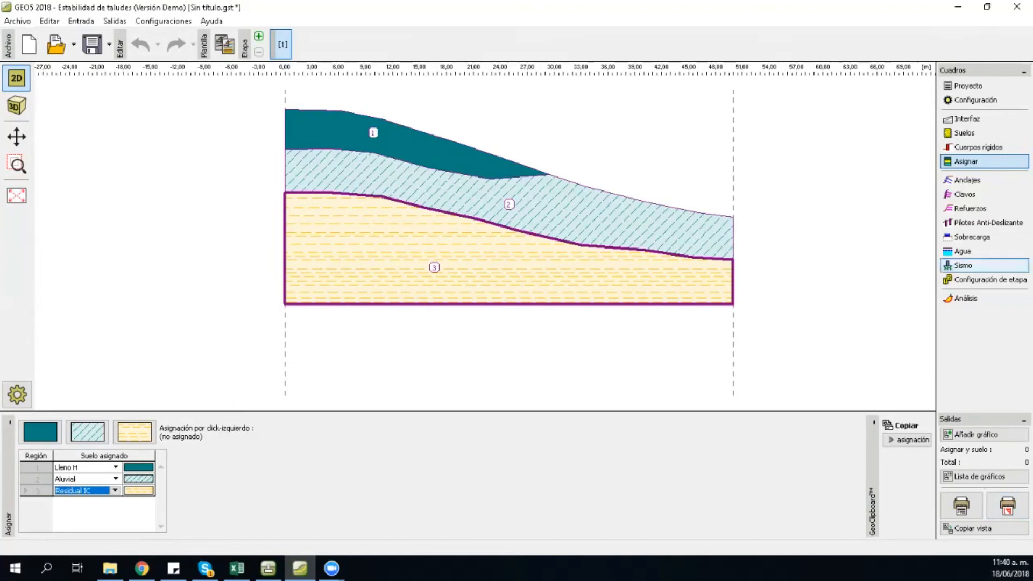
Step: Start a new surcharge and name it carga 1
{"action": "left_click", "coordinate": [971, 236]}
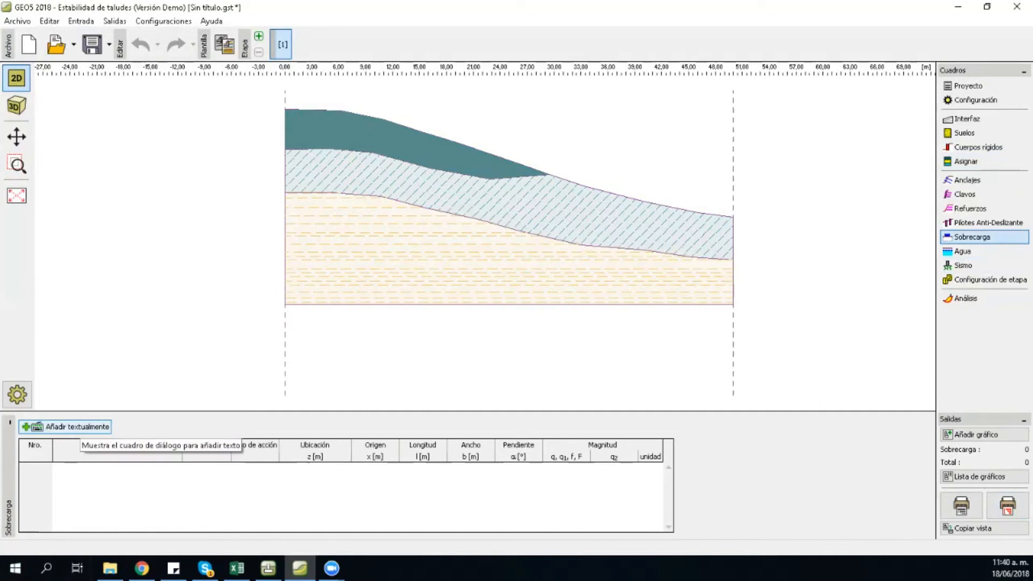
{"action": "left_click", "coordinate": [67, 426]}
{"action": "left_click_drag", "start_coordinate": [191, 209], "coordinate": [518, 182]}
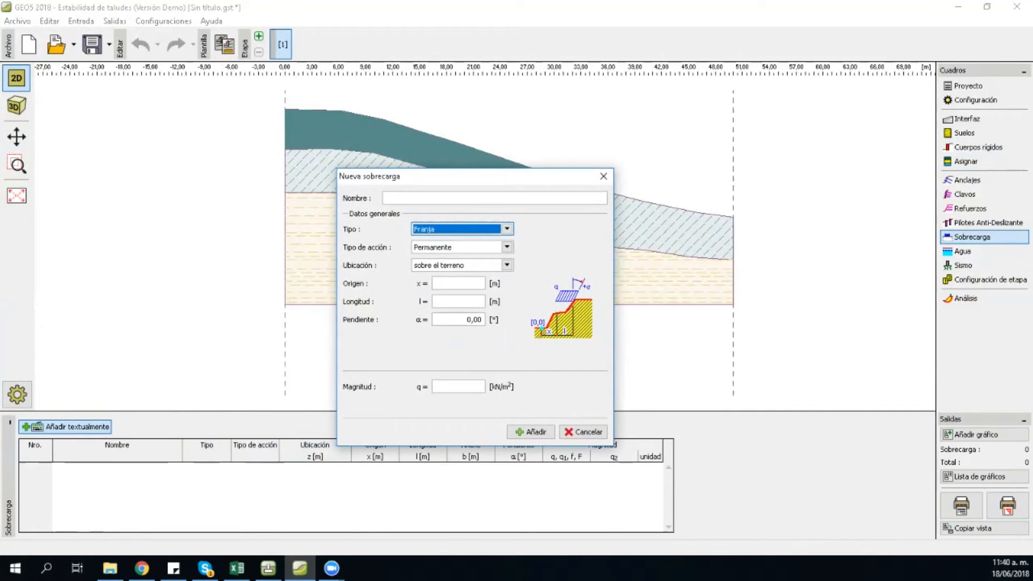
{"action": "left_click", "coordinate": [480, 198]}
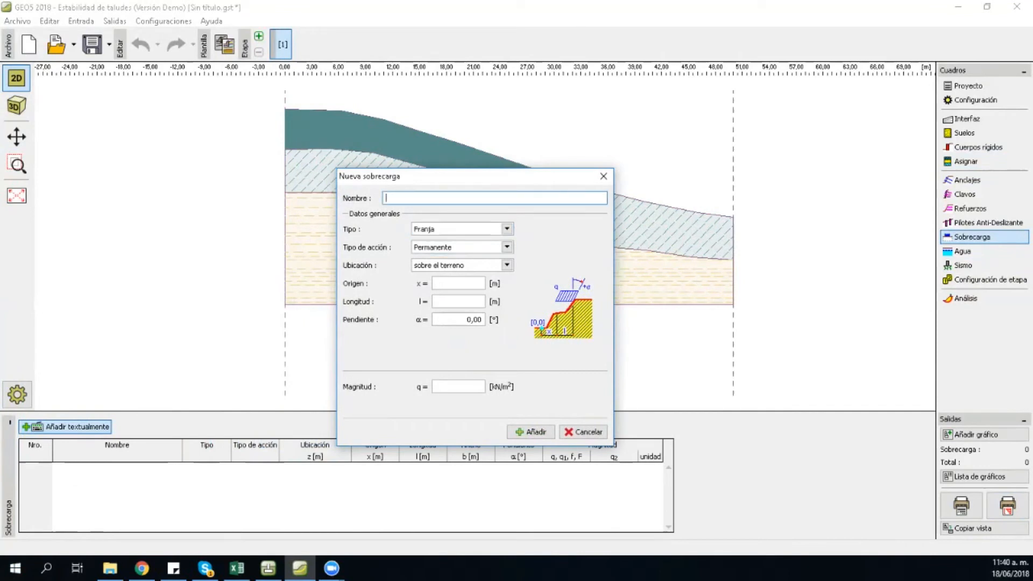
{"action": "type", "text": "carga 1"}
Step: Set the strip surcharge's origin to 5 m, length to 3 m and magnitude to 15 kN/m², and add it
{"action": "left_click", "coordinate": [458, 283]}
{"action": "type", "text": "5"}
{"action": "key", "text": "Tab"}
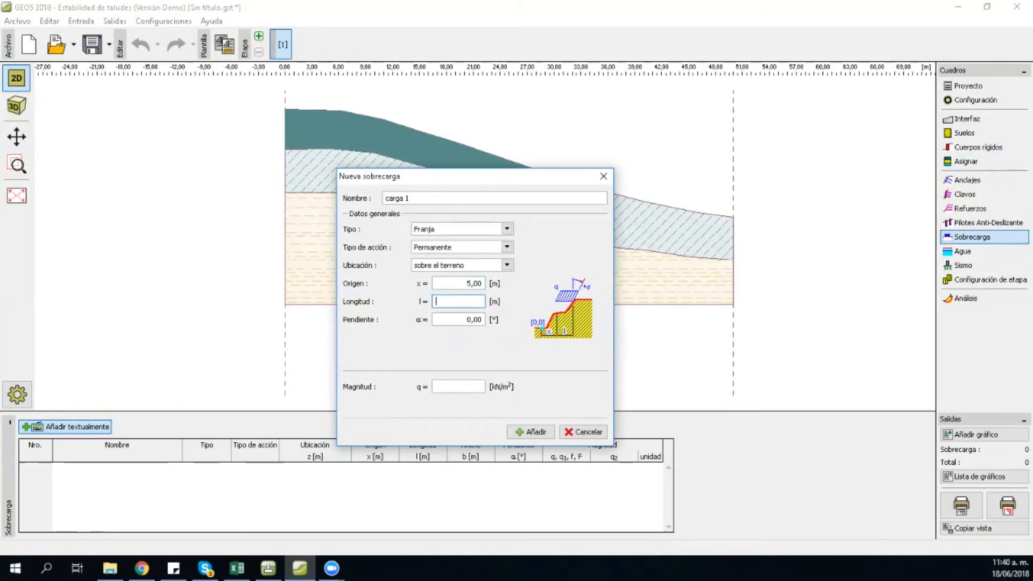
{"action": "type", "text": "3"}
{"action": "left_click", "coordinate": [458, 387]}
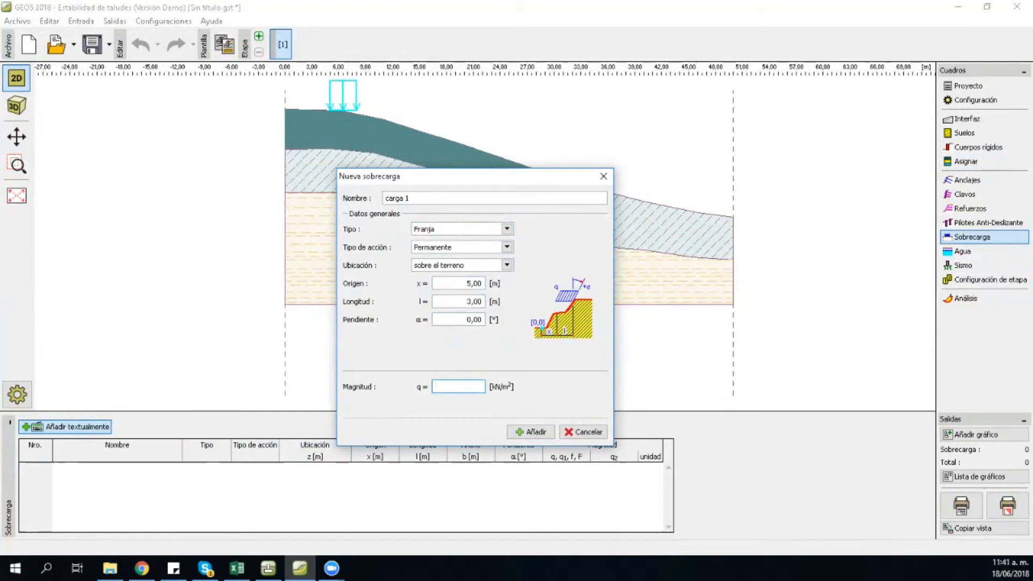
{"action": "type", "text": "15"}
{"action": "left_click", "coordinate": [530, 431]}
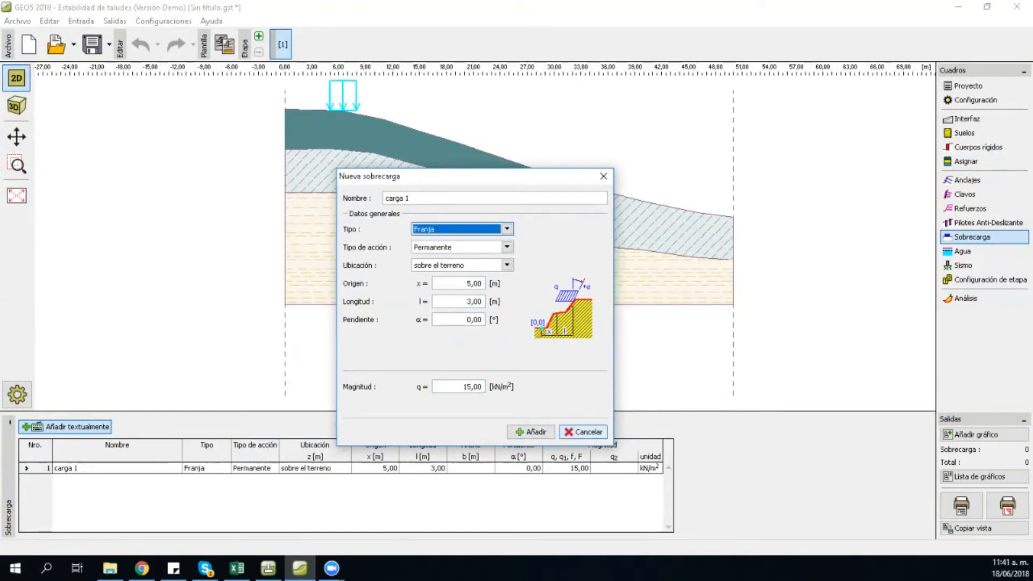
{"action": "left_click", "coordinate": [583, 431]}
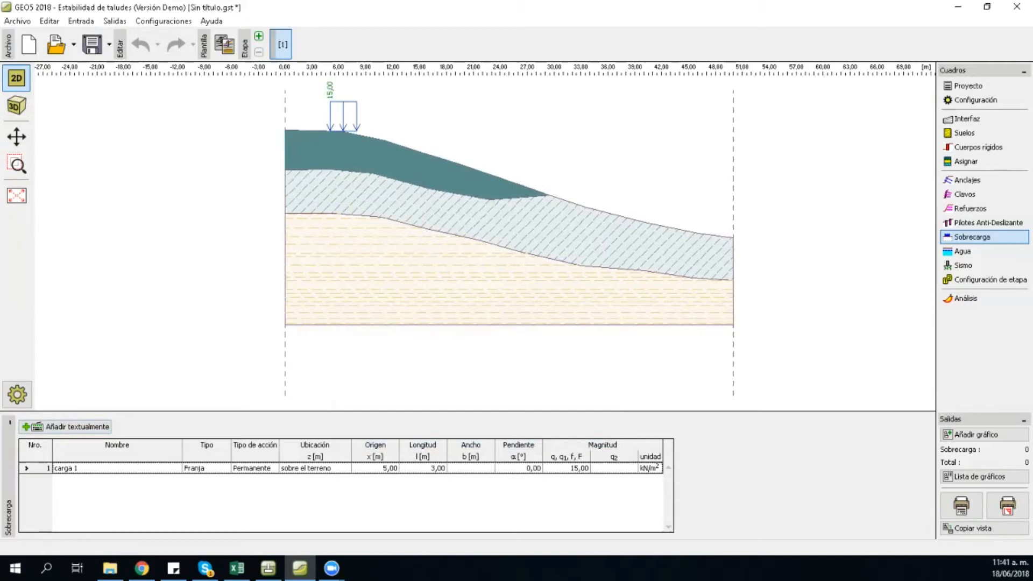
Step: Set the water type to Nivel Freático (NF)
{"action": "left_click", "coordinate": [984, 251]}
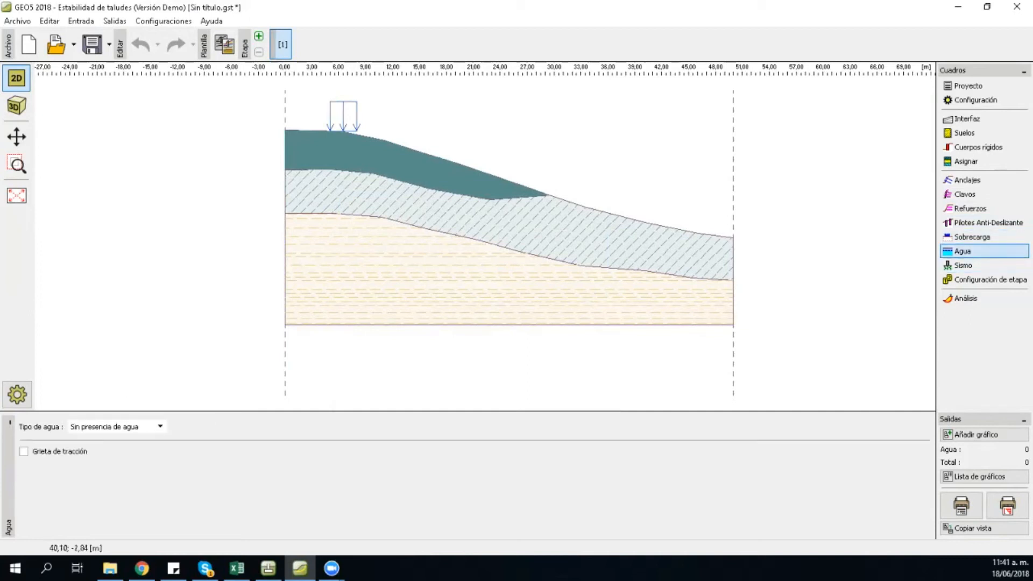
{"action": "left_click", "coordinate": [116, 426]}
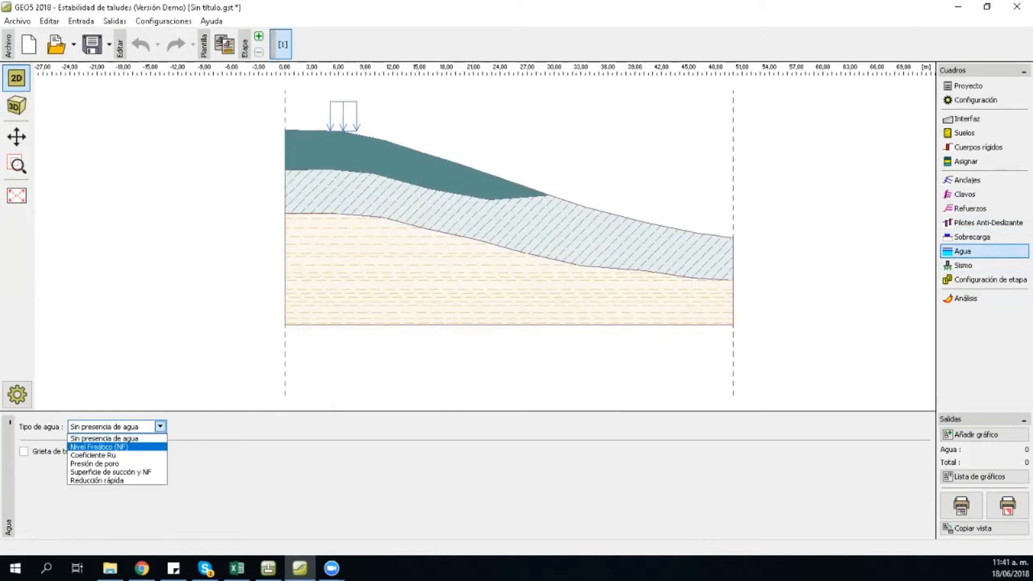
{"action": "left_click", "coordinate": [103, 446]}
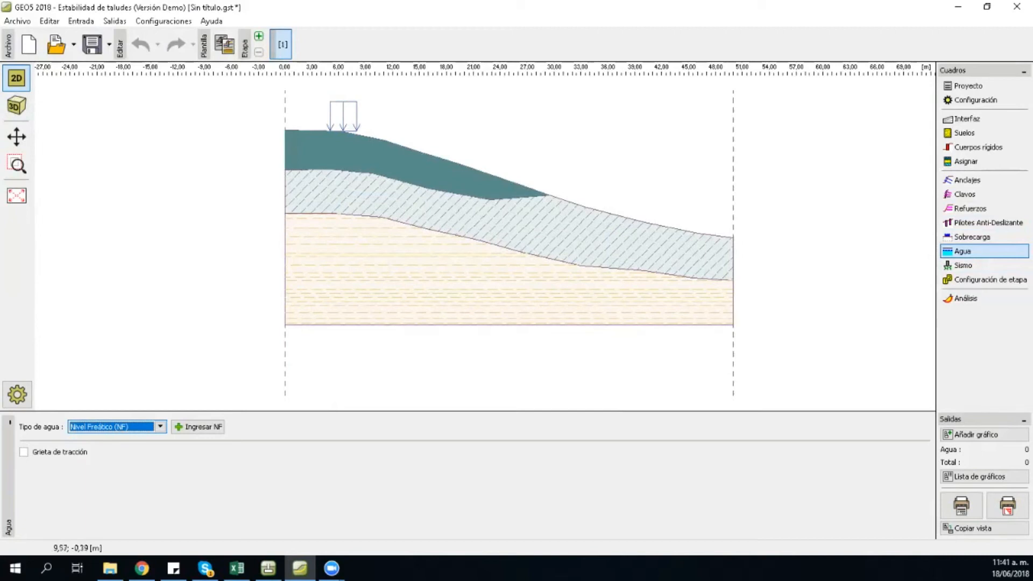
Step: Draw a ten-point groundwater table descending across the slope from about (0, 4.9) to (50, -6.4) m and accept it
{"action": "left_click", "coordinate": [197, 427]}
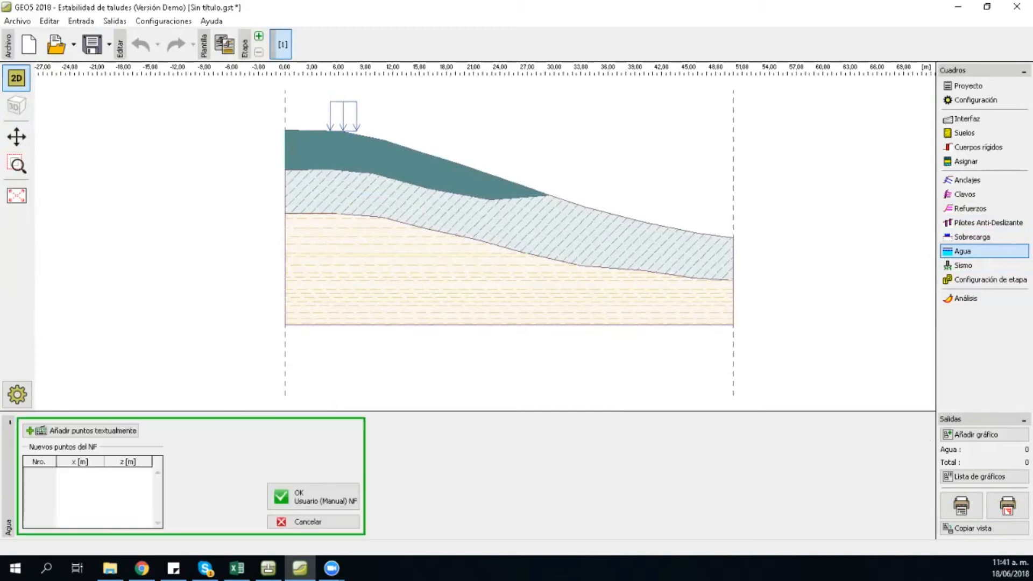
{"action": "left_click", "coordinate": [285, 195]}
{"action": "left_click", "coordinate": [375, 200]}
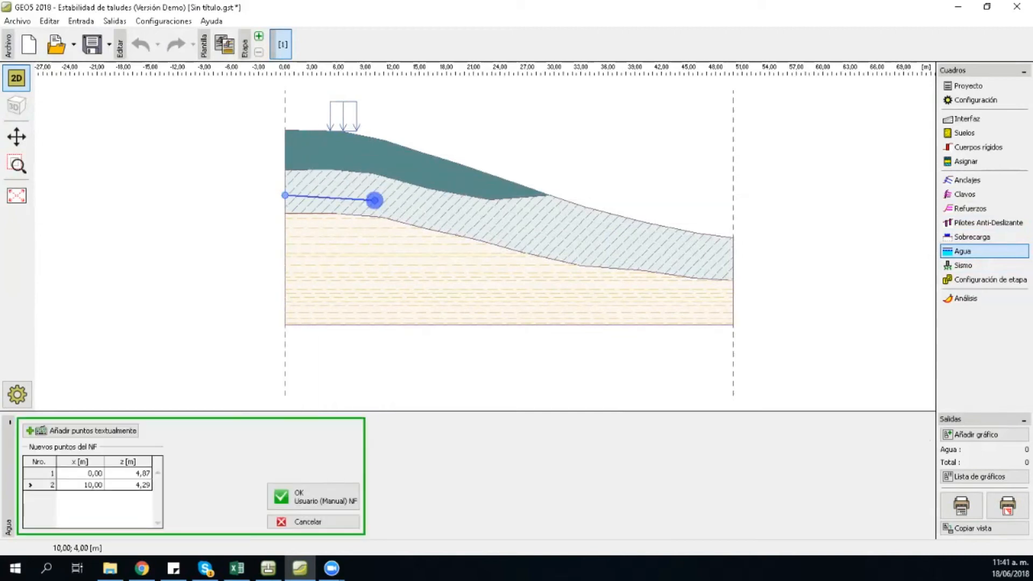
{"action": "left_click", "coordinate": [413, 231]}
{"action": "left_click", "coordinate": [448, 242]}
{"action": "left_click", "coordinate": [513, 262]}
{"action": "left_click", "coordinate": [570, 272]}
{"action": "left_click", "coordinate": [636, 284]}
{"action": "left_click", "coordinate": [661, 290]}
{"action": "left_click", "coordinate": [680, 295]}
{"action": "left_click", "coordinate": [733, 296]}
{"action": "left_click", "coordinate": [312, 498]}
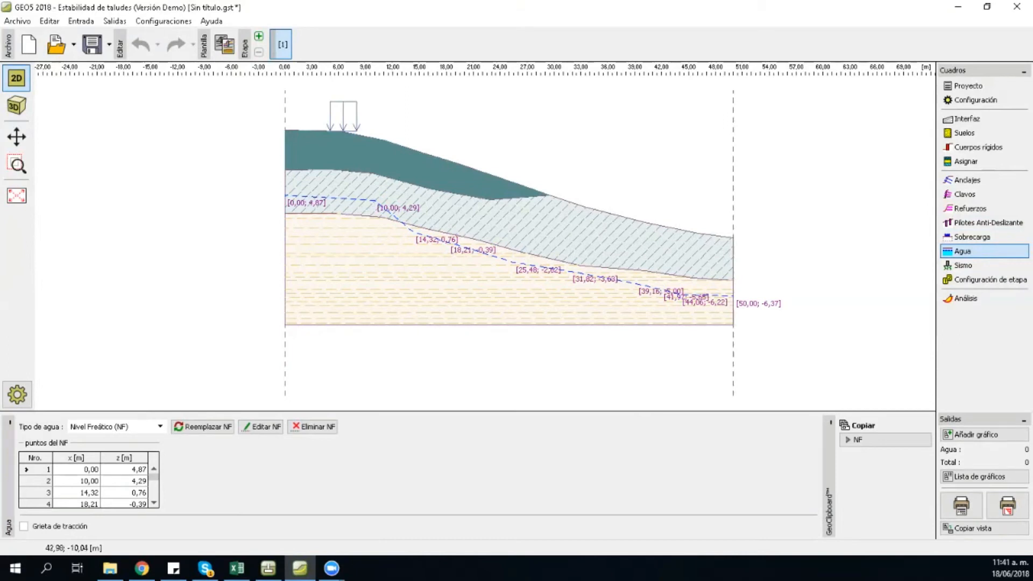
Step: Try the Coeficiente Ru and Superficie de succión y NF water types, starting and cancelling the suction surface entry
{"action": "left_click", "coordinate": [114, 427]}
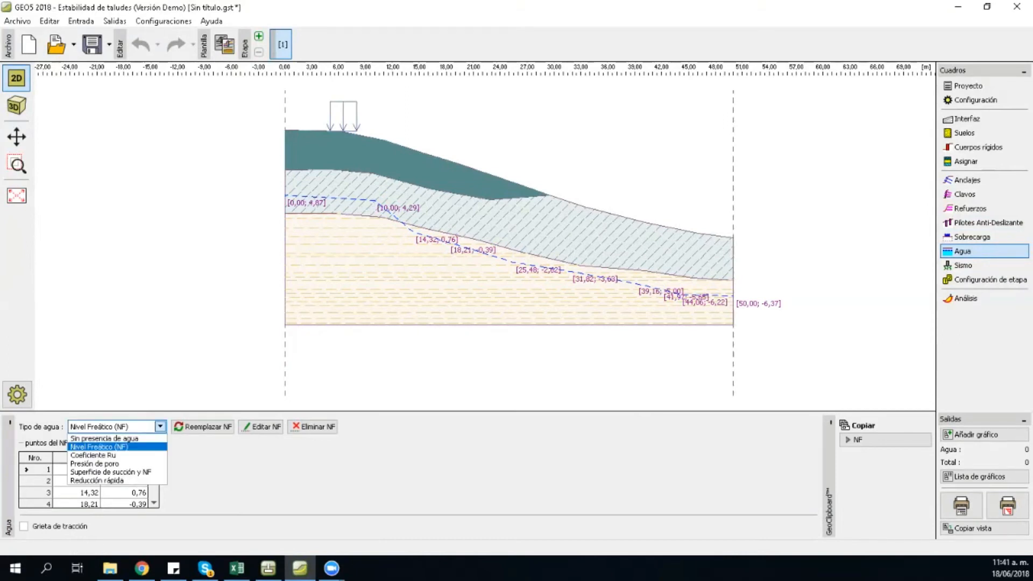
{"action": "left_click", "coordinate": [107, 455]}
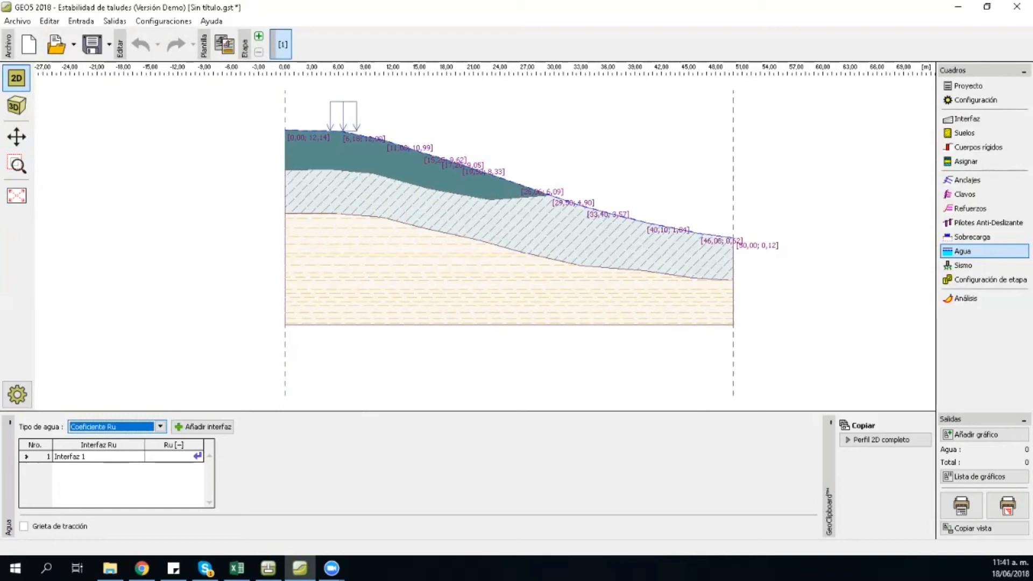
{"action": "left_click", "coordinate": [160, 426]}
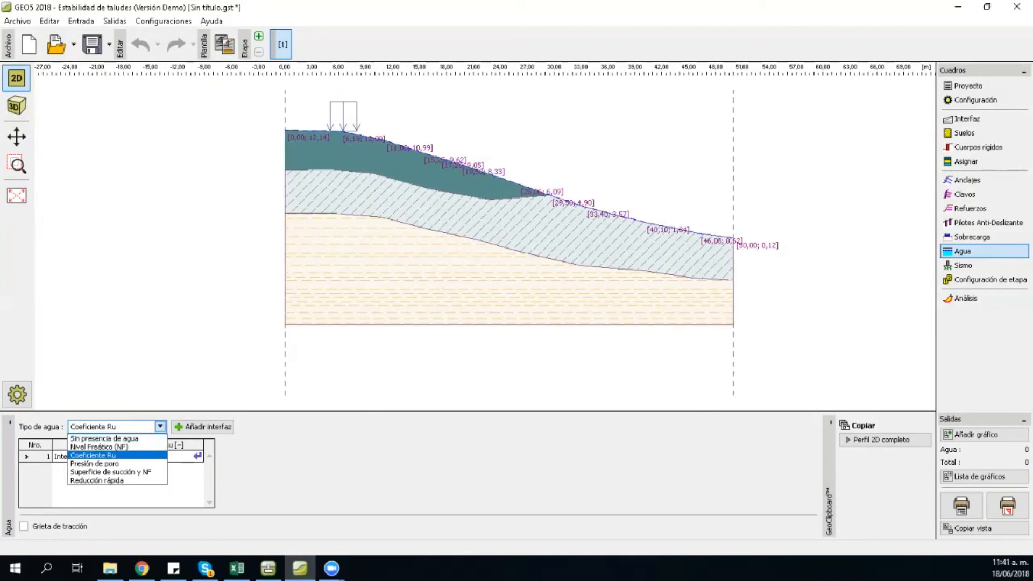
{"action": "left_click", "coordinate": [110, 471]}
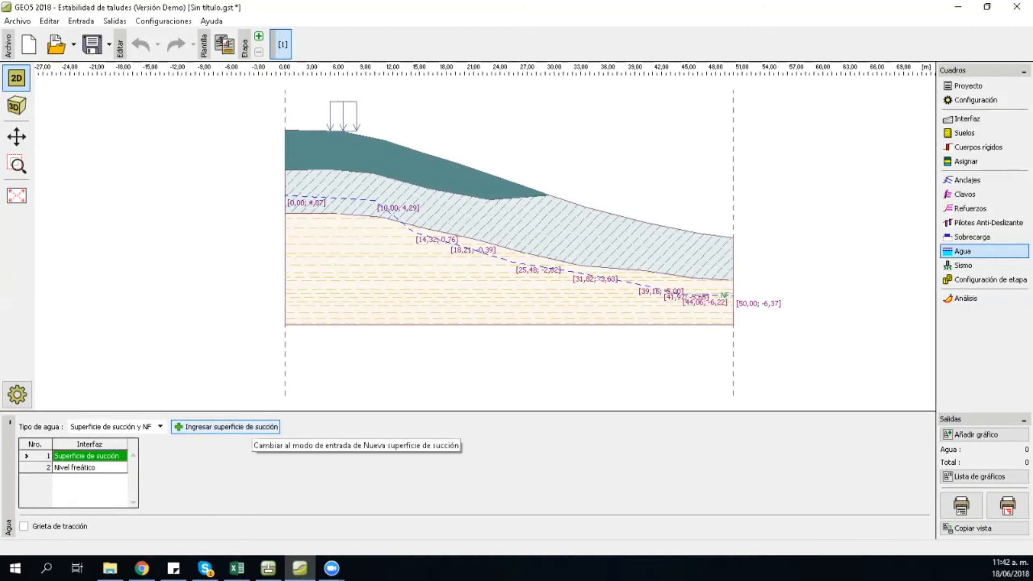
{"action": "left_click", "coordinate": [251, 427]}
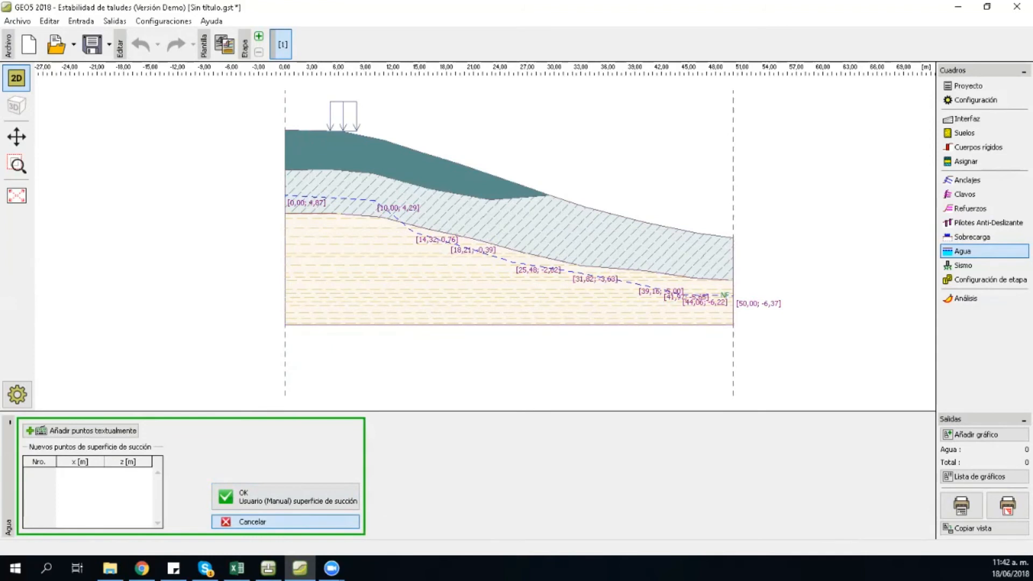
{"action": "left_click", "coordinate": [251, 521]}
Step: Return the water type to Nivel Freático (NF) and delete the existing groundwater table
{"action": "left_click", "coordinate": [113, 426]}
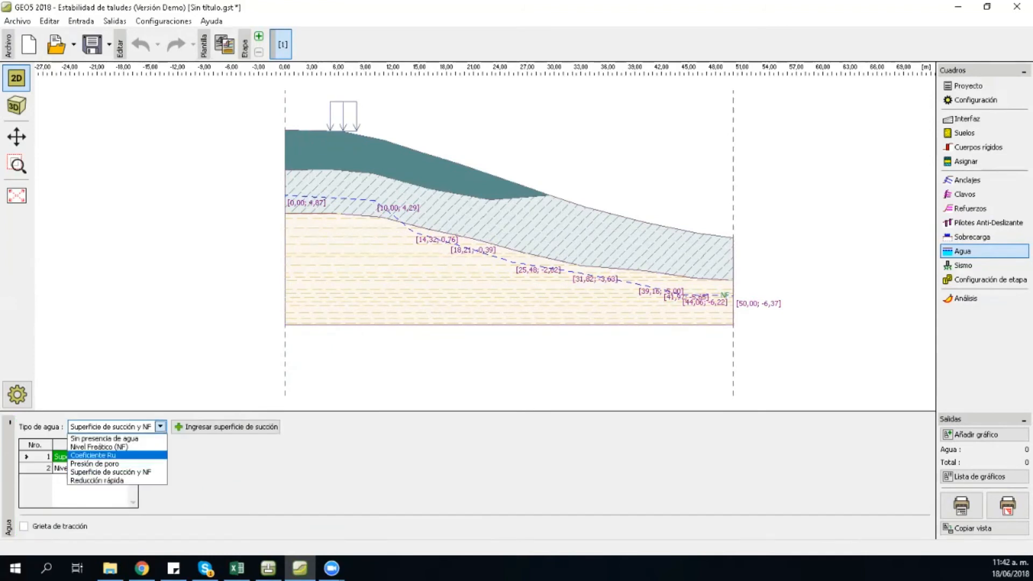
{"action": "left_click", "coordinate": [99, 447]}
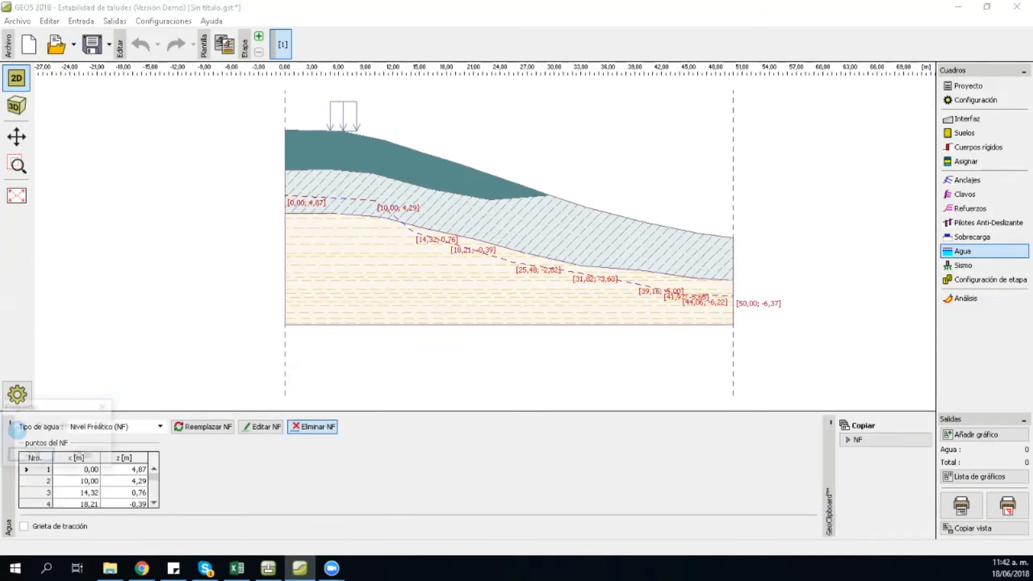
{"action": "left_click", "coordinate": [32, 454]}
Step: Set the water type to Superficie de succión y NF and draw an eleven-point suction surface from about (0, -1.6) to (50, -7.3) m
{"action": "left_click", "coordinate": [160, 426]}
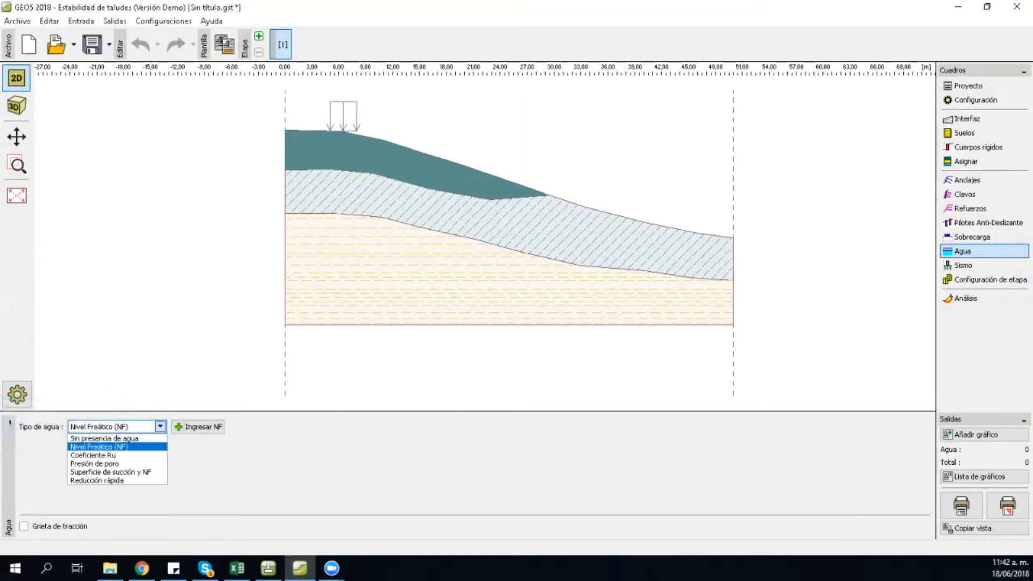
{"action": "left_click", "coordinate": [110, 472]}
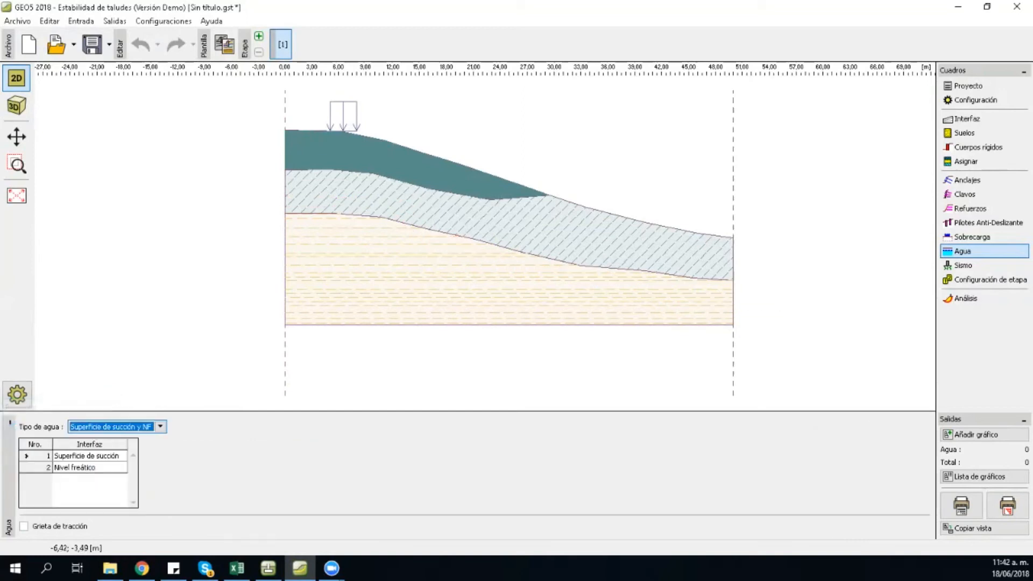
{"action": "left_click", "coordinate": [86, 455]}
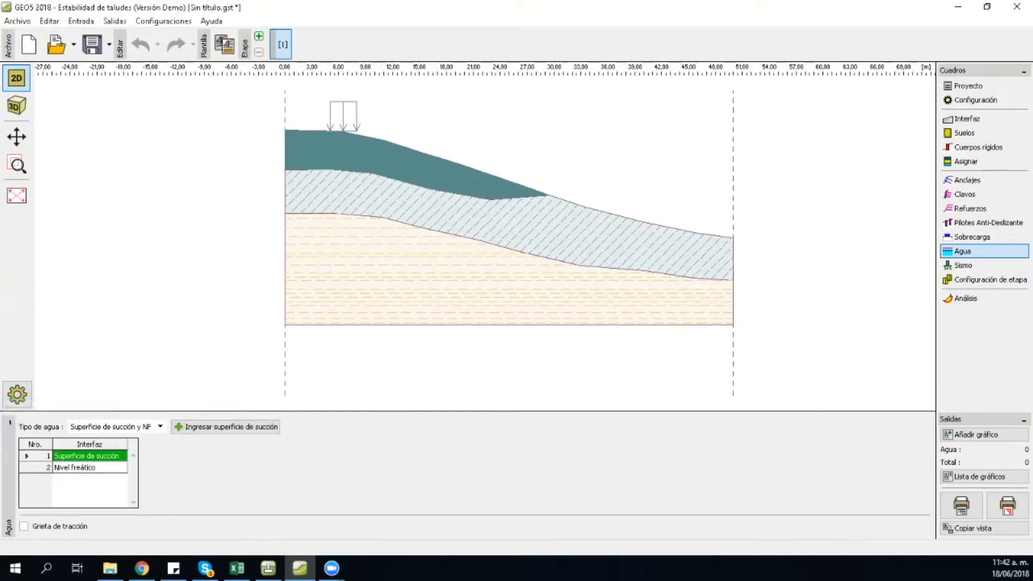
{"action": "left_click", "coordinate": [226, 427]}
{"action": "left_click", "coordinate": [285, 253]}
{"action": "left_click", "coordinate": [335, 253]}
{"action": "left_click", "coordinate": [372, 264]}
{"action": "left_click", "coordinate": [421, 275]}
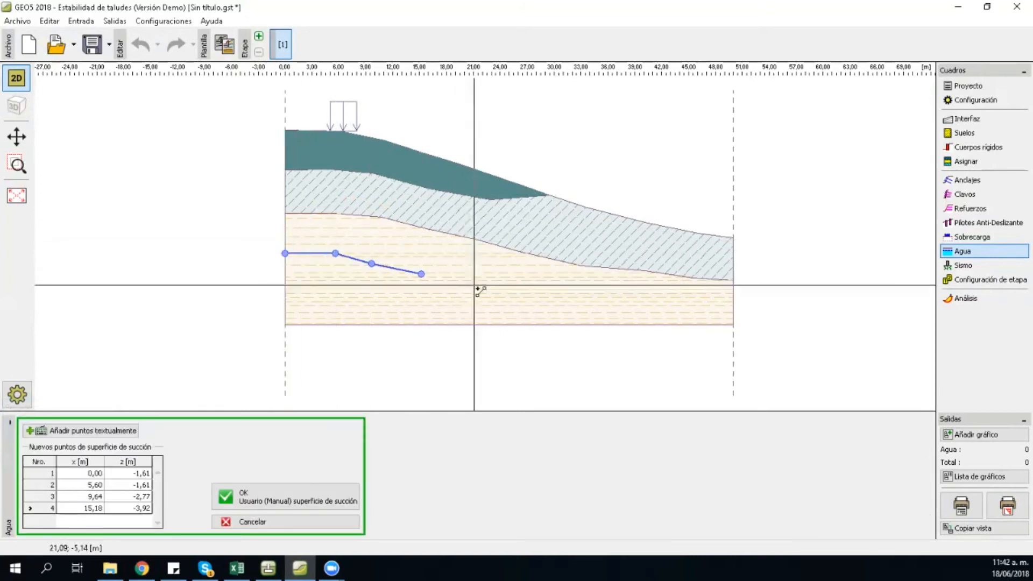
{"action": "left_click", "coordinate": [475, 285]}
{"action": "left_click", "coordinate": [518, 286]}
{"action": "left_click", "coordinate": [568, 292]}
{"action": "left_click", "coordinate": [606, 295]}
{"action": "left_click", "coordinate": [651, 298]}
{"action": "left_click", "coordinate": [678, 301]}
{"action": "left_click", "coordinate": [733, 305]}
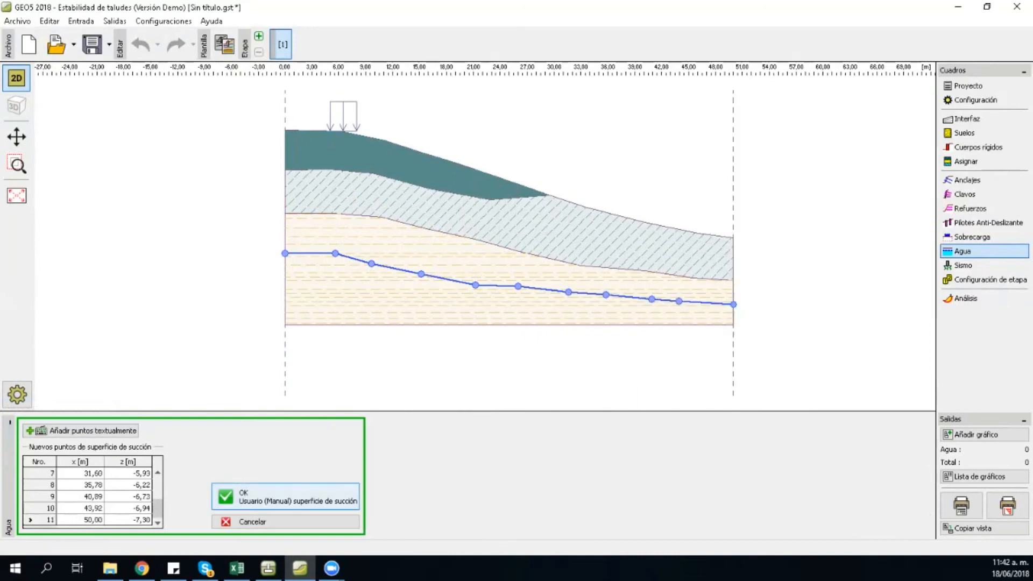
{"action": "left_click", "coordinate": [285, 496]}
Step: Draw a twelve-point groundwater table from about (0, 6) to (50, -3.9) m, accept it and set the water type to Nivel Freático (NF)
{"action": "left_click", "coordinate": [75, 468]}
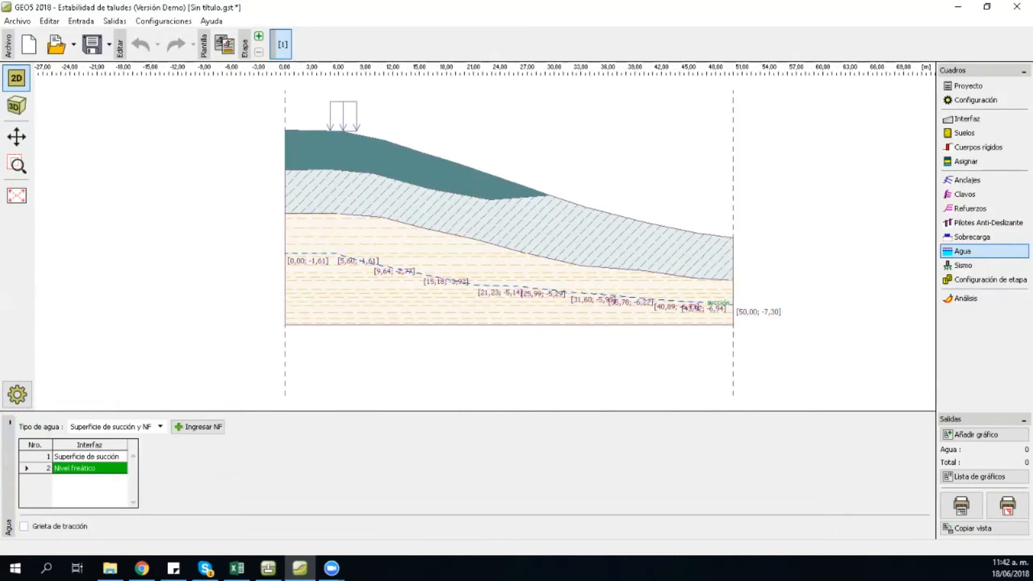
{"action": "left_click", "coordinate": [198, 427]}
{"action": "left_click", "coordinate": [285, 186]}
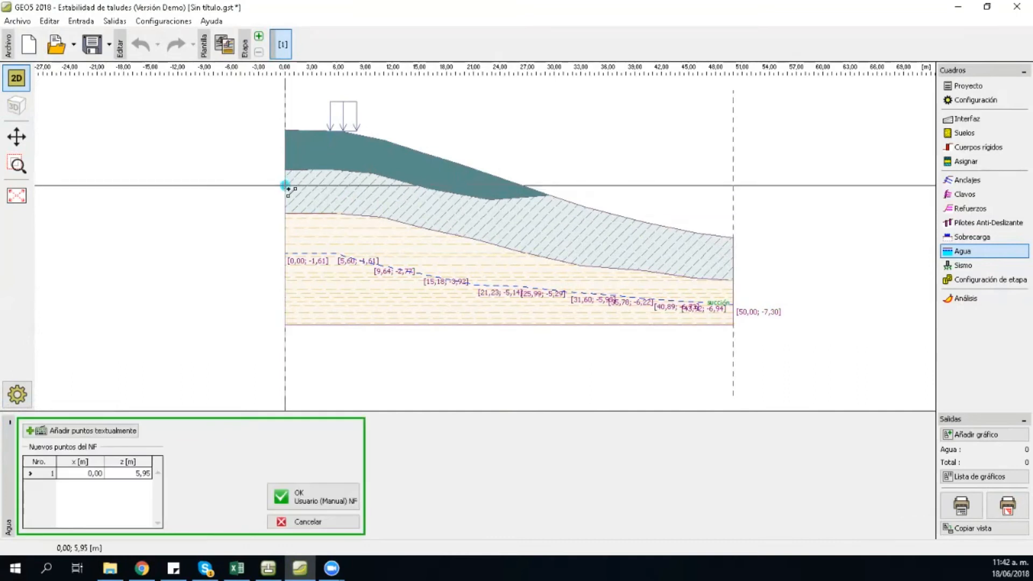
{"action": "left_click", "coordinate": [337, 190]}
{"action": "left_click", "coordinate": [391, 199]}
{"action": "left_click", "coordinate": [440, 206]}
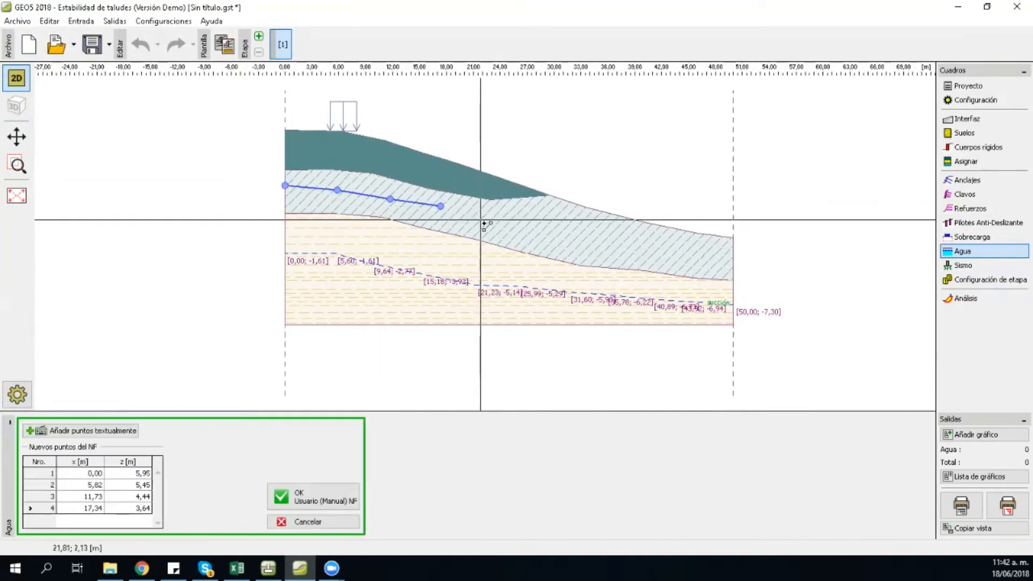
{"action": "left_click", "coordinate": [480, 220]}
{"action": "left_click", "coordinate": [515, 232]}
{"action": "left_click", "coordinate": [548, 241]}
{"action": "left_click", "coordinate": [580, 252]}
{"action": "left_click", "coordinate": [620, 257]}
{"action": "left_click", "coordinate": [645, 262]}
{"action": "left_click", "coordinate": [688, 266]}
{"action": "left_click", "coordinate": [732, 273]}
{"action": "left_click", "coordinate": [312, 498]}
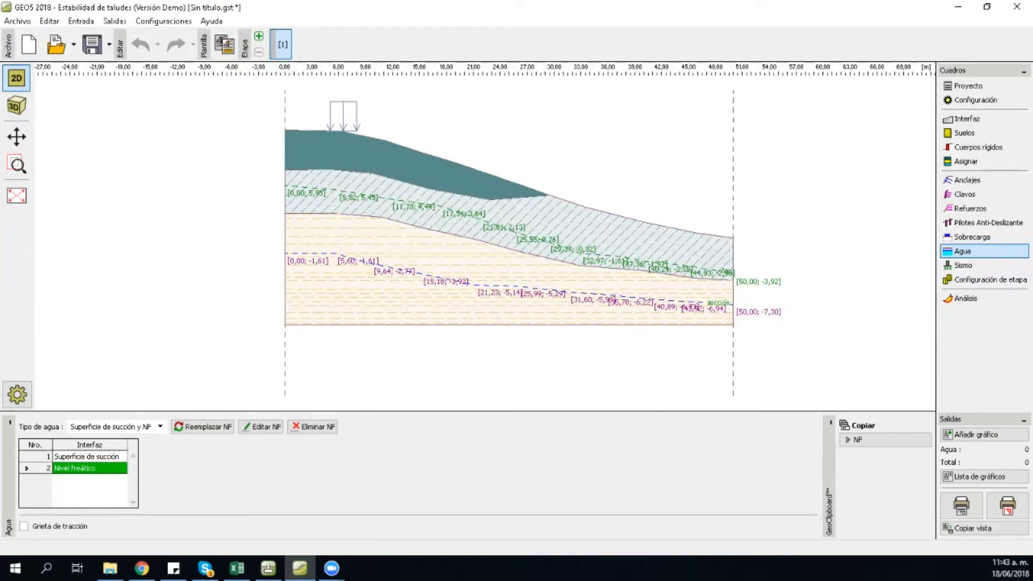
{"action": "left_click", "coordinate": [160, 426]}
{"action": "left_click", "coordinate": [108, 446]}
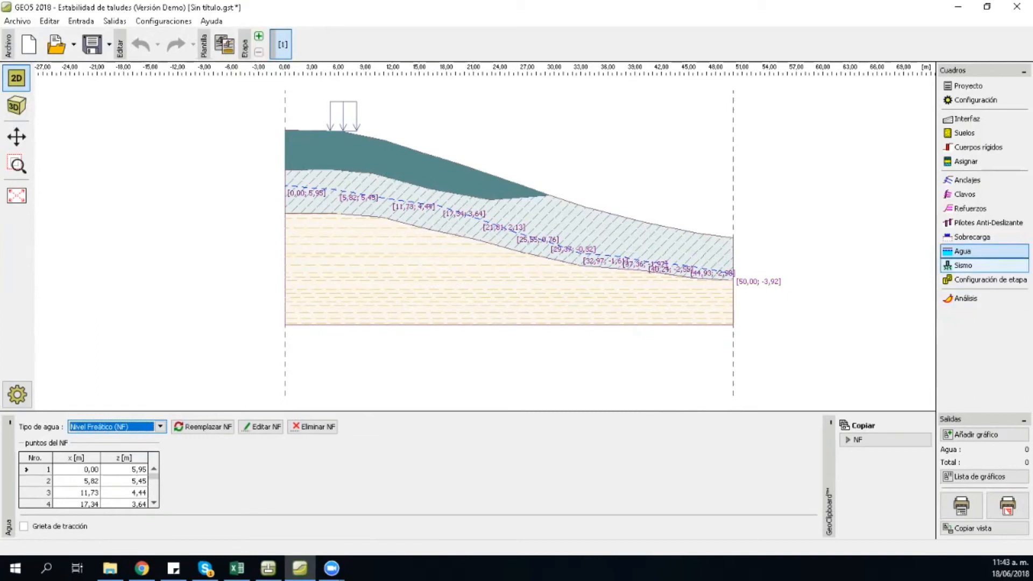
Step: Try enabling the earthquake analysis to show its seismic coefficients
{"action": "left_click", "coordinate": [964, 265]}
{"action": "left_click", "coordinate": [28, 429]}
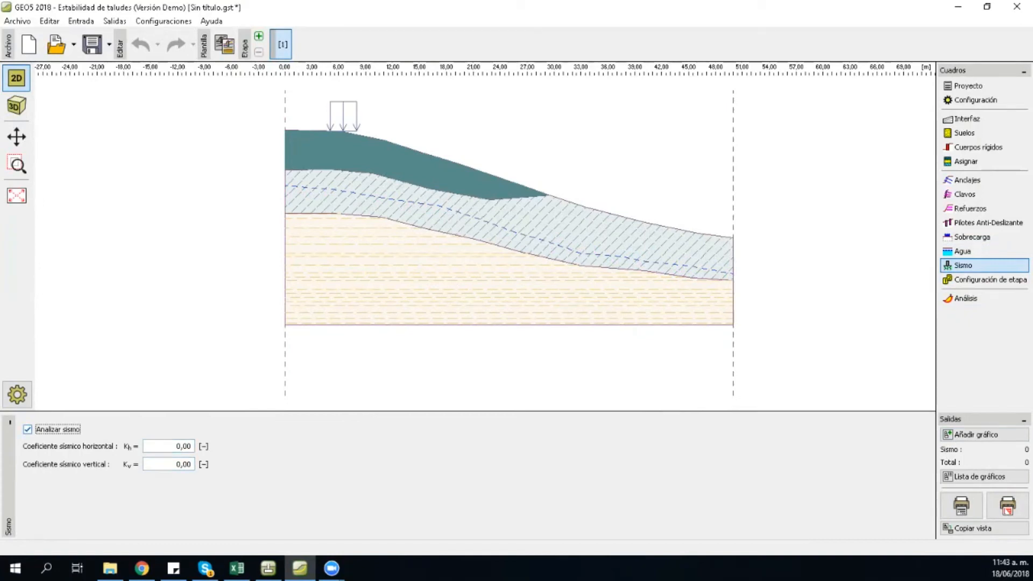
{"action": "left_click", "coordinate": [27, 429]}
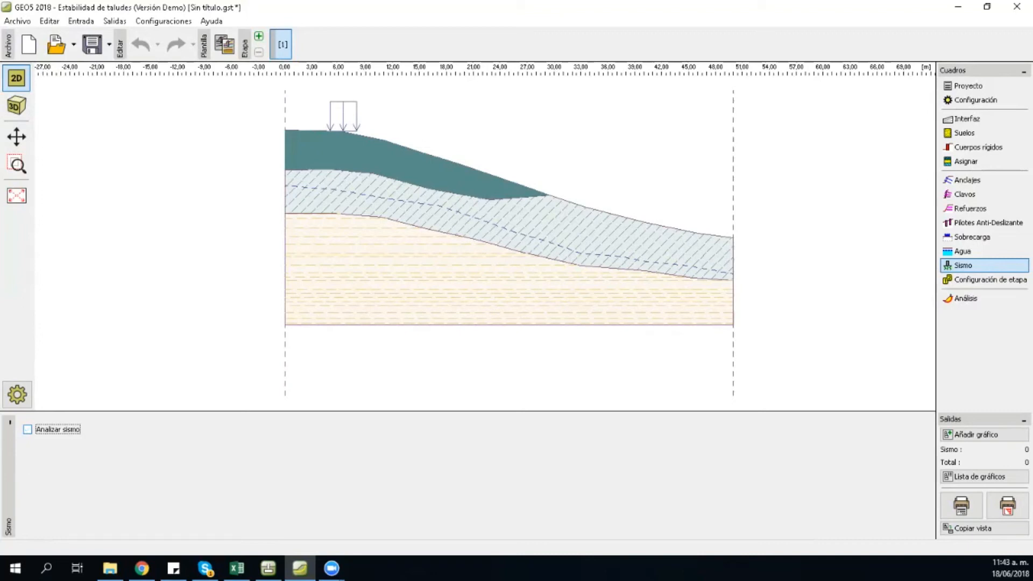
Step: Set the design situation of the construction stage to permanente
{"action": "left_click", "coordinate": [989, 279]}
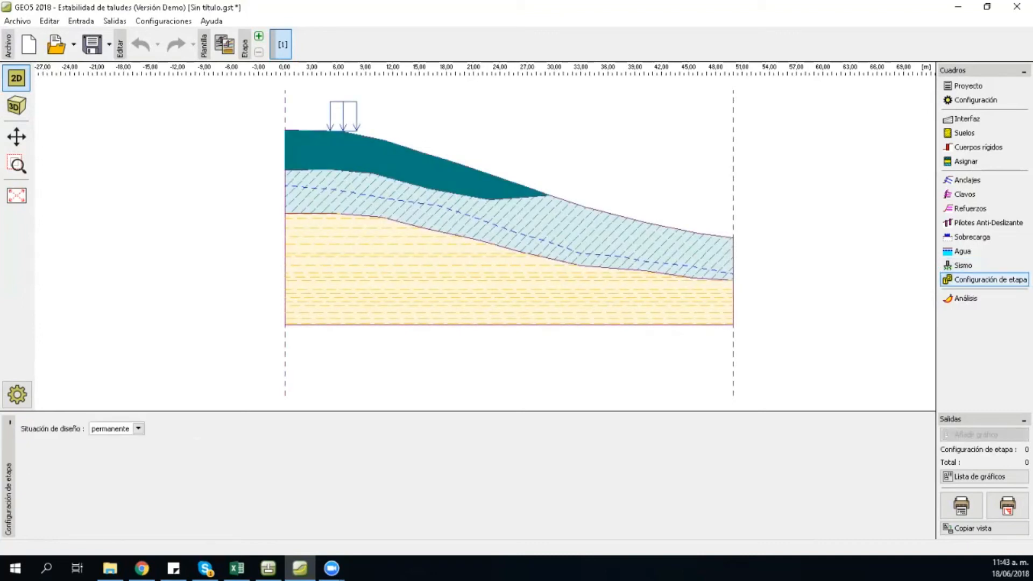
{"action": "left_click", "coordinate": [138, 429]}
{"action": "left_click", "coordinate": [111, 440]}
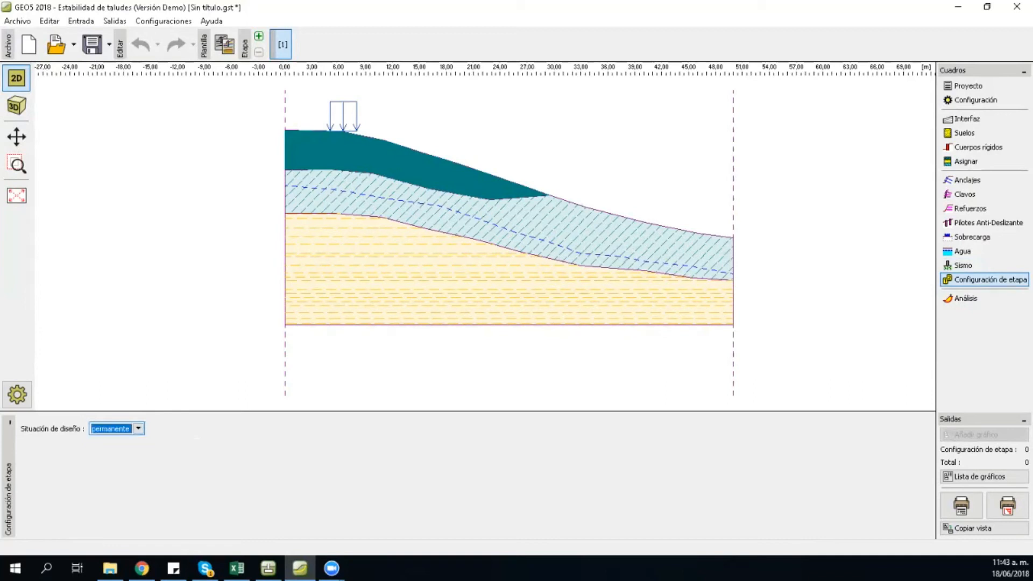
Step: Draw a circular slip surface of about 32.7 m radius from the crest to the lower slope and run the standard Bishop analysis
{"action": "left_click", "coordinate": [966, 298]}
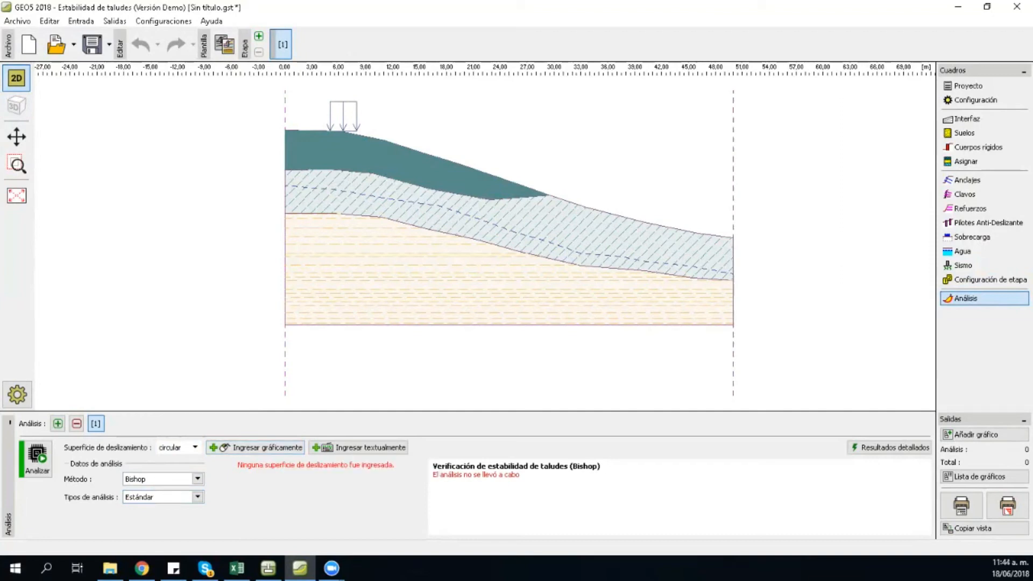
{"action": "left_click", "coordinate": [255, 447]}
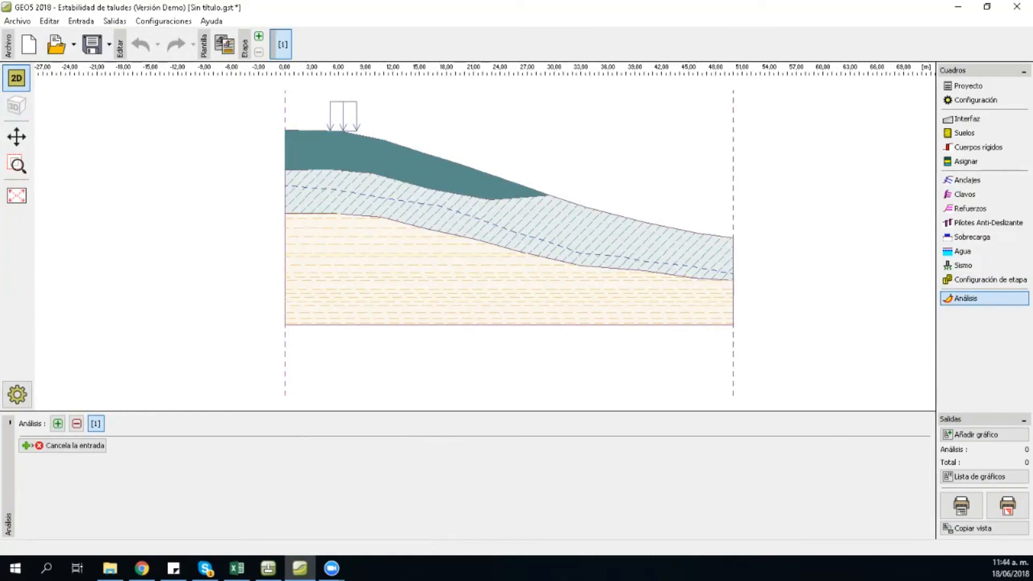
{"action": "left_click", "coordinate": [326, 134]}
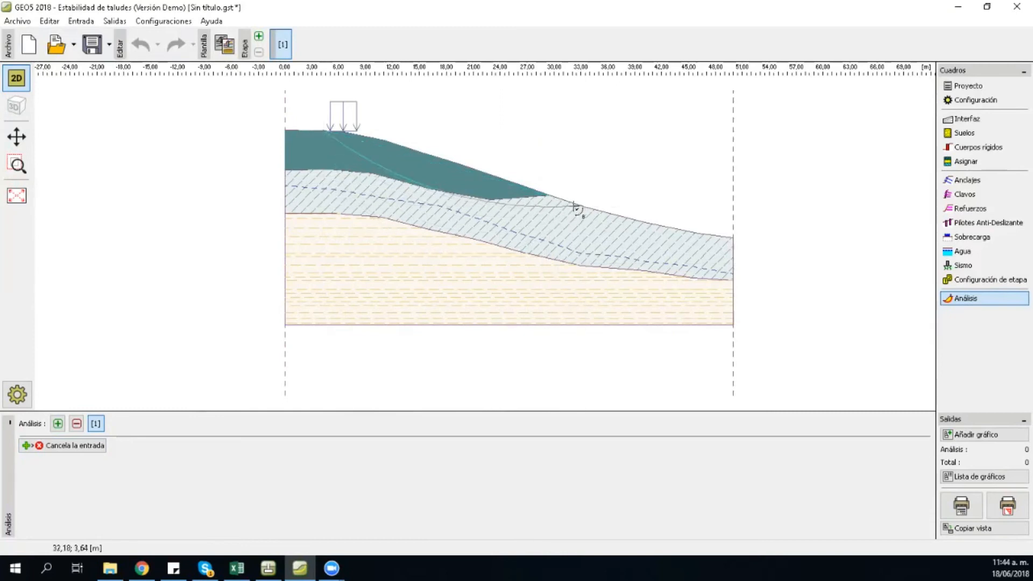
{"action": "left_click", "coordinate": [573, 207]}
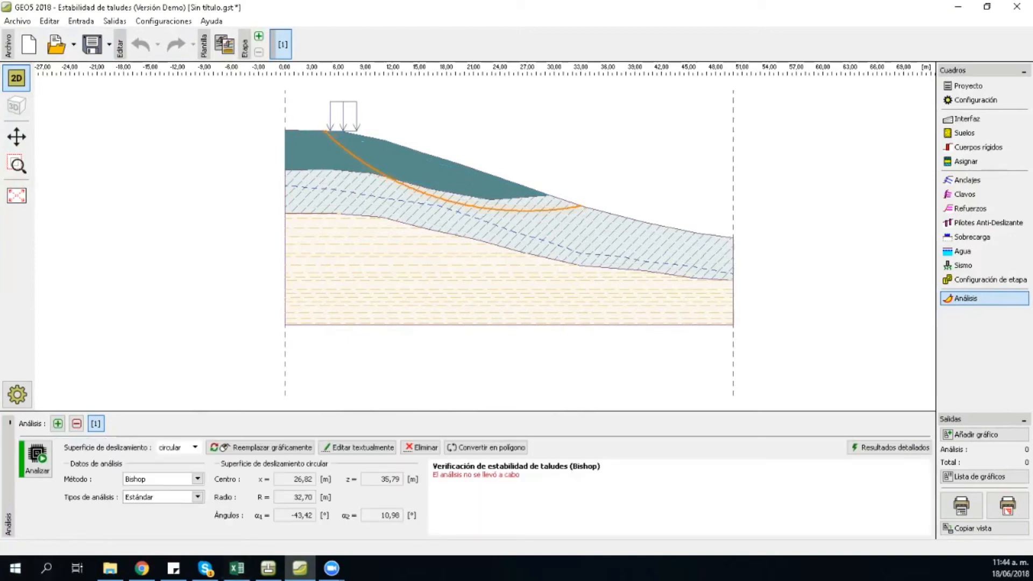
{"action": "left_click", "coordinate": [37, 459]}
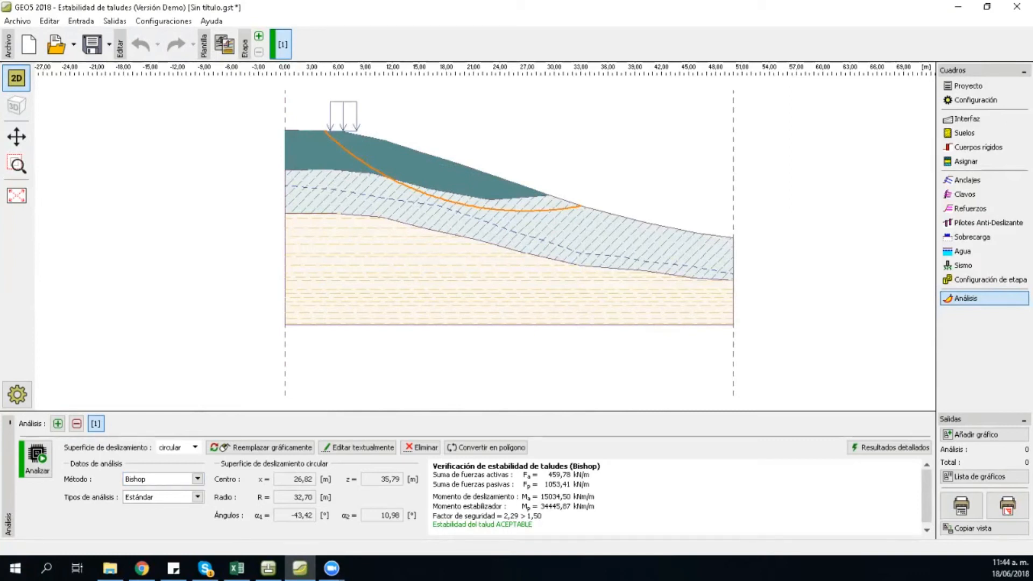
{"action": "double_click", "coordinate": [511, 515]}
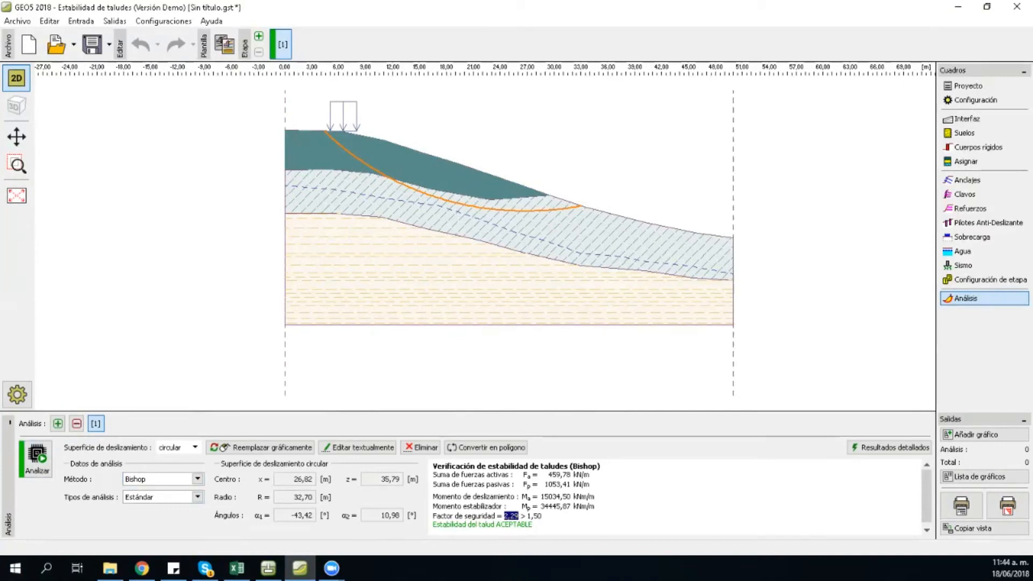
Step: Set the analysis type to Optimización, run the Bishop analysis and check the resulting factor of safety
{"action": "left_click", "coordinate": [198, 496]}
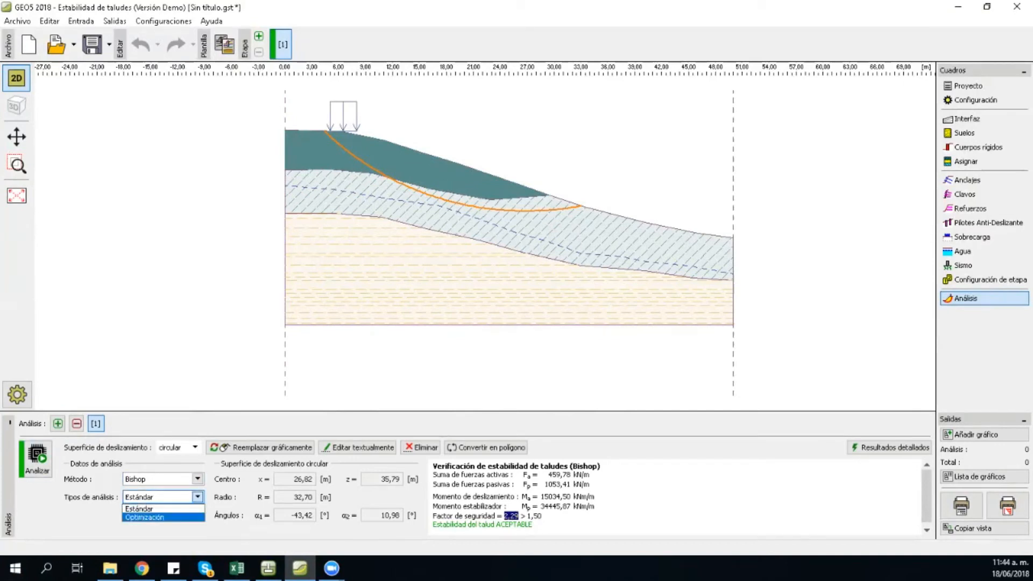
{"action": "left_click", "coordinate": [145, 517]}
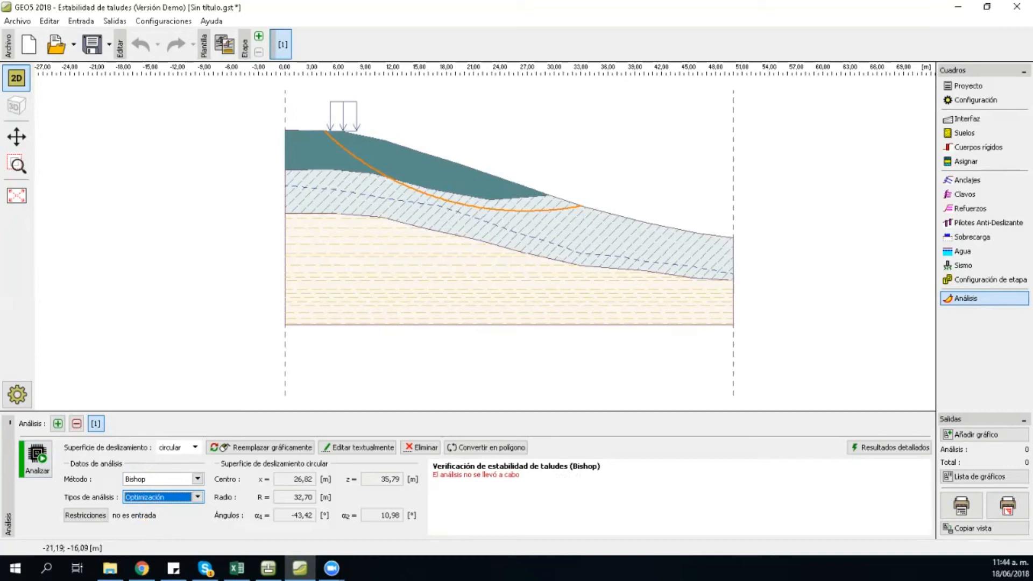
{"action": "left_click", "coordinate": [37, 457]}
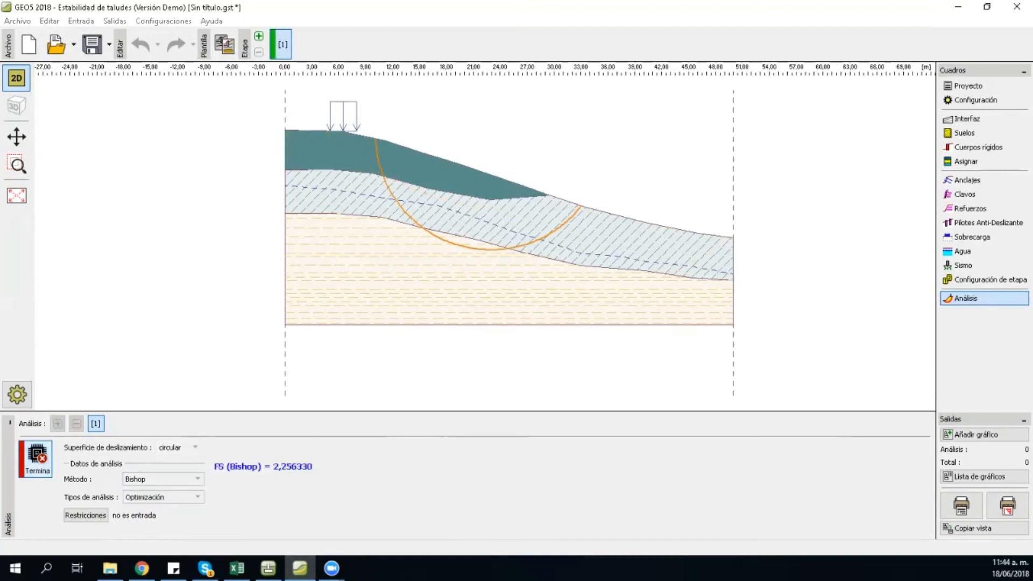
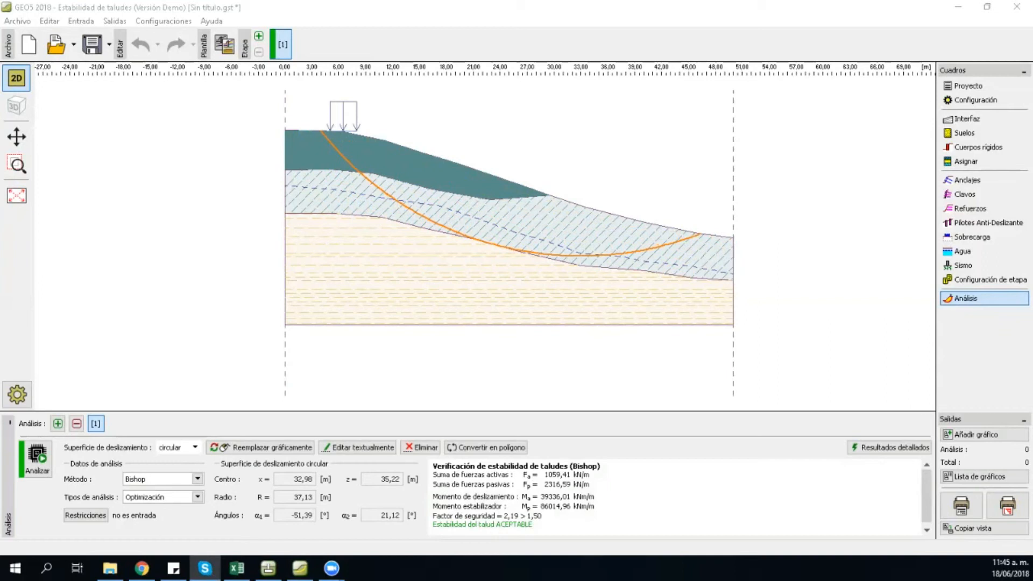
{"action": "double_click", "coordinate": [511, 515]}
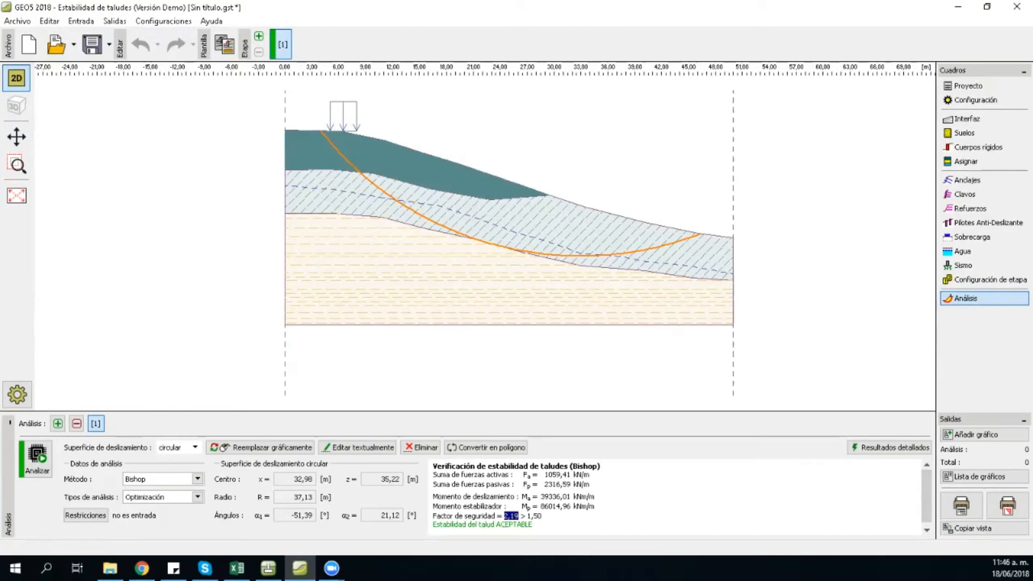
Step: Edit the Lleno H soil and set its internal friction angle to 20°
{"action": "left_click", "coordinate": [964, 132]}
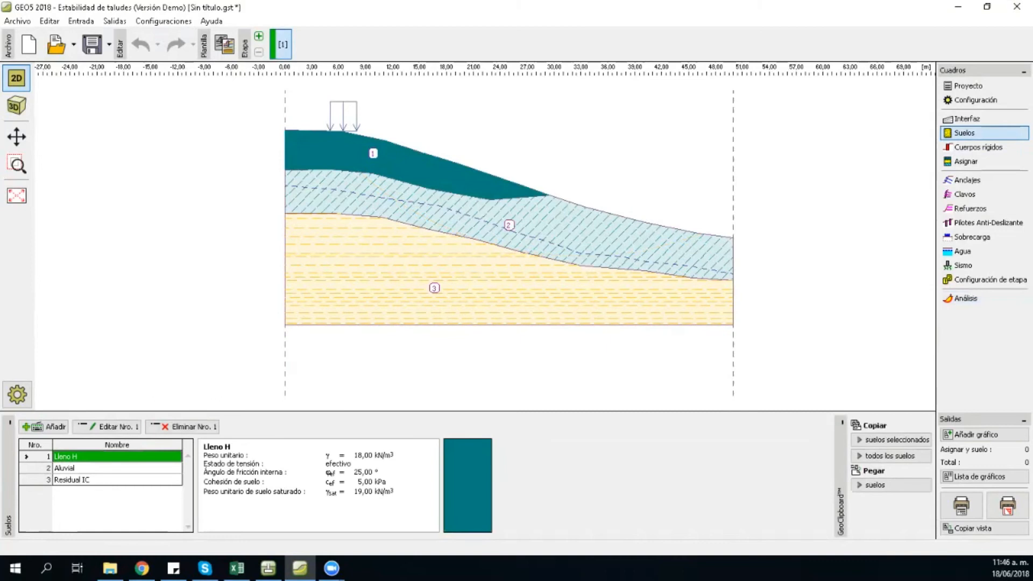
{"action": "left_click", "coordinate": [106, 427]}
{"action": "left_click_drag", "start_coordinate": [206, 139], "coordinate": [505, 106]}
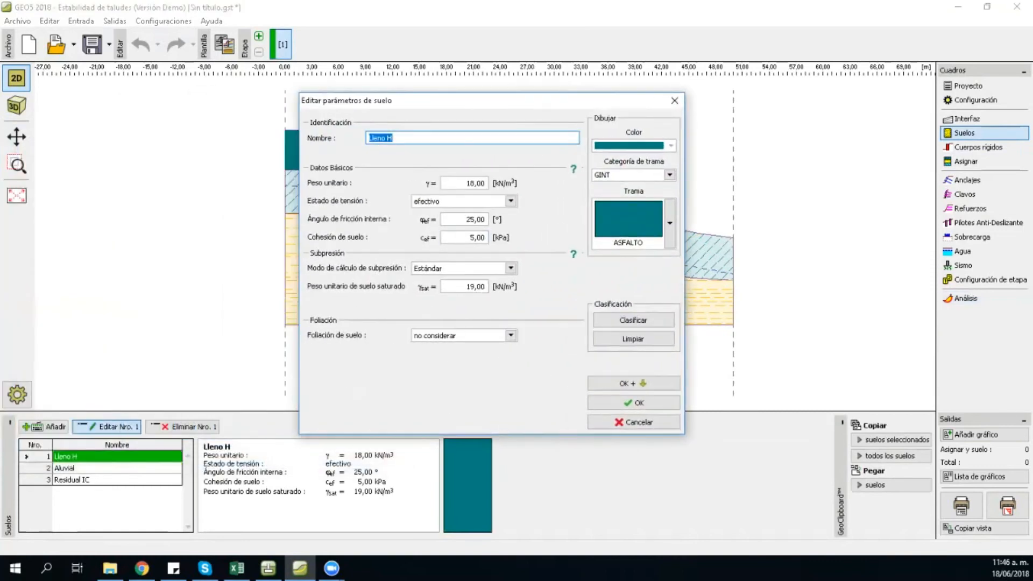
{"action": "left_click", "coordinate": [473, 219]}
{"action": "key", "text": "Left"}
{"action": "key", "text": "Left"}
{"action": "key", "text": "BackSpace"}
{"action": "type", "text": "0"}
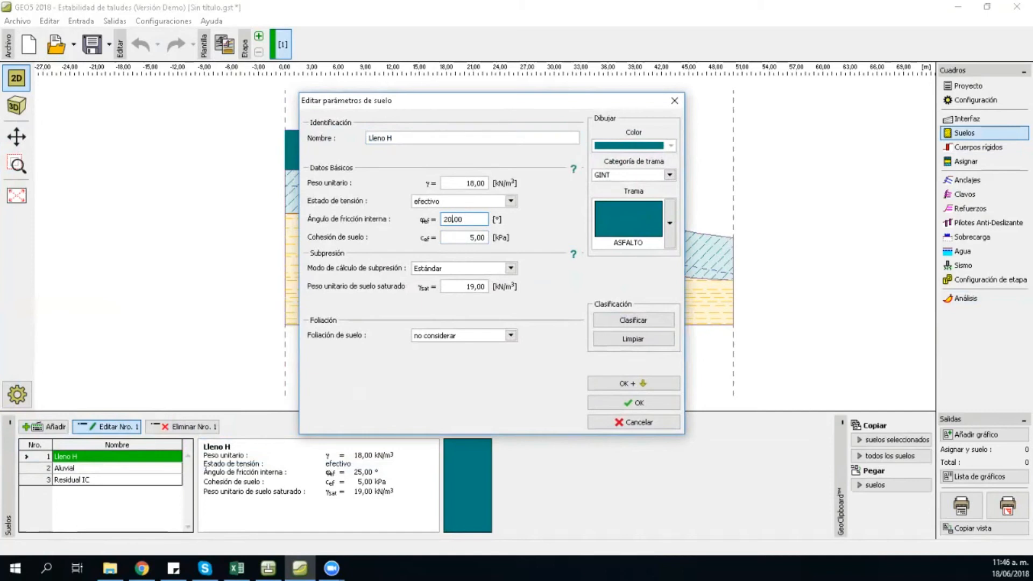
Step: Set the cohesion of the Lleno H soil to 2 kPa and rerun the Bishop optimization analysis
{"action": "left_click", "coordinate": [473, 237]}
{"action": "key", "text": "Left"}
{"action": "key", "text": "Left"}
{"action": "key", "text": "Left"}
{"action": "key", "text": "BackSpace"}
{"action": "type", "text": "2"}
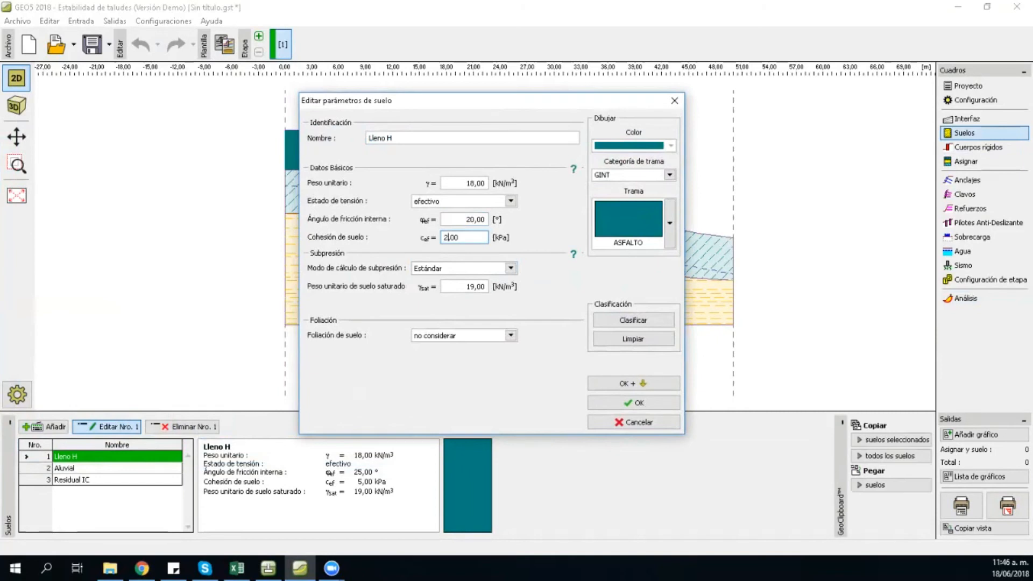
{"action": "left_click", "coordinate": [623, 403]}
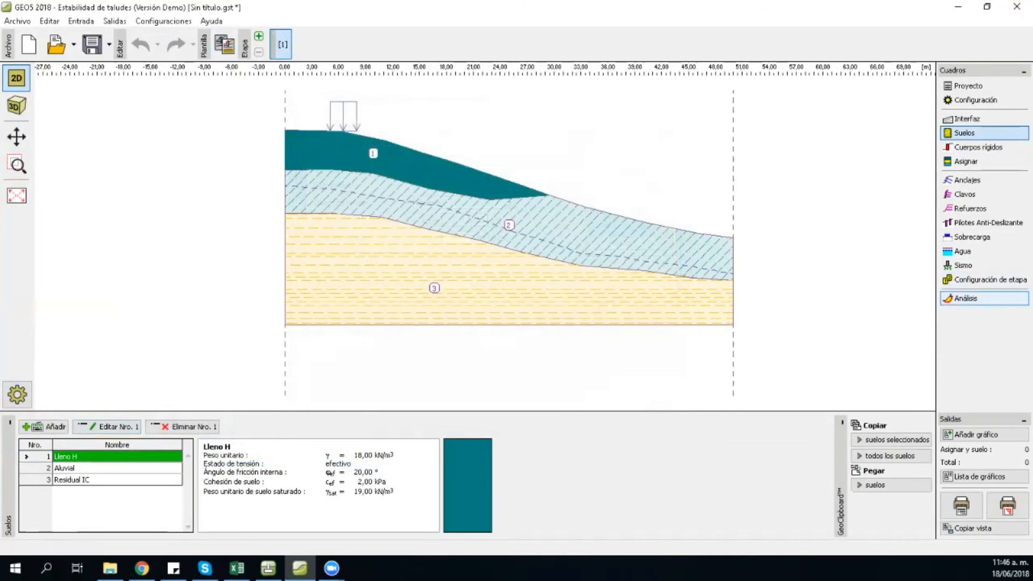
{"action": "left_click", "coordinate": [966, 298]}
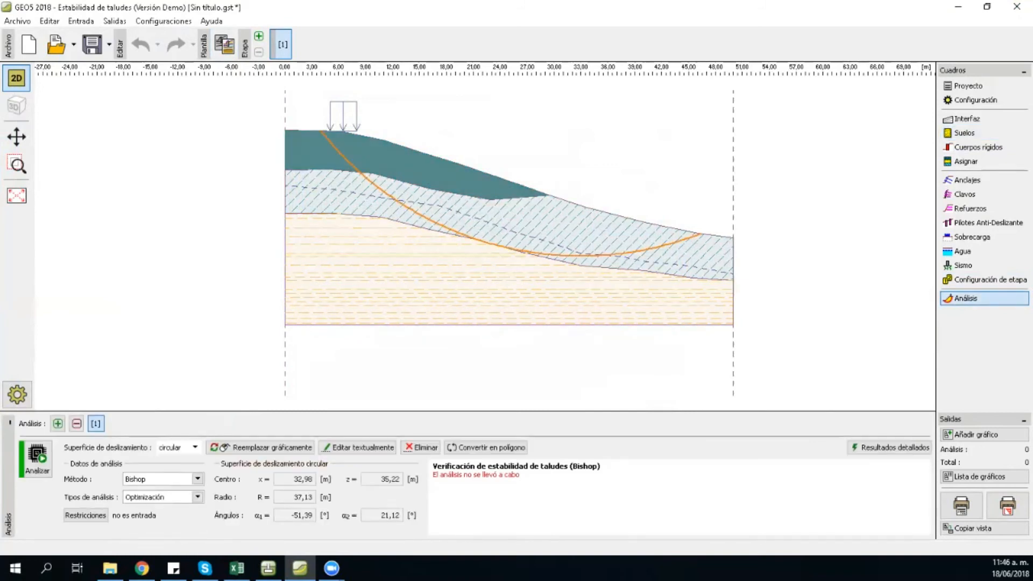
{"action": "left_click", "coordinate": [36, 457]}
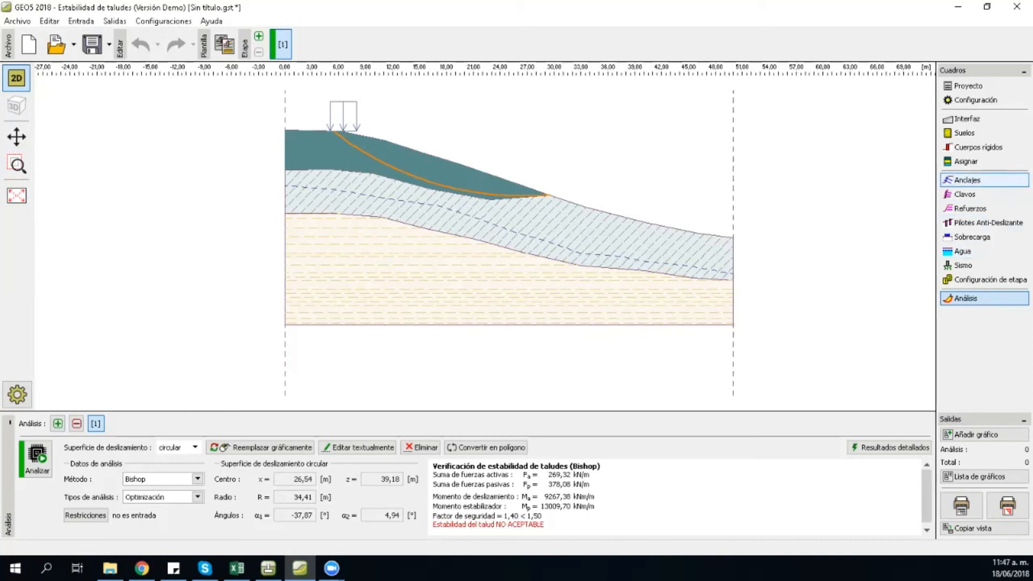
Step: Draw an anchor about 10.9 m long from the upper slope face at about x 16.05, z 9.39 m down into the slope
{"action": "left_click", "coordinate": [967, 179]}
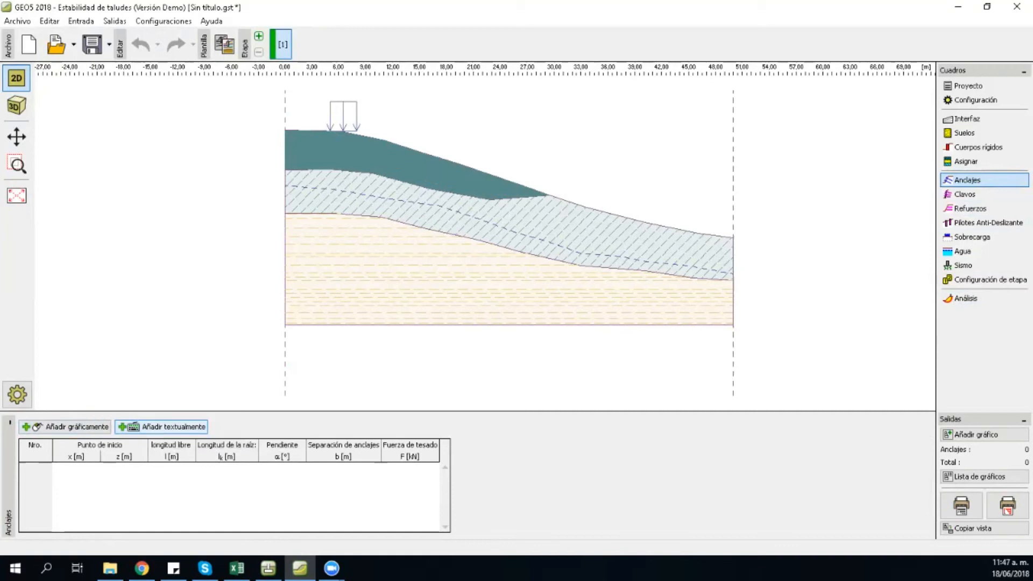
{"action": "left_click", "coordinate": [161, 426]}
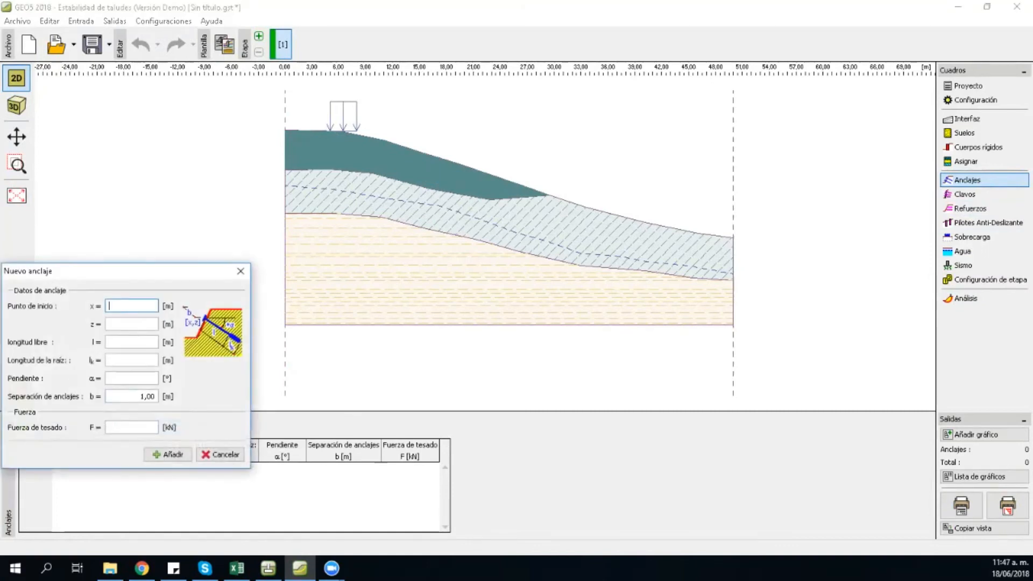
{"action": "left_click", "coordinate": [241, 270]}
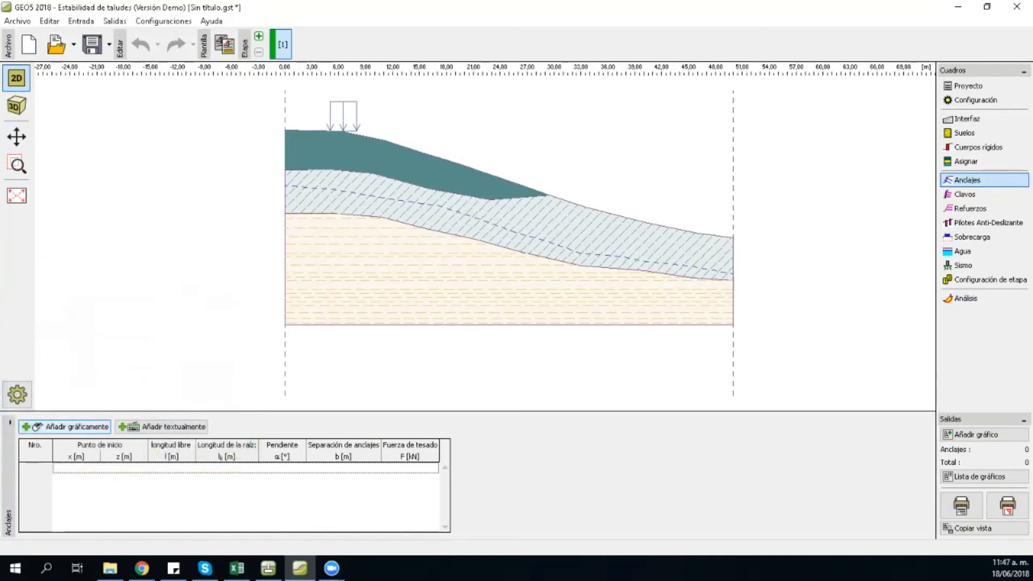
{"action": "left_click", "coordinate": [77, 426]}
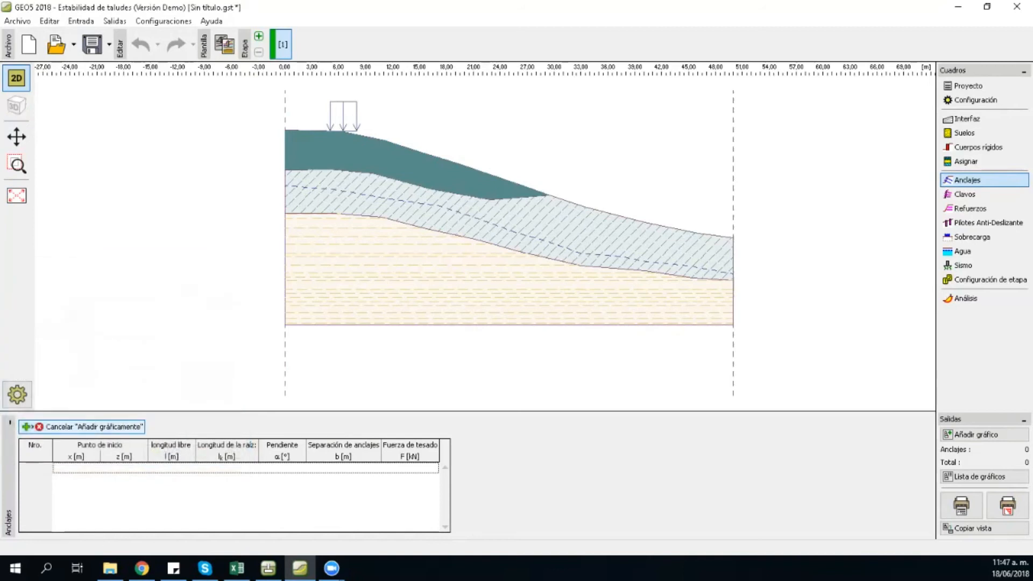
{"action": "left_click", "coordinate": [428, 159]}
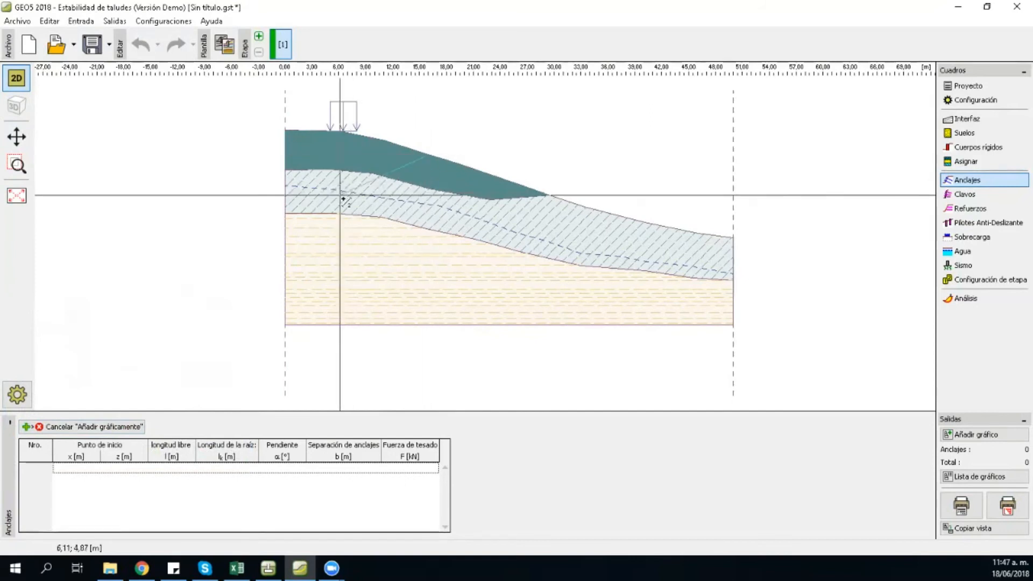
{"action": "left_click", "coordinate": [340, 195]}
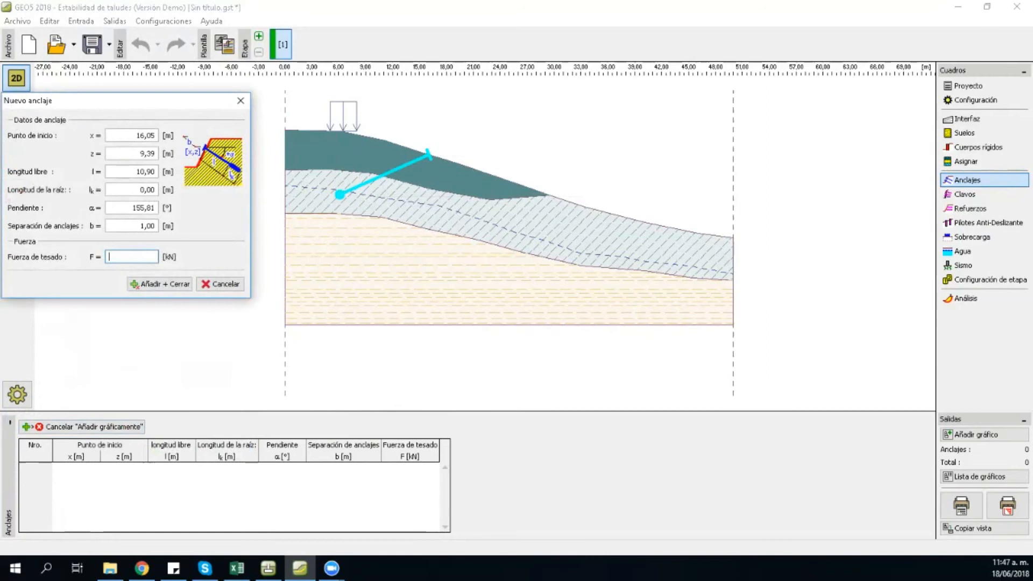
Step: Set the new anchor's free length to 15 m and its root length to 6 m
{"action": "left_click_drag", "start_coordinate": [81, 102], "coordinate": [177, 134]}
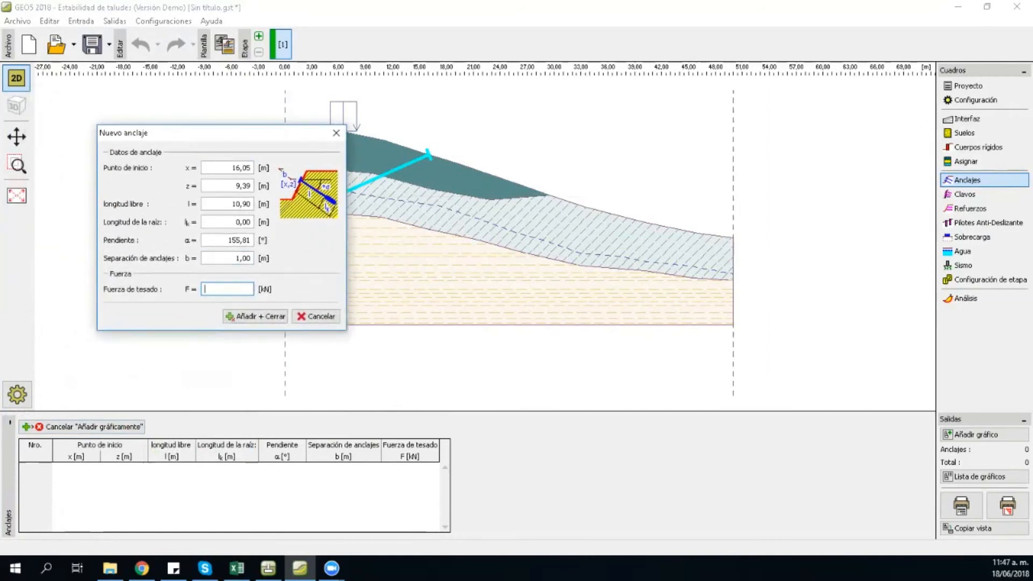
{"action": "double_click", "coordinate": [227, 204]}
{"action": "key", "text": "BackSpace"}
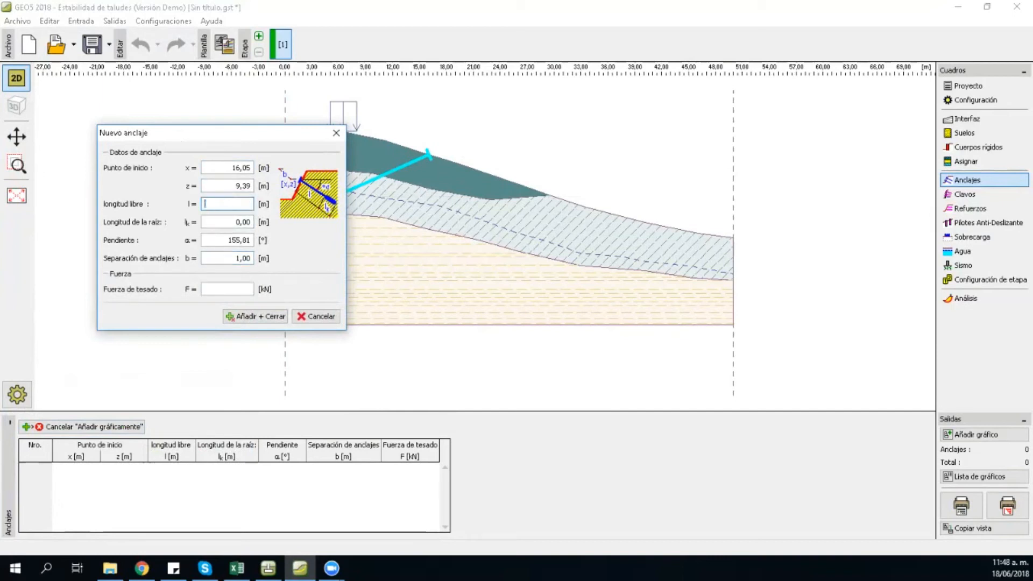
{"action": "type", "text": "15"}
{"action": "key", "text": "Tab"}
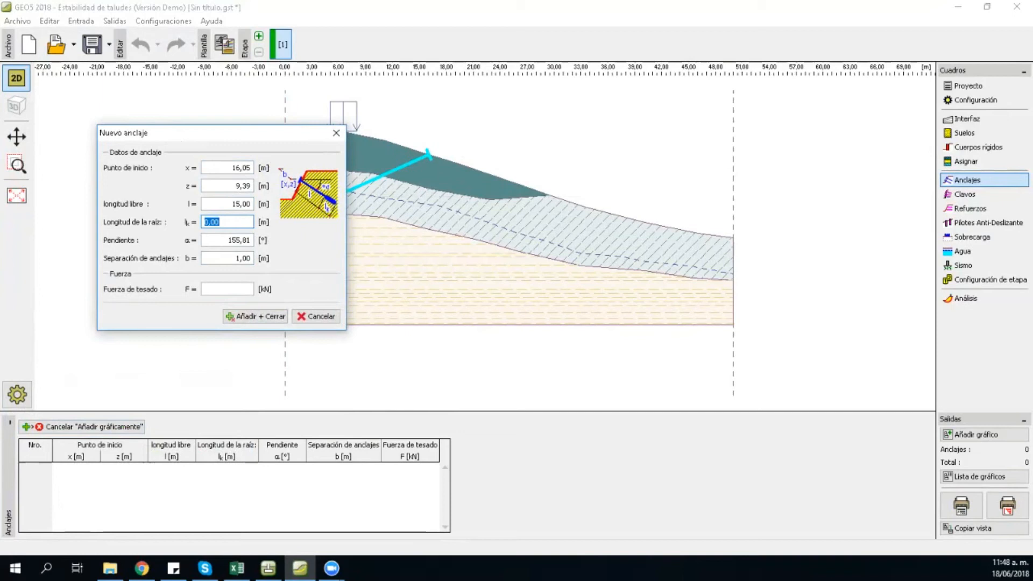
{"action": "key", "text": "BackSpace"}
{"action": "type", "text": "6"}
{"action": "key", "text": "Tab"}
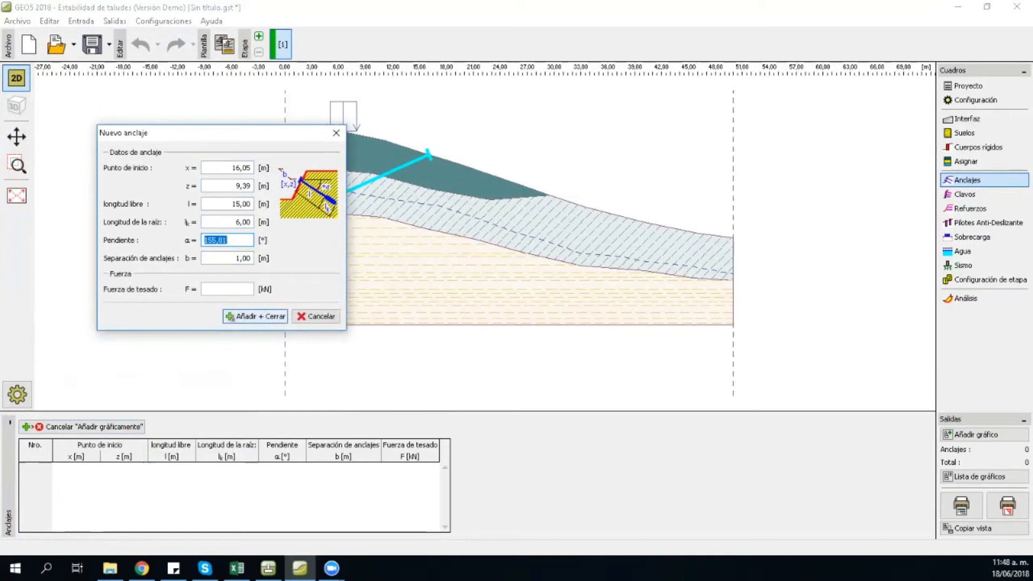
Step: Set the new anchor's root length to 4 m and its free length to 12 m
{"action": "left_click", "coordinate": [227, 290]}
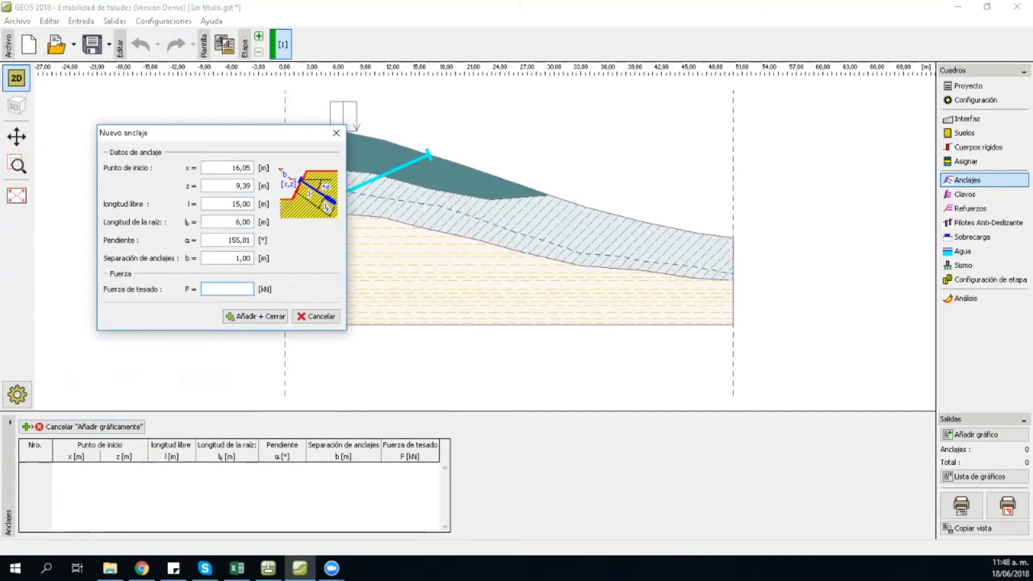
{"action": "left_click_drag", "start_coordinate": [223, 138], "coordinate": [665, 125]}
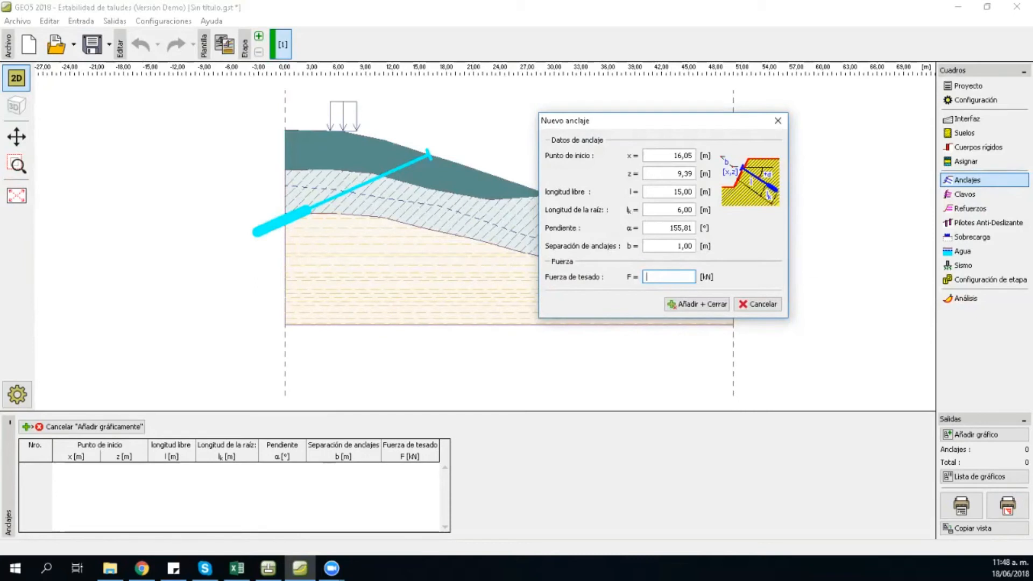
{"action": "left_click", "coordinate": [661, 209]}
{"action": "key", "text": "BackSpace"}
{"action": "key", "text": "BackSpace"}
{"action": "key", "text": "BackSpace"}
{"action": "key", "text": "BackSpace"}
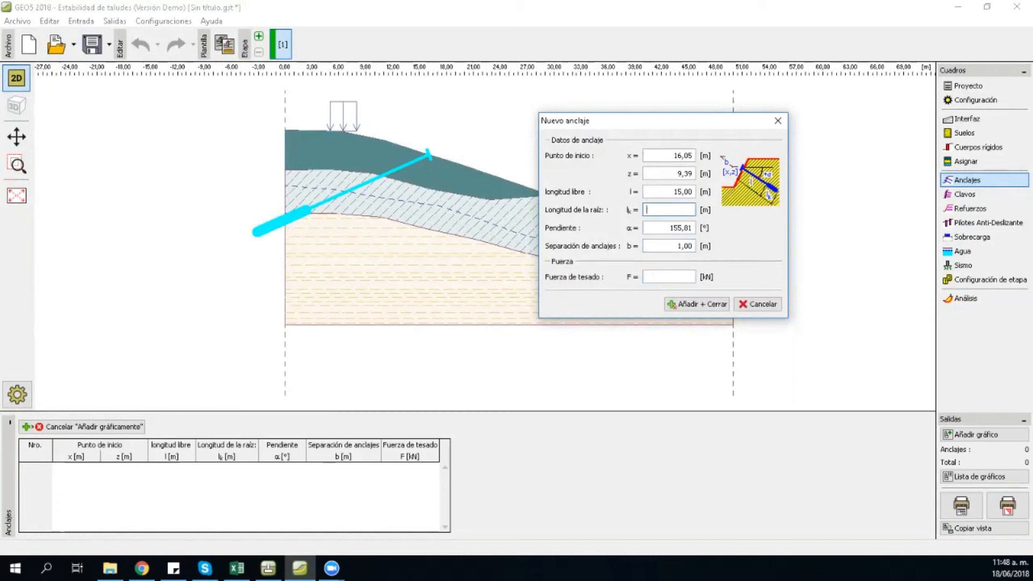
{"action": "type", "text": "4"}
{"action": "left_click", "coordinate": [659, 192]}
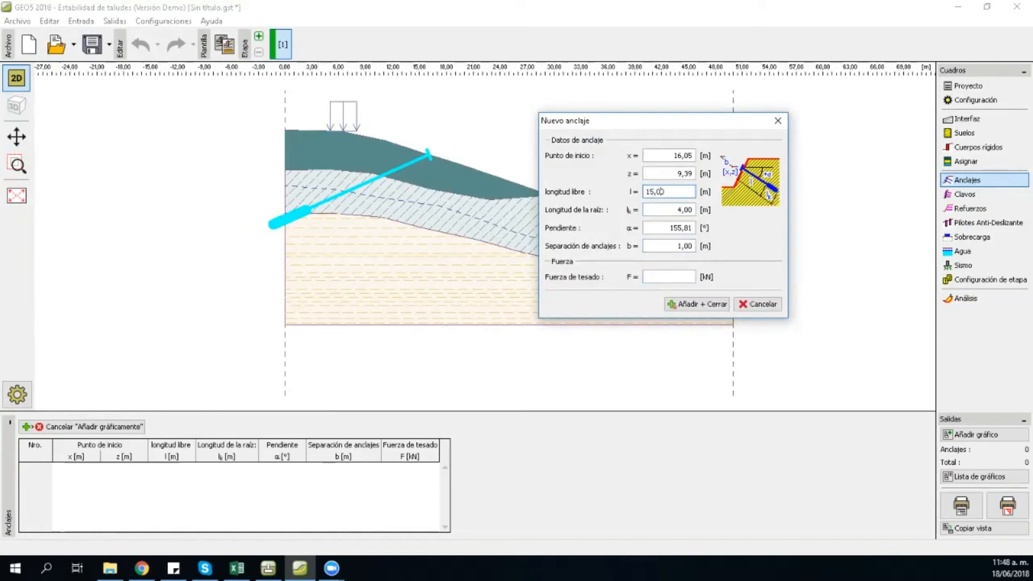
{"action": "key", "text": "BackSpace"}
{"action": "type", "text": "2"}
Step: Set the anchor's prestressing force to 15 kN and add the anchor to the model
{"action": "left_click", "coordinate": [669, 277]}
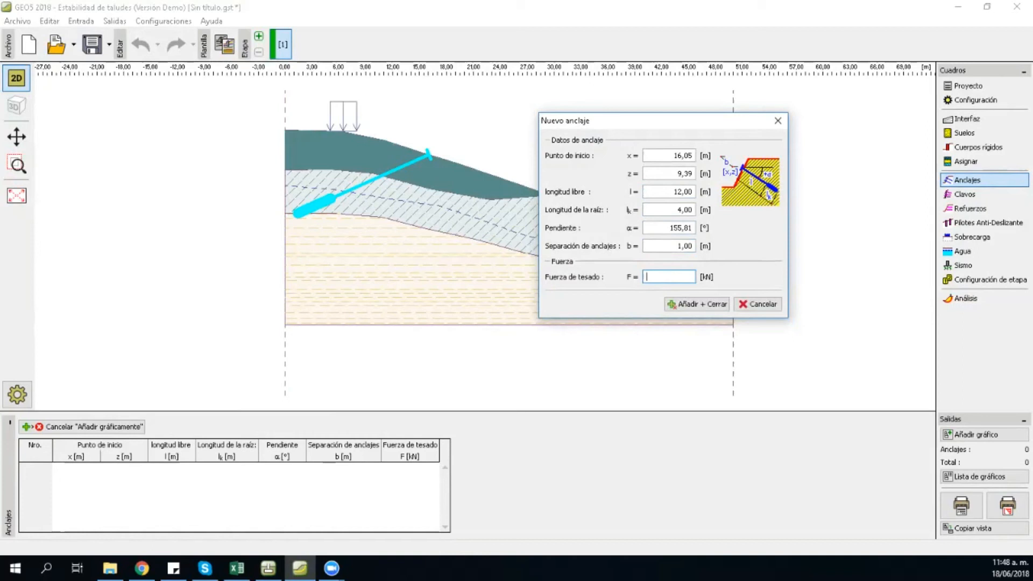
{"action": "type", "text": "15"}
{"action": "key", "text": "Tab"}
{"action": "left_click", "coordinate": [707, 307]}
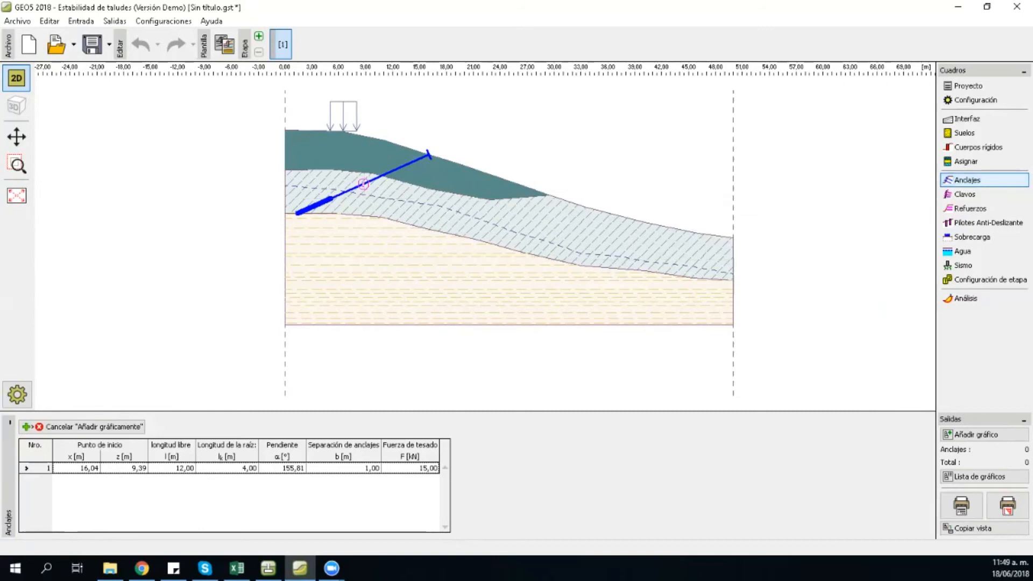
Step: Draw a soil nail into the slope from about x 20.07, z 8.13 m below the anchor head and set its length to 7 m
{"action": "left_click", "coordinate": [965, 194]}
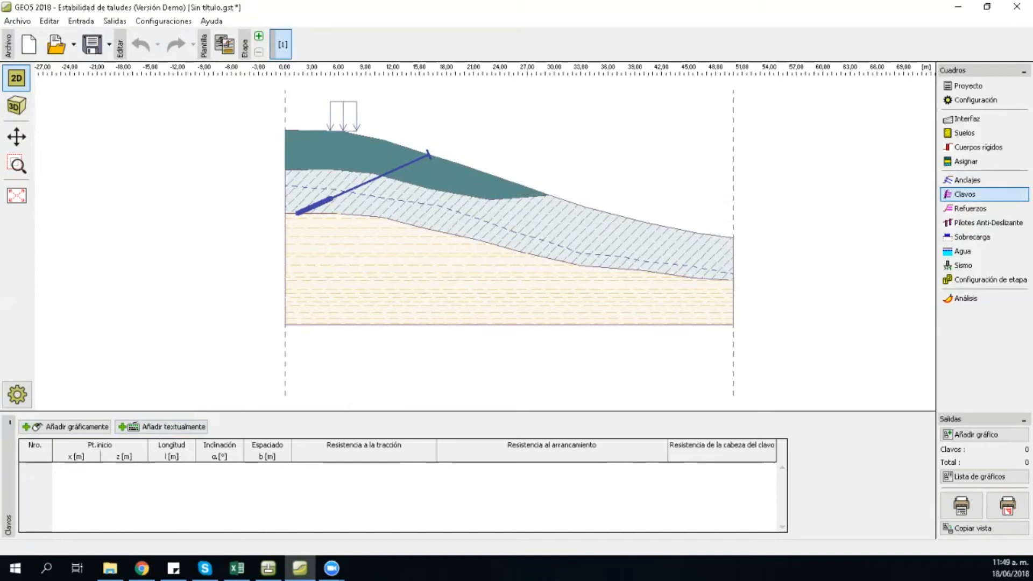
{"action": "left_click", "coordinate": [67, 427]}
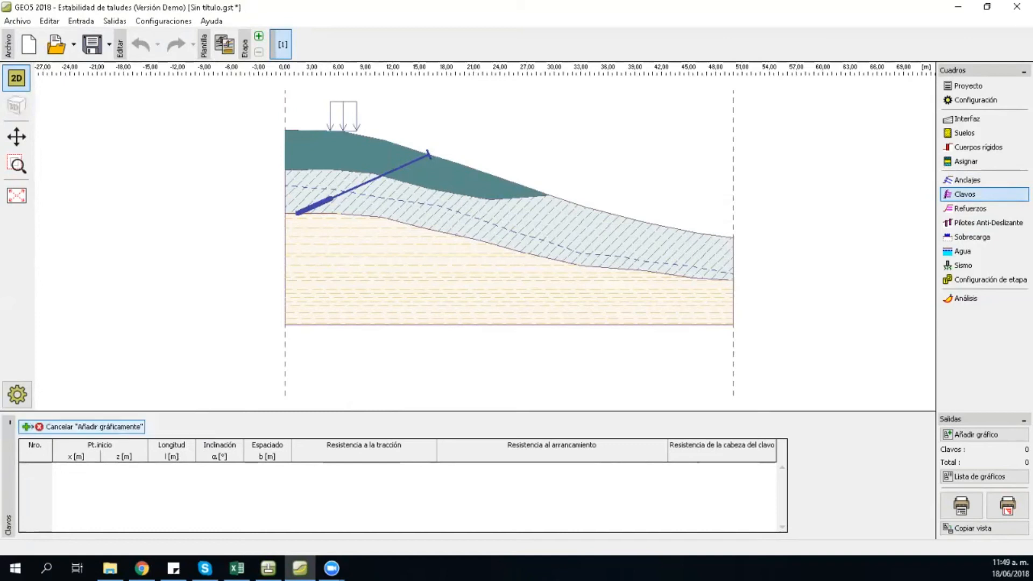
{"action": "left_click", "coordinate": [466, 171]}
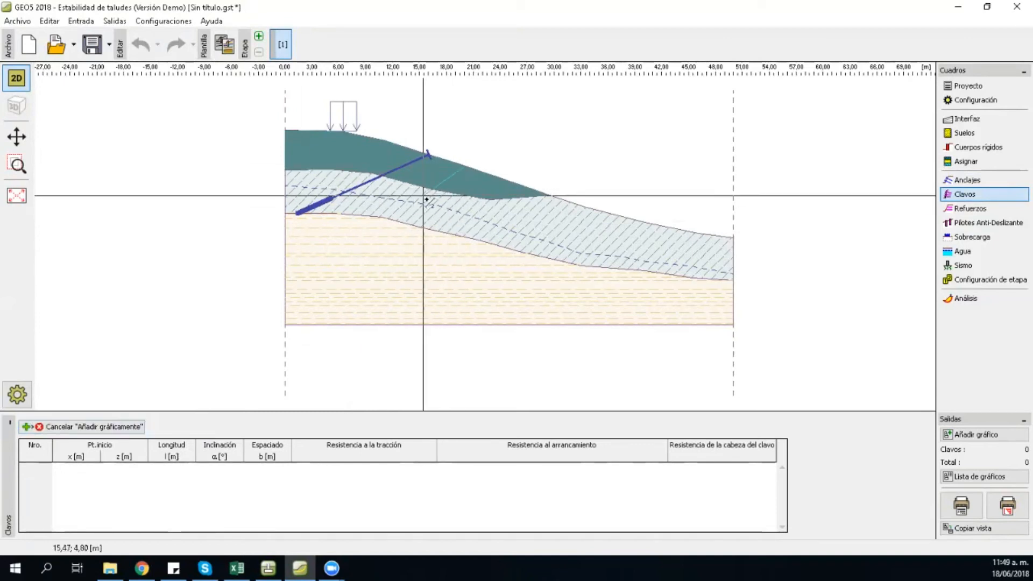
{"action": "left_click", "coordinate": [426, 204]}
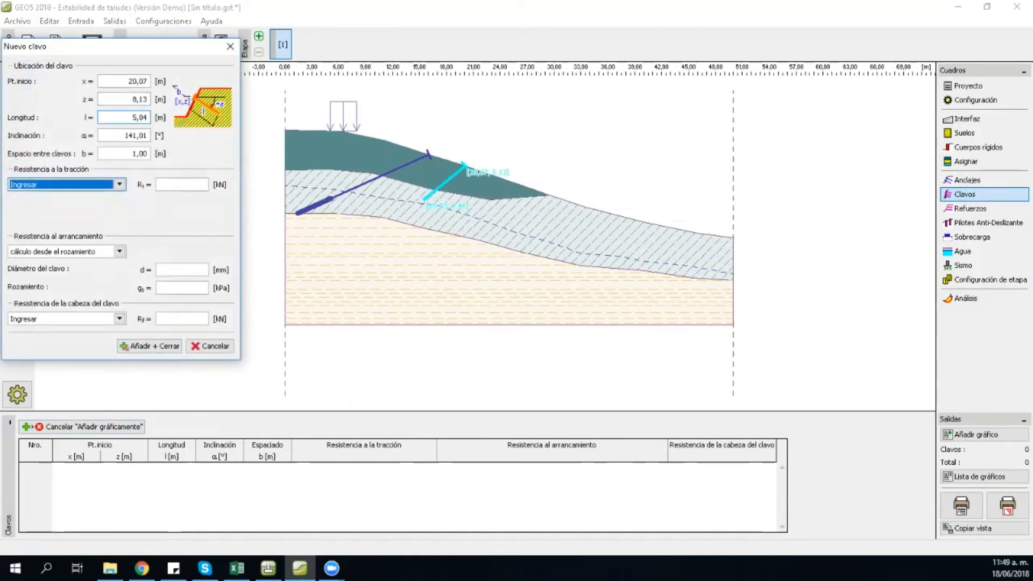
{"action": "double_click", "coordinate": [124, 118]}
{"action": "type", "text": "7"}
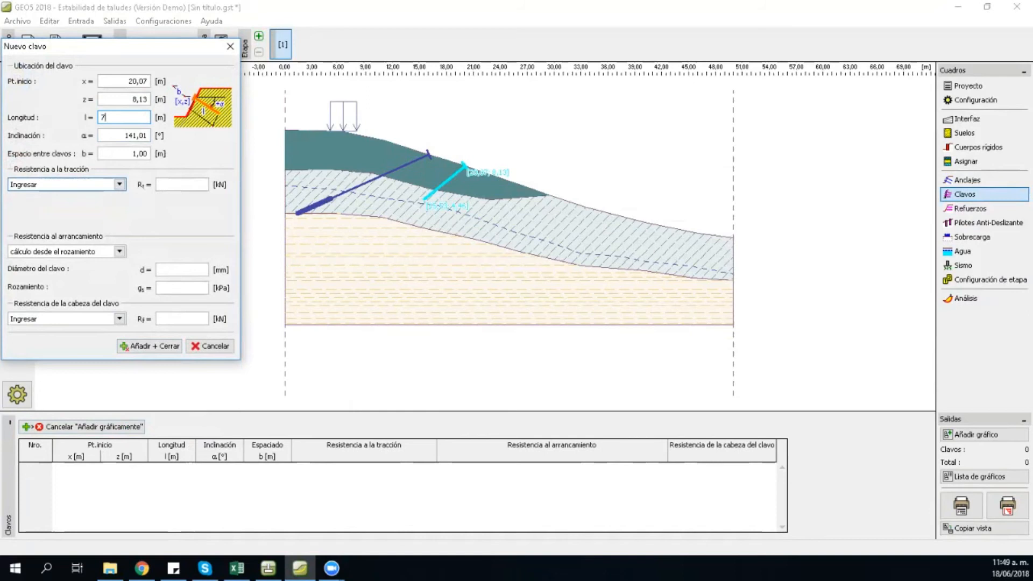
Step: Enter a tensile resistance of 420 kN directly for the new nail
{"action": "left_click", "coordinate": [119, 184]}
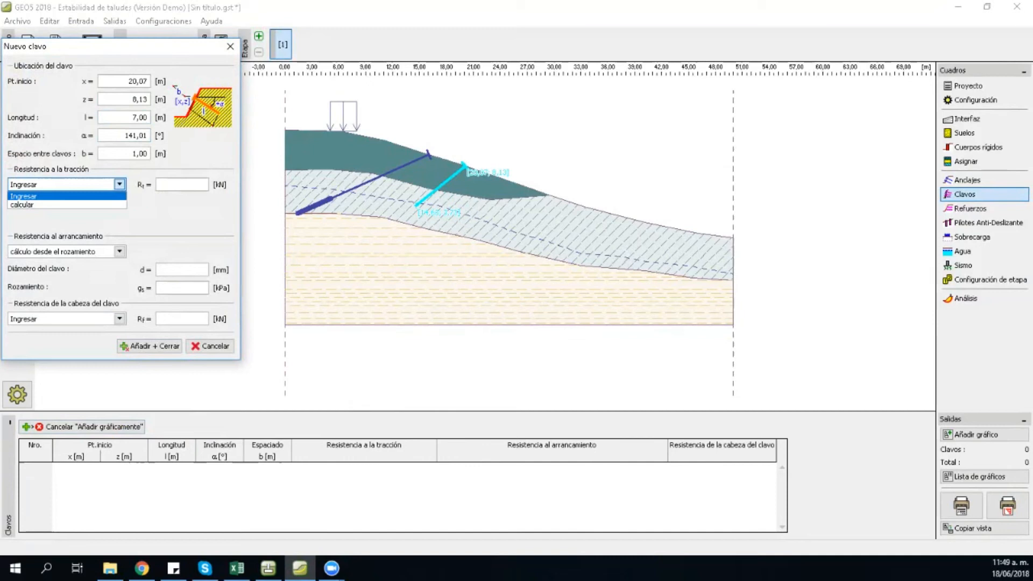
{"action": "left_click", "coordinate": [67, 196]}
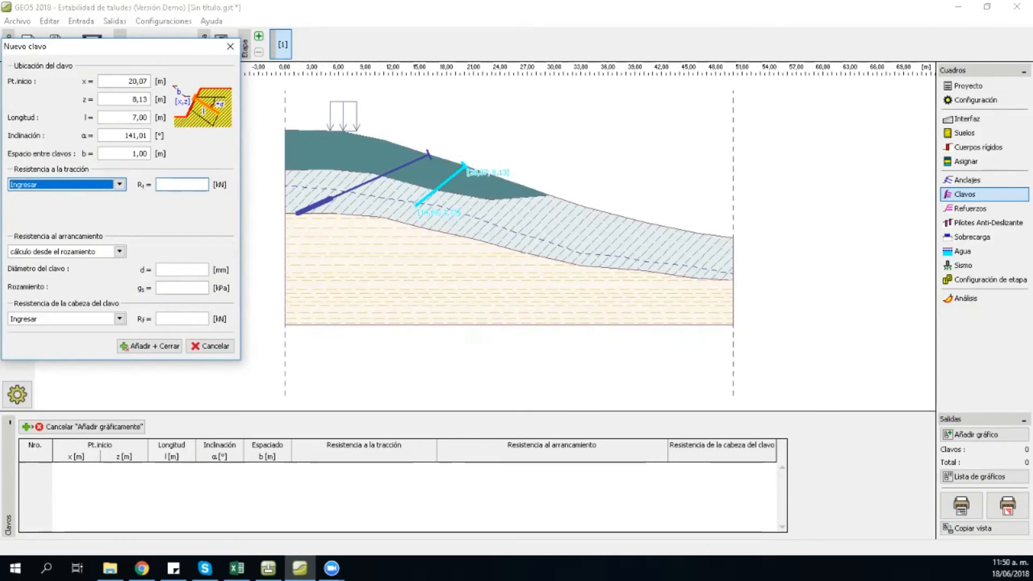
{"action": "left_click", "coordinate": [119, 319]}
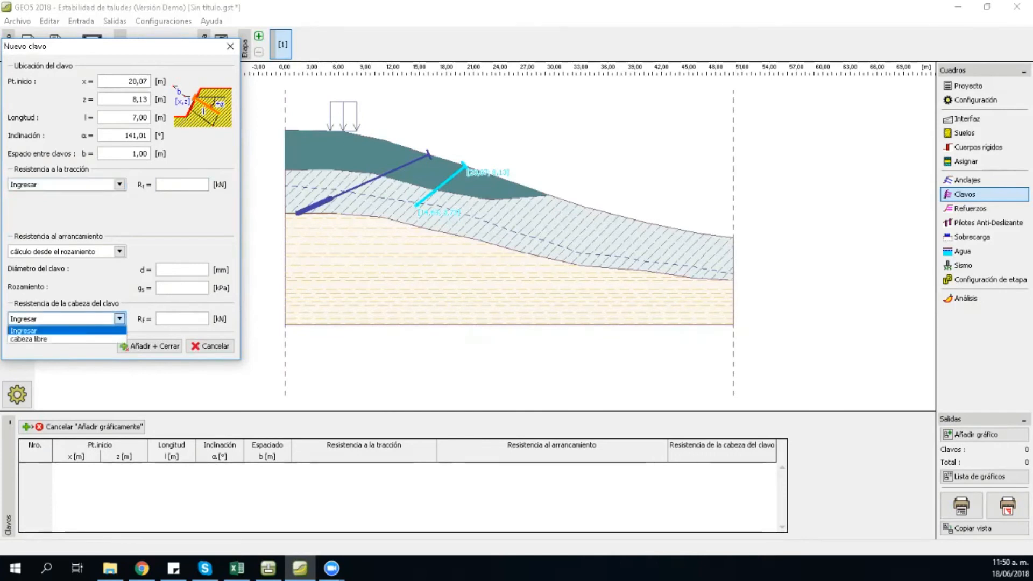
{"action": "left_click", "coordinate": [182, 185]}
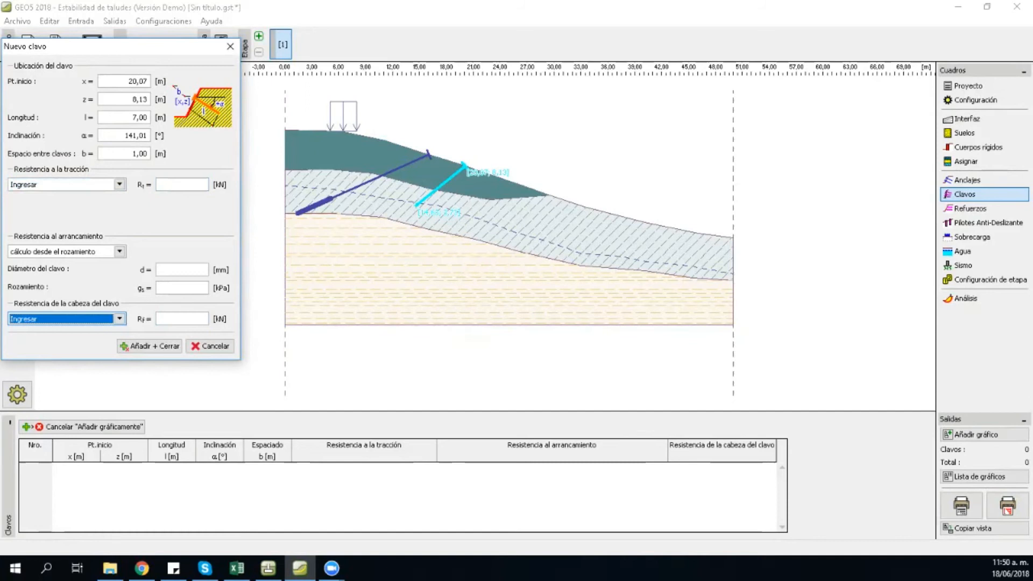
{"action": "left_click", "coordinate": [182, 185]}
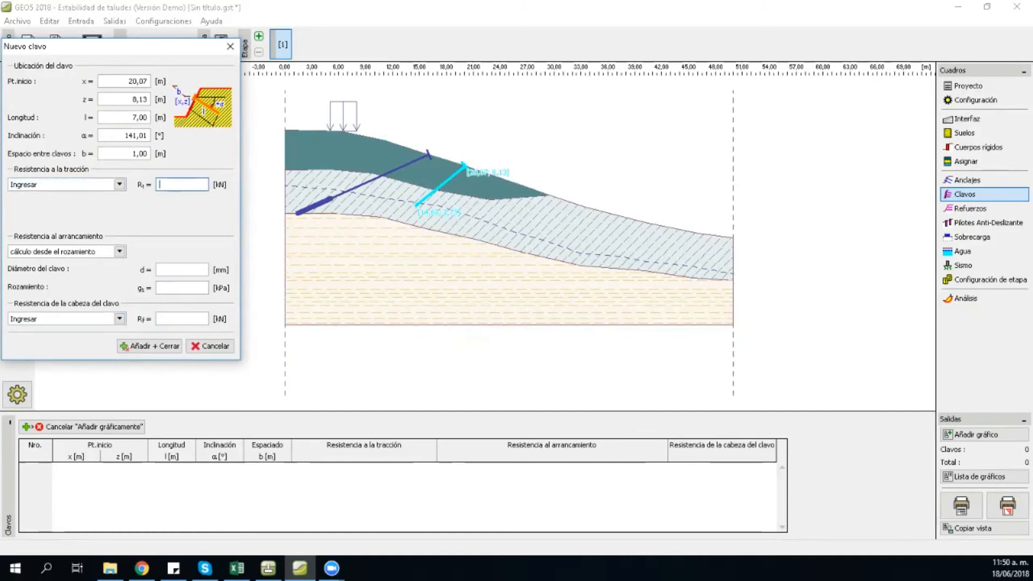
{"action": "type", "text": "420"}
{"action": "key", "text": "Tab"}
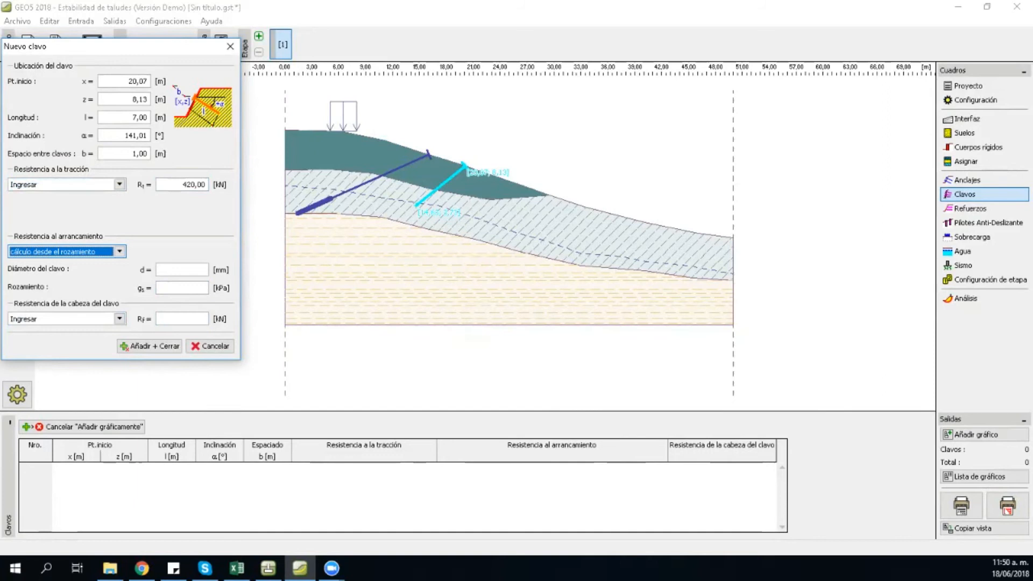
Step: Set the new nail's pull-out resistance to be calculated from the effective stress (cálculo desde la tensión efectiva)
{"action": "left_click", "coordinate": [119, 252]}
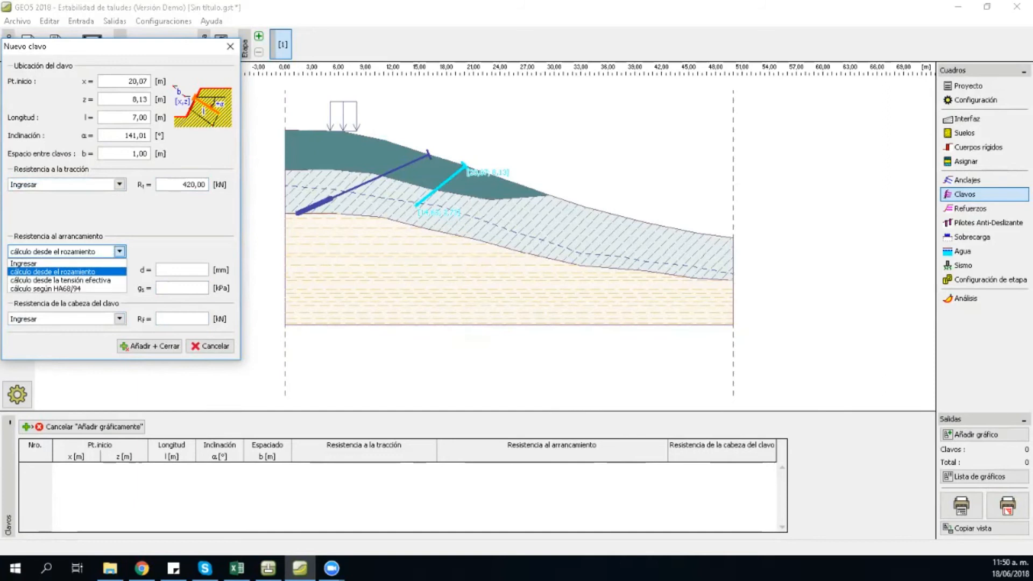
{"action": "left_click", "coordinate": [119, 251]}
{"action": "left_click", "coordinate": [119, 251]}
{"action": "left_click", "coordinate": [66, 264]}
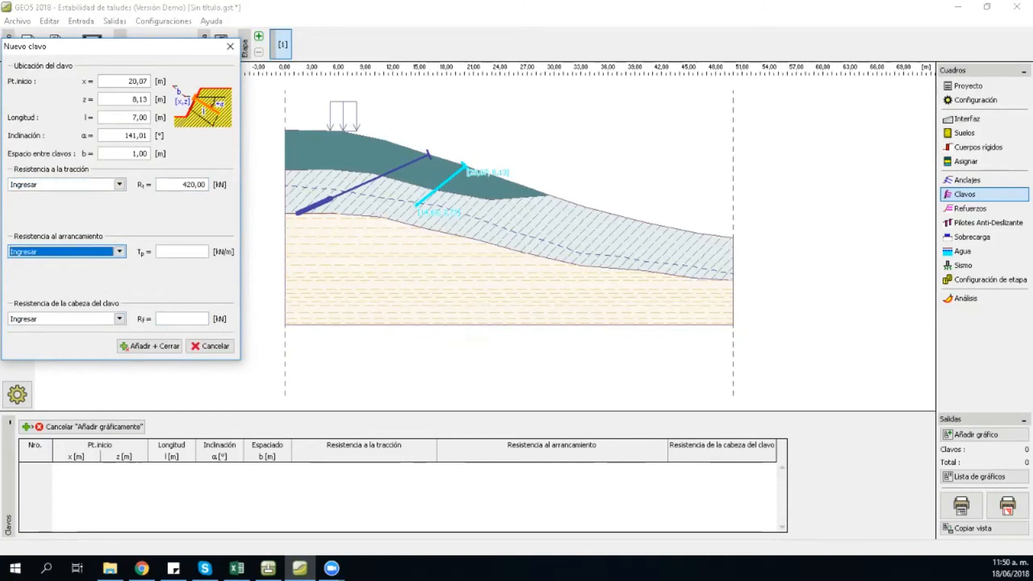
{"action": "left_click", "coordinate": [119, 251]}
{"action": "left_click", "coordinate": [66, 280]}
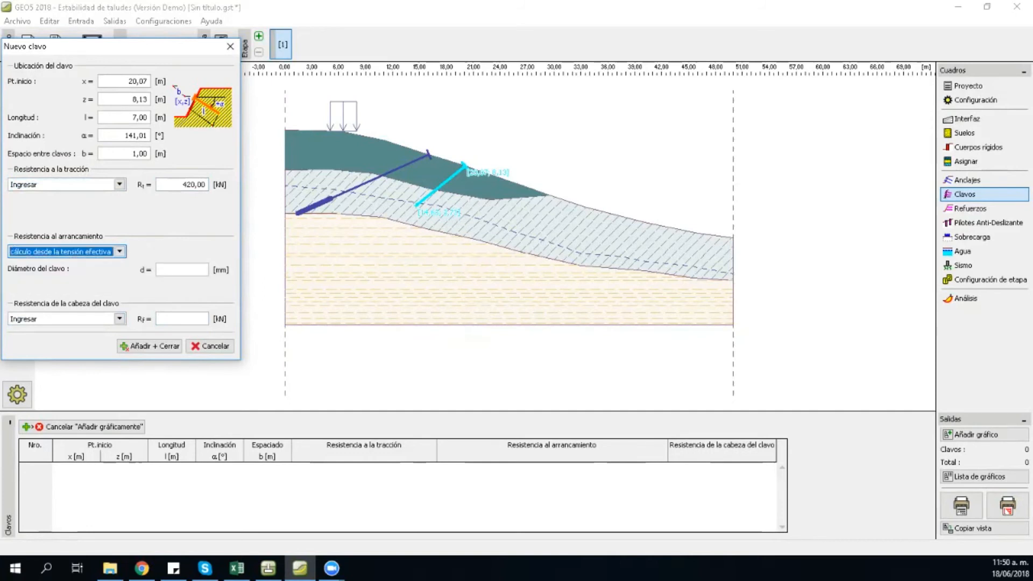
{"action": "left_click", "coordinate": [120, 252]}
{"action": "left_click", "coordinate": [67, 272]}
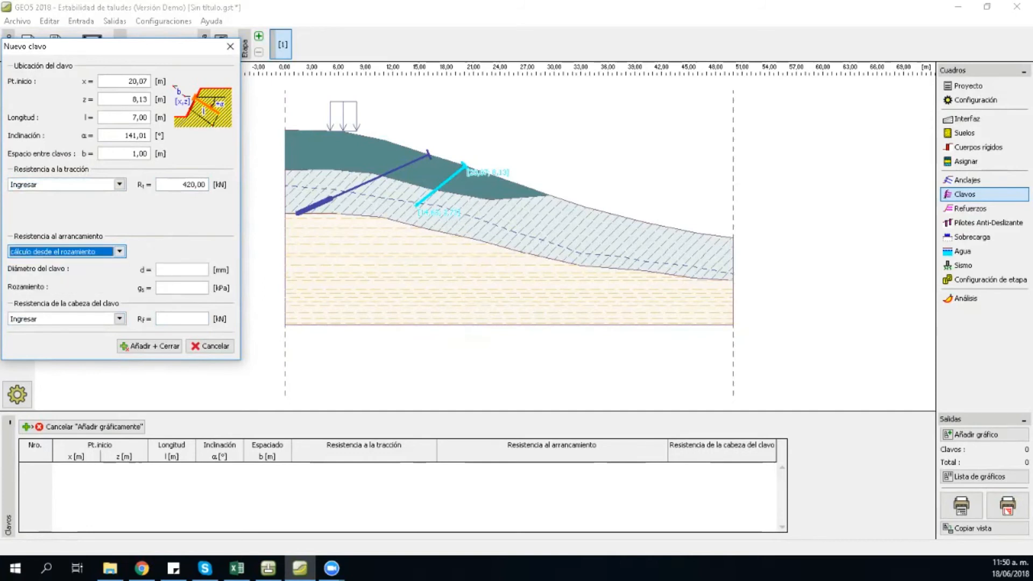
{"action": "left_click", "coordinate": [119, 252]}
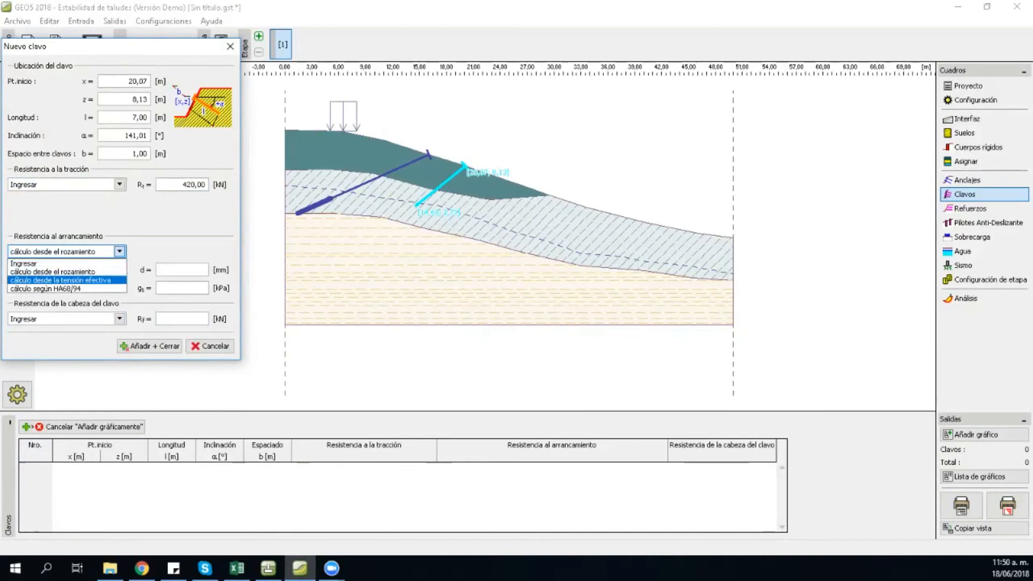
{"action": "left_click", "coordinate": [67, 277]}
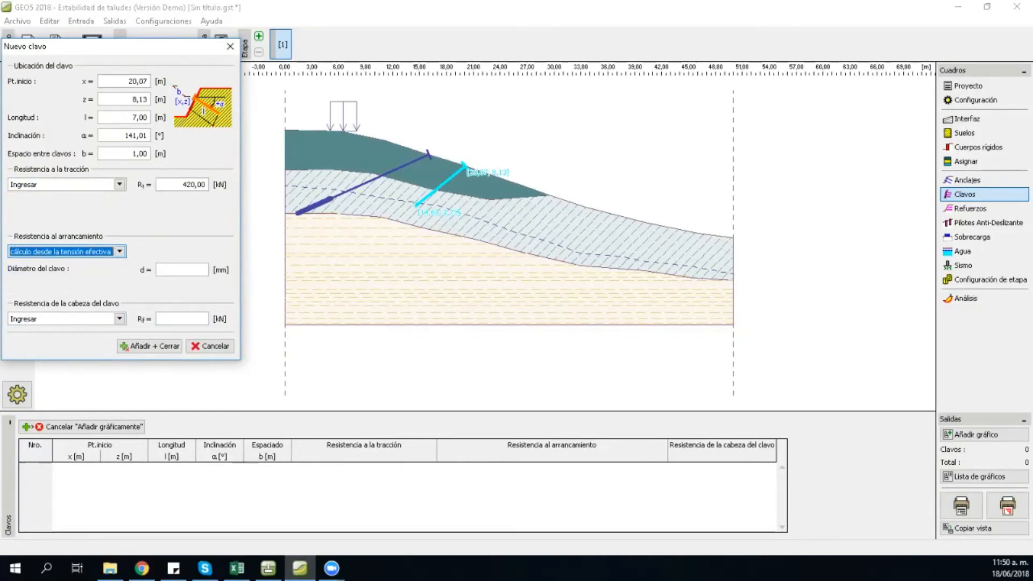
{"action": "left_click", "coordinate": [119, 252]}
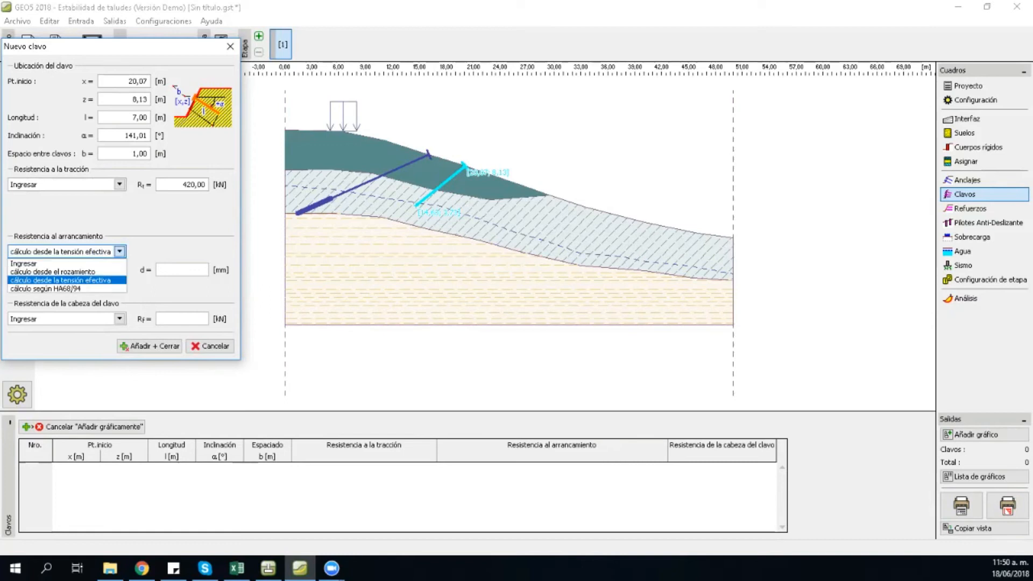
{"action": "left_click", "coordinate": [67, 289]}
{"action": "left_click", "coordinate": [119, 252]}
{"action": "left_click", "coordinate": [67, 280]}
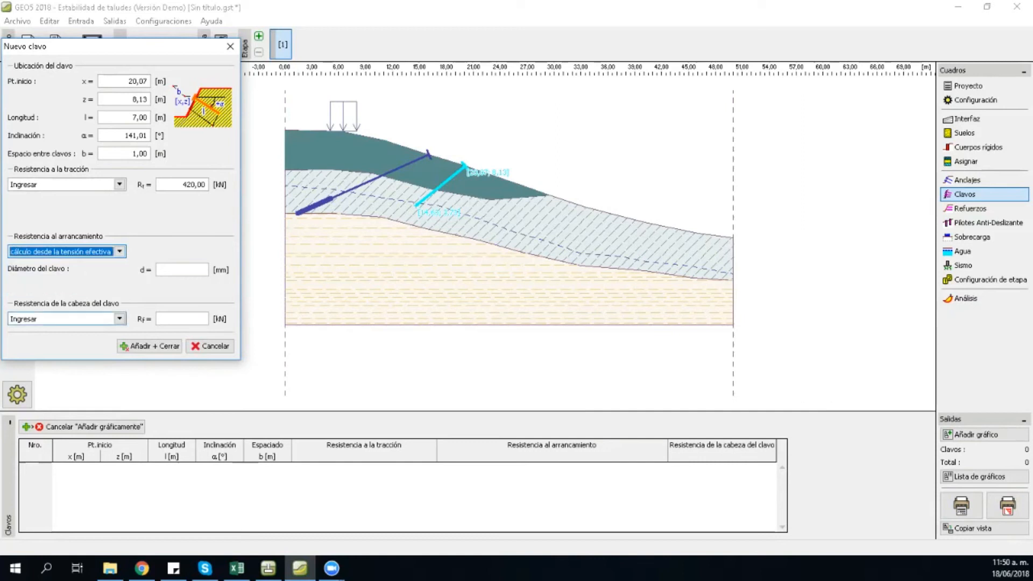
Step: Set the new nail's head resistance to free head (cabeza libre)
{"action": "left_click", "coordinate": [119, 319]}
{"action": "left_click", "coordinate": [32, 337]}
{"action": "left_click", "coordinate": [119, 318]}
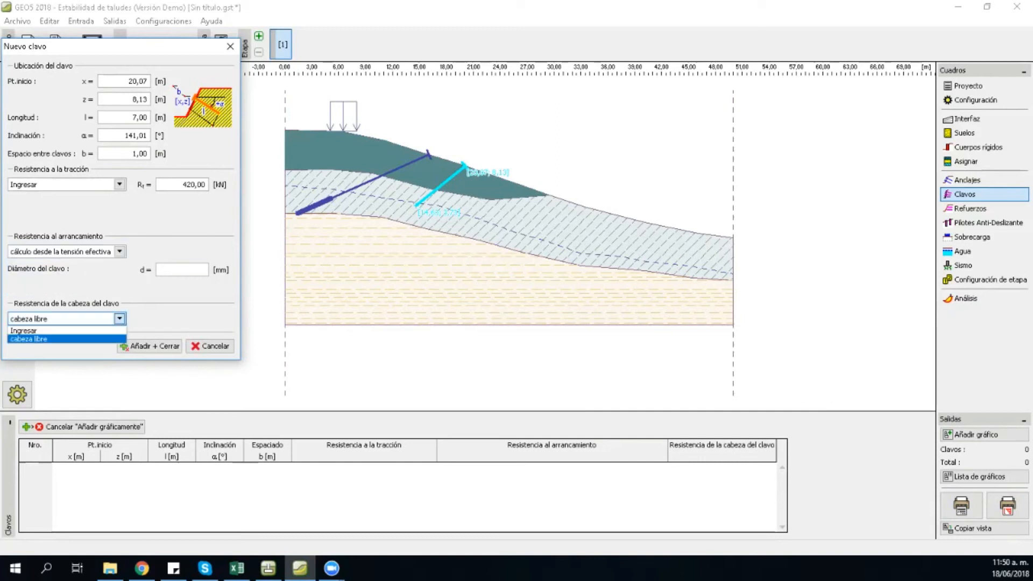
{"action": "left_click", "coordinate": [32, 328]}
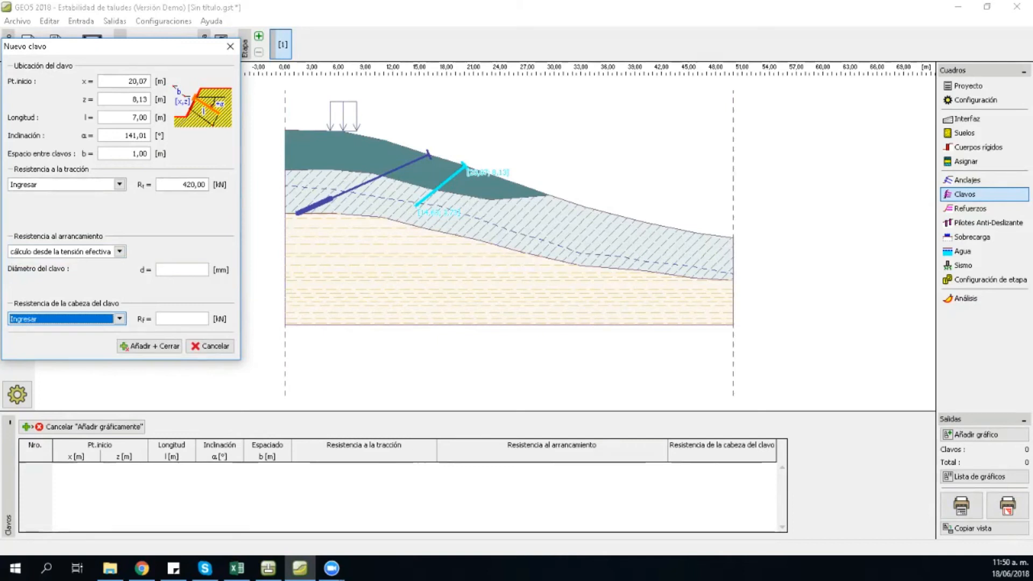
{"action": "left_click", "coordinate": [119, 318]}
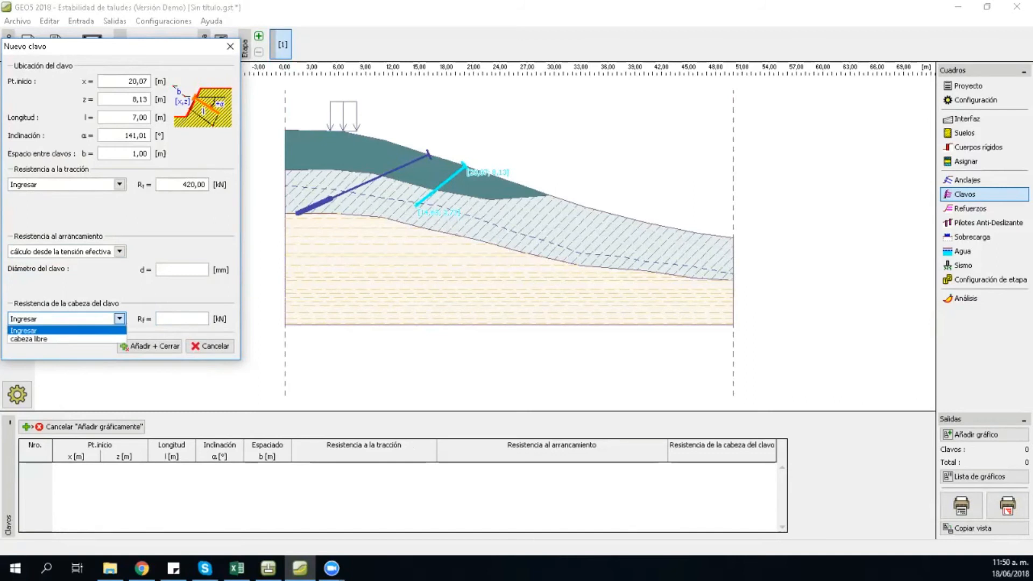
{"action": "left_click", "coordinate": [28, 338]}
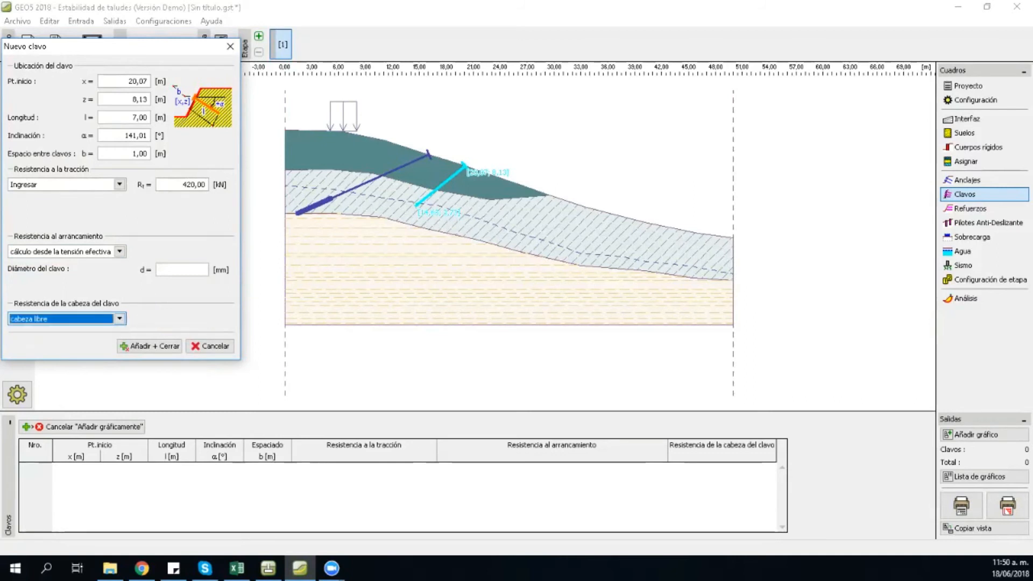
Step: Set the pull-out nail diameter to 20 mm and switch the nail head resistance to direct entry (Ingresar)
{"action": "left_click", "coordinate": [182, 270]}
{"action": "type", "text": "20"}
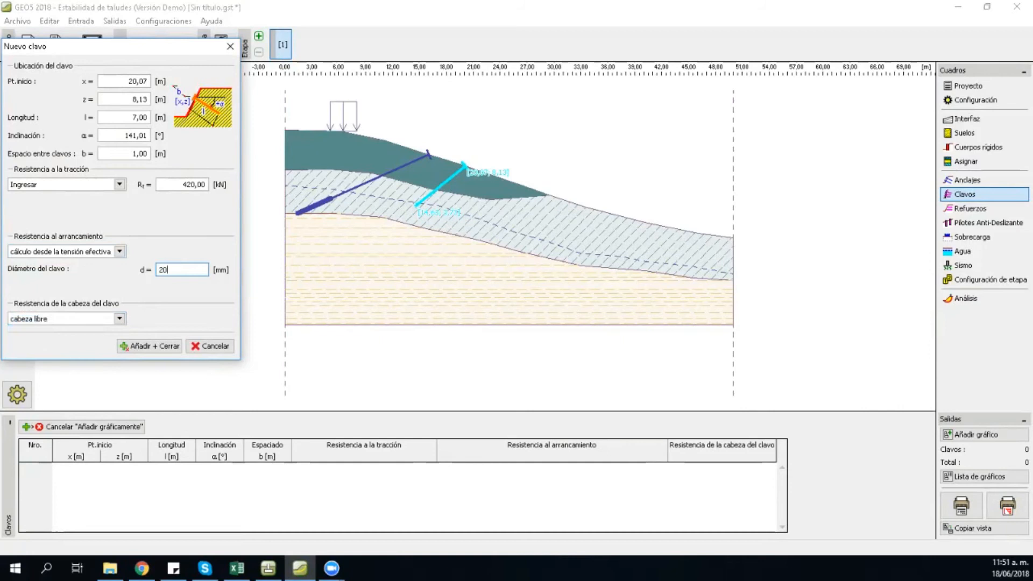
{"action": "key", "text": "Tab"}
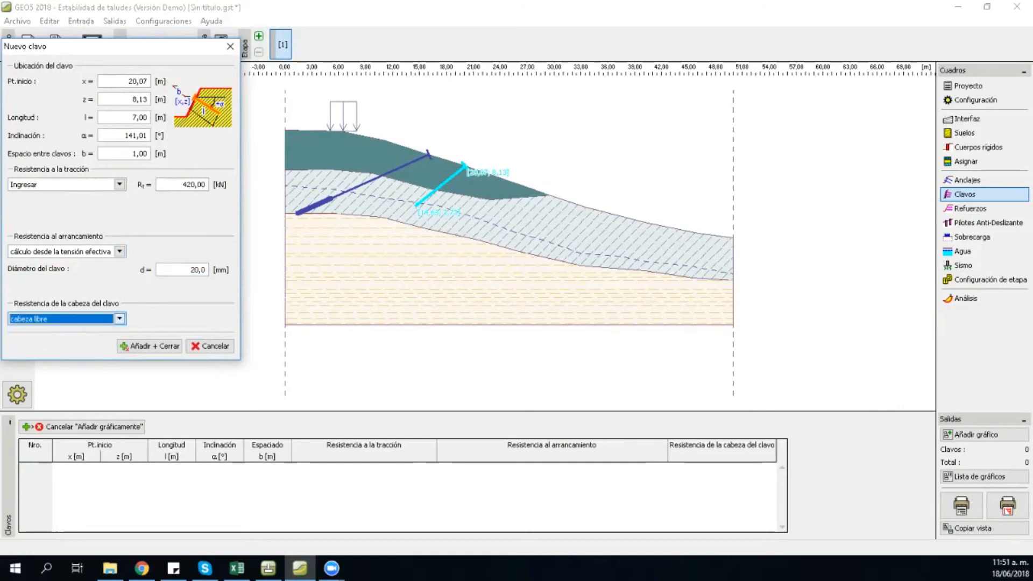
{"action": "left_click", "coordinate": [119, 318]}
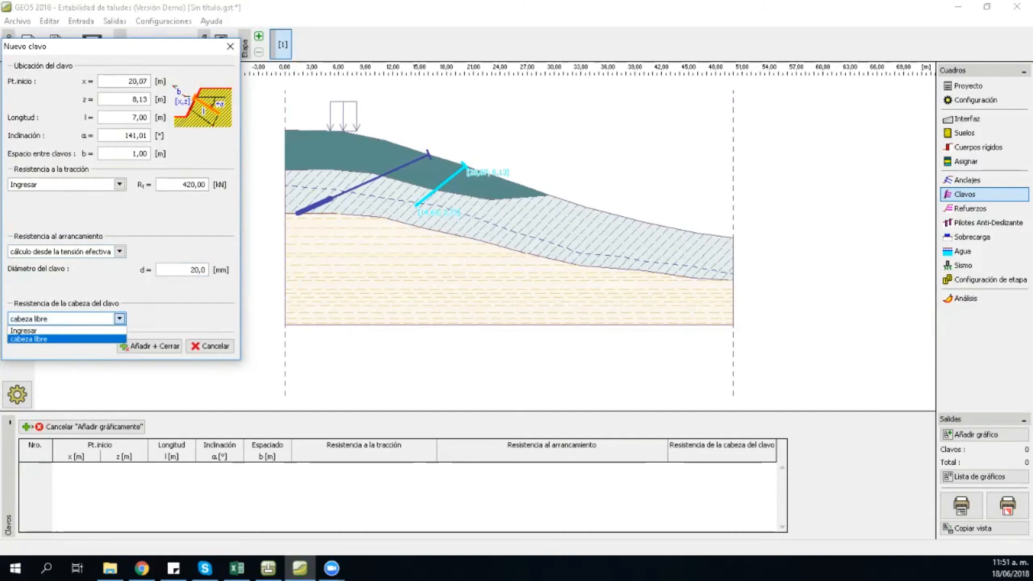
{"action": "left_click", "coordinate": [67, 331]}
{"action": "left_click", "coordinate": [182, 319]}
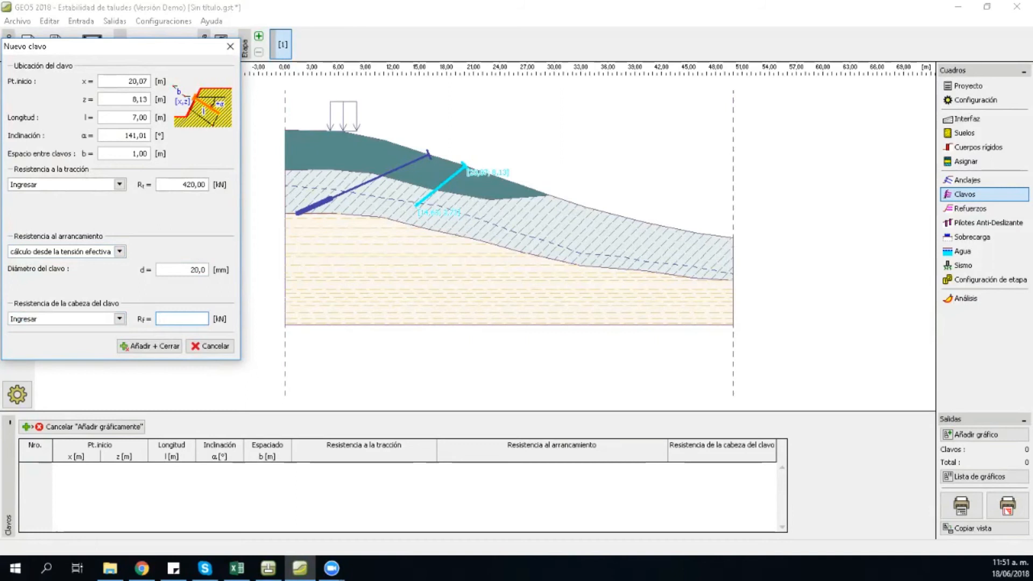
Step: Have the nail's tensile resistance calculated from a 25,4 mm nail diameter and a 420 MPa tensile strength
{"action": "left_click", "coordinate": [120, 185]}
{"action": "left_click", "coordinate": [67, 205]}
{"action": "key", "text": "Tab"}
{"action": "key", "text": "BackSpace"}
{"action": "type", "text": "25,4"}
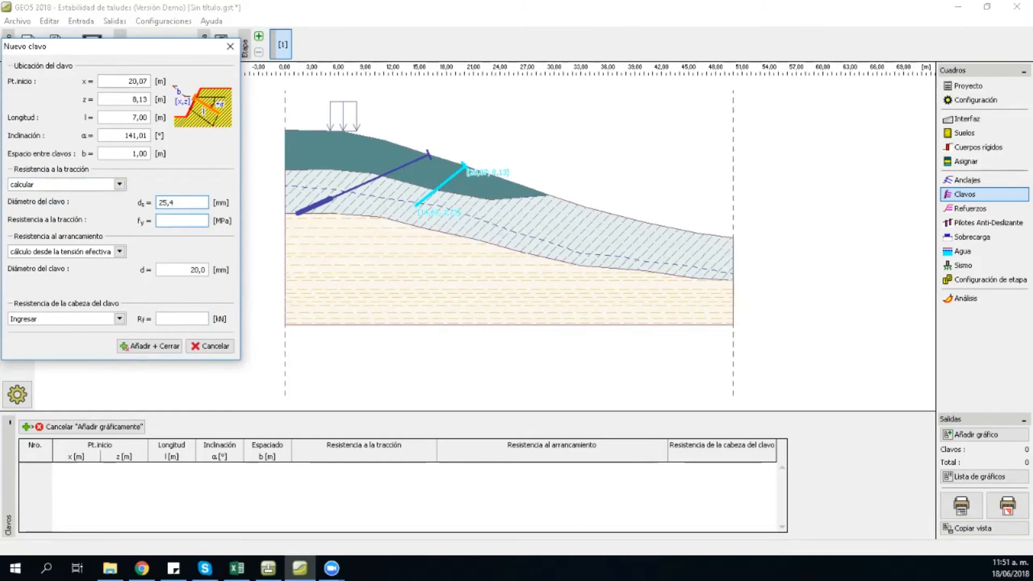
{"action": "key", "text": "Tab"}
{"action": "type", "text": "420"}
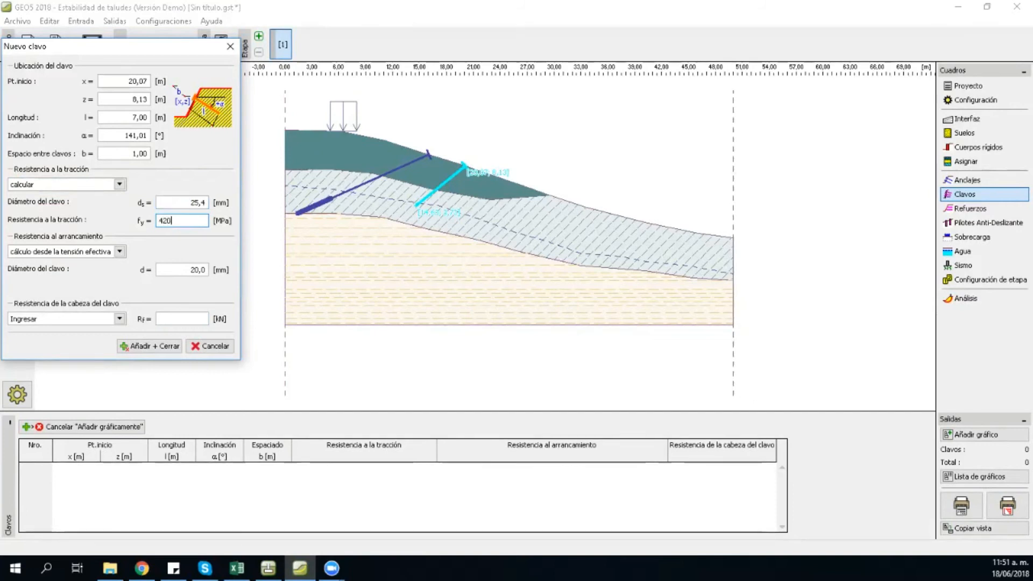
{"action": "key", "text": "Tab"}
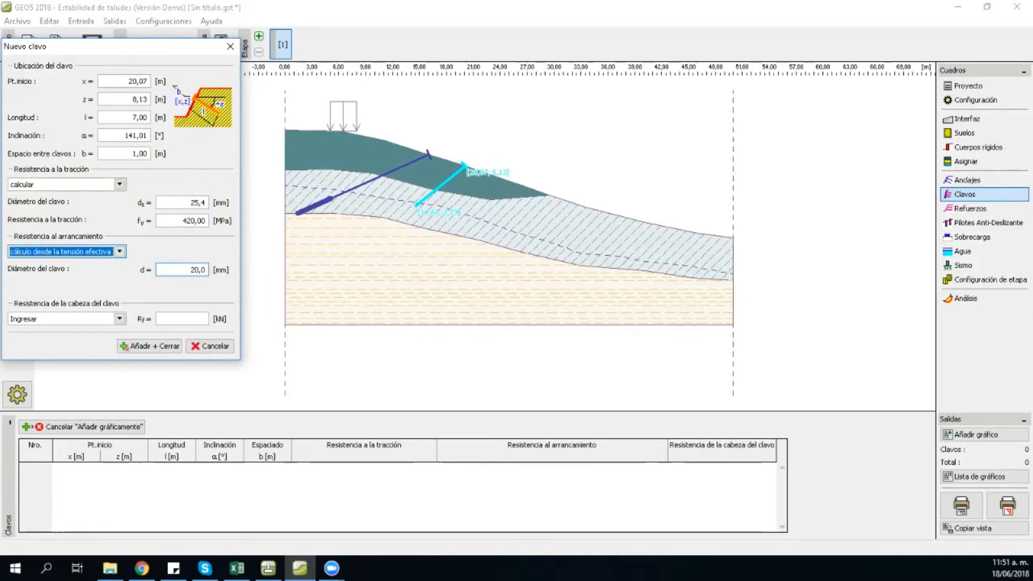
Step: Enter a nail head resistance of 200 kN and add the nail to the model
{"action": "left_click", "coordinate": [119, 318]}
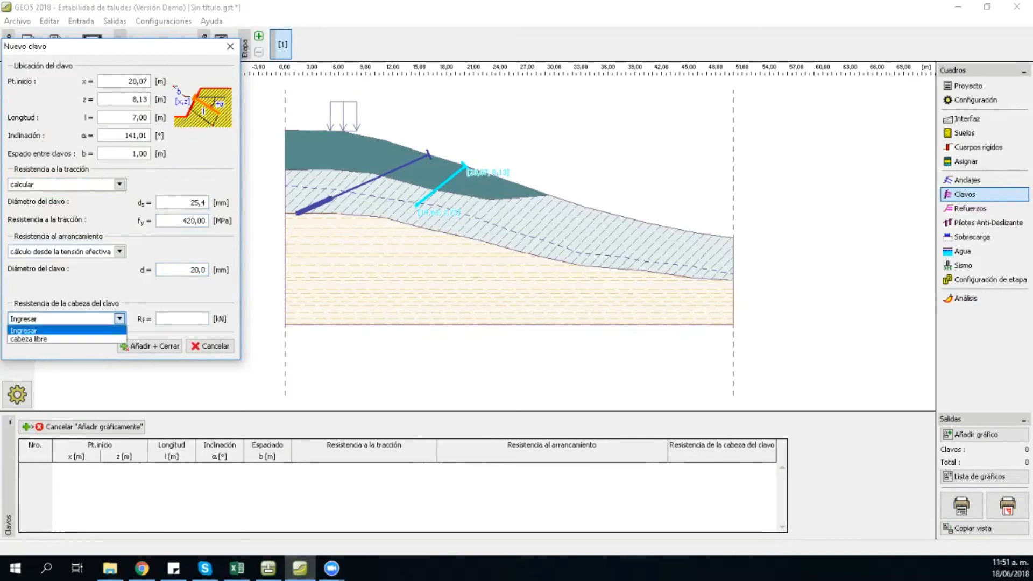
{"action": "left_click", "coordinate": [28, 339]}
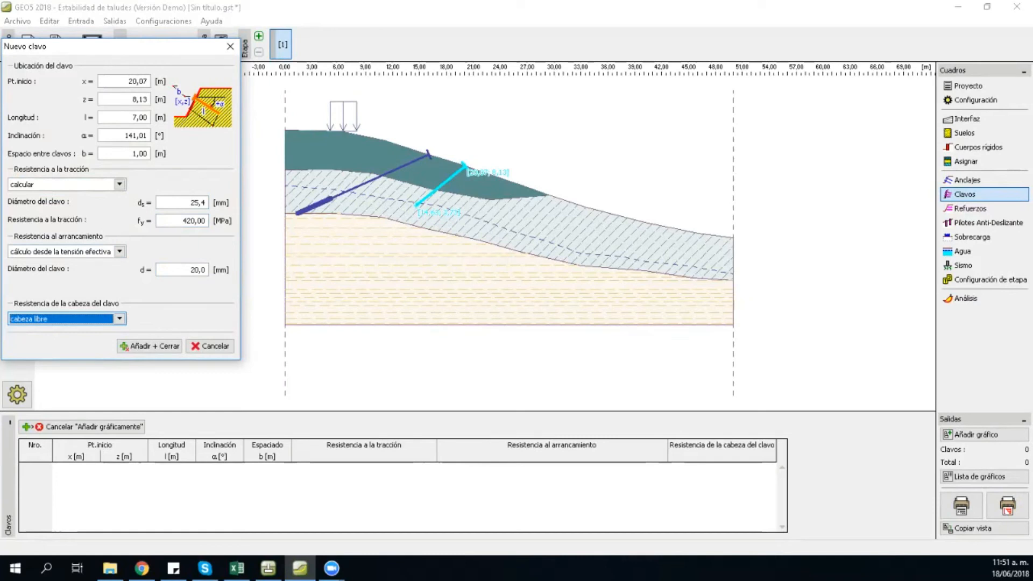
{"action": "left_click", "coordinate": [119, 318]}
{"action": "left_click", "coordinate": [28, 329]}
{"action": "left_click", "coordinate": [181, 319]}
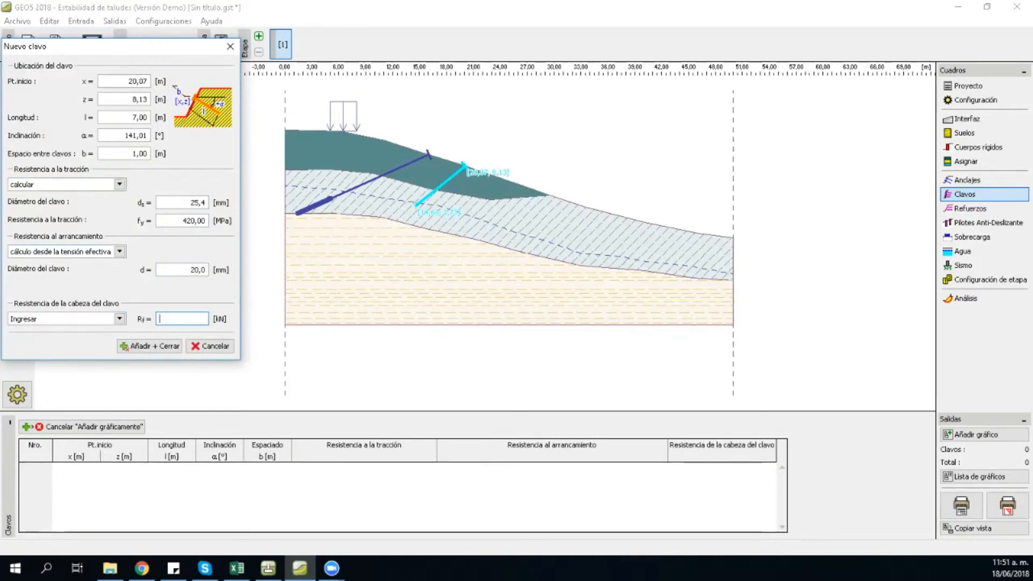
{"action": "type", "text": "200"}
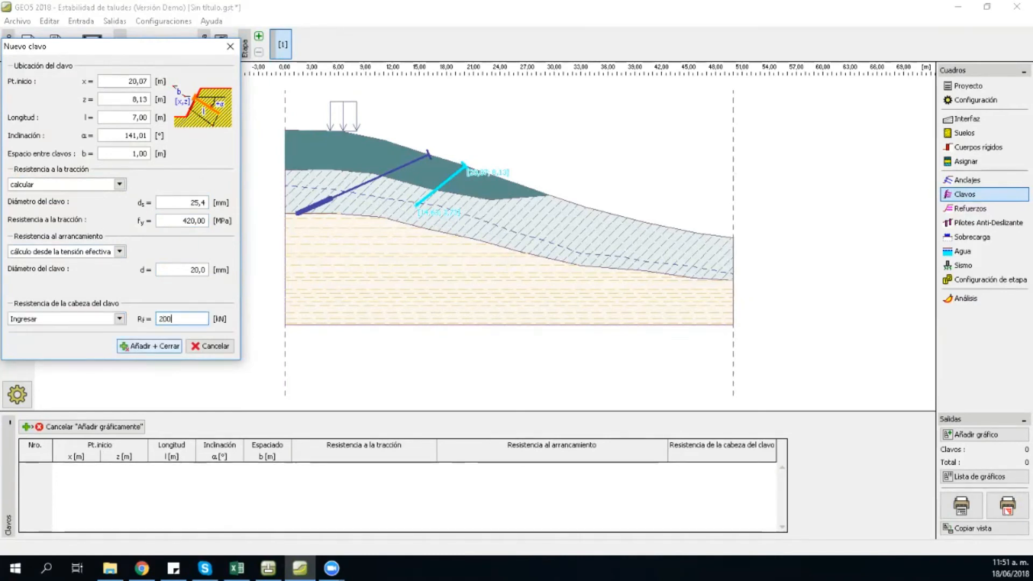
{"action": "key", "text": "Tab"}
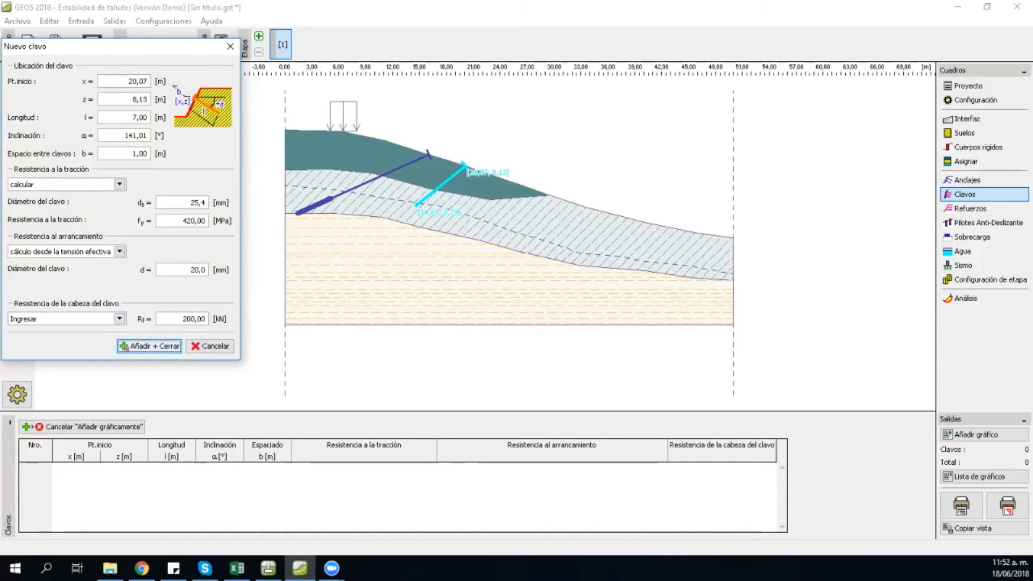
{"action": "left_click", "coordinate": [149, 345]}
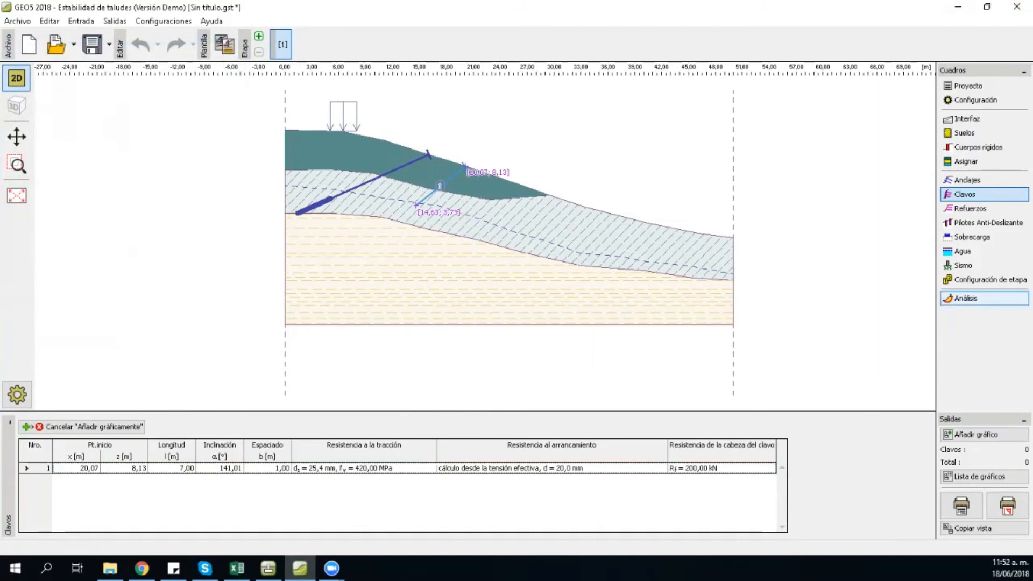
Step: Run the Bishop optimization analysis of the slope with the anchor and nail, and check the factor of safety
{"action": "left_click", "coordinate": [965, 298]}
{"action": "left_click", "coordinate": [37, 457]}
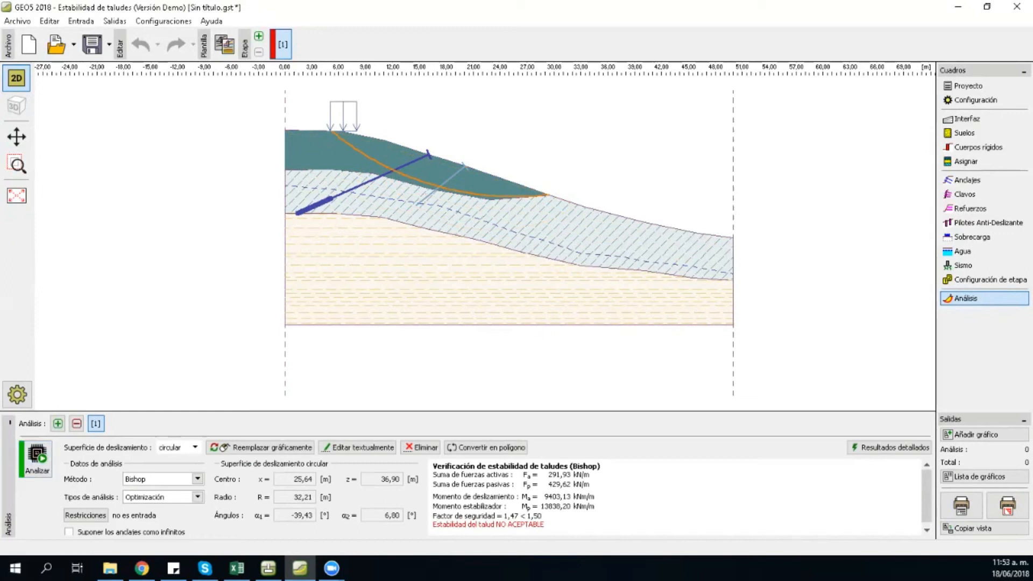
{"action": "double_click", "coordinate": [511, 515]}
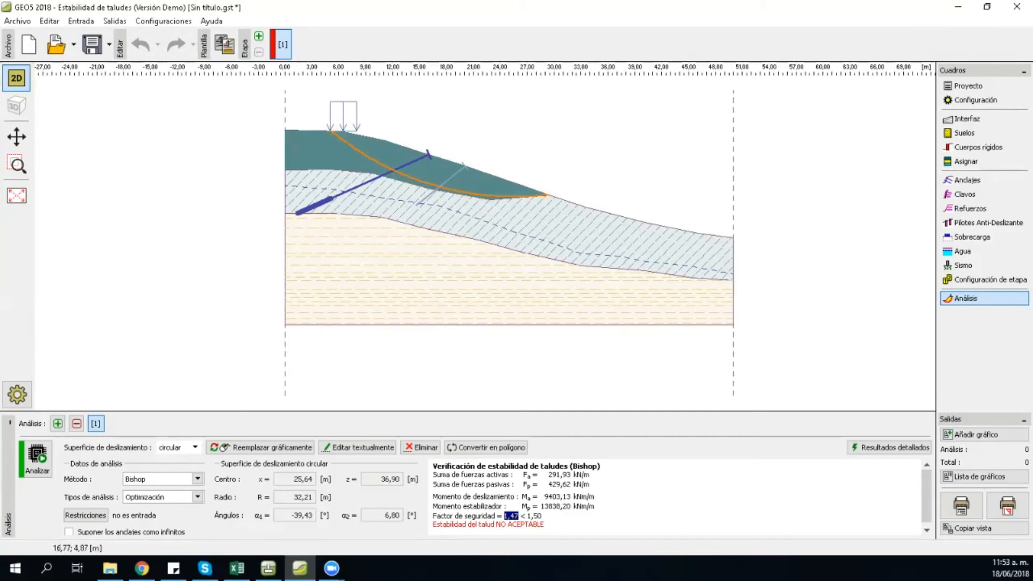
Step: Close the slope stability program and switch to the GEO5 Zapata (spread footing) program
{"action": "key", "text": "alt+F4"}
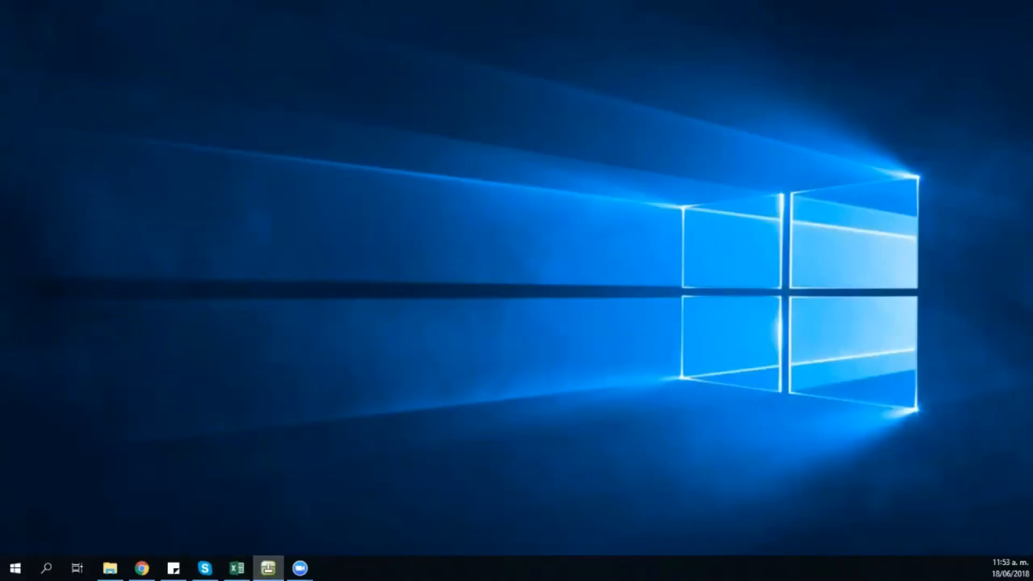
{"action": "left_click", "coordinate": [268, 568]}
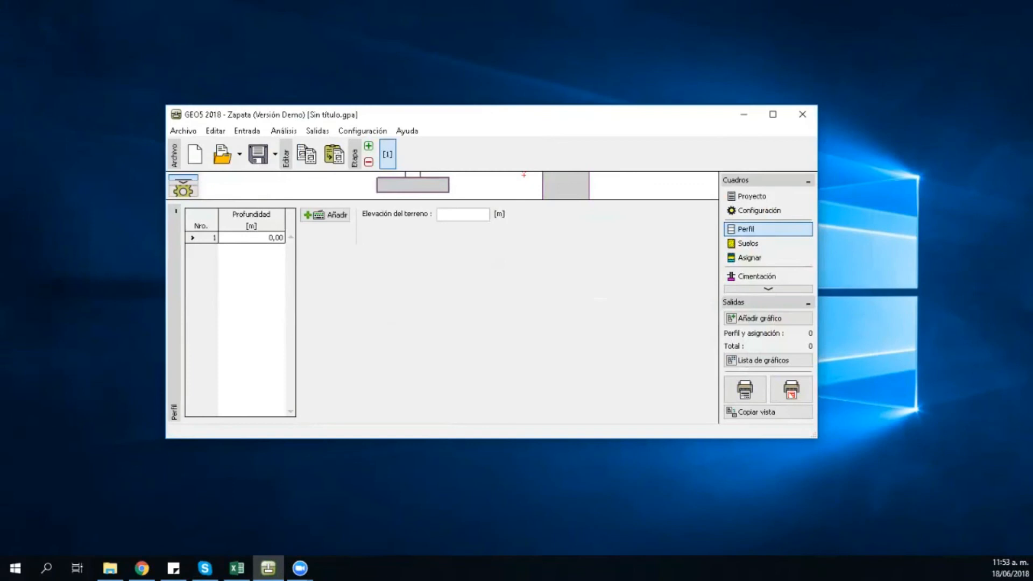
Step: Paste the copied project data except the task, and enter "Diseño y verificacion de zapata" as the task
{"action": "left_click", "coordinate": [772, 114]}
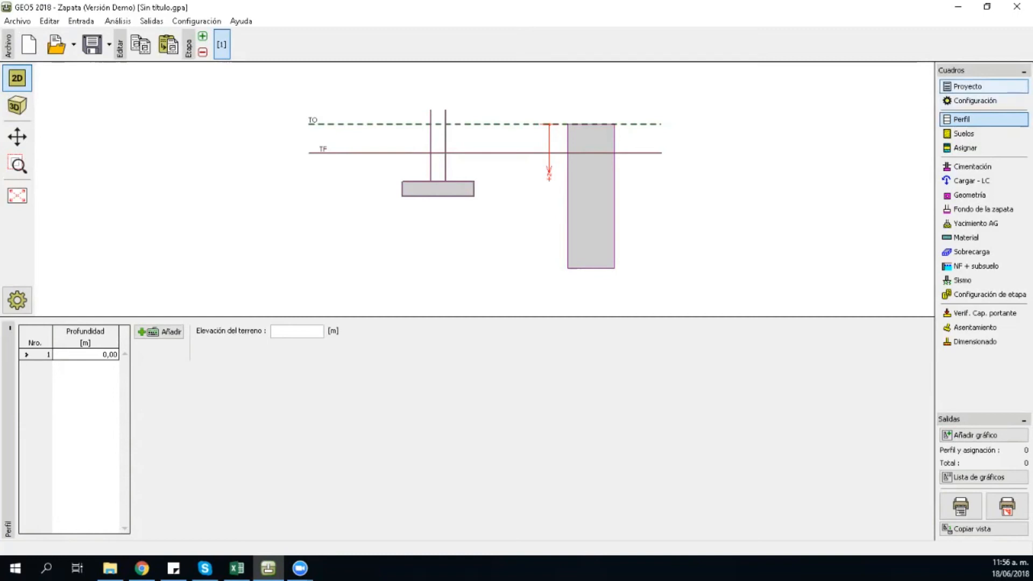
{"action": "left_click", "coordinate": [966, 86]}
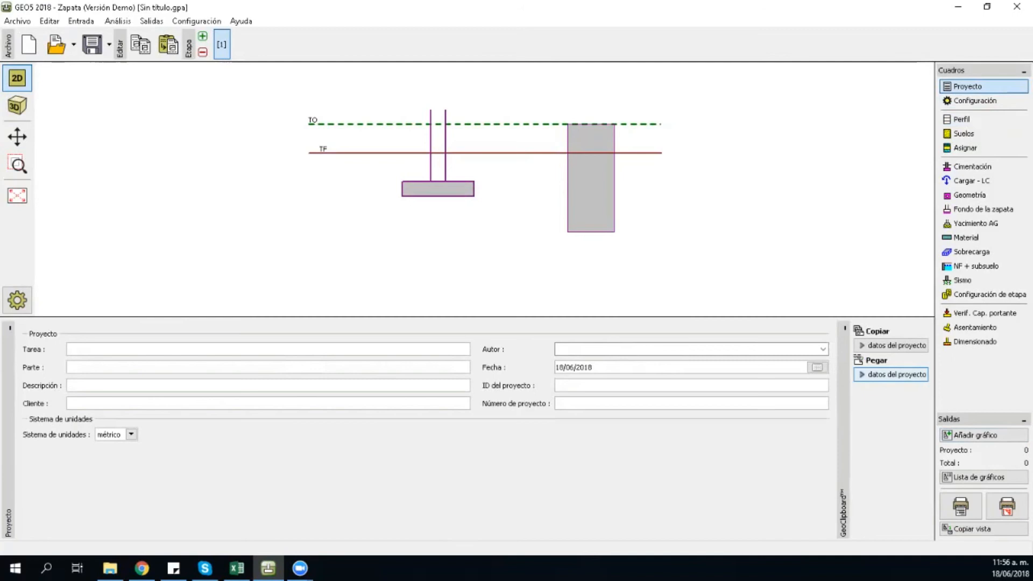
{"action": "left_click", "coordinate": [893, 374]}
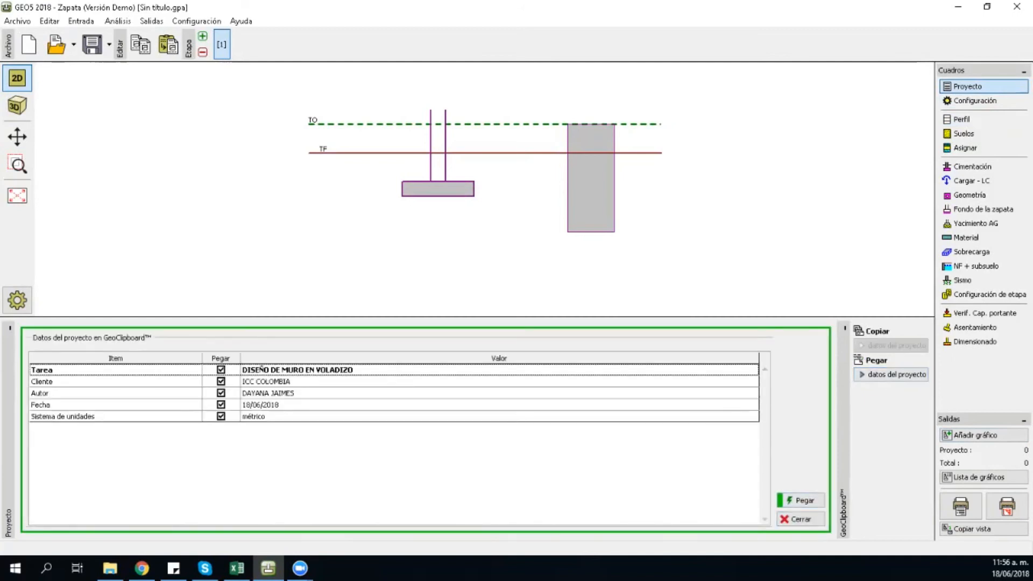
{"action": "left_click", "coordinate": [220, 370]}
{"action": "left_click", "coordinate": [800, 500]}
{"action": "left_click", "coordinate": [268, 349]}
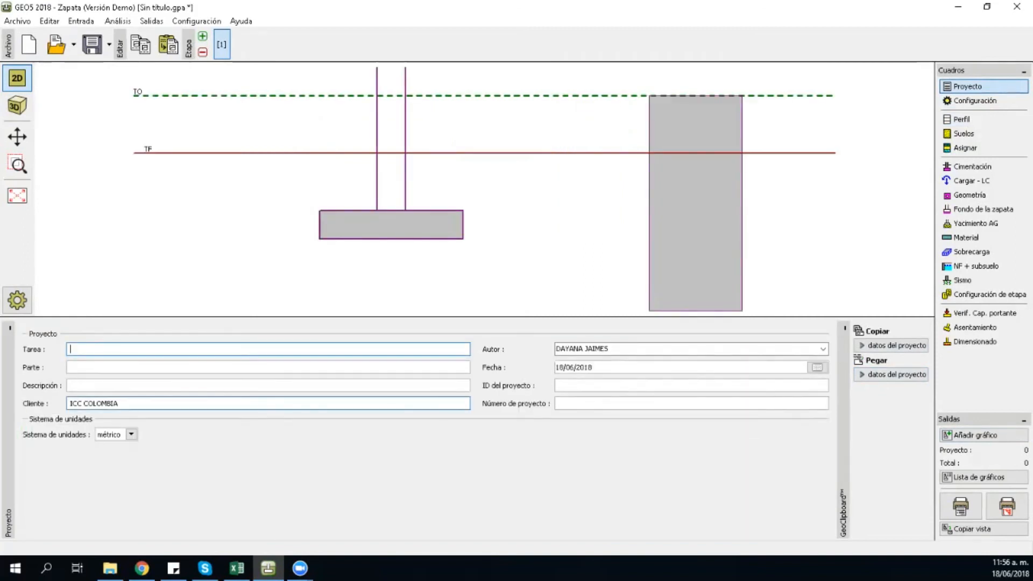
{"action": "type", "text": "Diseño y verificacion de zapata"}
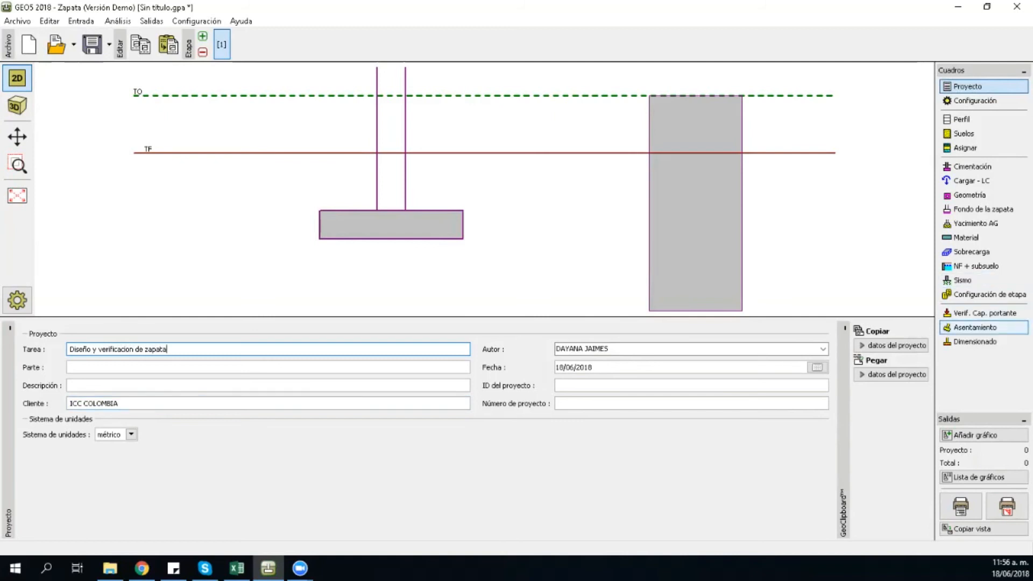
Step: Edit the current analysis configuration so that concrete structures follow the ACI 318-11 standard
{"action": "left_click", "coordinate": [974, 100]}
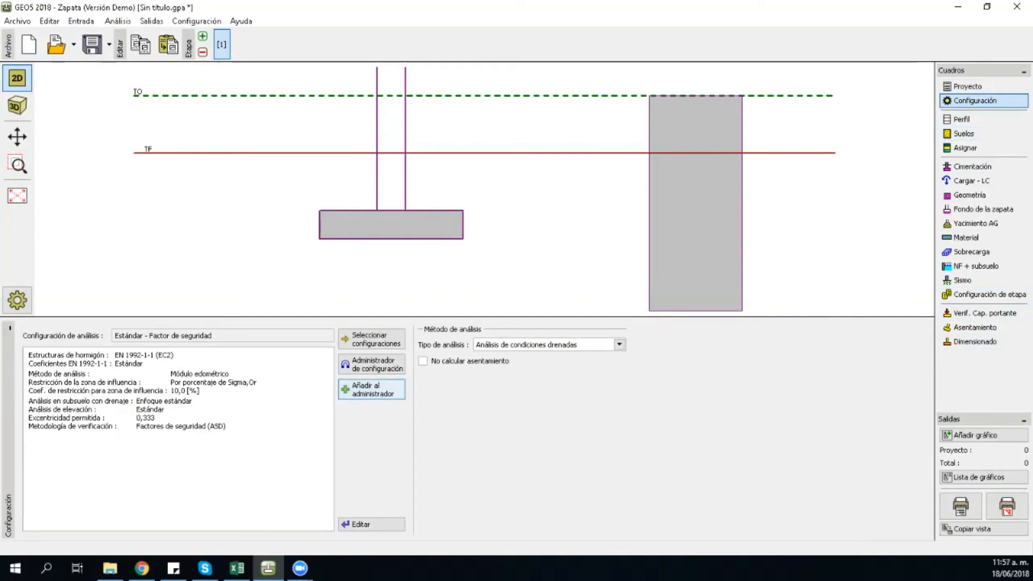
{"action": "left_click", "coordinate": [372, 364]}
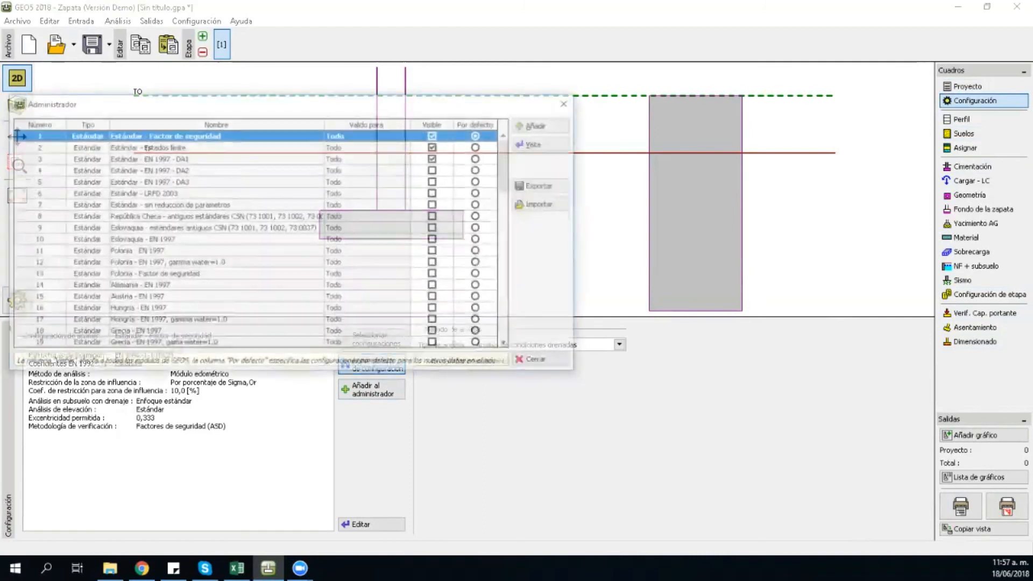
{"action": "left_click", "coordinate": [568, 101]}
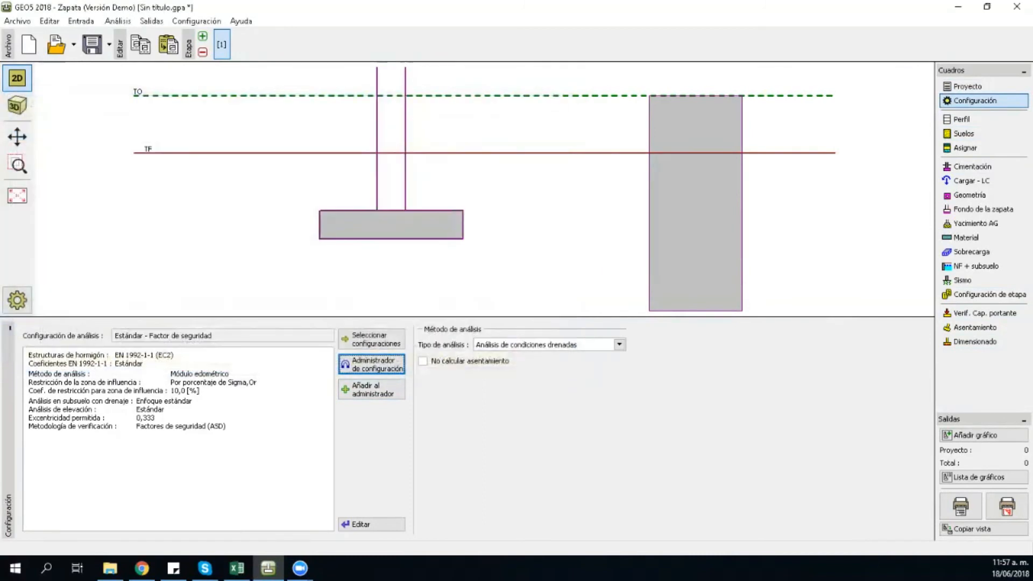
{"action": "left_click", "coordinate": [371, 524]}
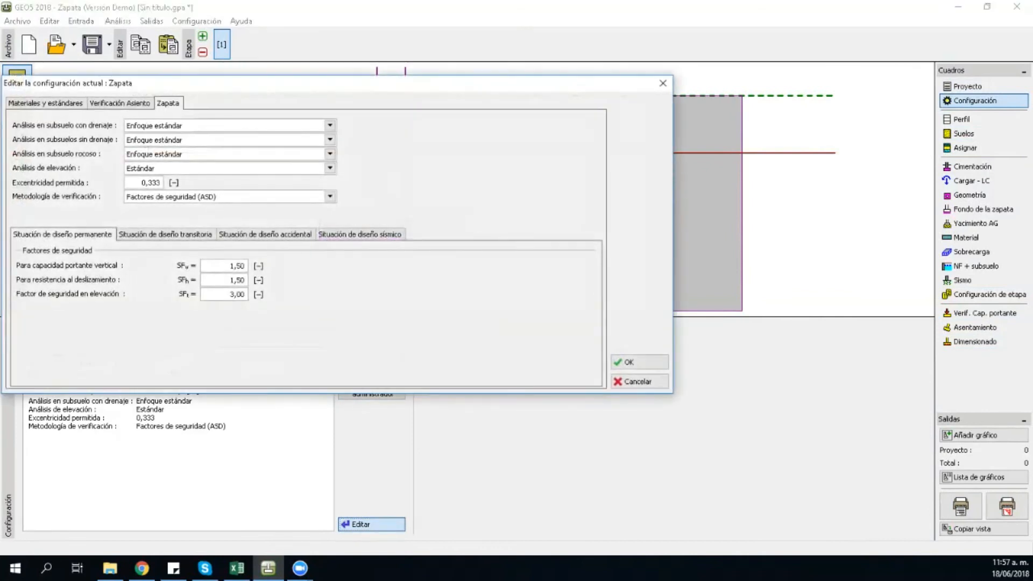
{"action": "left_click_drag", "start_coordinate": [221, 87], "coordinate": [457, 70]}
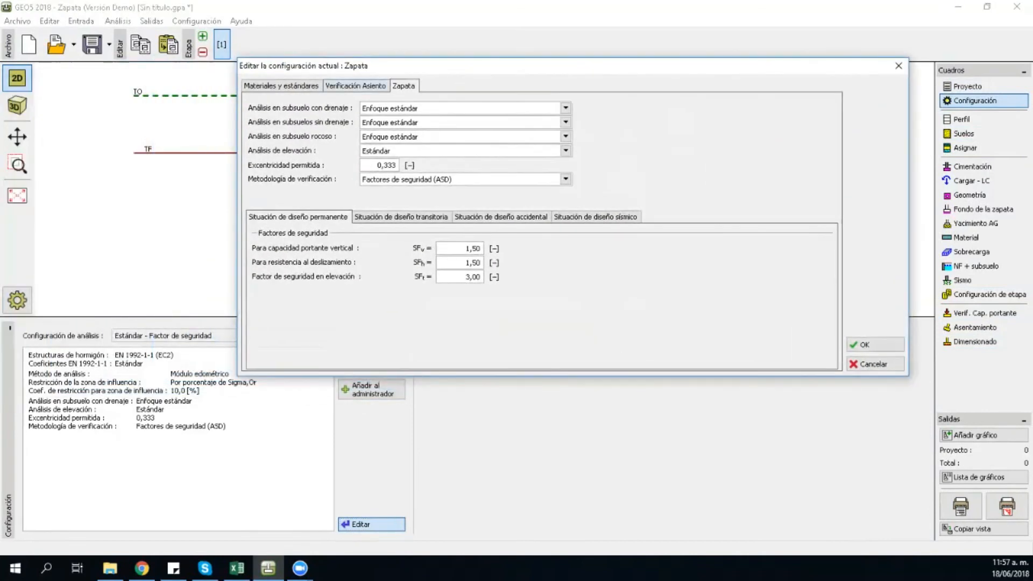
{"action": "left_click", "coordinate": [290, 86]}
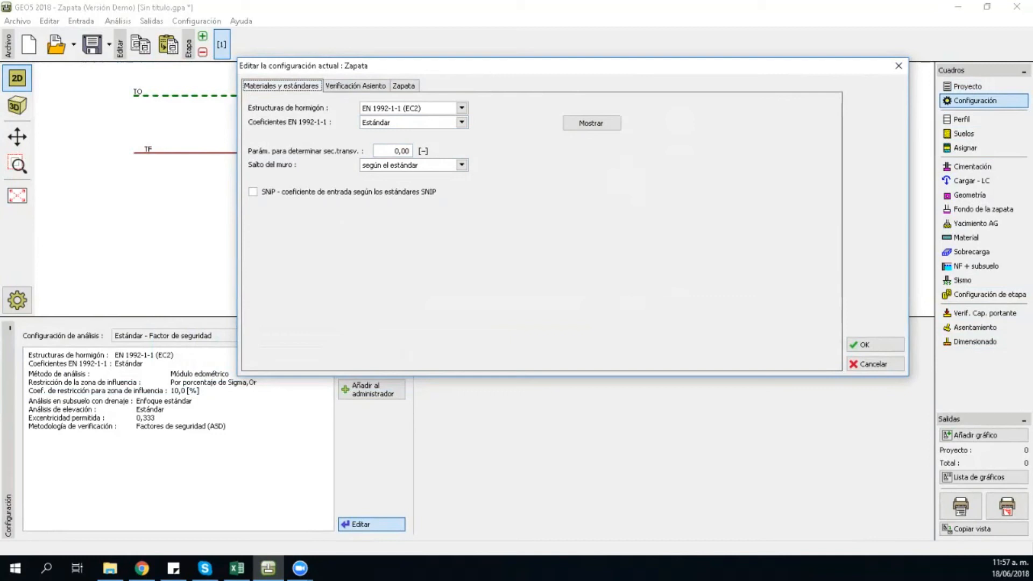
{"action": "left_click", "coordinate": [462, 108]}
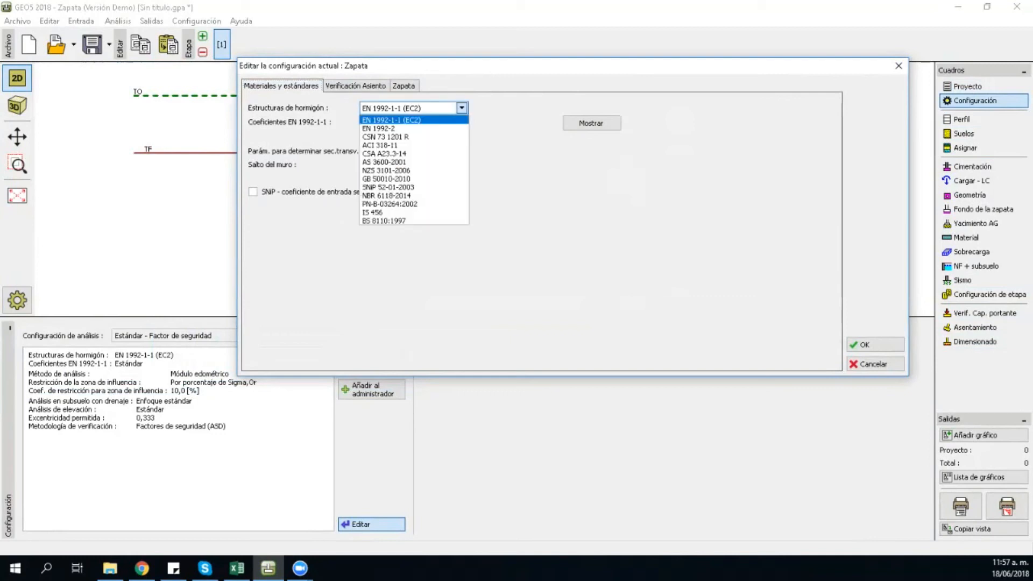
{"action": "left_click", "coordinate": [402, 145]}
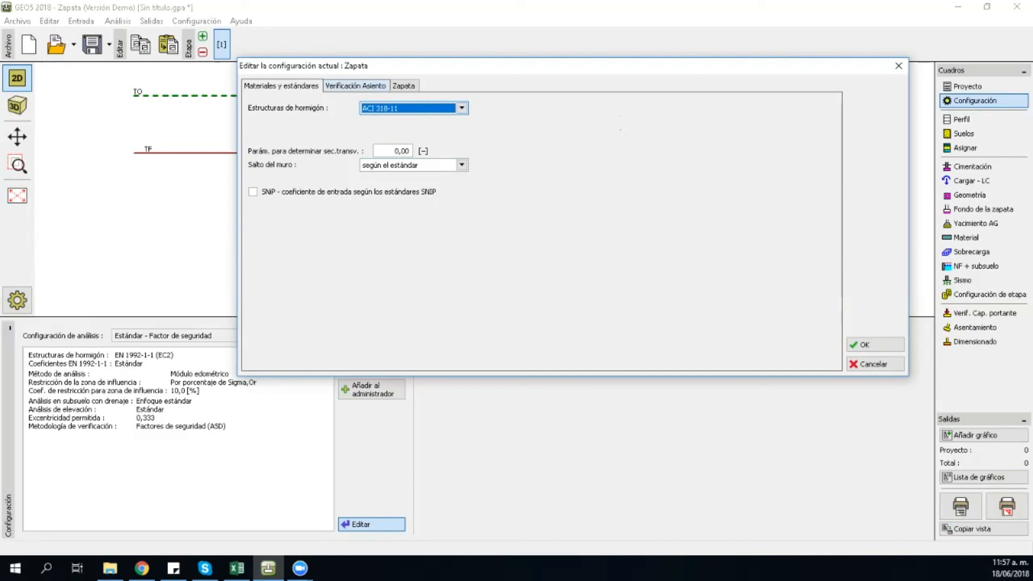
Step: Review the settlement analysis methods and influence zone restrictions, keeping Módulo edométrico and Por porcentaje de Sigma,Or
{"action": "left_click", "coordinate": [355, 86]}
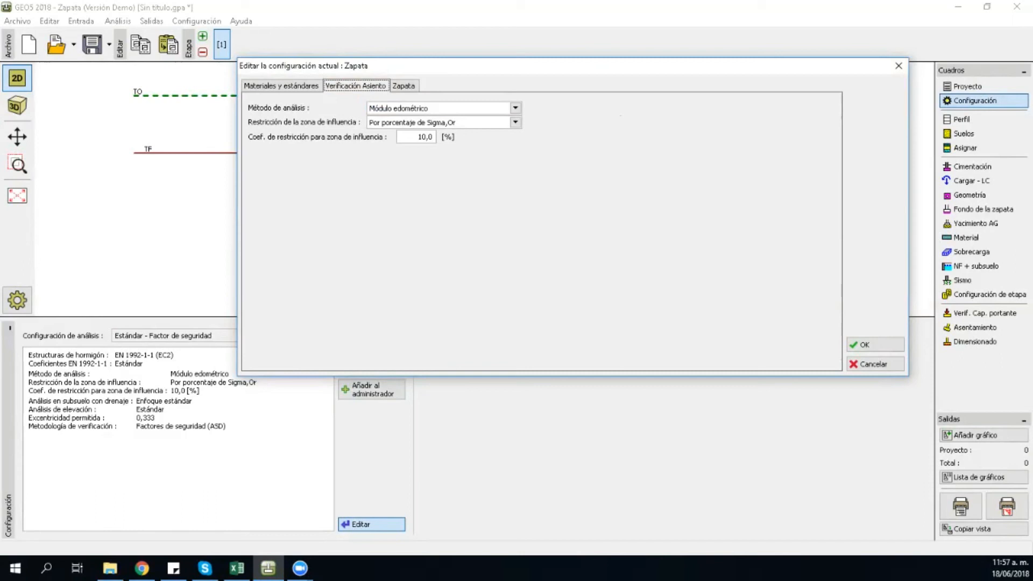
{"action": "left_click", "coordinate": [515, 108]}
{"action": "key", "text": "Down"}
{"action": "key", "text": "Down"}
{"action": "key", "text": "Down"}
{"action": "key", "text": "Down"}
{"action": "key", "text": "Down"}
{"action": "key", "text": "Down"}
{"action": "key", "text": "Up"}
{"action": "key", "text": "Up"}
{"action": "key", "text": "Up"}
{"action": "key", "text": "Up"}
{"action": "key", "text": "Up"}
{"action": "key", "text": "Up"}
{"action": "key", "text": "Return"}
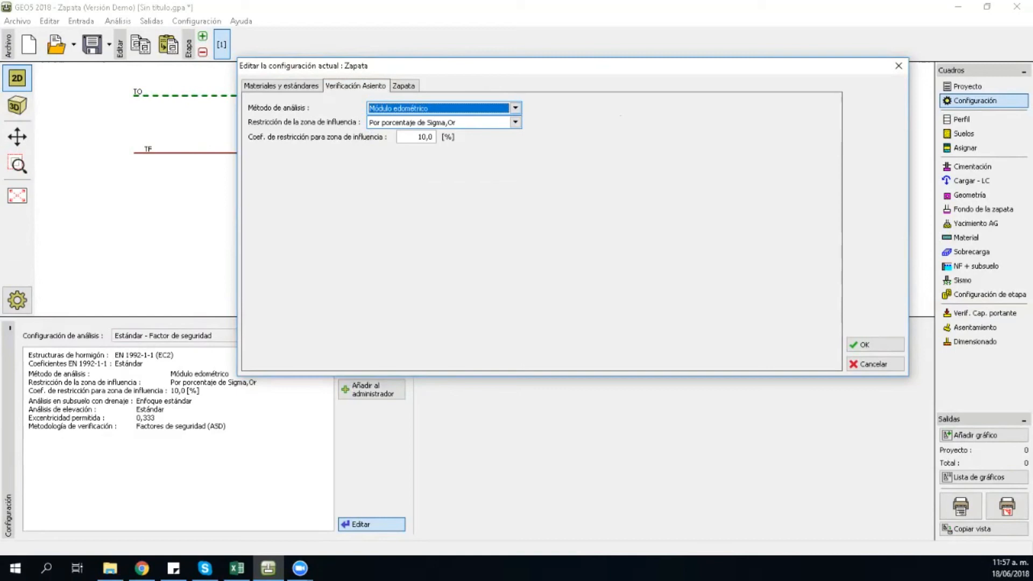
{"action": "left_click", "coordinate": [516, 122]}
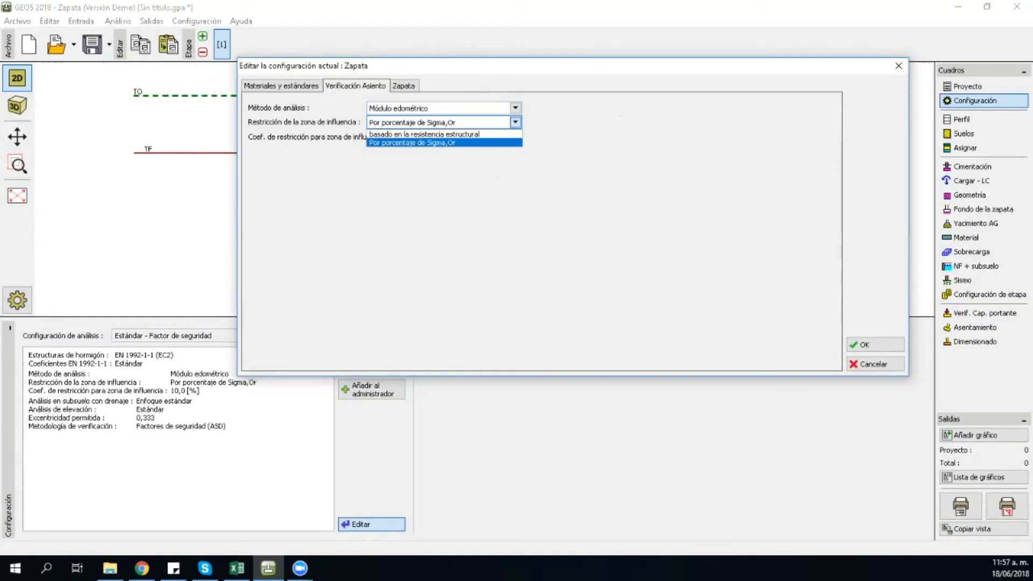
{"action": "left_click", "coordinate": [424, 143]}
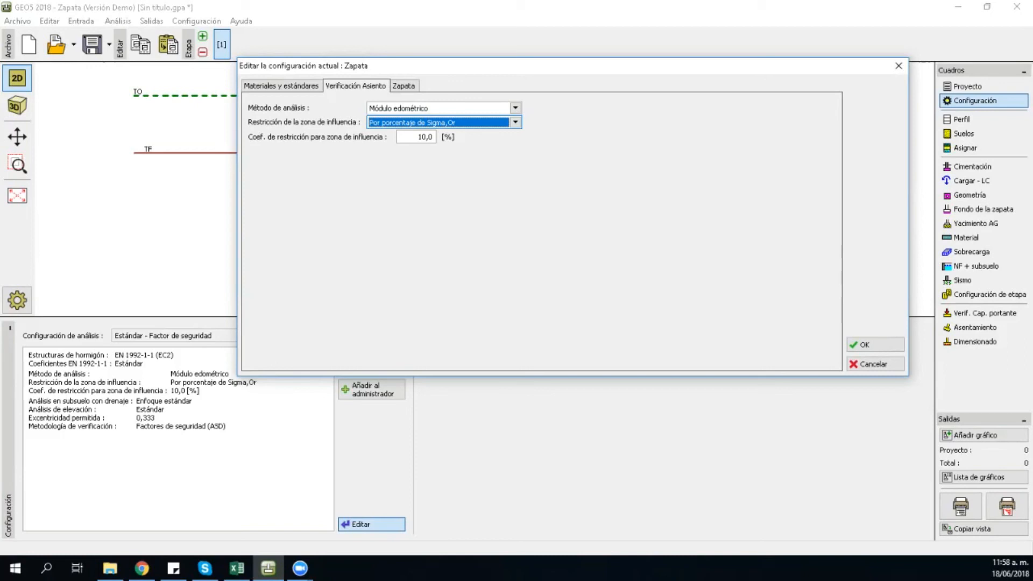
Step: Keep Enfoque estándar for drained subsoil and set the permanent-situation safety factor for vertical bearing capacity to 3, accepting the configuration
{"action": "left_click", "coordinate": [404, 86]}
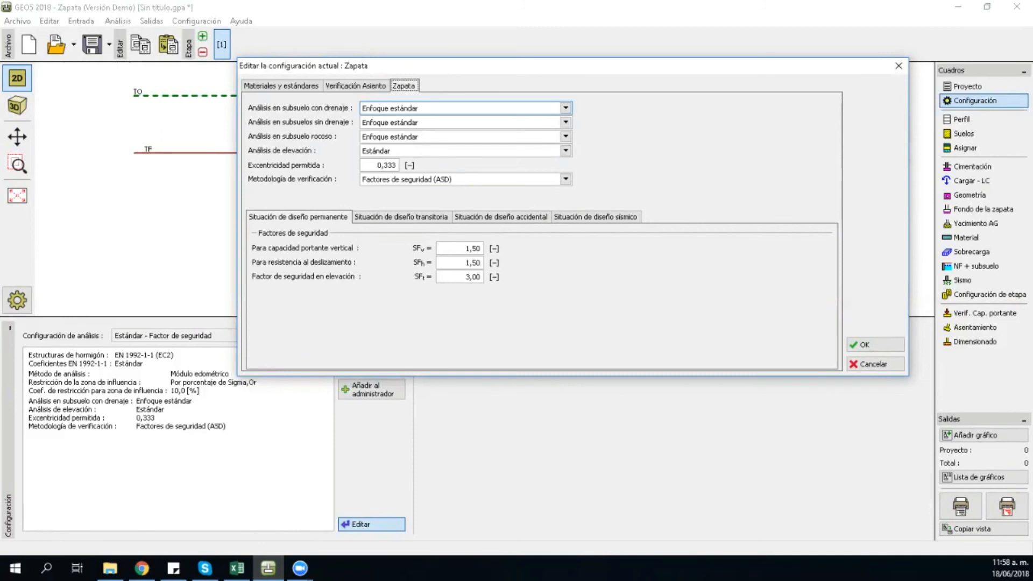
{"action": "left_click", "coordinate": [565, 108]}
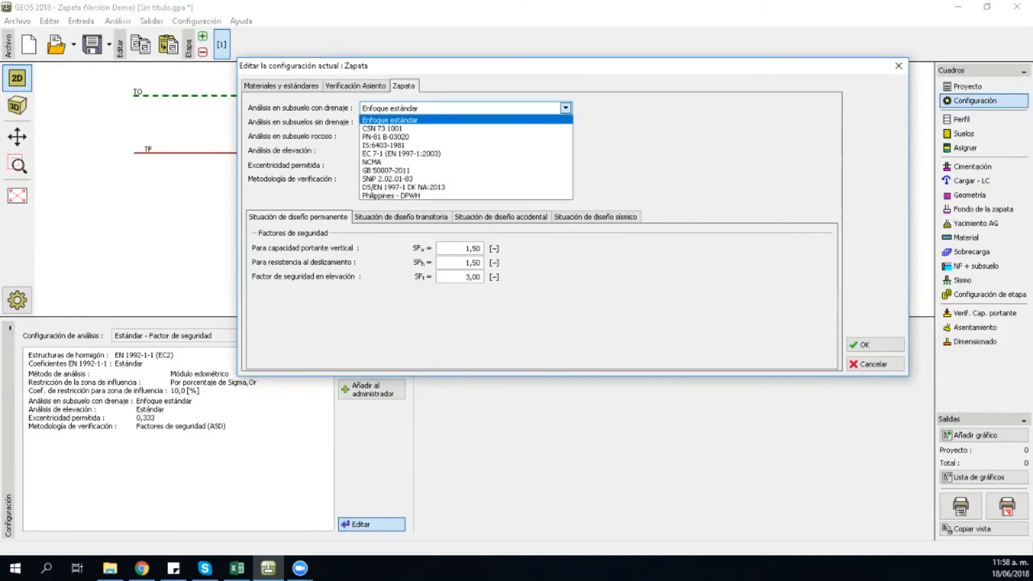
{"action": "left_click", "coordinate": [465, 120]}
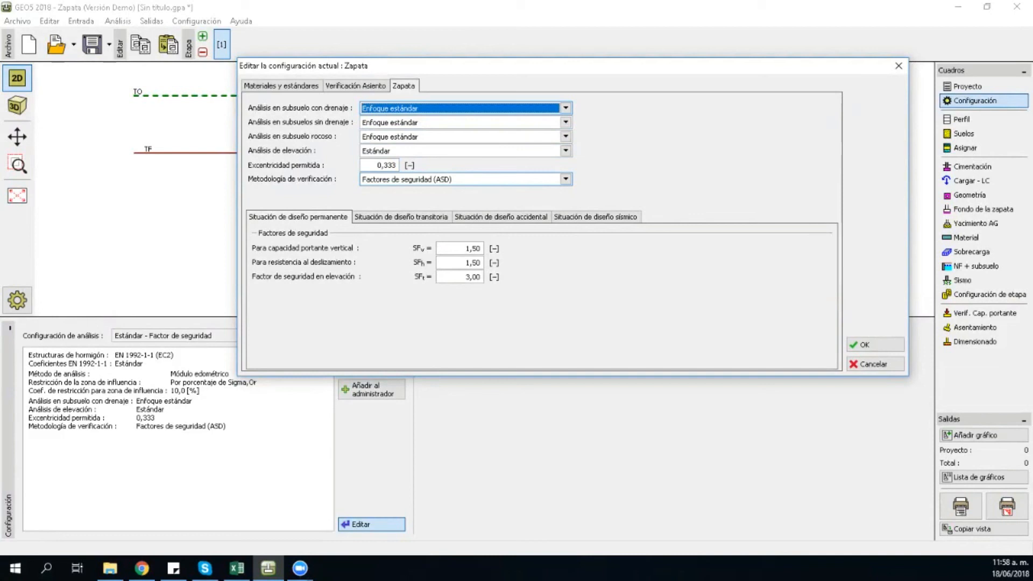
{"action": "left_click", "coordinate": [298, 217]}
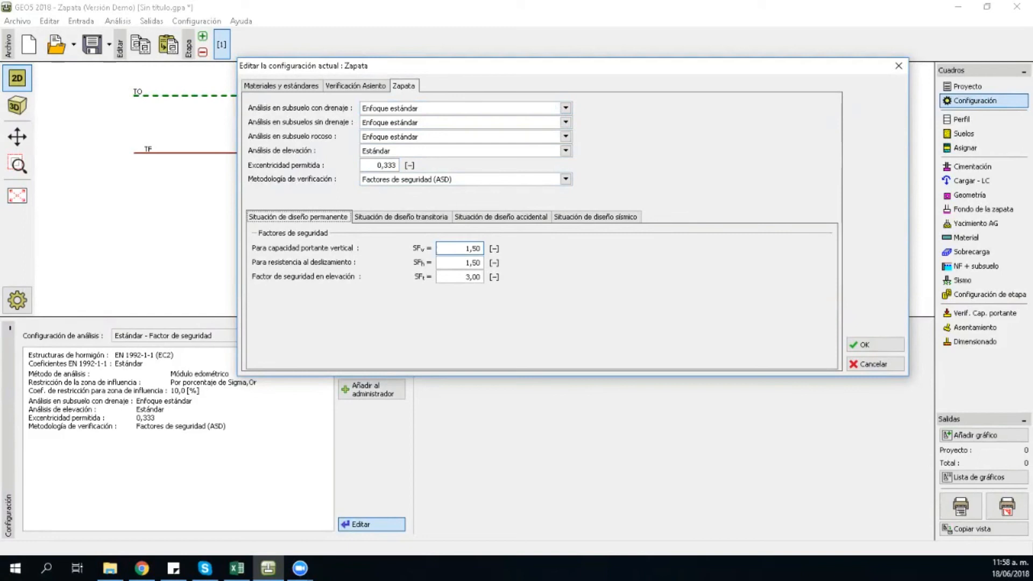
{"action": "left_click", "coordinate": [462, 249]}
{"action": "key", "text": "BackSpace"}
{"action": "key", "text": "BackSpace"}
{"action": "key", "text": "BackSpace"}
{"action": "key", "text": "BackSpace"}
{"action": "type", "text": "3"}
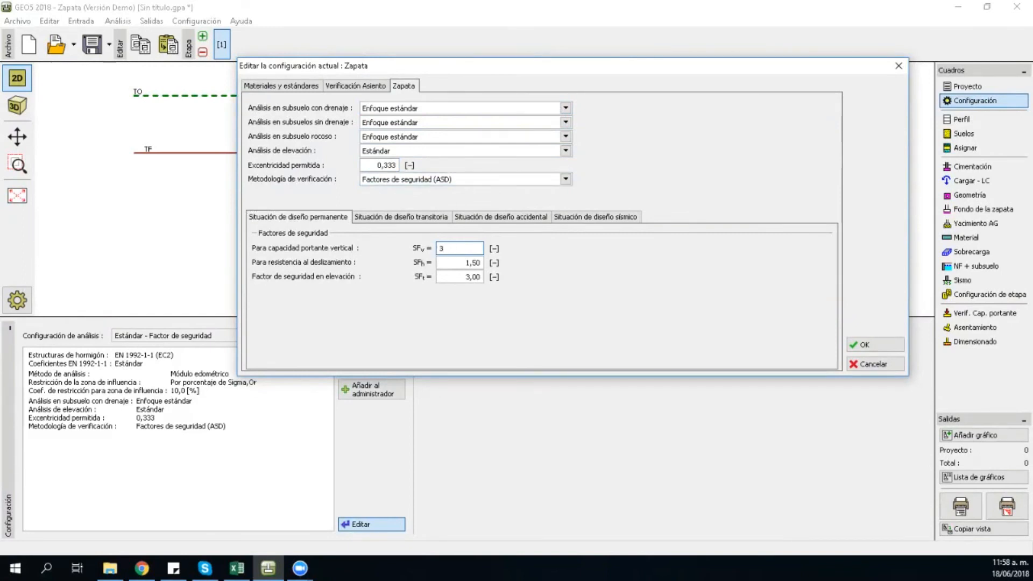
{"action": "left_click", "coordinate": [459, 276]}
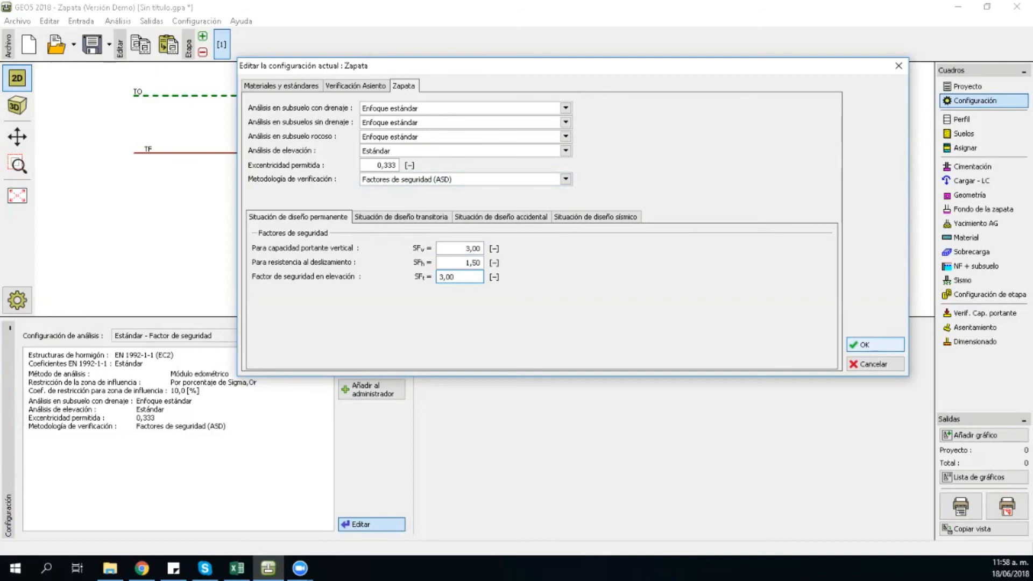
{"action": "left_click", "coordinate": [875, 345]}
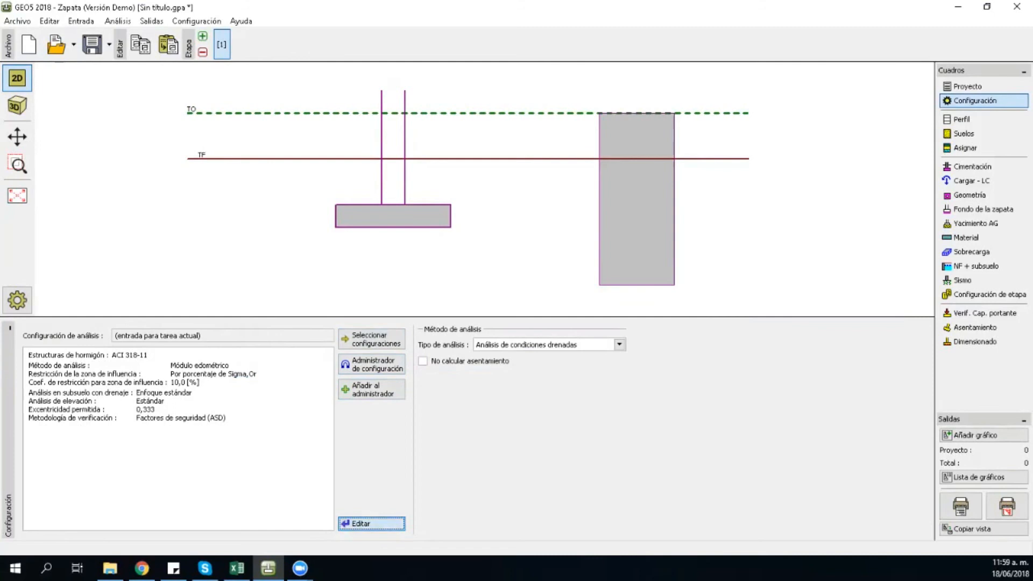
Step: Recheck the configuration's materials, settlement and footing settings, and keep Análisis de condiciones drenadas as the analysis type
{"action": "key", "text": "Return"}
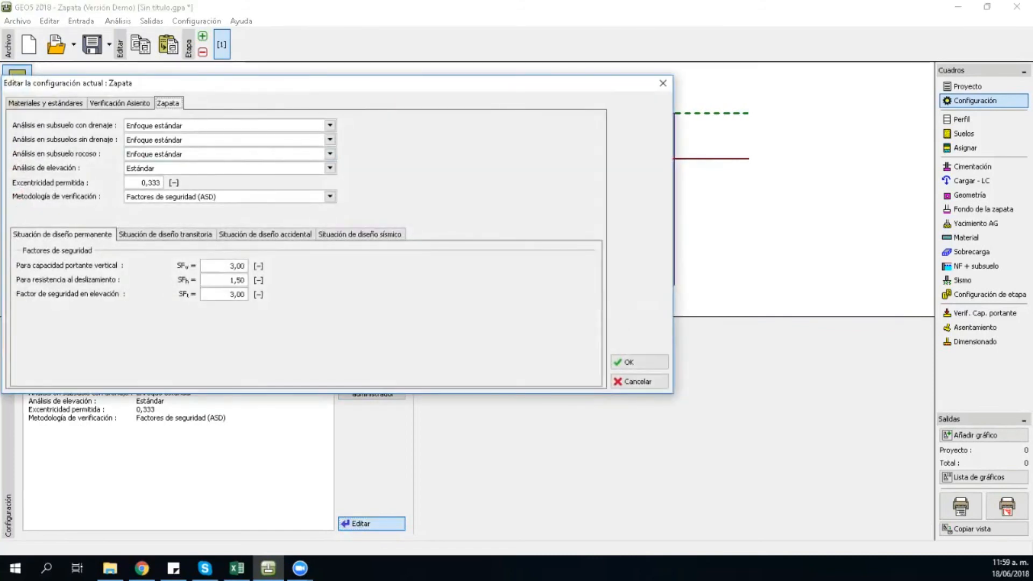
{"action": "key", "text": "Left"}
{"action": "key", "text": "Left"}
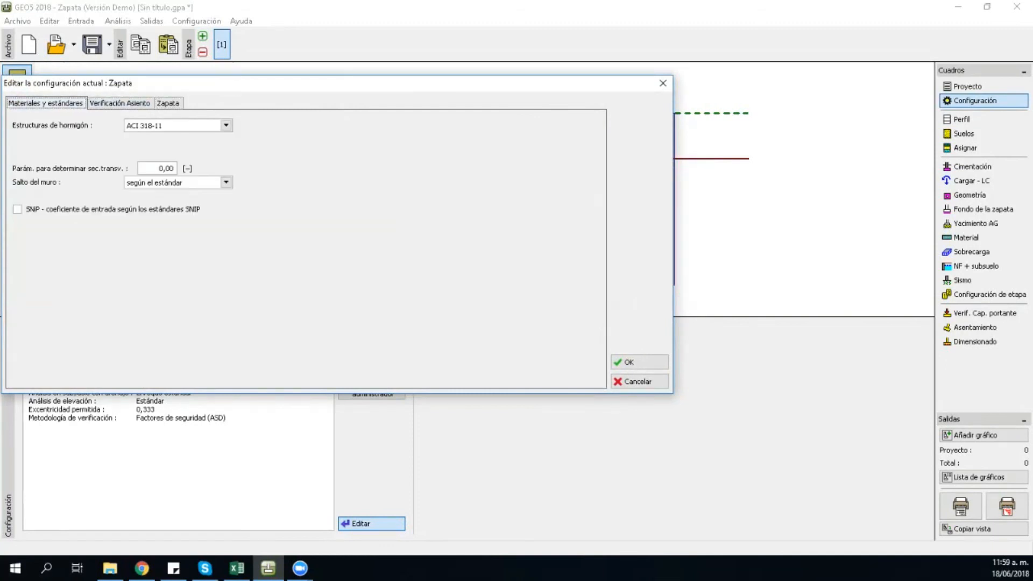
{"action": "key", "text": "Right"}
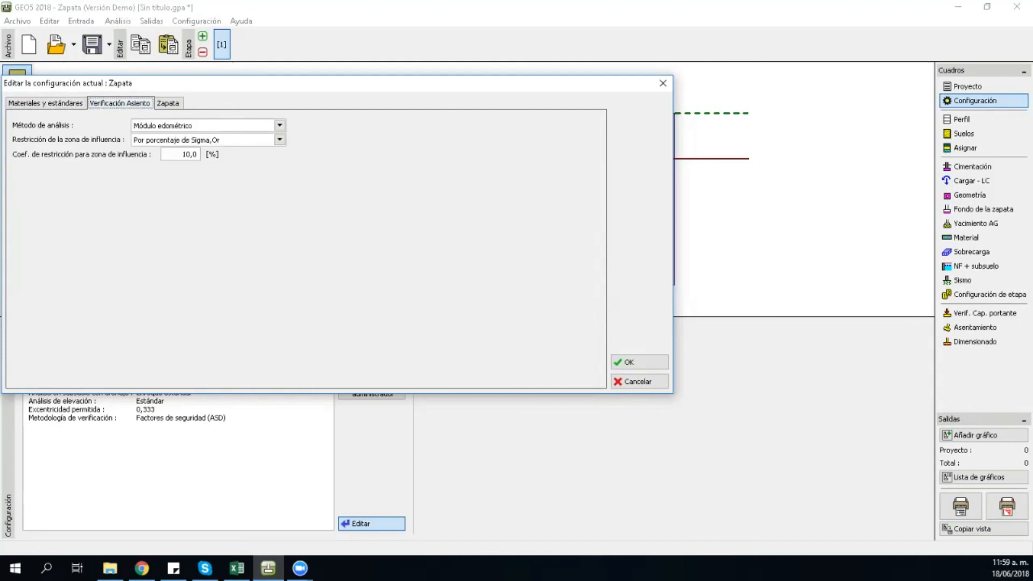
{"action": "key", "text": "Right"}
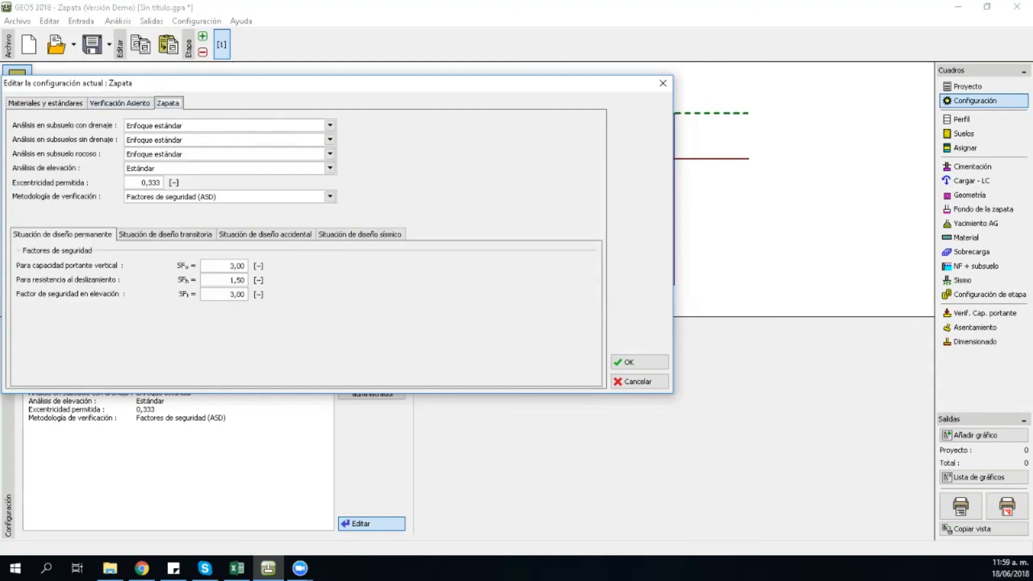
{"action": "key", "text": "Tab"}
{"action": "key", "text": "Return"}
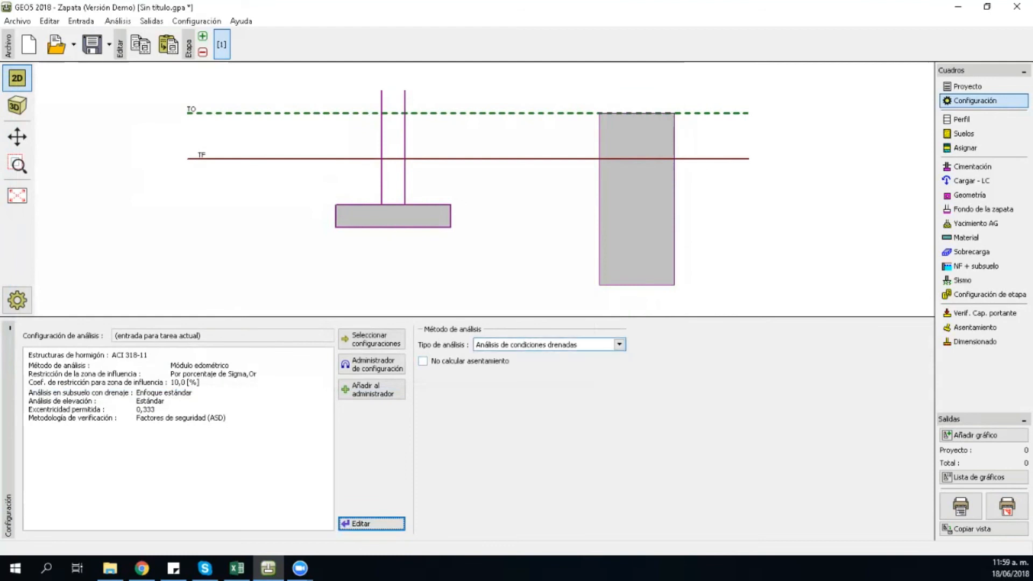
{"action": "left_click", "coordinate": [545, 344]}
{"action": "left_click", "coordinate": [543, 352]}
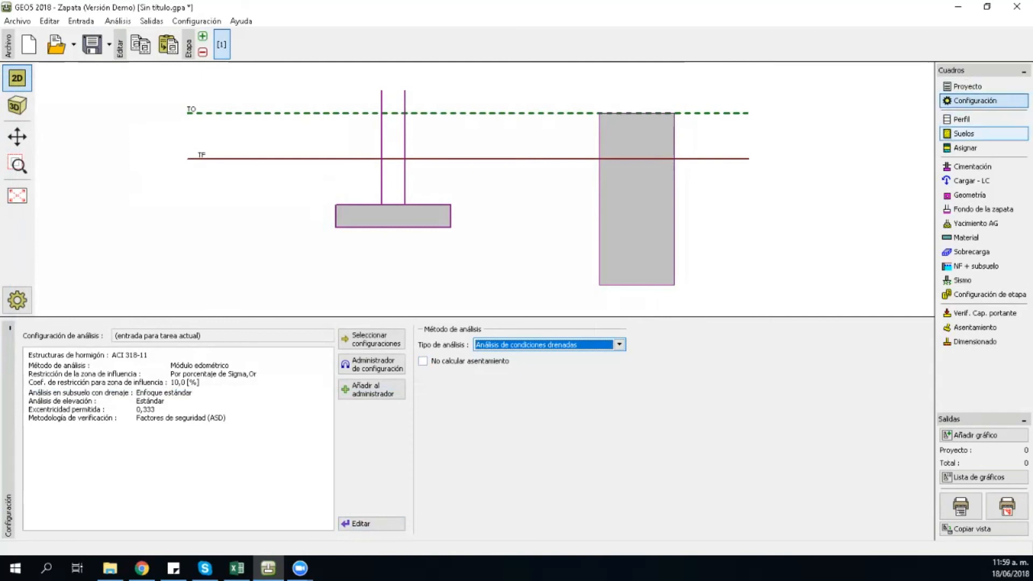
Step: Add soil profile interfaces at depths of 1,45 m, 3,40 m and 6 m
{"action": "left_click", "coordinate": [962, 119]}
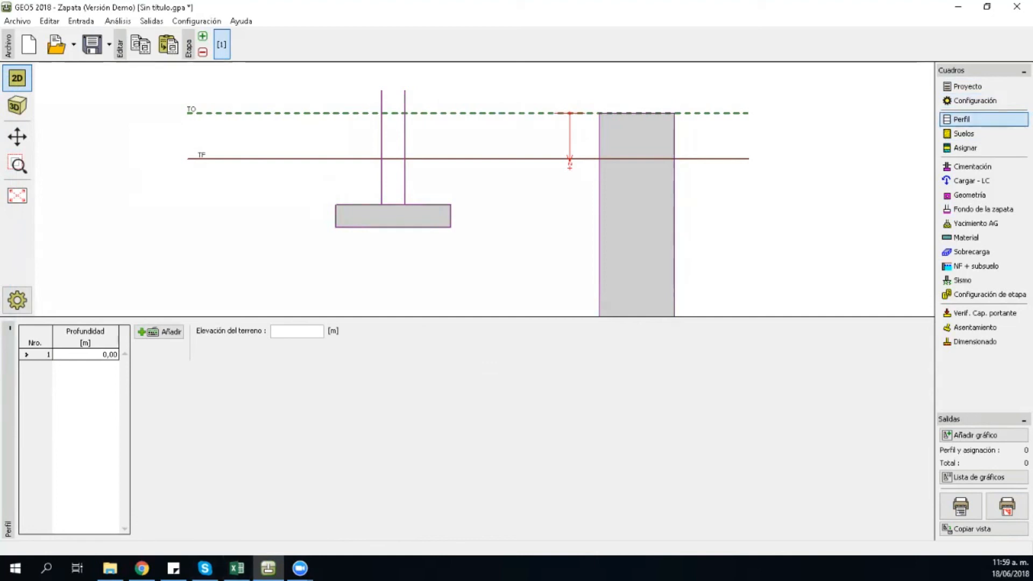
{"action": "left_click", "coordinate": [159, 332]}
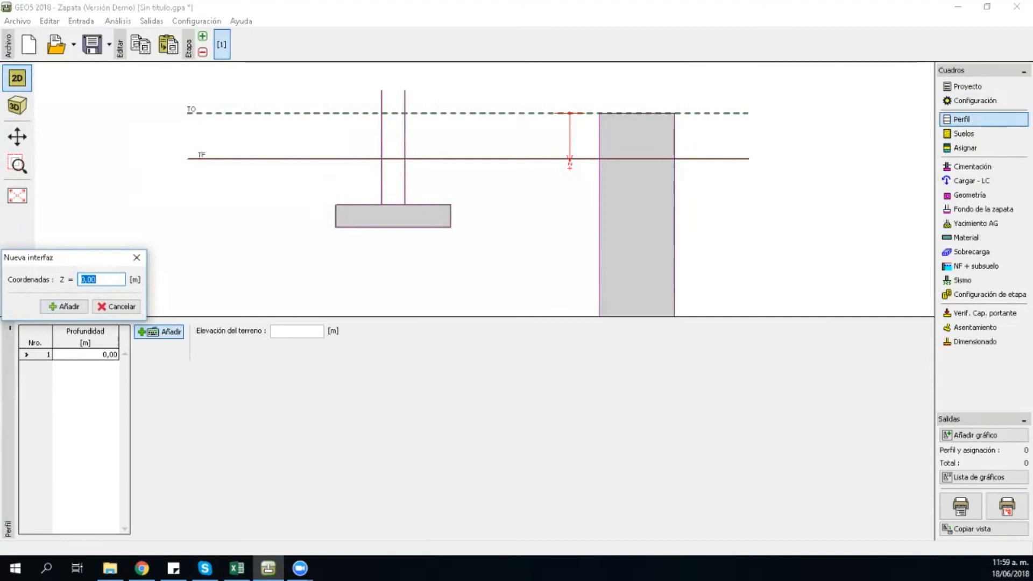
{"action": "key", "text": "BackSpace"}
{"action": "type", "text": "1,45"}
{"action": "key", "text": "Return"}
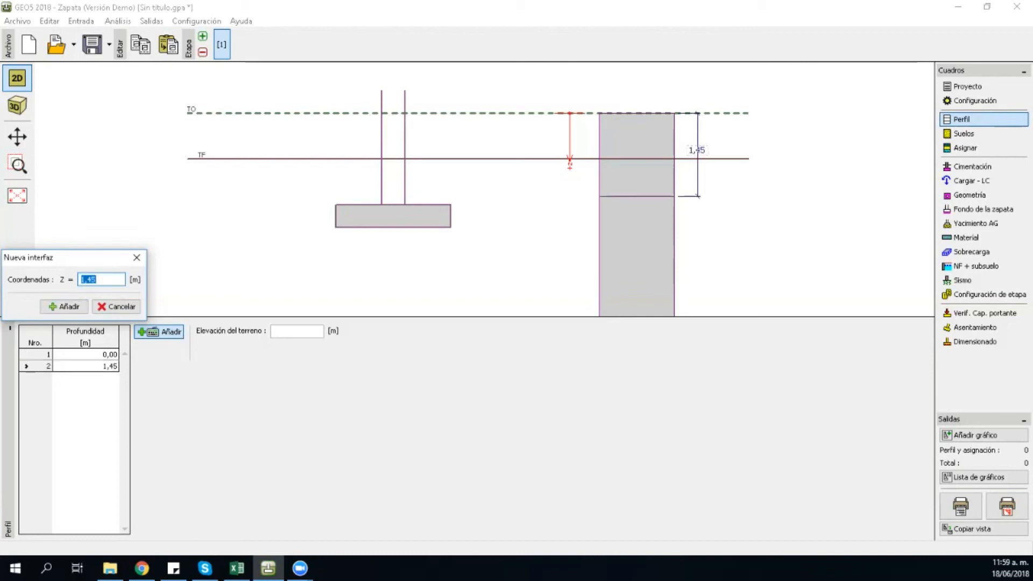
{"action": "type", "text": "3,40"}
{"action": "key", "text": "Return"}
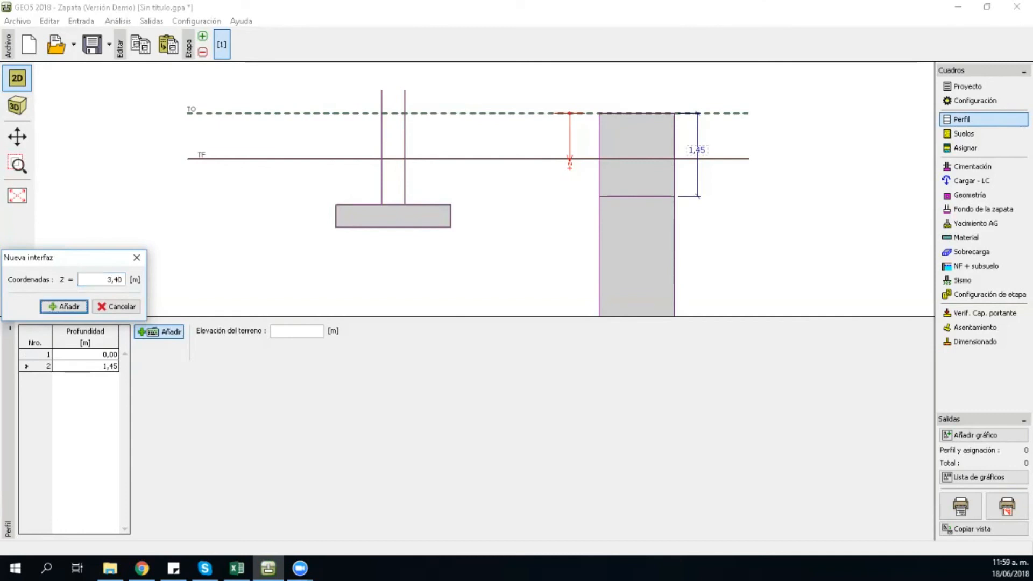
{"action": "type", "text": "6"}
{"action": "key", "text": "Return"}
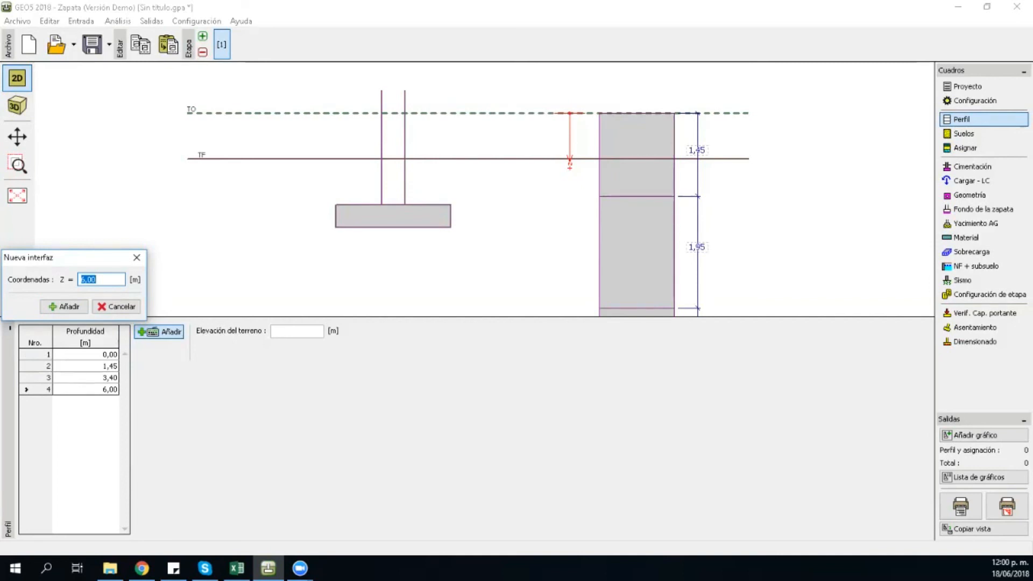
Step: Finish adding interfaces, paste the soils Lleno H, Aluvial and Residual IC from the GeoClipboard, and check each soil's parameters
{"action": "left_click", "coordinate": [116, 306]}
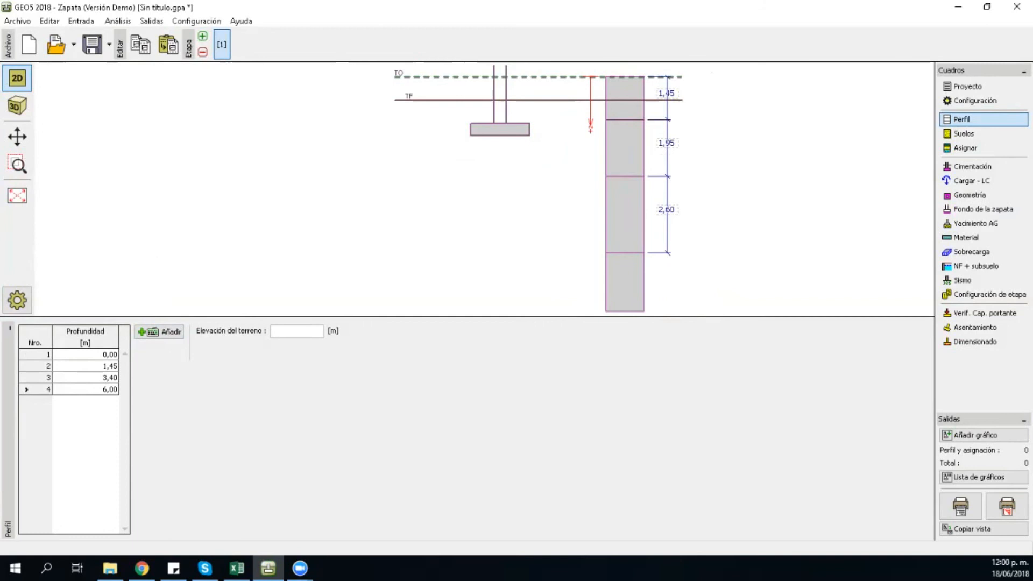
{"action": "left_click", "coordinate": [983, 134]}
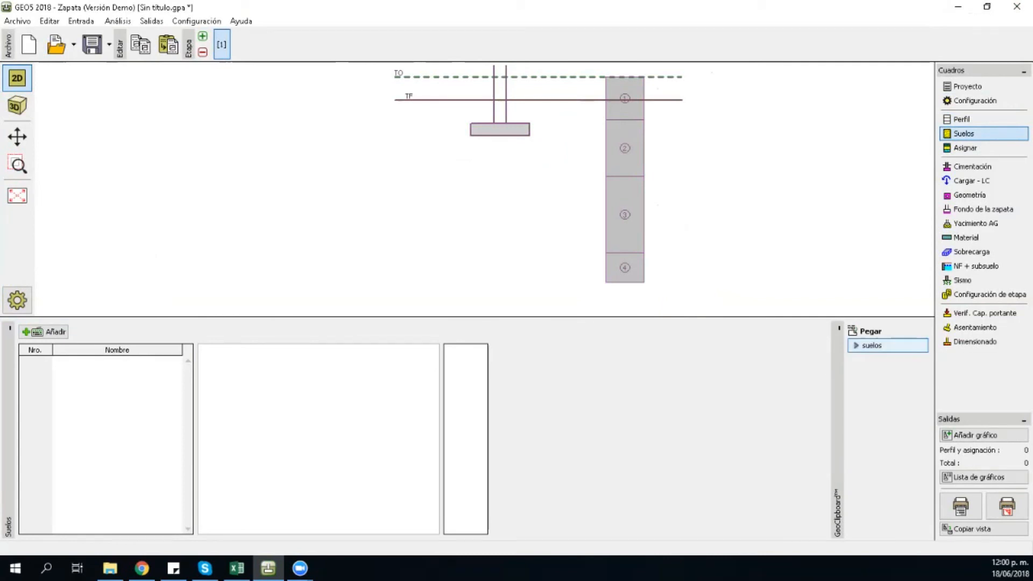
{"action": "left_click", "coordinate": [887, 345]}
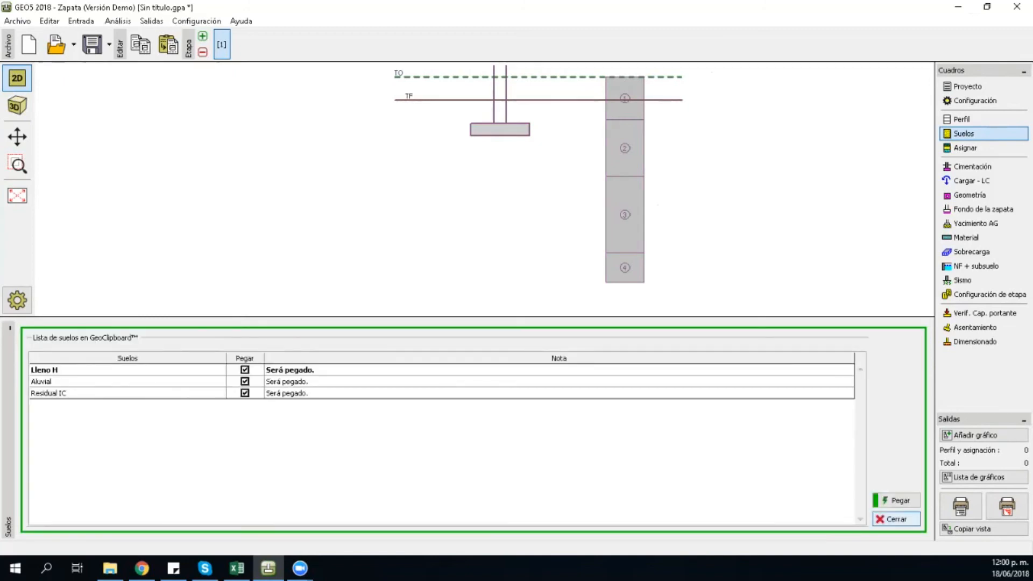
{"action": "left_click", "coordinate": [896, 500]}
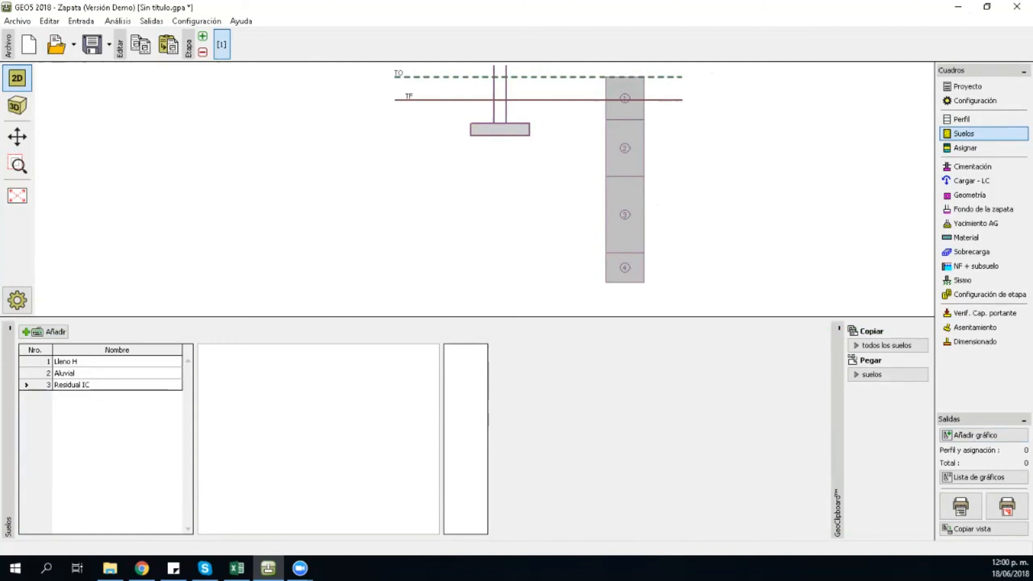
{"action": "left_click", "coordinate": [86, 362]}
{"action": "left_click", "coordinate": [86, 373]}
{"action": "left_click", "coordinate": [86, 384]}
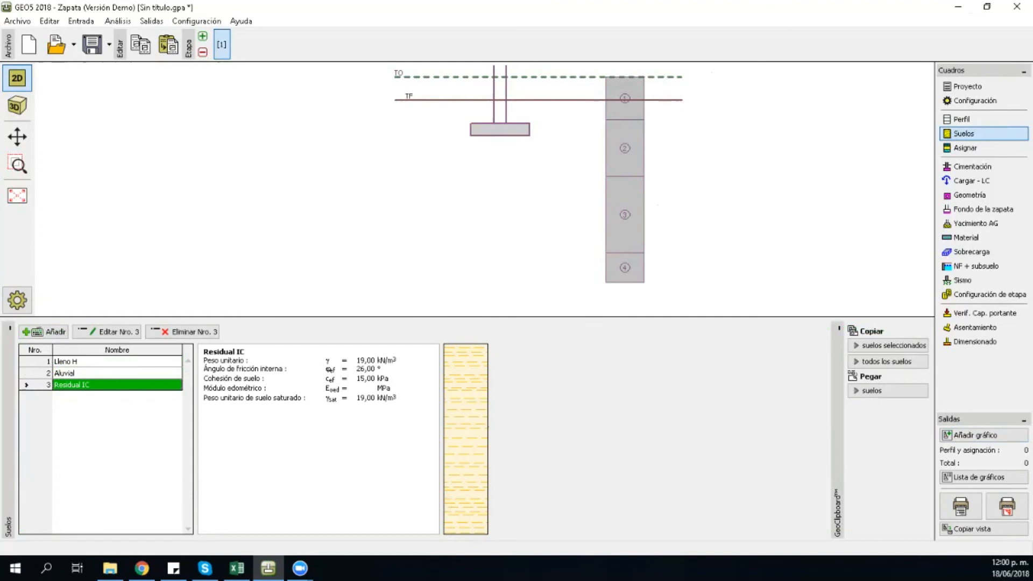
Step: Assign Aluvial to layer 2 and Residual IC to layers 3 and 4 of the soil profile
{"action": "left_click", "coordinate": [983, 148]}
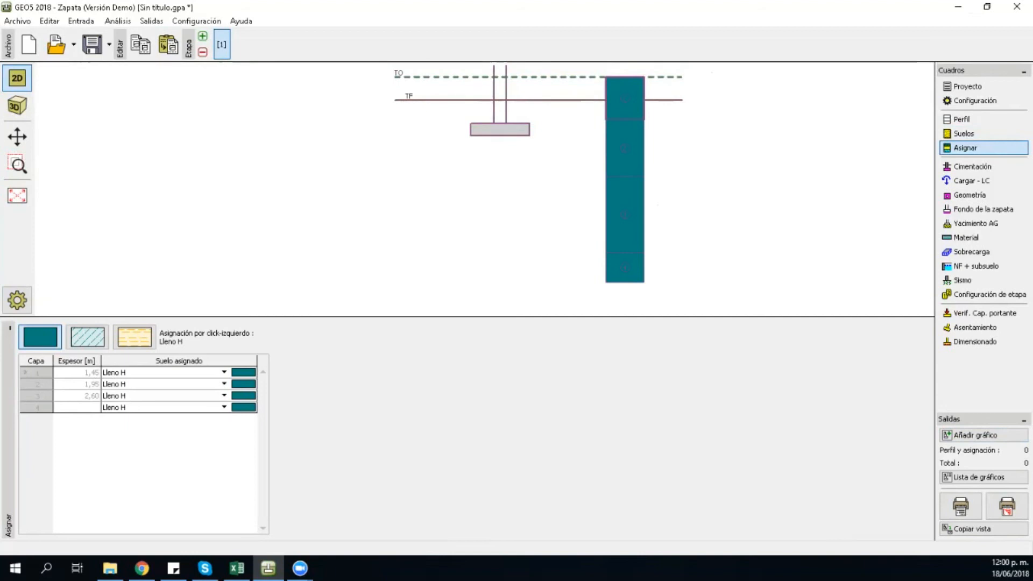
{"action": "left_click", "coordinate": [224, 383]}
{"action": "left_click", "coordinate": [156, 410]}
{"action": "left_click", "coordinate": [224, 396]}
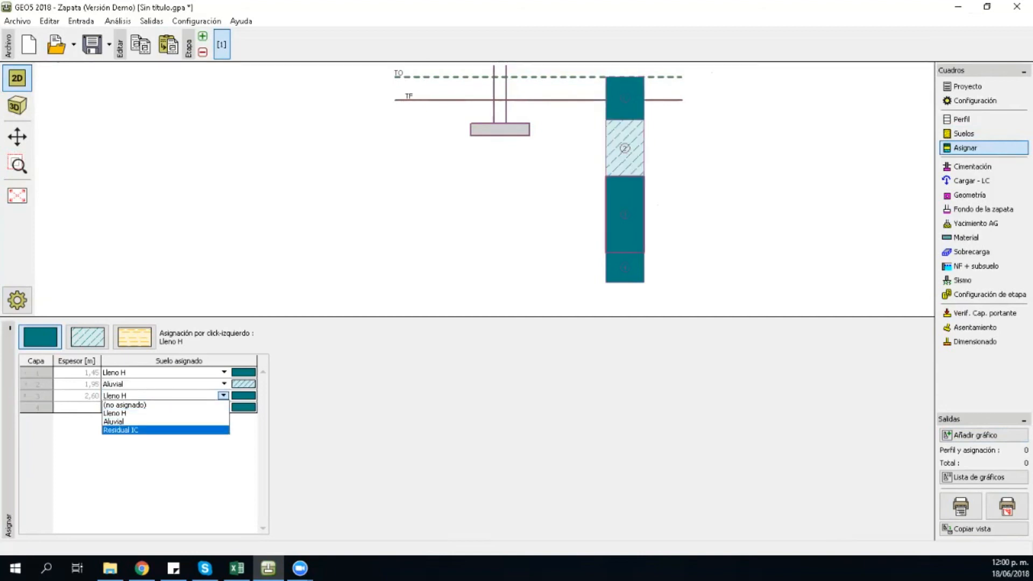
{"action": "left_click", "coordinate": [120, 430]}
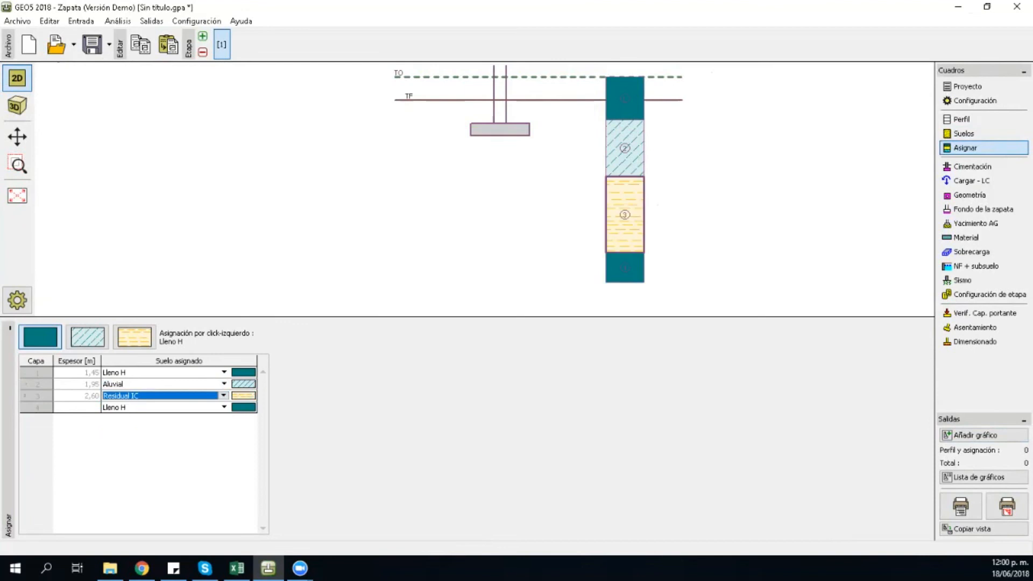
{"action": "left_click", "coordinate": [223, 407]}
{"action": "left_click", "coordinate": [120, 441]}
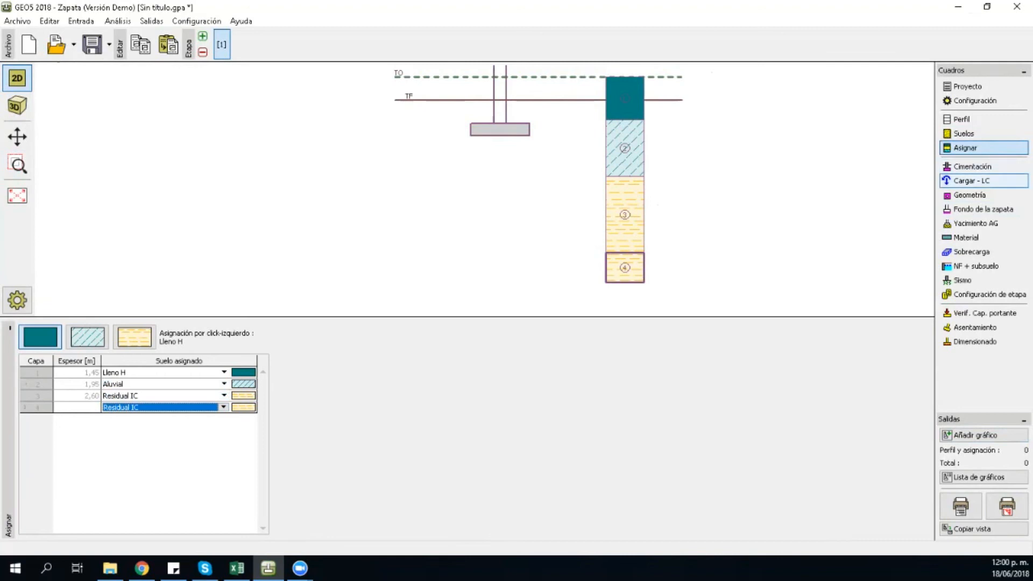
Step: Keep Zapata centrada as the foundation type and set the depth of the footing bottom to 2,00 m
{"action": "left_click", "coordinate": [971, 167]}
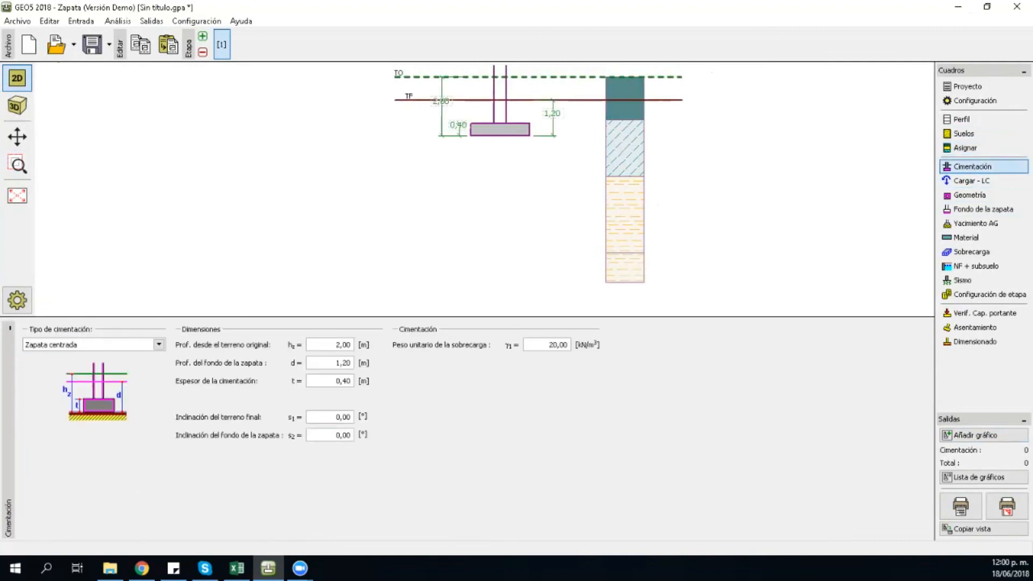
{"action": "left_click", "coordinate": [159, 345]}
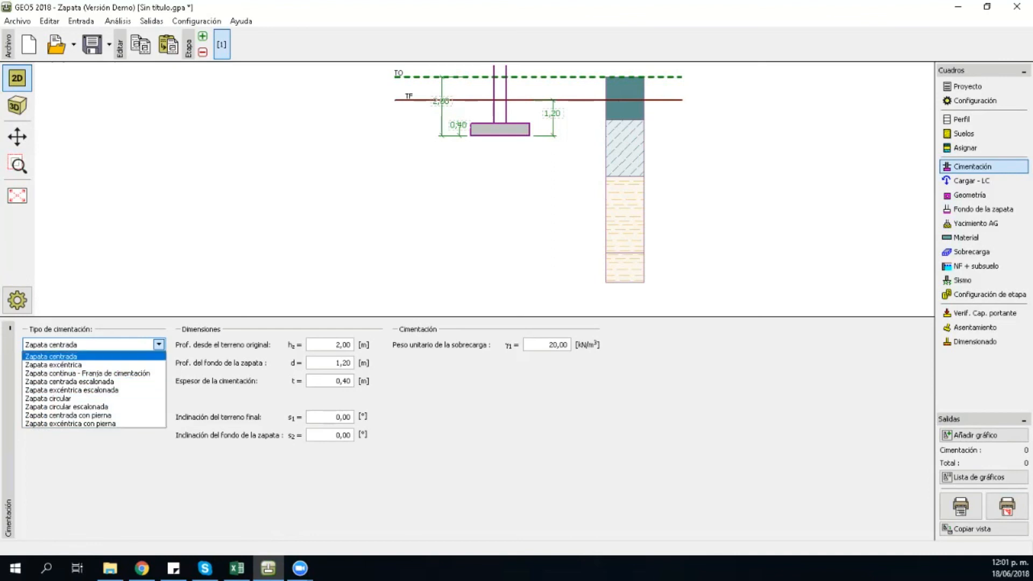
{"action": "left_click", "coordinate": [70, 356]}
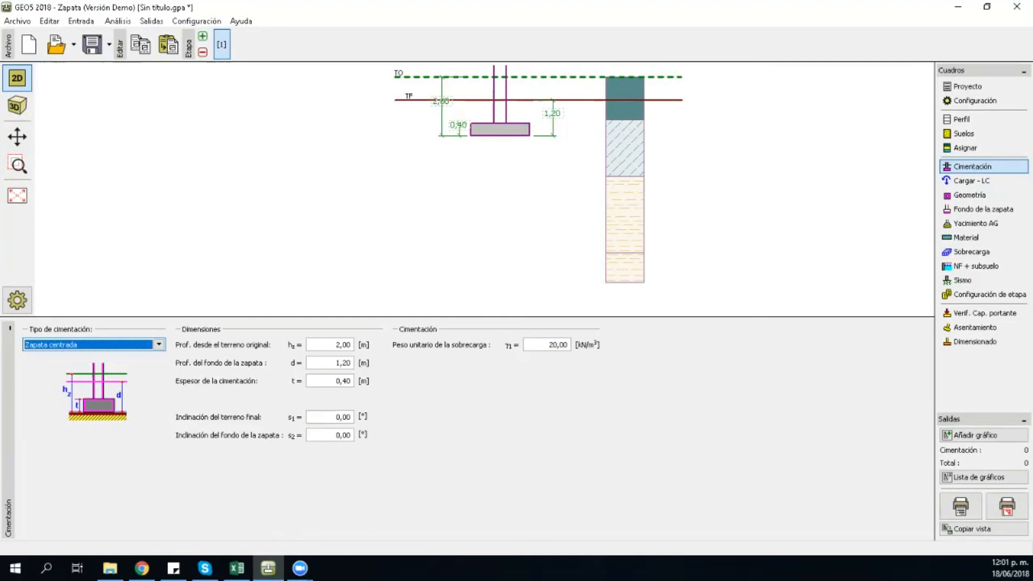
{"action": "left_click", "coordinate": [334, 345]}
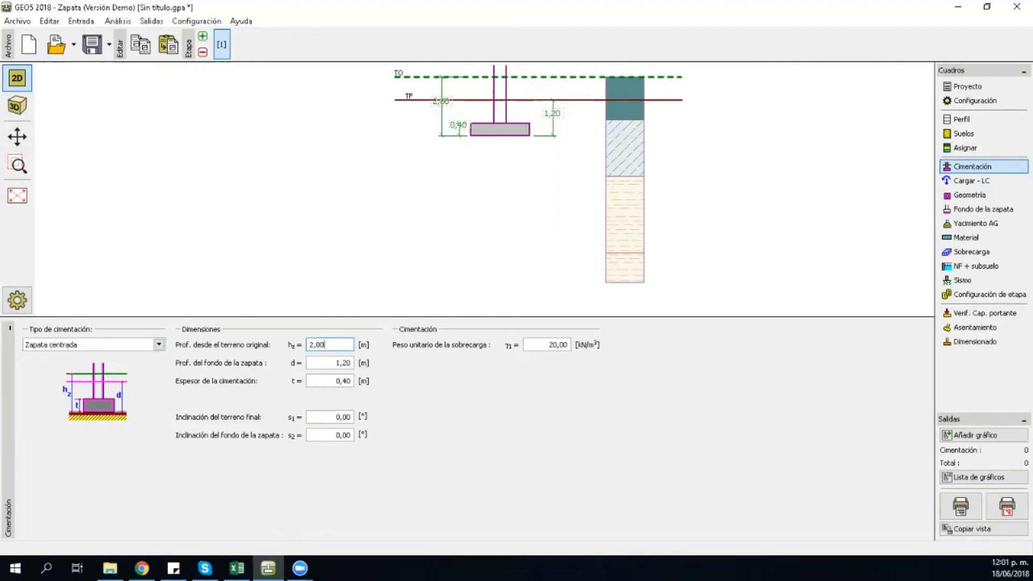
{"action": "key", "text": "Tab"}
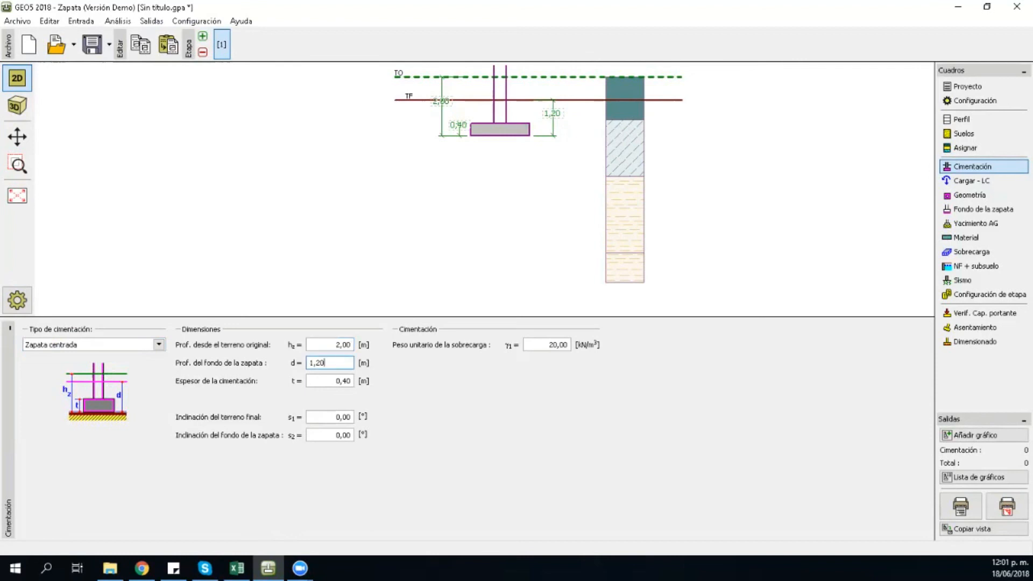
{"action": "type", "text": "2"}
{"action": "left_click", "coordinate": [318, 381]}
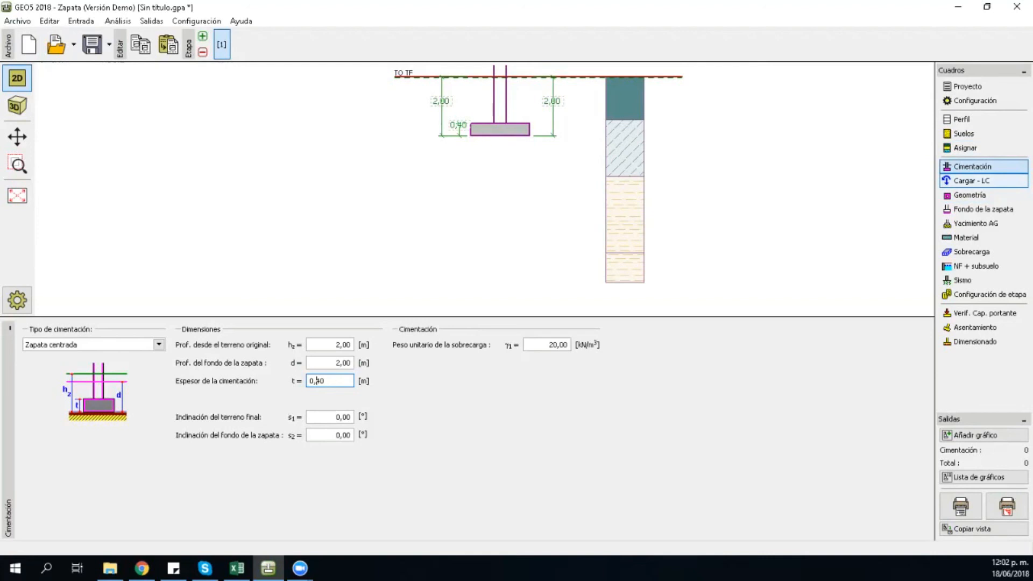
Step: Add a design load with a vertical force N of 150 kN and a bending moment My of 80 kNm
{"action": "left_click", "coordinate": [968, 180]}
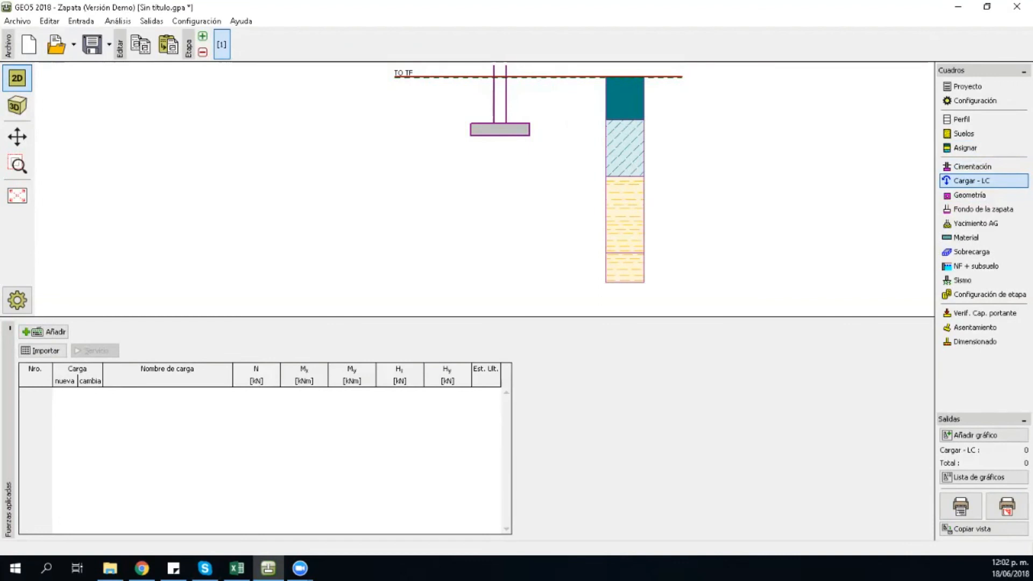
{"action": "left_click", "coordinate": [44, 331]}
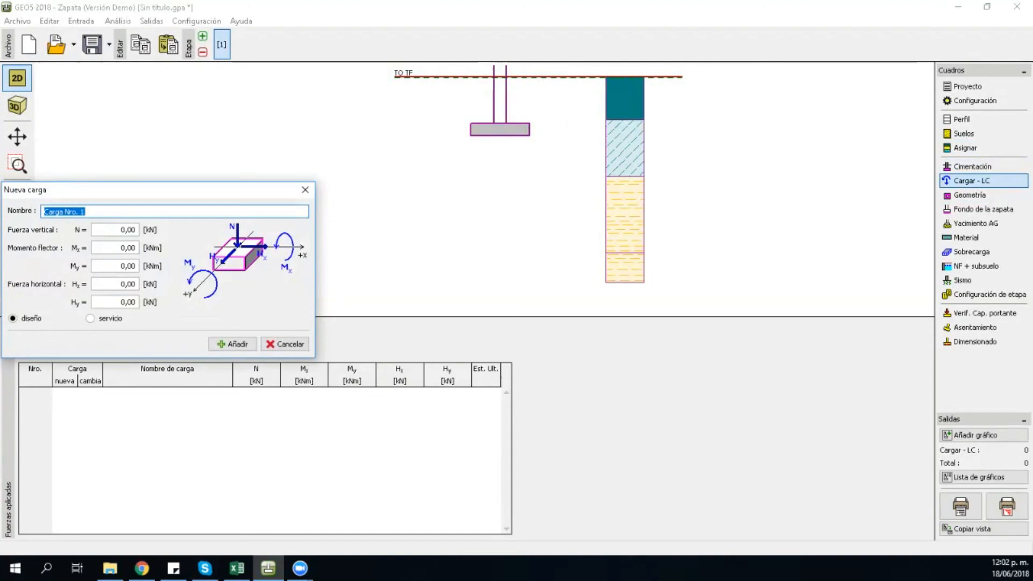
{"action": "key", "text": "Tab"}
{"action": "type", "text": "150"}
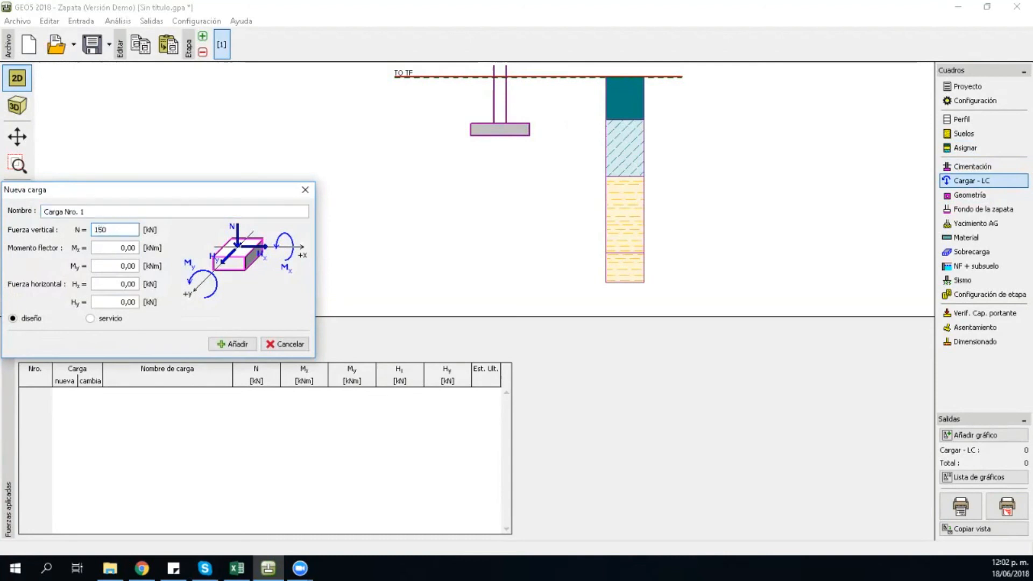
{"action": "left_click", "coordinate": [113, 266]}
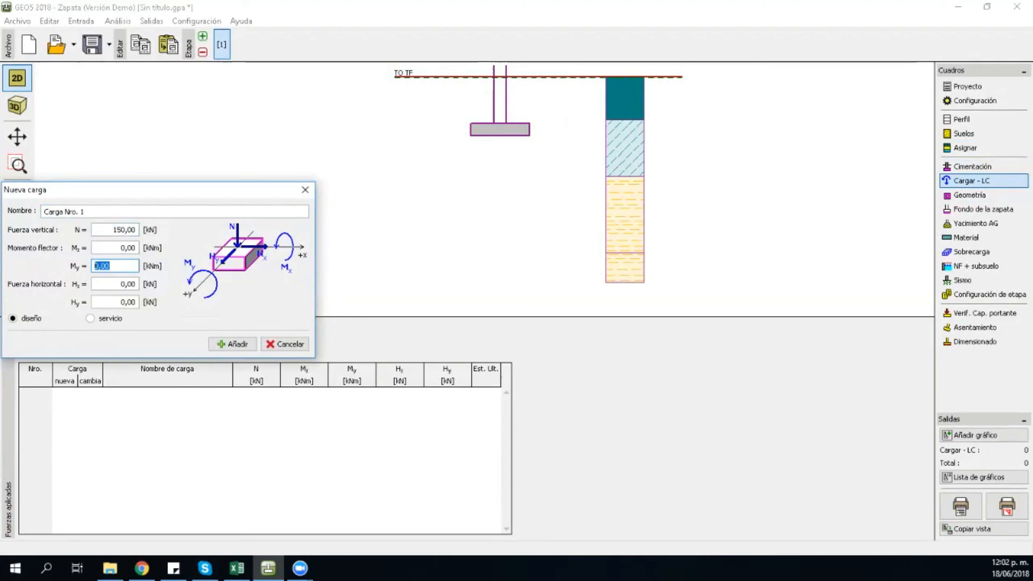
{"action": "type", "text": "80"}
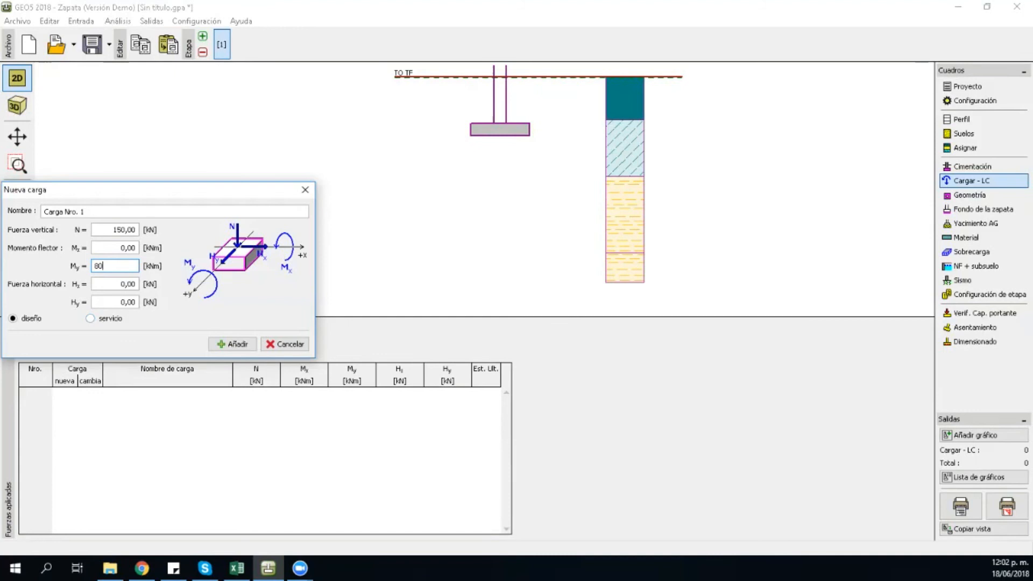
{"action": "left_click", "coordinate": [90, 318]}
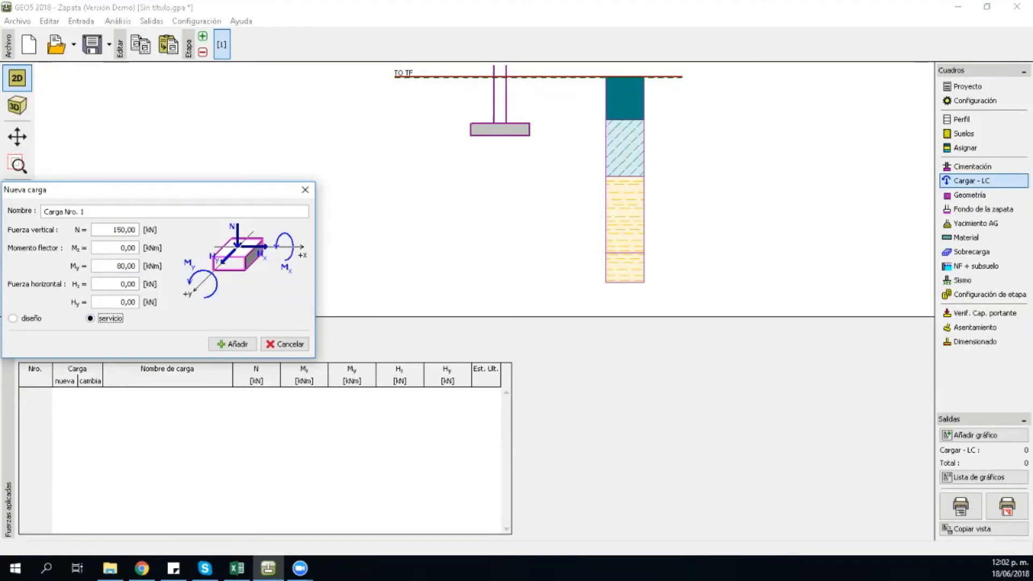
{"action": "left_click", "coordinate": [12, 318]}
{"action": "left_click", "coordinate": [232, 344]}
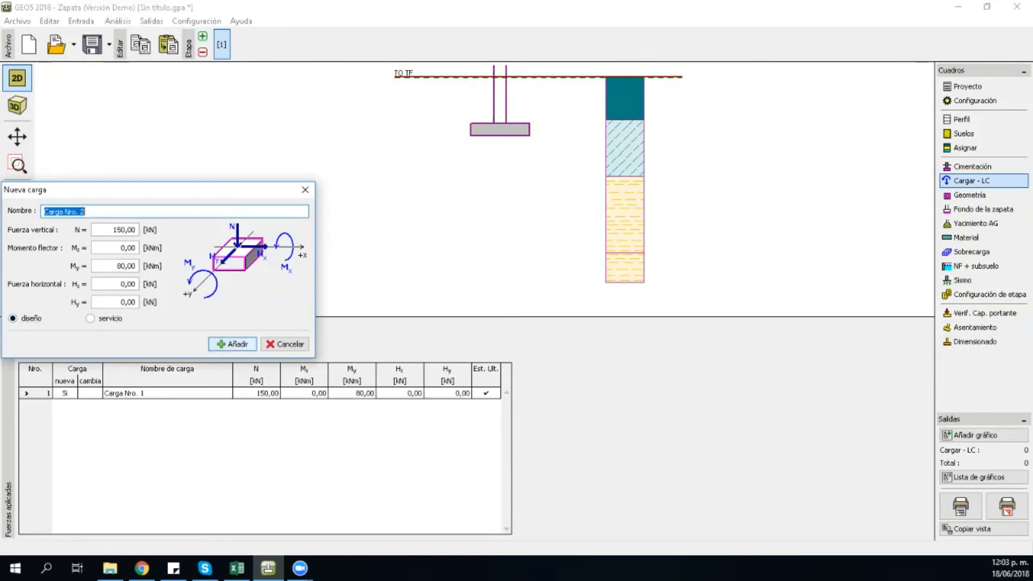
{"action": "left_click", "coordinate": [284, 344]}
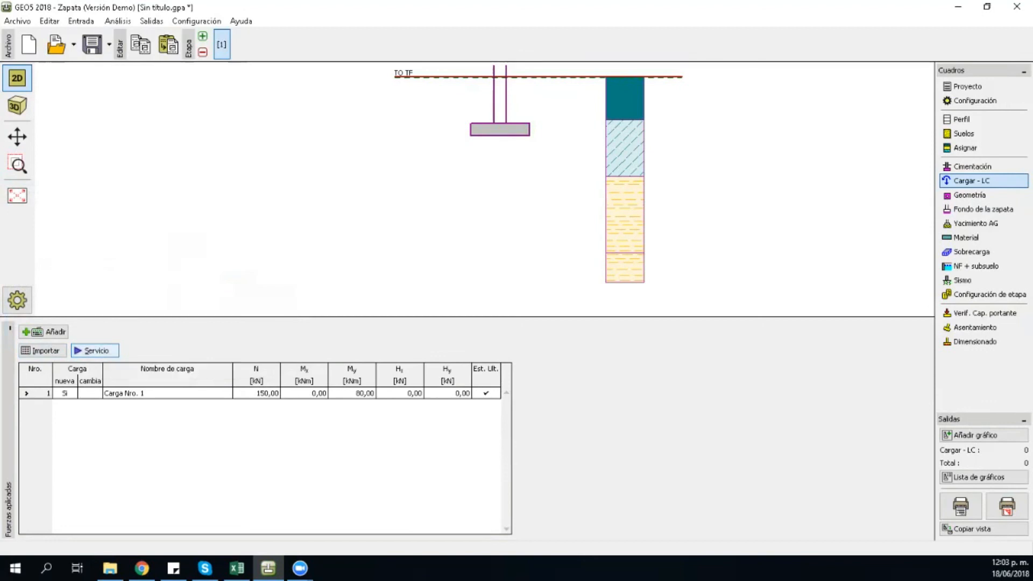
Step: Generate the service load from the design load using a dividing coefficient of 1,1
{"action": "left_click", "coordinate": [94, 350]}
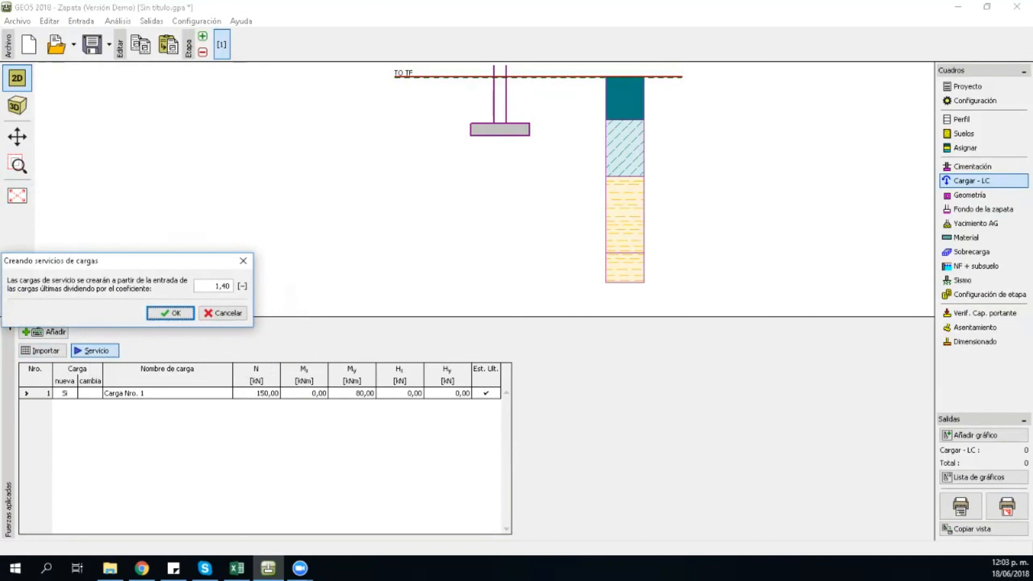
{"action": "left_click", "coordinate": [199, 286]}
{"action": "double_click", "coordinate": [202, 286]}
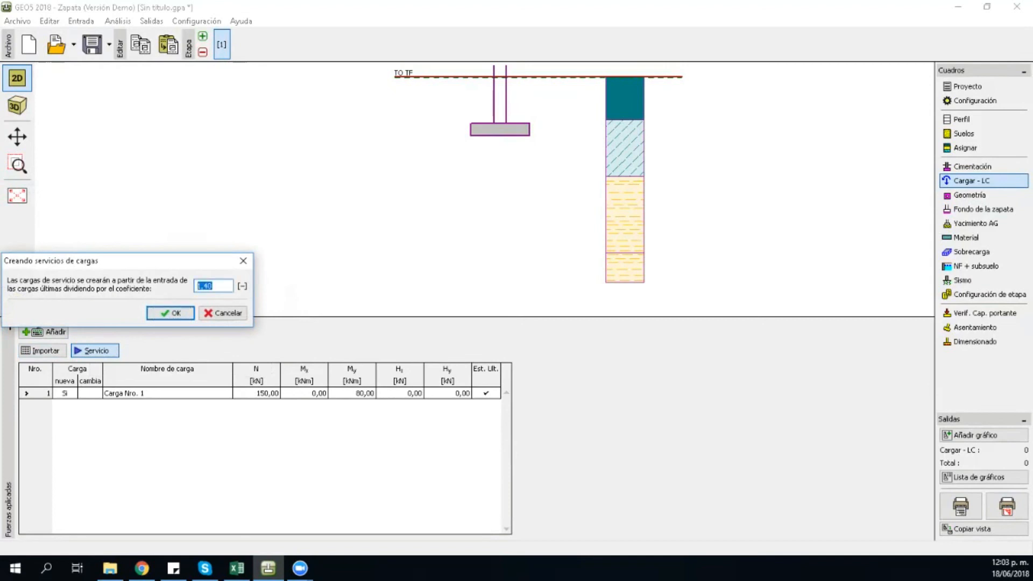
{"action": "key", "text": "BackSpace"}
{"action": "type", "text": "1,1"}
{"action": "key", "text": "Tab"}
{"action": "key", "text": "Return"}
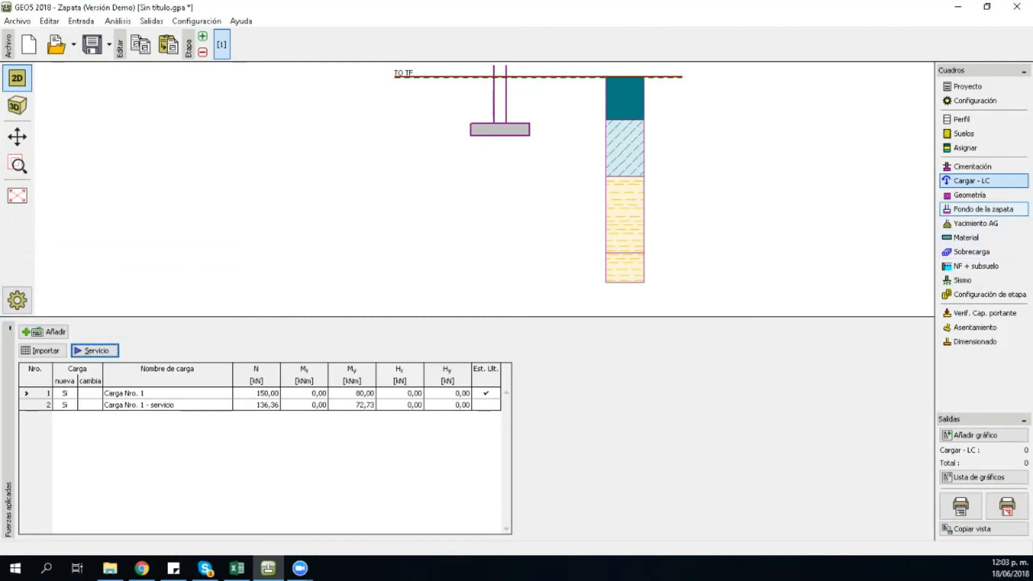
Step: Try to run the automatic design of the footing's dimensions
{"action": "left_click", "coordinate": [969, 194]}
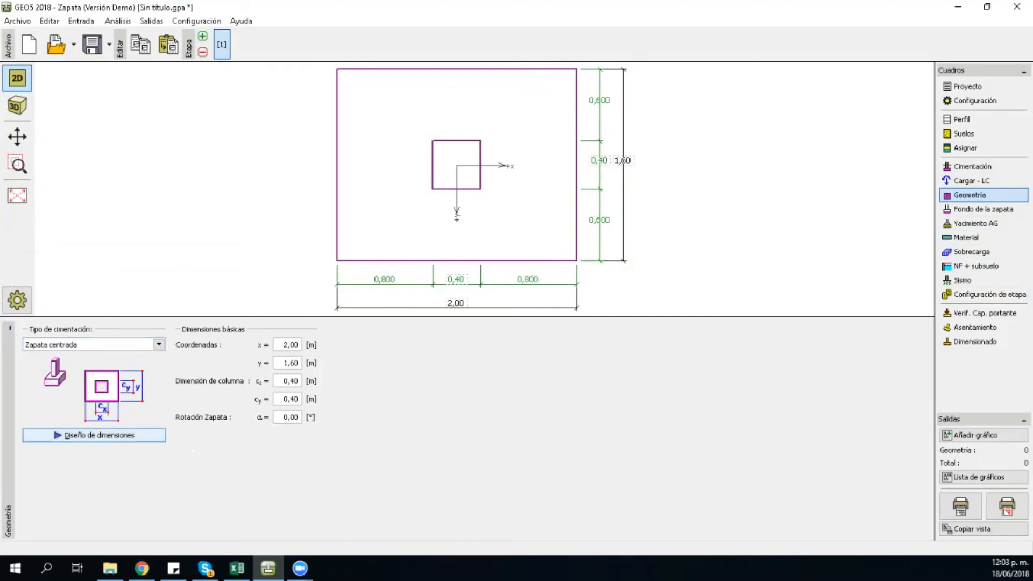
{"action": "left_click", "coordinate": [94, 434]}
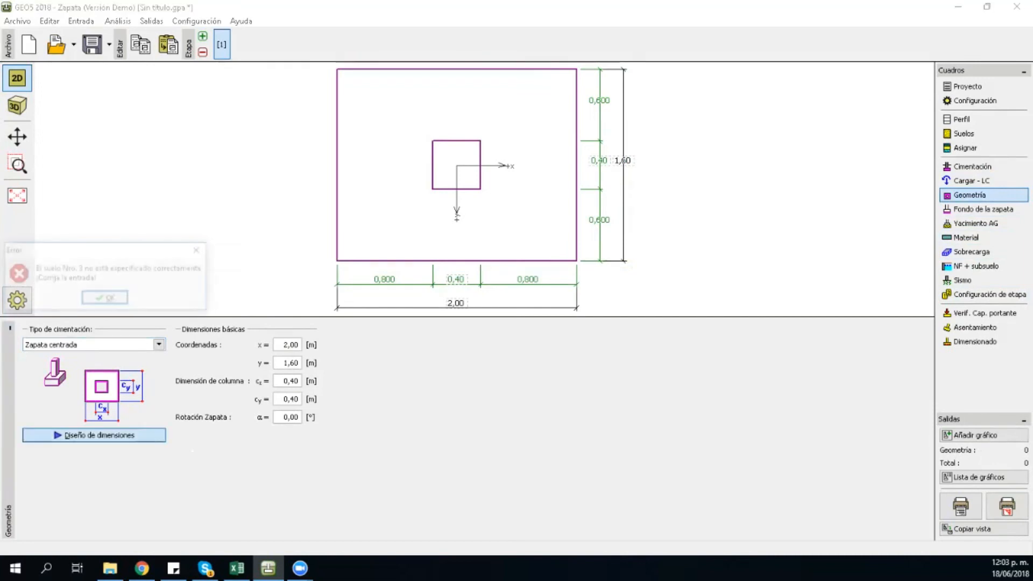
{"action": "left_click_drag", "start_coordinate": [111, 248], "coordinate": [435, 210]}
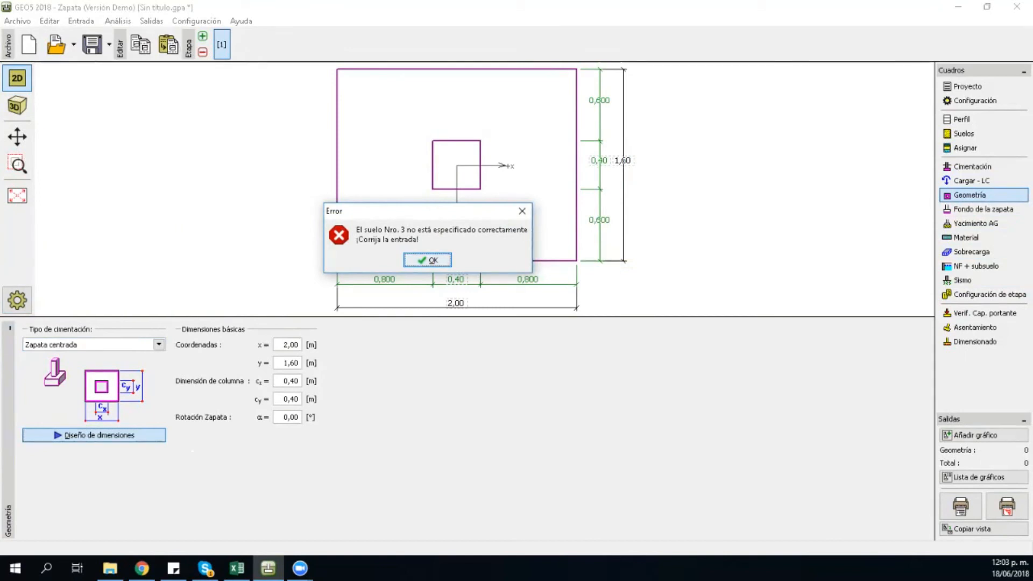
{"action": "key", "text": "Return"}
Step: Complete the settlement parameters of soil Lleno H with a Poisson's ratio of 0,23 and an oedometric modulus of 15 MPa
{"action": "left_click", "coordinate": [963, 133]}
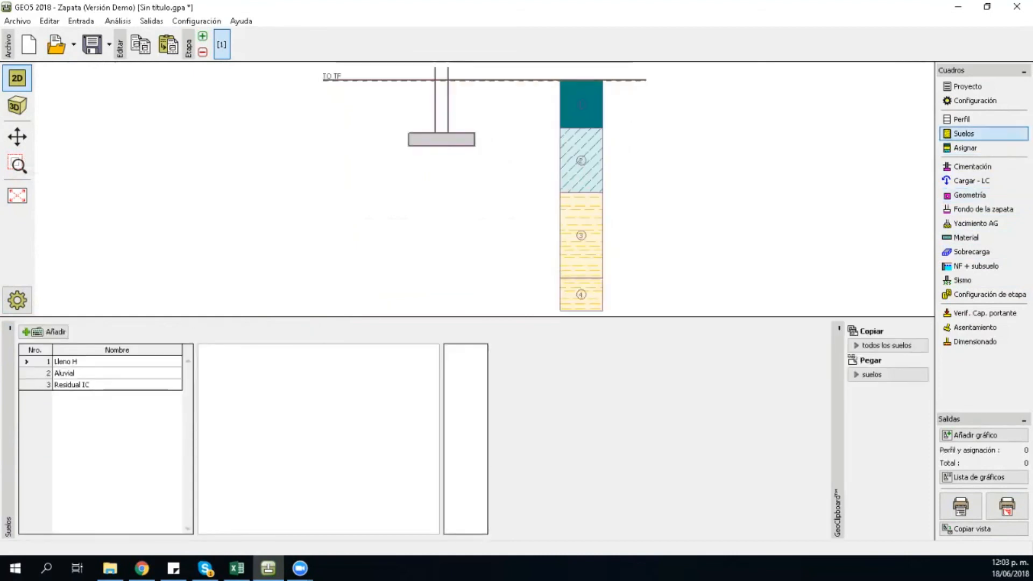
{"action": "left_click", "coordinate": [97, 362]}
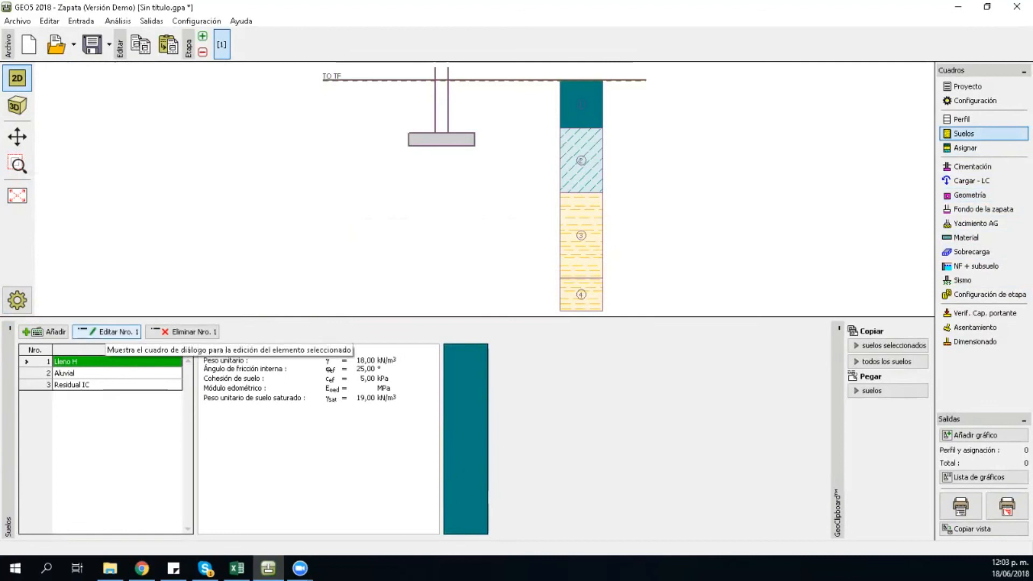
{"action": "left_click", "coordinate": [107, 331]}
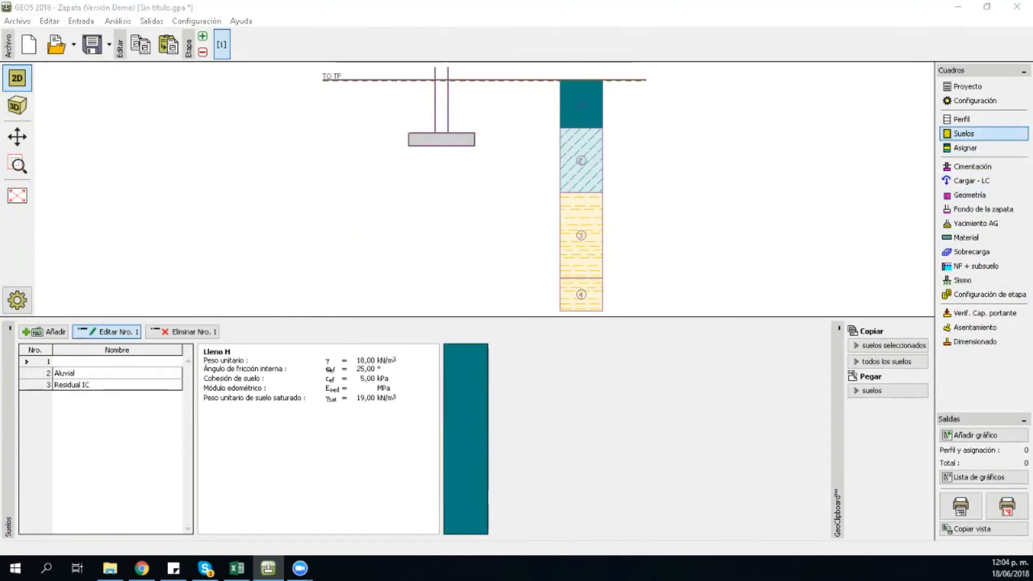
{"action": "left_click_drag", "start_coordinate": [307, 131], "coordinate": [414, 118]}
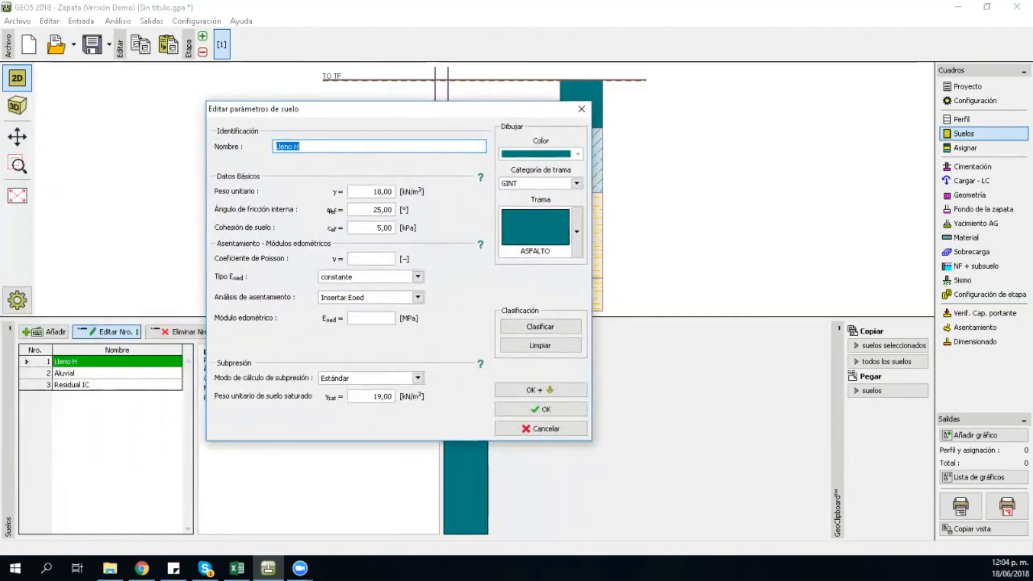
{"action": "left_click", "coordinate": [371, 258]}
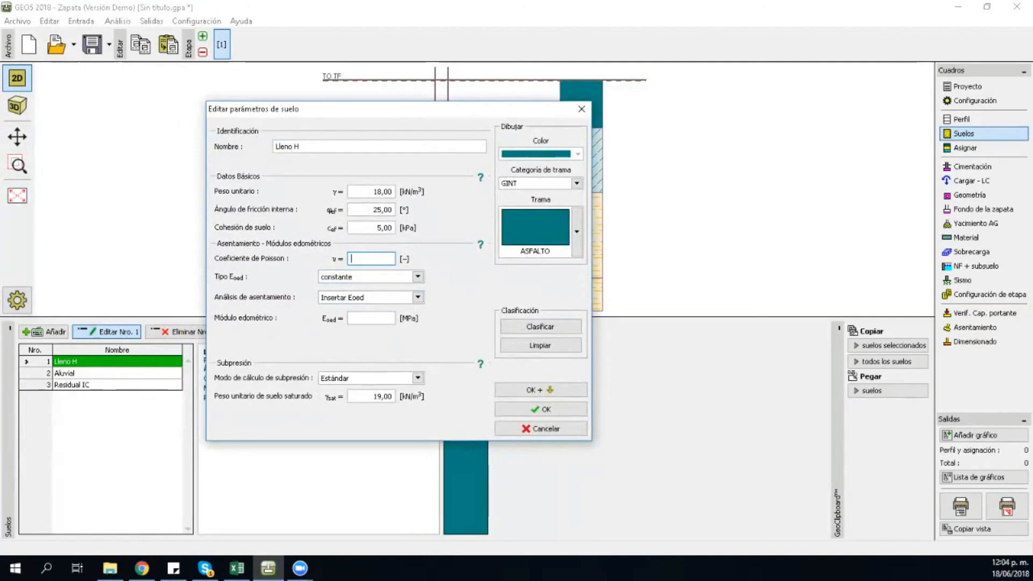
{"action": "type", "text": "0,23"}
{"action": "left_click", "coordinate": [377, 298]}
{"action": "left_click", "coordinate": [371, 317]}
{"action": "left_click", "coordinate": [371, 317]}
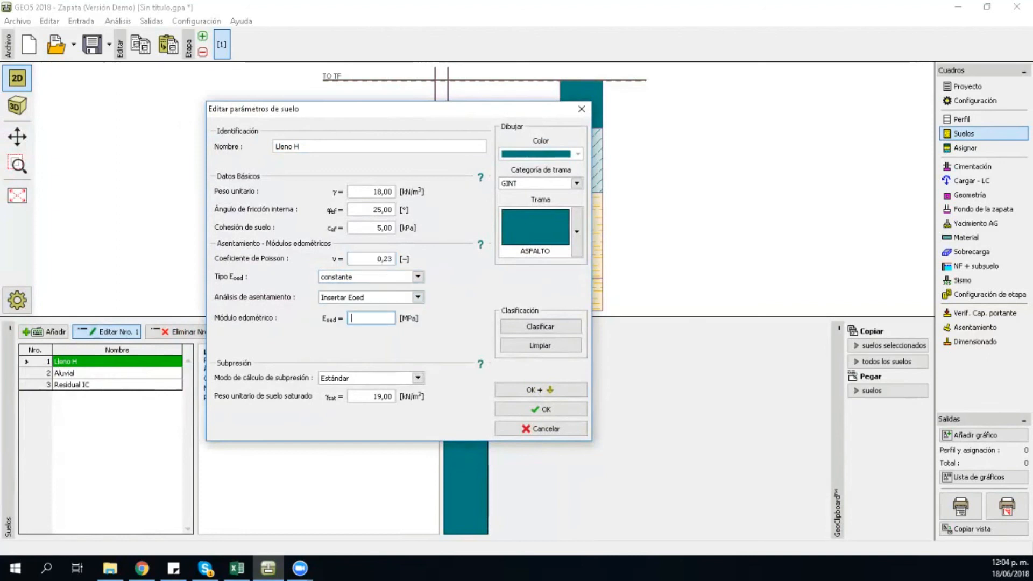
{"action": "type", "text": "15"}
{"action": "left_click", "coordinate": [542, 409]}
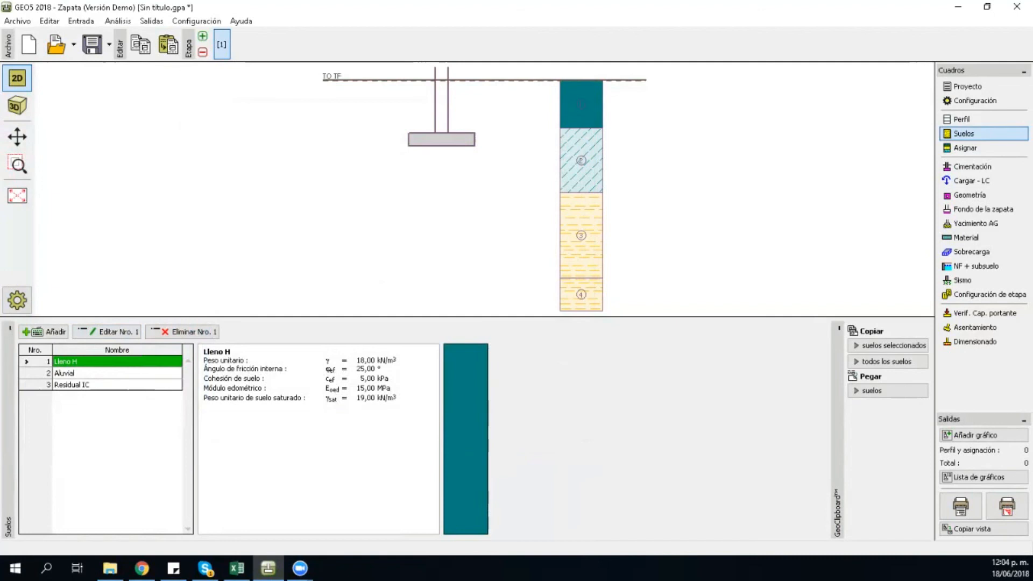
Step: Set the Poisson's ratio of soil Aluvial to 0,20 and its oedometric modulus to 9 MPa
{"action": "left_click", "coordinate": [108, 373]}
{"action": "left_click", "coordinate": [107, 332]}
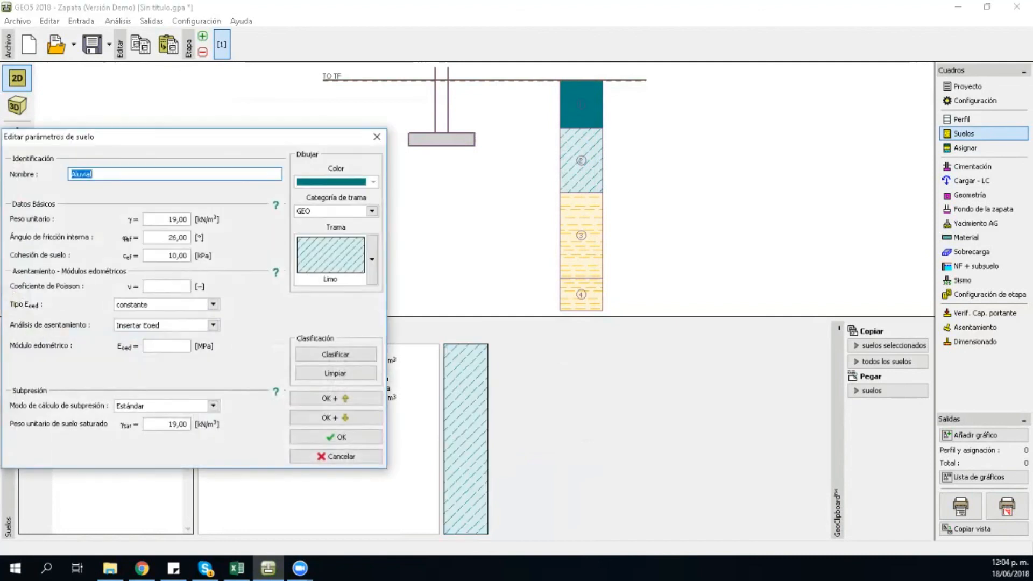
{"action": "left_click_drag", "start_coordinate": [215, 136], "coordinate": [429, 116]}
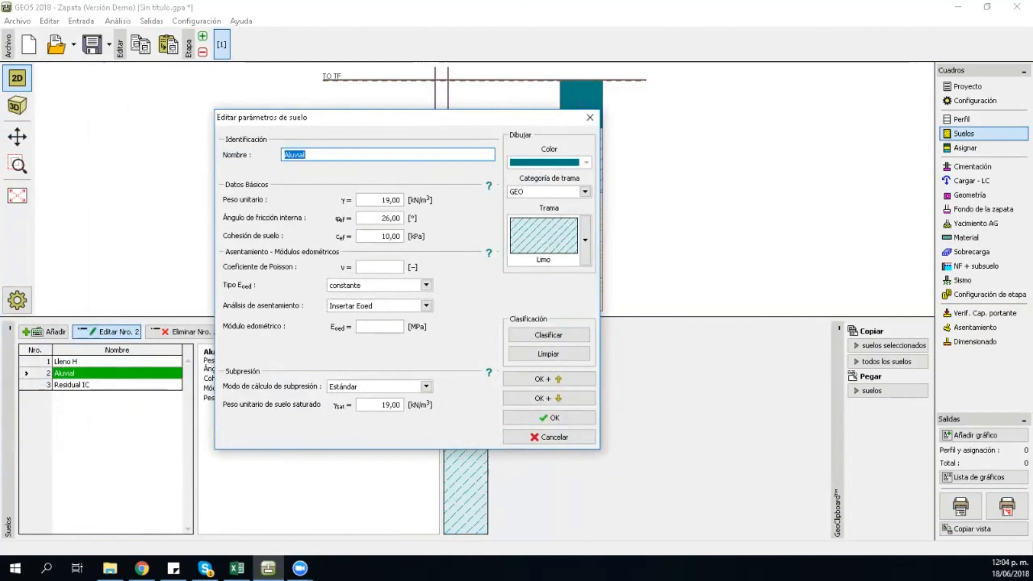
{"action": "left_click", "coordinate": [380, 266]}
{"action": "type", "text": "0,2"}
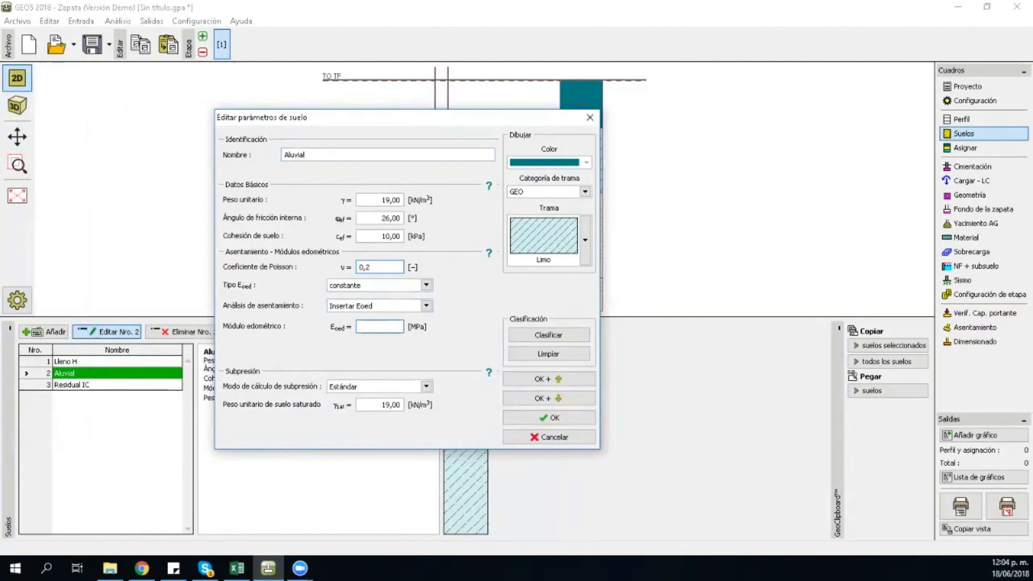
{"action": "left_click", "coordinate": [379, 326]}
{"action": "type", "text": "9"}
{"action": "key", "text": "Tab"}
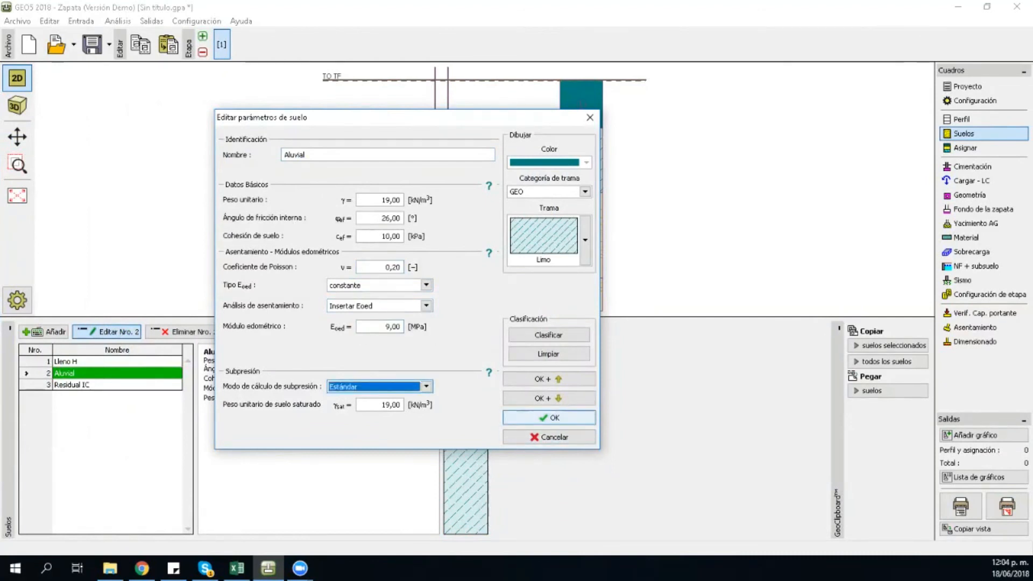
{"action": "left_click", "coordinate": [549, 418]}
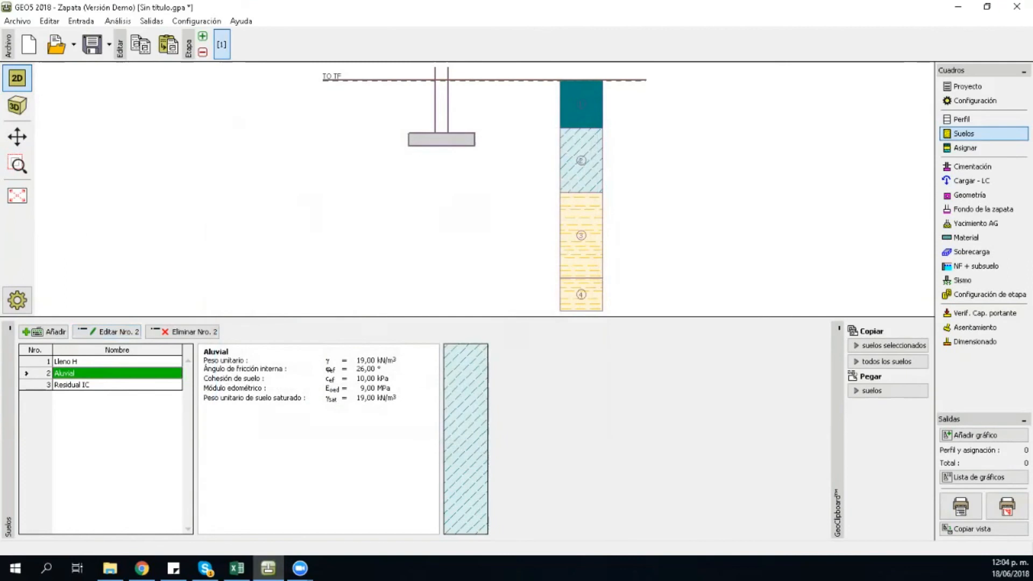
Step: Give soil Residual IC a Poisson's ratio of 0,34 and an oedometric modulus of 12 MPa
{"action": "left_click", "coordinate": [107, 385]}
{"action": "left_click", "coordinate": [108, 331]}
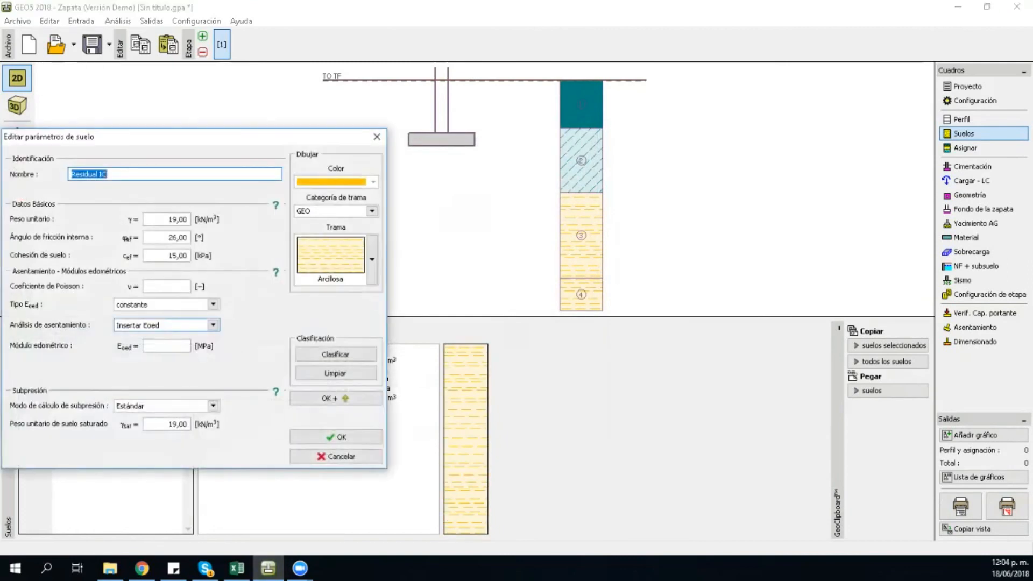
{"action": "left_click_drag", "start_coordinate": [260, 140], "coordinate": [578, 111]}
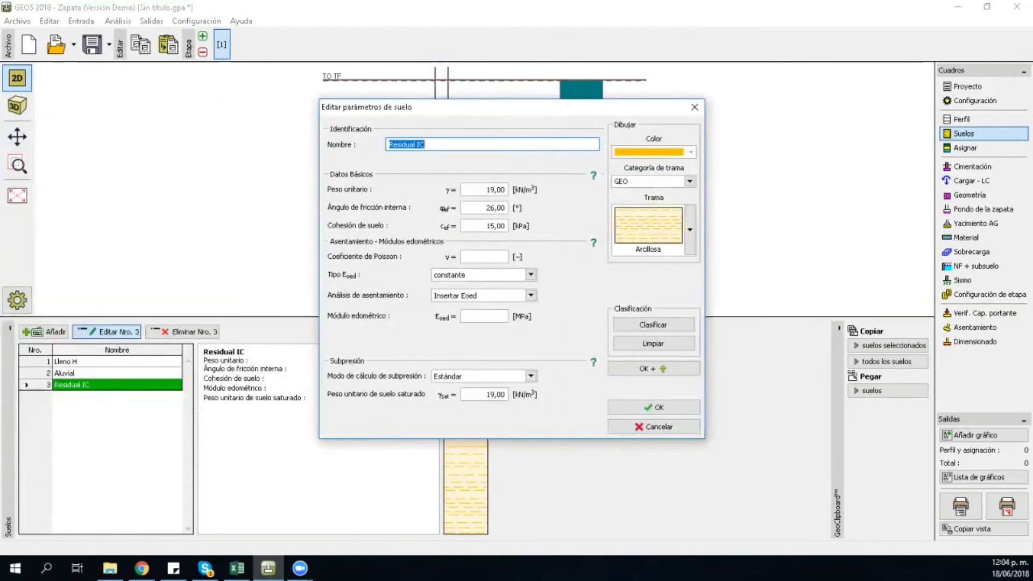
{"action": "left_click", "coordinate": [483, 257]}
{"action": "type", "text": "0,34"}
{"action": "key", "text": "Tab"}
{"action": "key", "text": "Tab"}
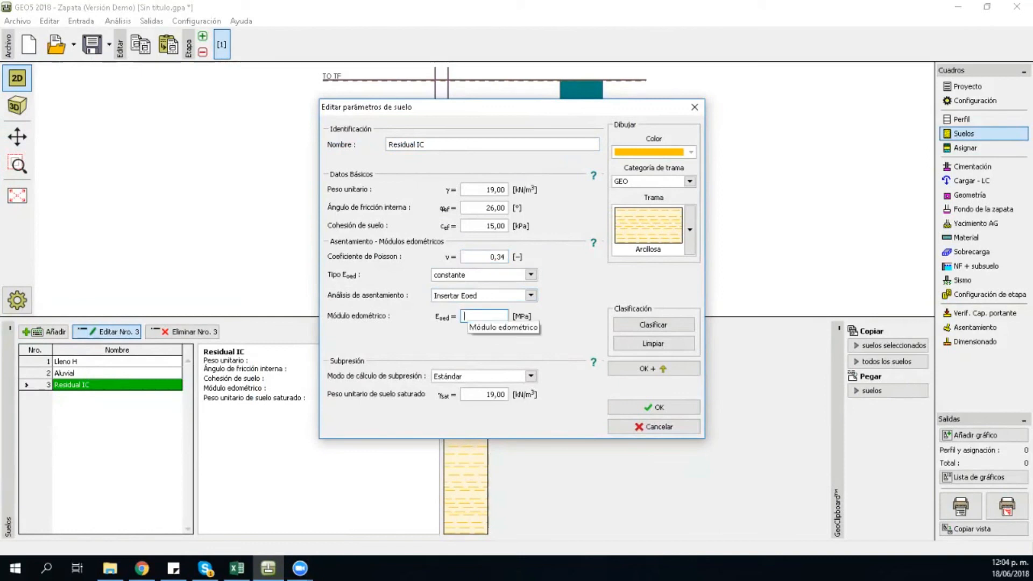
{"action": "type", "text": "12"}
{"action": "key", "text": "Tab"}
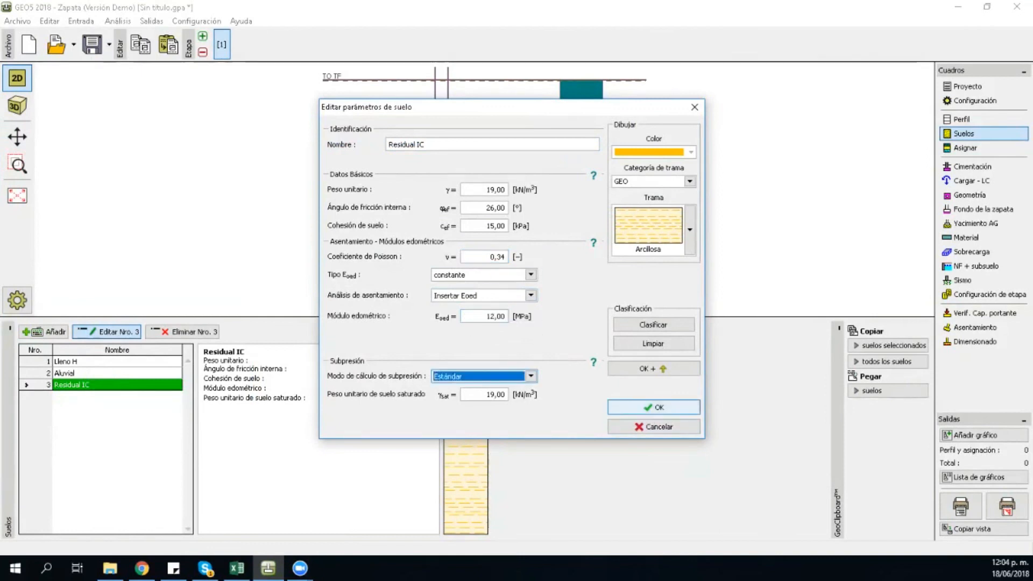
{"action": "key", "text": "Return"}
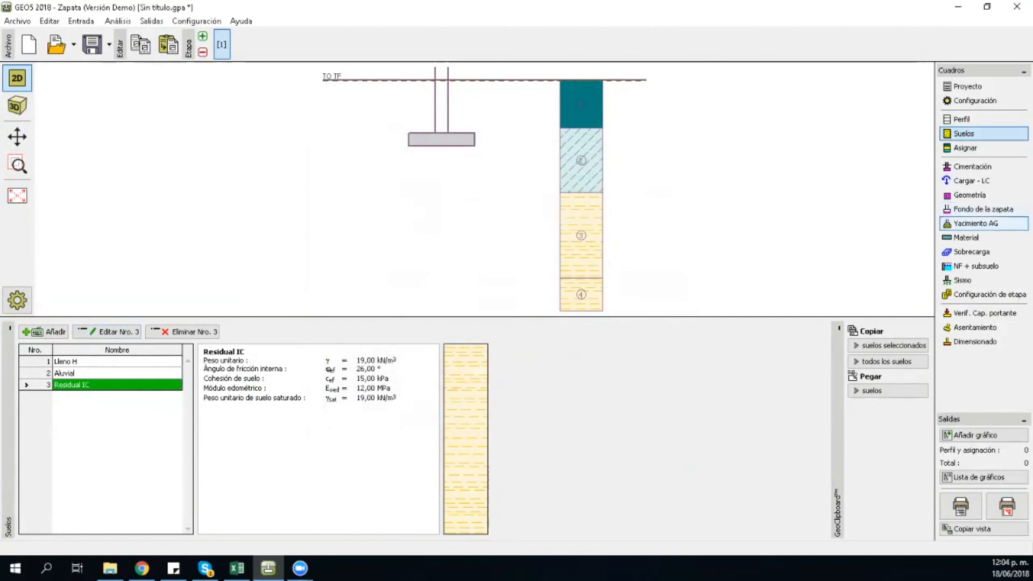
Step: Run the automatic design of the footing's dimensions with the bearing capacity set to calcular, and accept the proposed dimensions
{"action": "left_click", "coordinate": [969, 195]}
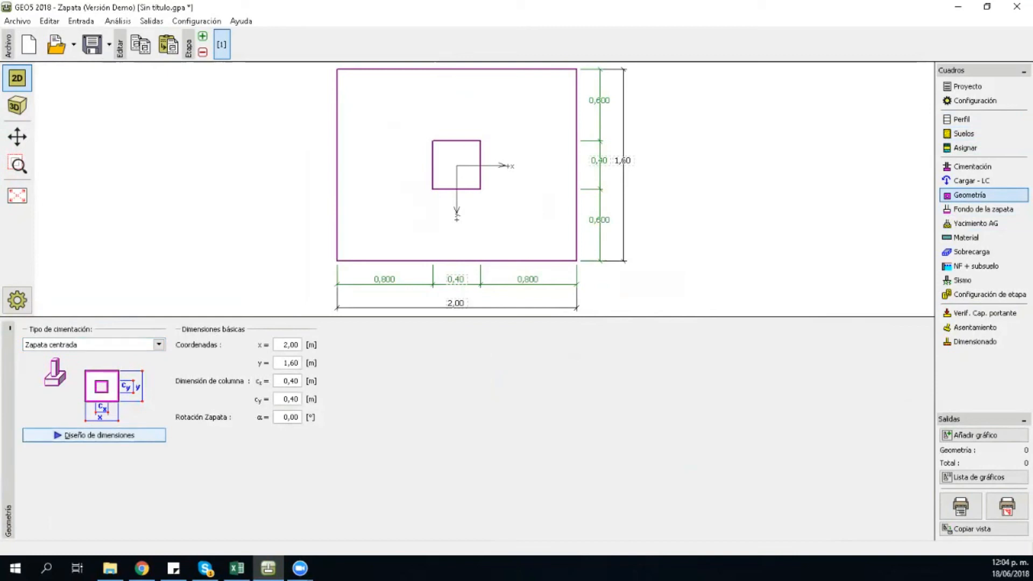
{"action": "left_click", "coordinate": [94, 434]}
{"action": "left_click_drag", "start_coordinate": [193, 169], "coordinate": [407, 165]}
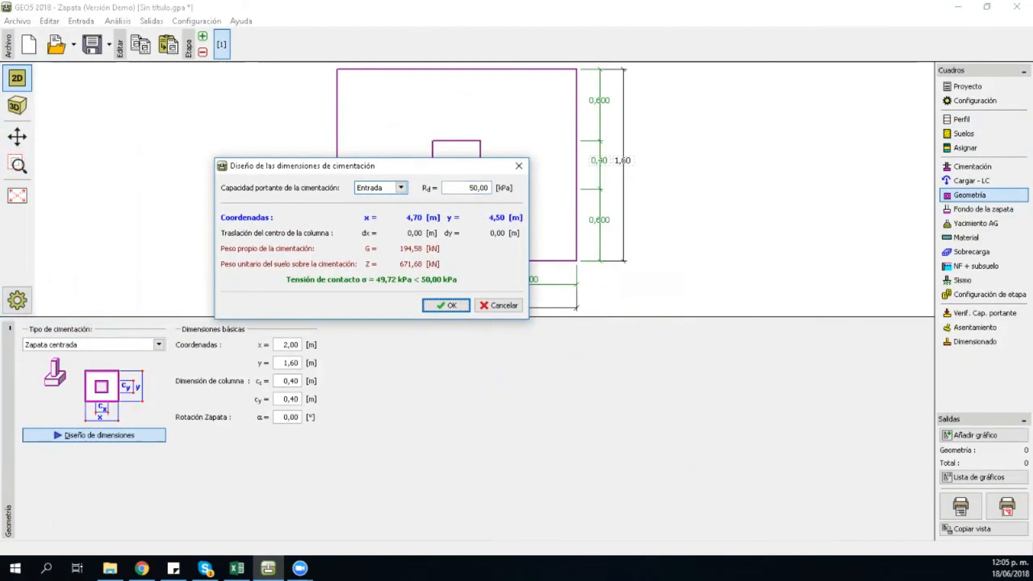
{"action": "left_click", "coordinate": [401, 188]}
{"action": "left_click", "coordinate": [376, 208]}
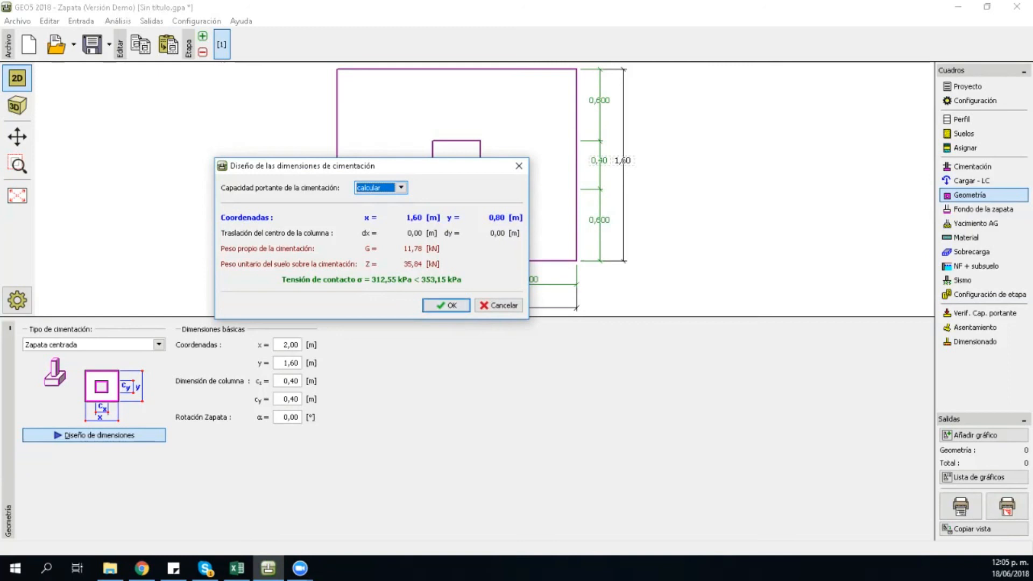
{"action": "key", "text": "Return"}
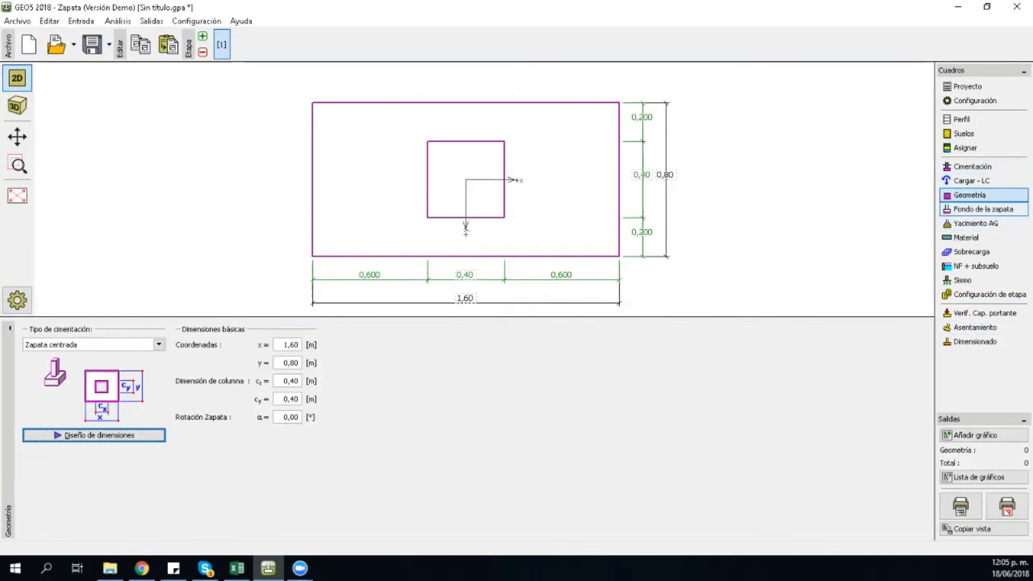
Step: Look at the footing bottom setting, and try out a sand-gravel bed beneath the footing before removing it
{"action": "left_click", "coordinate": [983, 210]}
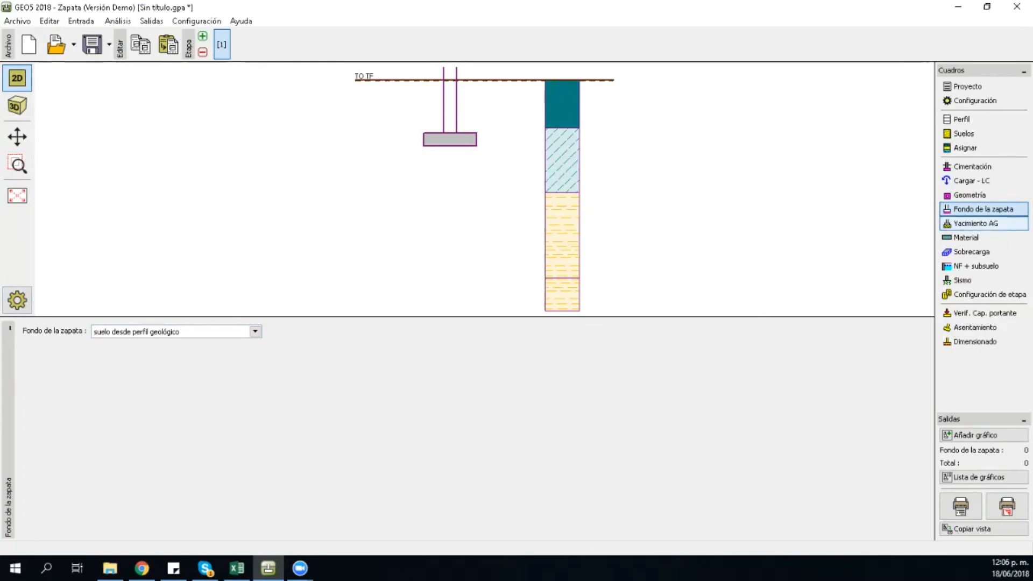
{"action": "left_click", "coordinate": [983, 224]}
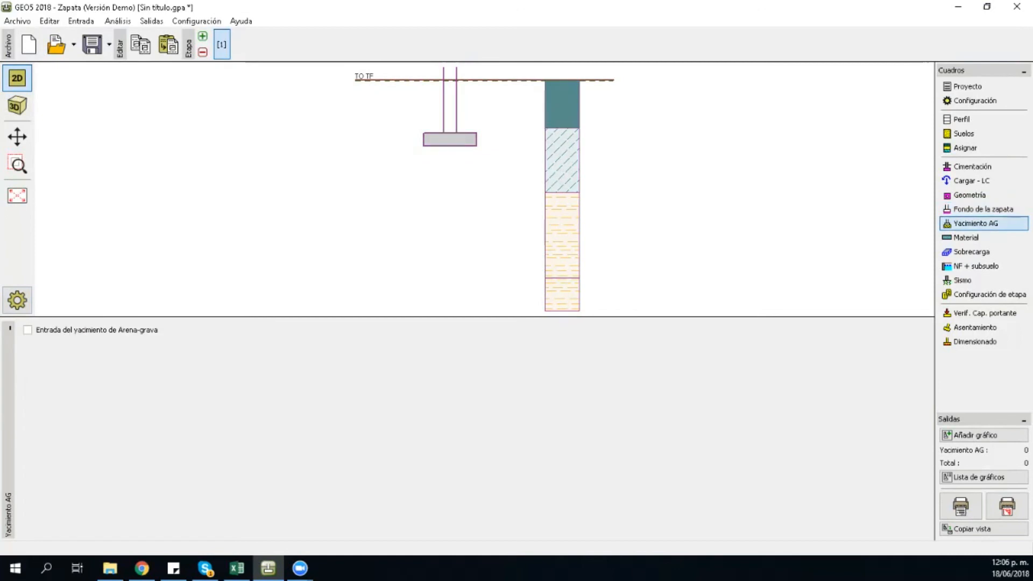
{"action": "left_click", "coordinate": [28, 330]}
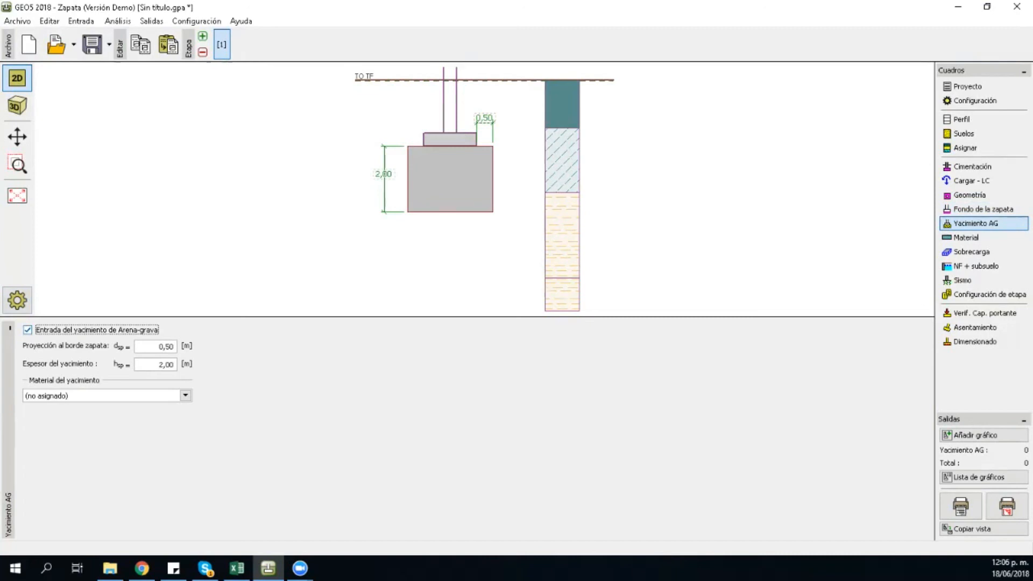
{"action": "left_click", "coordinate": [28, 330]}
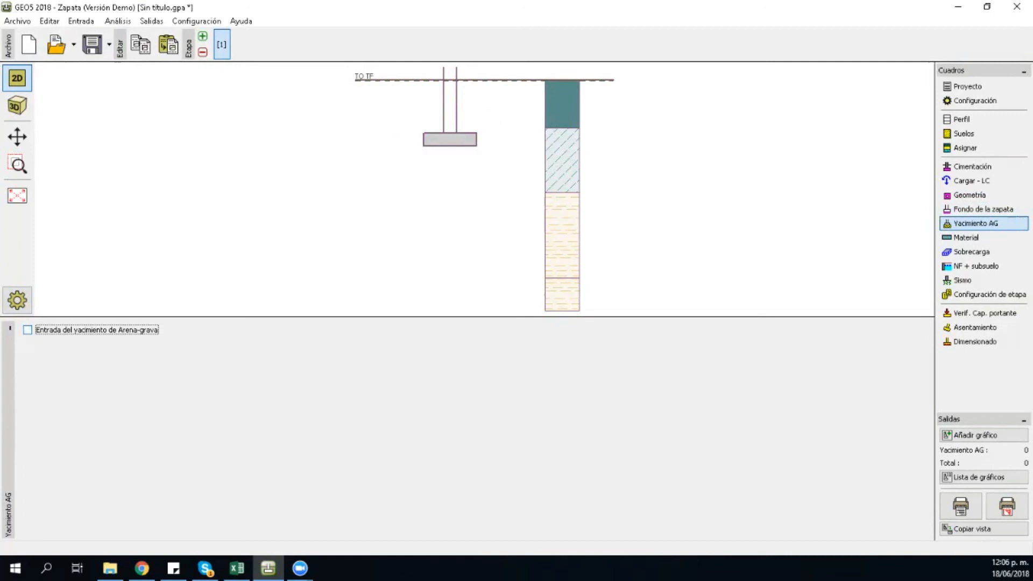
Step: Set the compressive strength of the footing's concrete to 21 MPa, keeping the automatic recalculation of its elastic modulus
{"action": "left_click", "coordinate": [983, 238]}
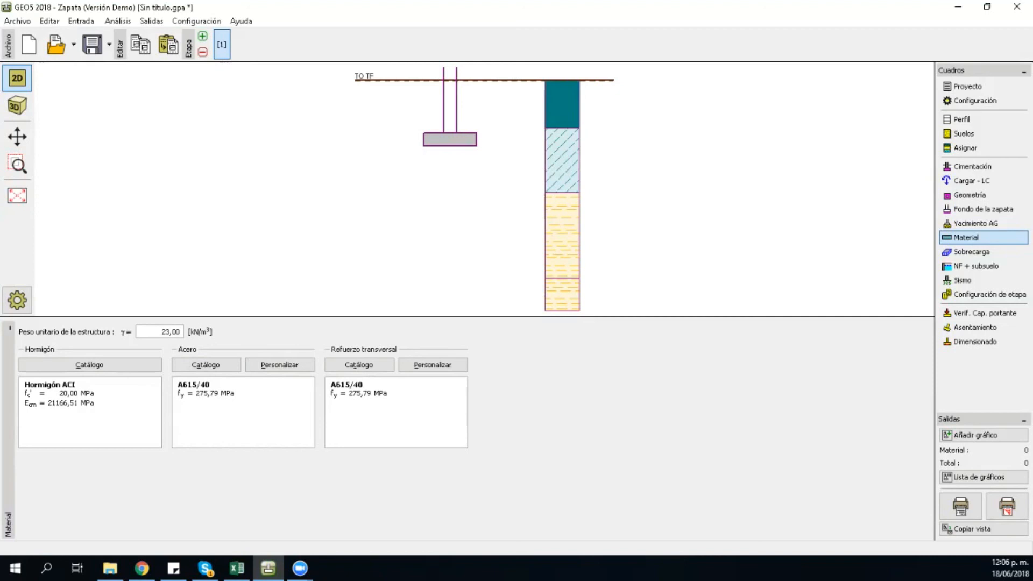
{"action": "left_click", "coordinate": [90, 364]}
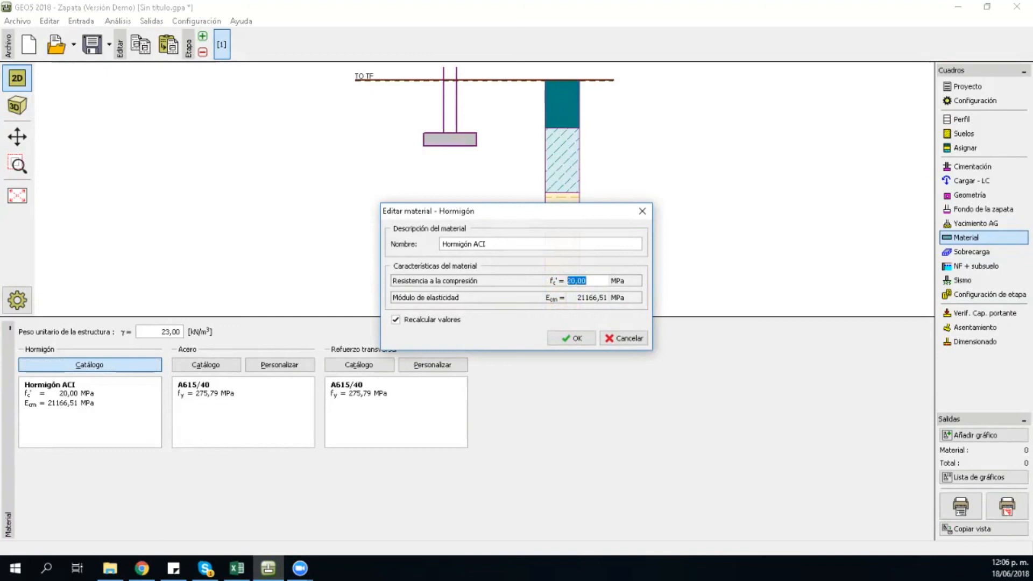
{"action": "type", "text": "21"}
{"action": "key", "text": "Tab"}
{"action": "key", "text": "Tab"}
{"action": "key", "text": "Return"}
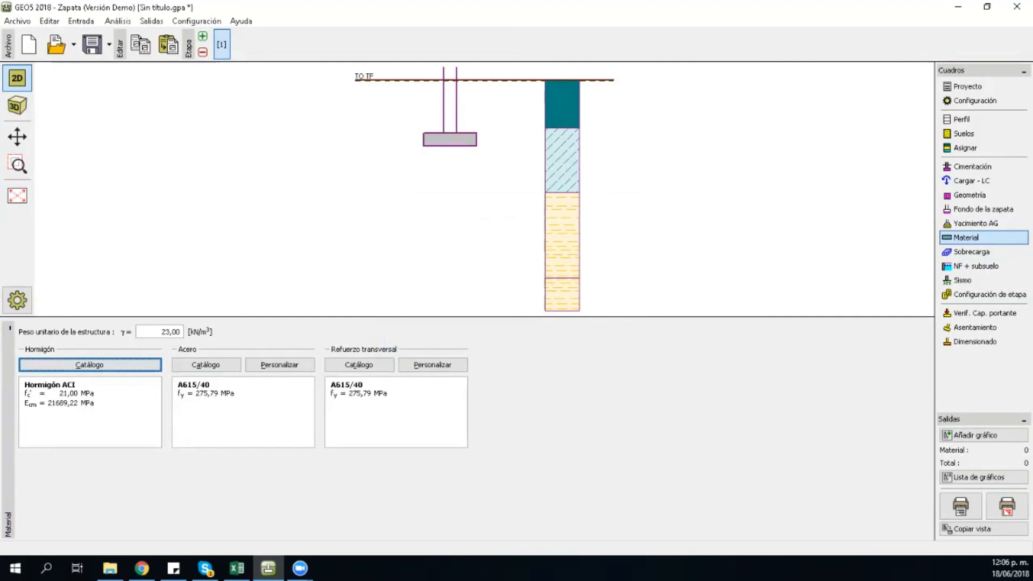
Step: Customise the longitudinal reinforcing steel with a tensile strength fy of 420 MPa
{"action": "left_click", "coordinate": [280, 364]}
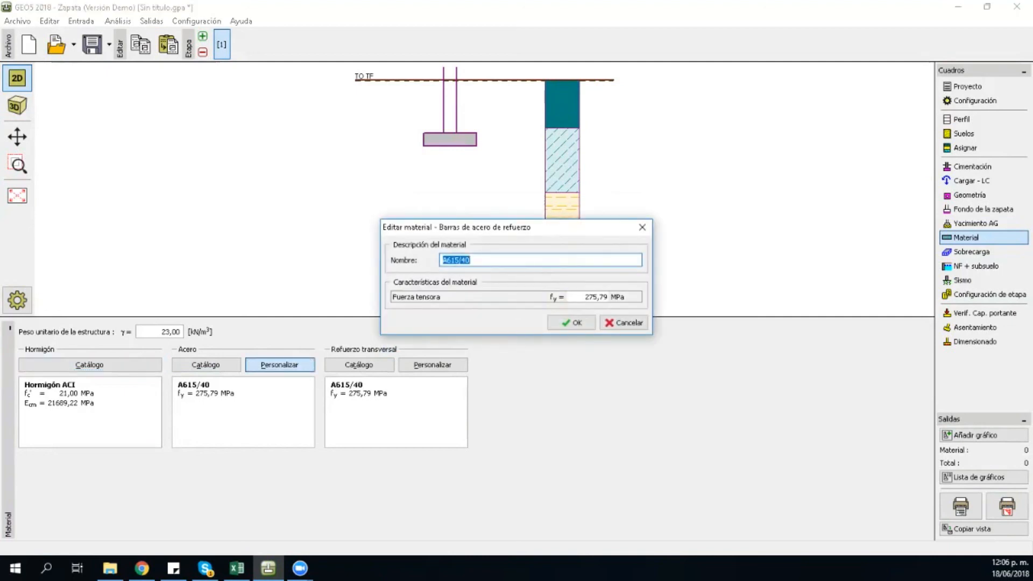
{"action": "key", "text": "Tab"}
{"action": "key", "text": "BackSpace"}
{"action": "type", "text": "420"}
{"action": "key", "text": "Return"}
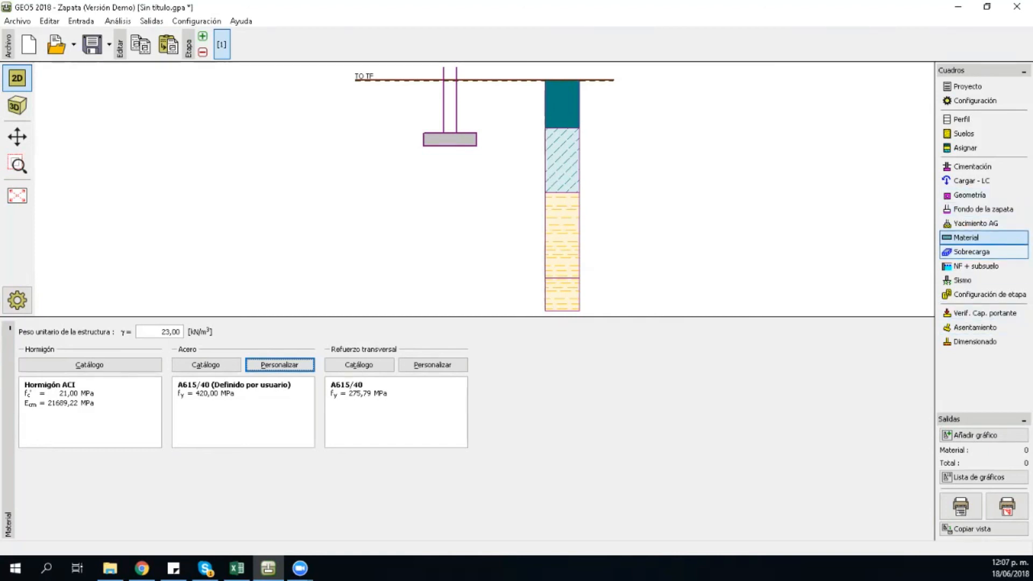
Step: Start a new surcharge next to the footing and set its centre to xs 0,50 m and ys 1,00 m
{"action": "left_click", "coordinate": [970, 251]}
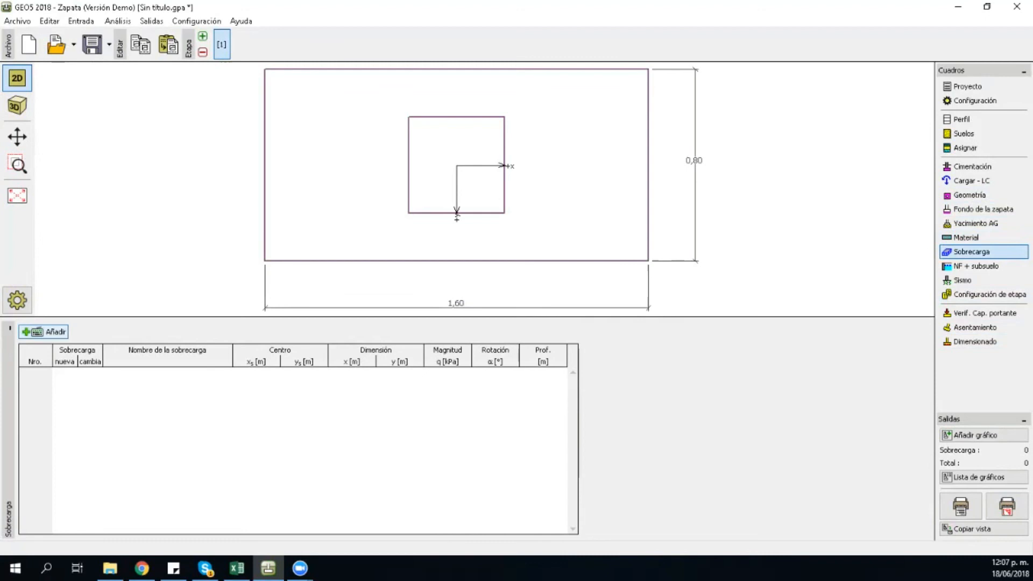
{"action": "left_click", "coordinate": [51, 331]}
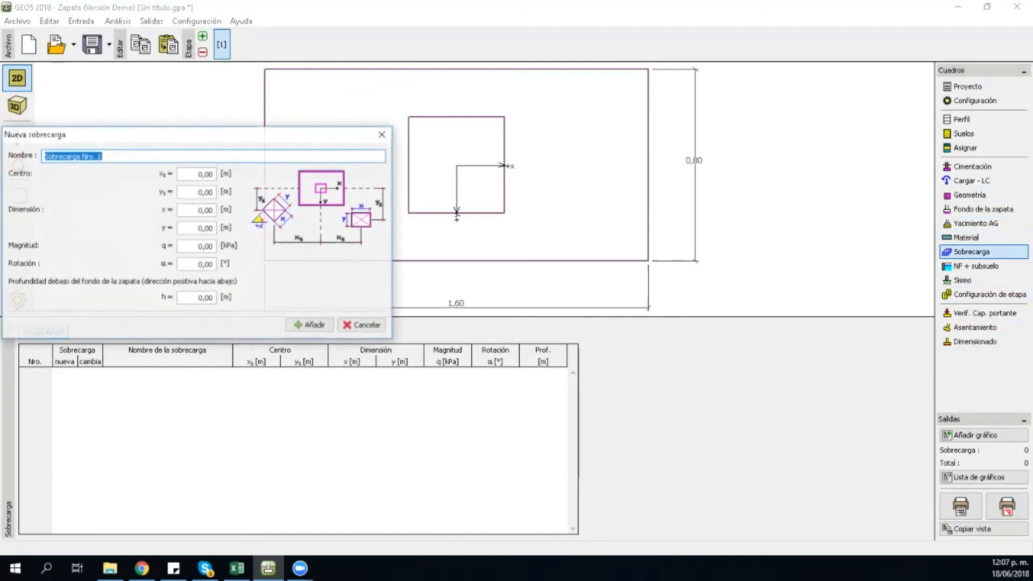
{"action": "left_click_drag", "start_coordinate": [155, 134], "coordinate": [339, 111]}
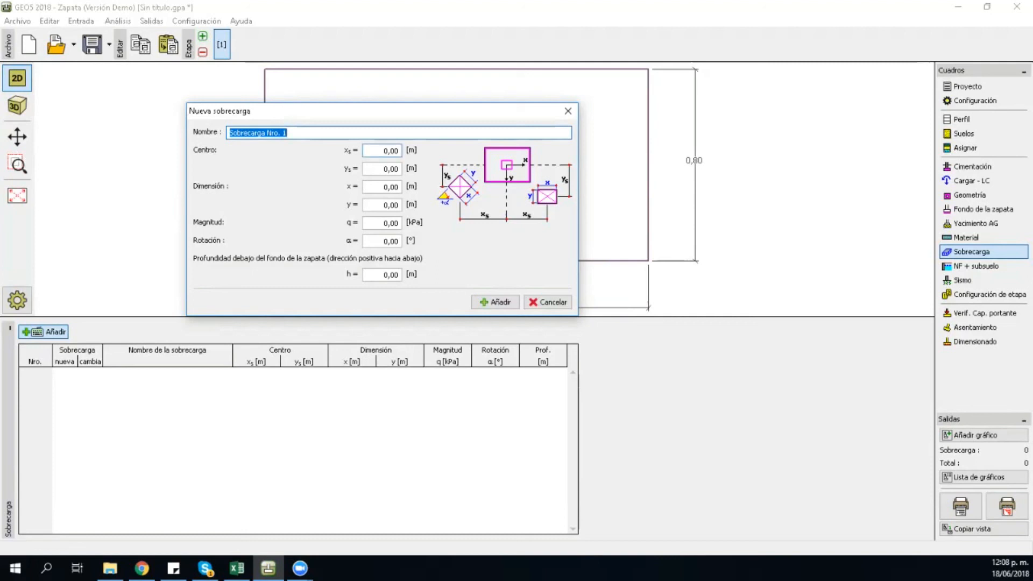
{"action": "left_click", "coordinate": [385, 151]}
{"action": "key", "text": "BackSpace"}
{"action": "key", "text": "BackSpace"}
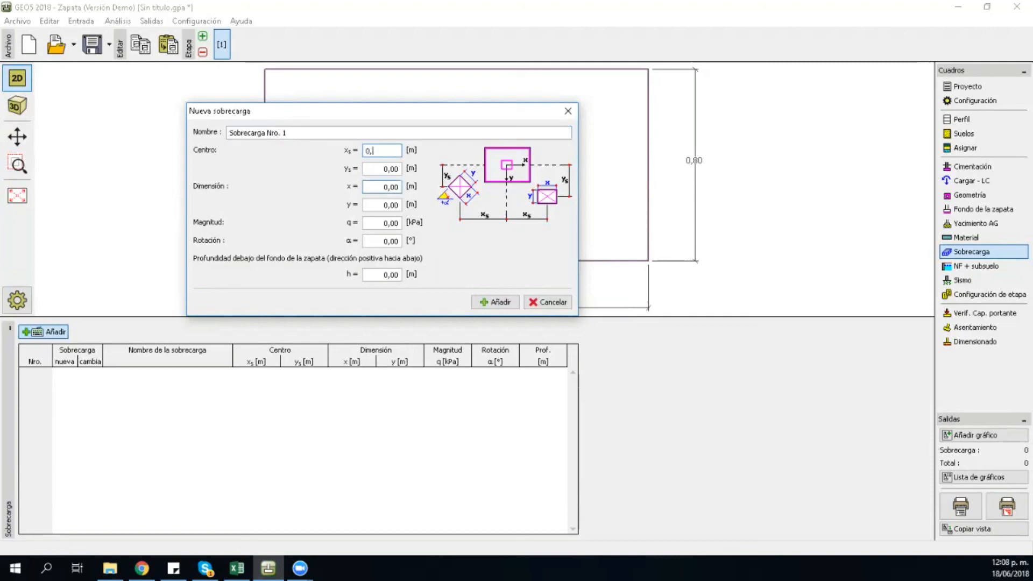
{"action": "type", "text": "50"}
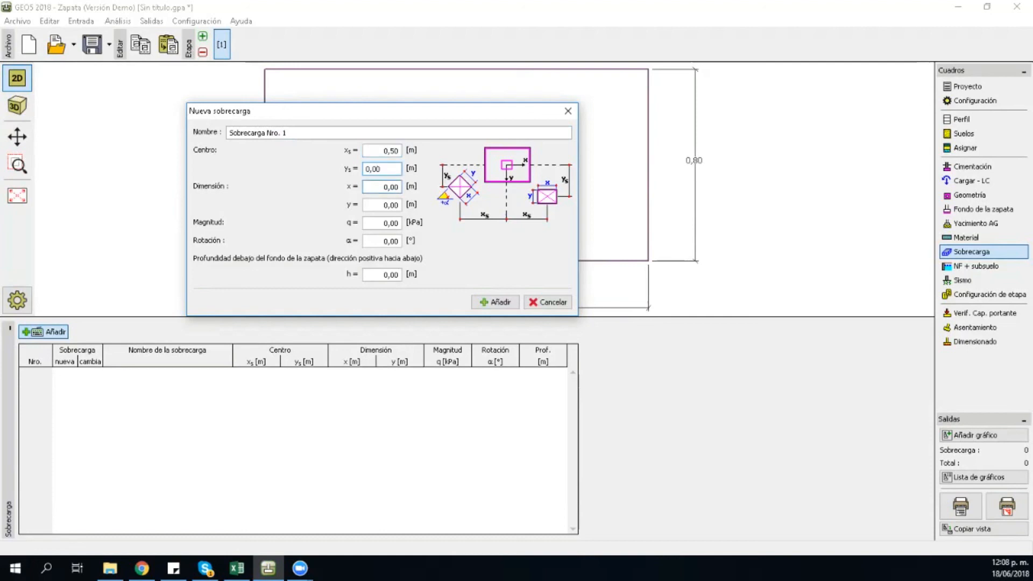
{"action": "key", "text": "BackSpace"}
{"action": "type", "text": "1"}
Step: Set the new surcharge's dimensions to 0,50 m in x and 1,00 m in y
{"action": "left_click", "coordinate": [369, 186]}
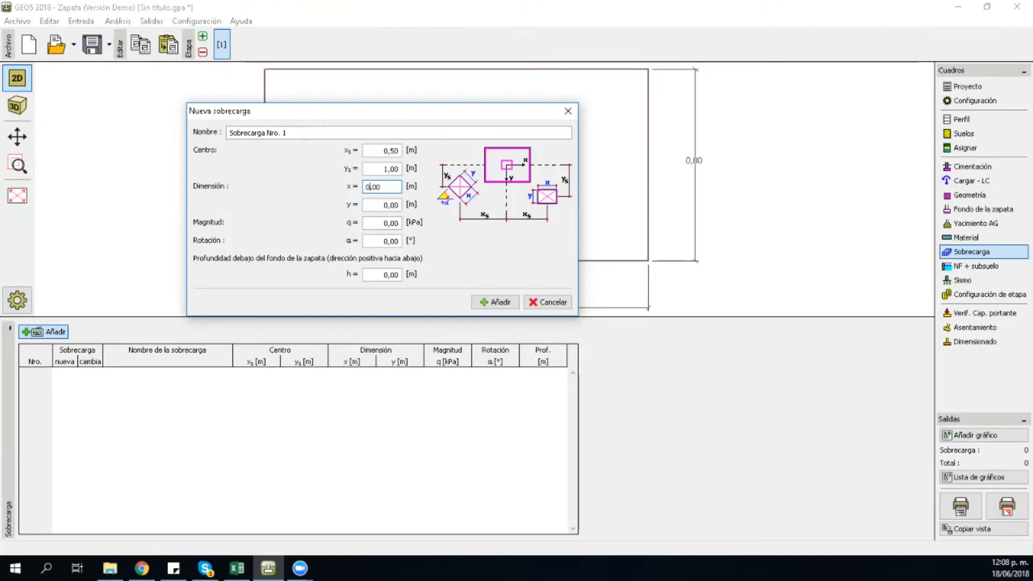
{"action": "key", "text": "Delete"}
{"action": "type", "text": "5"}
{"action": "key", "text": "Tab"}
{"action": "left_click", "coordinate": [380, 205]}
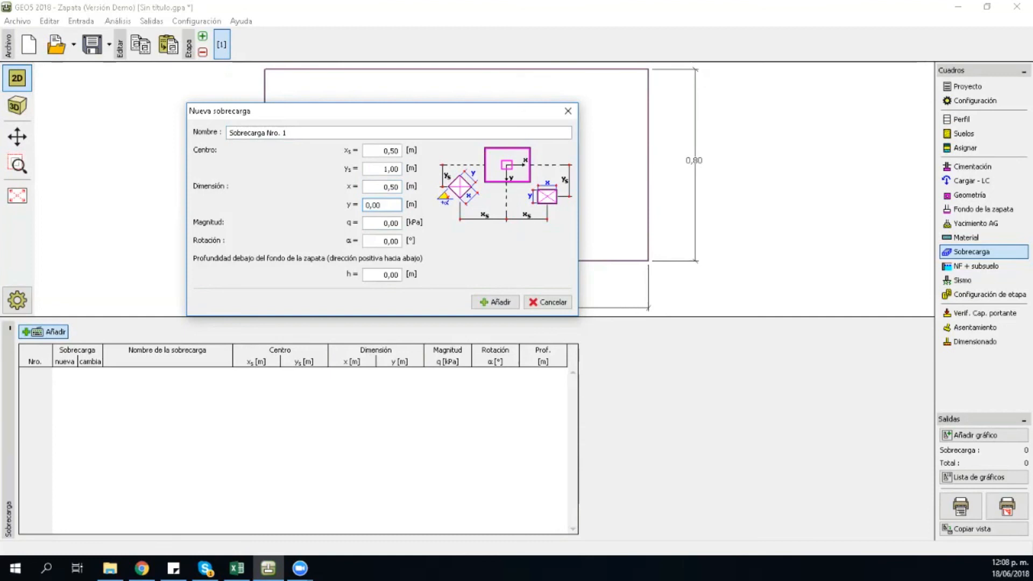
{"action": "type", "text": "1"}
Step: Give the new surcharge a magnitude of 10 kPa and a rotation of 15°
{"action": "left_click", "coordinate": [375, 222]}
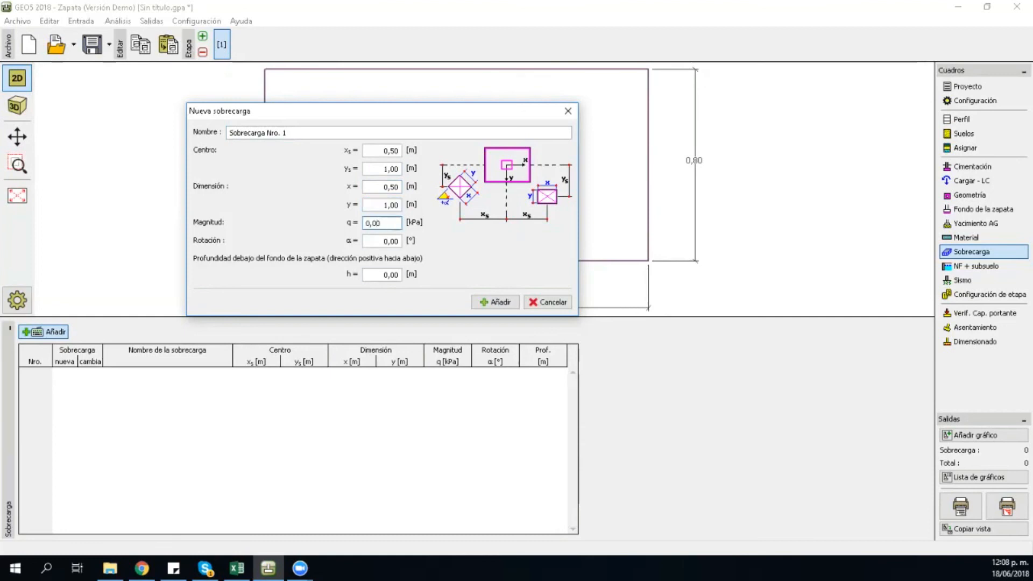
{"action": "key", "text": "BackSpace"}
{"action": "key", "text": "BackSpace"}
{"action": "key", "text": "BackSpace"}
{"action": "key", "text": "BackSpace"}
{"action": "type", "text": "10"}
{"action": "left_click", "coordinate": [372, 241]}
{"action": "key", "text": "BackSpace"}
{"action": "key", "text": "BackSpace"}
{"action": "key", "text": "BackSpace"}
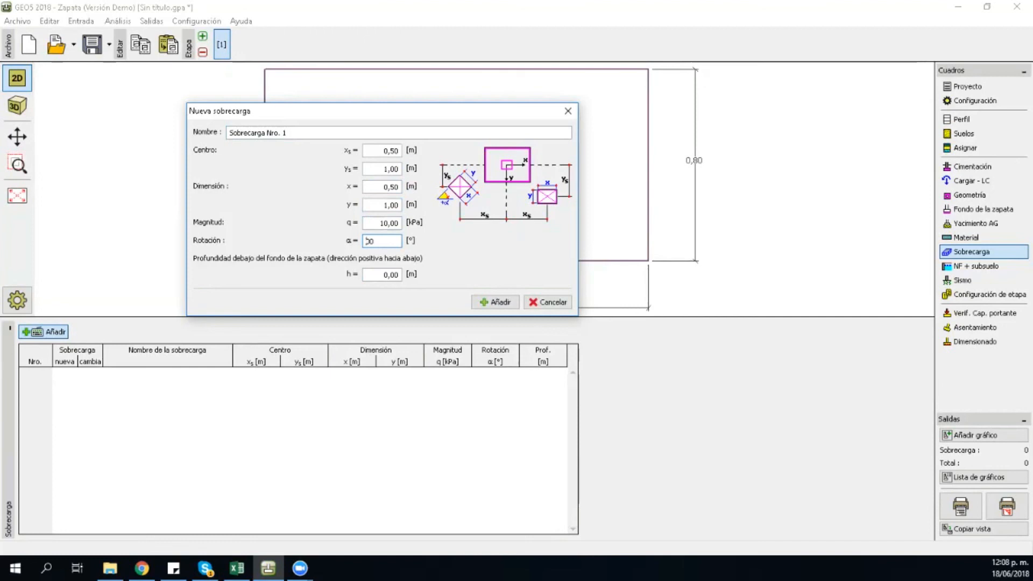
{"action": "key", "text": "BackSpace"}
{"action": "key", "text": "BackSpace"}
{"action": "type", "text": "15"}
Step: Set the surcharge's depth below the footing bottom to 0,50 m and add it without creating a second surcharge
{"action": "left_click", "coordinate": [366, 275]}
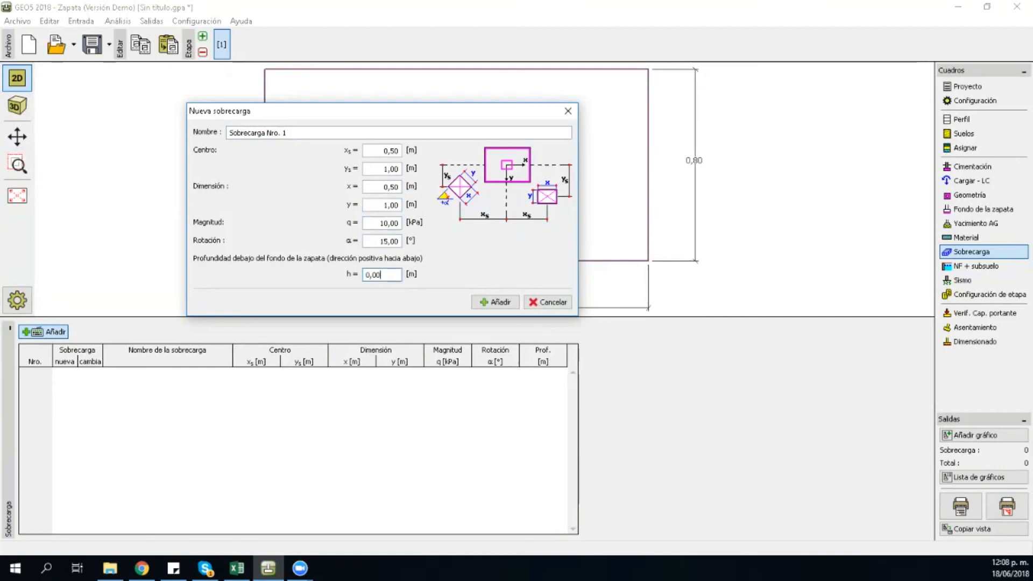
{"action": "type", "text": "0,50"}
{"action": "key", "text": "Tab"}
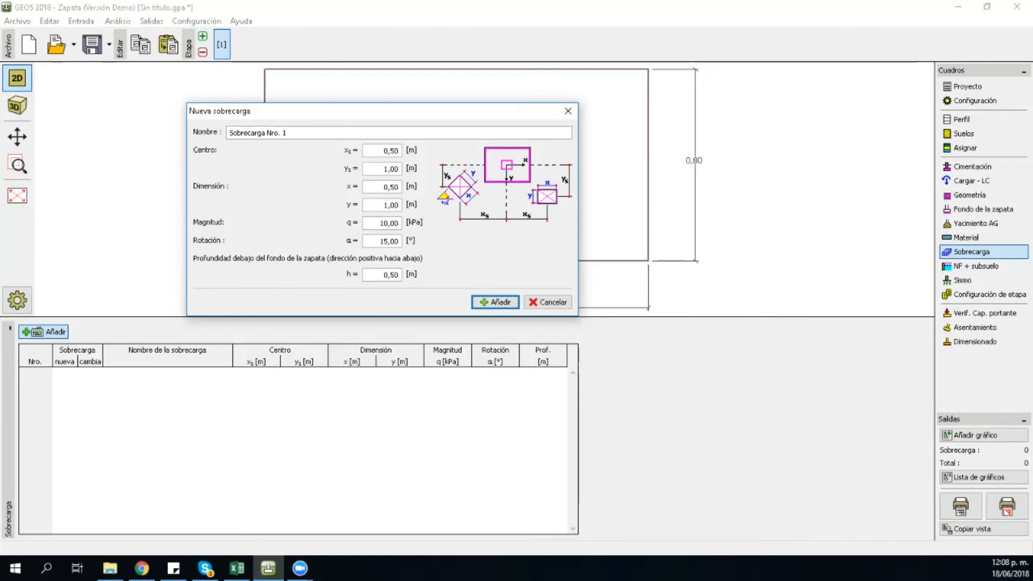
{"action": "key", "text": "Return"}
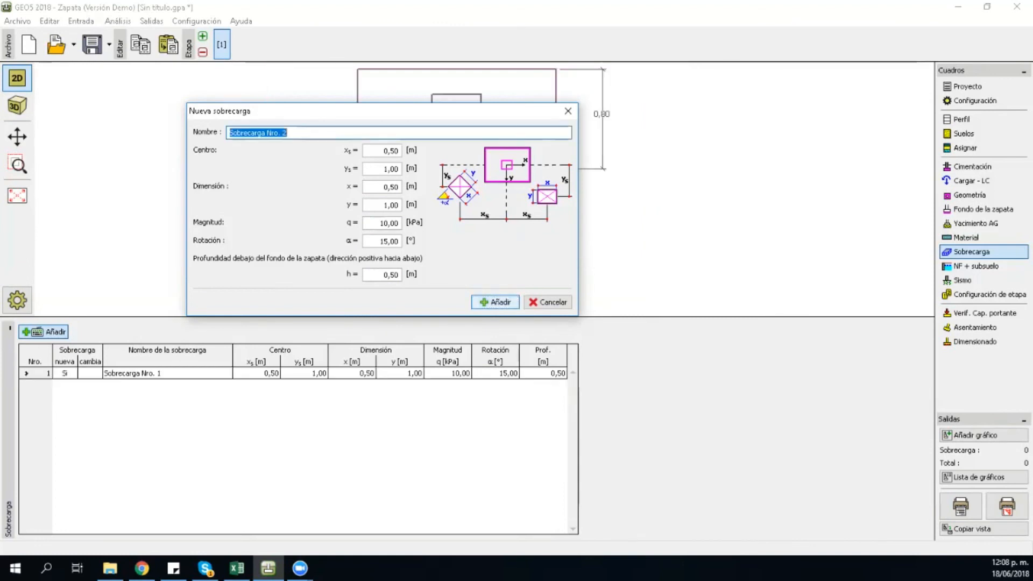
{"action": "key", "text": "Escape"}
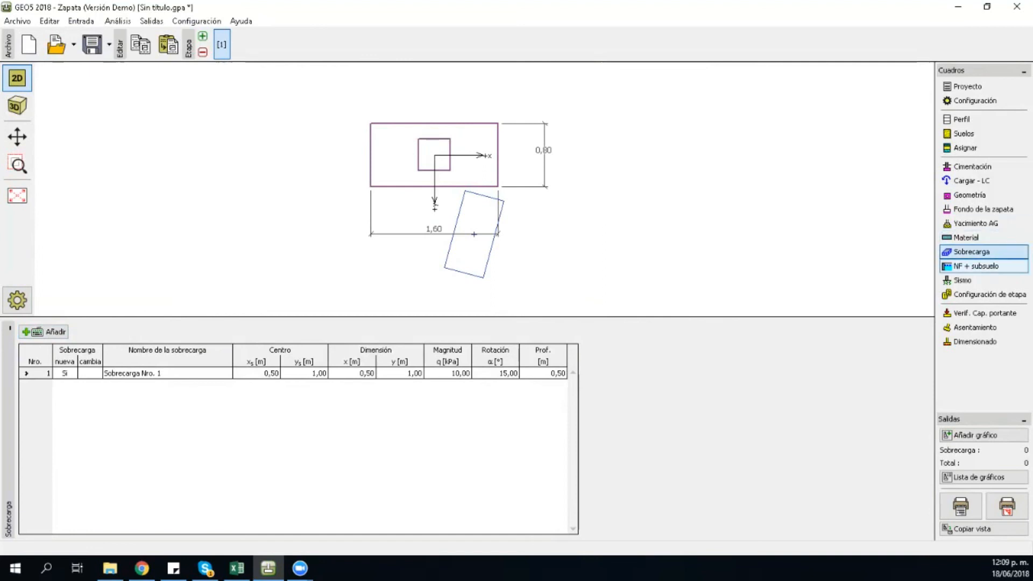
Step: Enable groundwater at the default depth of 1,00 m below the natural terrain
{"action": "left_click", "coordinate": [976, 265]}
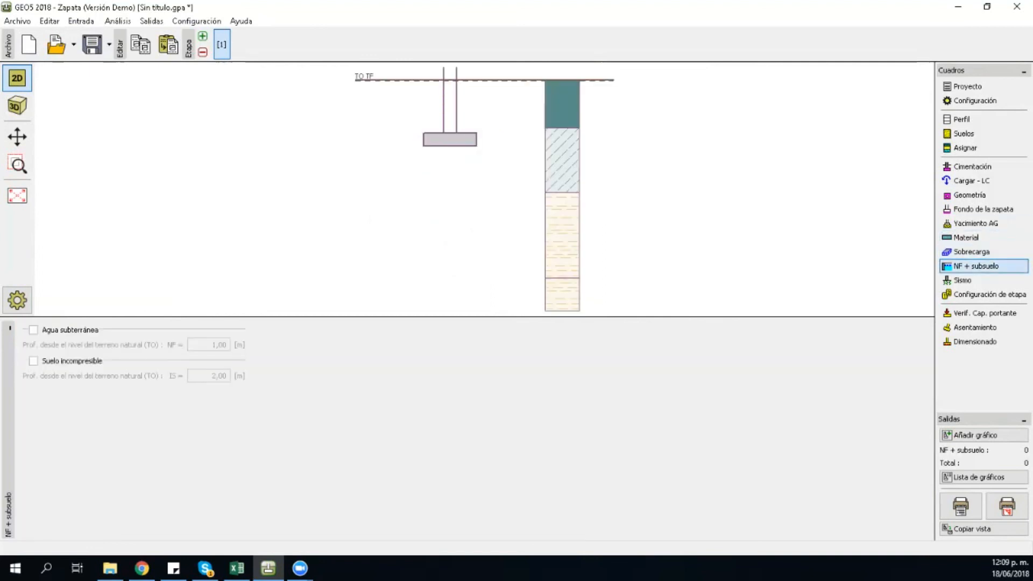
{"action": "left_click", "coordinate": [34, 329]}
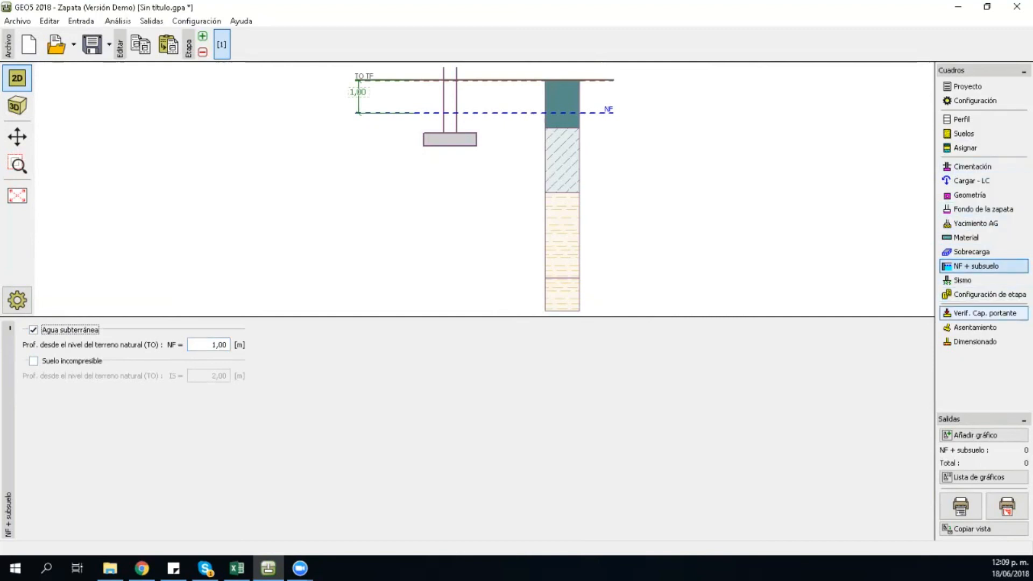
Step: Review the bearing capacity verification, checking the vertical safety factor against its required value
{"action": "left_click", "coordinate": [987, 313]}
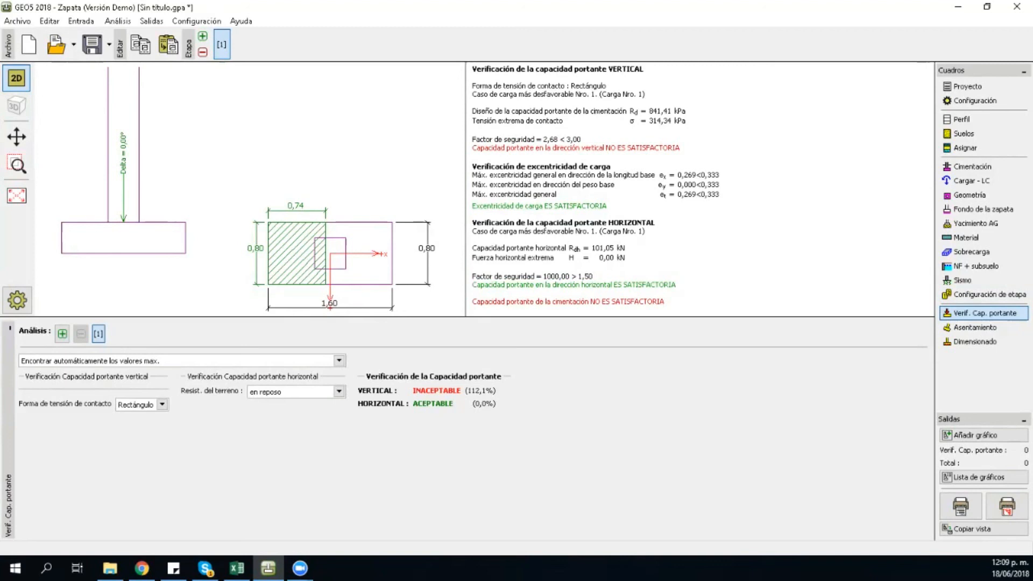
{"action": "left_click_drag", "start_coordinate": [543, 139], "coordinate": [557, 140]}
{"action": "left_click", "coordinate": [558, 140]}
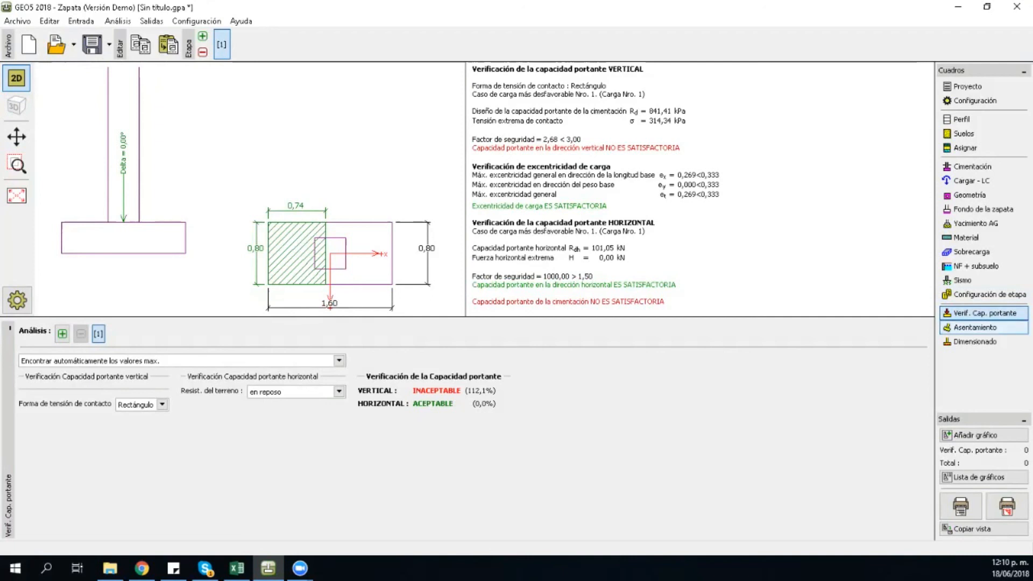
Step: Review the settlement analysis results for the footing's stiffness, load eccentricity, settlement and rotation
{"action": "left_click", "coordinate": [974, 328]}
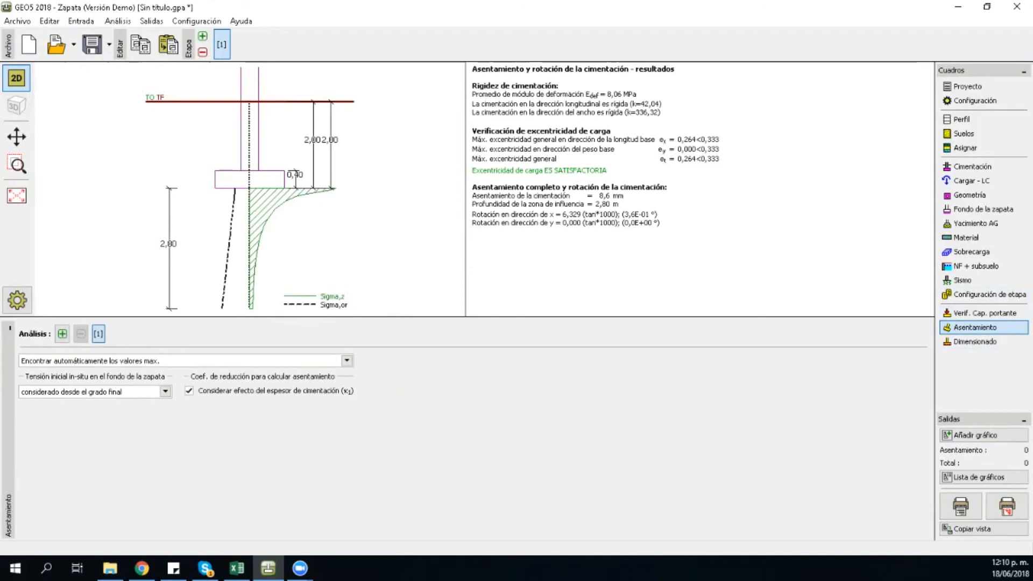
{"action": "double_click", "coordinate": [614, 113]}
{"action": "double_click", "coordinate": [619, 103]}
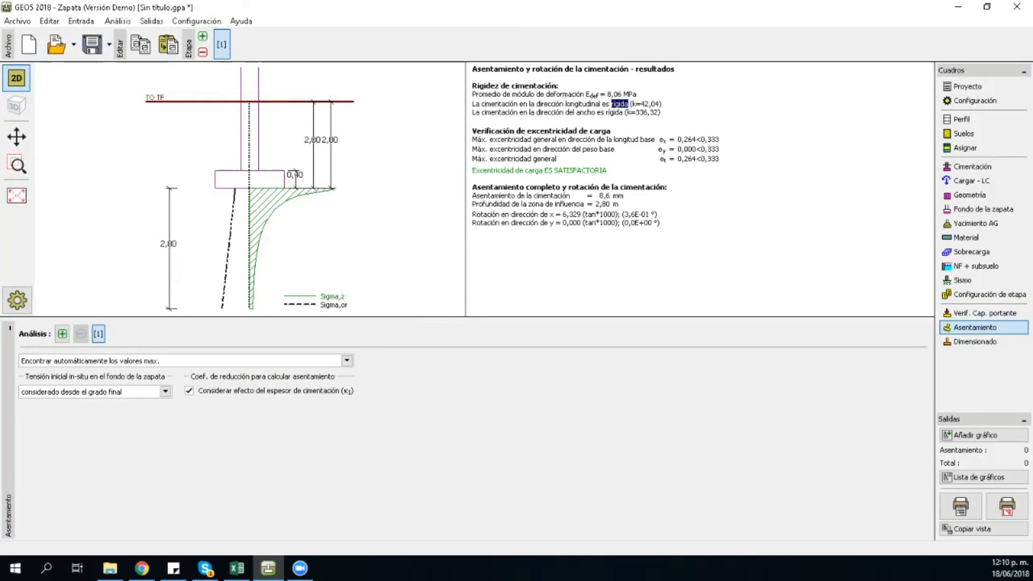
{"action": "left_click_drag", "start_coordinate": [473, 170], "coordinate": [542, 171]}
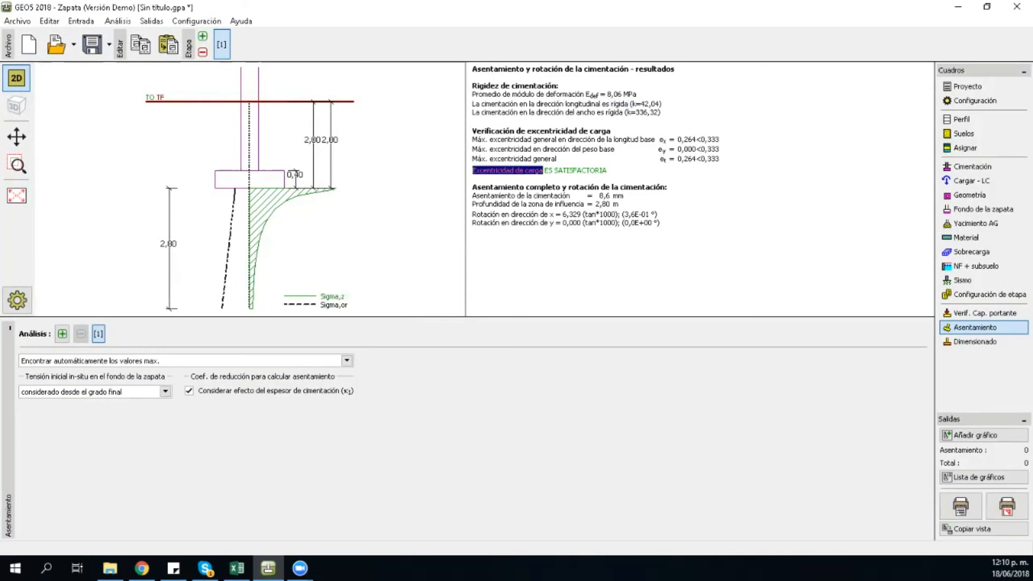
{"action": "mouse_move", "coordinate": [473, 230]}
{"action": "left_mouse_down"}
{"action": "mouse_move", "coordinate": [472, 199]}
{"action": "mouse_move", "coordinate": [472, 222]}
{"action": "left_mouse_up"}
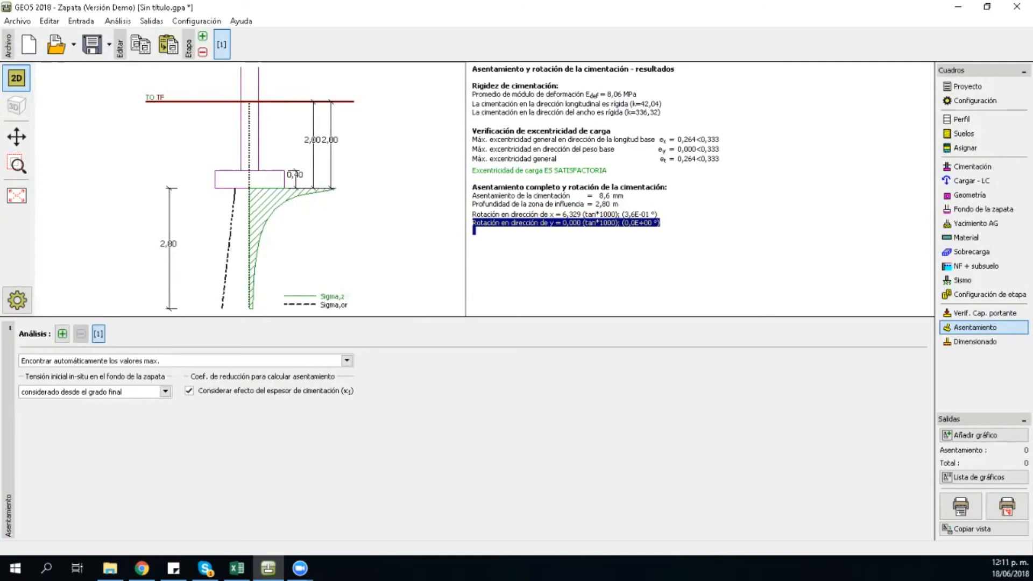
{"action": "double_click", "coordinate": [601, 214]}
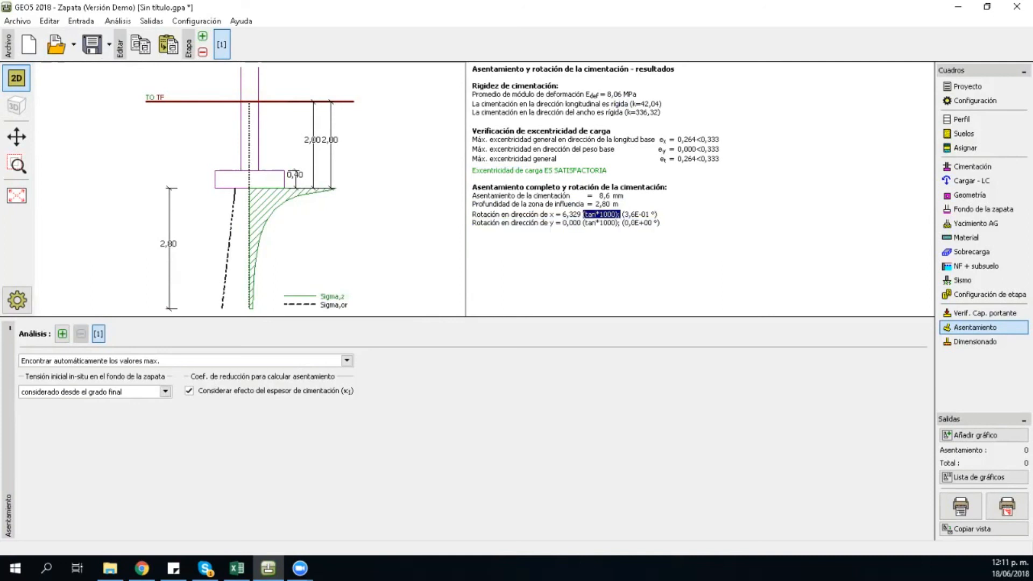
Step: Set the number of longitudinal bars in direction X to 16, and toggle the critical-section shear reinforcement on and back off
{"action": "left_click", "coordinate": [975, 342]}
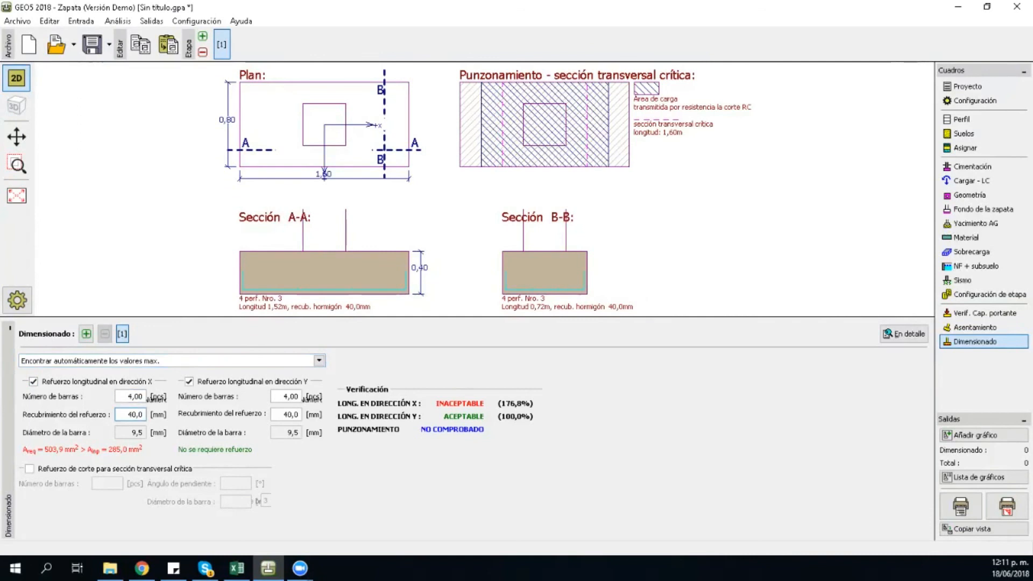
{"action": "left_click", "coordinate": [124, 397]}
{"action": "key", "text": "BackSpace"}
{"action": "type", "text": "16"}
{"action": "left_click", "coordinate": [122, 414]}
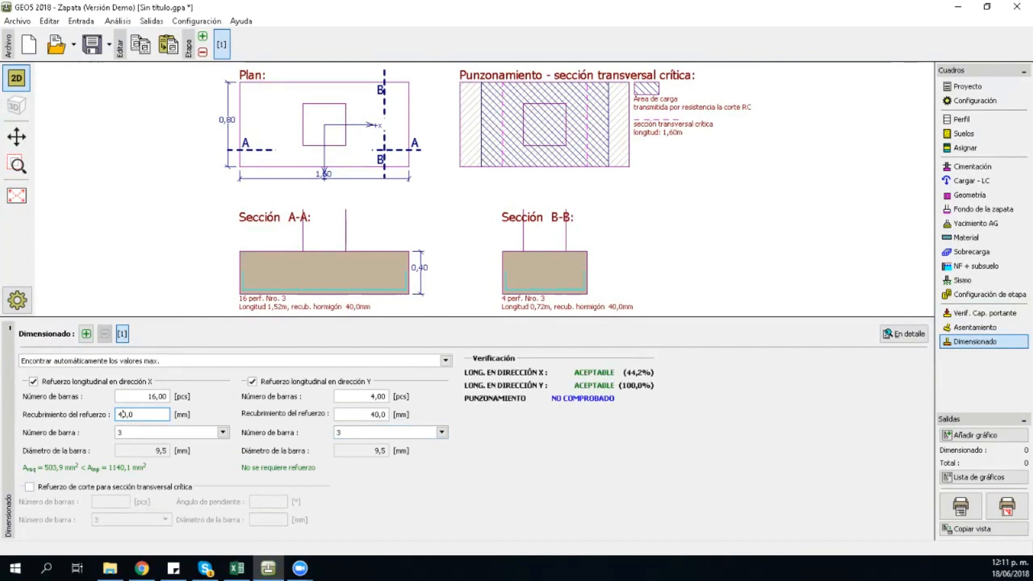
{"action": "left_click", "coordinate": [29, 487]}
{"action": "key", "text": "space"}
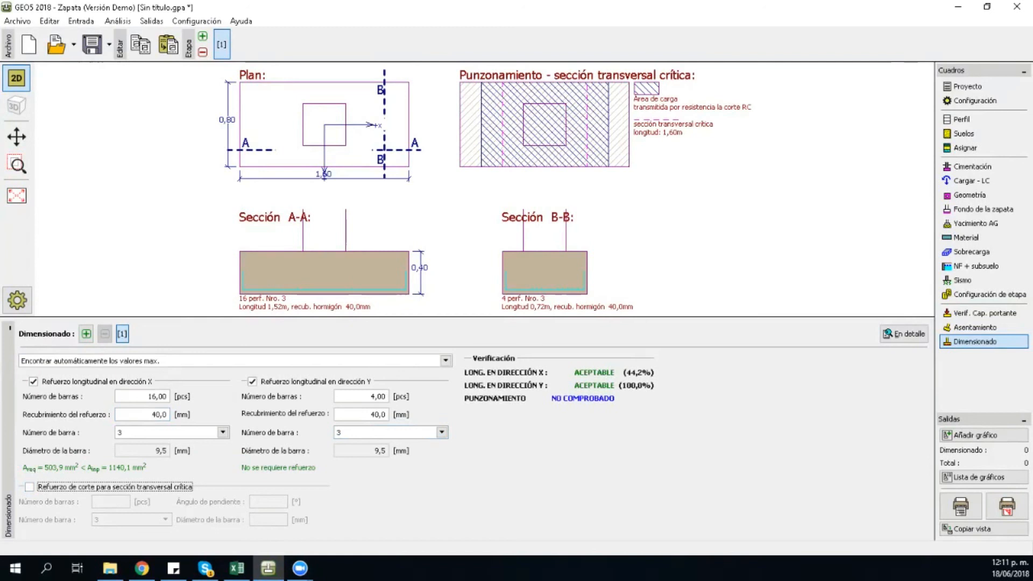
Step: Set the concrete cover of the longitudinal reinforcement in direction X to 70 mm
{"action": "left_click", "coordinate": [144, 414]}
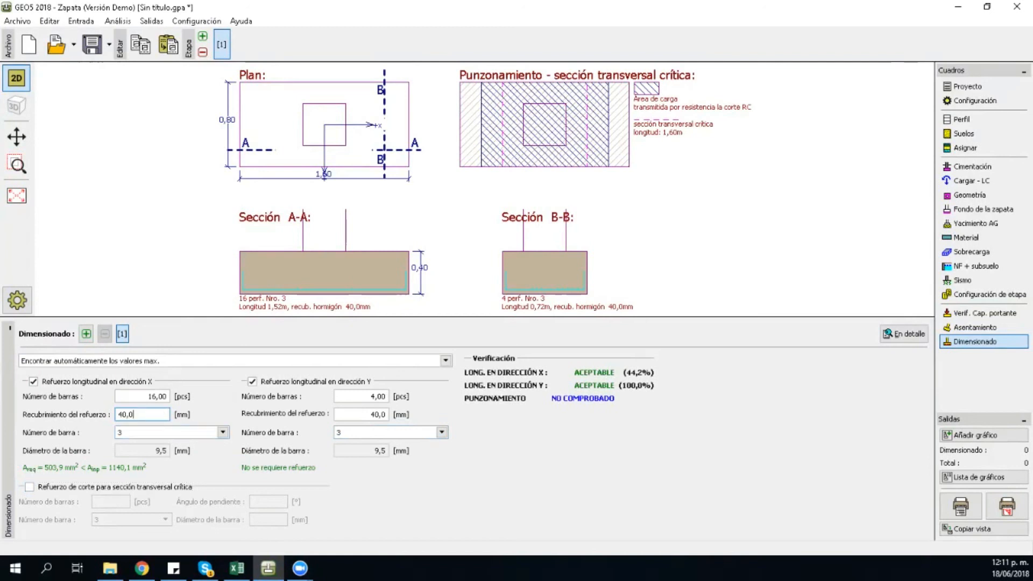
{"action": "key", "text": "BackSpace"}
{"action": "key", "text": "BackSpace"}
{"action": "key", "text": "BackSpace"}
{"action": "key", "text": "BackSpace"}
{"action": "type", "text": "70,0"}
{"action": "key", "text": "Tab"}
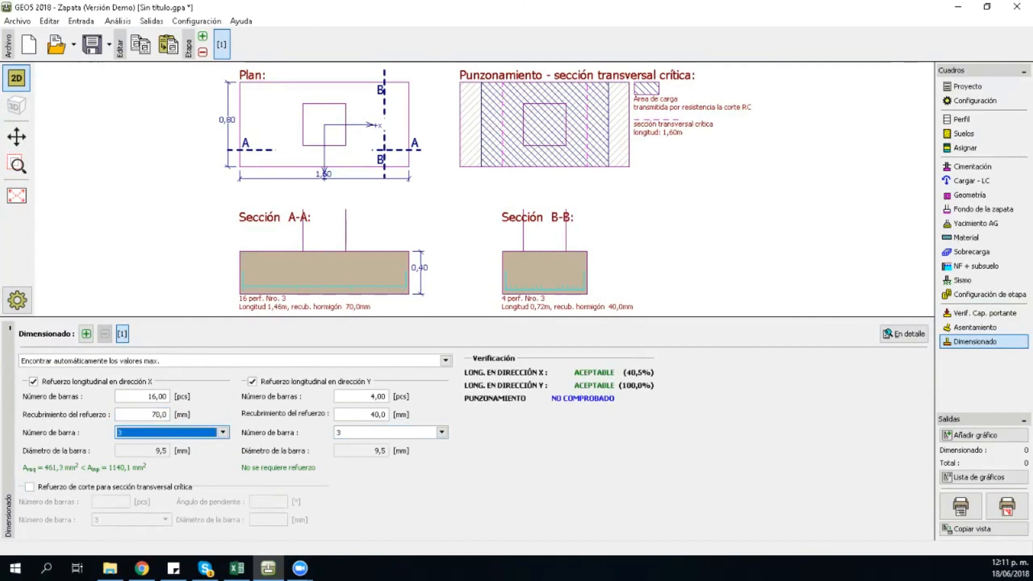